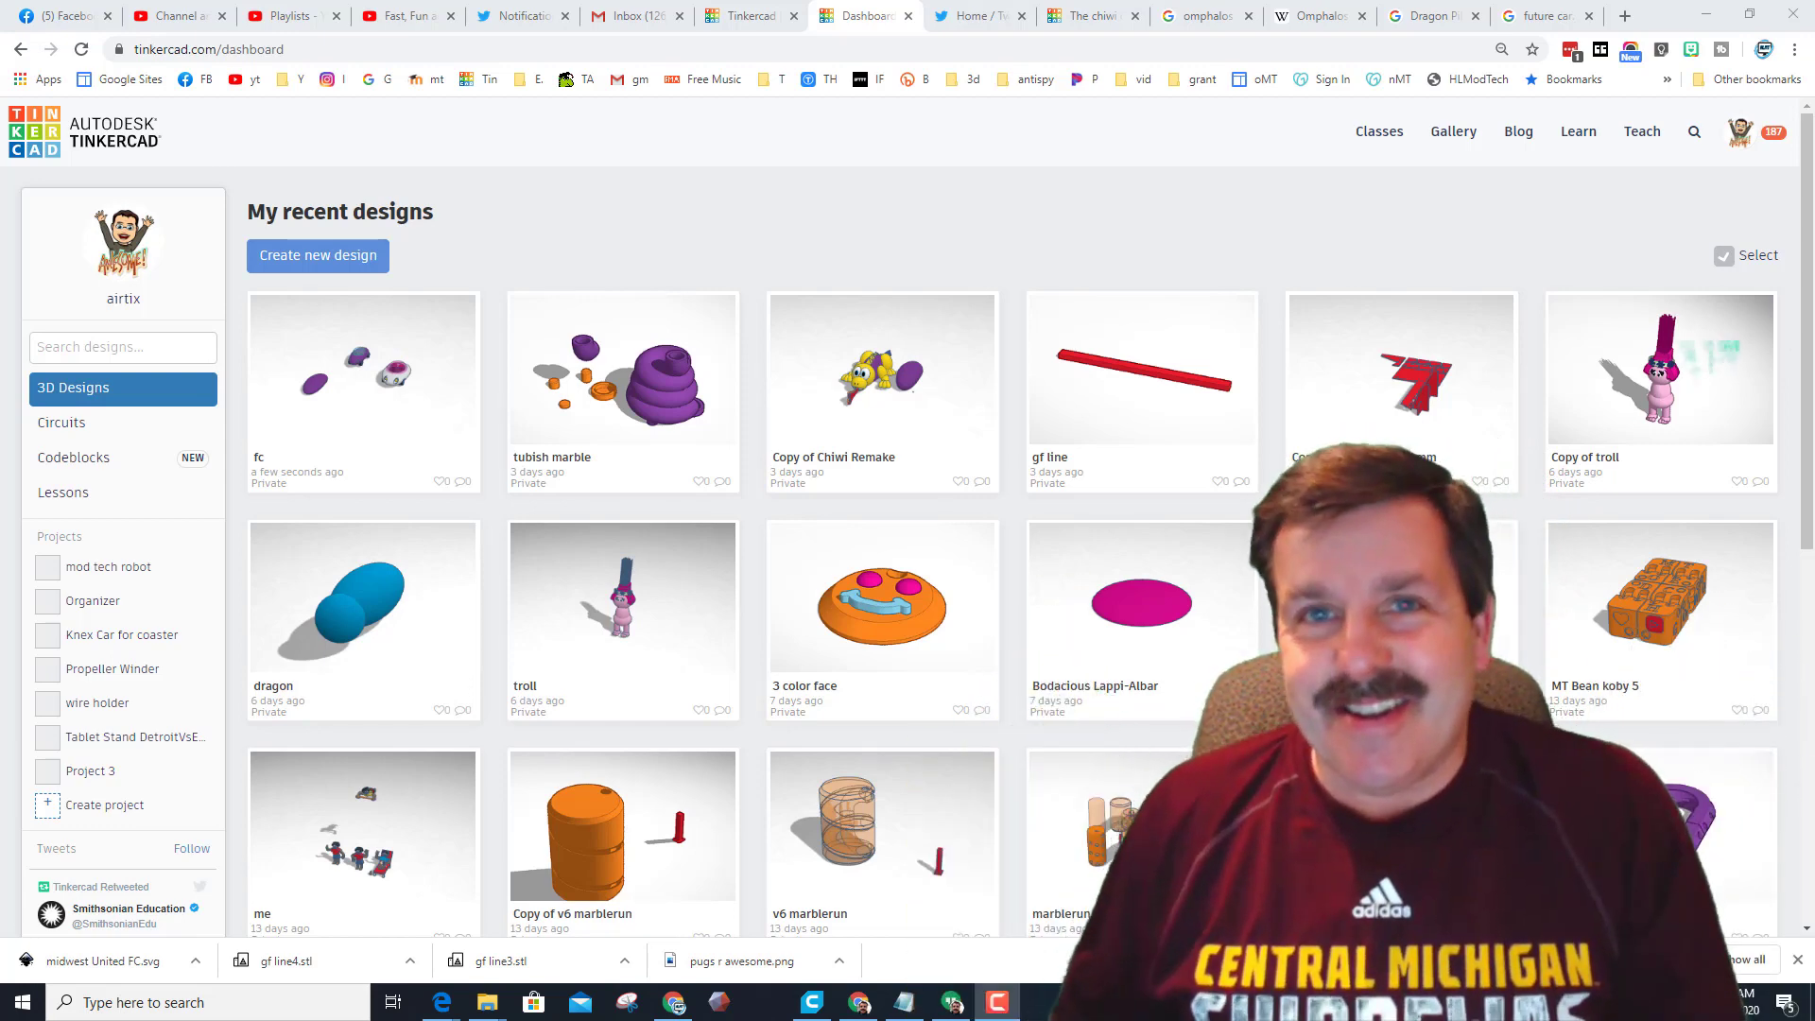
# Step: Create a new 3D design and rename it "future car mdh"
pyautogui.click(340, 257)
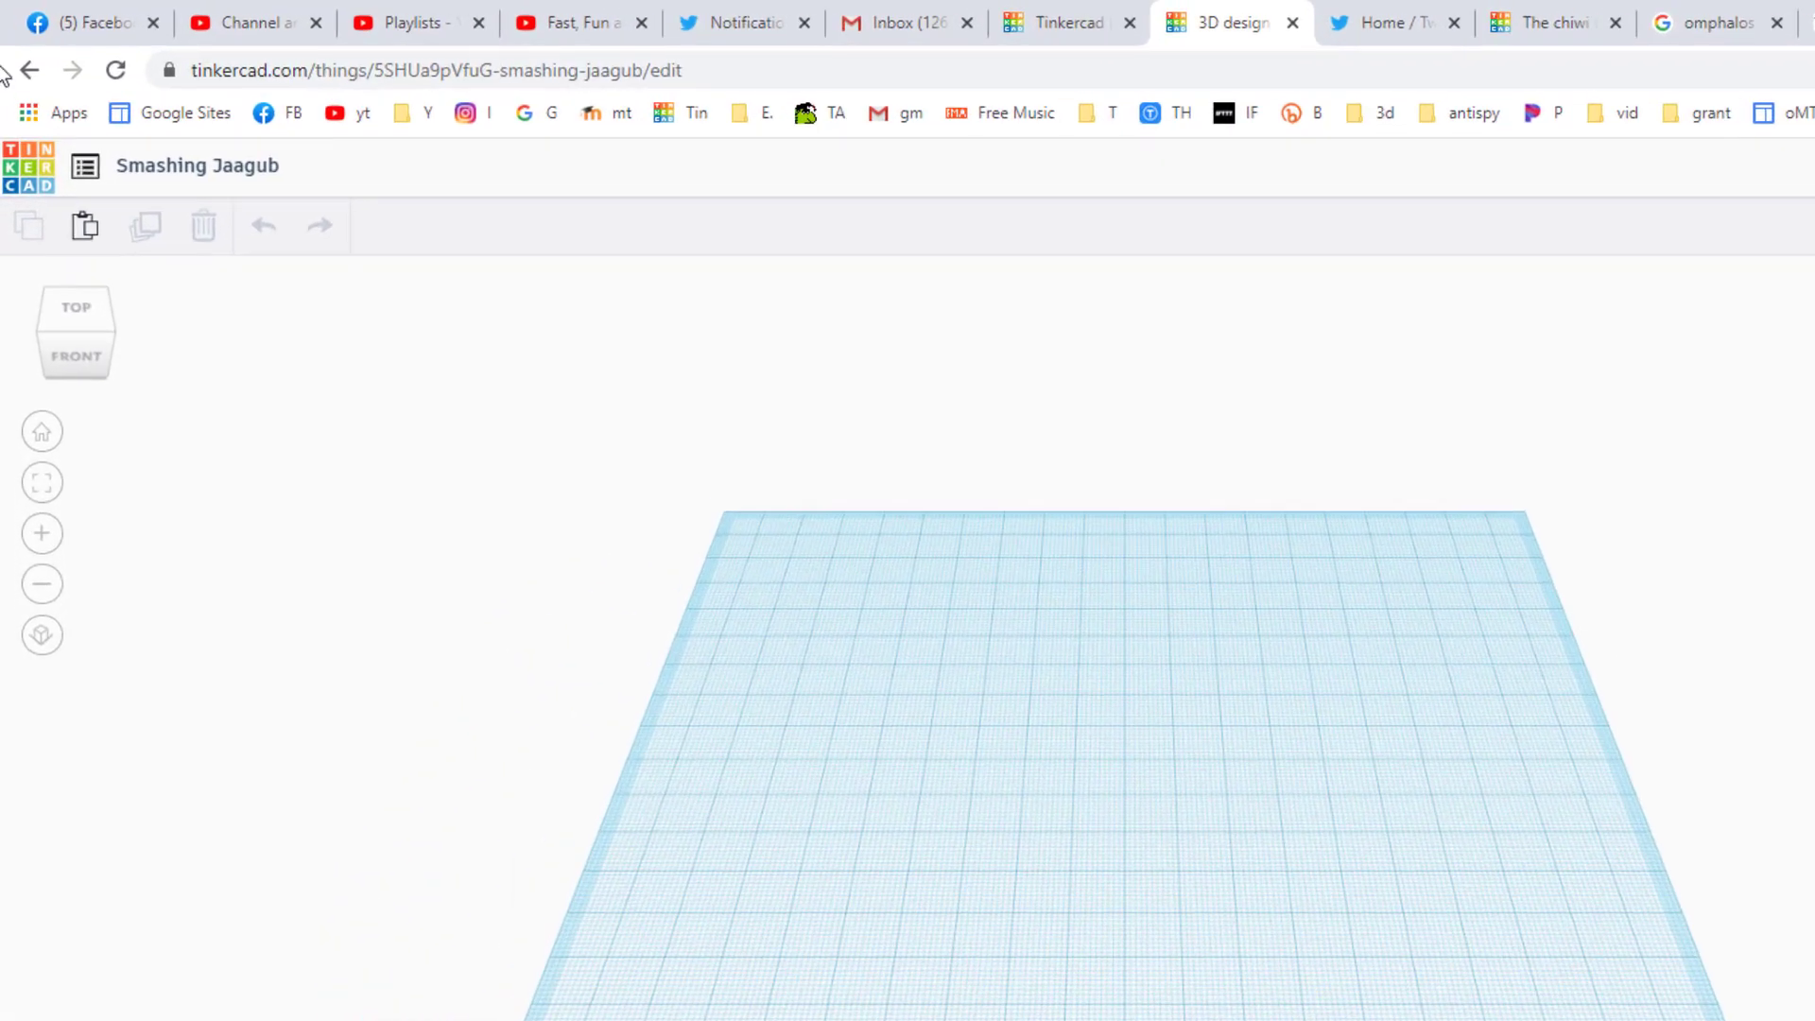
pyautogui.click(161, 169)
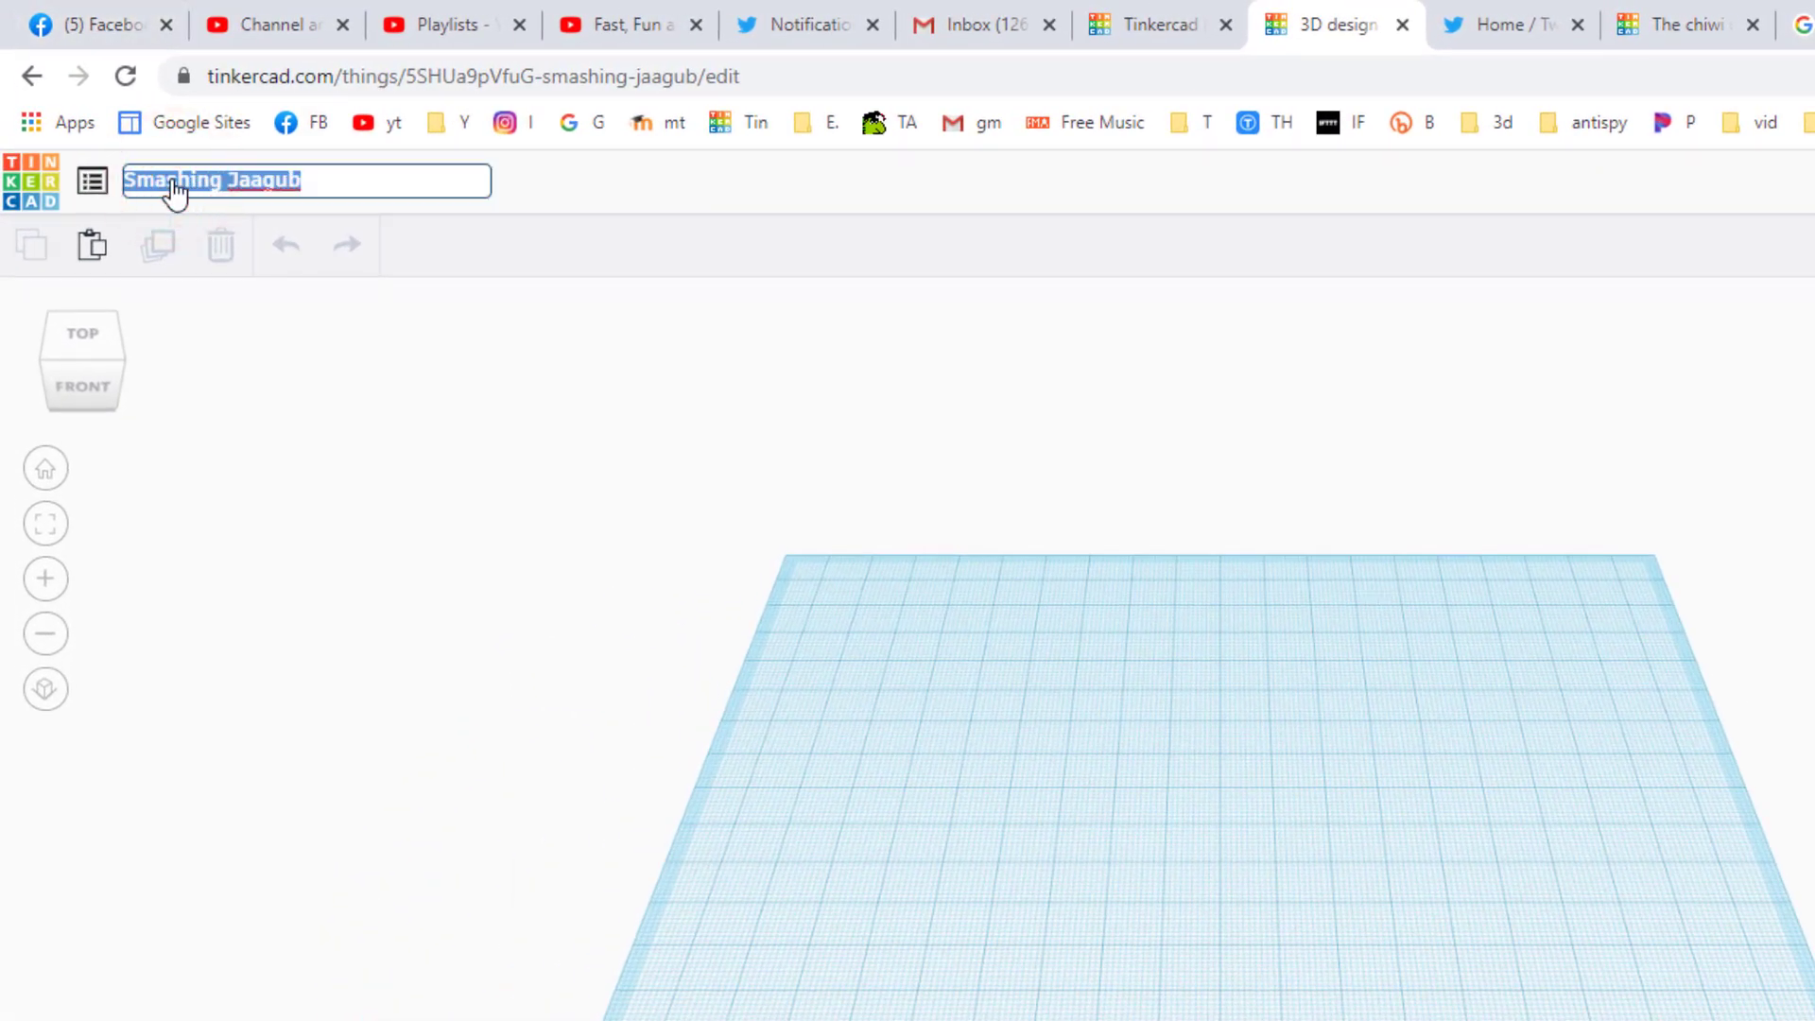
pyautogui.write('future car mdh')
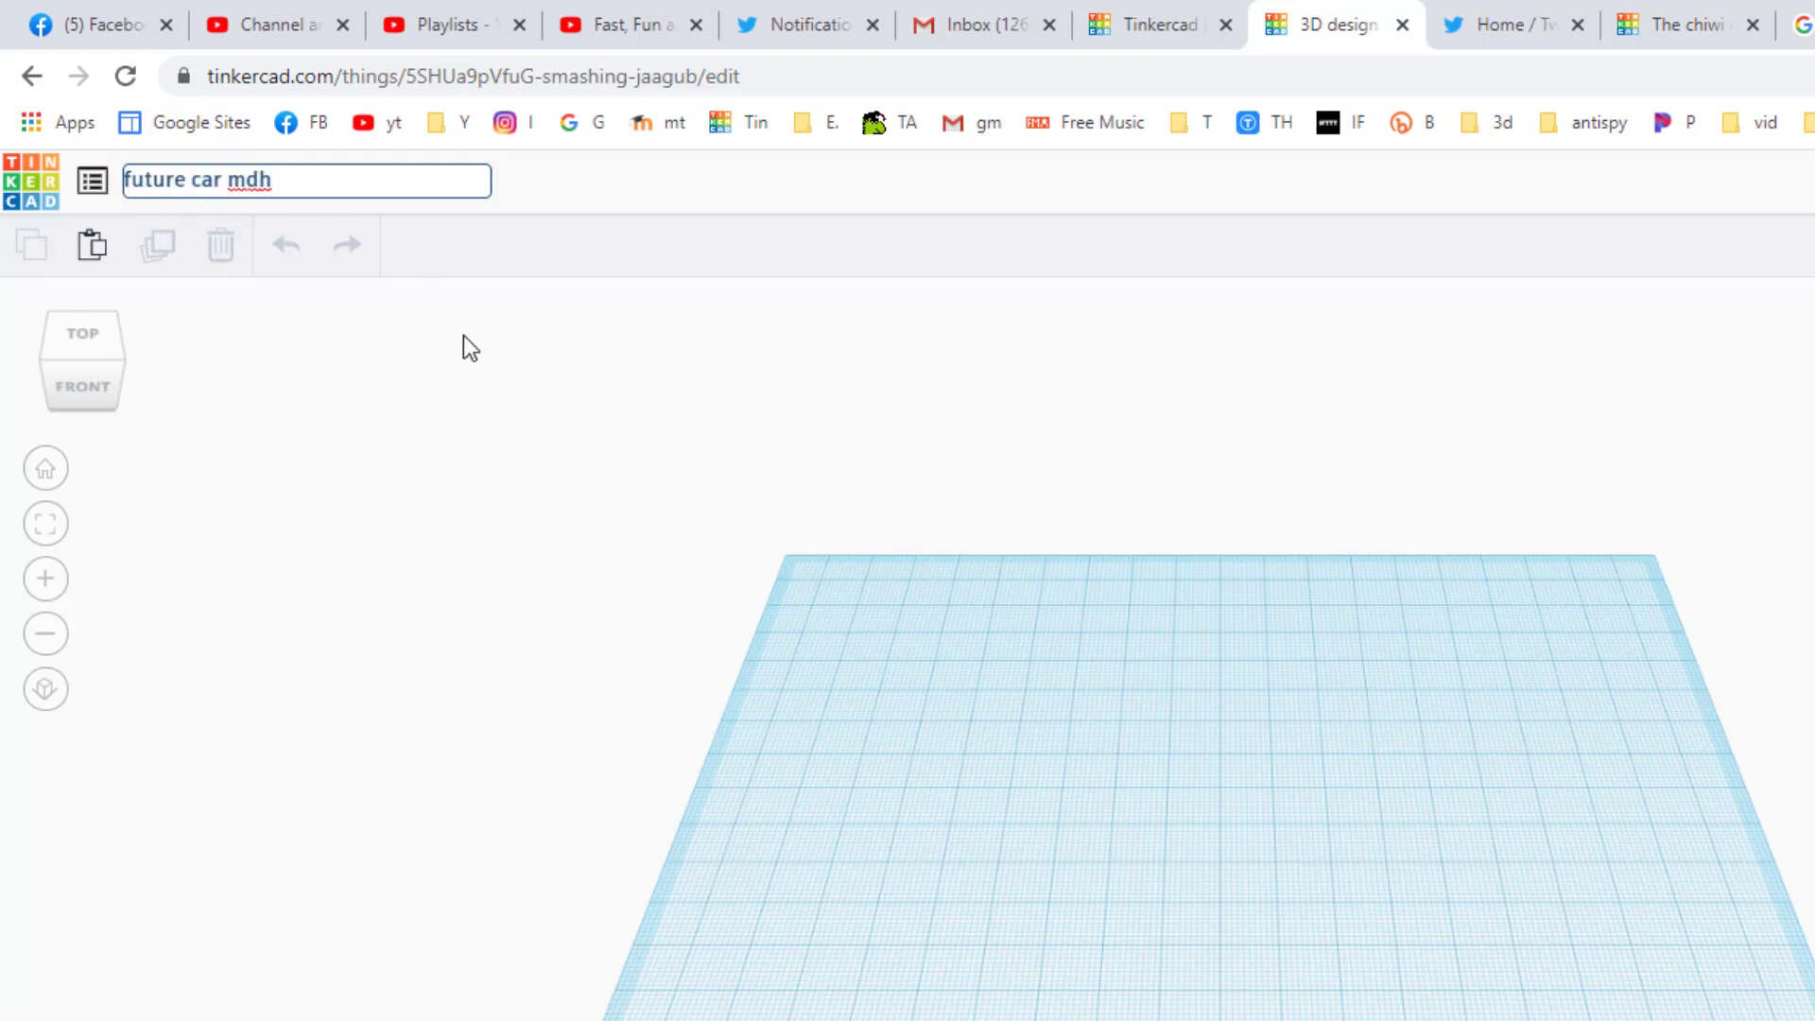
pyautogui.click(831, 671)
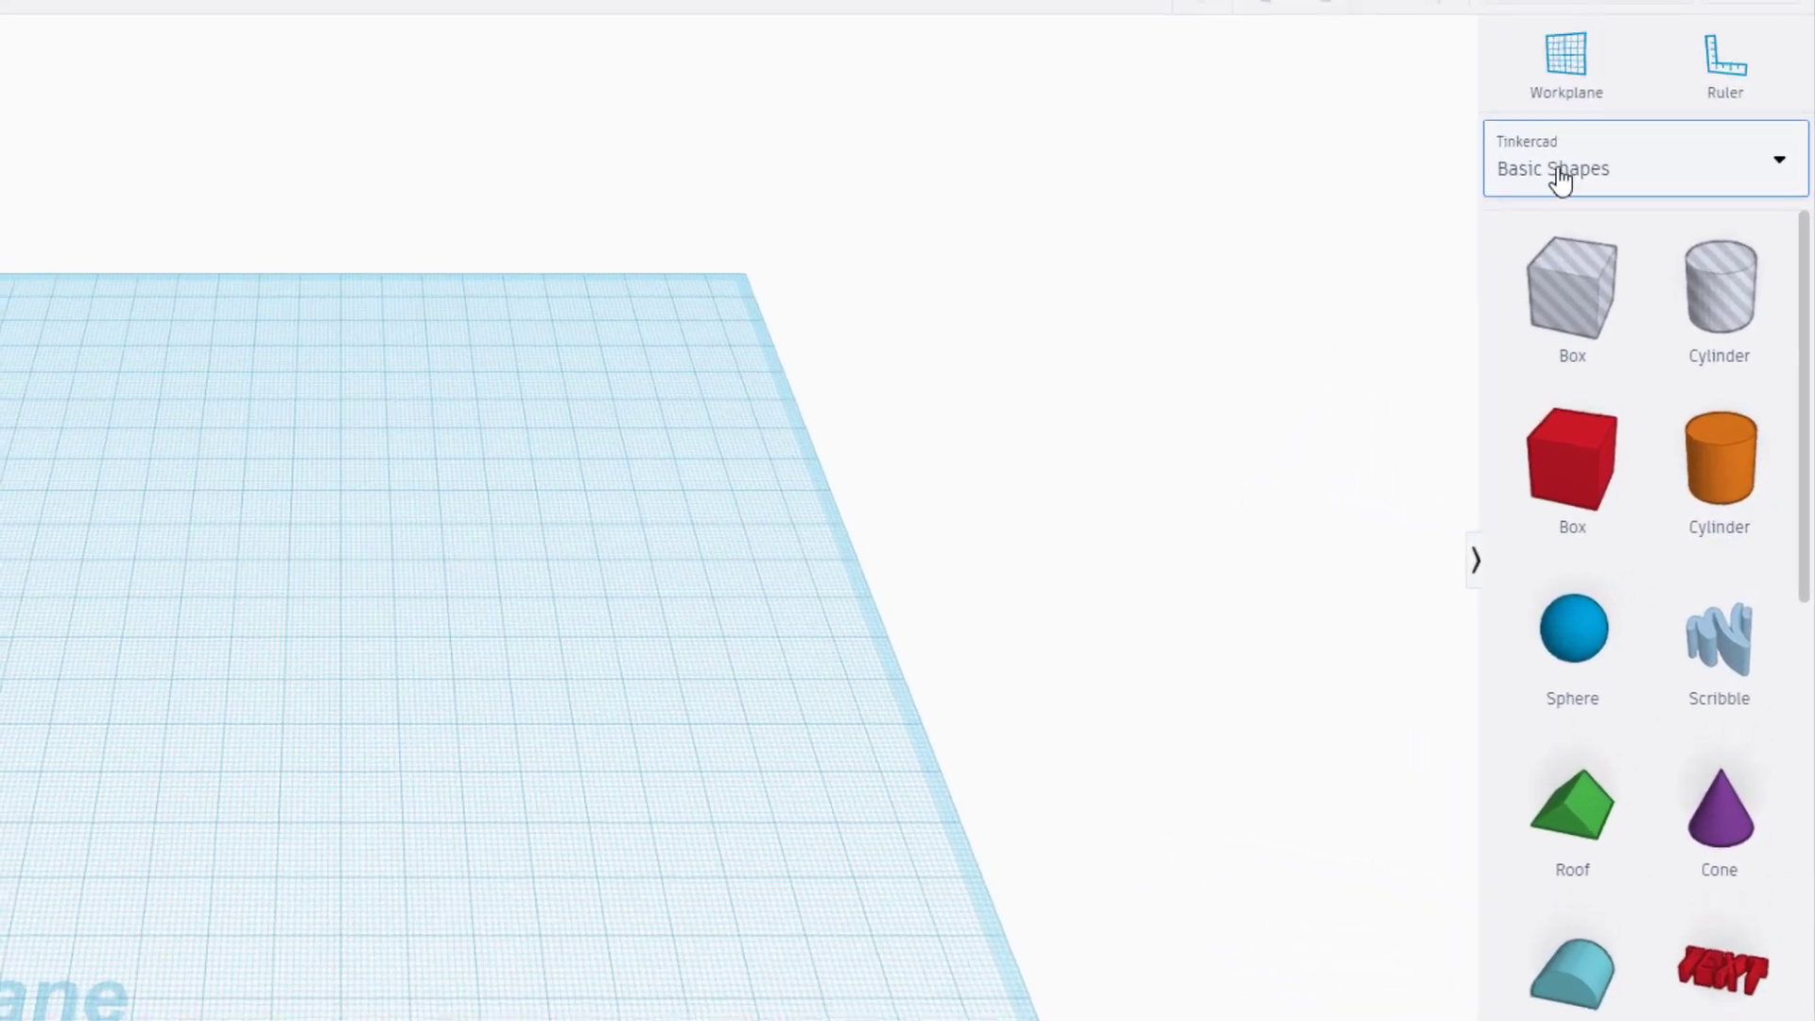
# Step: Place a bezier bean from page 16 of the full shape generators collection near the middle of the workplane
pyautogui.click(1639, 281)
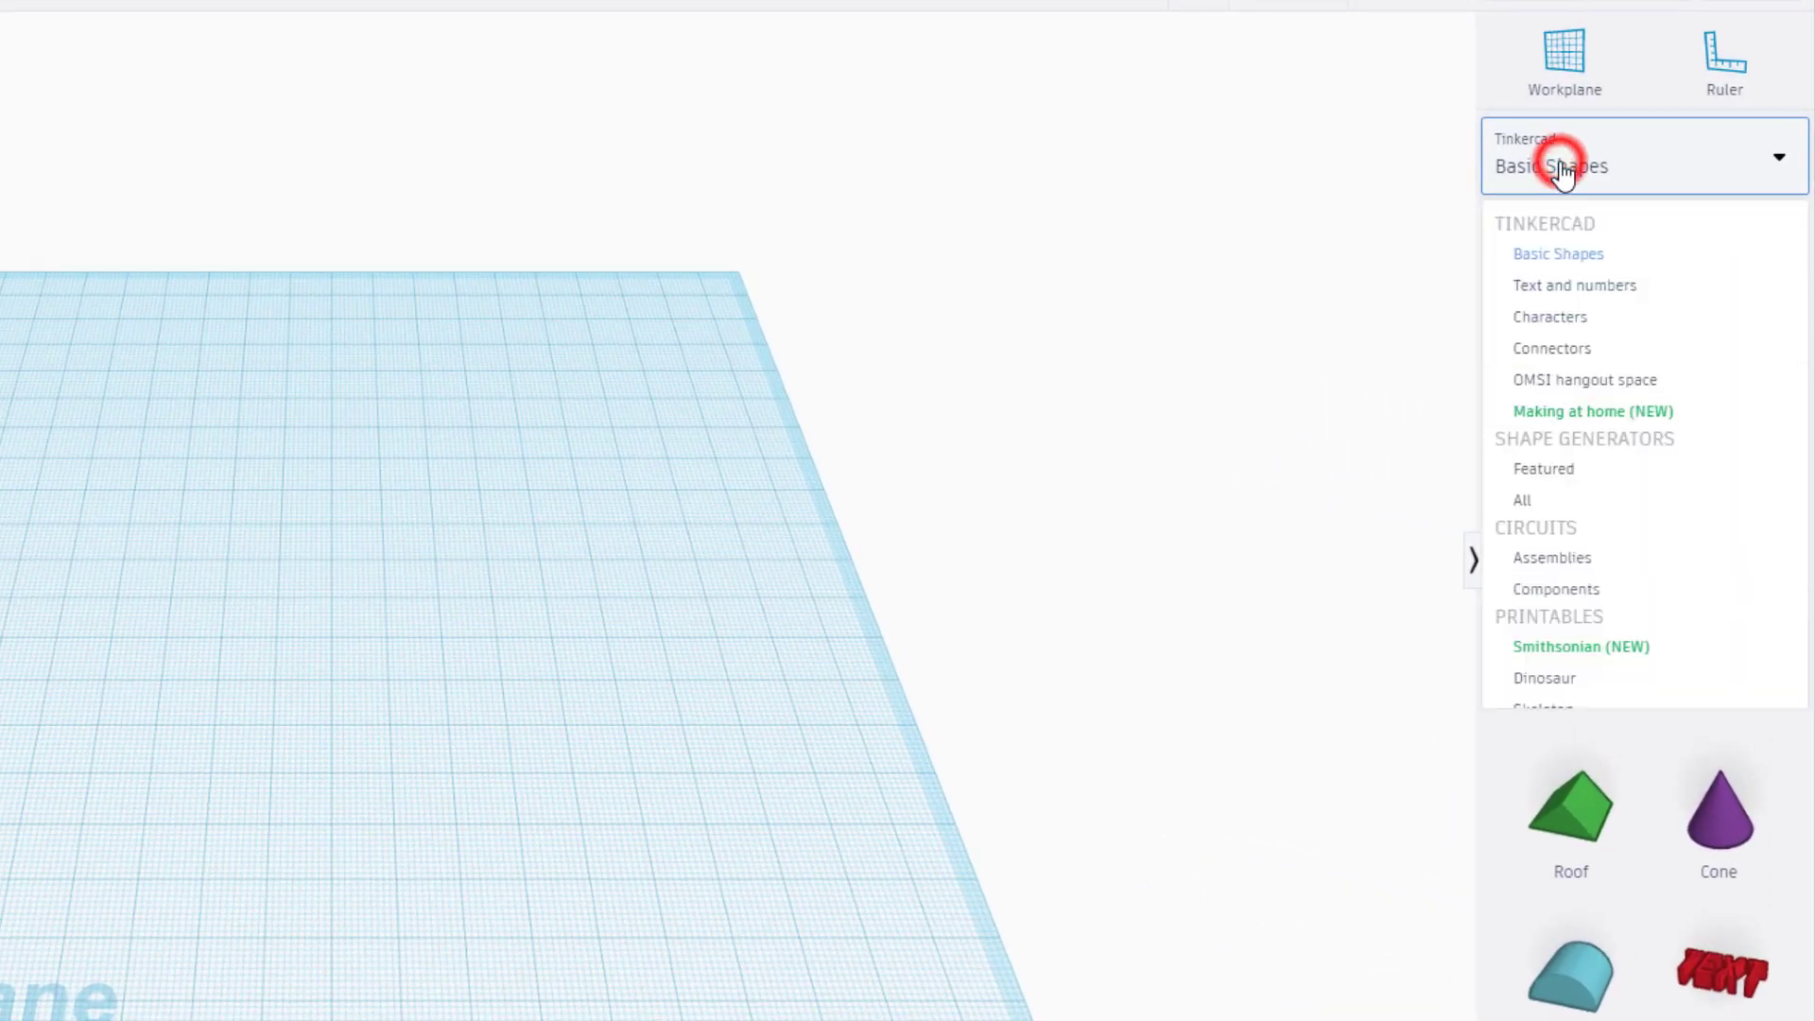
pyautogui.click(1537, 504)
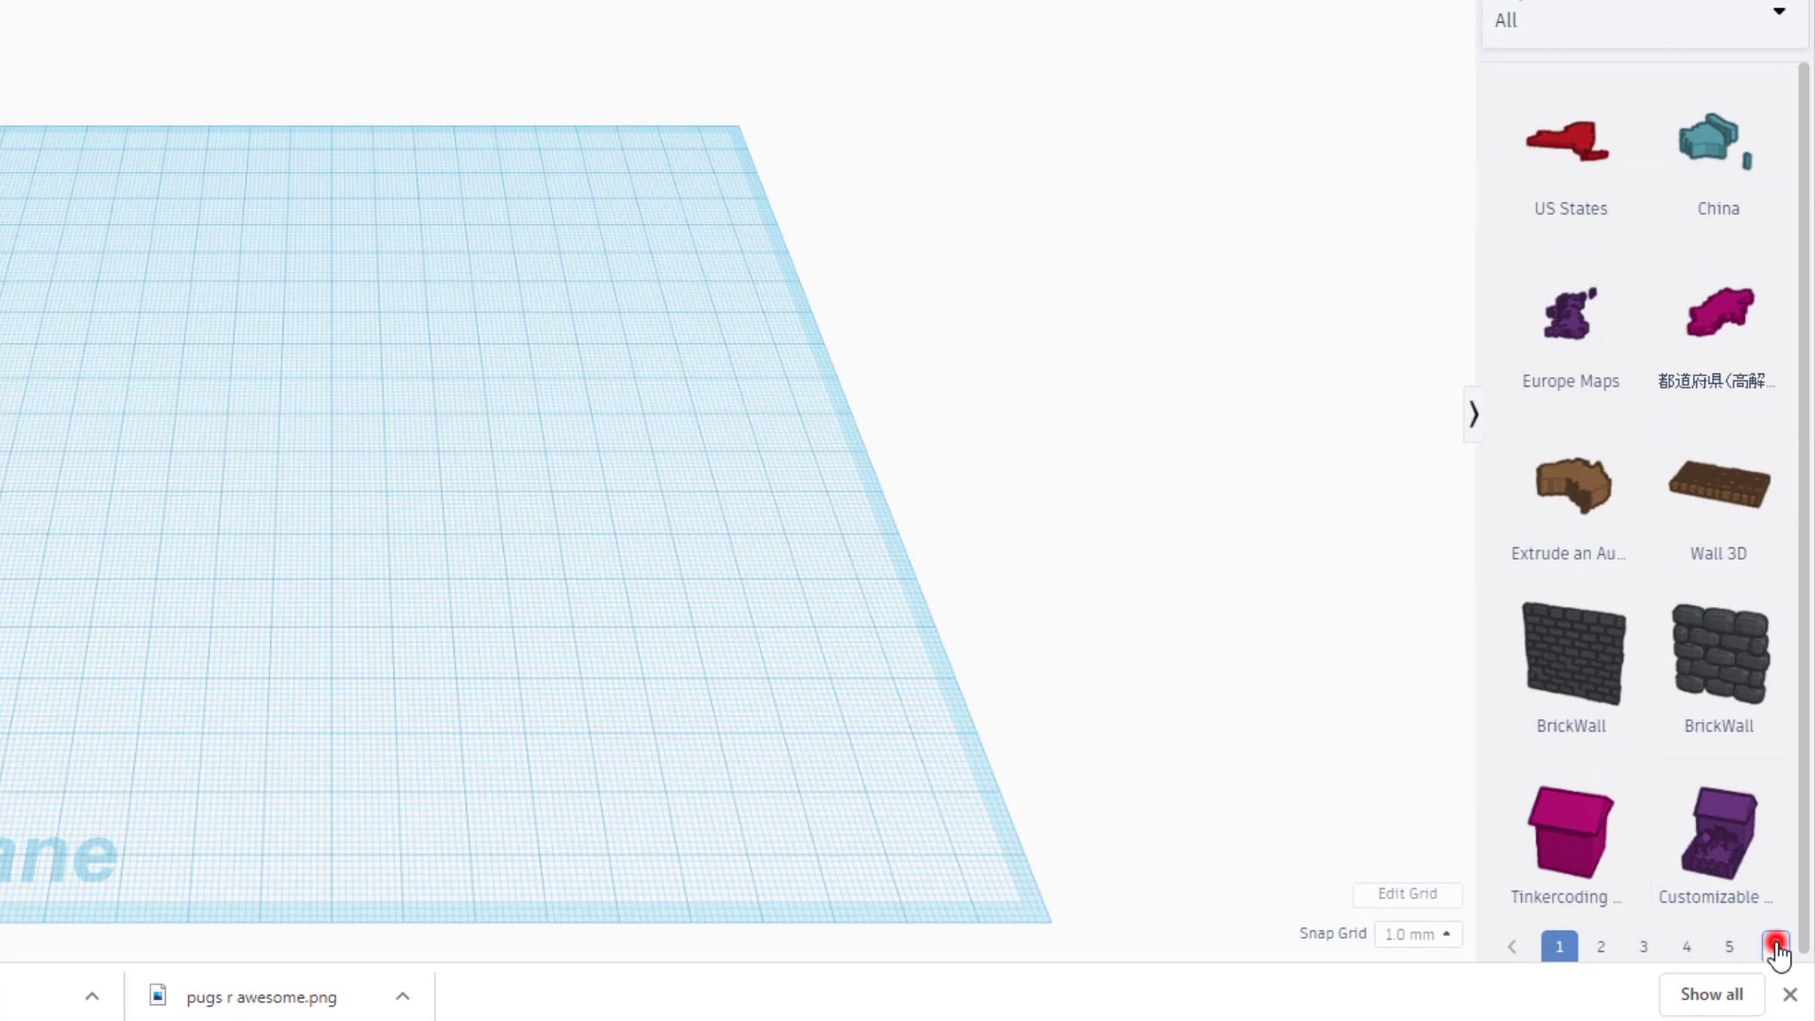
pyautogui.click(1776, 946)
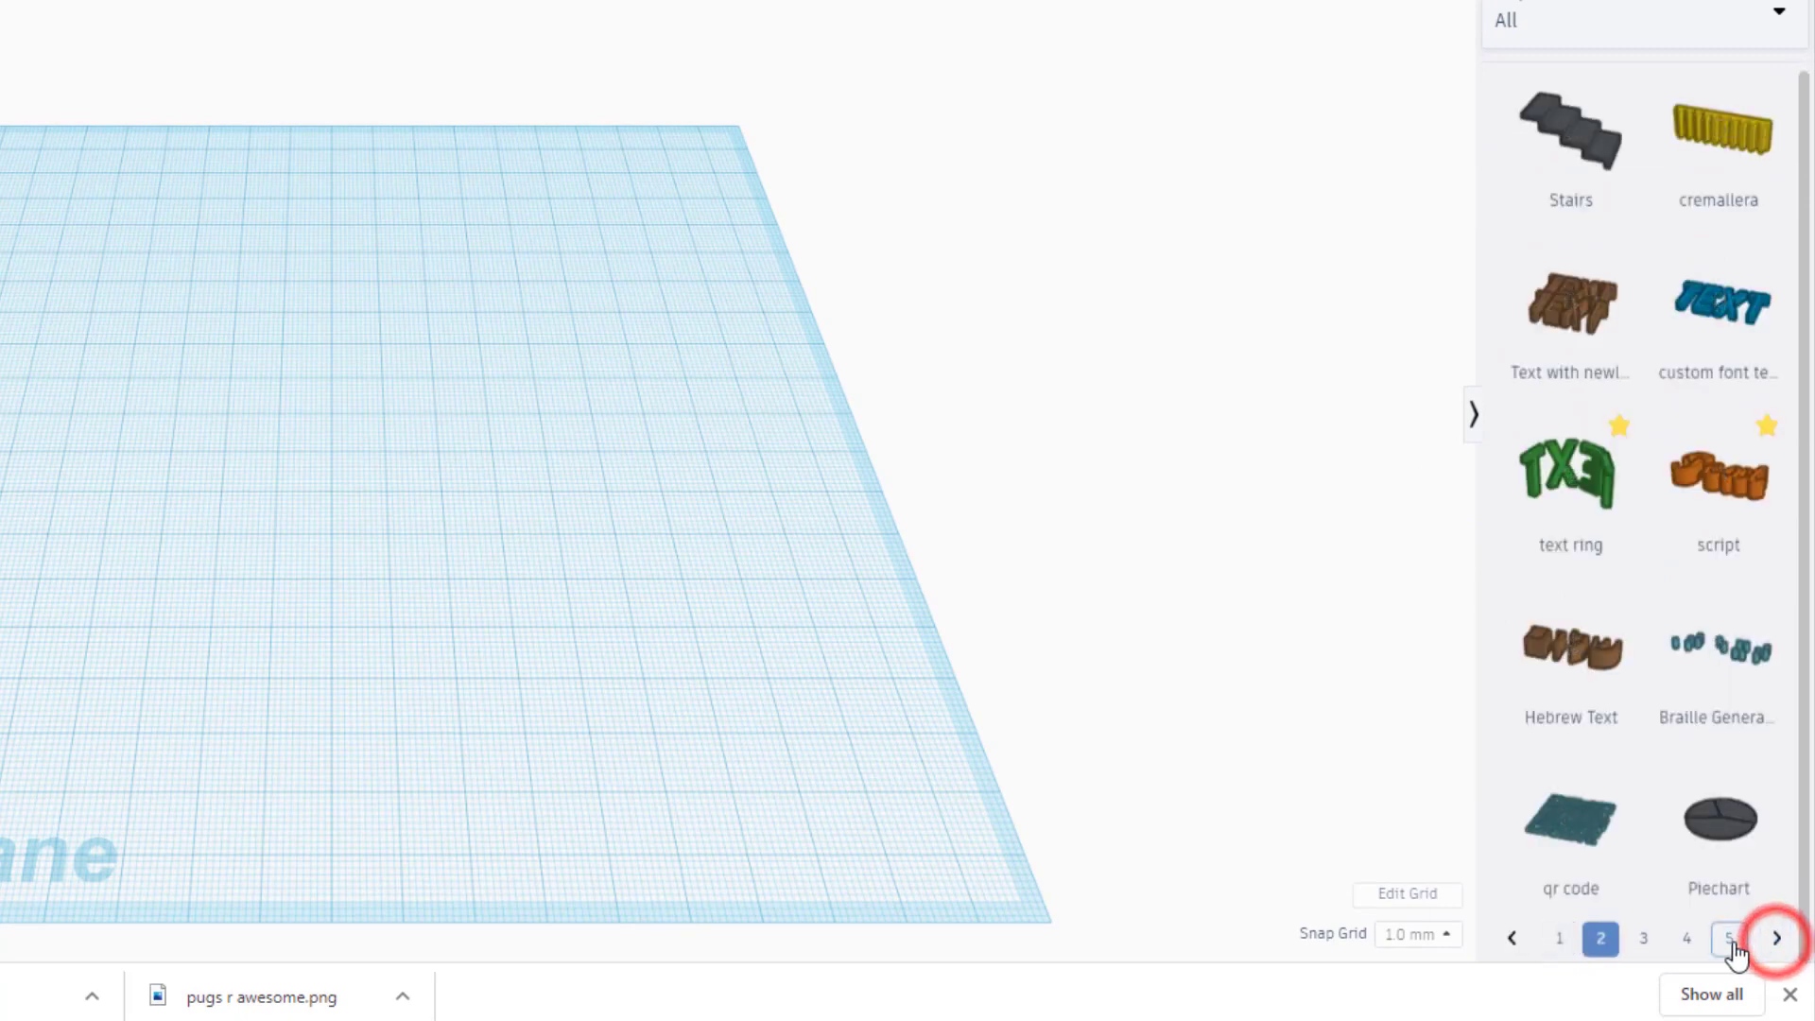
pyautogui.click(1730, 944)
pyautogui.click(1730, 941)
pyautogui.click(1729, 943)
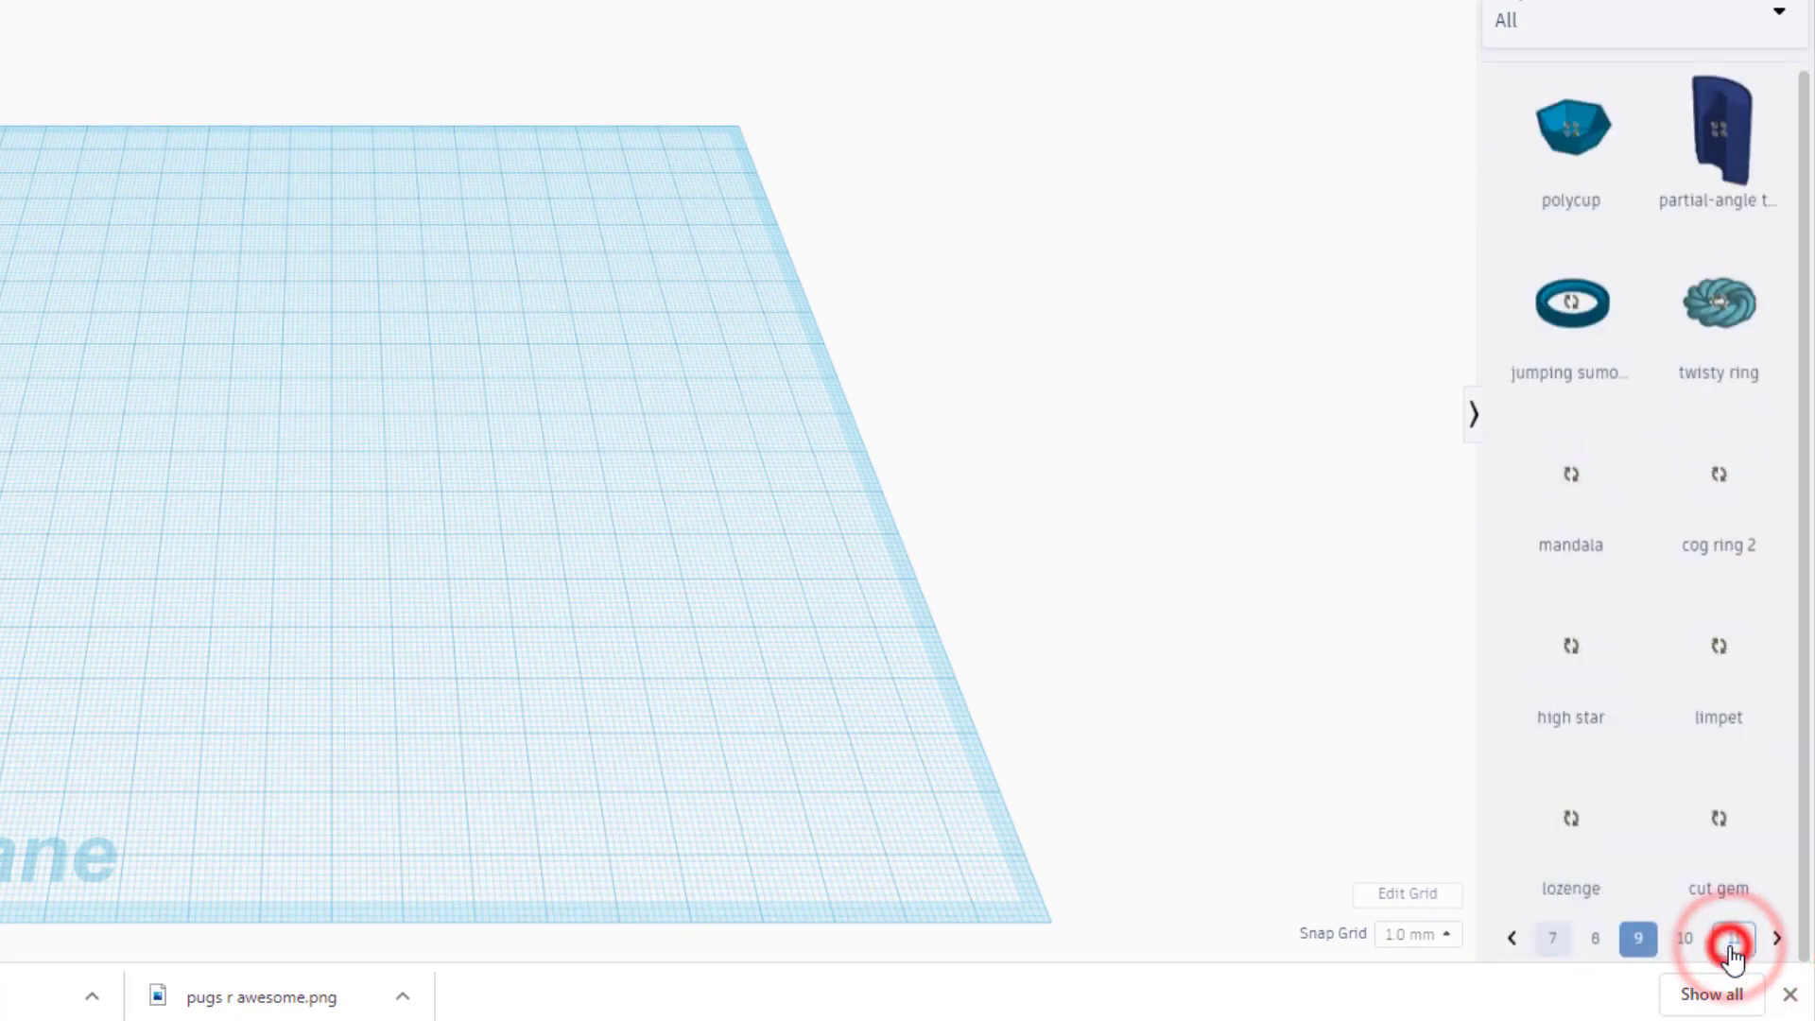
pyautogui.click(1731, 945)
pyautogui.click(1734, 948)
pyautogui.click(1733, 948)
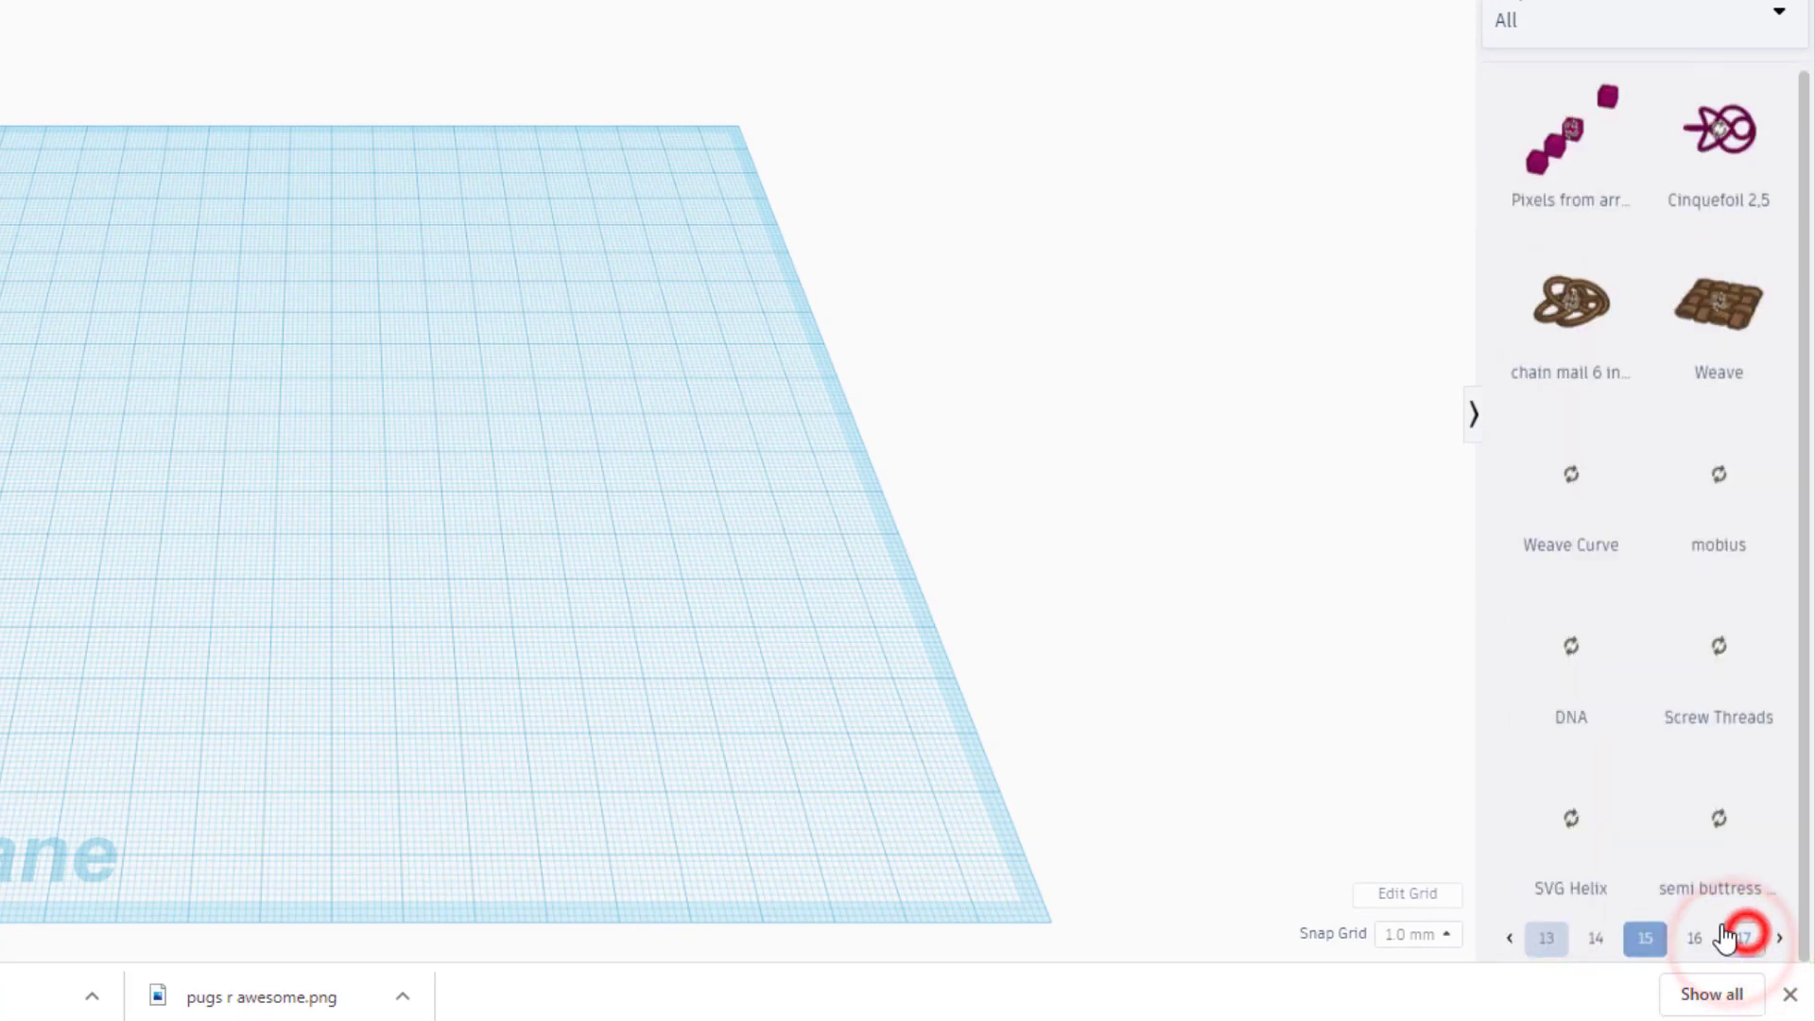
pyautogui.click(1691, 948)
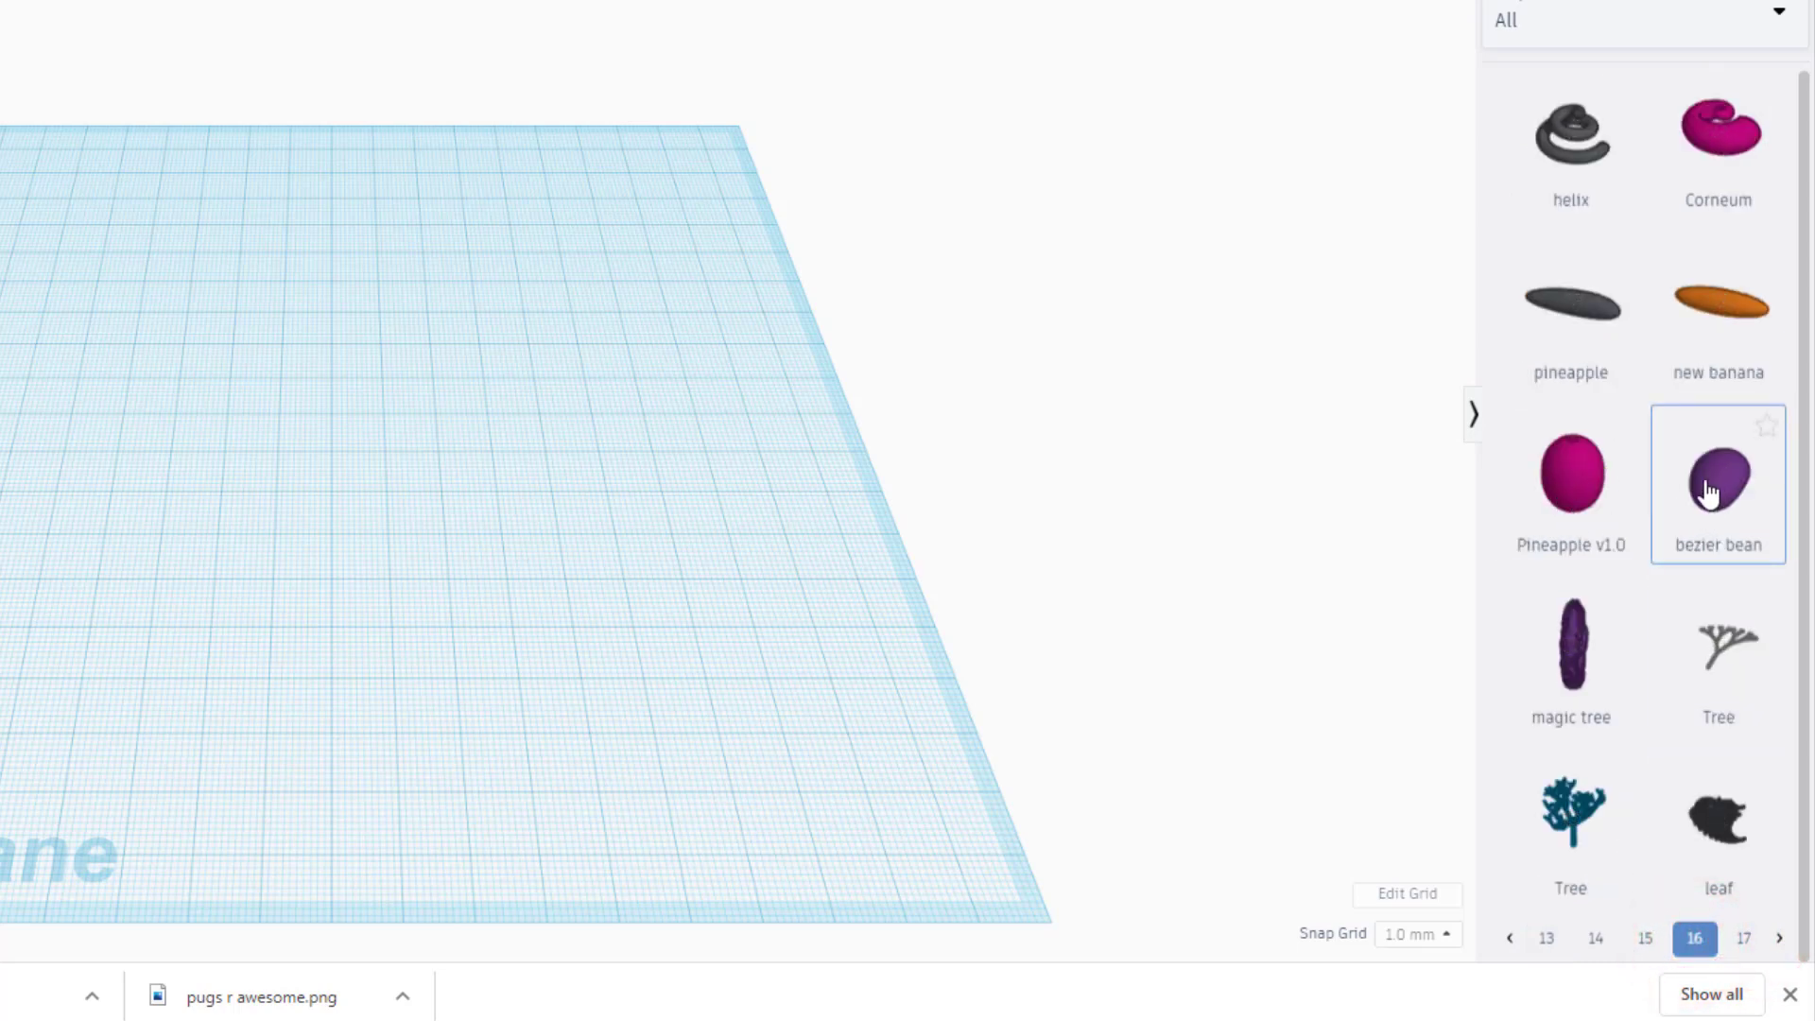
pyautogui.click(1705, 489)
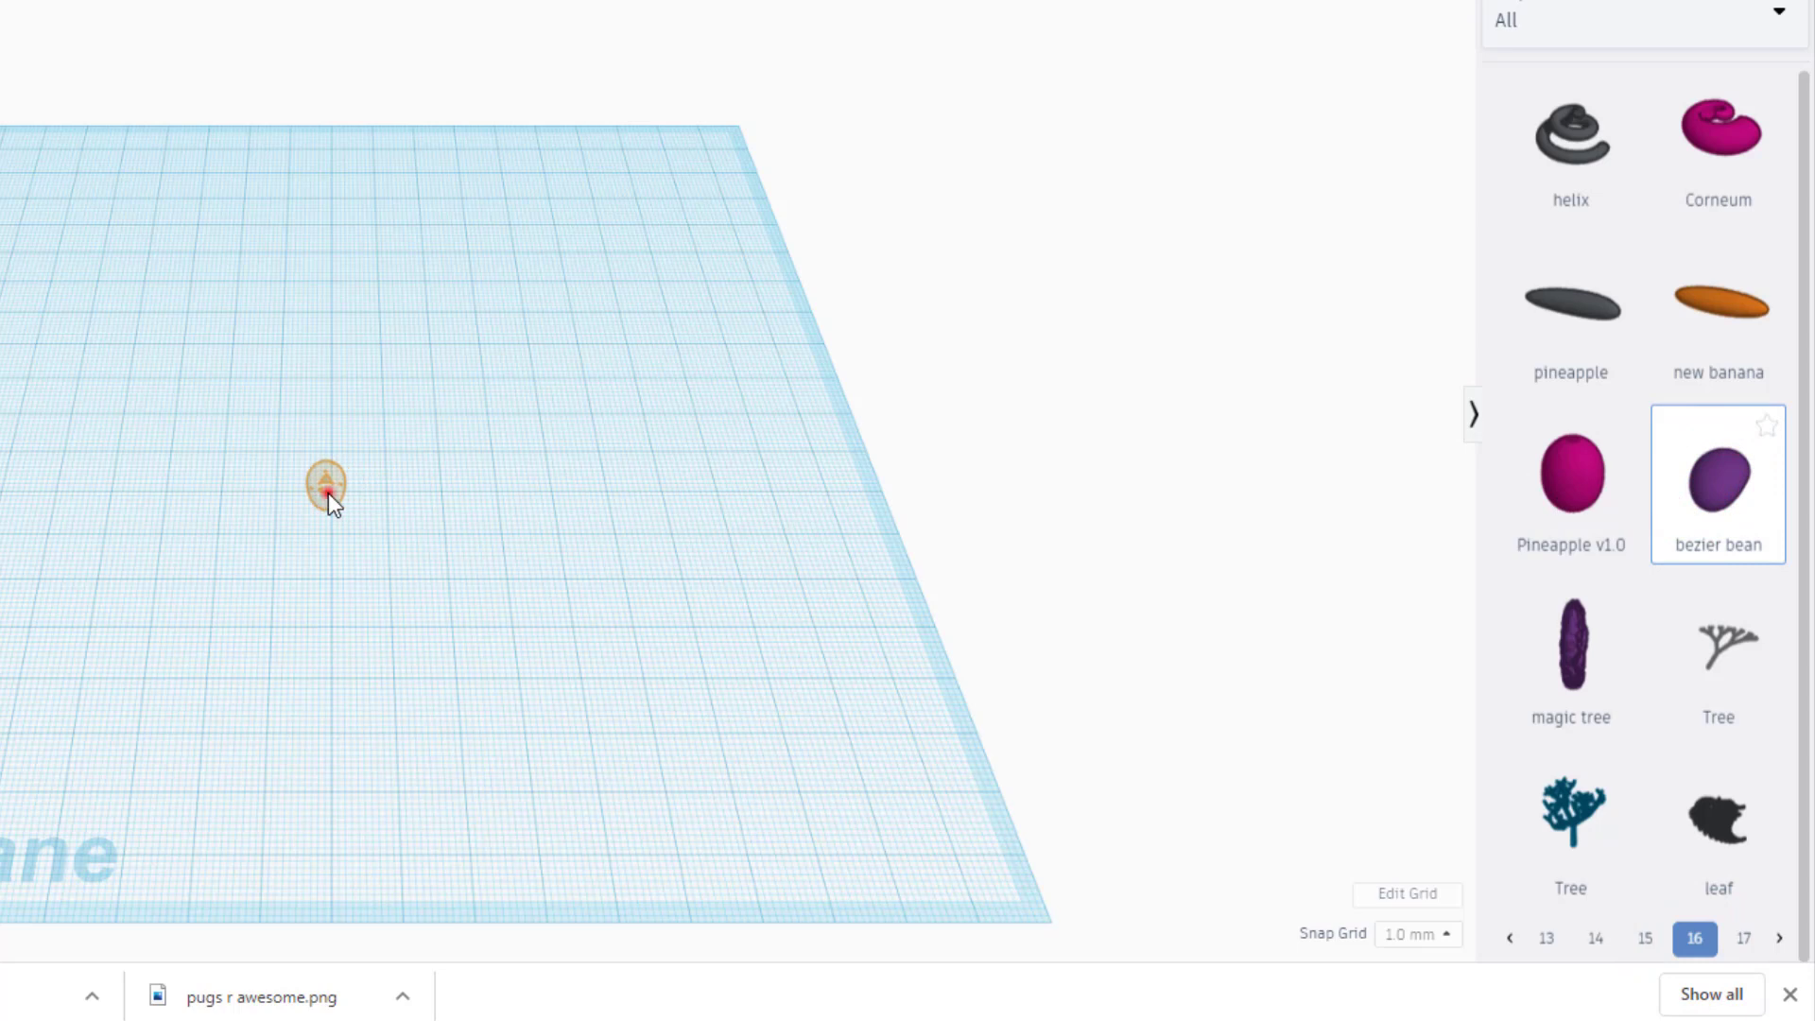
pyautogui.click(327, 492)
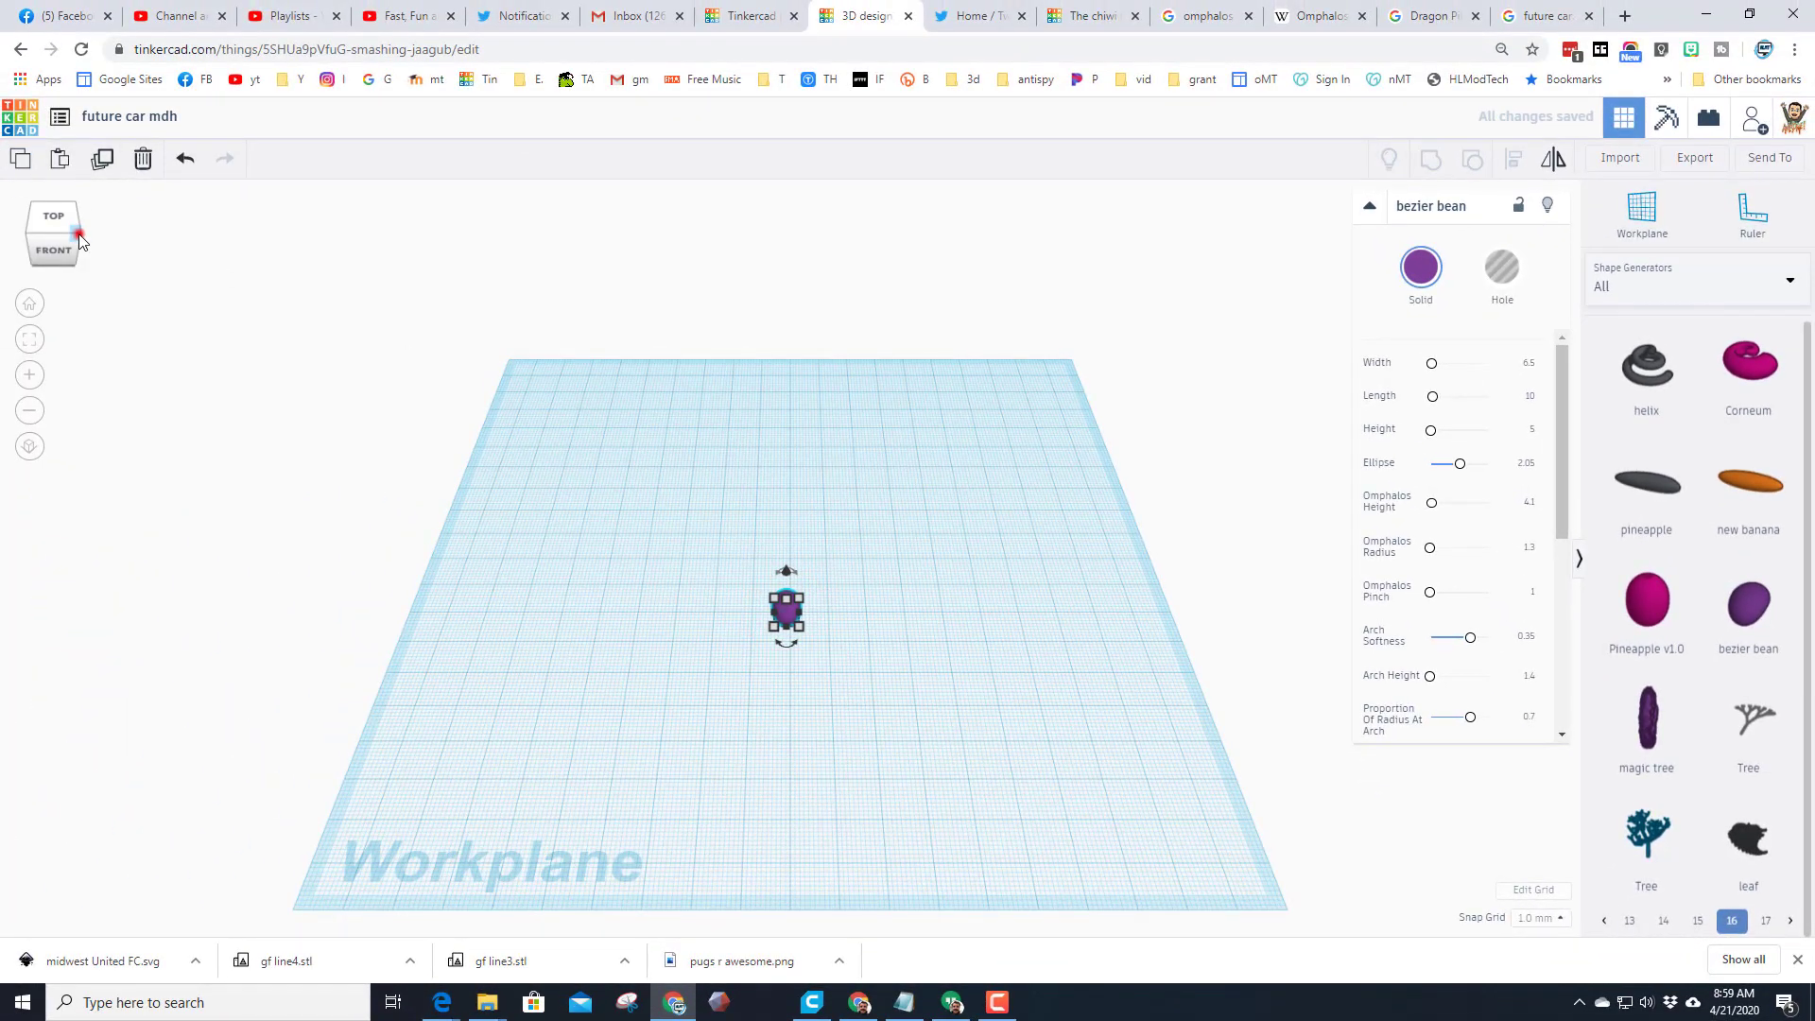
# Step: Set the bezier bean's Omphalos Height to 1 and its Arch Height to 1
pyautogui.click(79, 235)
pyautogui.click(66, 244)
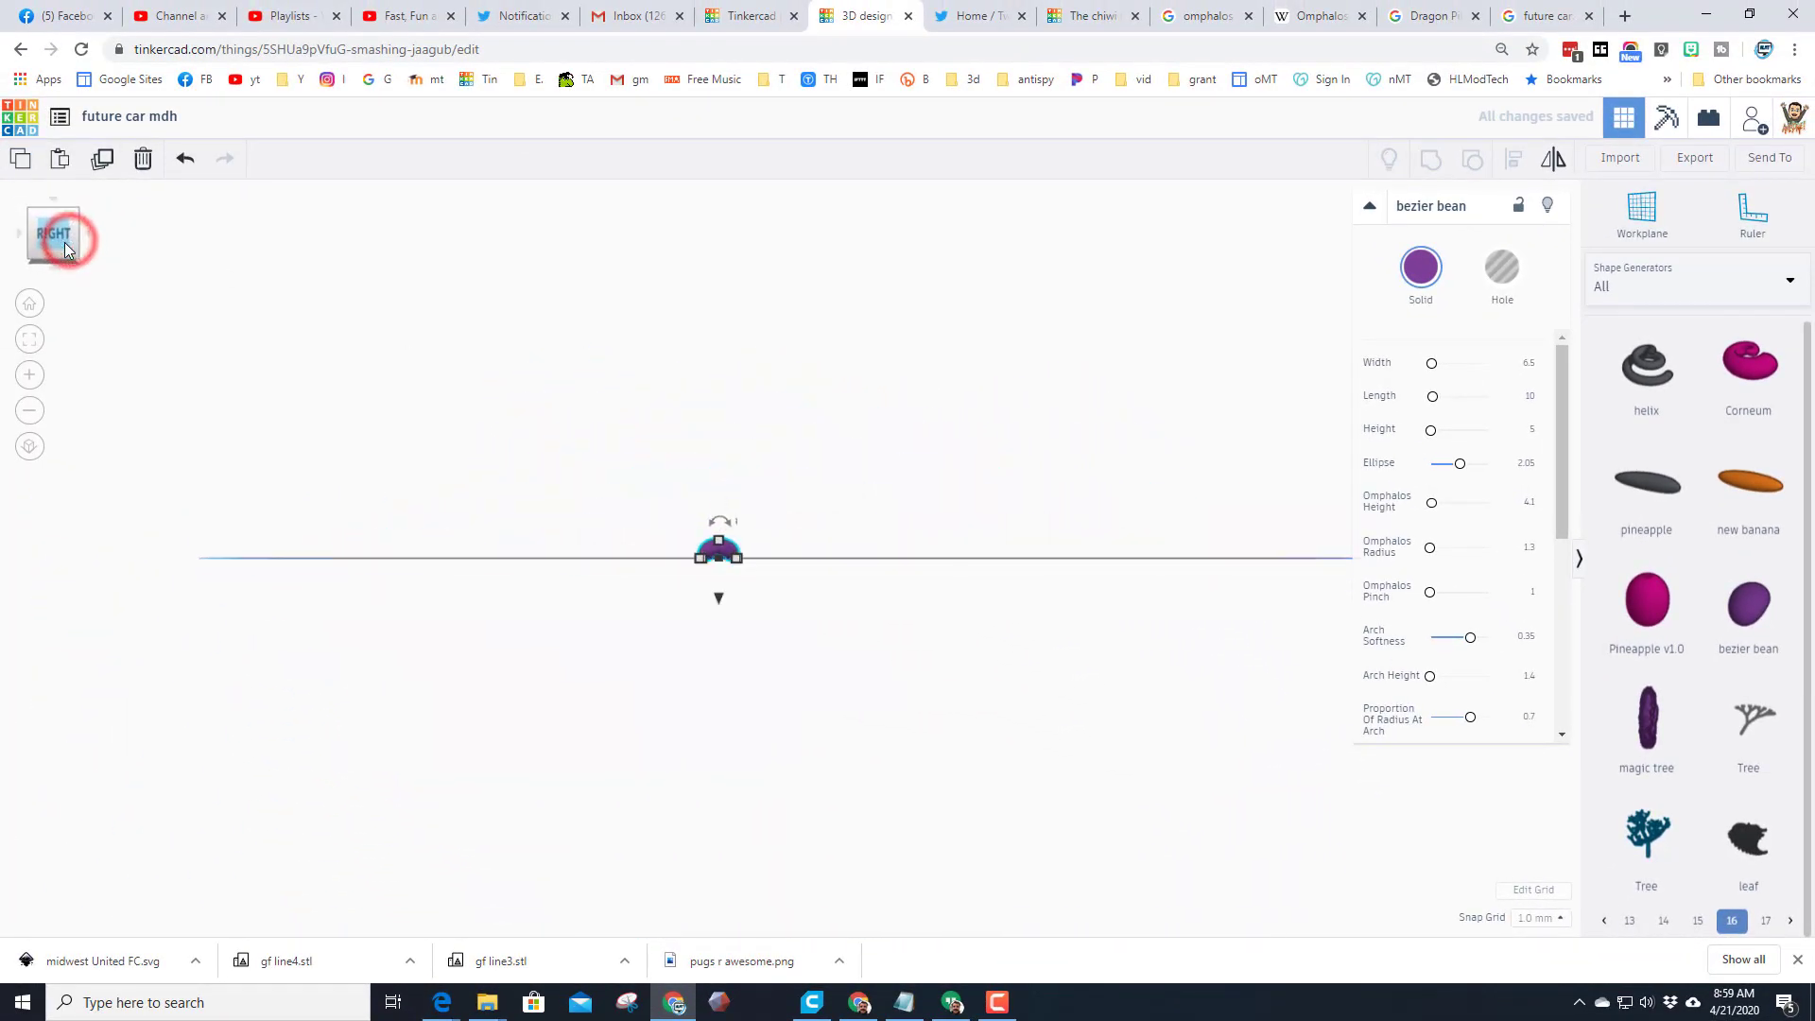
pyautogui.click(34, 216)
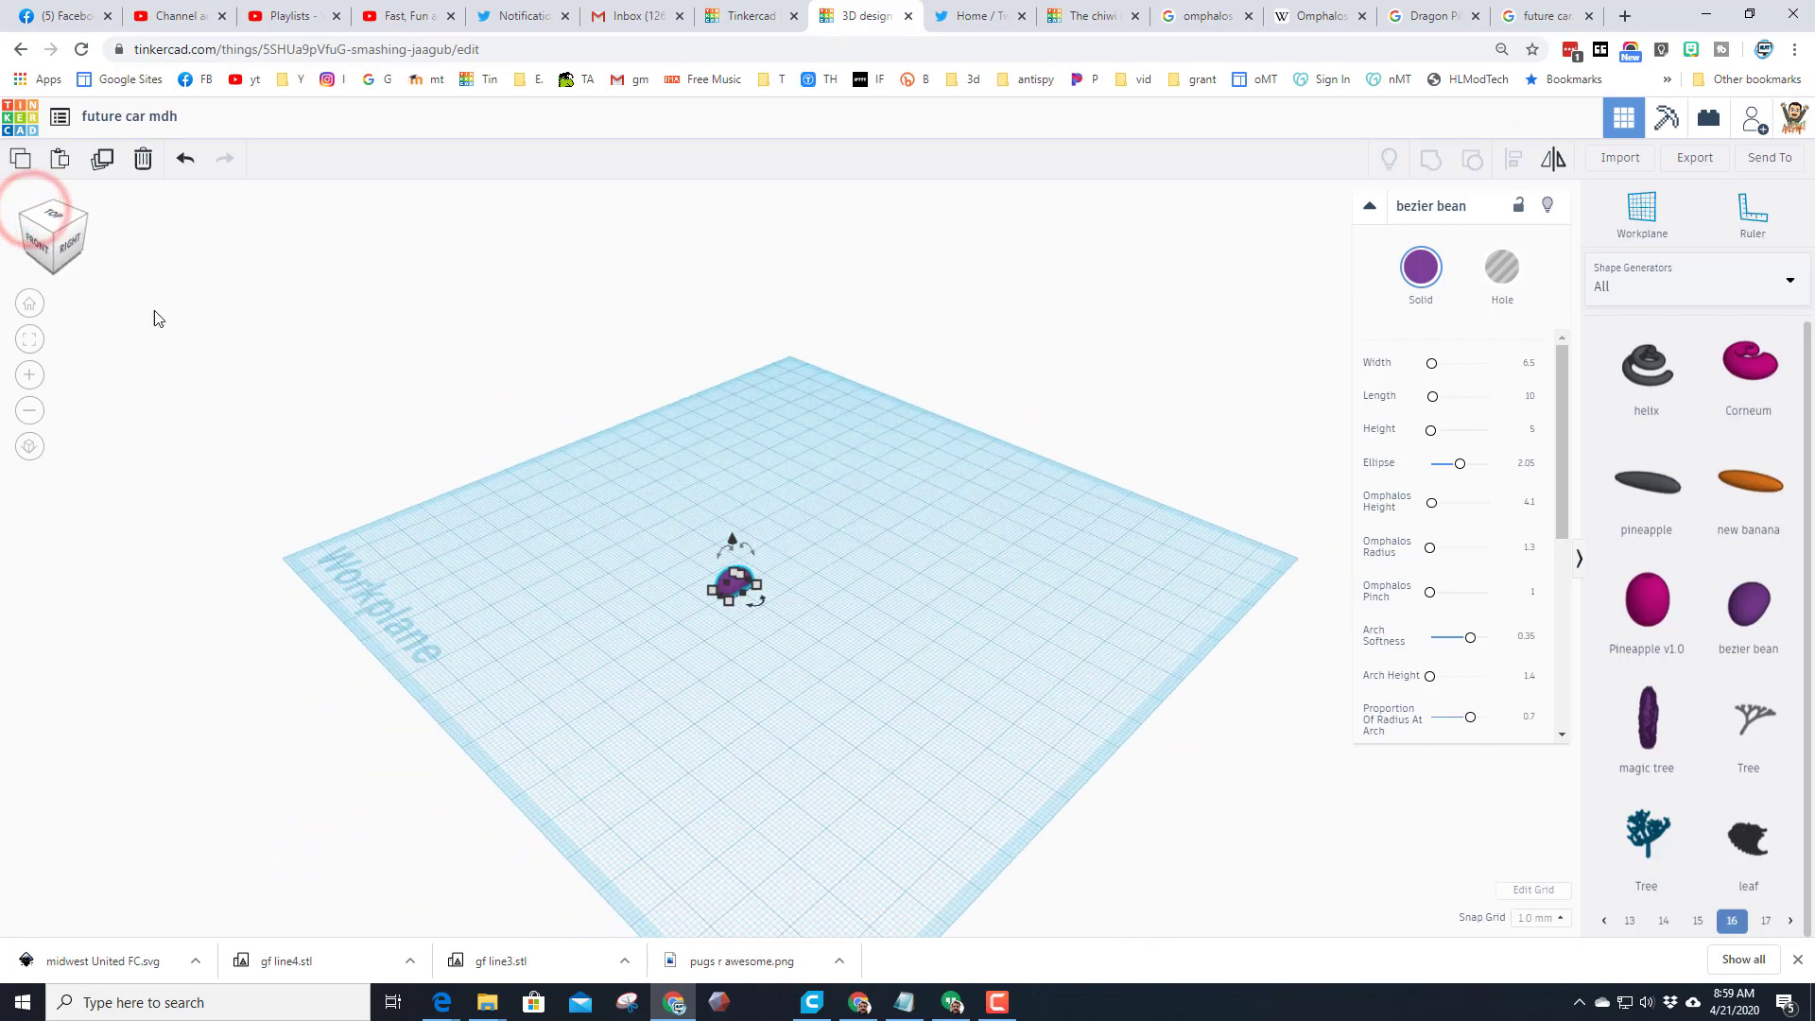
pyautogui.click(29, 339)
pyautogui.moveTo(551, 431); pyautogui.dragTo(408, 412, button='right')
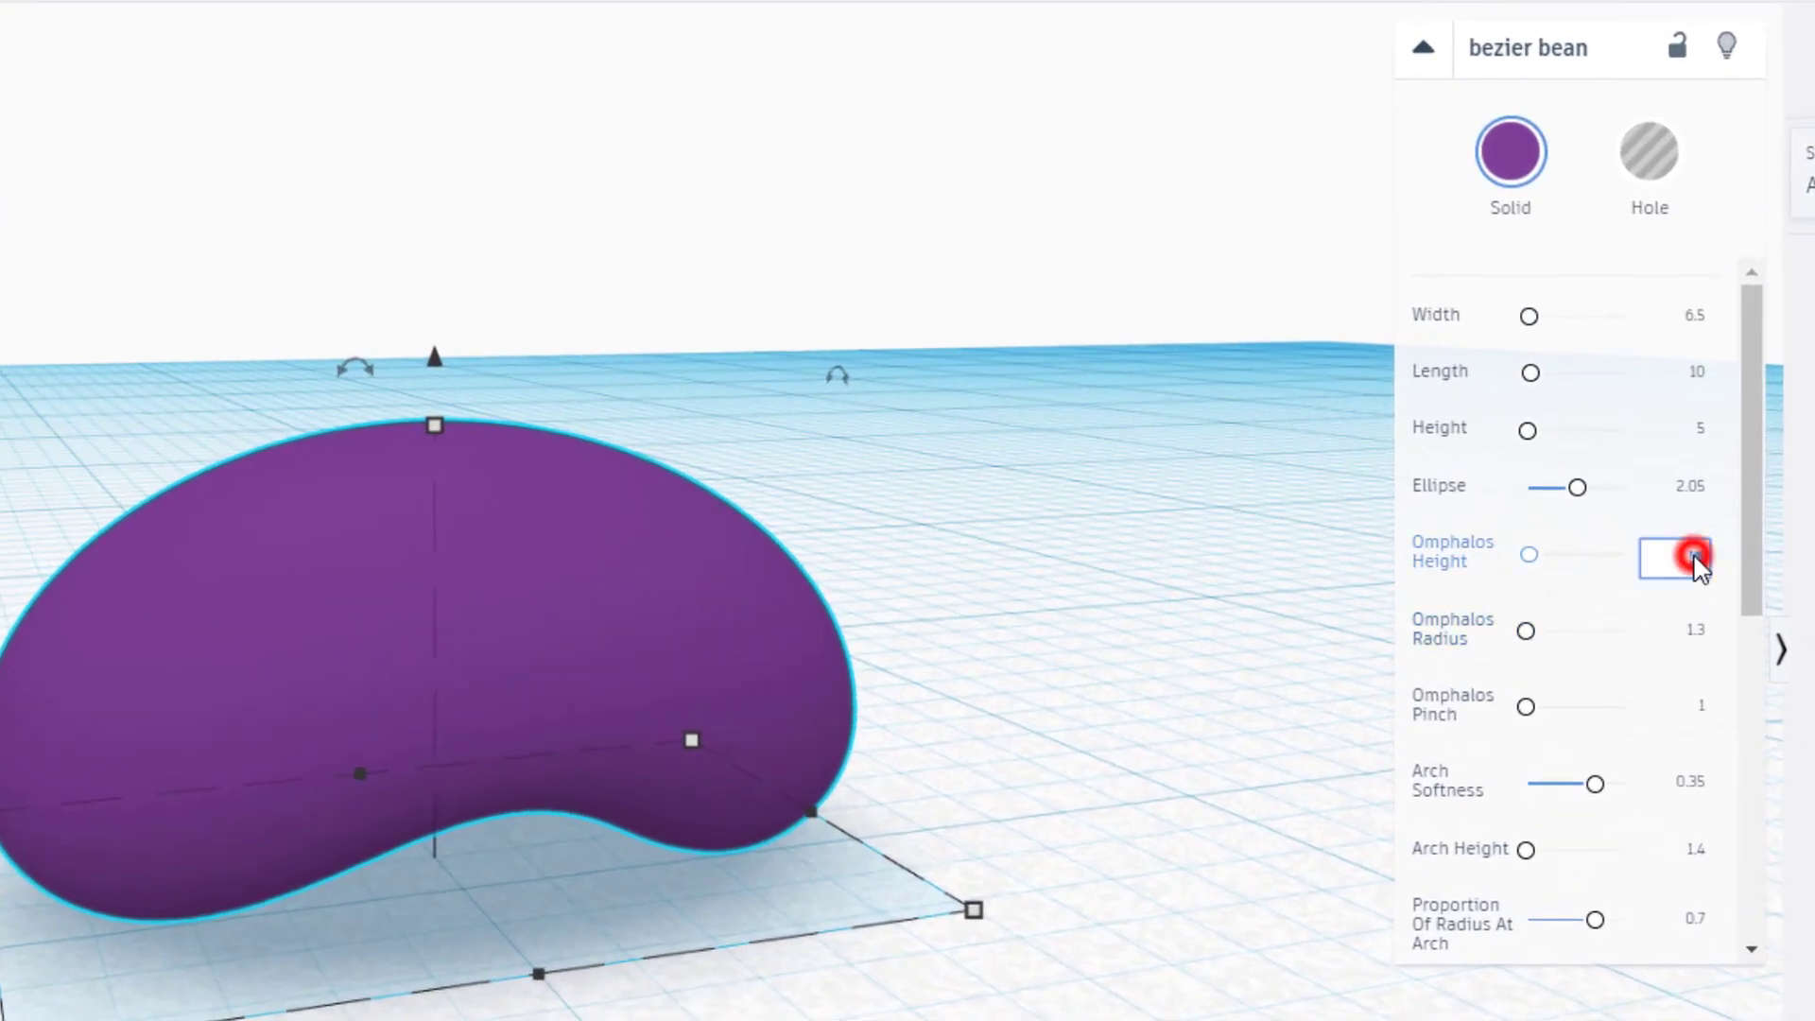
pyautogui.click(1695, 557)
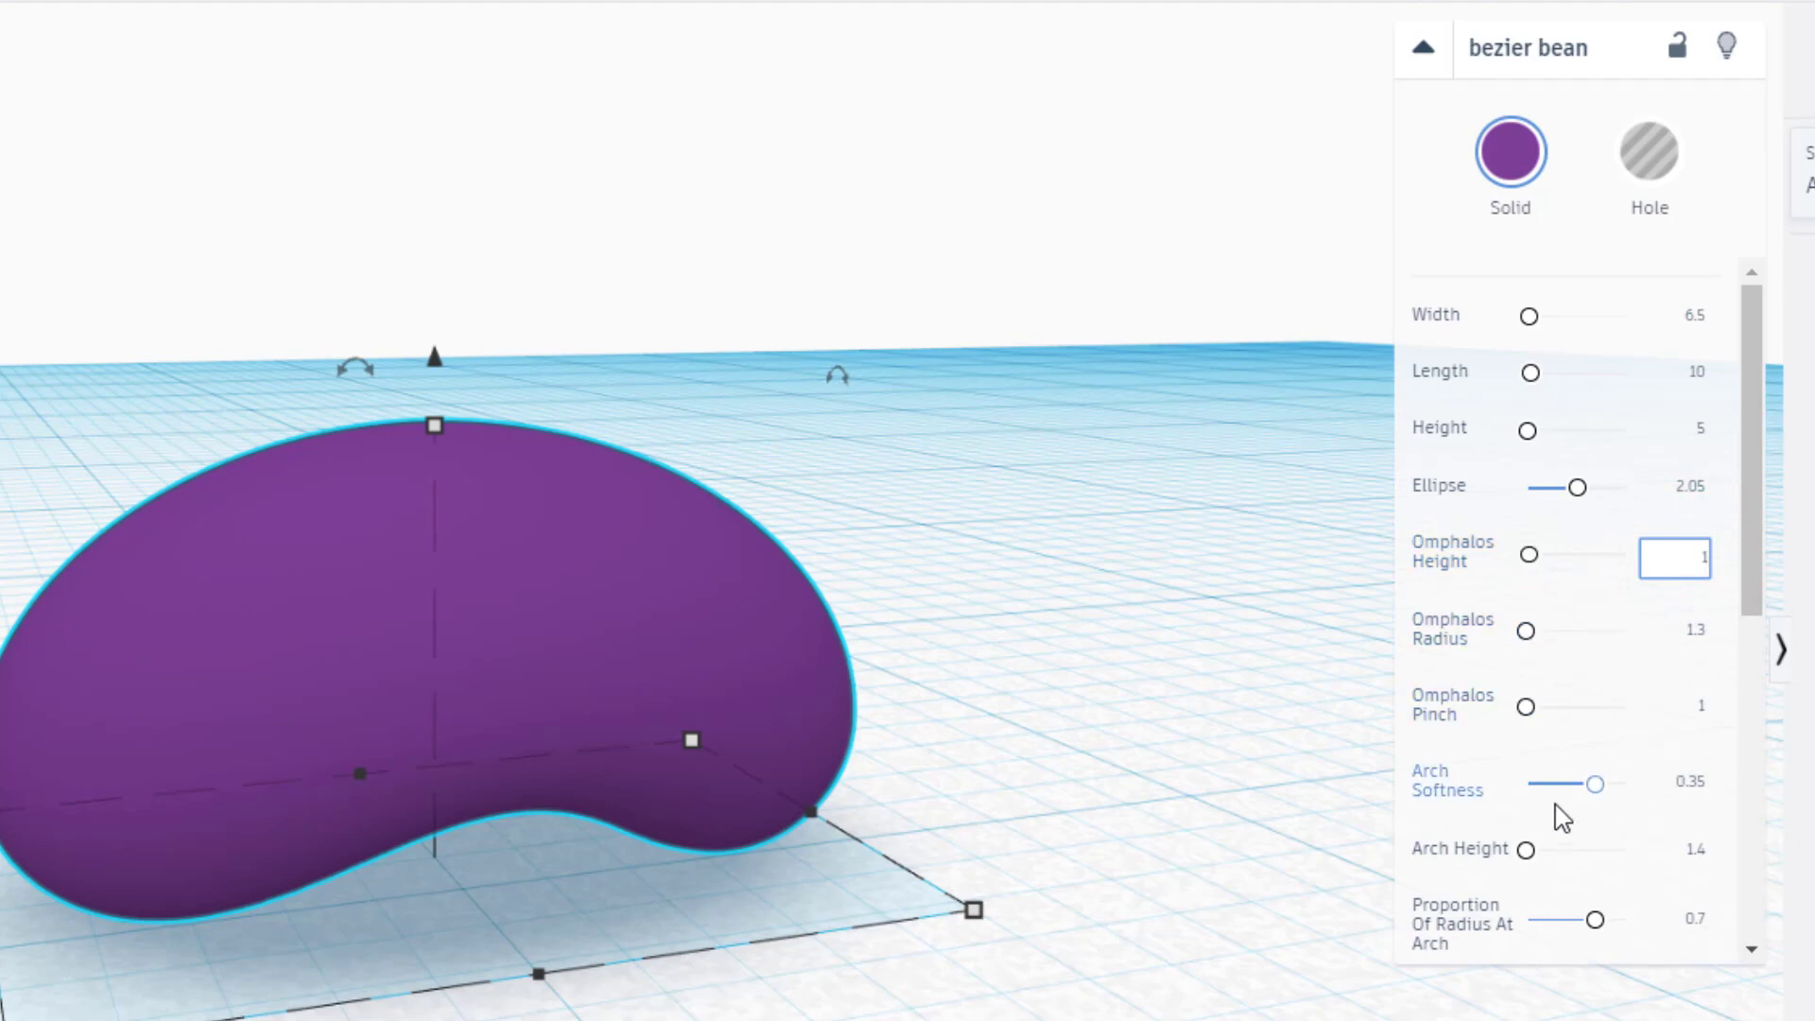
pyautogui.click(1689, 853)
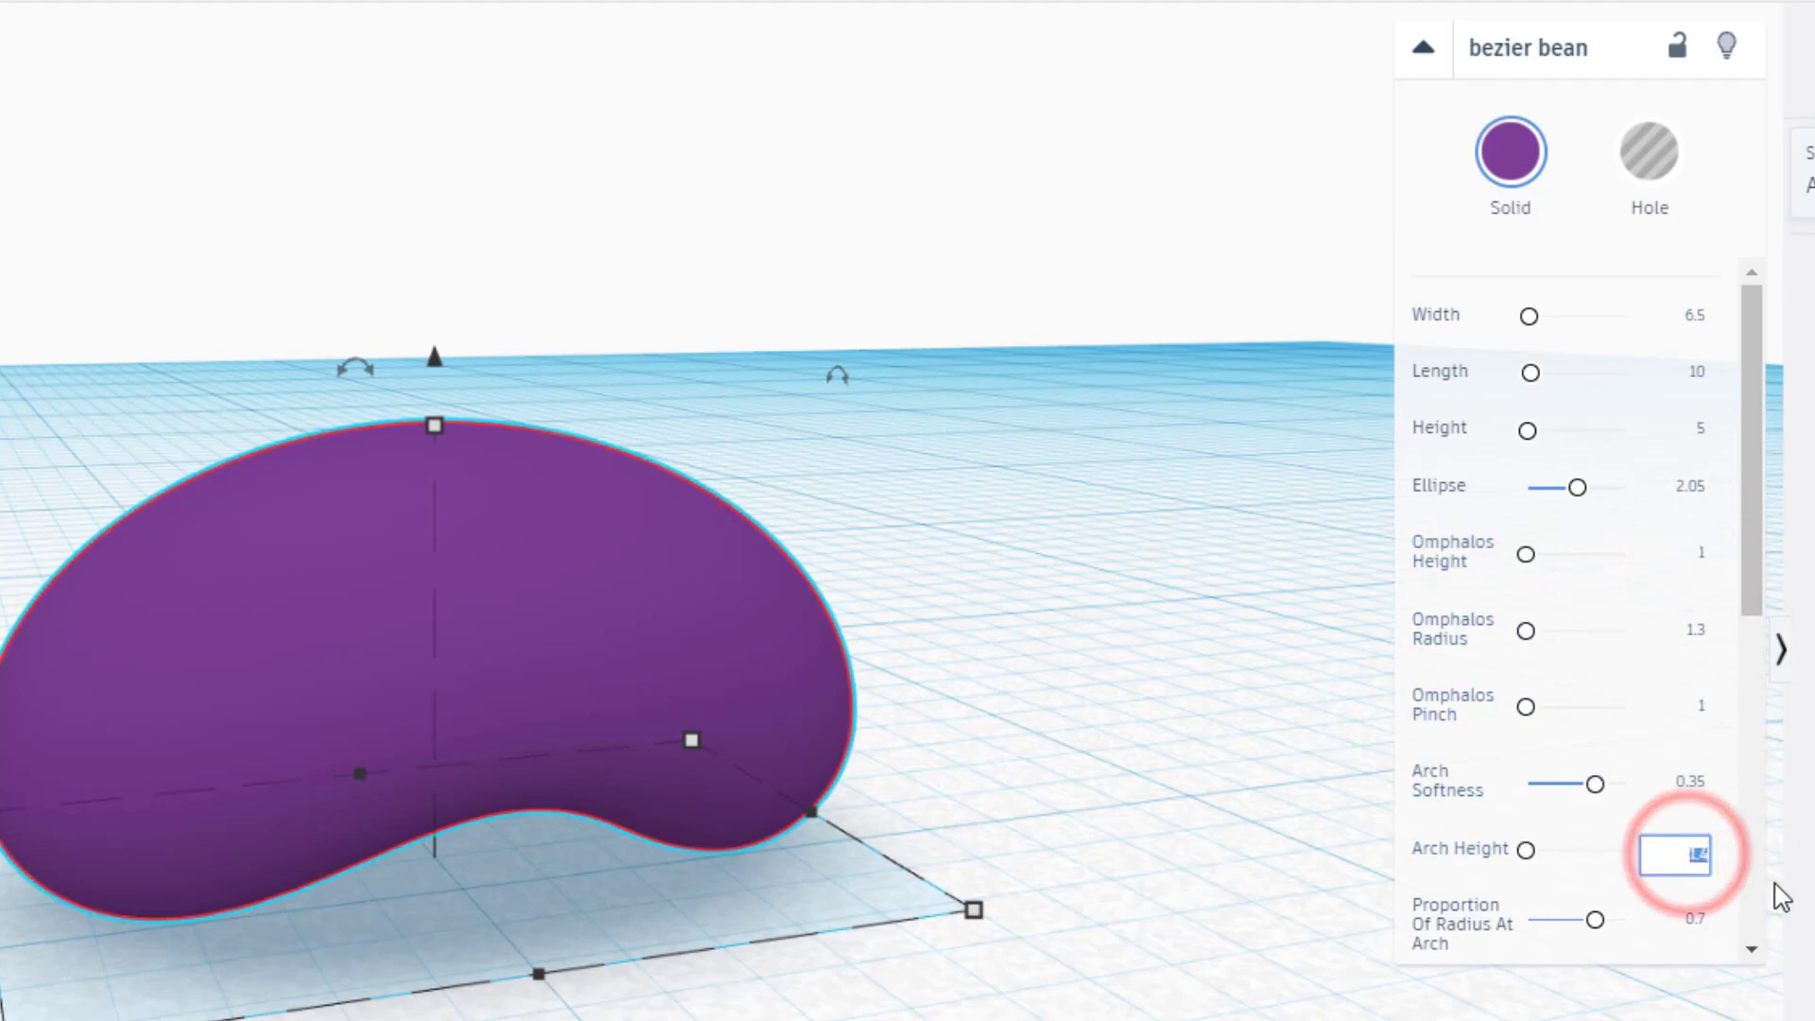
pyautogui.click(1241, 780)
# Step: Stretch the bean along its long axis and set its overall length to 70 mm
pyautogui.moveTo(1237, 770); pyautogui.dragTo(814, 660, button='right')
pyautogui.moveTo(695, 609); pyautogui.dragTo(672, 689, button='right')
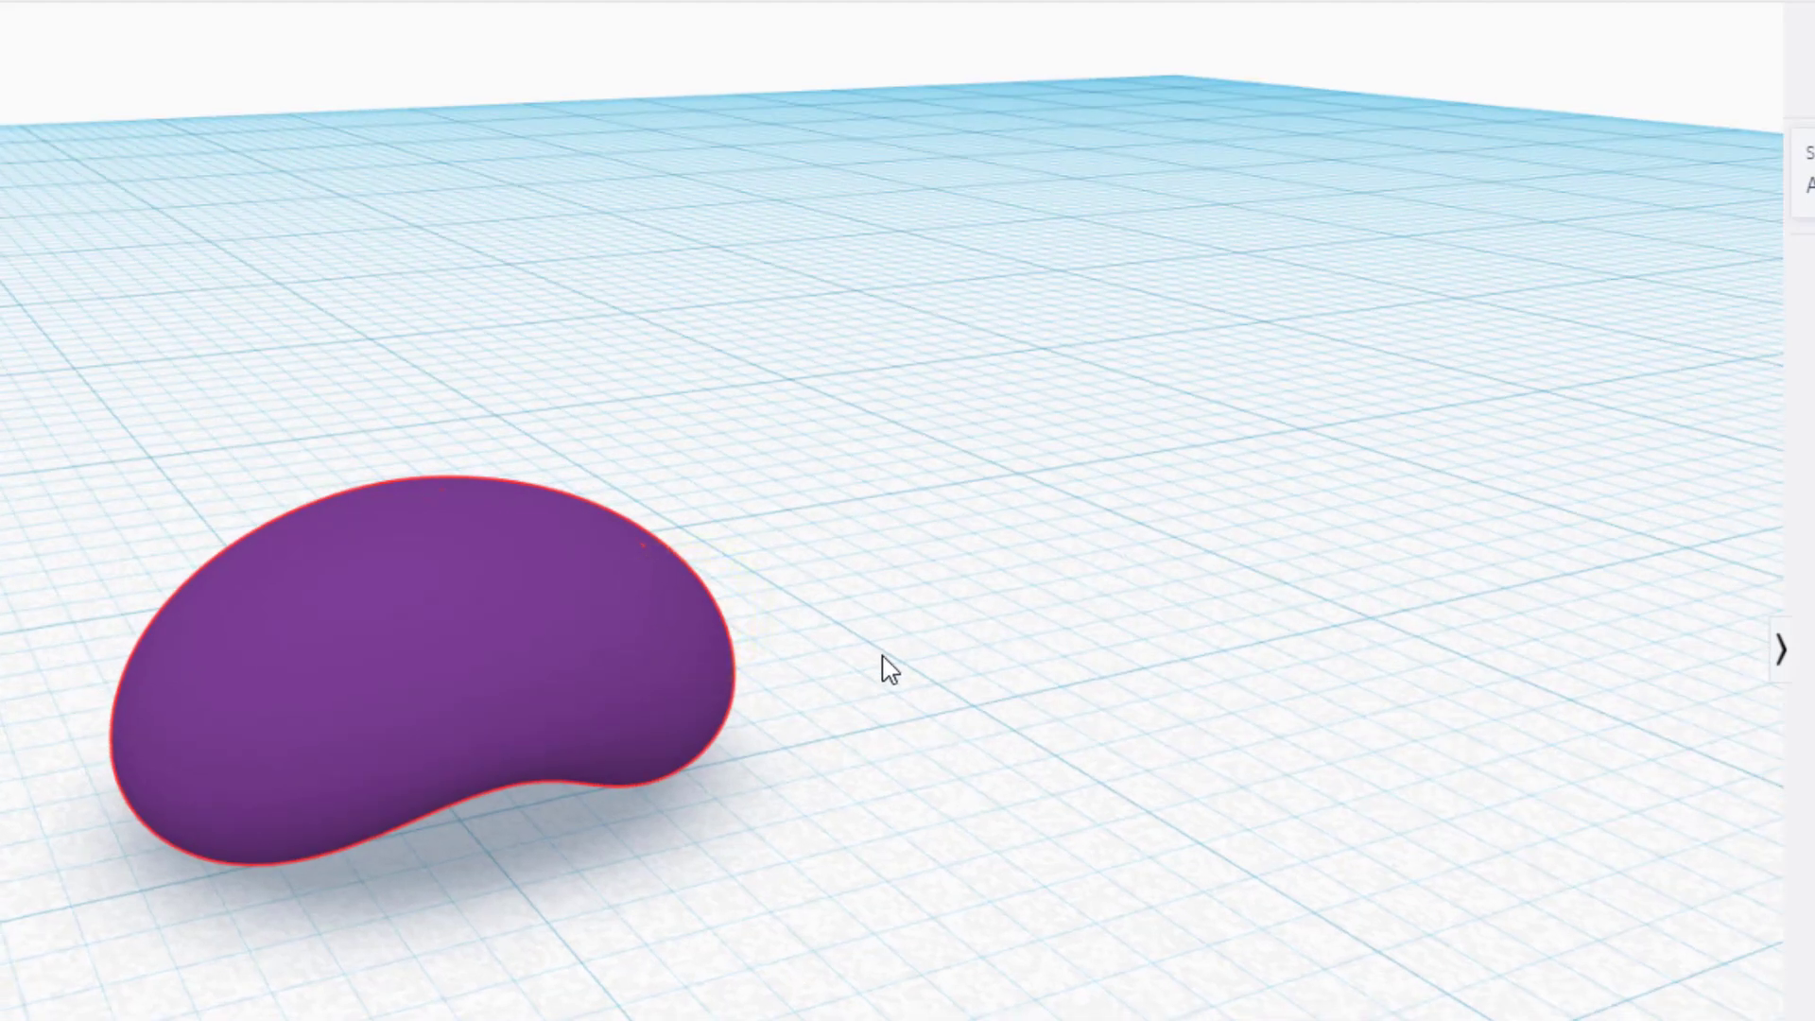
pyautogui.moveTo(970, 698); pyautogui.dragTo(673, 709, button='right')
pyautogui.moveTo(494, 697); pyautogui.dragTo(470, 754, button='right')
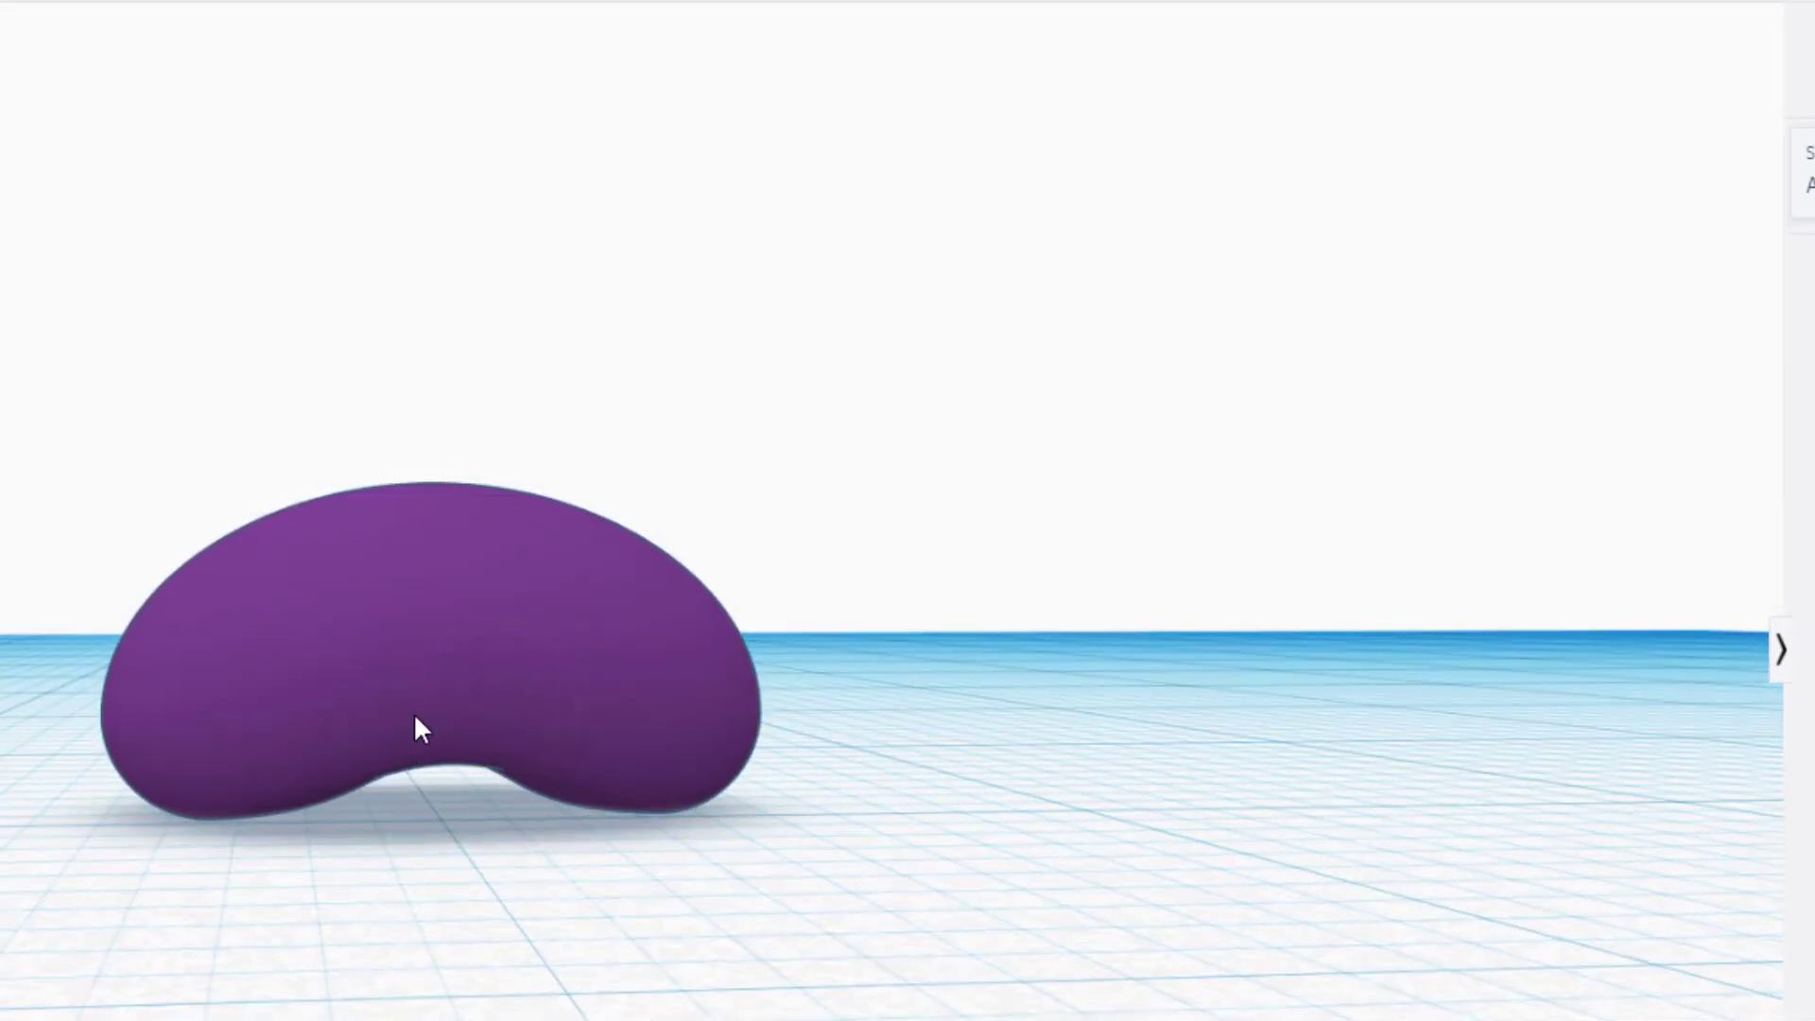
pyautogui.moveTo(367, 673); pyautogui.dragTo(437, 778, button='right')
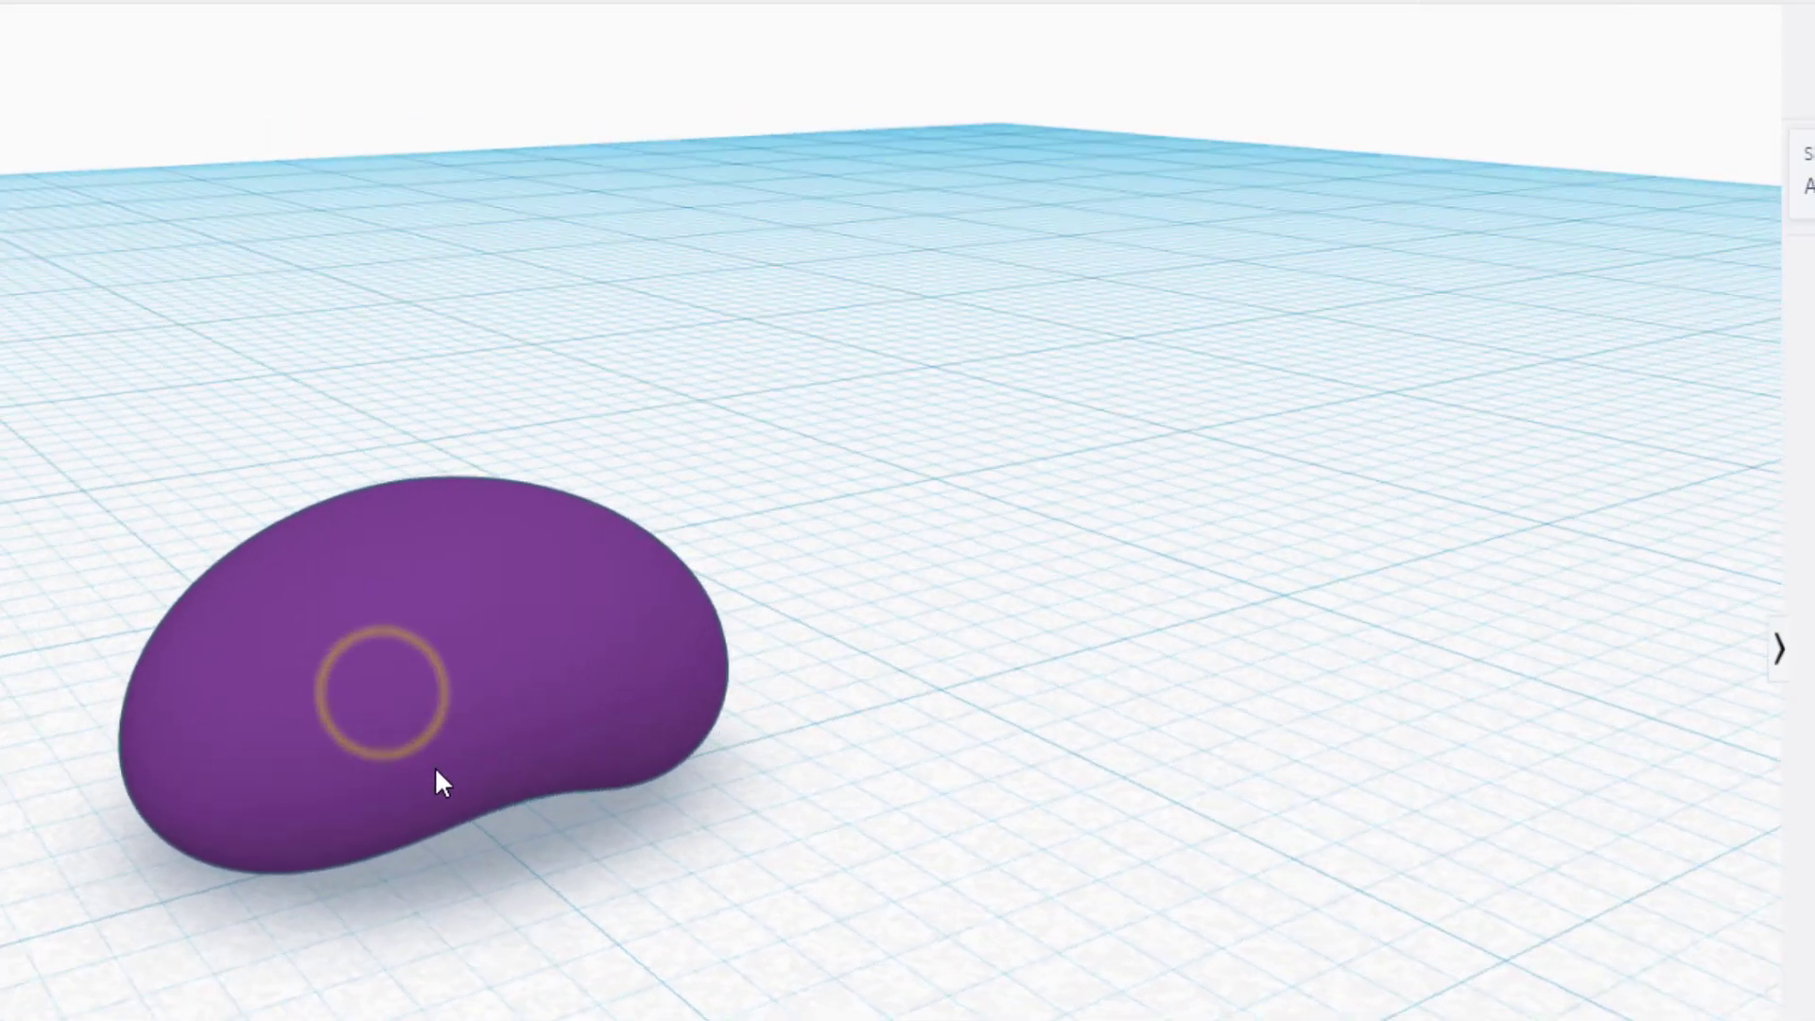
pyautogui.moveTo(788, 628)
pyautogui.mouseDown(button='right')
pyautogui.moveTo(920, 611)
pyautogui.moveTo(943, 644)
pyautogui.moveTo(772, 615)
pyautogui.mouseUp(button='right')
pyautogui.click(790, 565)
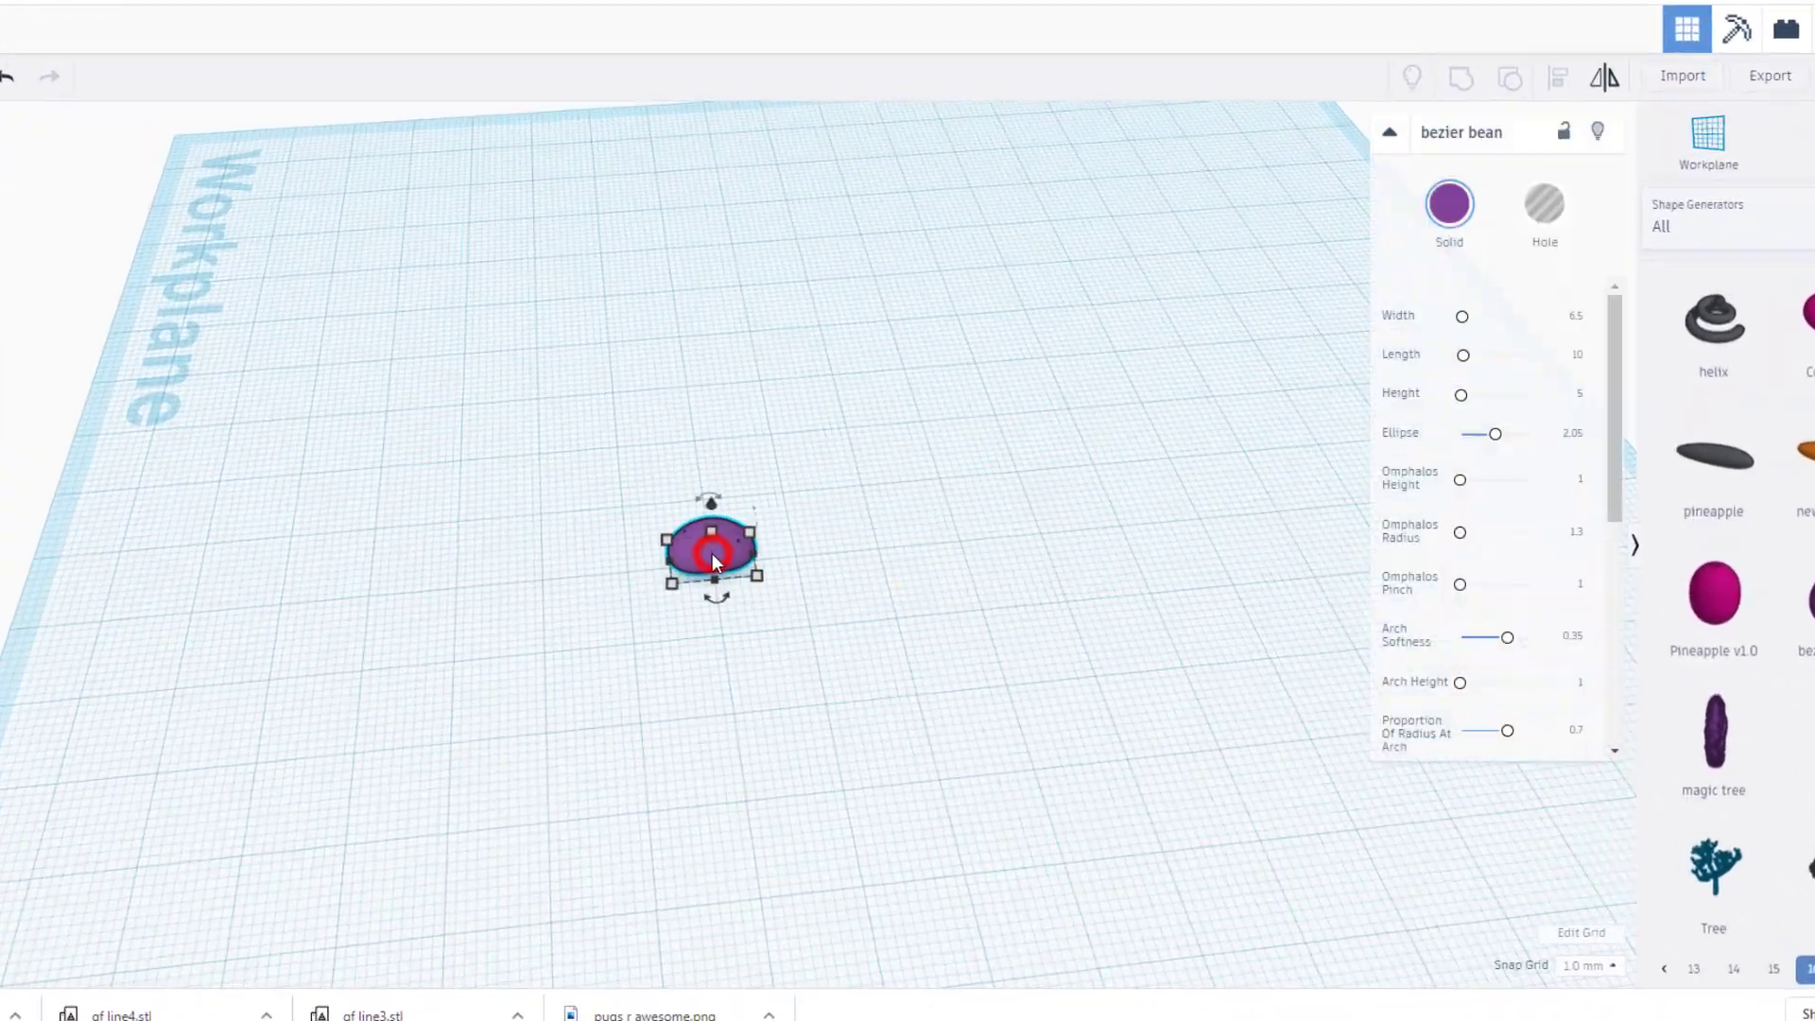
pyautogui.moveTo(825, 565); pyautogui.dragTo(994, 559)
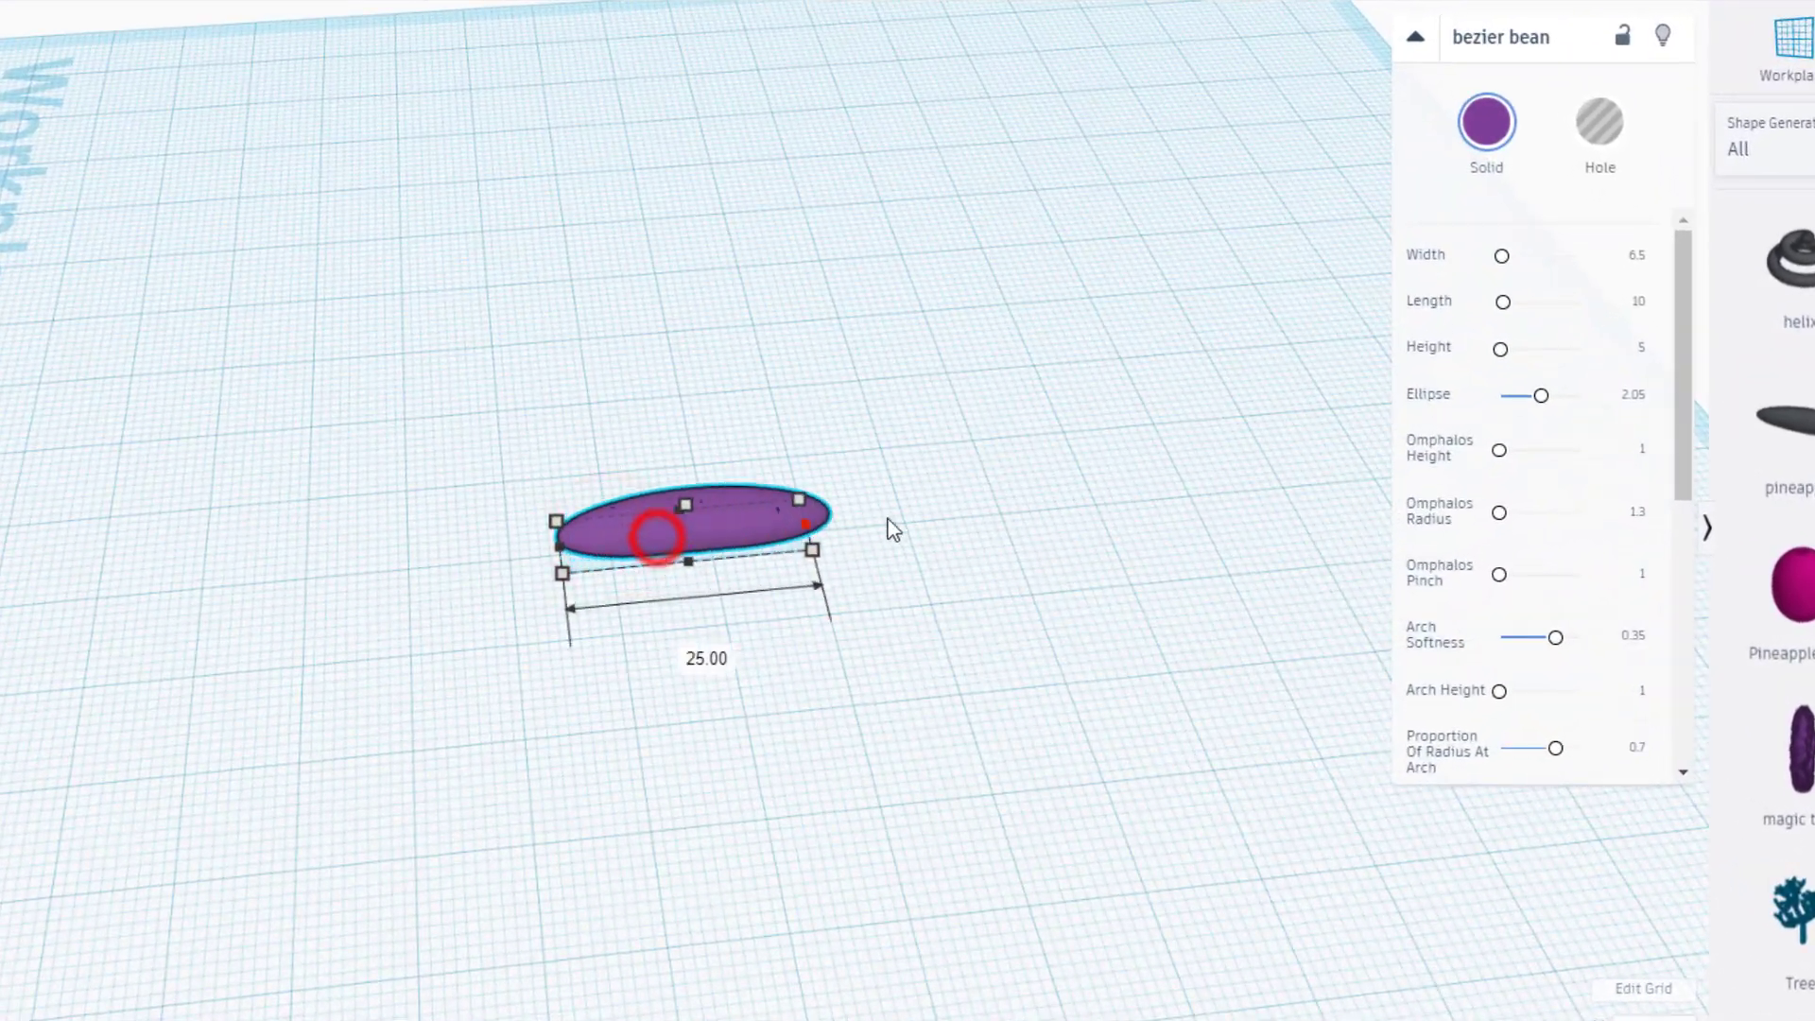
pyautogui.moveTo(894, 530); pyautogui.dragTo(987, 521)
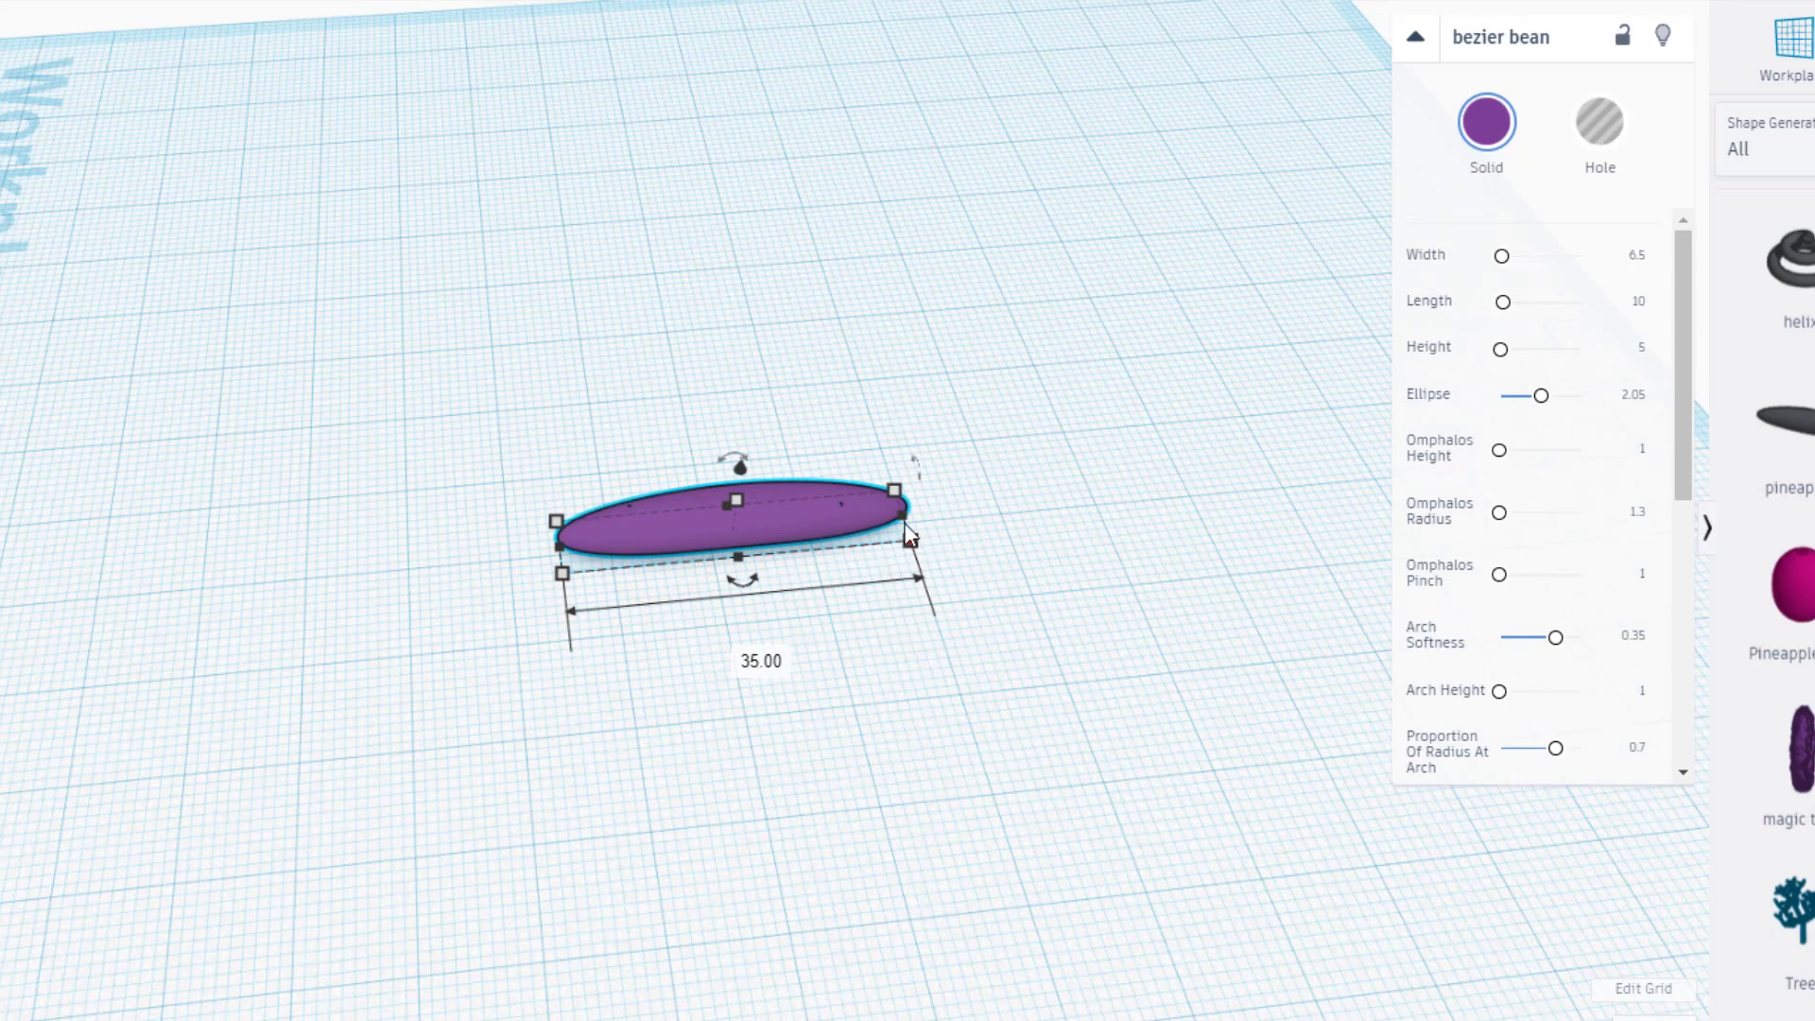
pyautogui.click(775, 664)
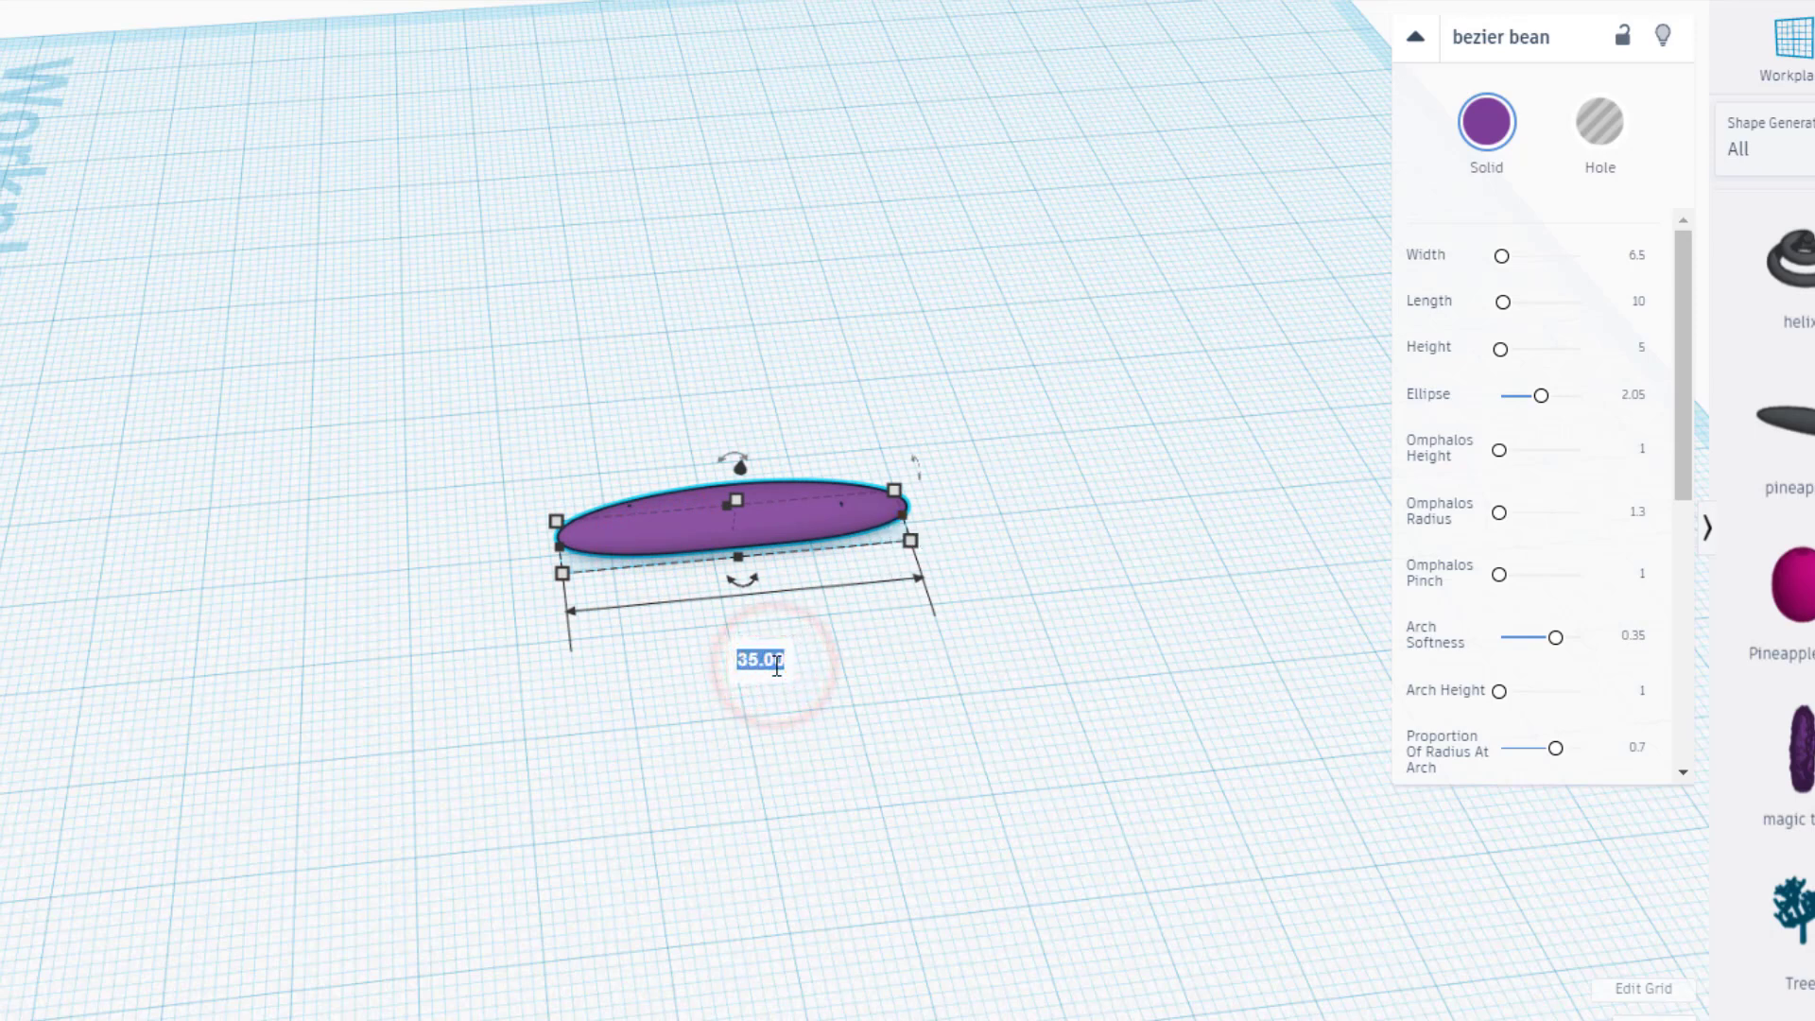
pyautogui.press('Return')
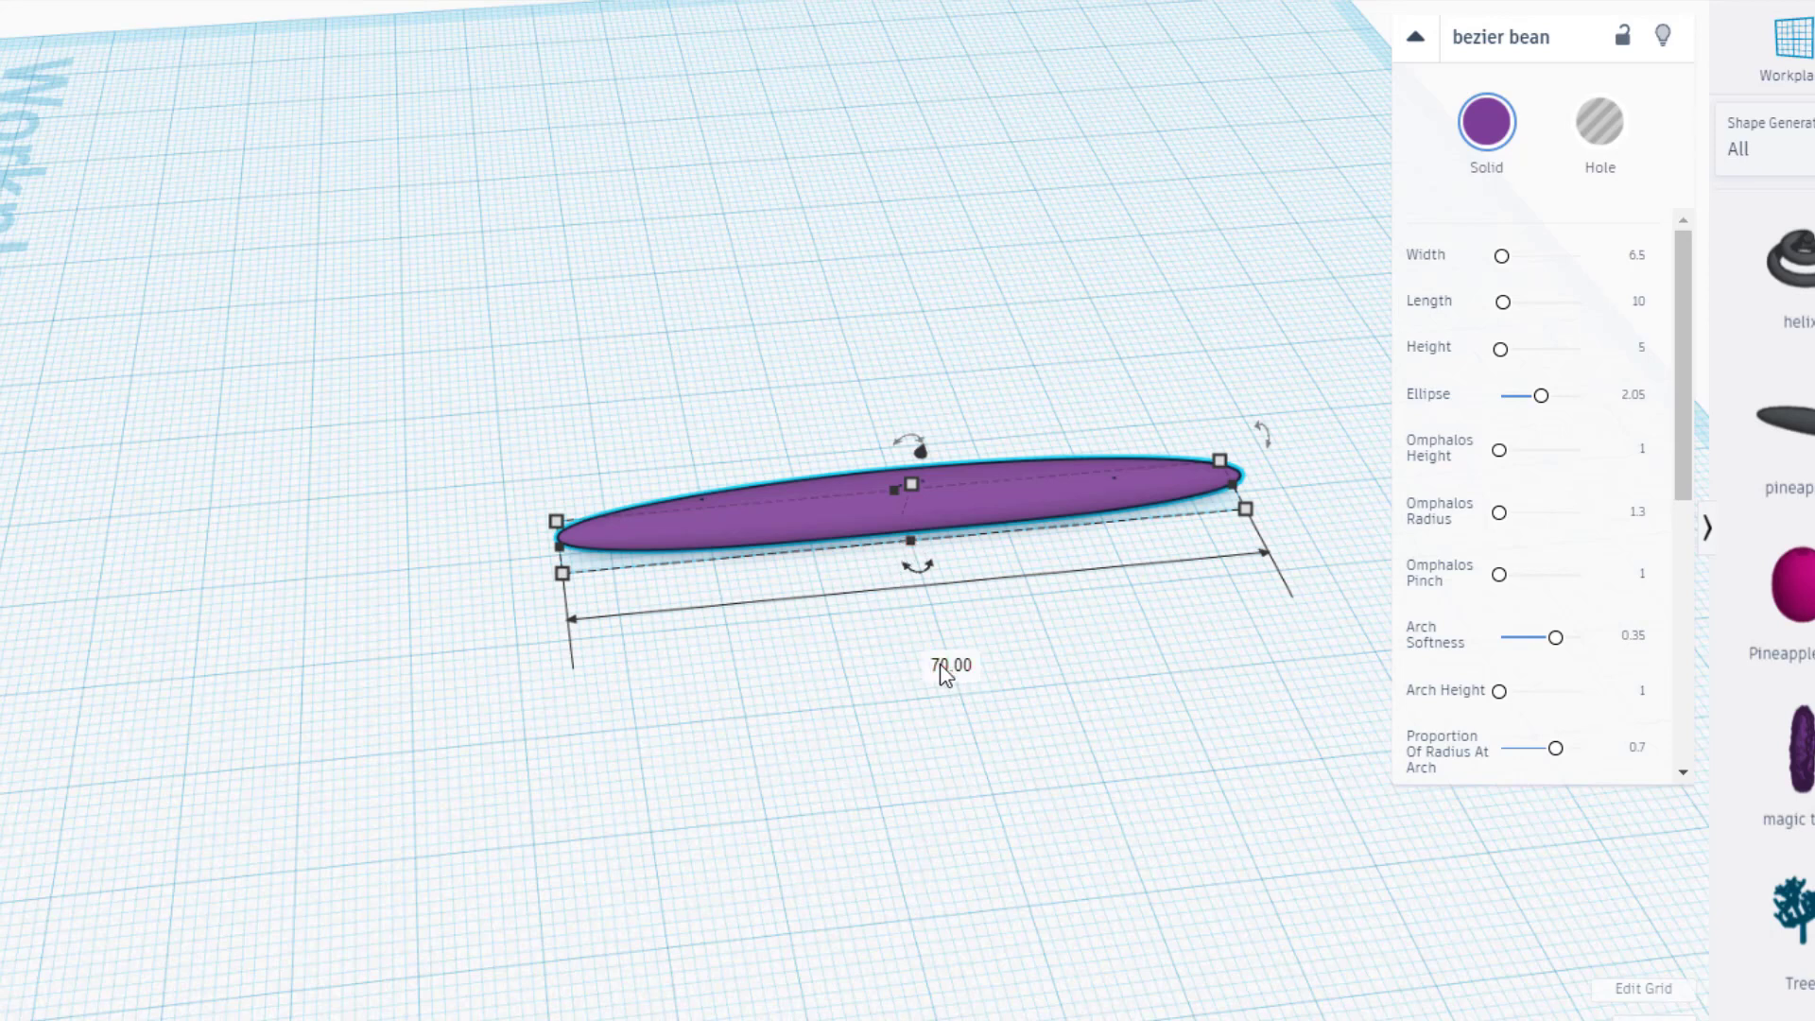
# Step: Widen the bean and set its overall width to 30 mm
pyautogui.moveTo(910, 541); pyautogui.dragTo(976, 747)
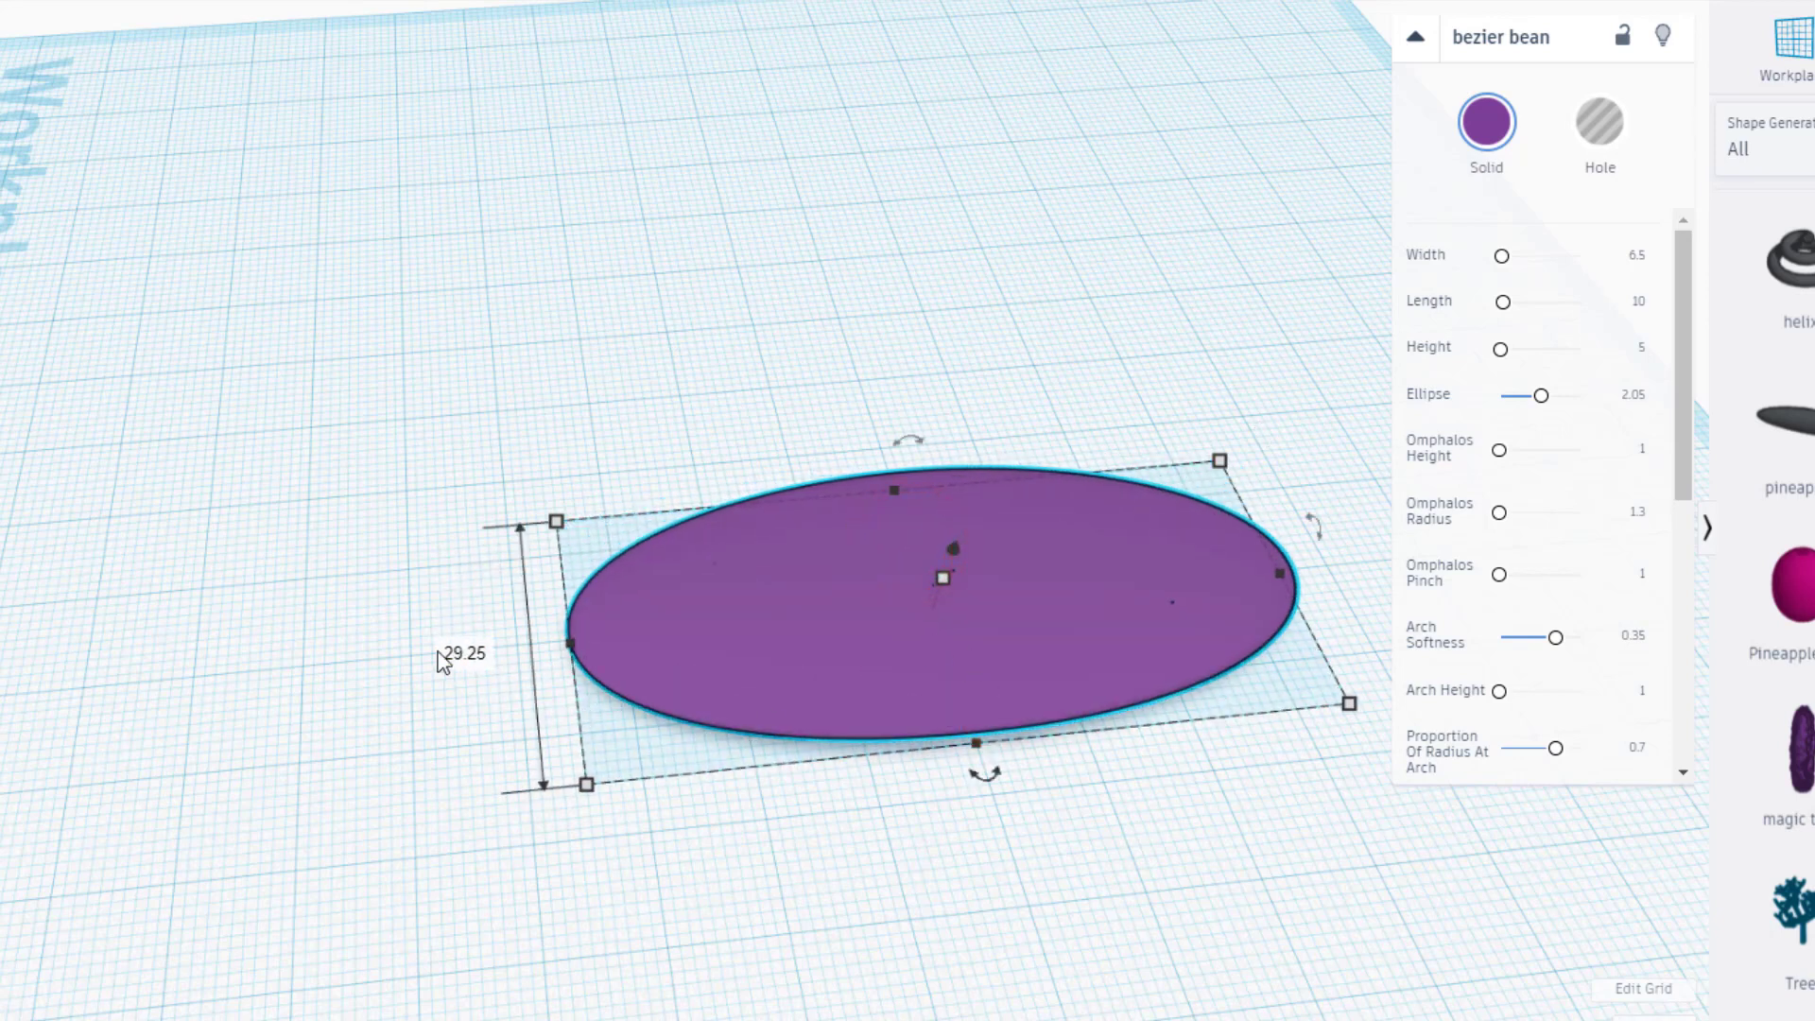
pyautogui.click(476, 655)
pyautogui.write('30')
pyautogui.press('Return')
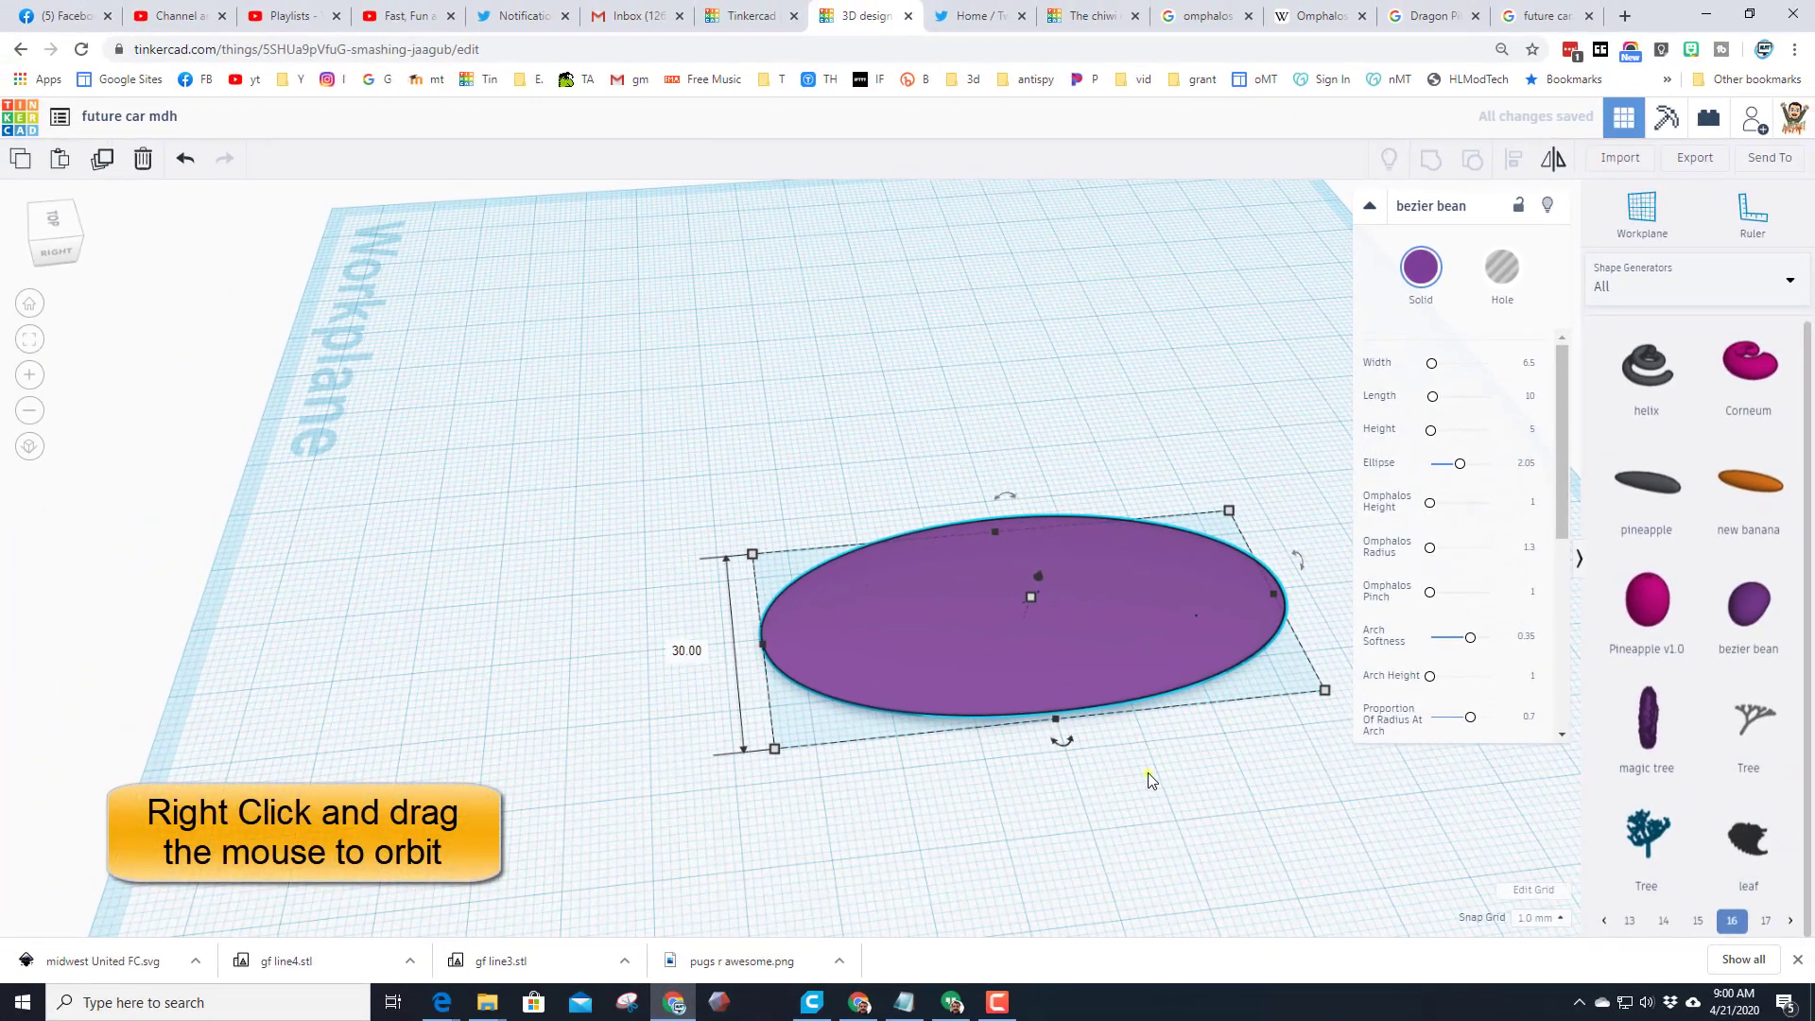
# Step: Set the bean's overall height to 16 mm
pyautogui.moveTo(1149, 779); pyautogui.dragTo(1018, 554, button='right')
pyautogui.click(1032, 563)
pyautogui.click(1115, 556)
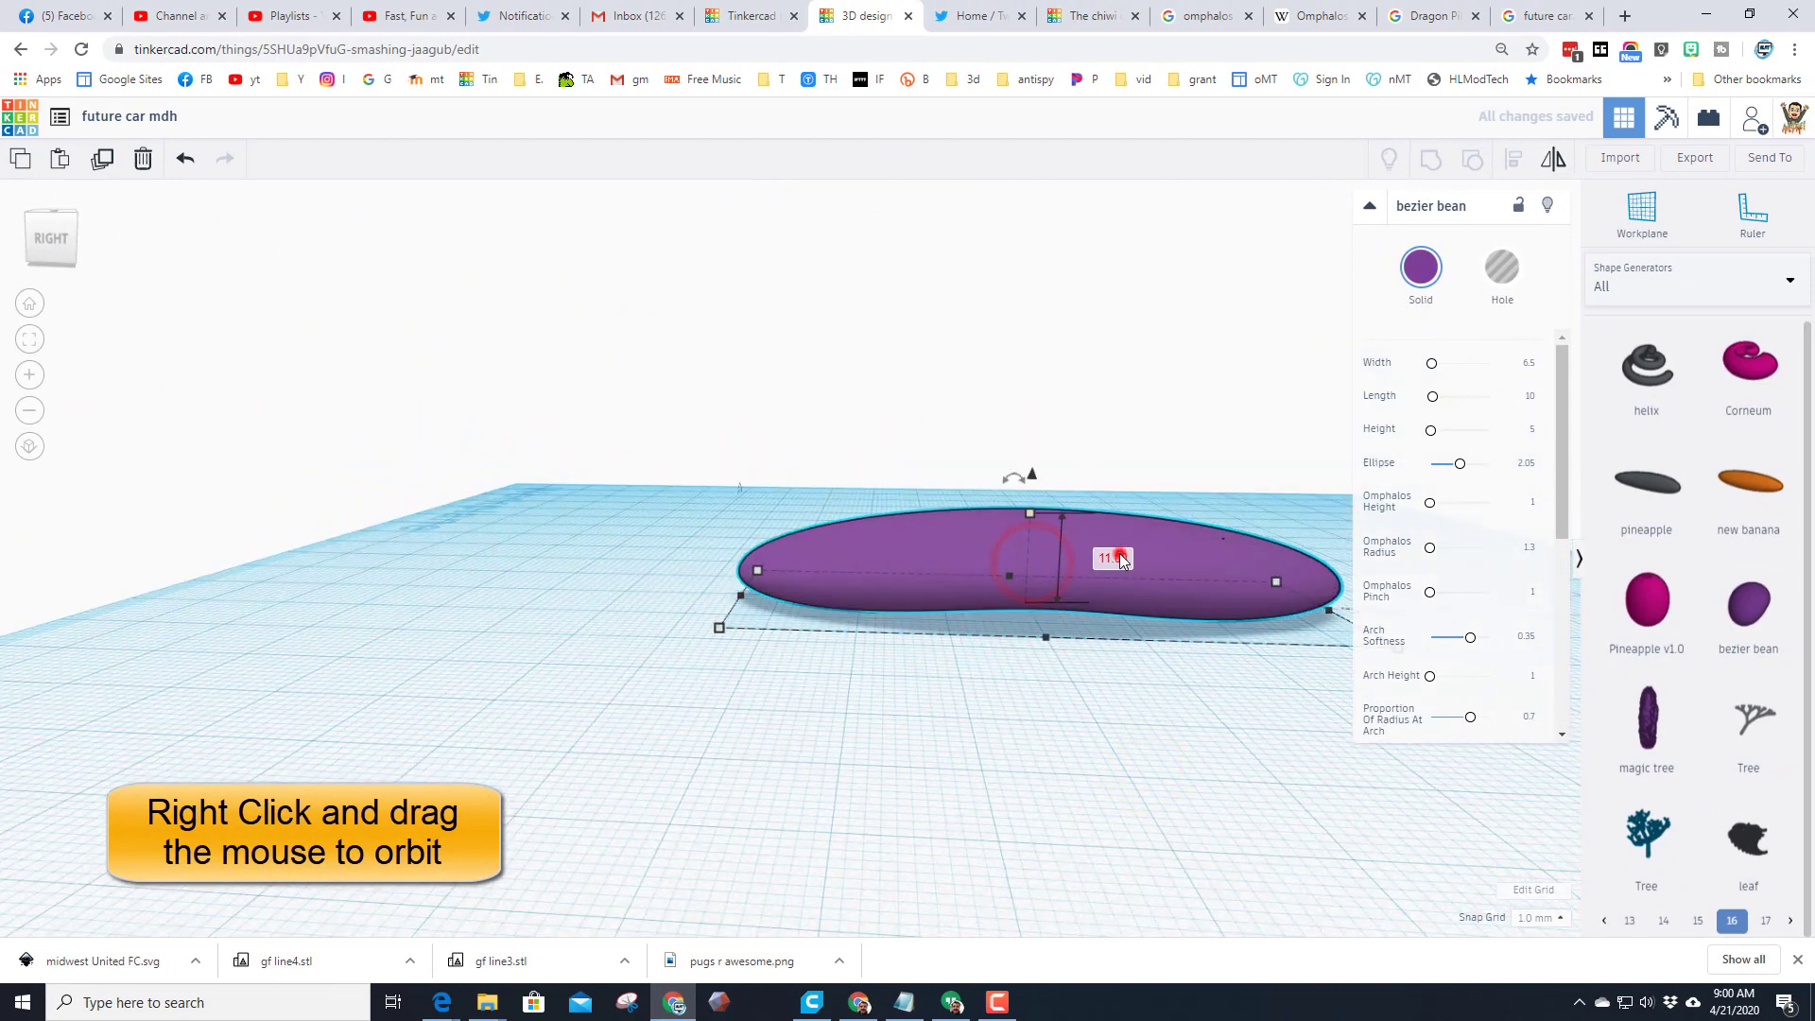
pyautogui.write('16')
pyautogui.press('Return')
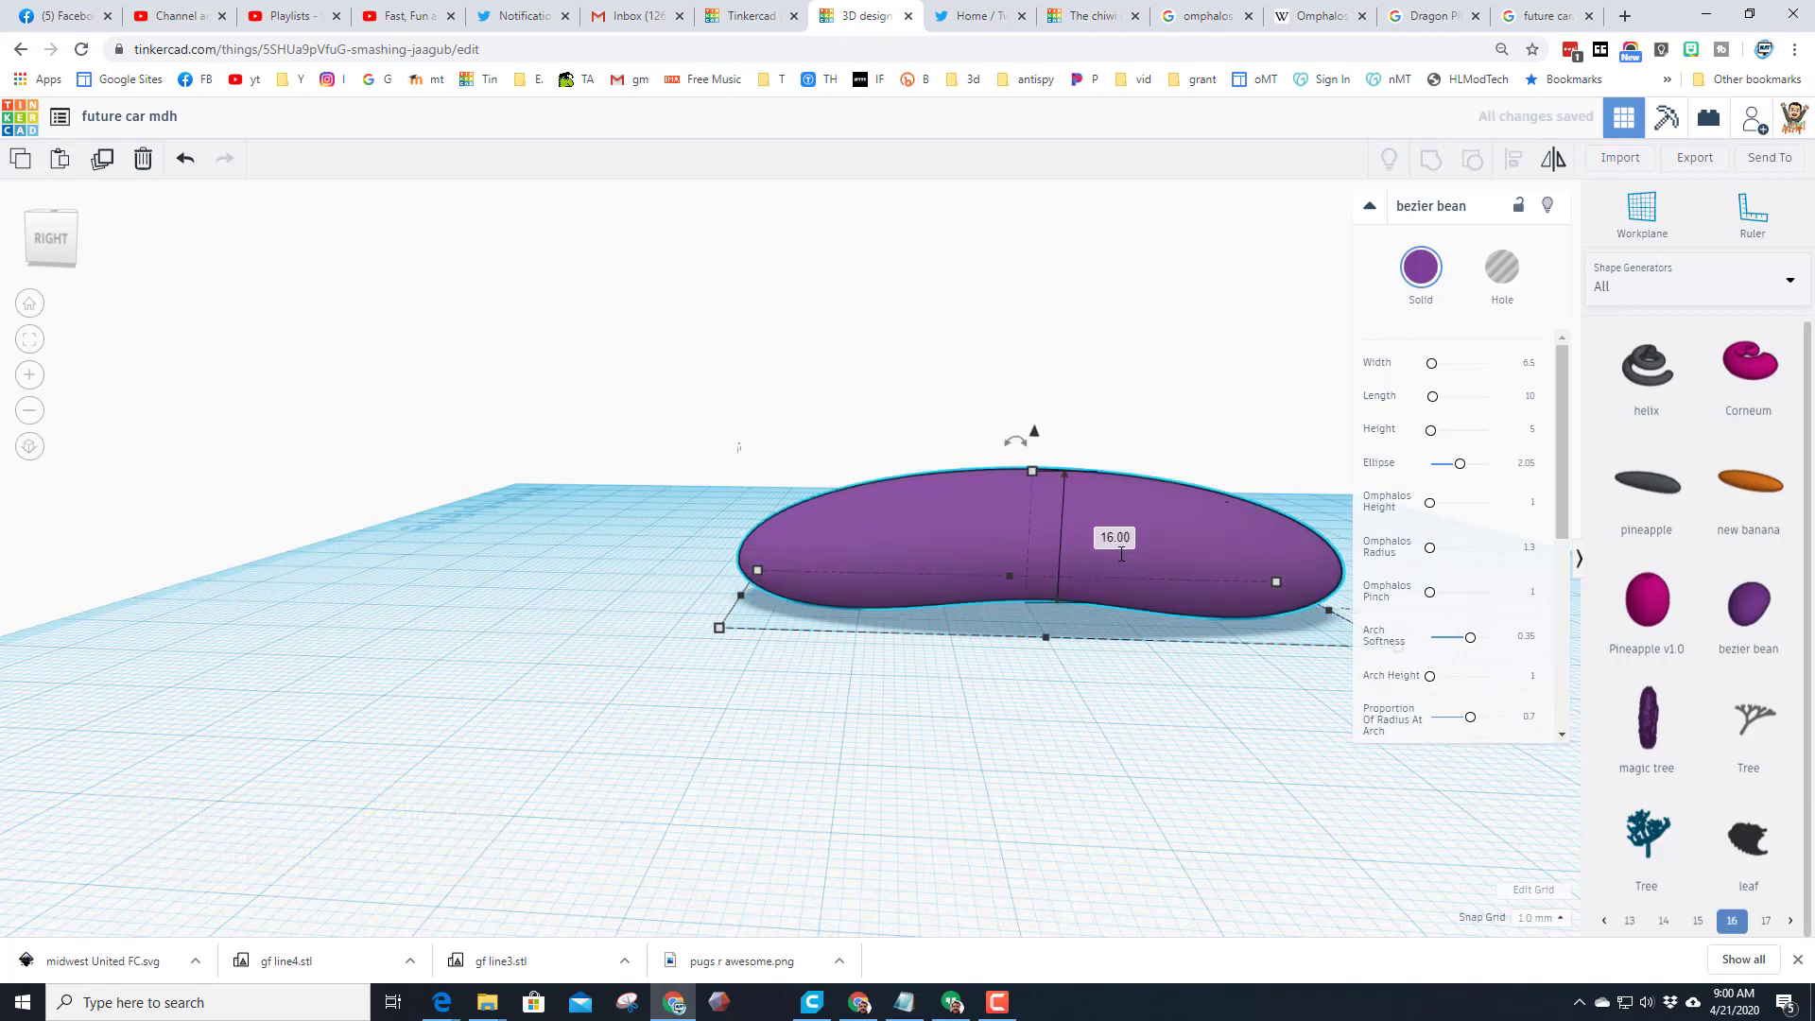
# Step: Change the bean's solid color to the white preset
pyautogui.moveTo(779, 542); pyautogui.dragTo(930, 557, button='right')
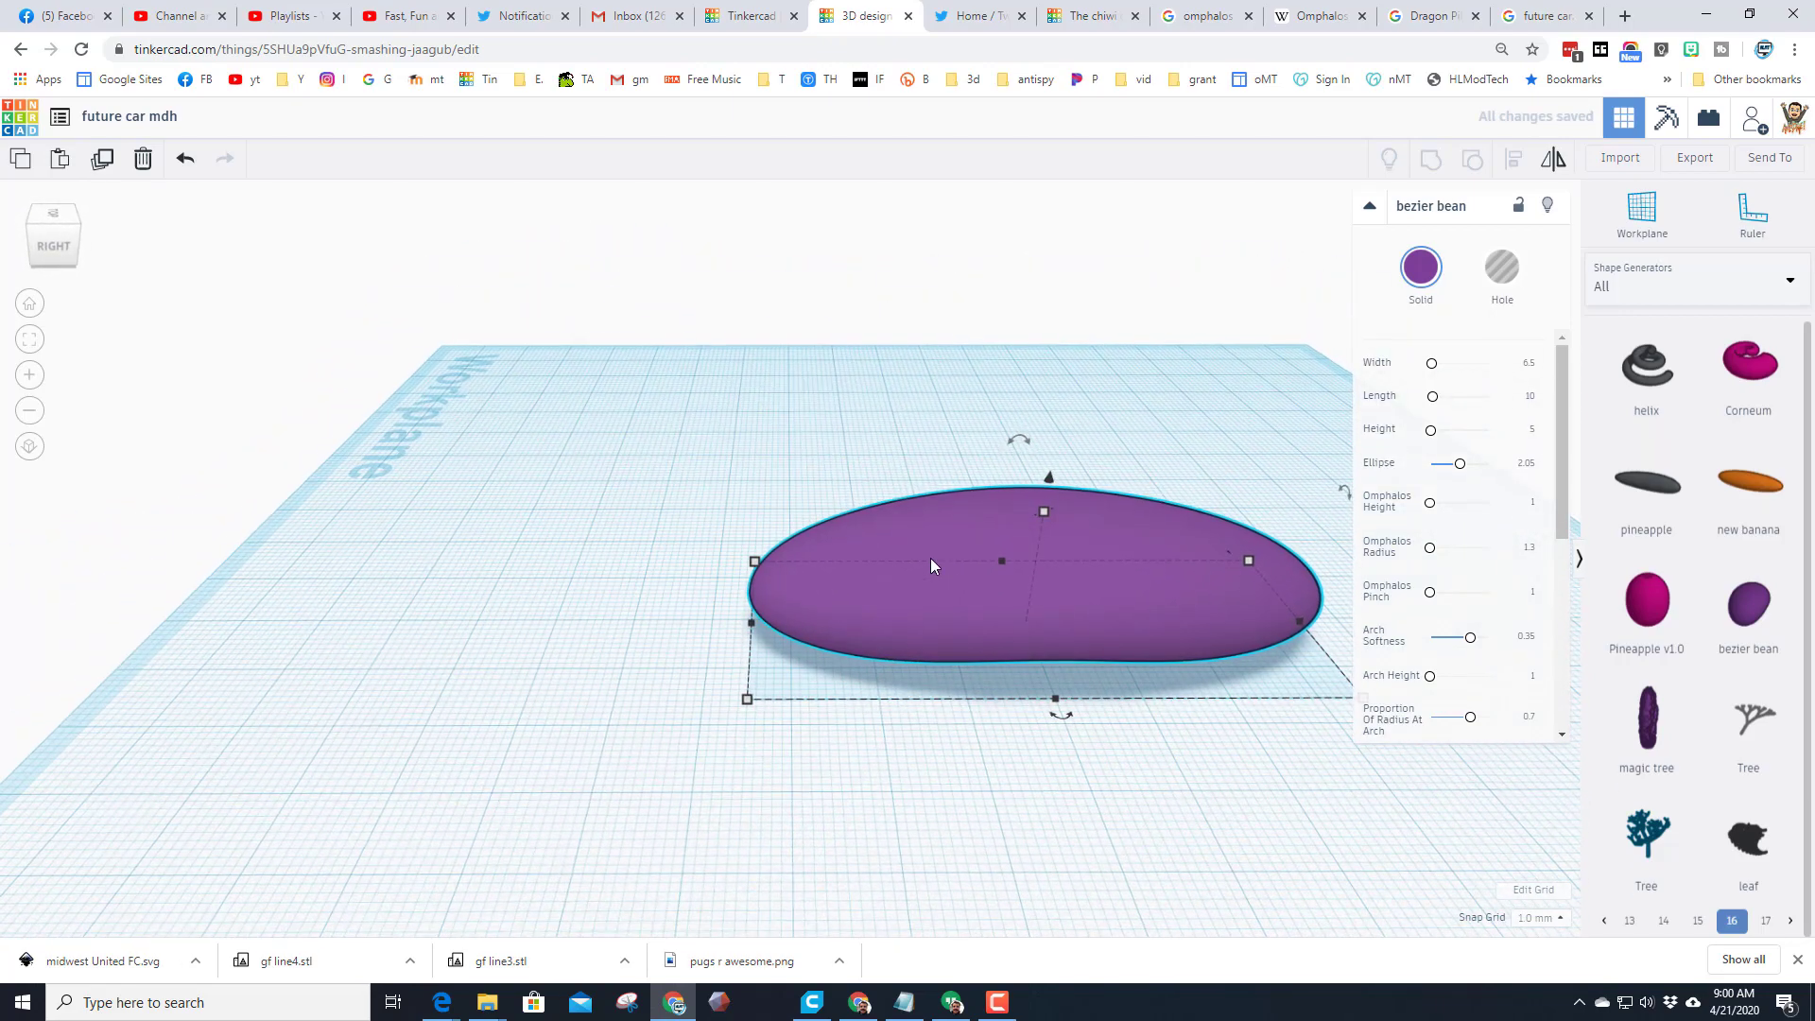
pyautogui.click(1419, 274)
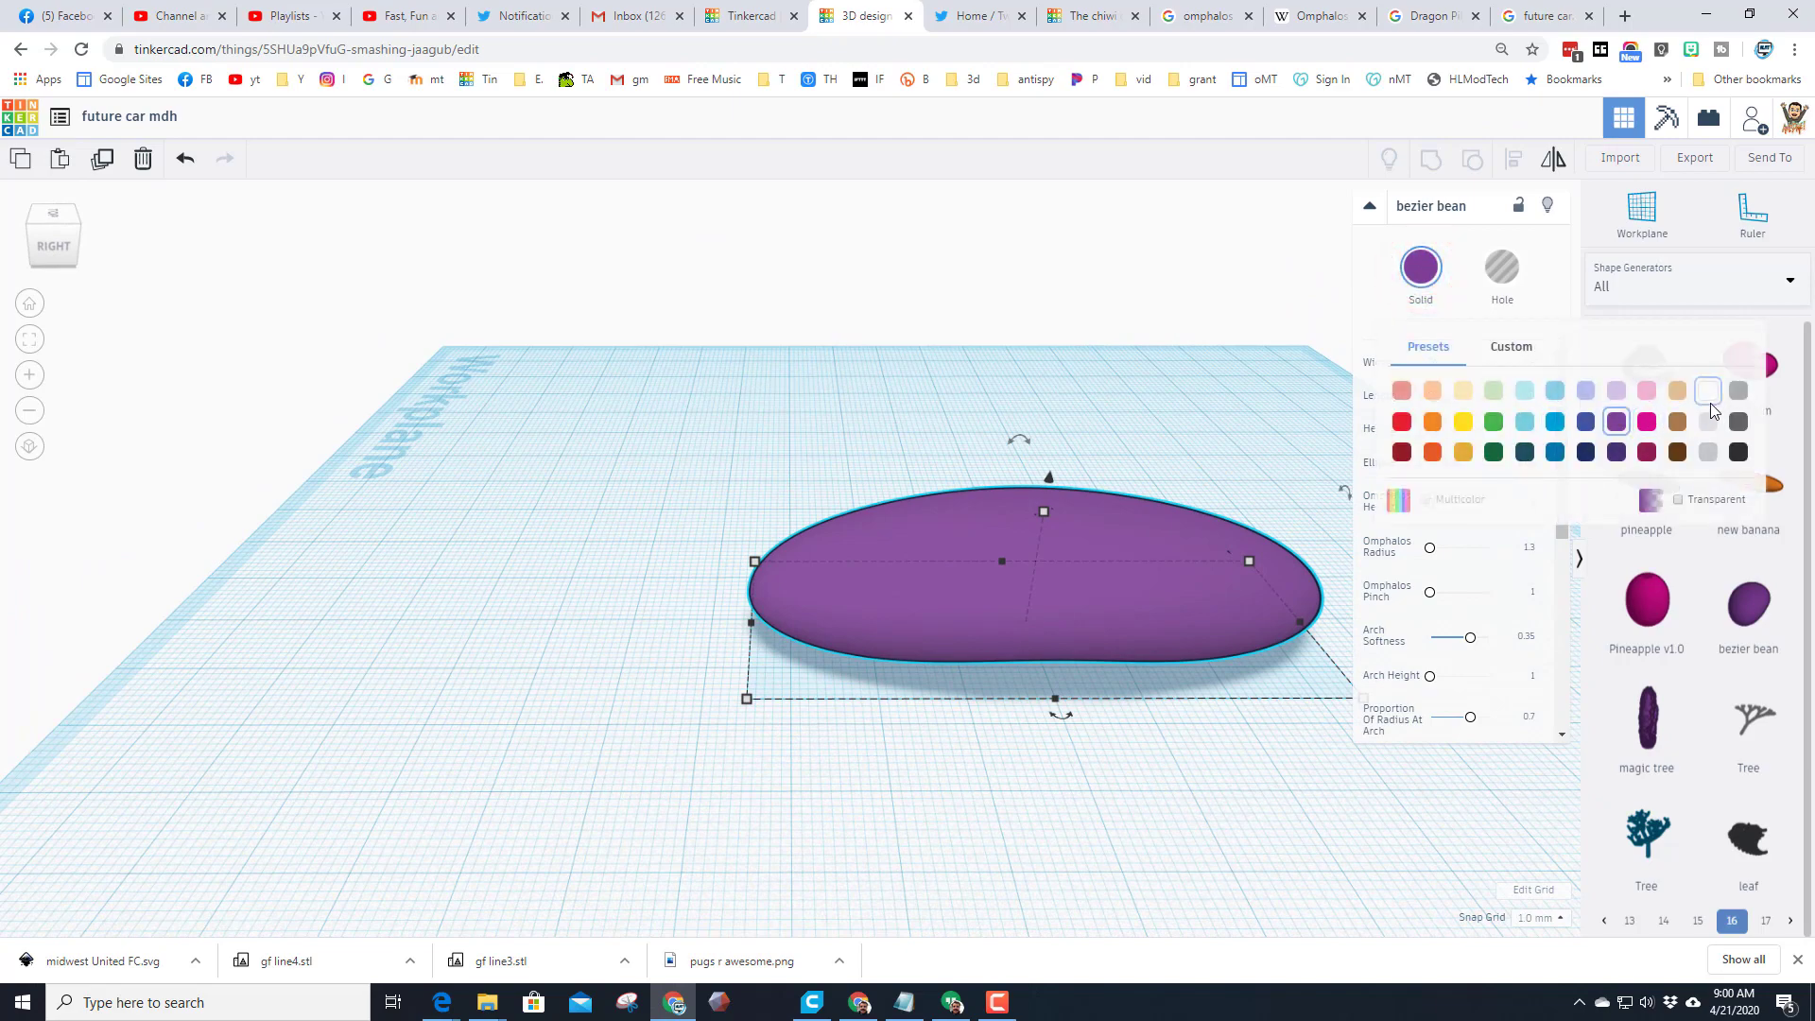
pyautogui.click(1715, 395)
pyautogui.moveTo(1073, 466); pyautogui.dragTo(1086, 511, button='right')
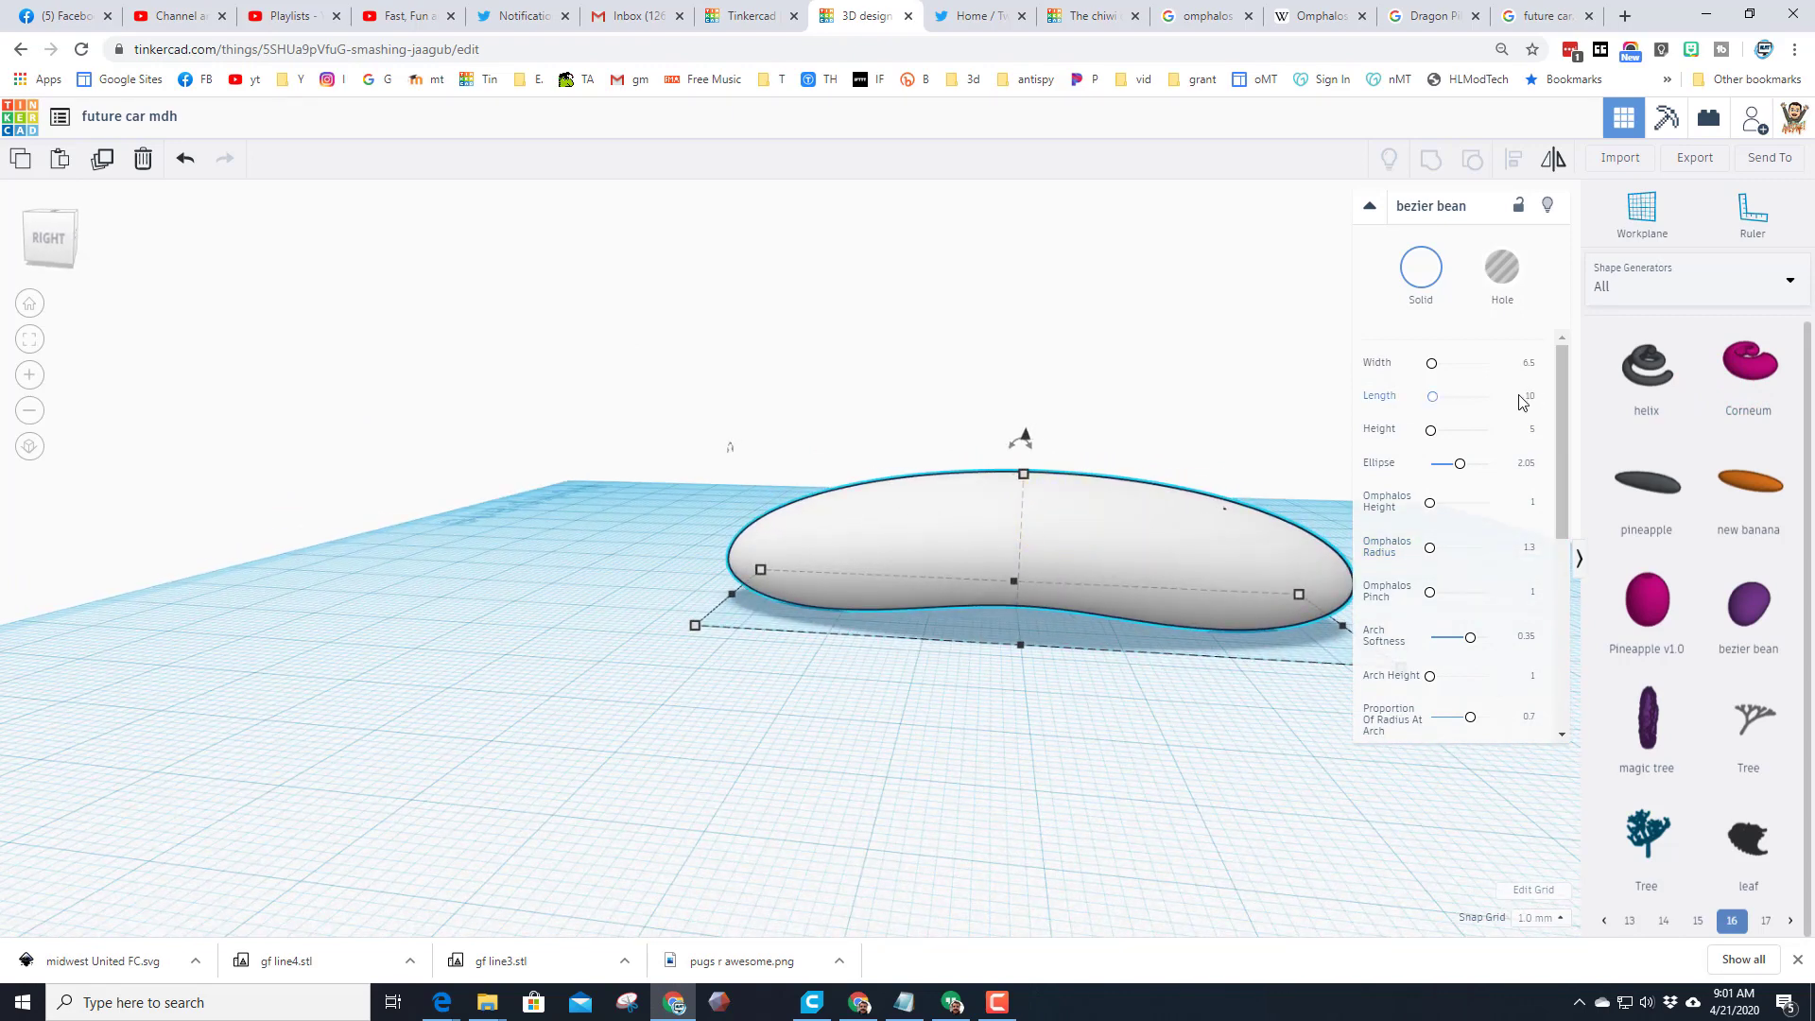
# Step: Place a box hole from the Basic Shapes collection so that it overlaps one end of the white bean
pyautogui.click(1649, 280)
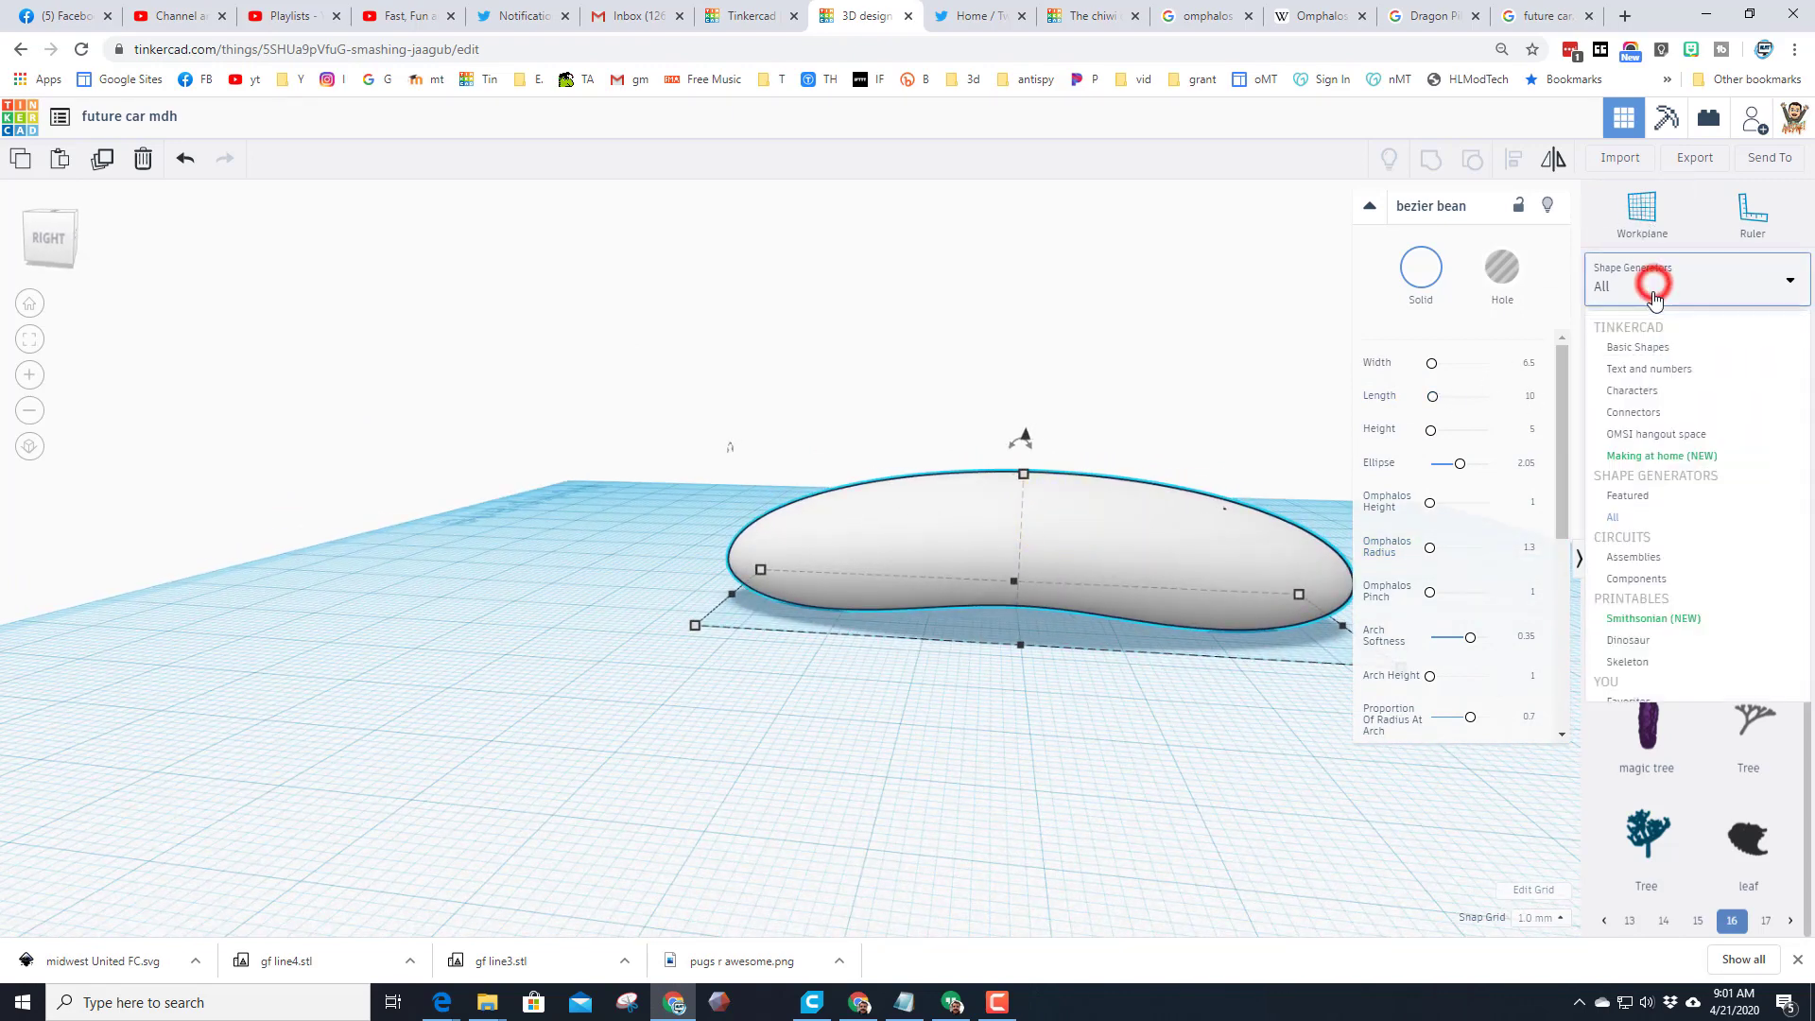
pyautogui.click(1646, 348)
pyautogui.scroll(8, 1630, 386)
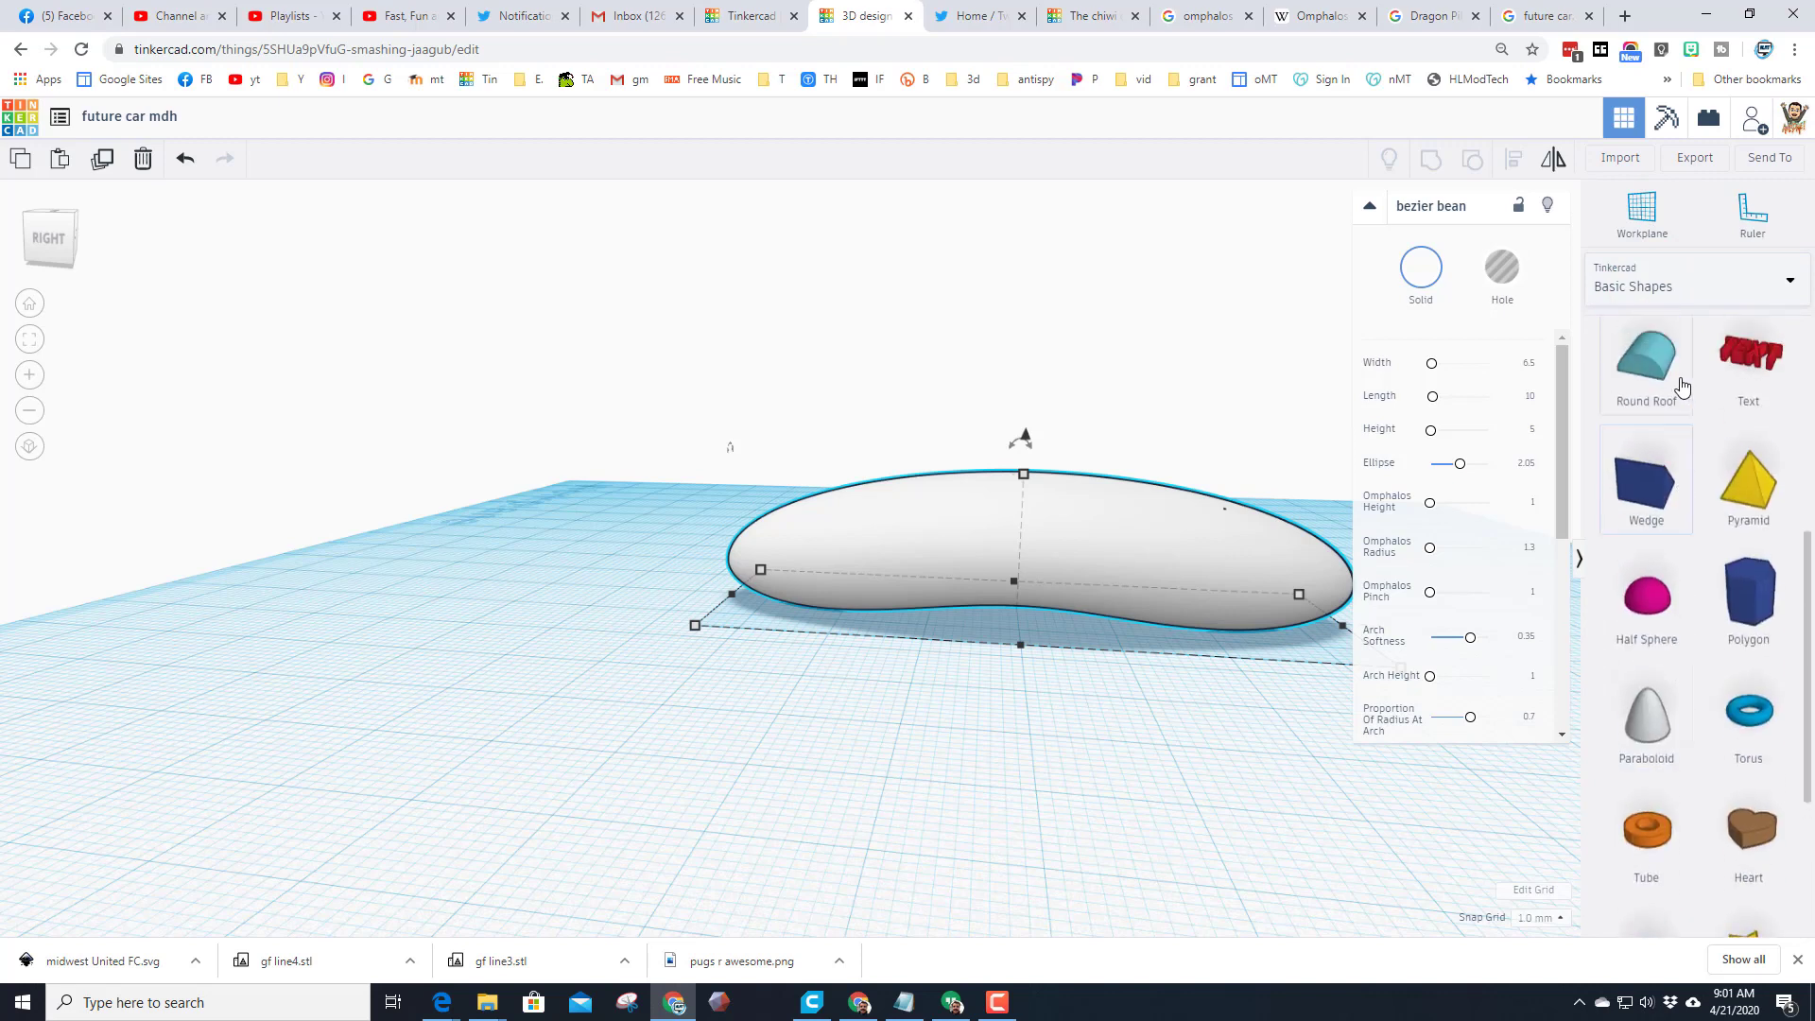
pyautogui.moveTo(1320, 510); pyautogui.dragTo(813, 633)
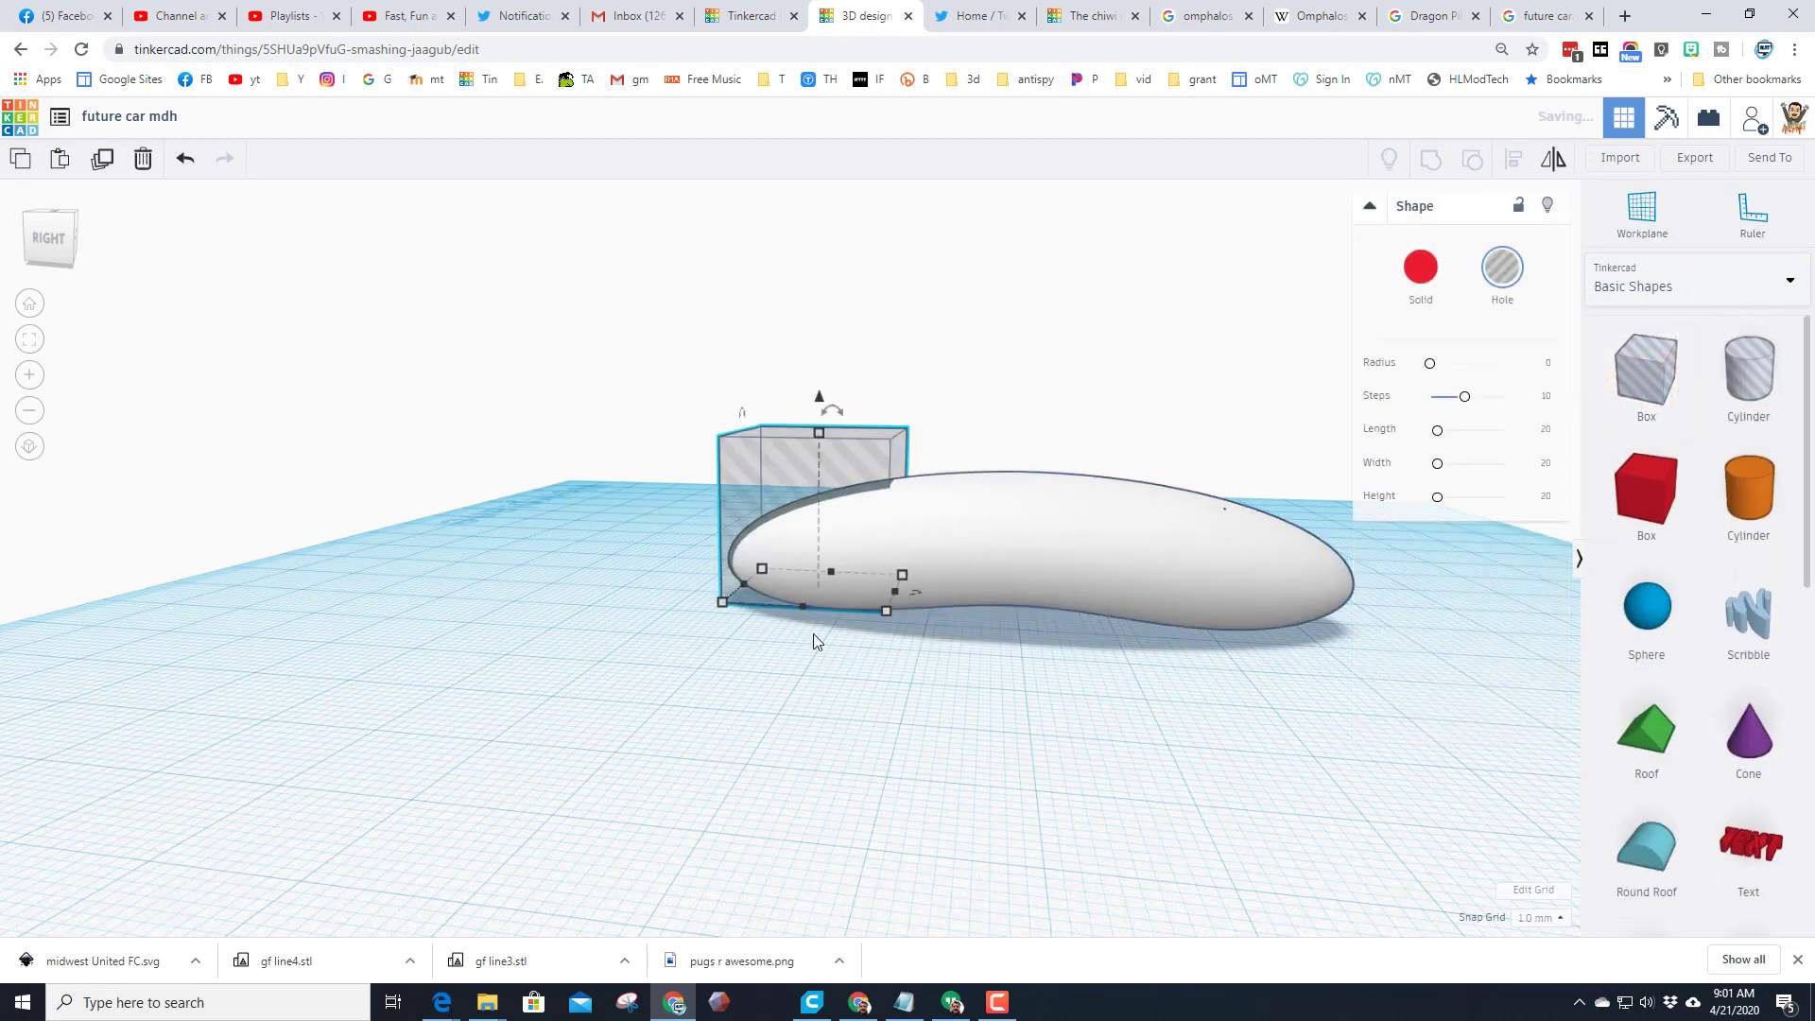
# Step: Stretch the box hole to about 83 mm long so it spans the whole bean, and flatten it to a thin slab
pyautogui.click(28, 306)
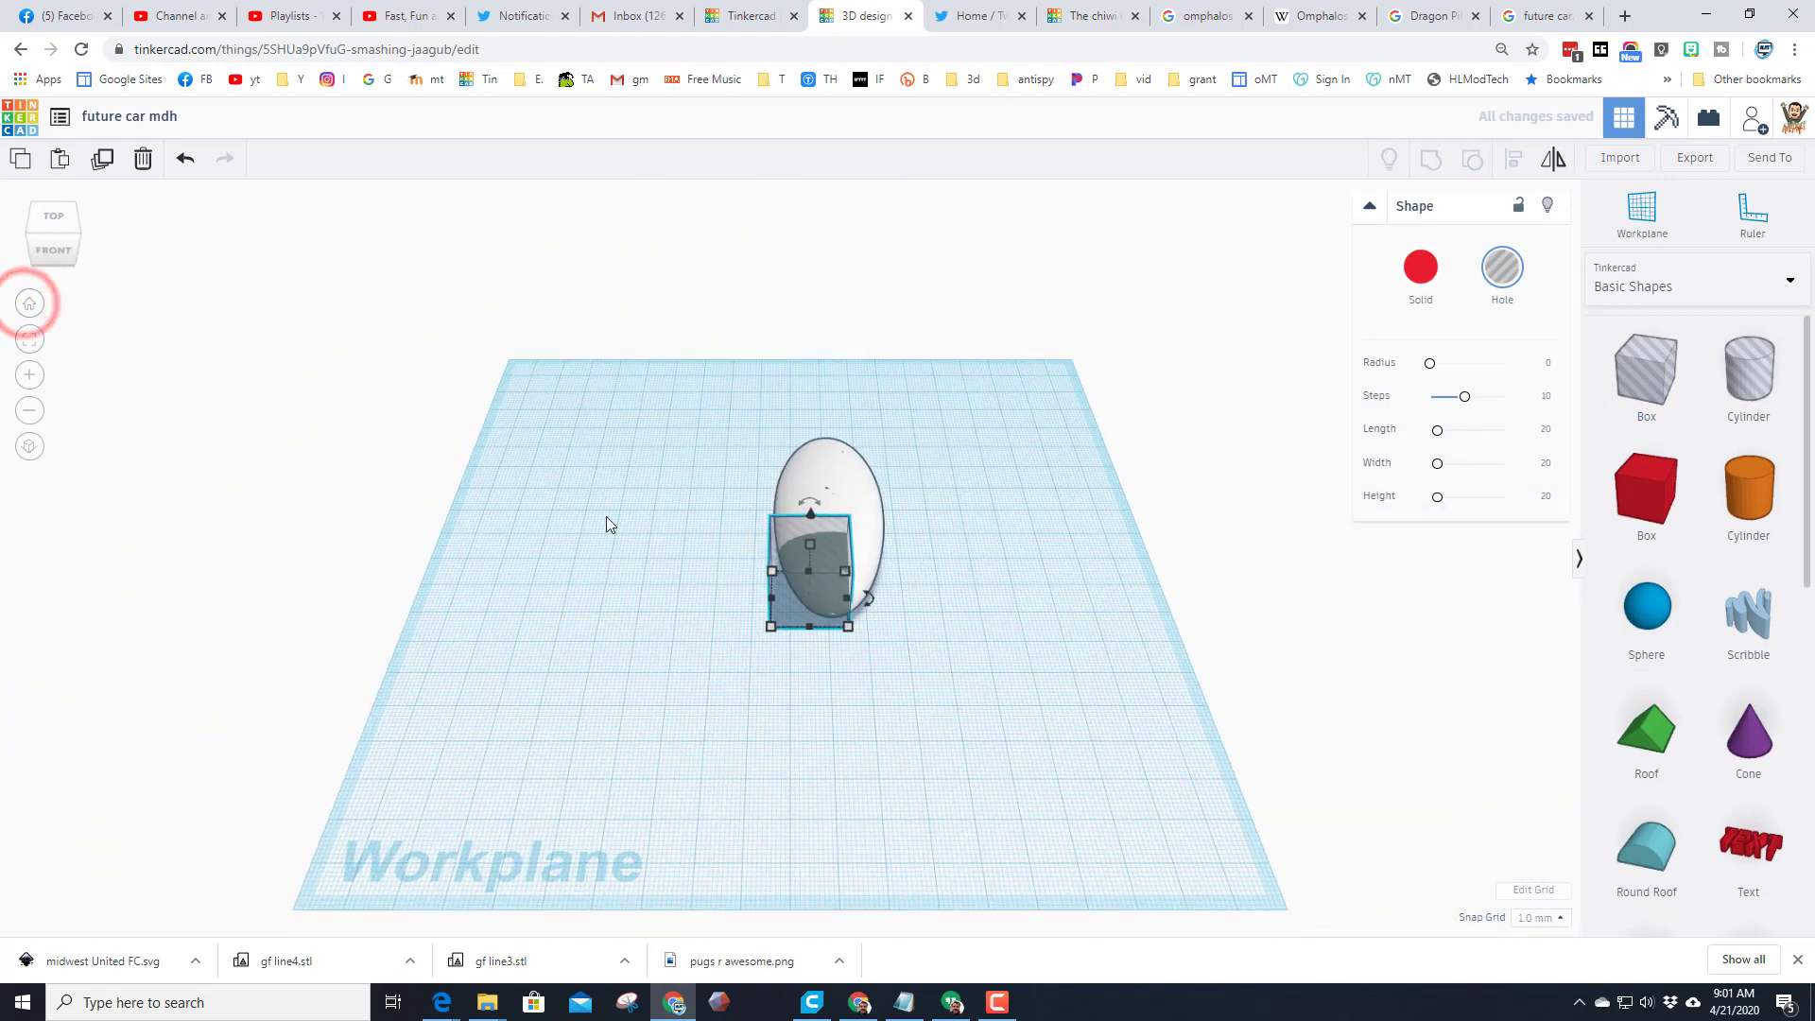
pyautogui.moveTo(846, 610)
pyautogui.mouseDown()
pyautogui.moveTo(885, 593)
pyautogui.moveTo(824, 433)
pyautogui.mouseUp()
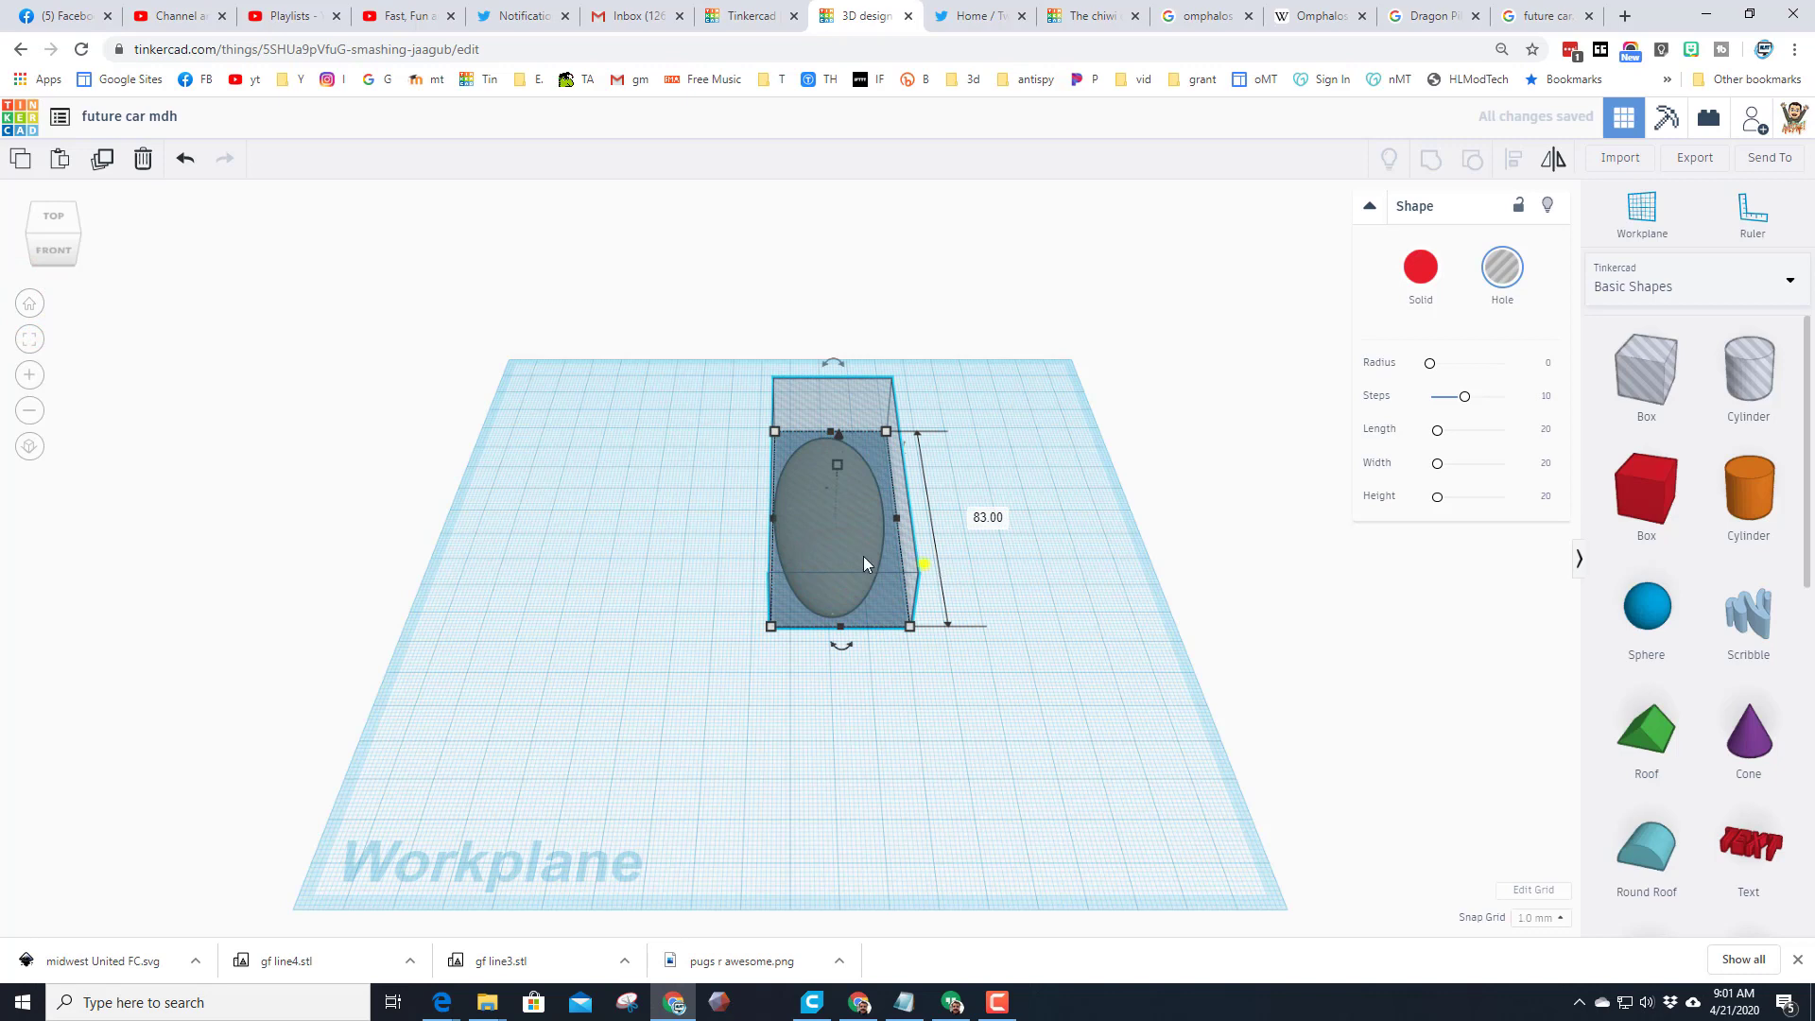
pyautogui.moveTo(864, 564); pyautogui.dragTo(519, 466, button='right')
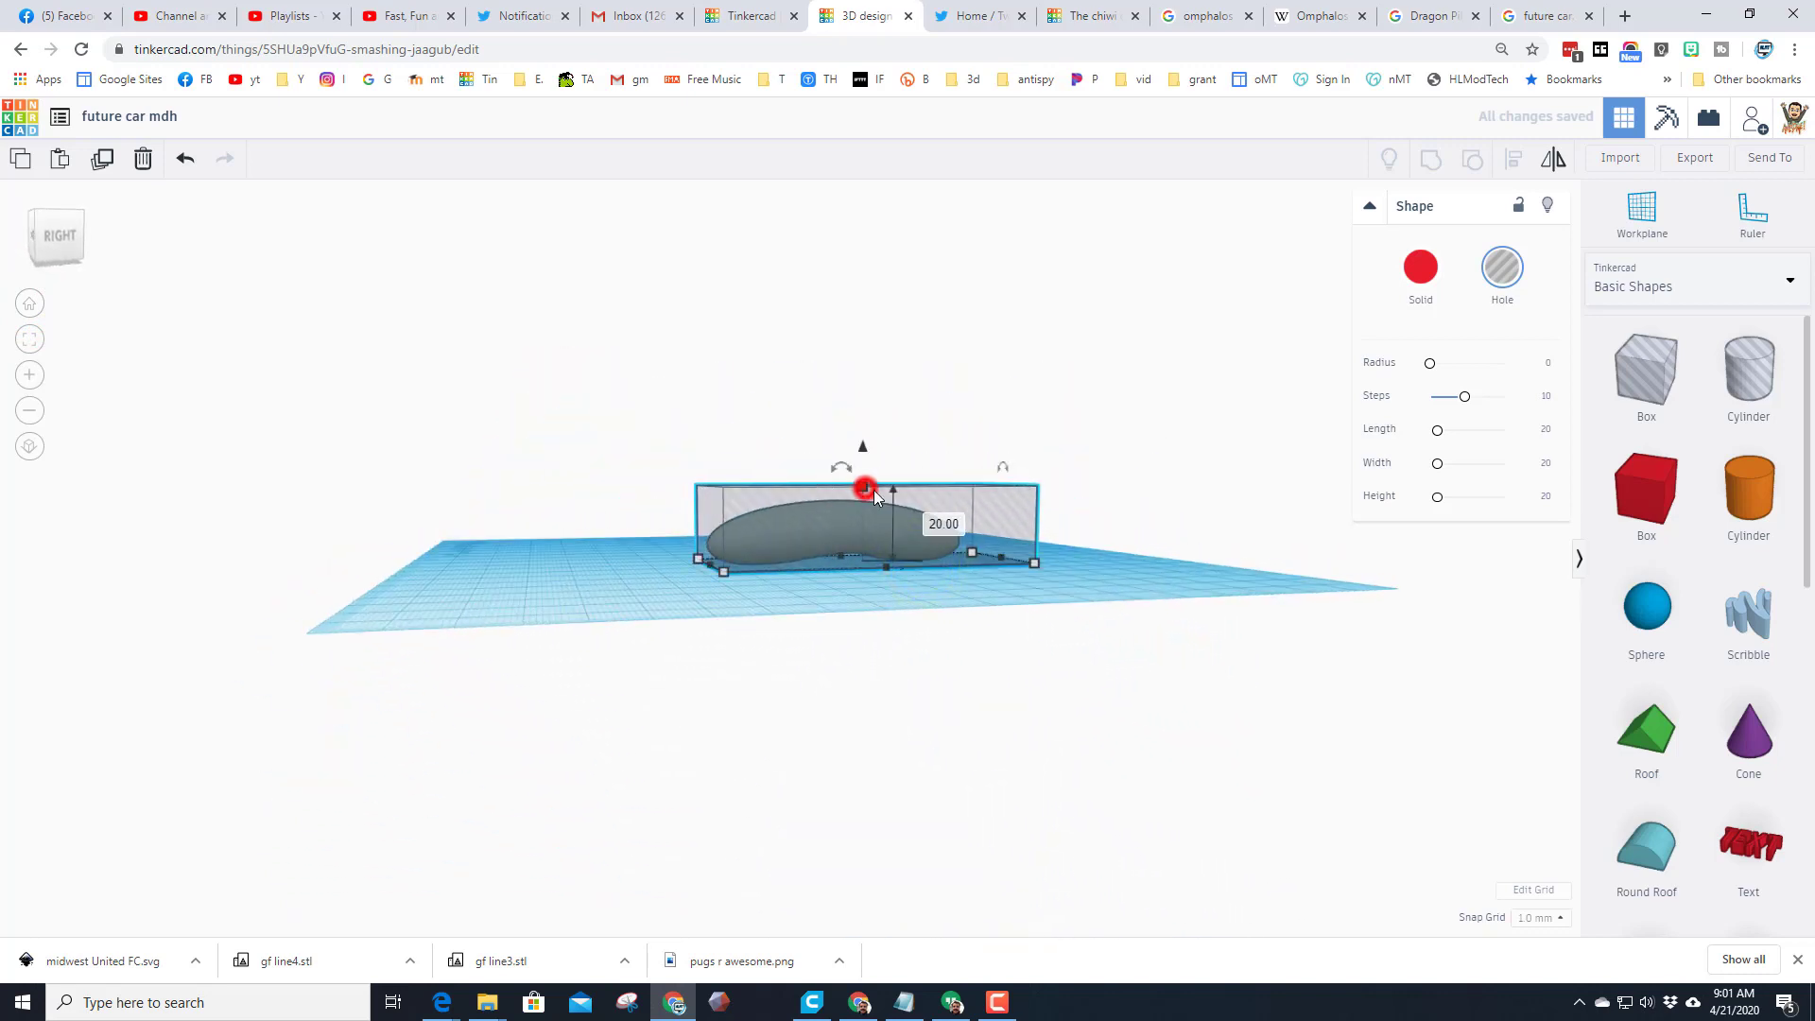
pyautogui.click(947, 522)
pyautogui.press('Return')
# Step: Align the flat box hole to the bean, centred along both its length and its width
pyautogui.moveTo(587, 445); pyautogui.dragTo(798, 615)
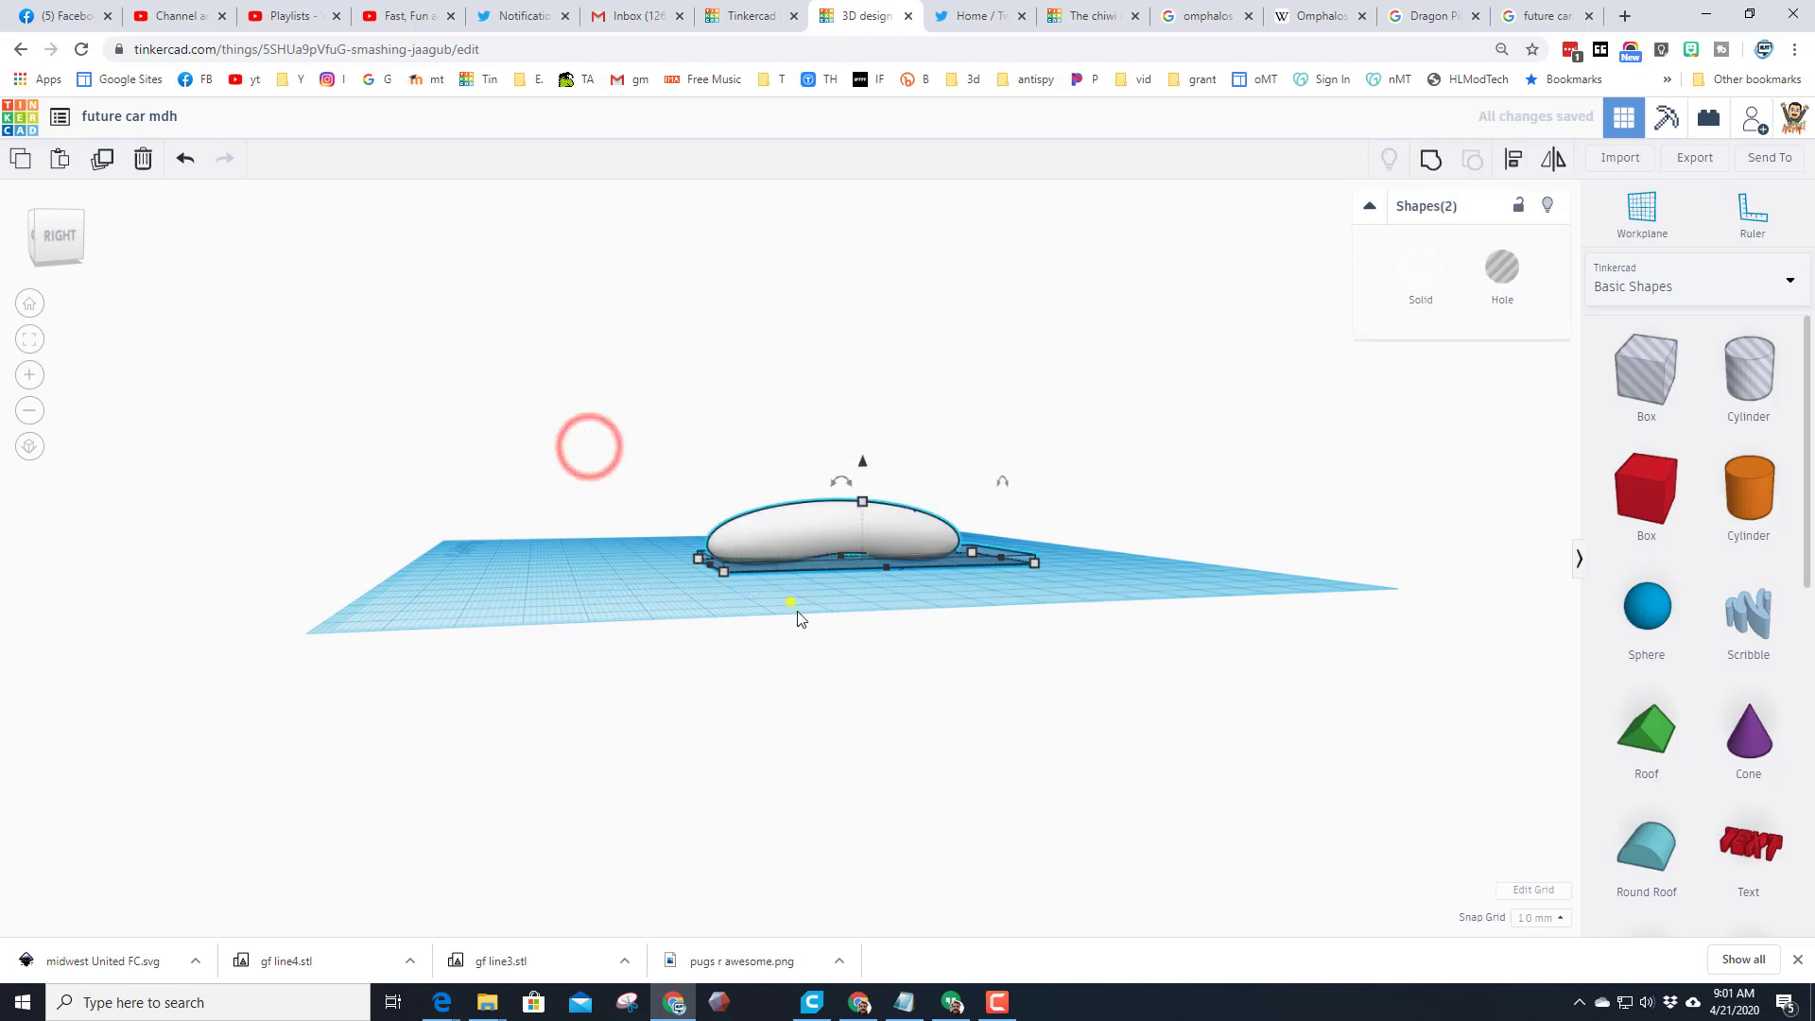
pyautogui.moveTo(798, 615); pyautogui.dragTo(995, 732, button='right')
pyautogui.moveTo(658, 491); pyautogui.dragTo(898, 695)
pyautogui.click(1513, 160)
pyautogui.click(811, 581)
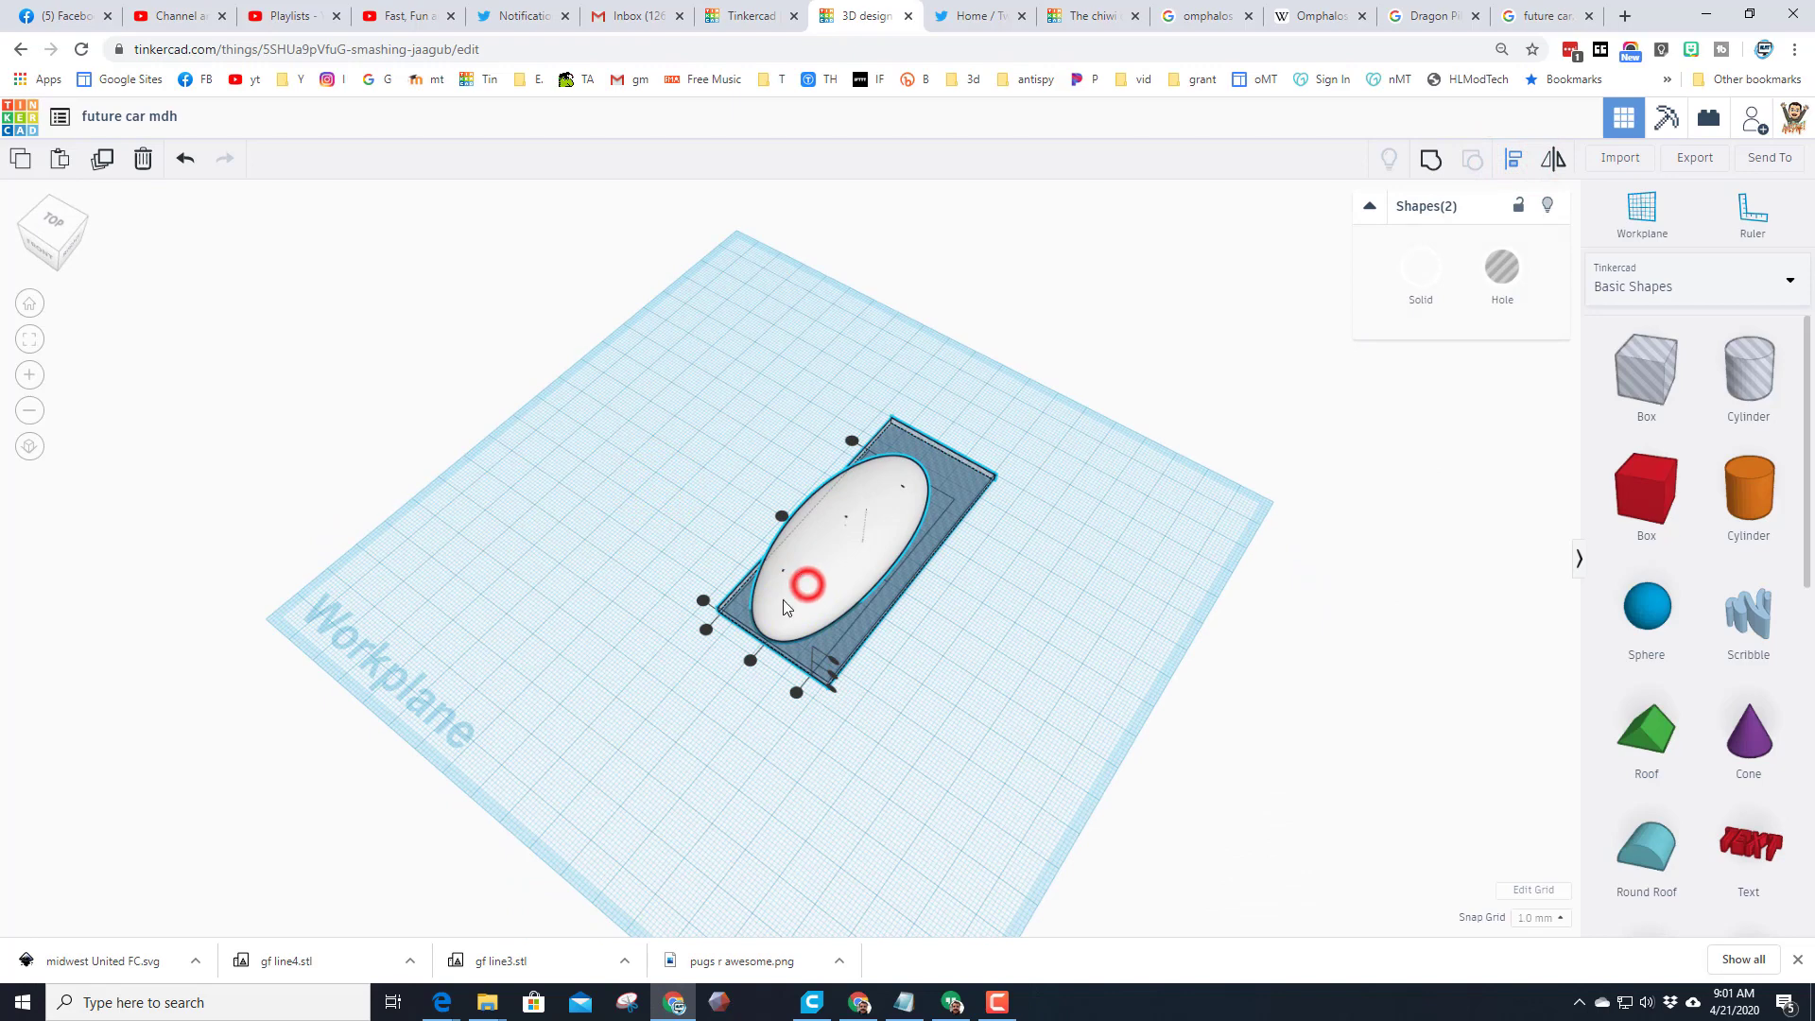
pyautogui.click(749, 660)
pyautogui.click(780, 515)
# Step: Group the bean with the box hole to cut a flat underside, and drop the body onto the workplane
pyautogui.moveTo(669, 605); pyautogui.dragTo(875, 471, button='right')
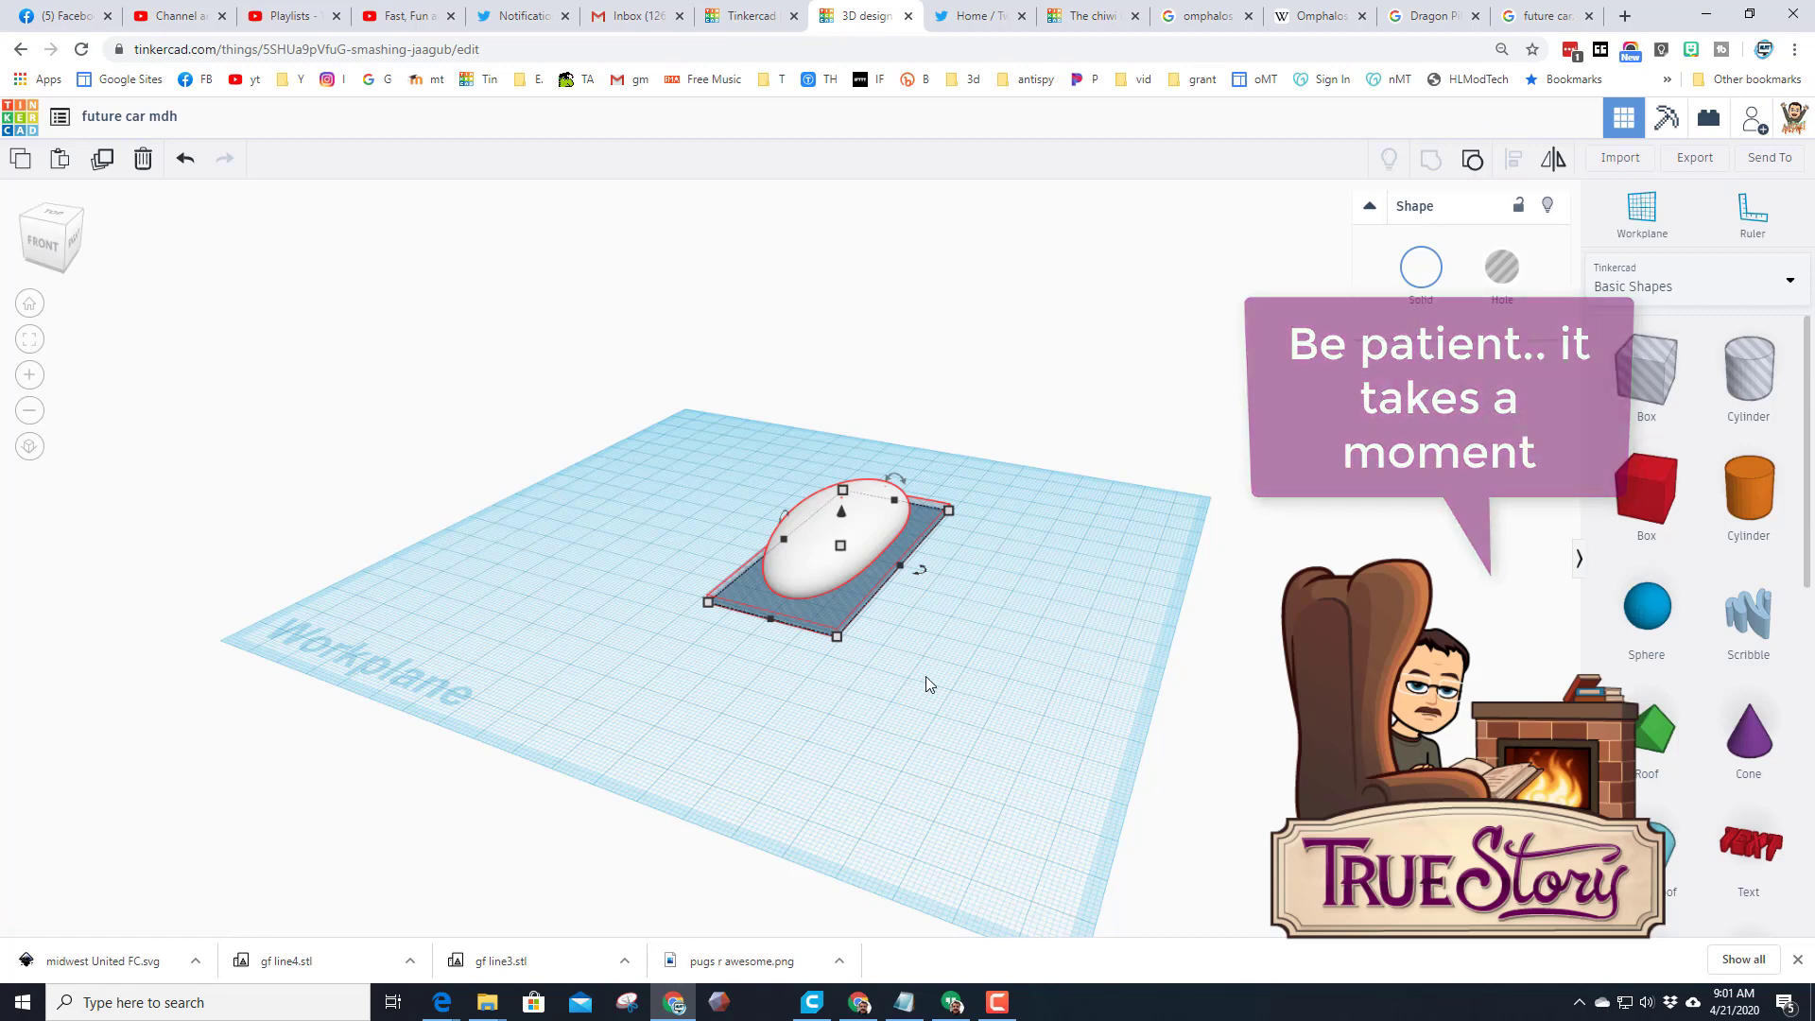
pyautogui.moveTo(926, 677); pyautogui.dragTo(1305, 629, button='right')
pyautogui.click(797, 534)
pyautogui.press('d')
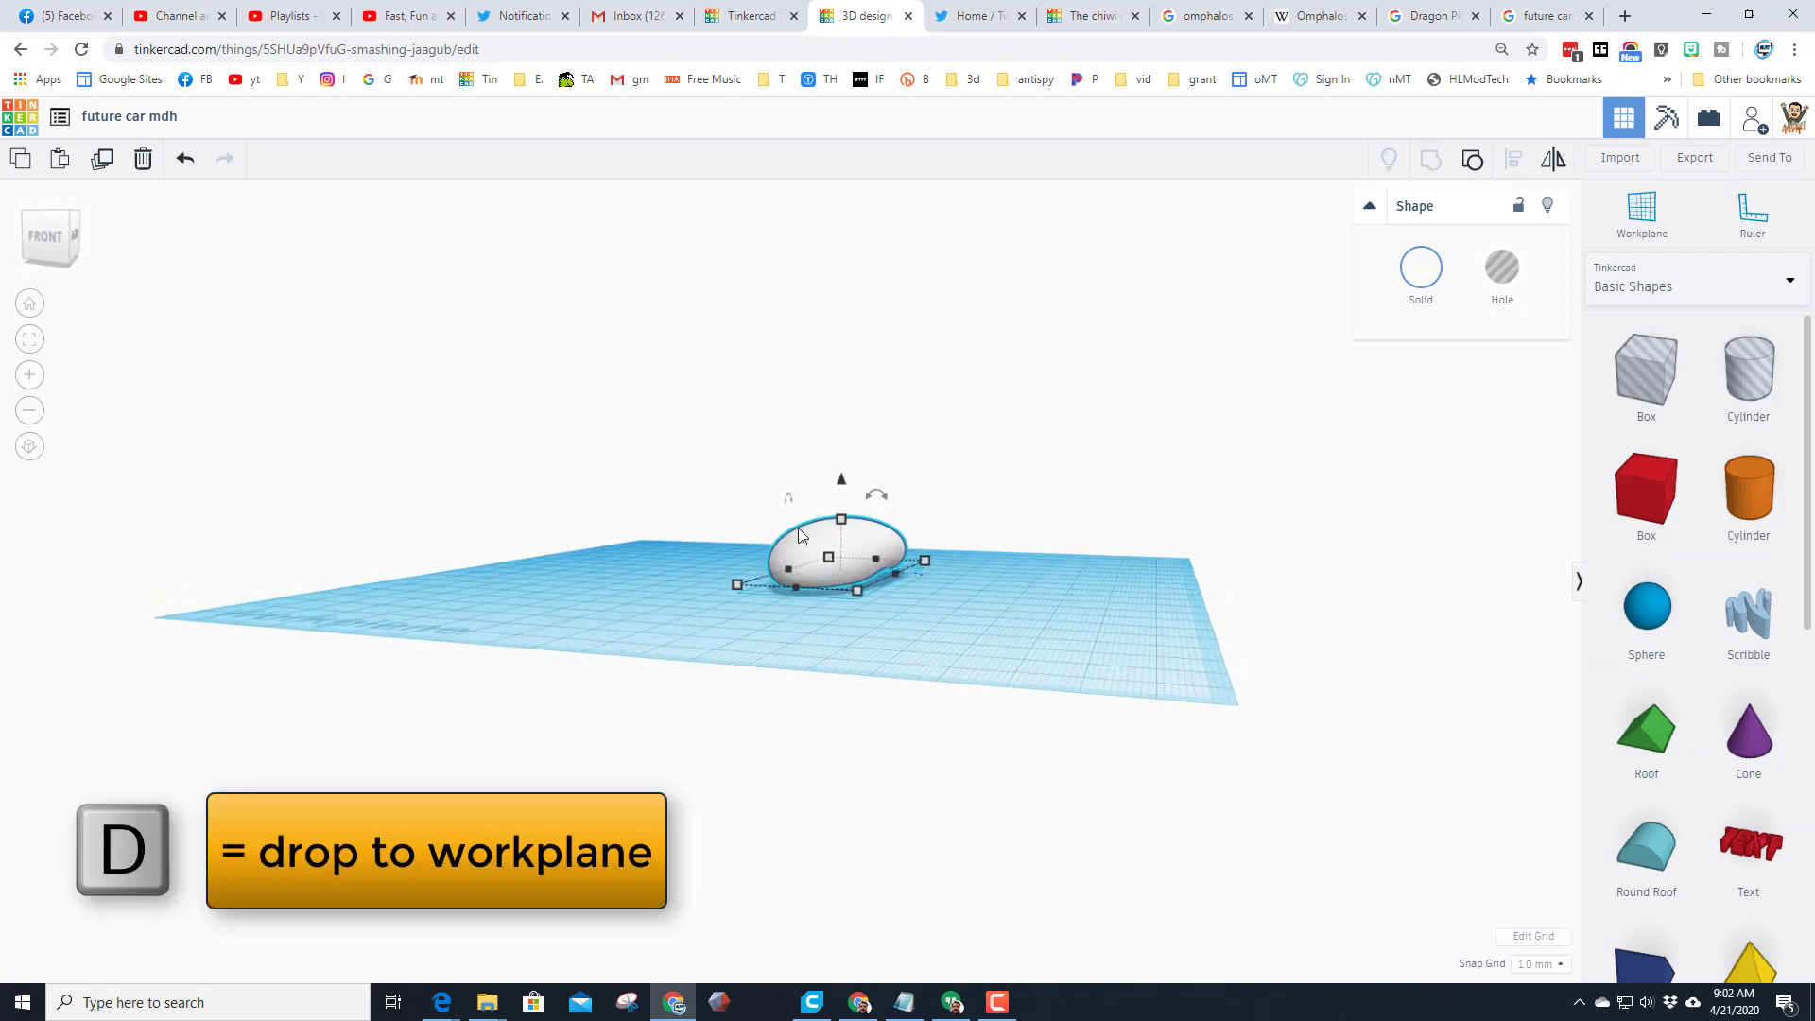
# Step: Place a round roof beside the white body and rotate it a quarter turn so its flat end faces away from the body
pyautogui.scroll(5, 865, 633)
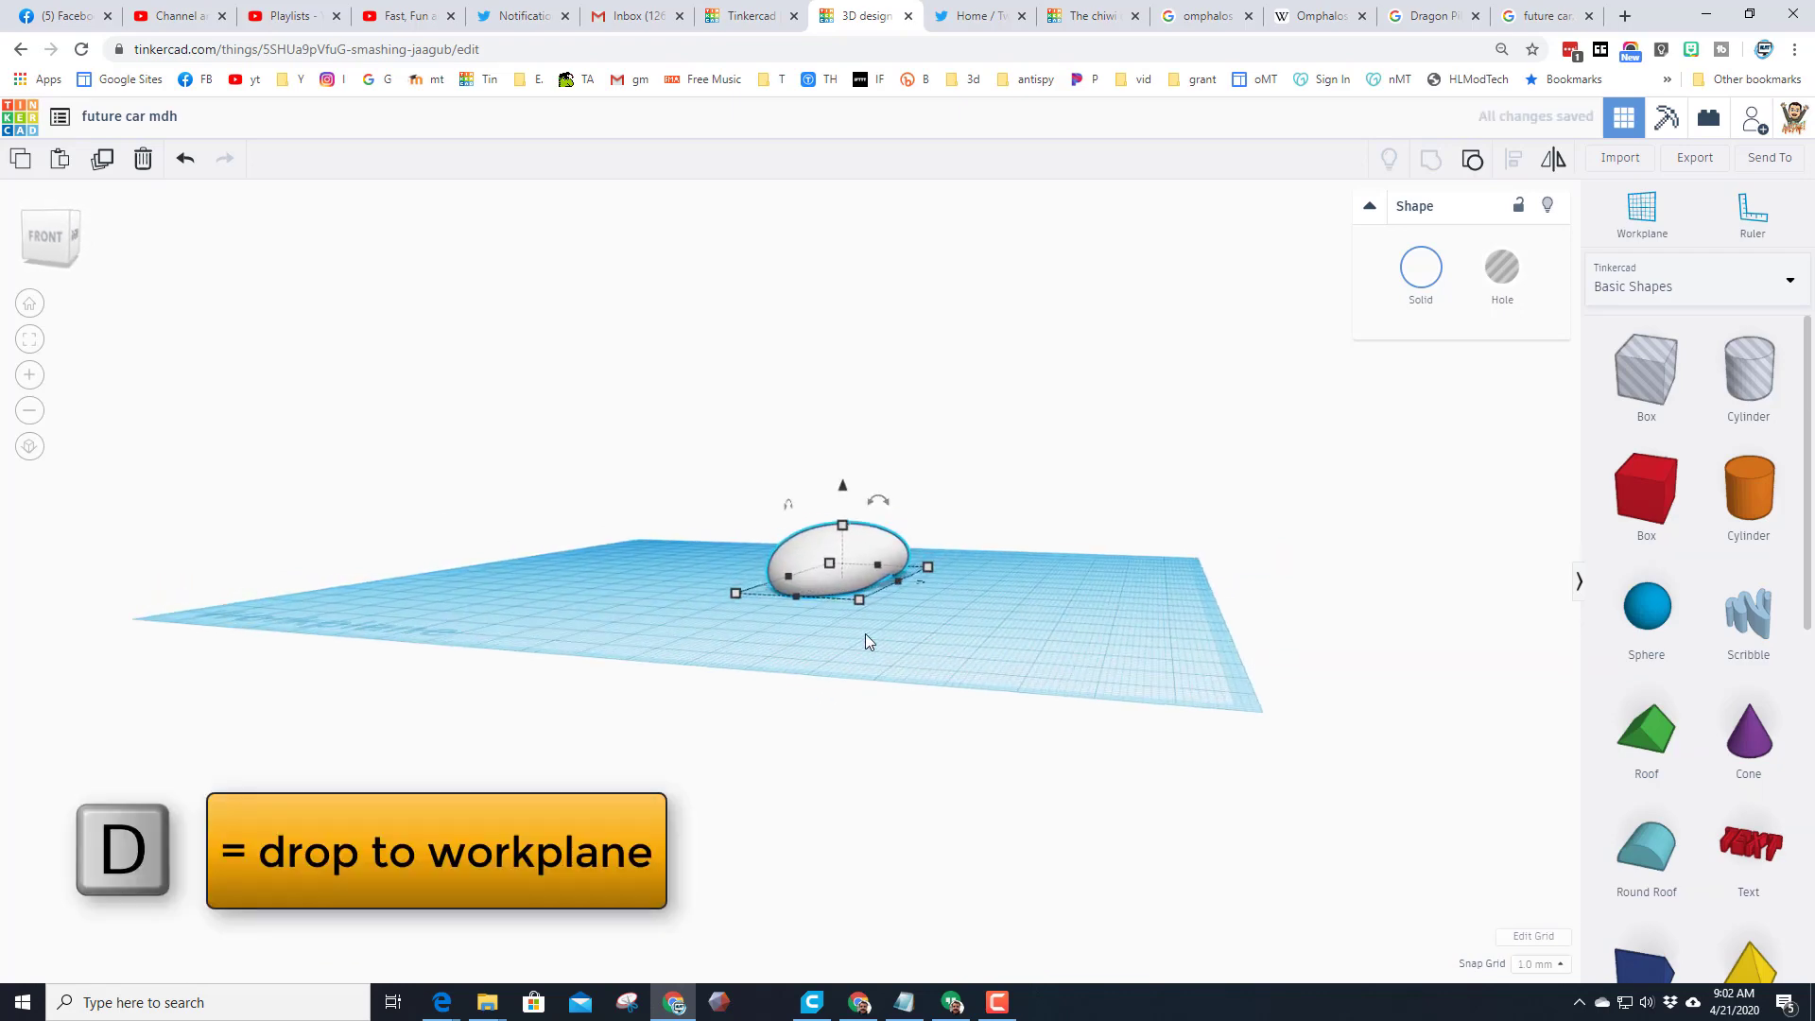
pyautogui.moveTo(1109, 641); pyautogui.dragTo(917, 681, button='right')
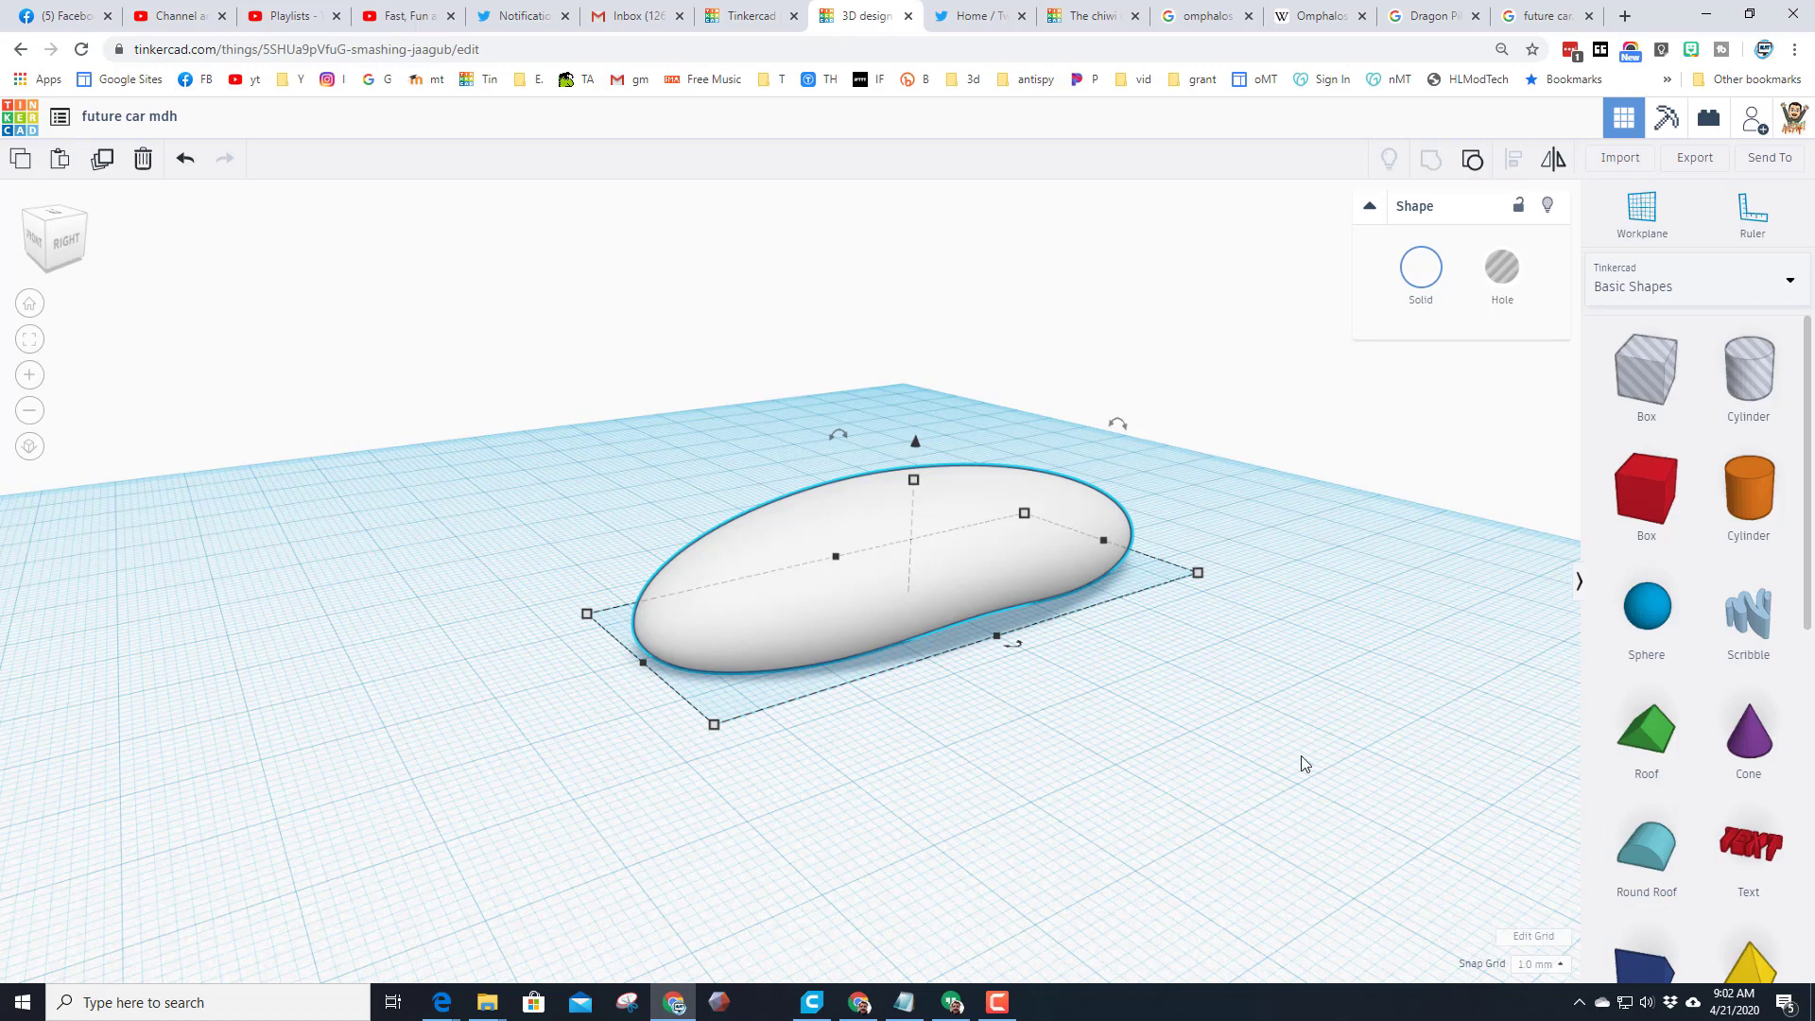
pyautogui.moveTo(1645, 871); pyautogui.dragTo(1018, 788)
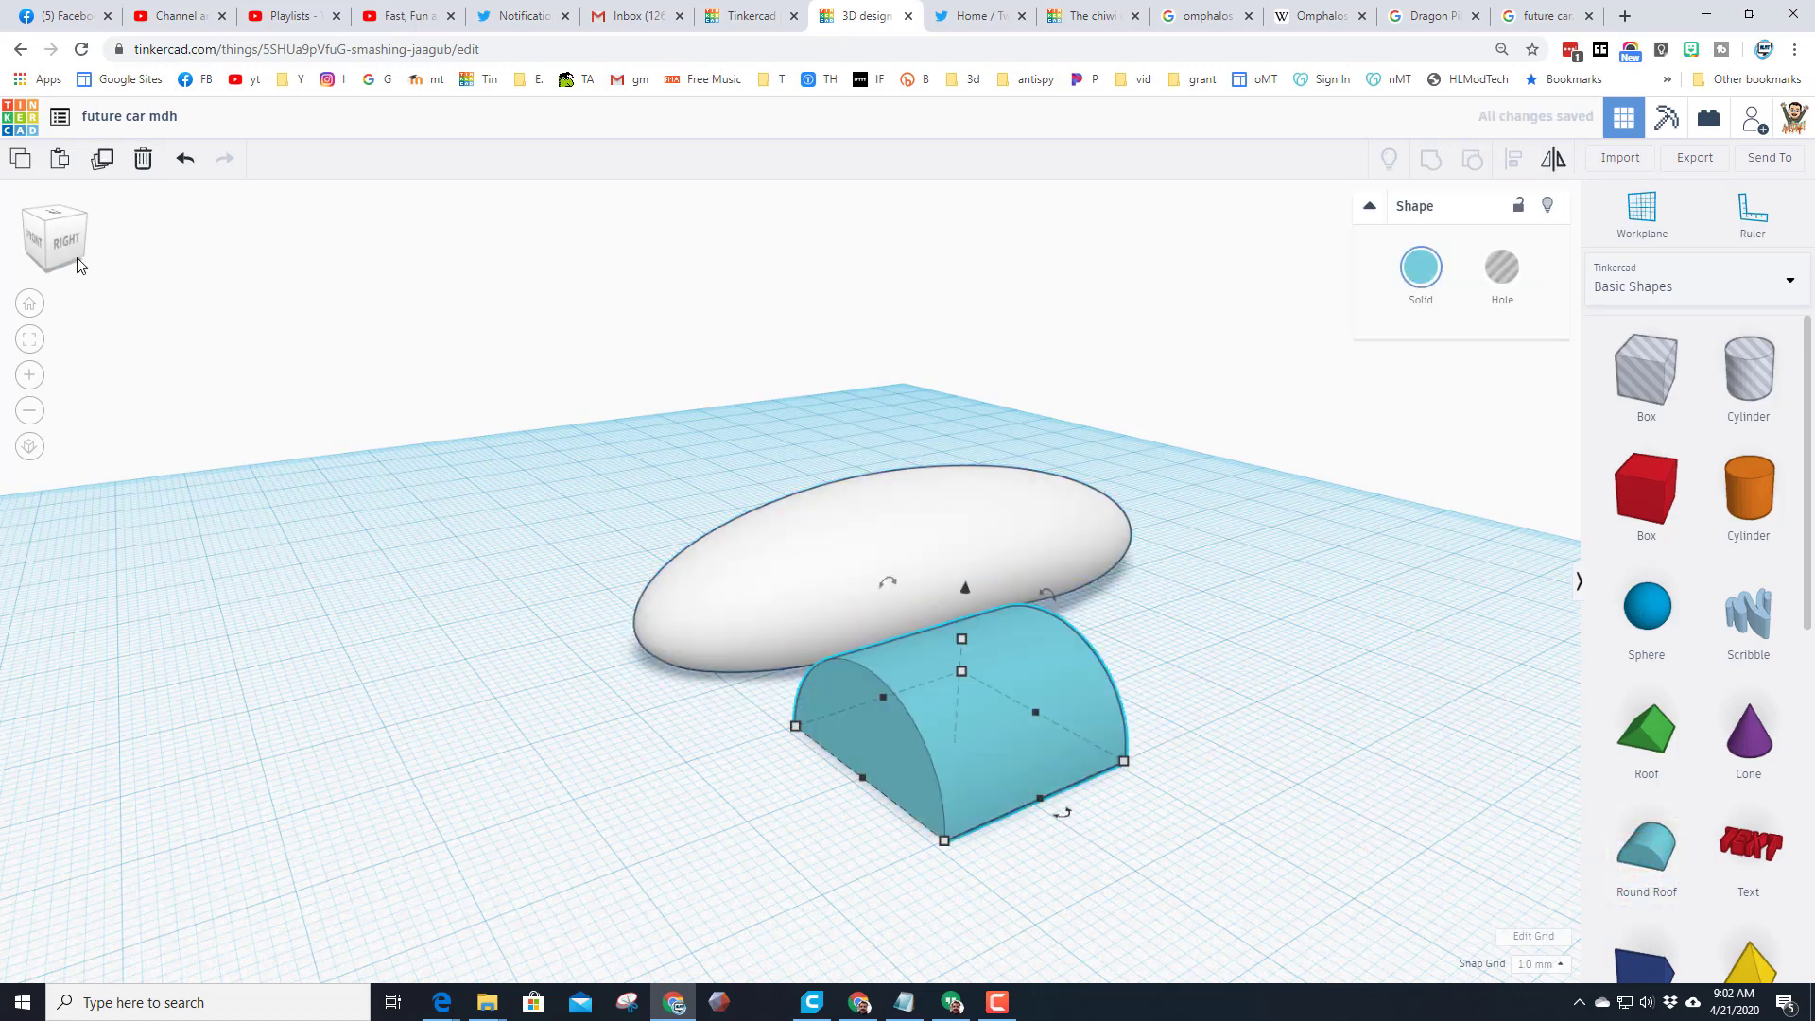
pyautogui.click(47, 230)
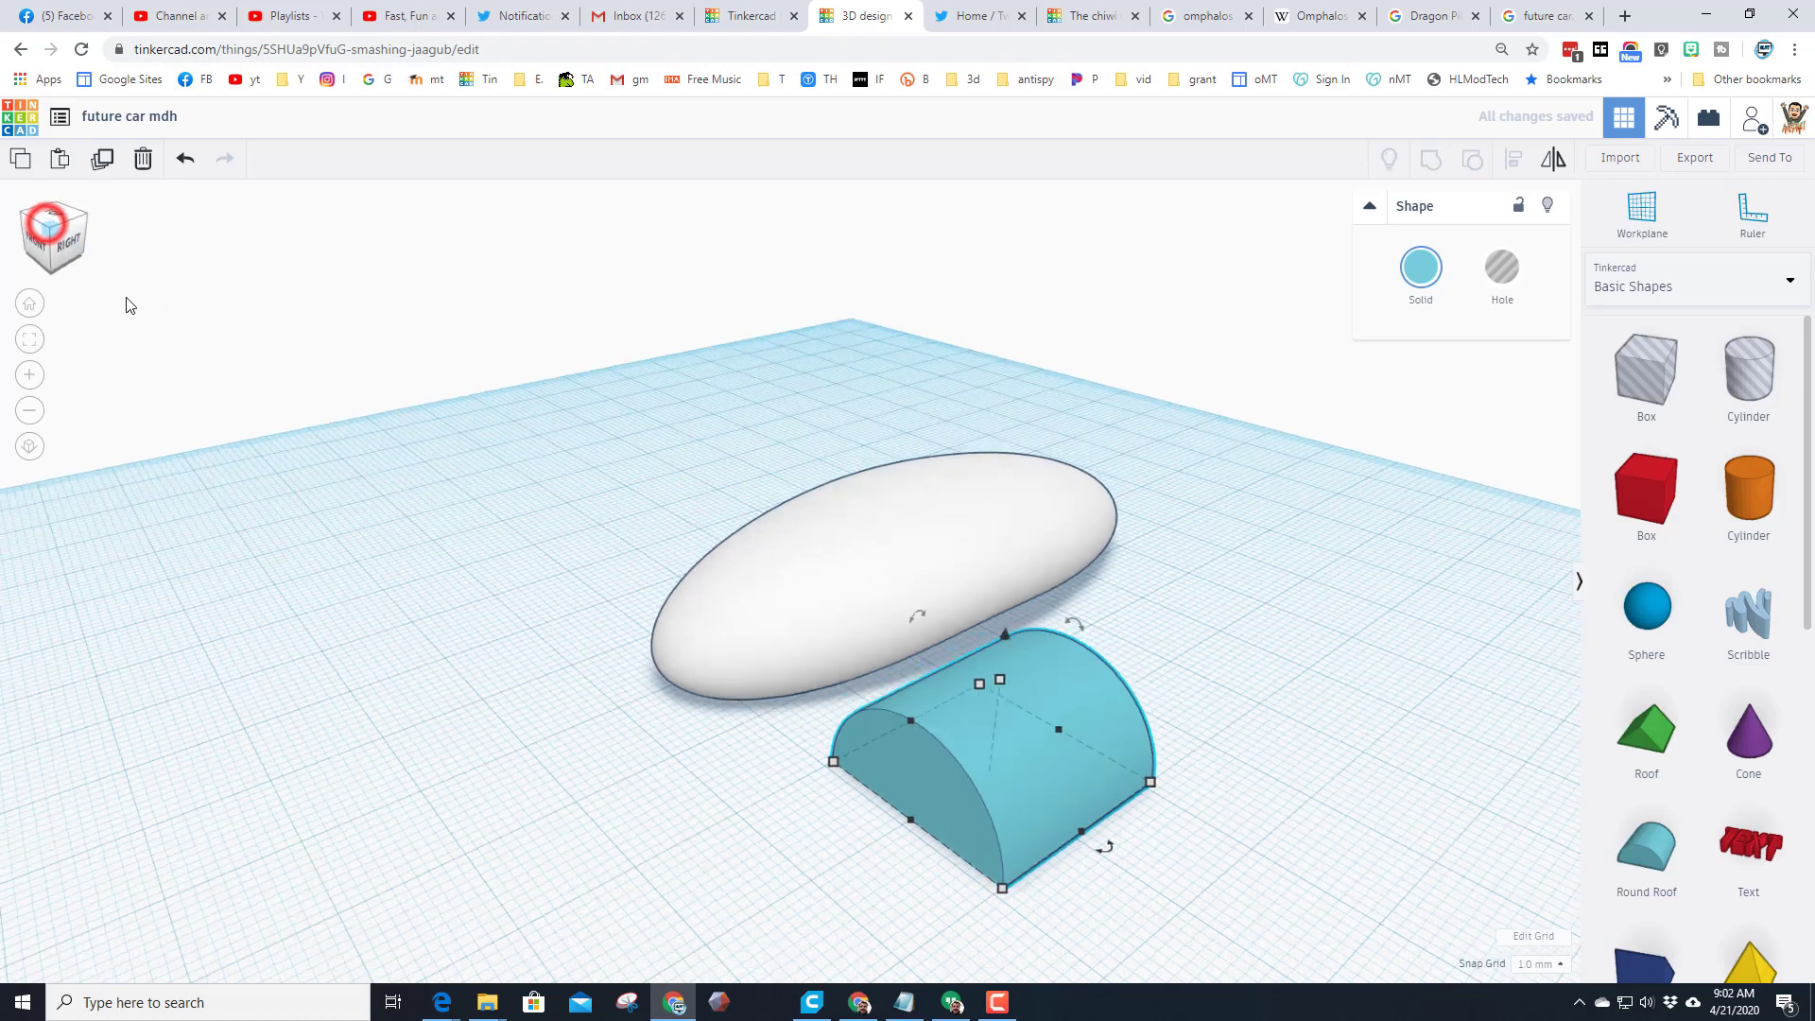
pyautogui.moveTo(1118, 854); pyautogui.dragTo(945, 877)
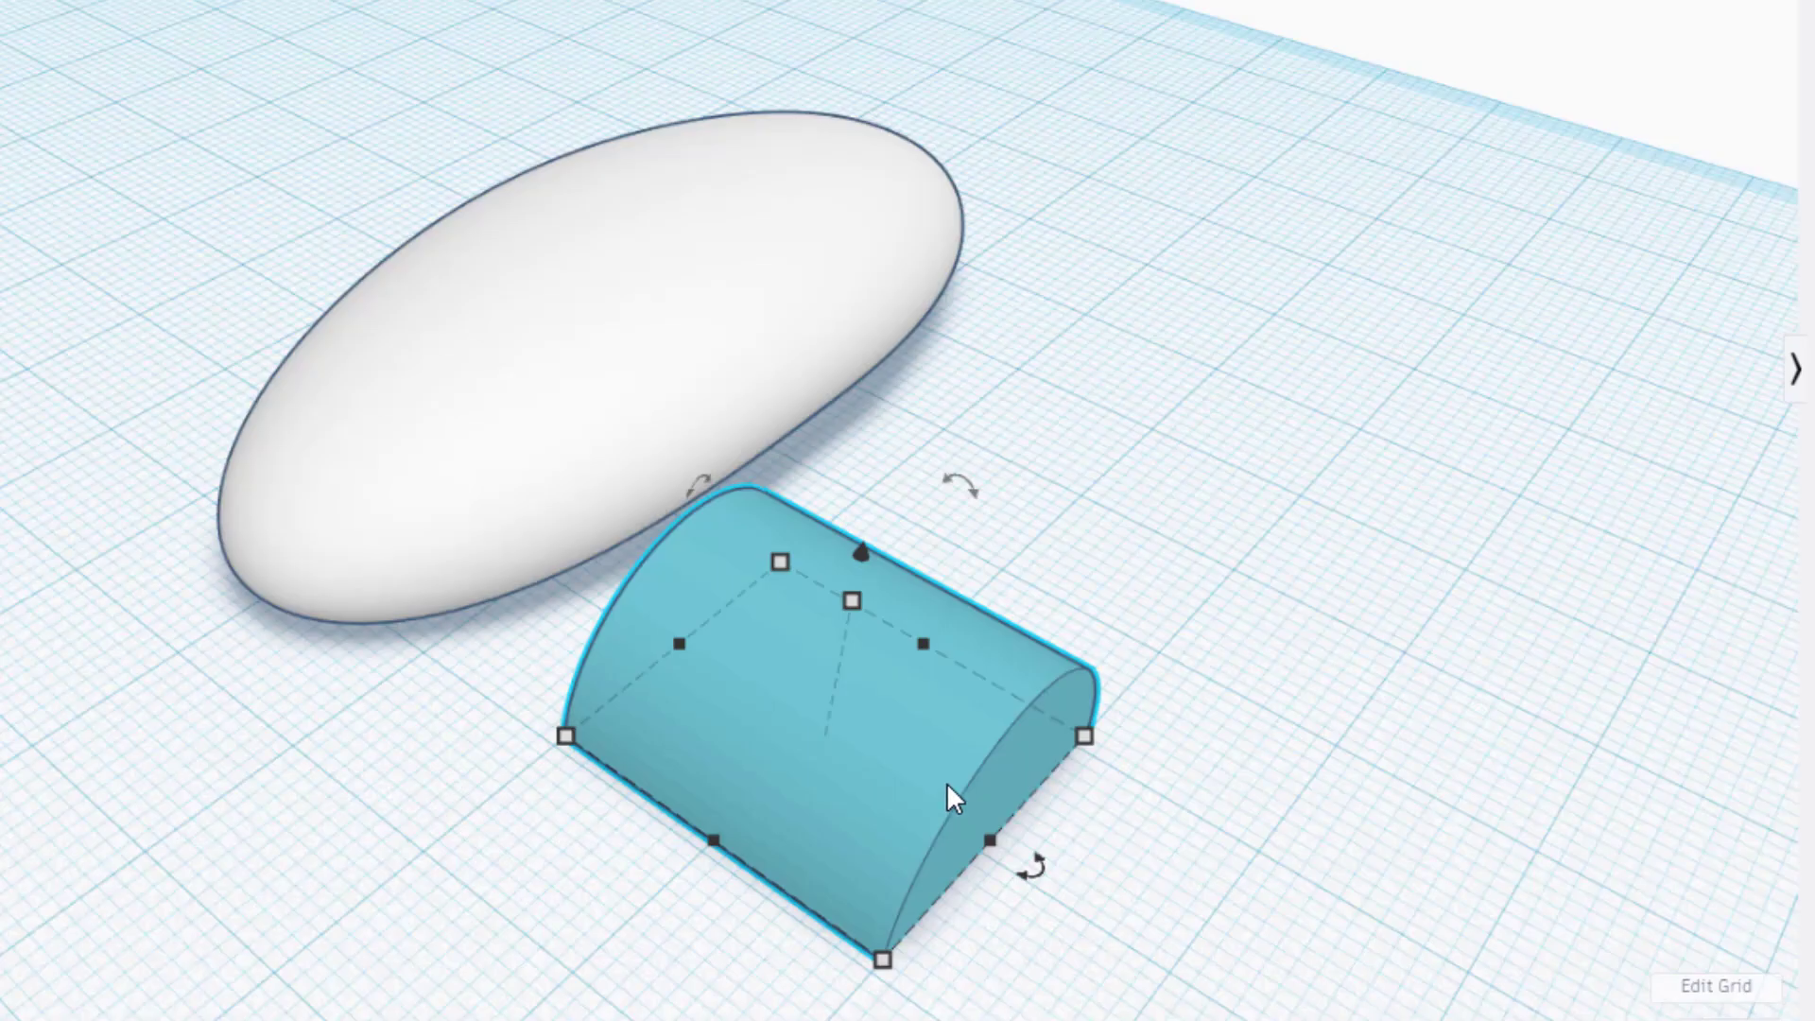
# Step: Scale the round roof proportionally to a 12 mm base, and set its length along the arch's axis to 8 mm
pyautogui.keyDown('shift'); pyautogui.moveTo(1084, 735); pyautogui.dragTo(1044, 945); pyautogui.keyUp('shift')
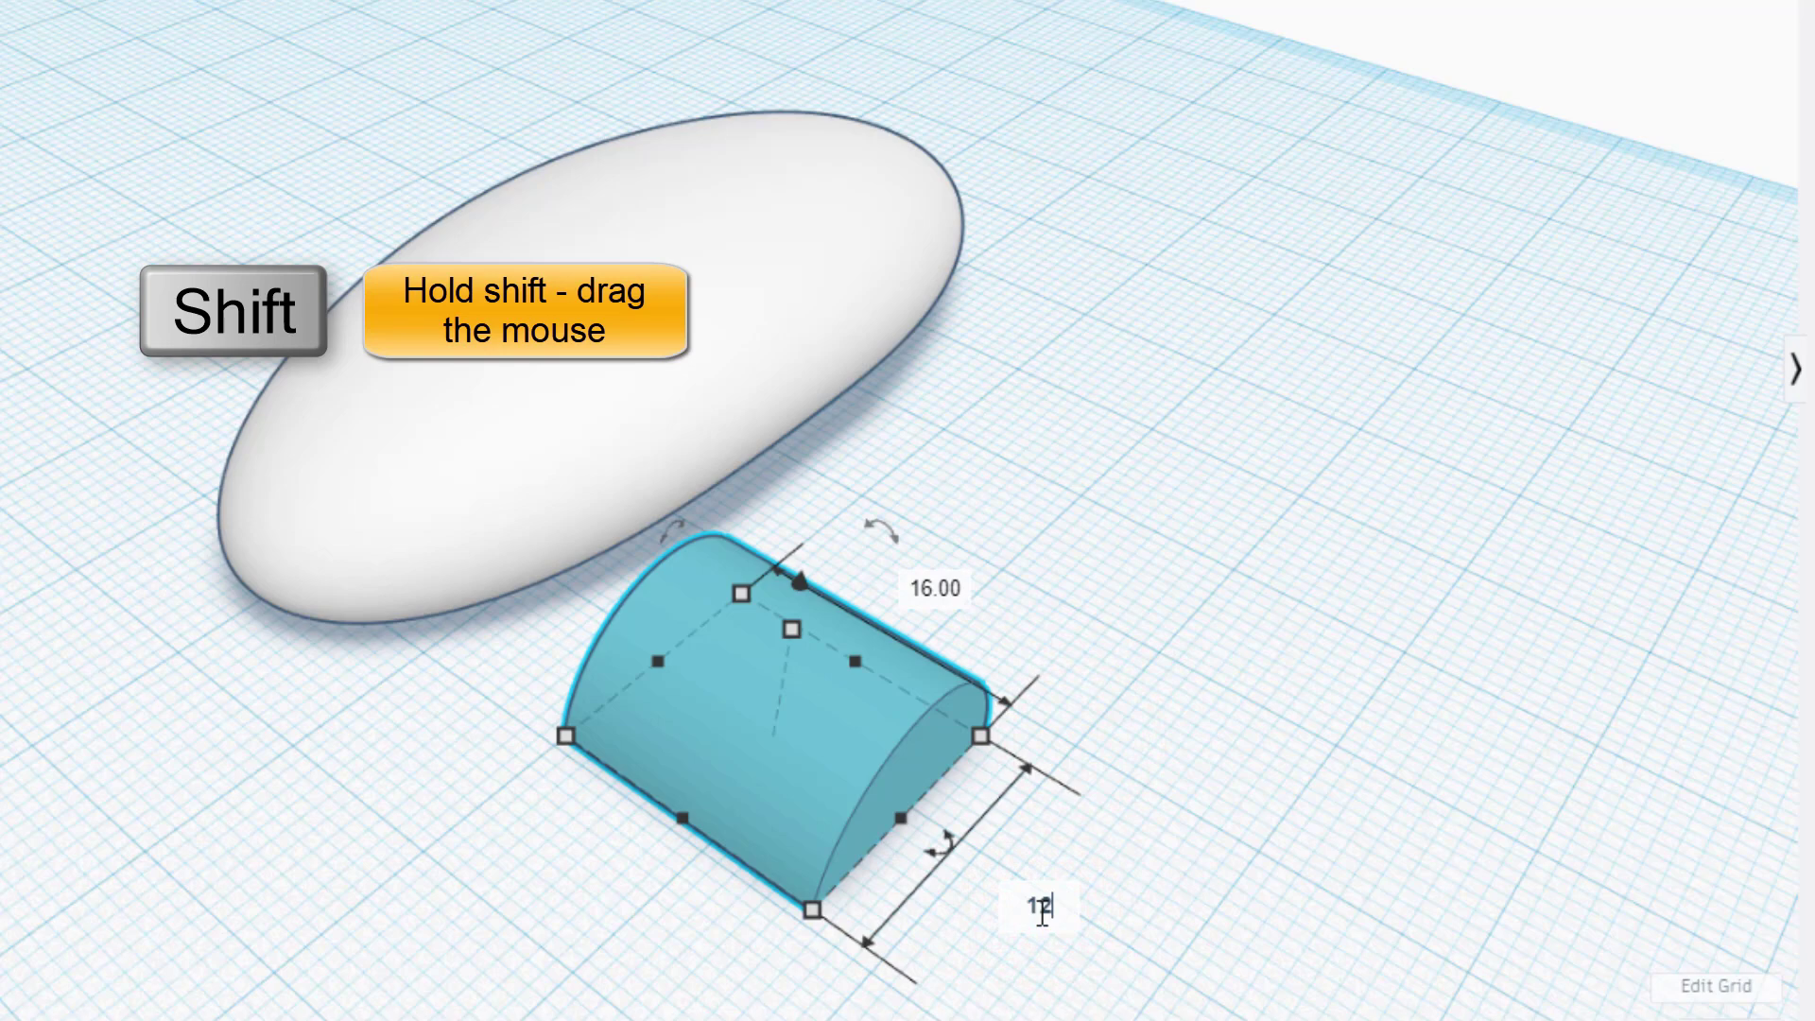
pyautogui.press('Return')
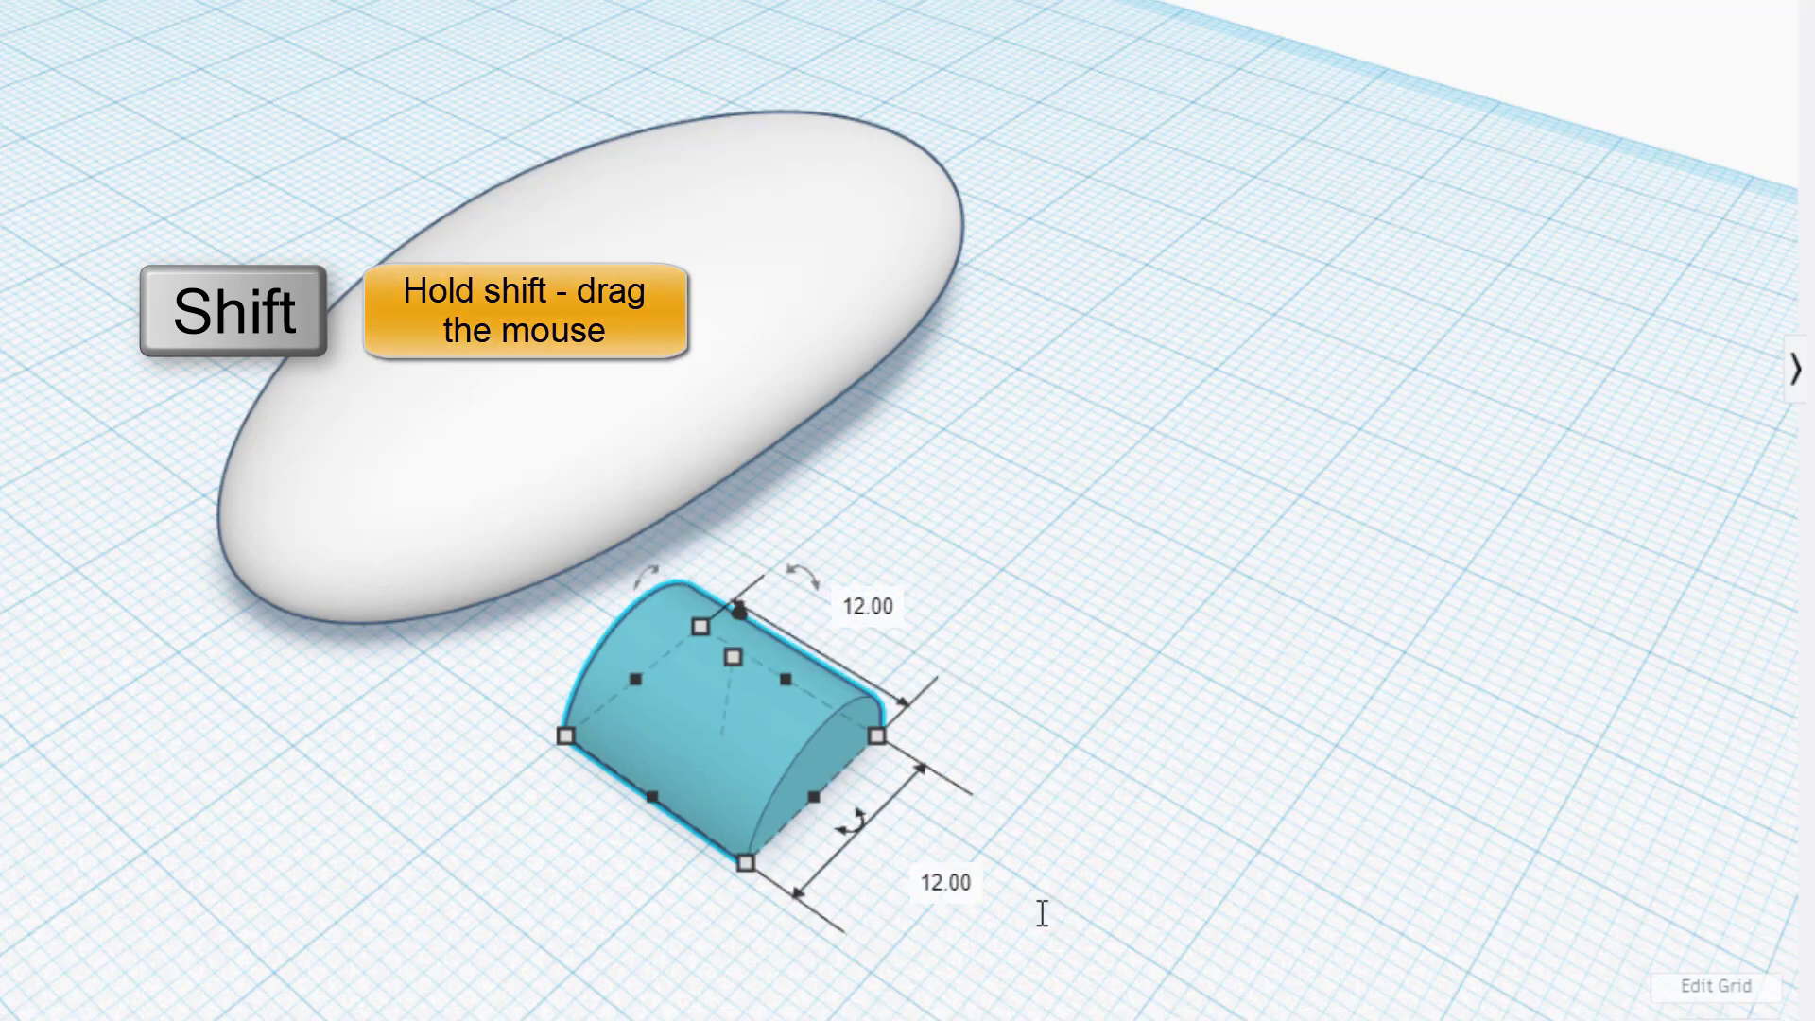
pyautogui.moveTo(992, 823); pyautogui.dragTo(813, 646, button='right')
pyautogui.click(662, 775)
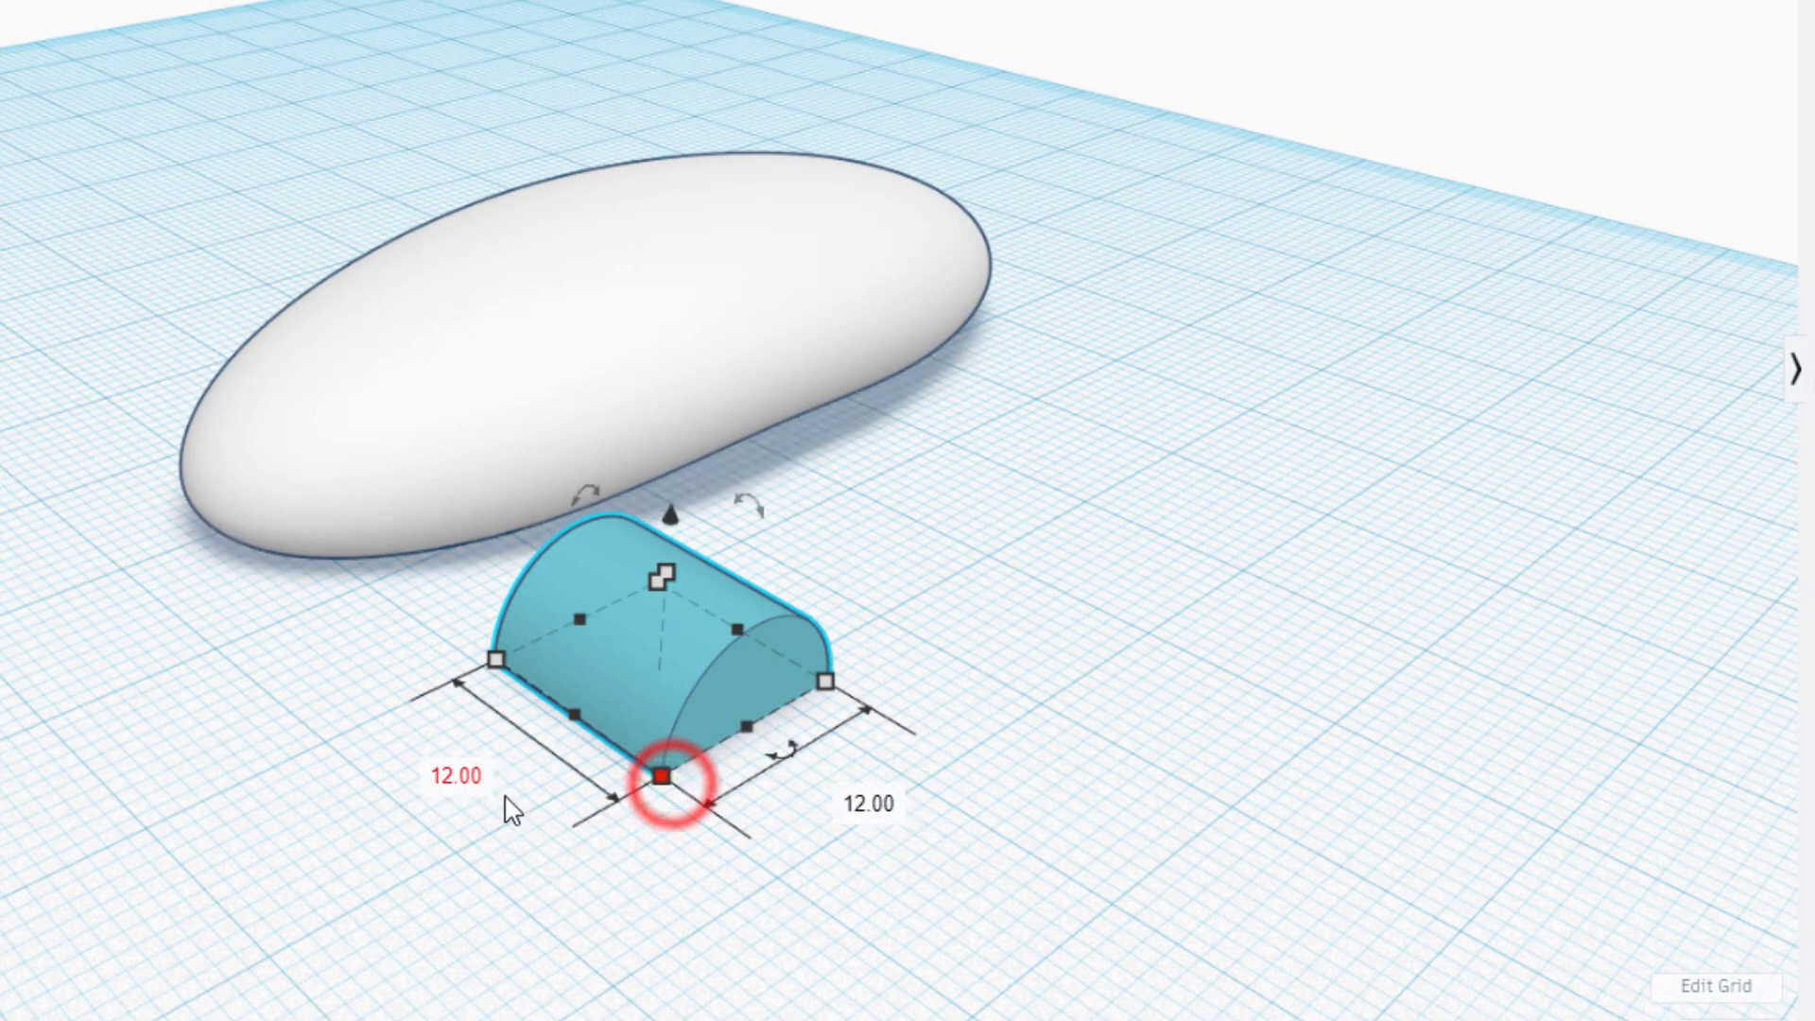
pyautogui.click(665, 572)
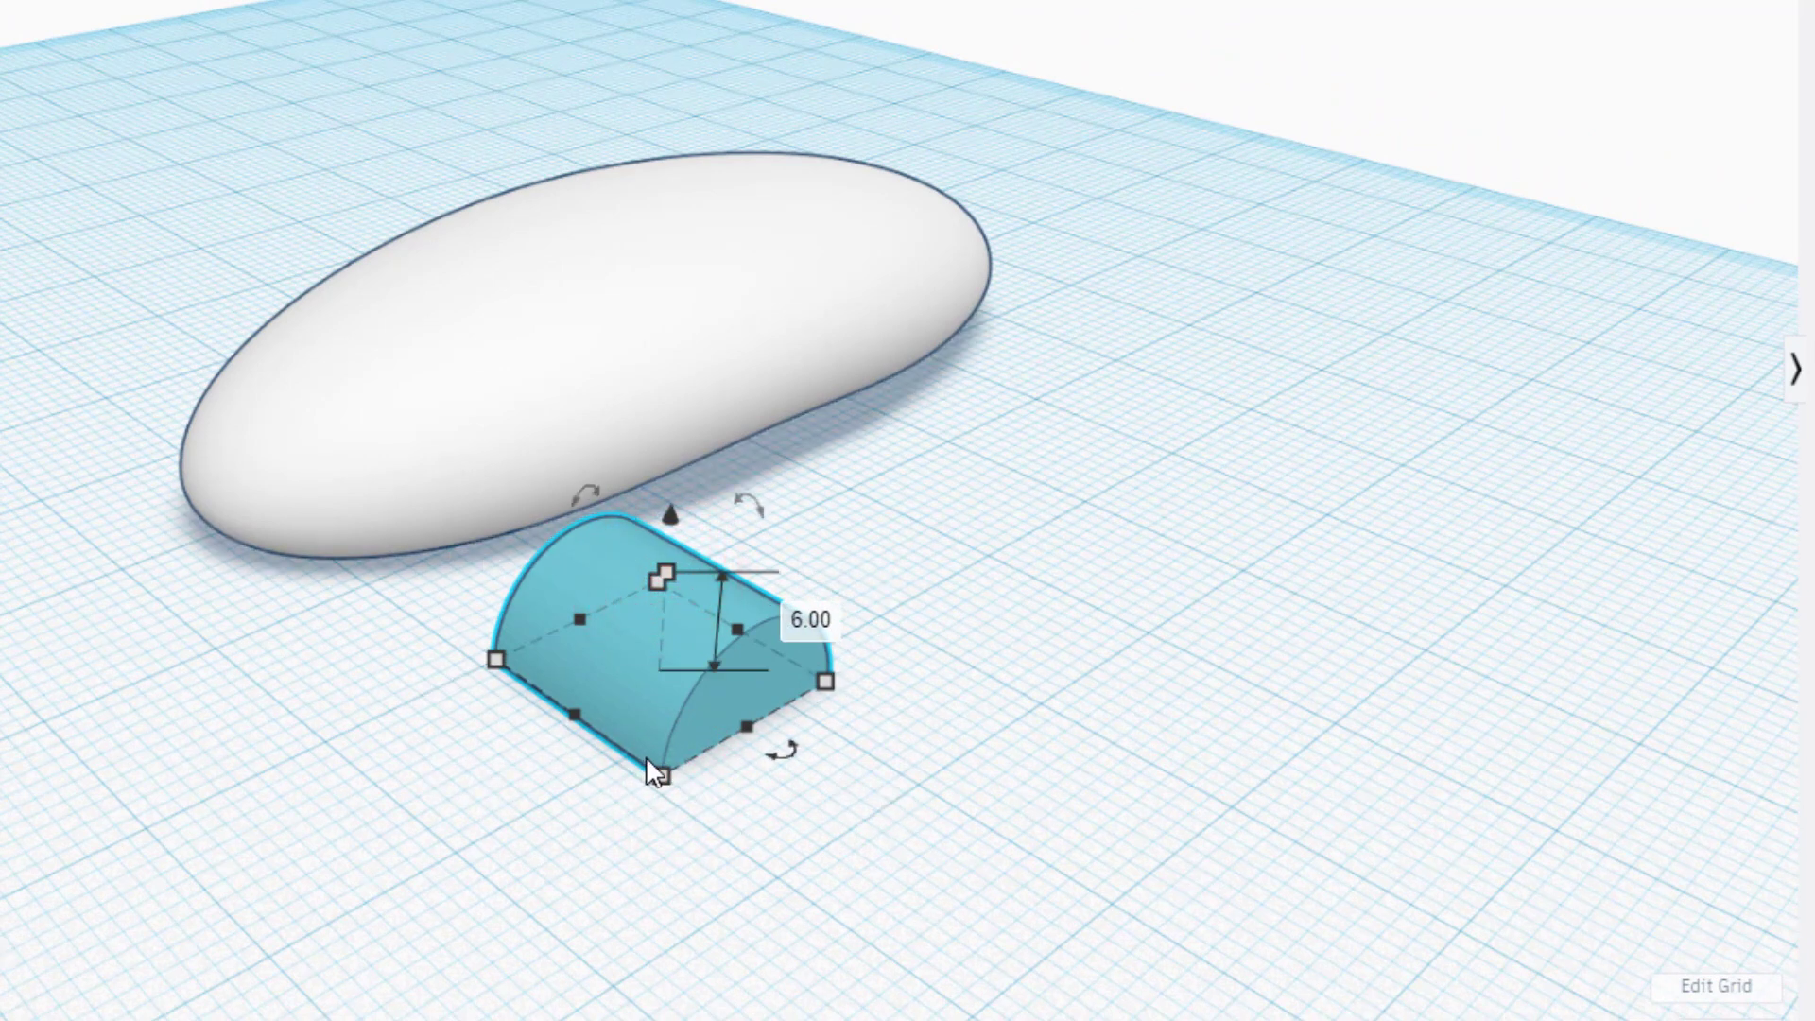
pyautogui.click(496, 660)
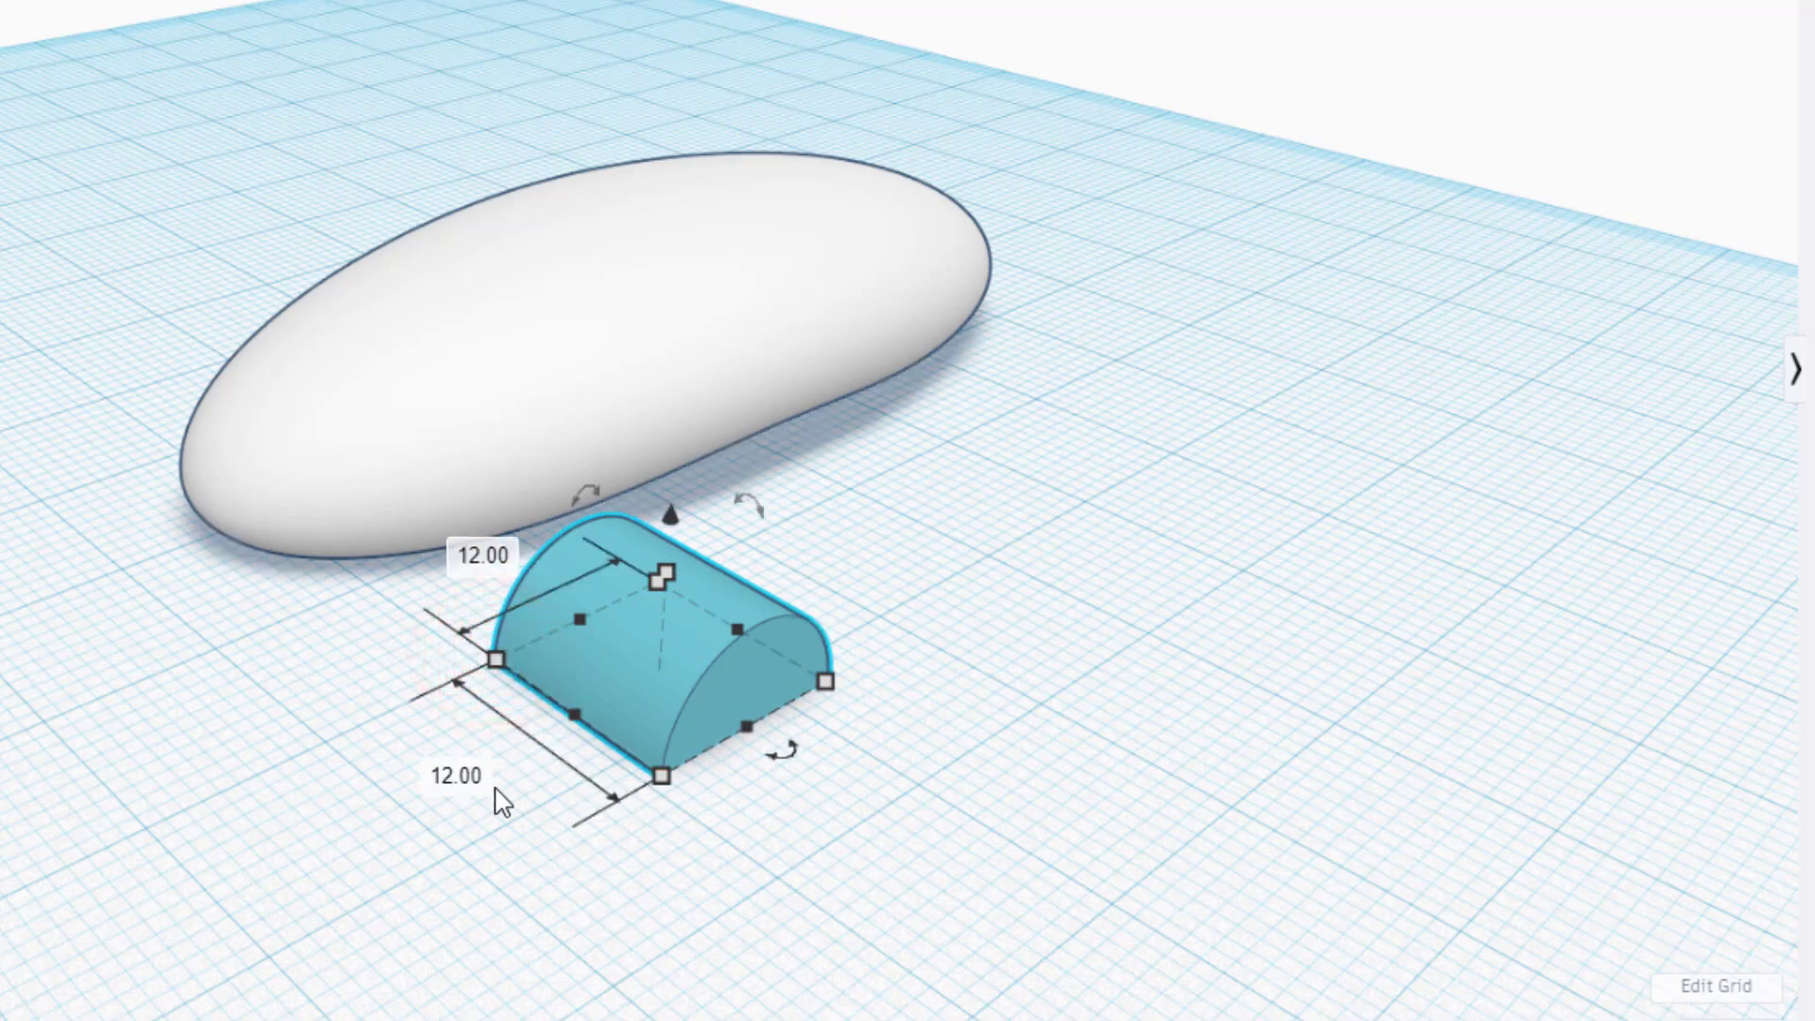
pyautogui.write('8')
pyautogui.press('Return')
# Step: Align the round roof flush with the nearest long side of the white body, keeping the body fixed
pyautogui.moveTo(283, 761); pyautogui.dragTo(77, 303, button='right')
pyautogui.moveTo(79, 265); pyautogui.dragTo(828, 627)
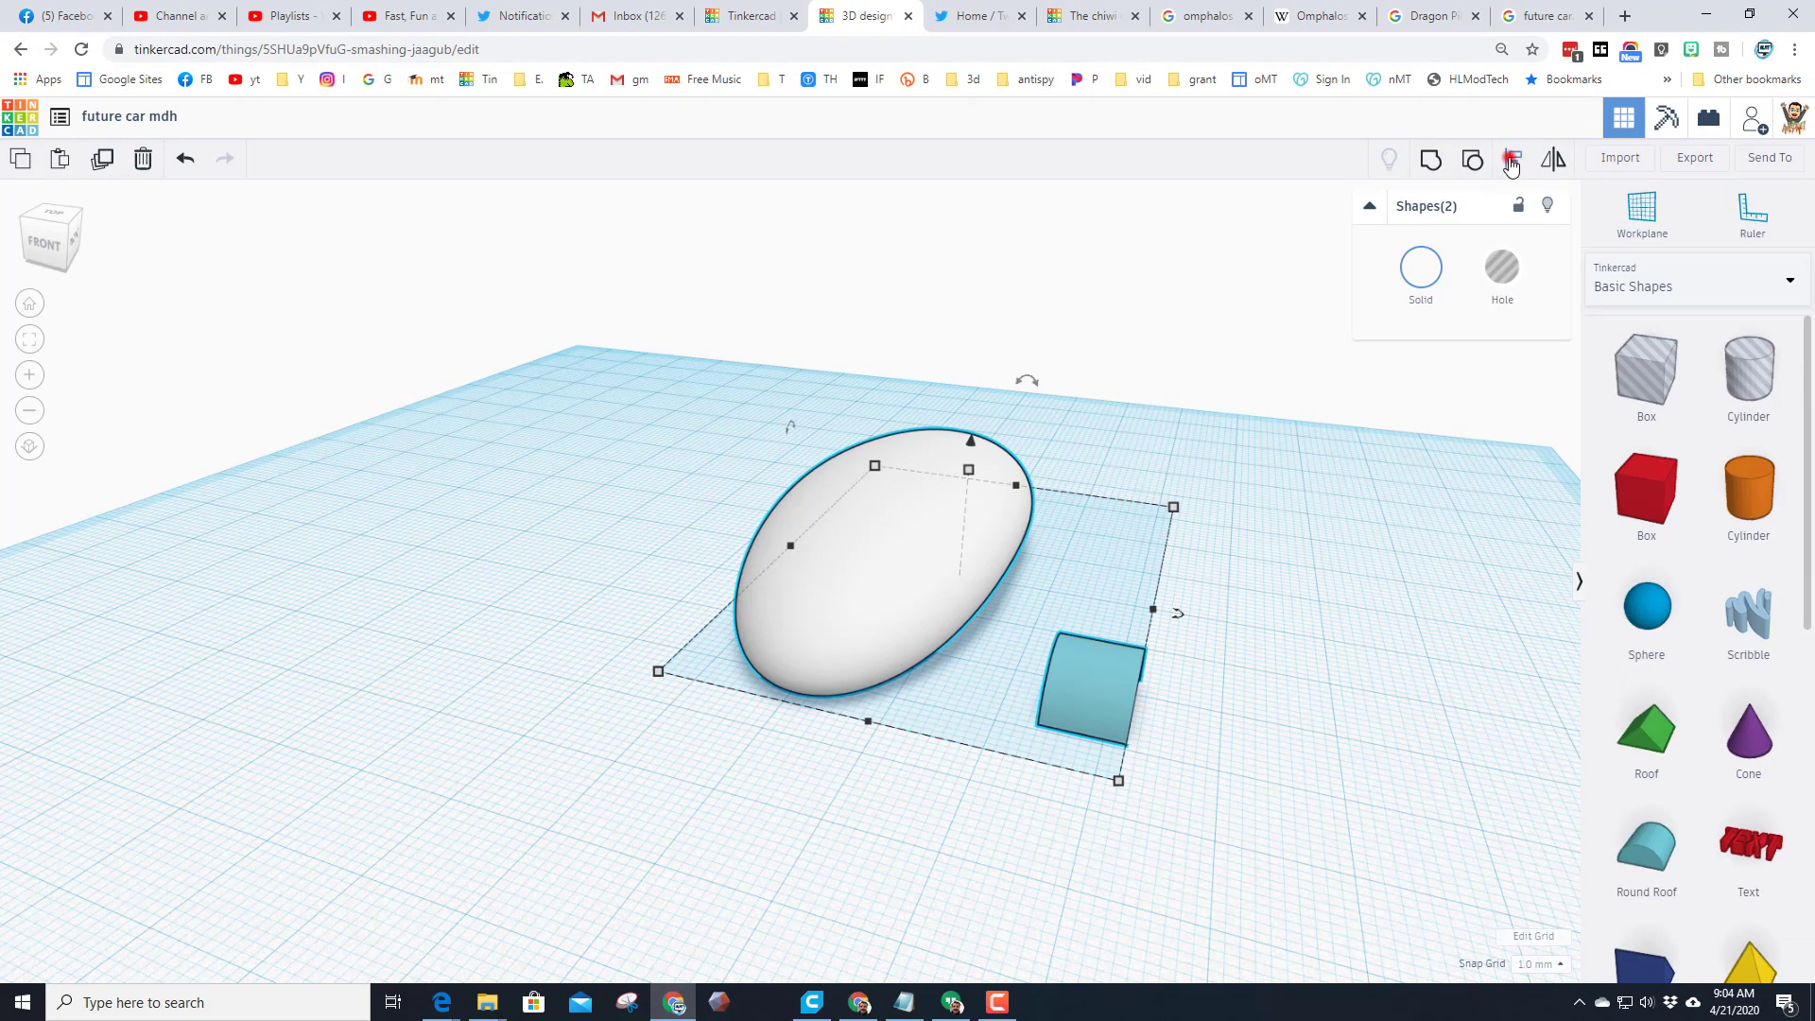
pyautogui.click(1510, 161)
pyautogui.click(864, 531)
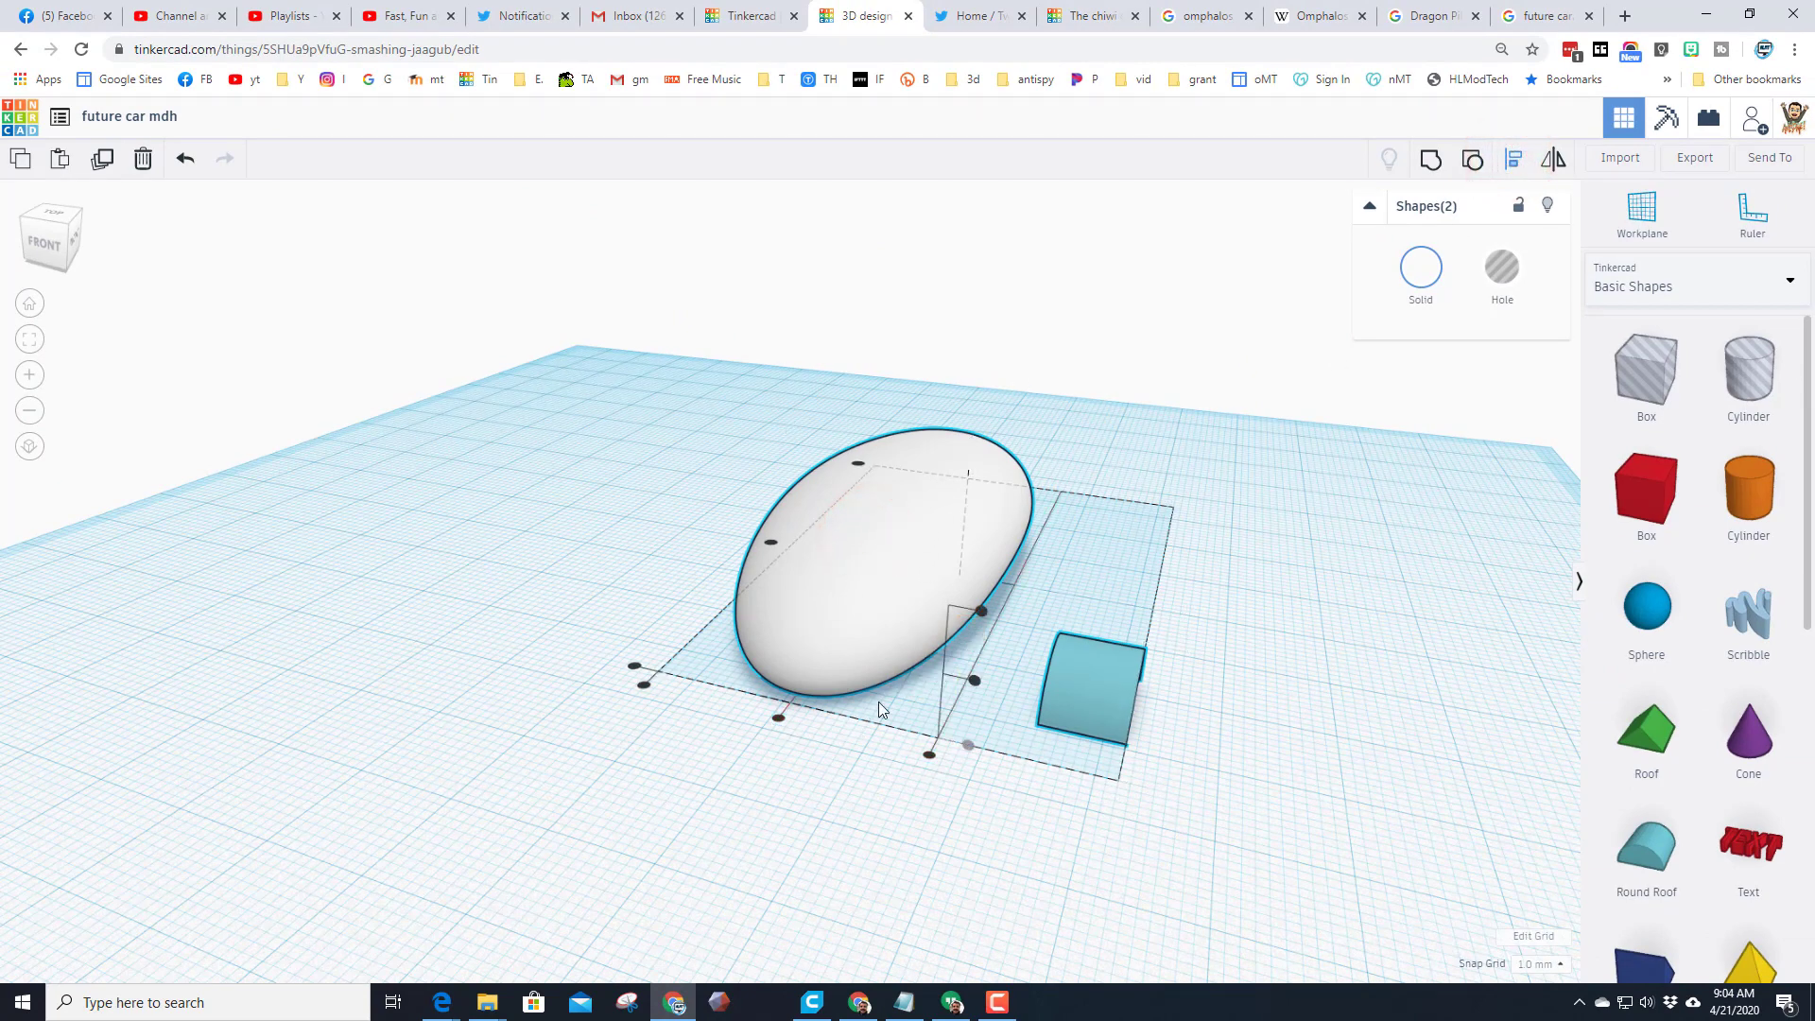
pyautogui.click(928, 756)
pyautogui.click(1064, 672)
# Step: Nudge the round roof inward from the body's end to a wheel-well position and turn it into a hole
pyautogui.moveTo(1165, 664); pyautogui.dragTo(726, 723, button='right')
pyautogui.click(705, 707)
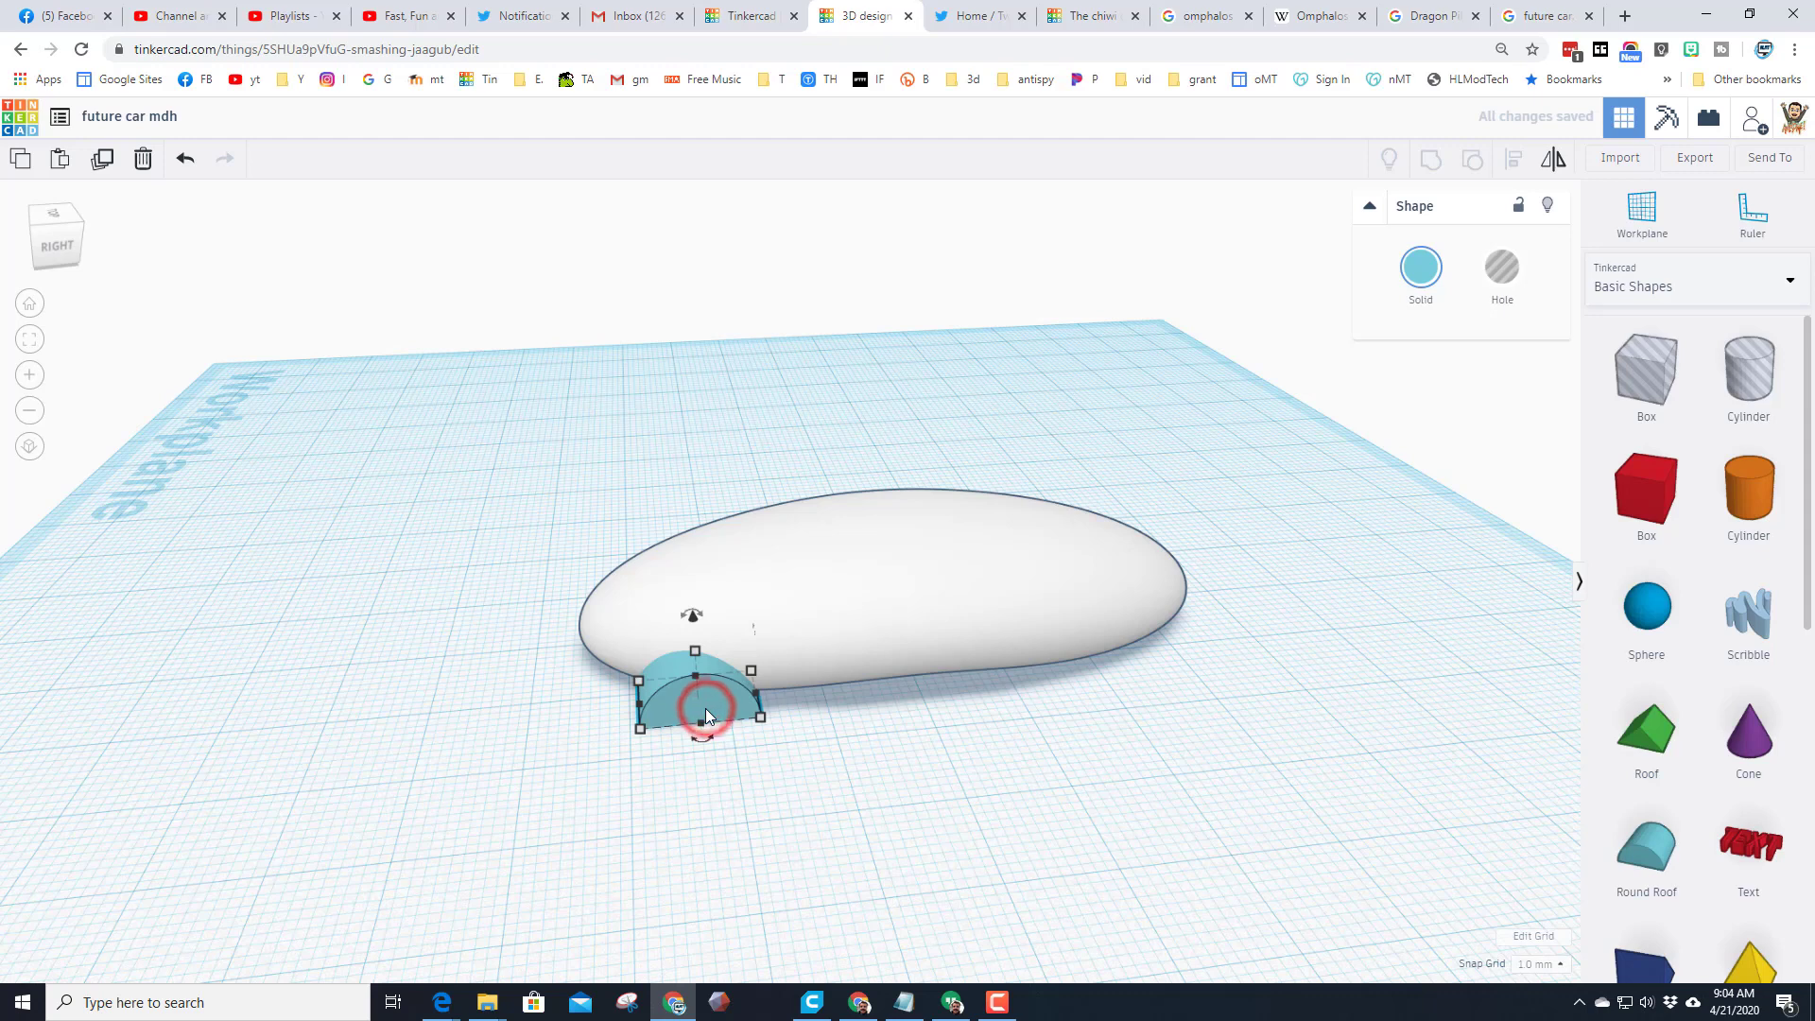
pyautogui.press('Right')
pyautogui.press('Right')
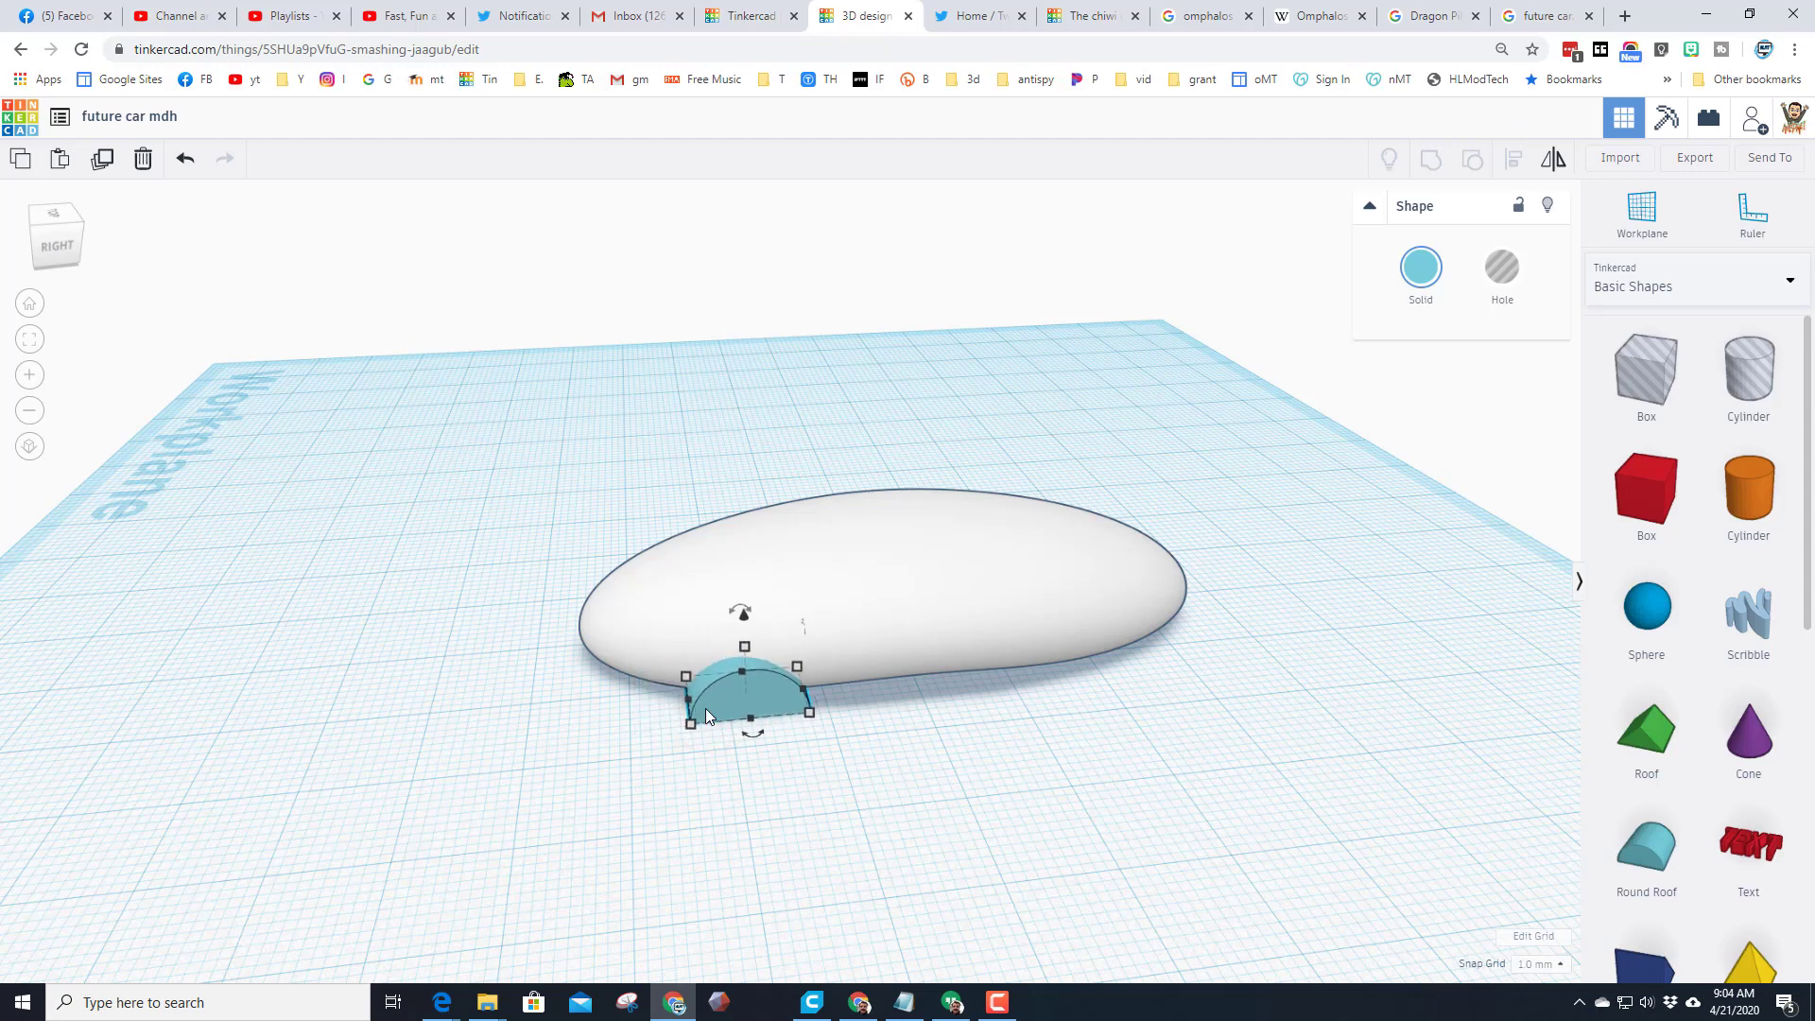
pyautogui.press('Right')
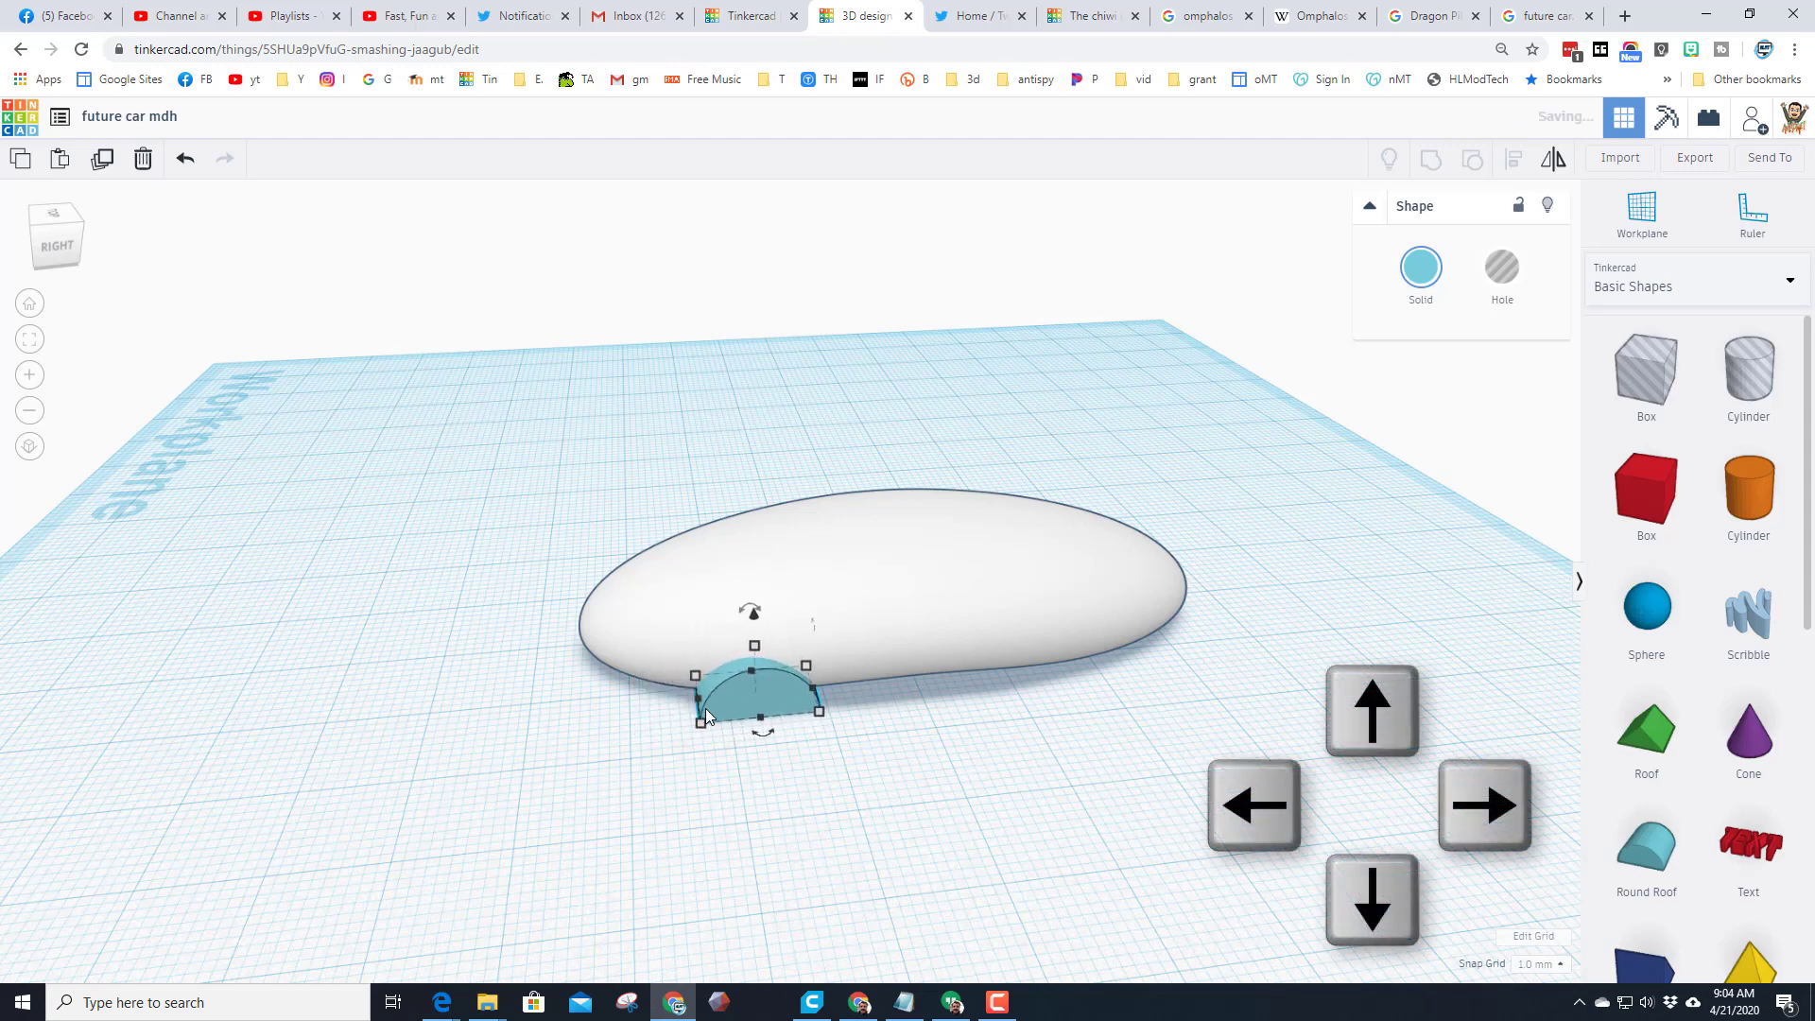
pyautogui.click(1515, 276)
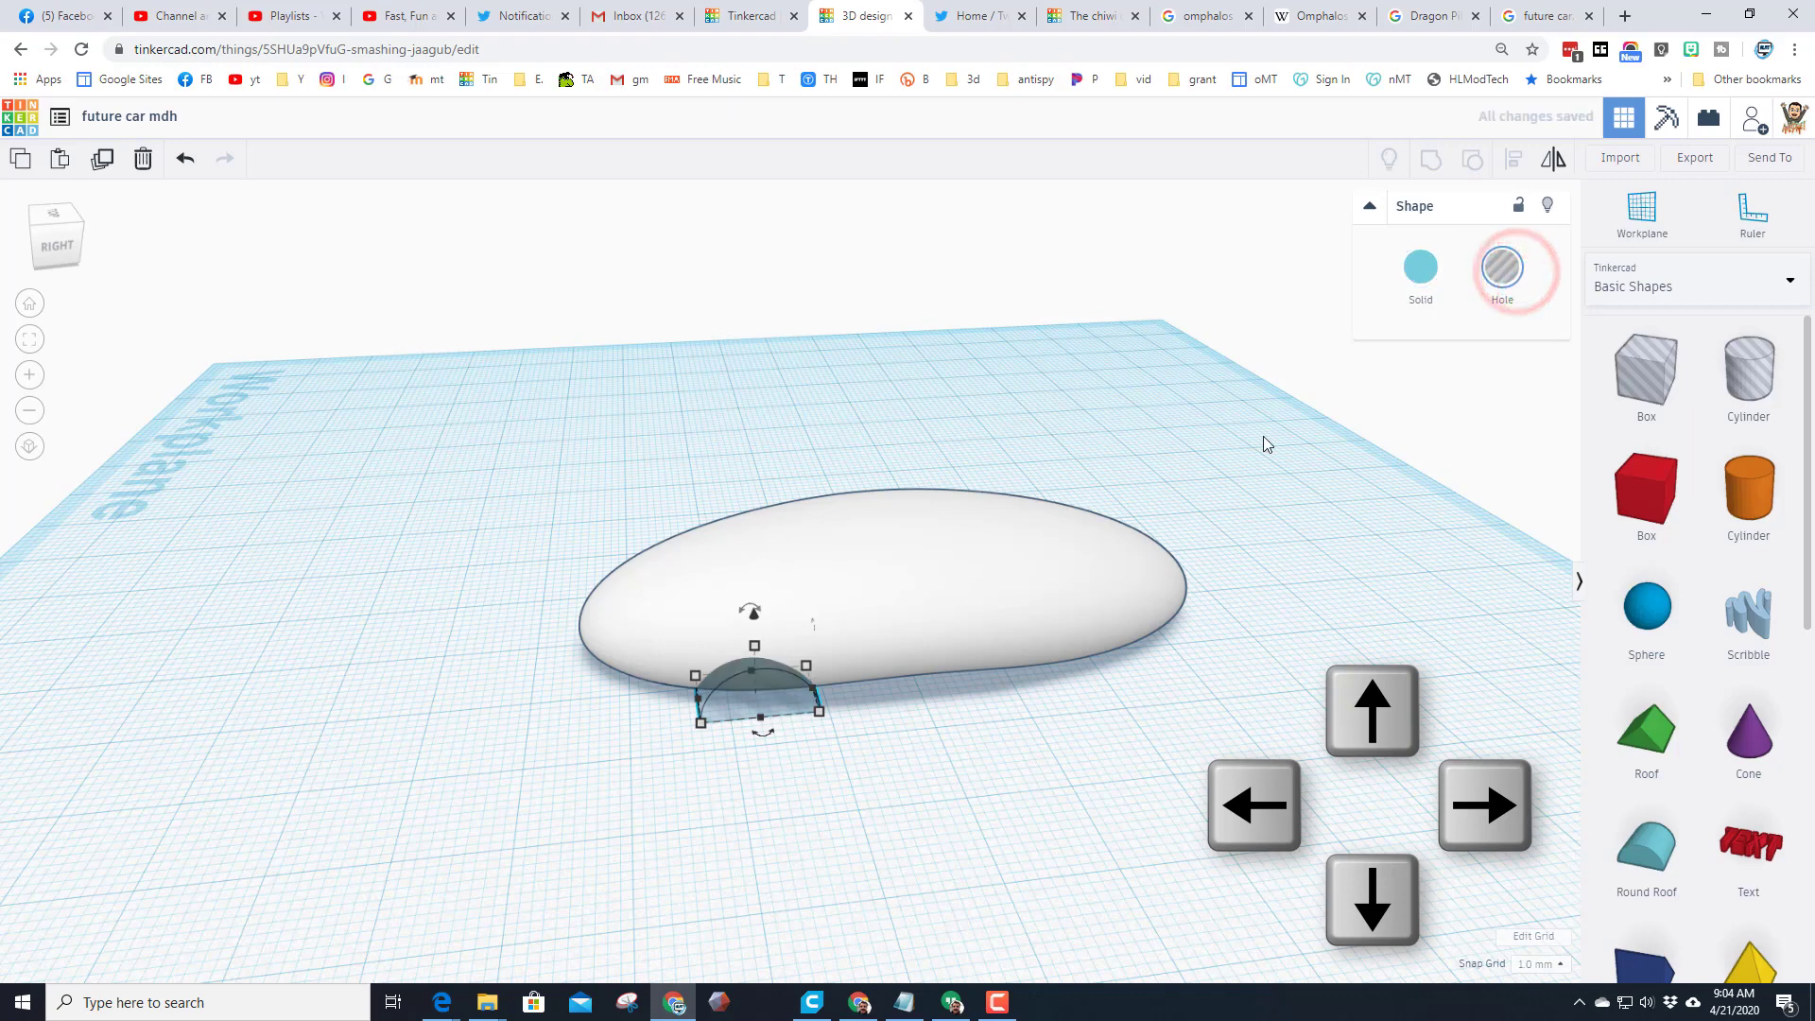
# Step: Duplicate the wheel-well hole and move the copy along the body to the matching position near the opposite end
pyautogui.hotkey('ctrl', 'd')
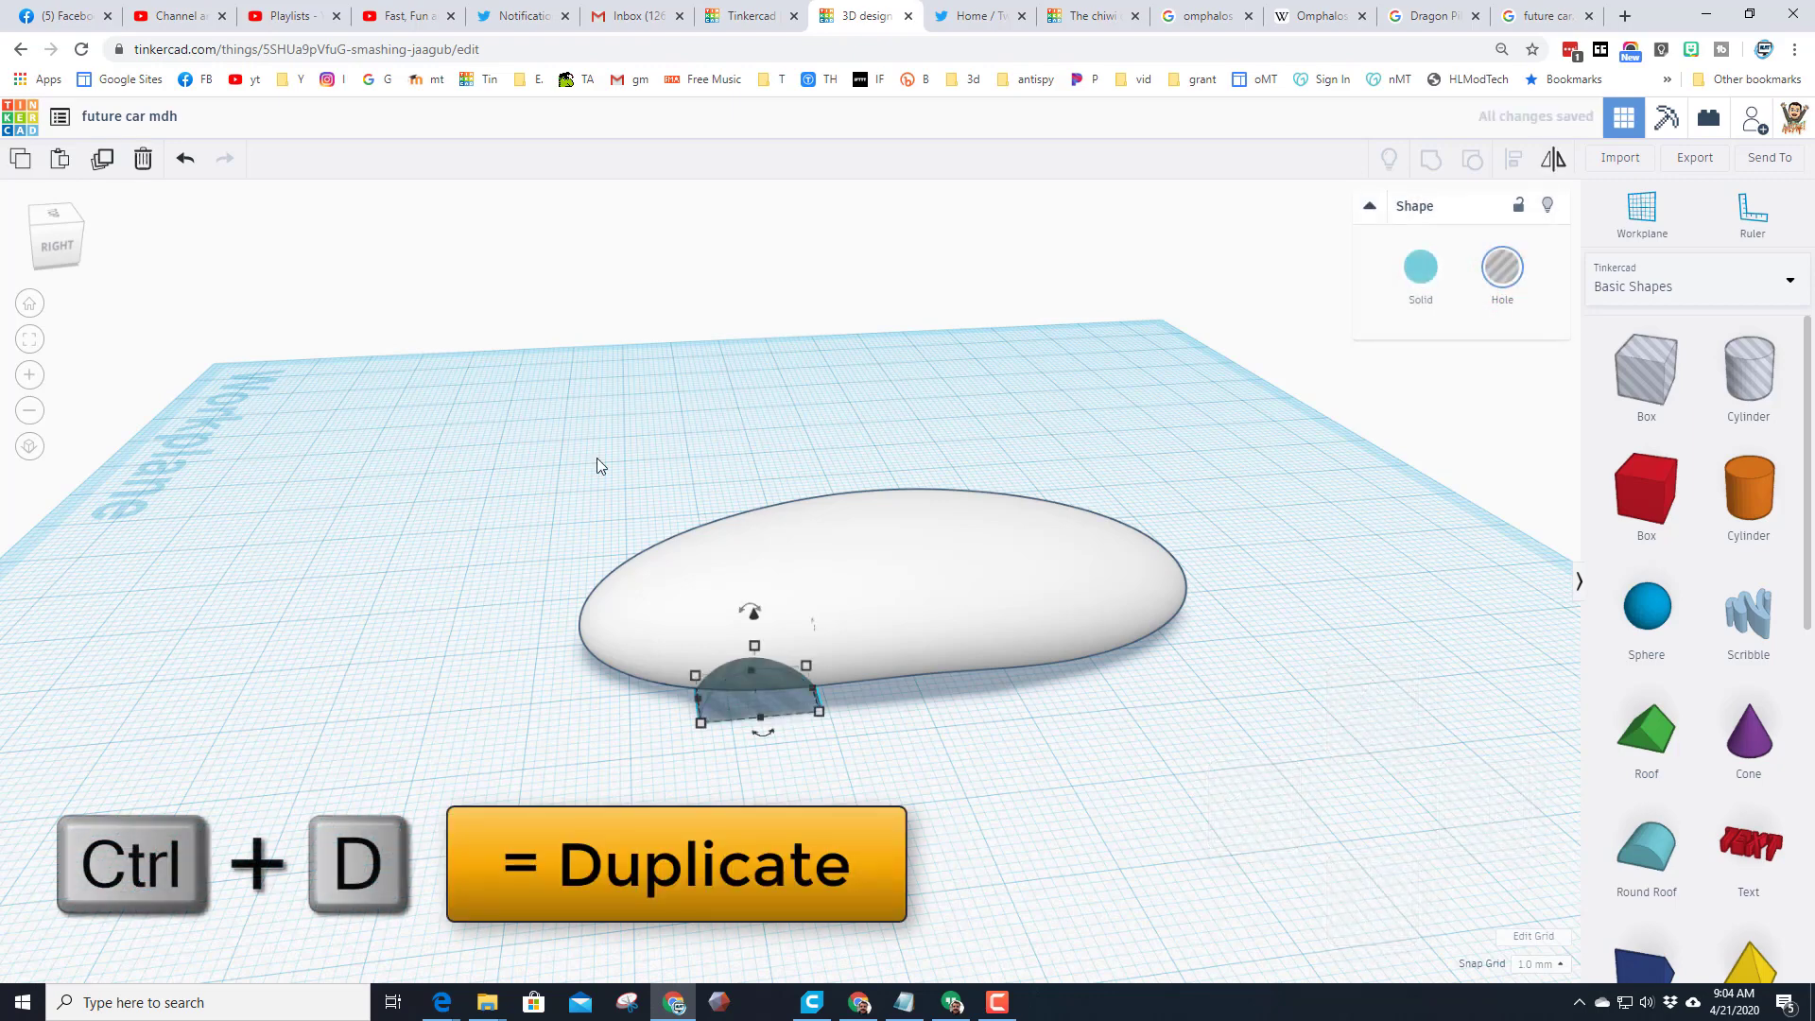
pyautogui.press('Right')
pyautogui.press('Right')
pyautogui.press('Right')
pyautogui.press('Right')
pyautogui.press('Right')
pyautogui.press('Right')
pyautogui.press('Right')
pyautogui.press('Right')
pyautogui.press('Right')
pyautogui.press('Right')
pyautogui.press('Right')
pyautogui.press('Right')
pyautogui.press('Right')
pyautogui.press('Right')
pyautogui.press('Right')
pyautogui.press('Right')
pyautogui.press('Right')
pyautogui.press('Right')
pyautogui.press('Right')
pyautogui.press('Right')
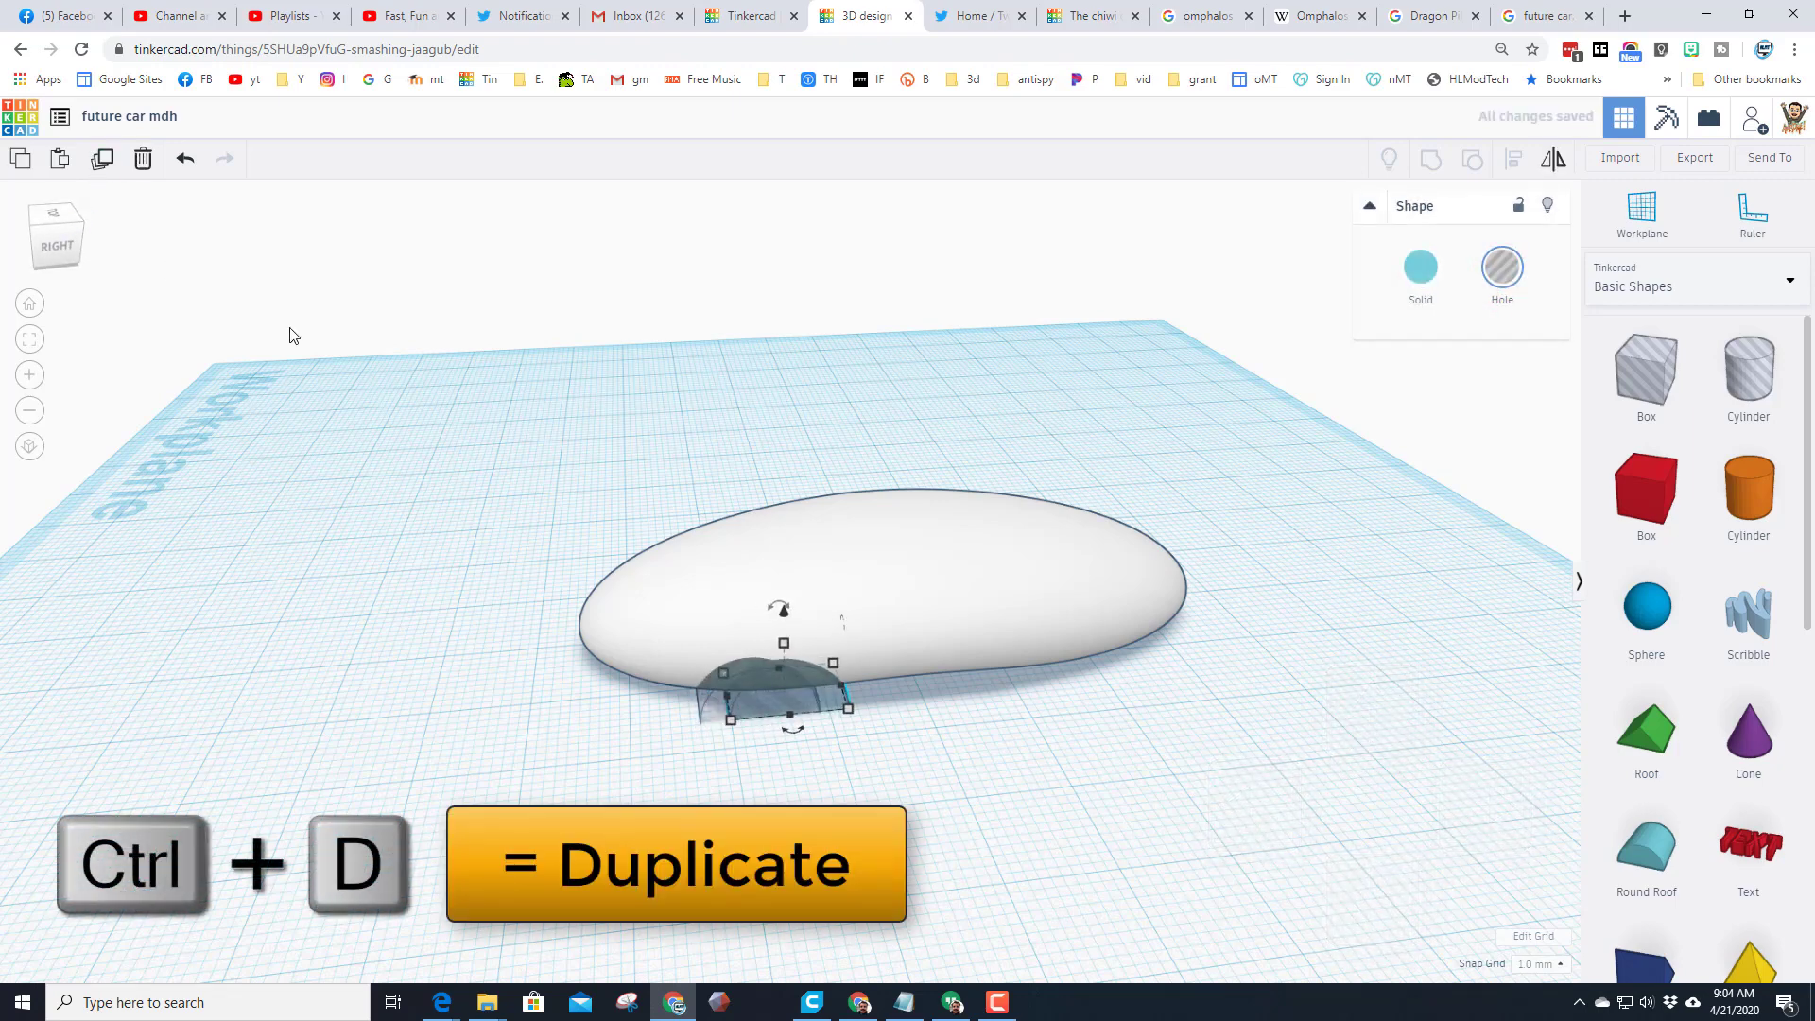
pyautogui.press('Right')
pyautogui.press('Right')
pyautogui.press('Right')
pyautogui.press('Right')
pyautogui.press('Right')
pyautogui.press('Right')
pyautogui.press('Right')
pyautogui.press('Right')
pyautogui.press('Right')
pyautogui.press('Right')
pyautogui.press('Right')
pyautogui.press('Right')
pyautogui.press('Right')
pyautogui.press('Right')
pyautogui.press('Right')
pyautogui.press('Right')
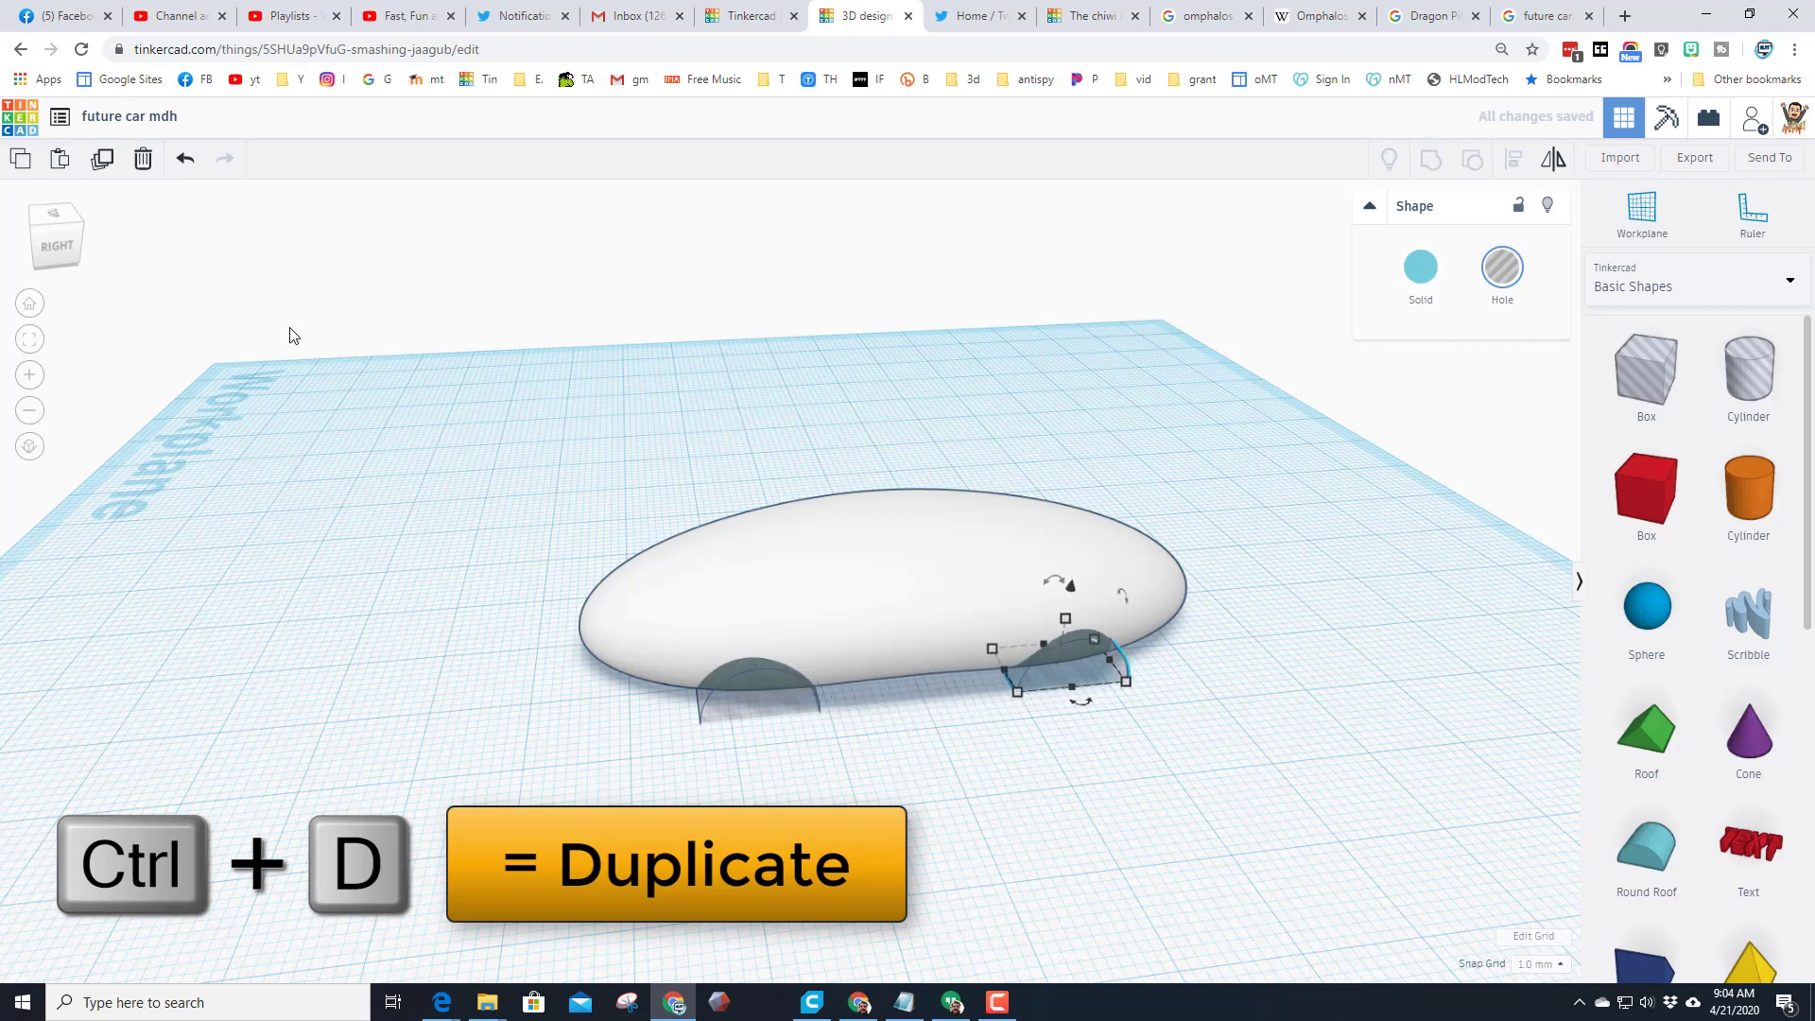
pyautogui.press('Left')
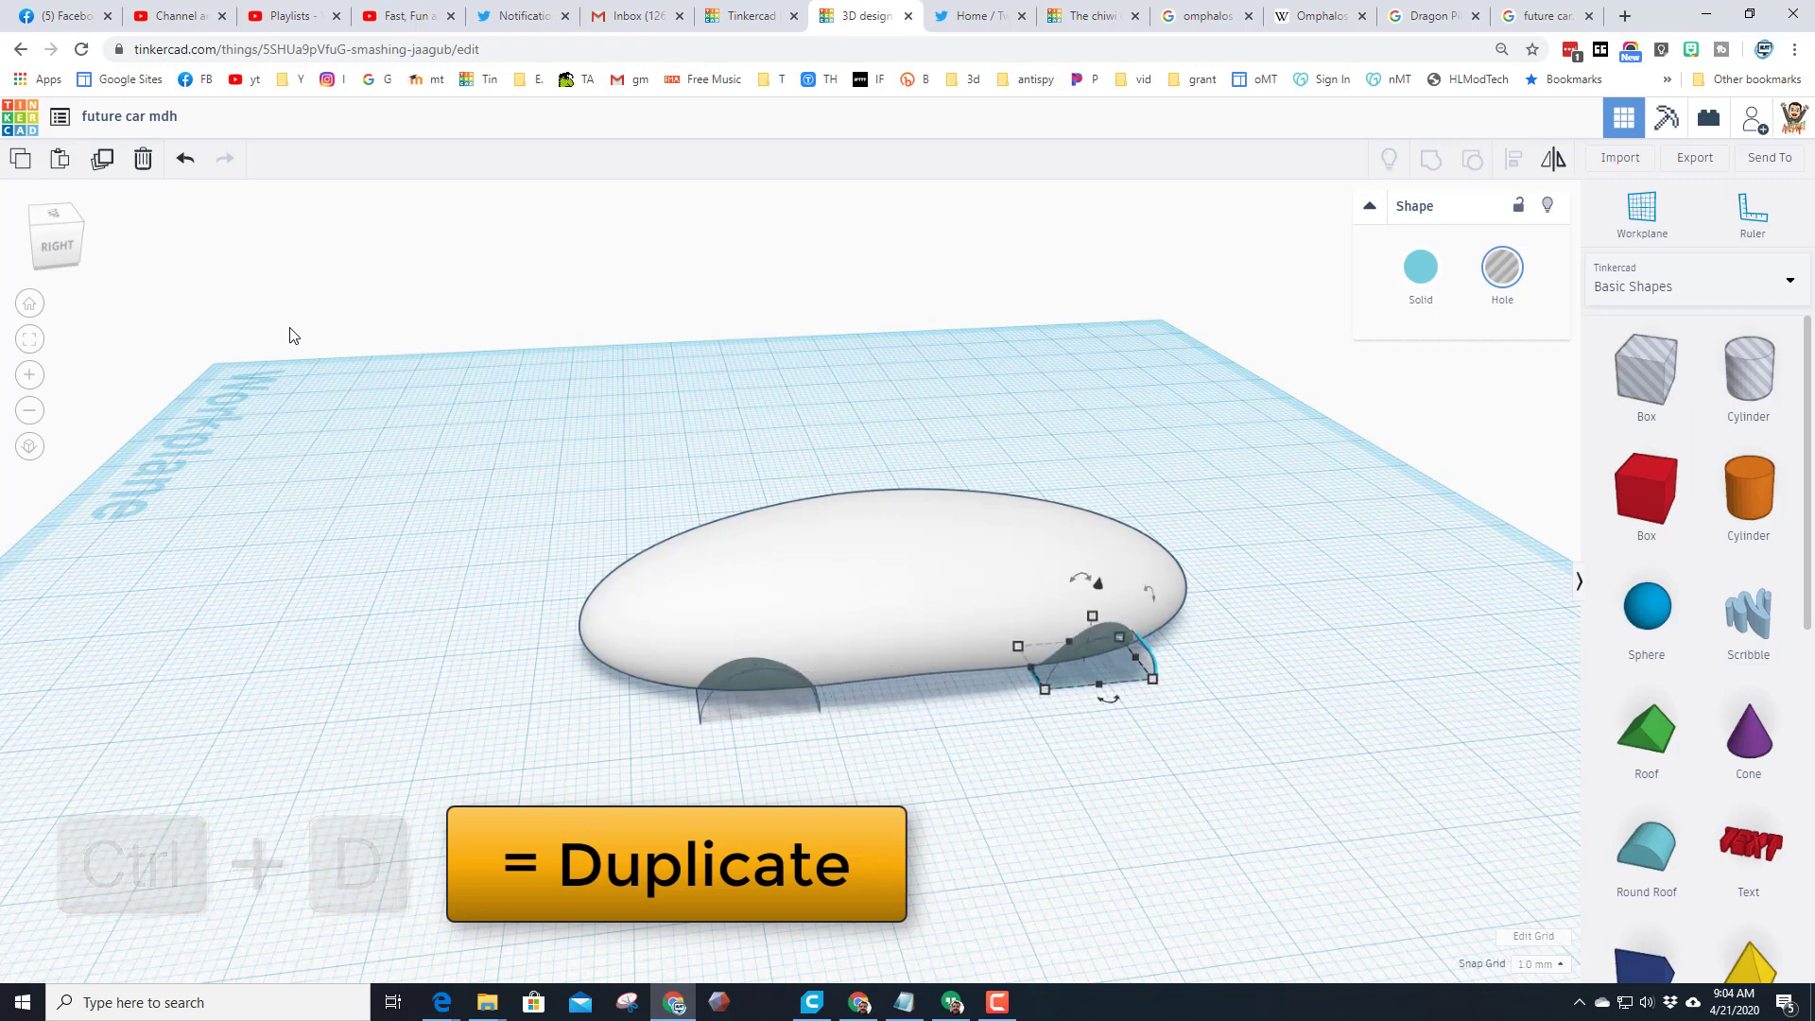
# Step: Select both wheel-well holes and group them into one hole shape
pyautogui.click(1150, 811)
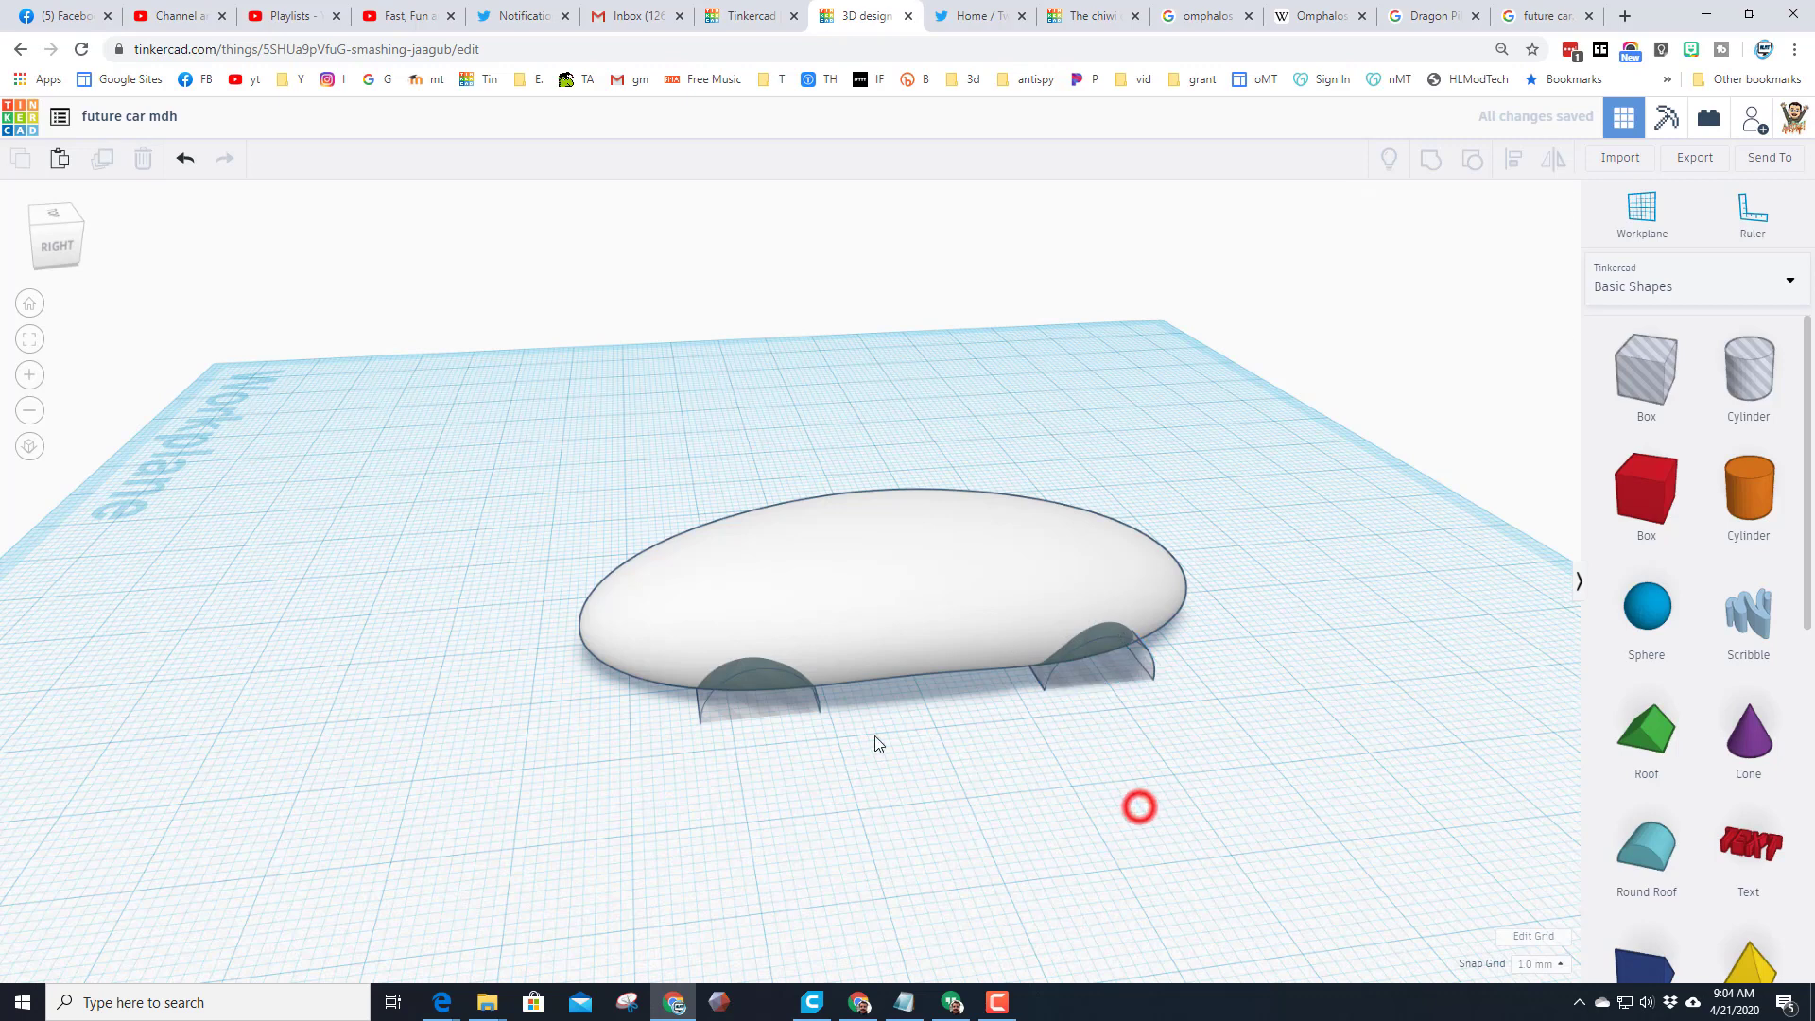
pyautogui.click(771, 705)
pyautogui.click(1119, 663)
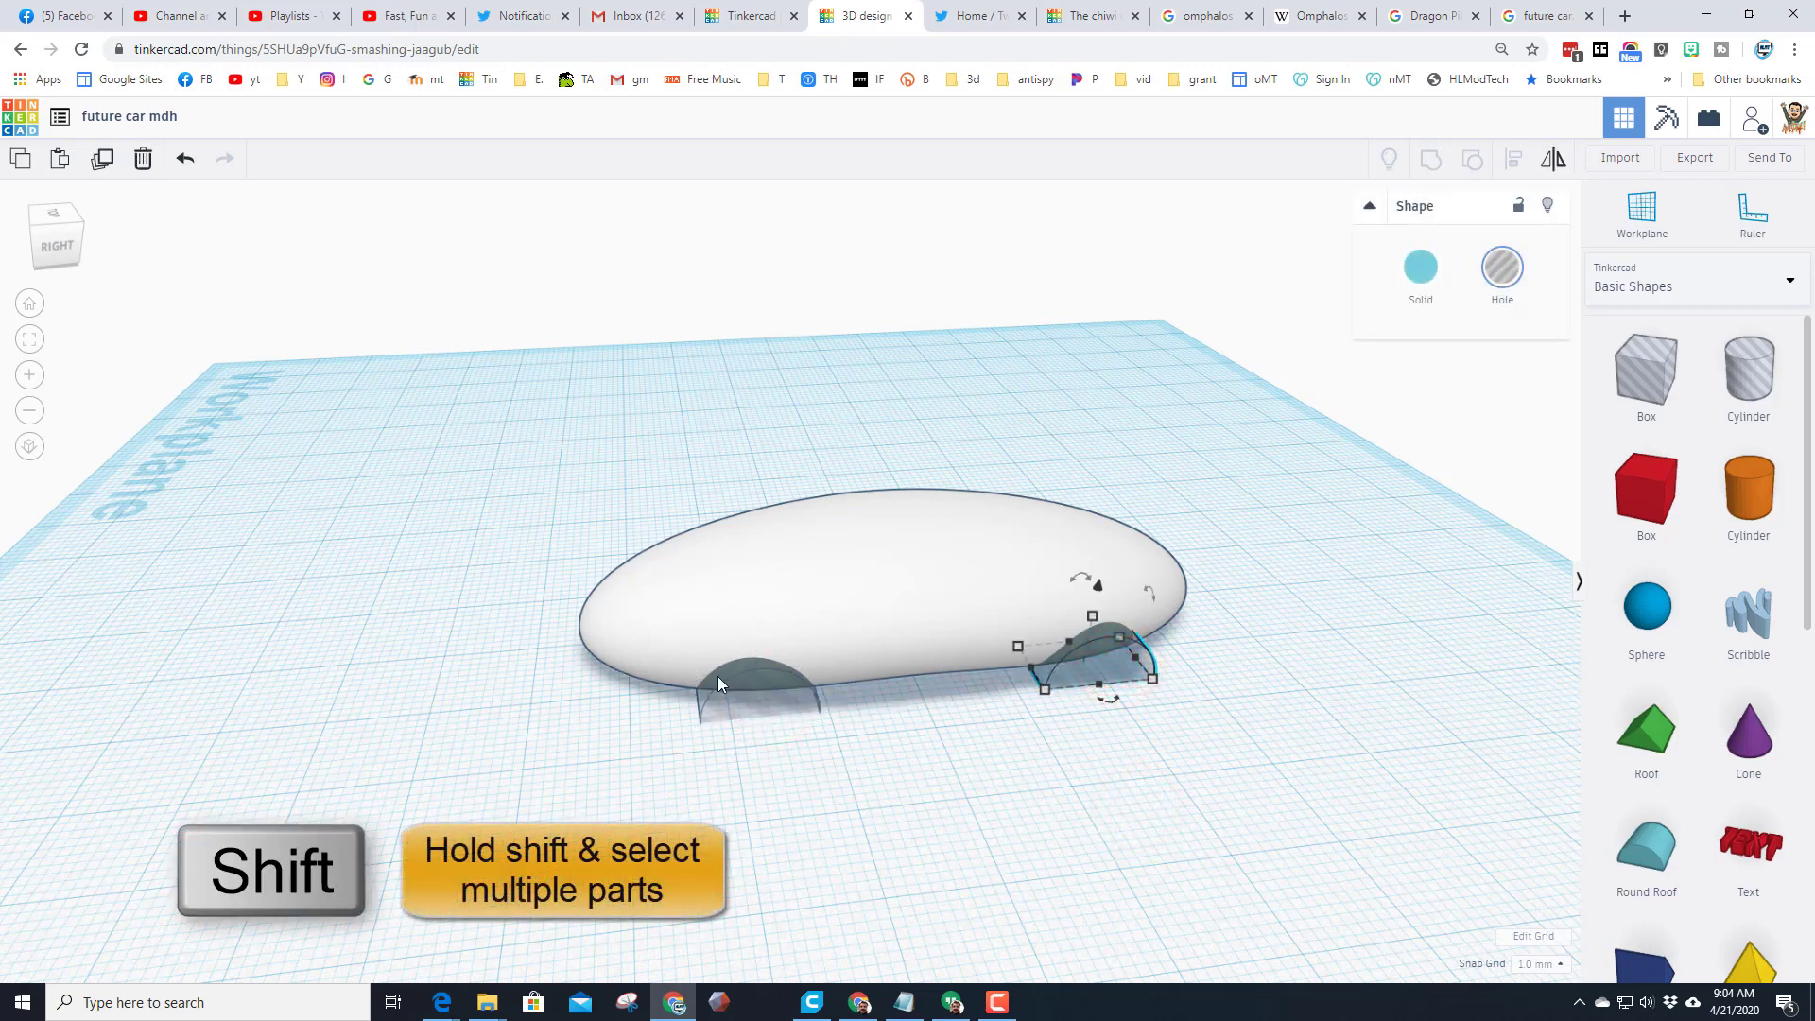
pyautogui.keyDown('shift'); pyautogui.click(739, 700); pyautogui.keyUp('shift')
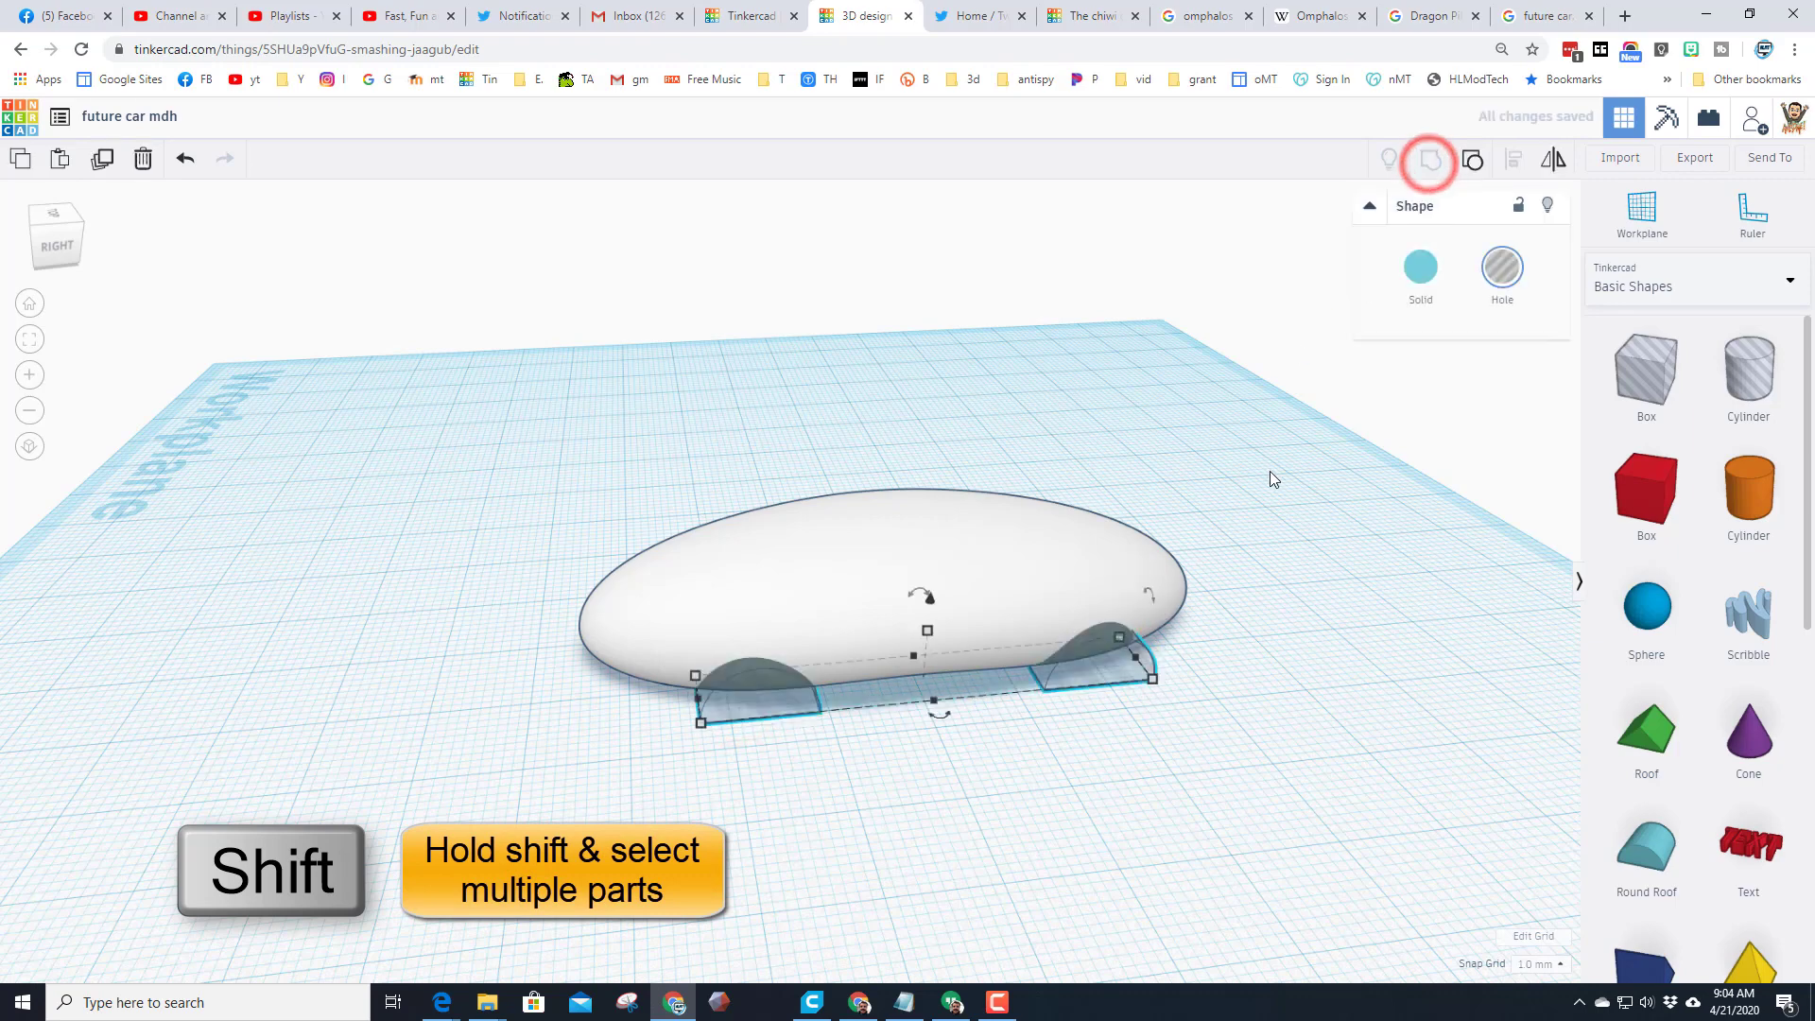
# Step: Align the grouped wheel-well holes flush with the body's side edge, using the body as the fixed reference
pyautogui.moveTo(879, 782); pyautogui.dragTo(1004, 696, button='right')
pyautogui.moveTo(684, 377); pyautogui.dragTo(1043, 785)
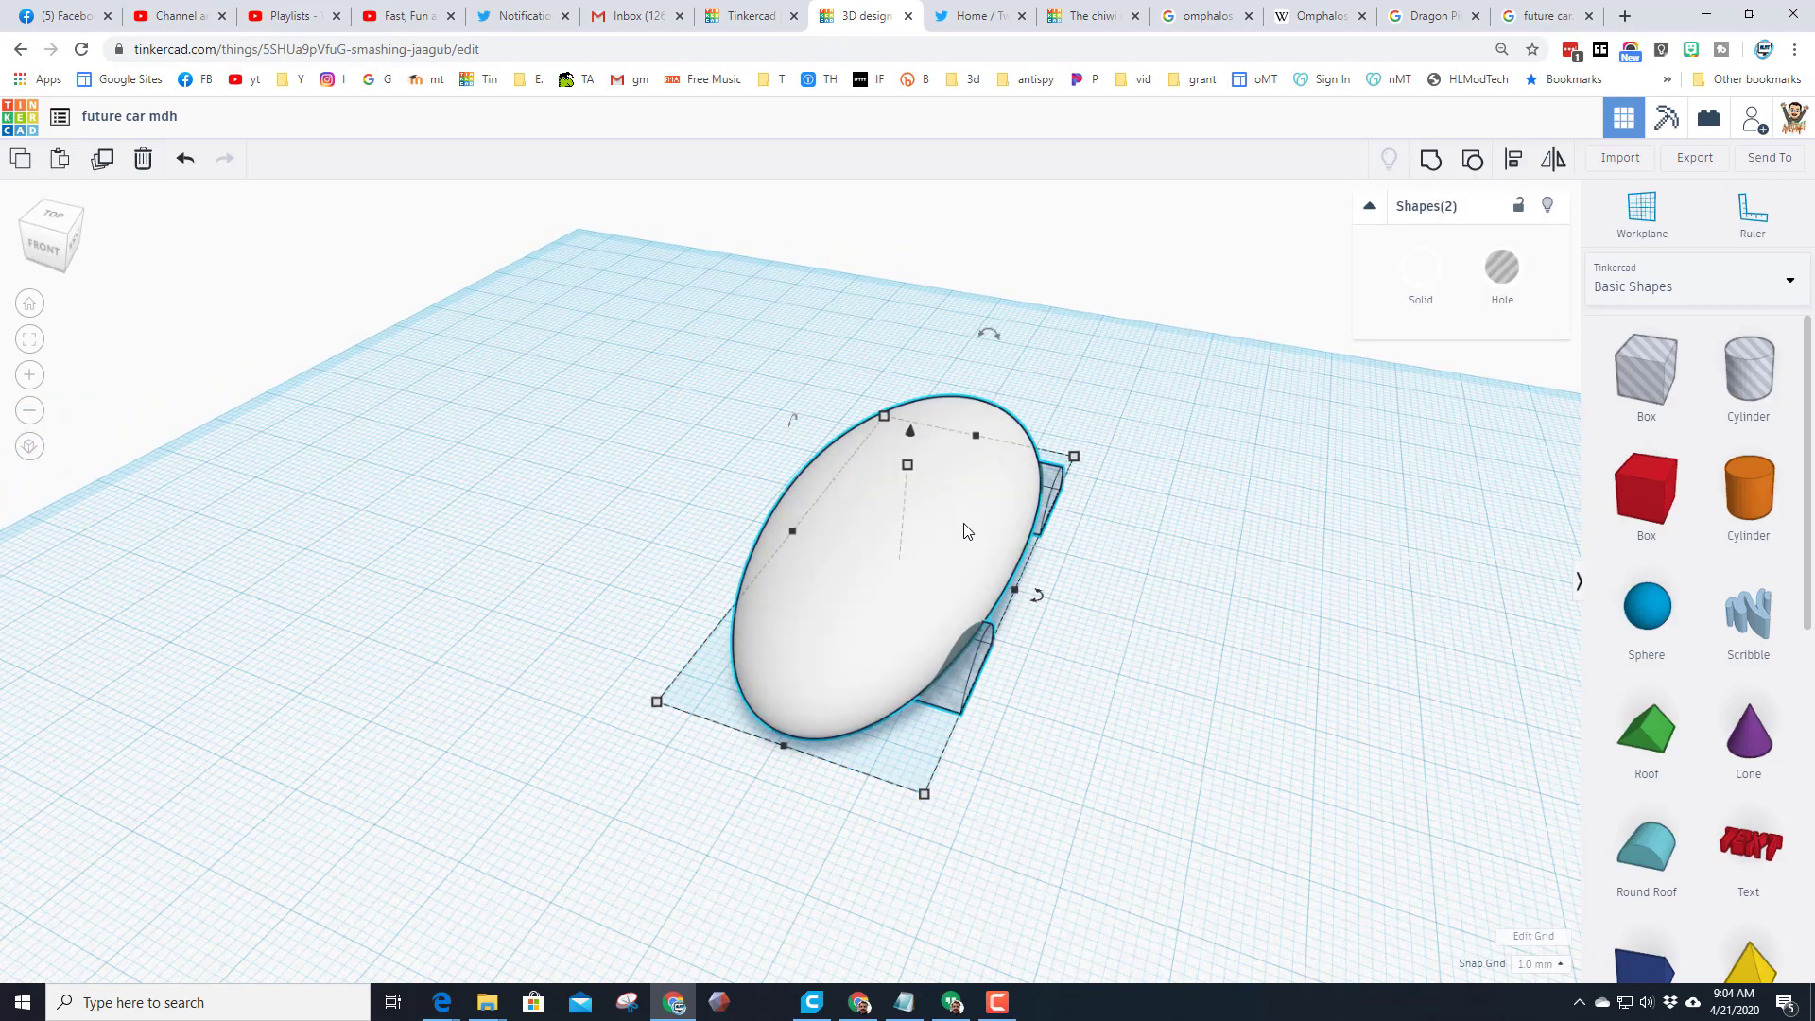
pyautogui.click(1512, 158)
pyautogui.click(899, 510)
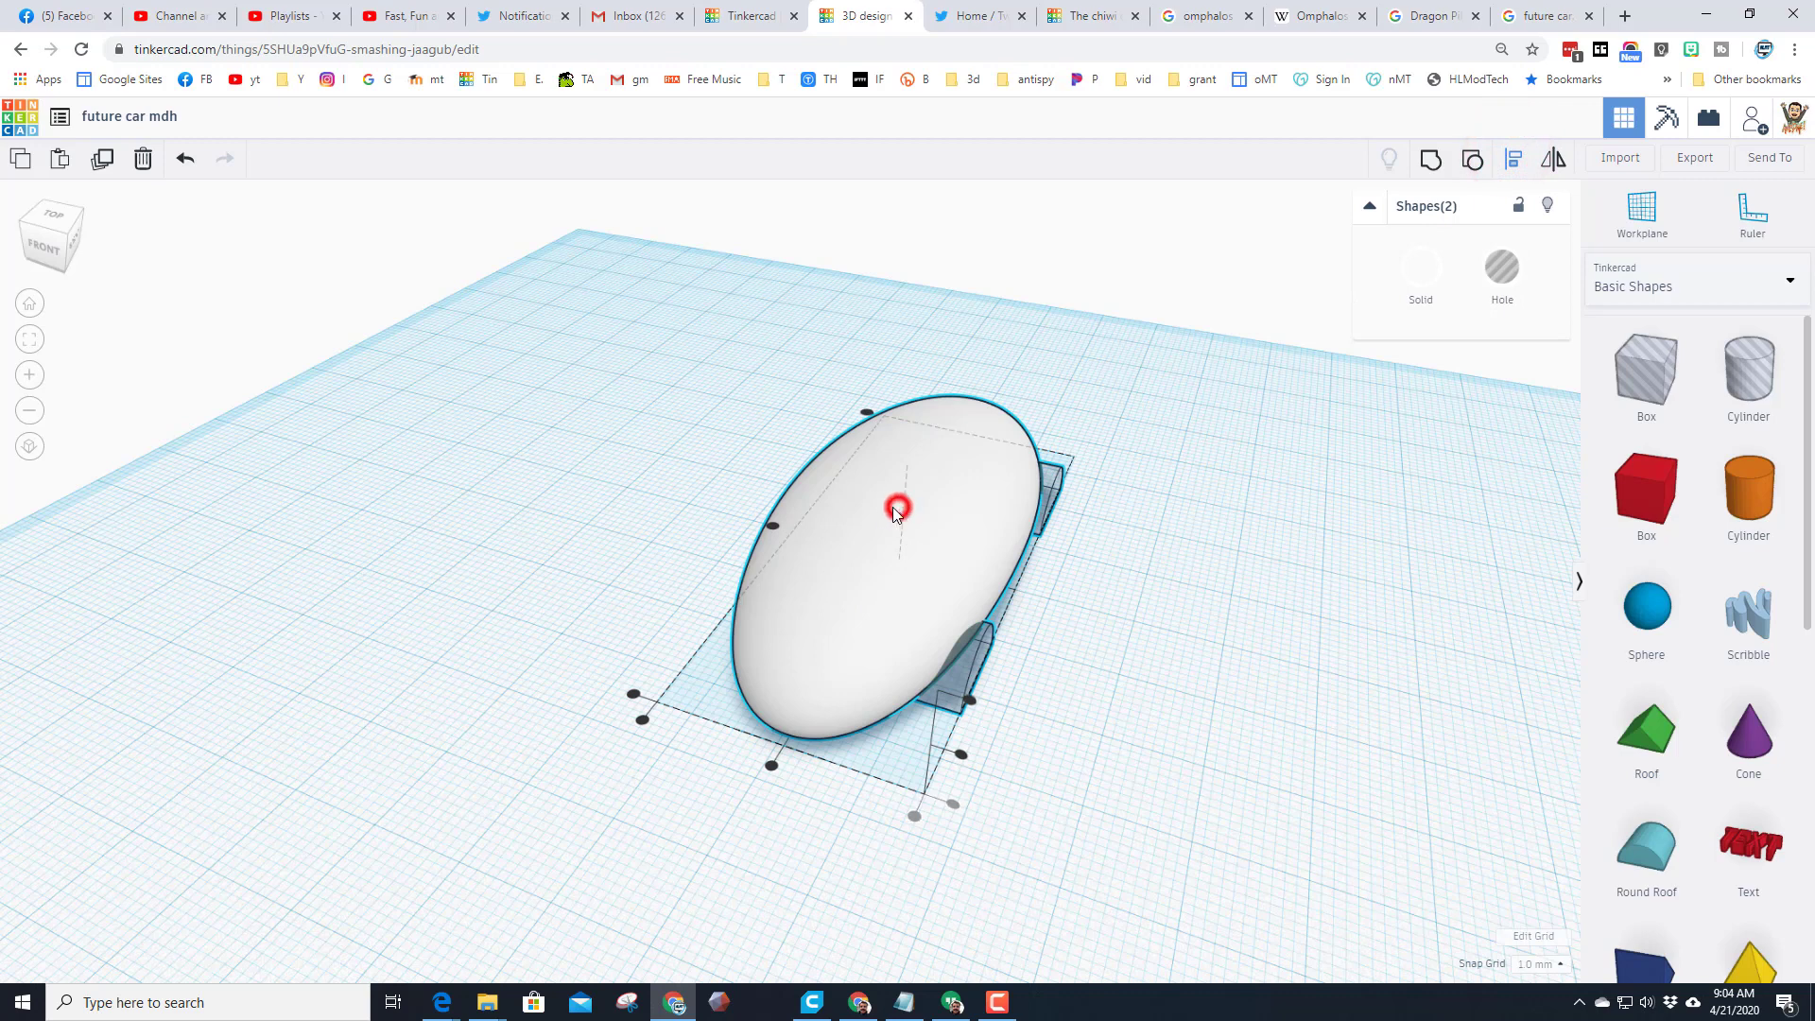
pyautogui.click(915, 816)
pyautogui.click(962, 796)
# Step: Duplicate the grouped wheel-well holes and nudge the copy across the body to just outside its opposite side
pyautogui.click(951, 691)
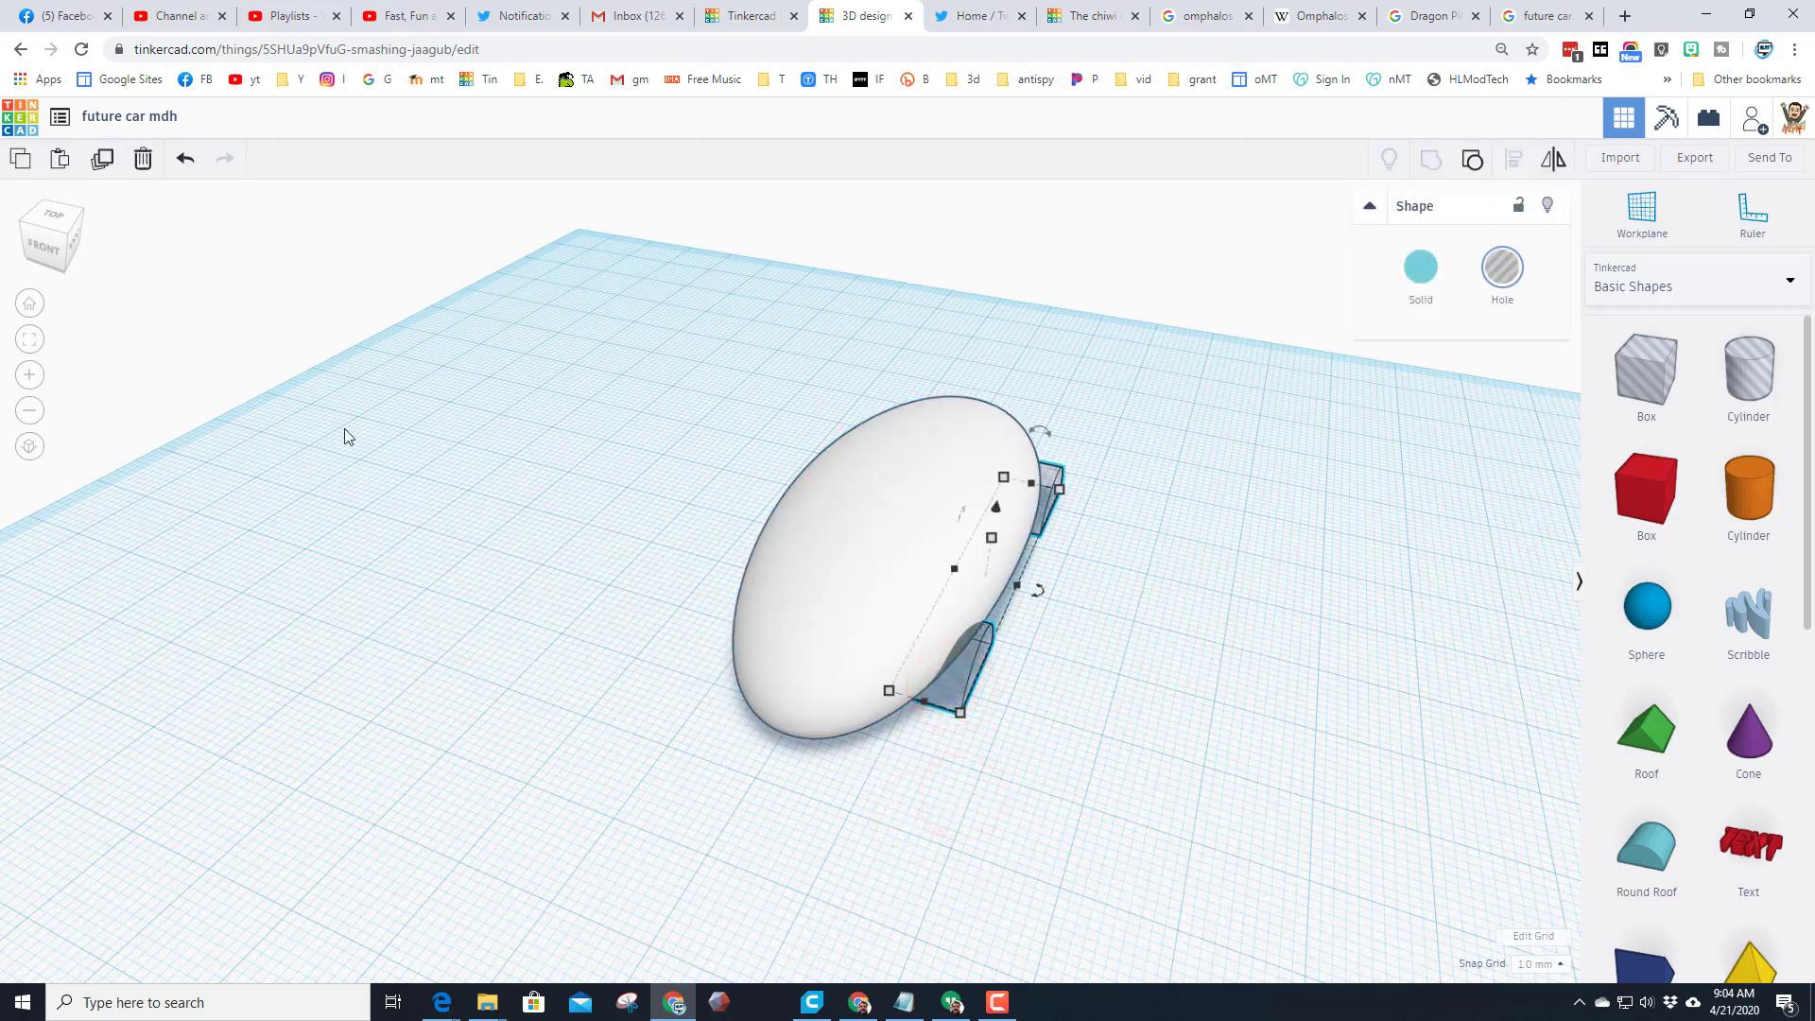
pyautogui.click(103, 160)
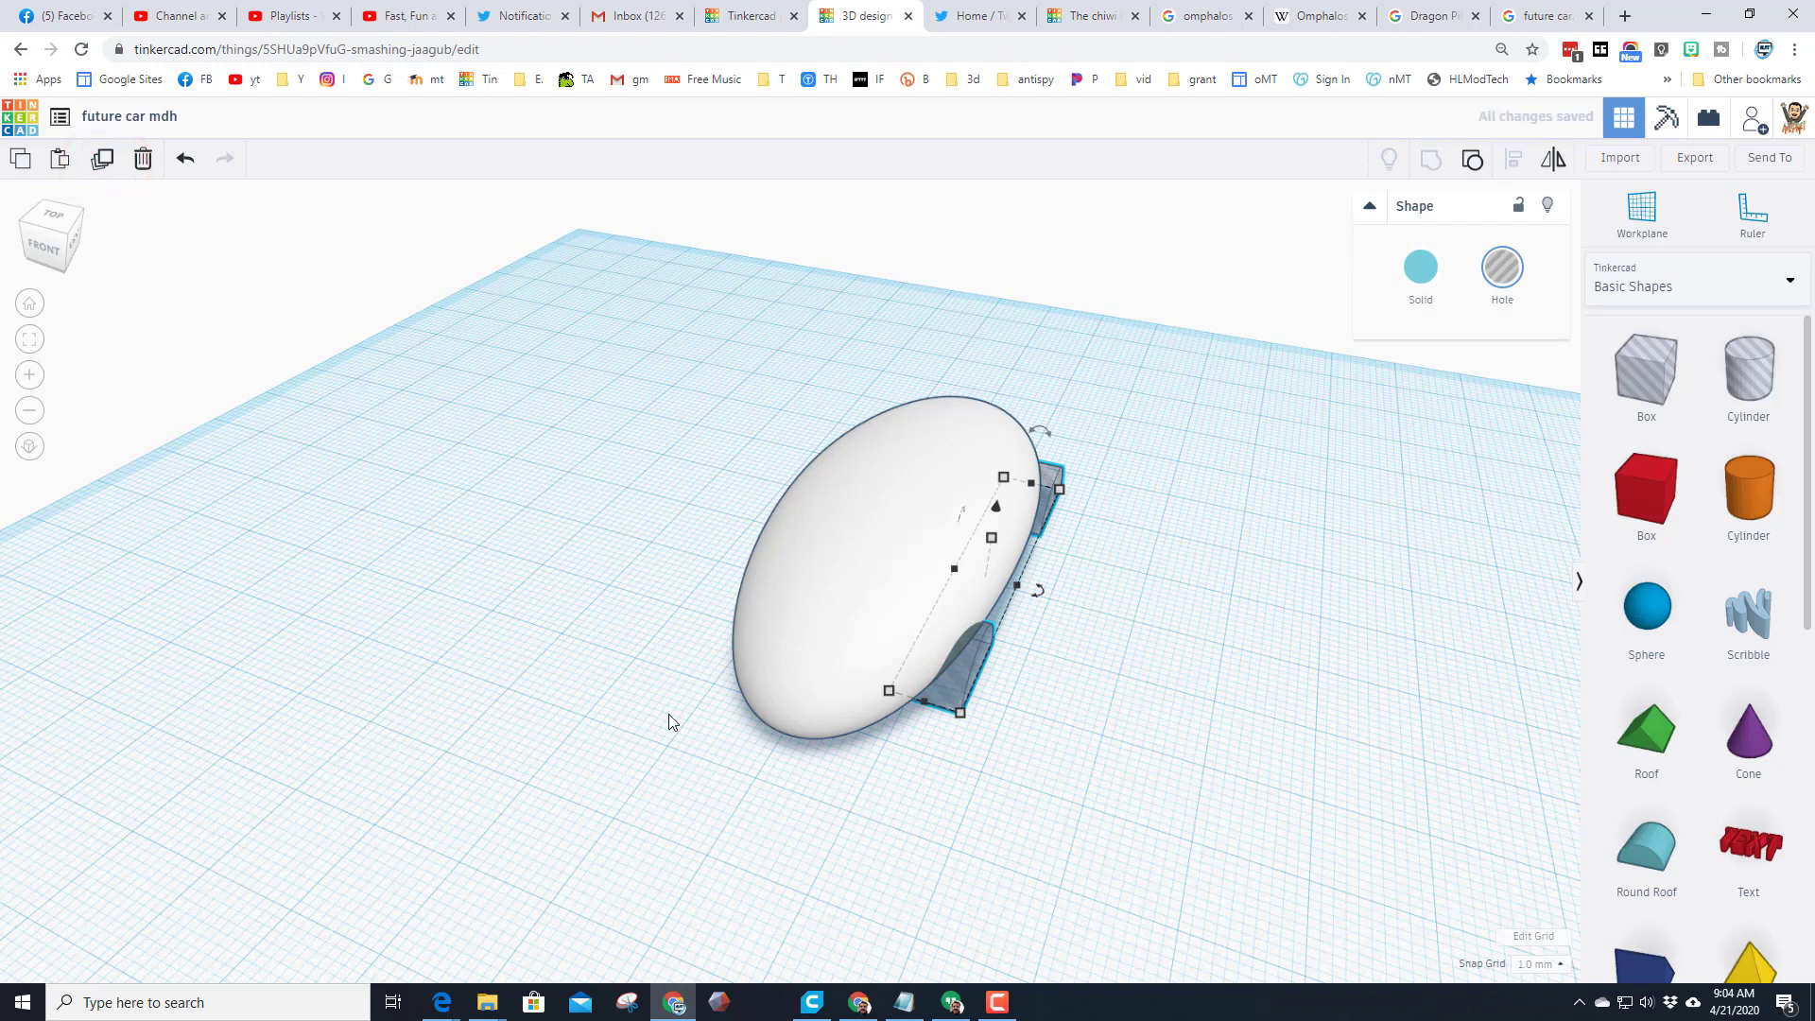
pyautogui.press('Left')
pyautogui.press('Left')
pyautogui.press('Left')
pyautogui.press('Left')
pyautogui.press('Left')
pyautogui.press('Left')
pyautogui.press('Left')
pyautogui.press('Left')
pyautogui.press('Left')
pyautogui.press('Left')
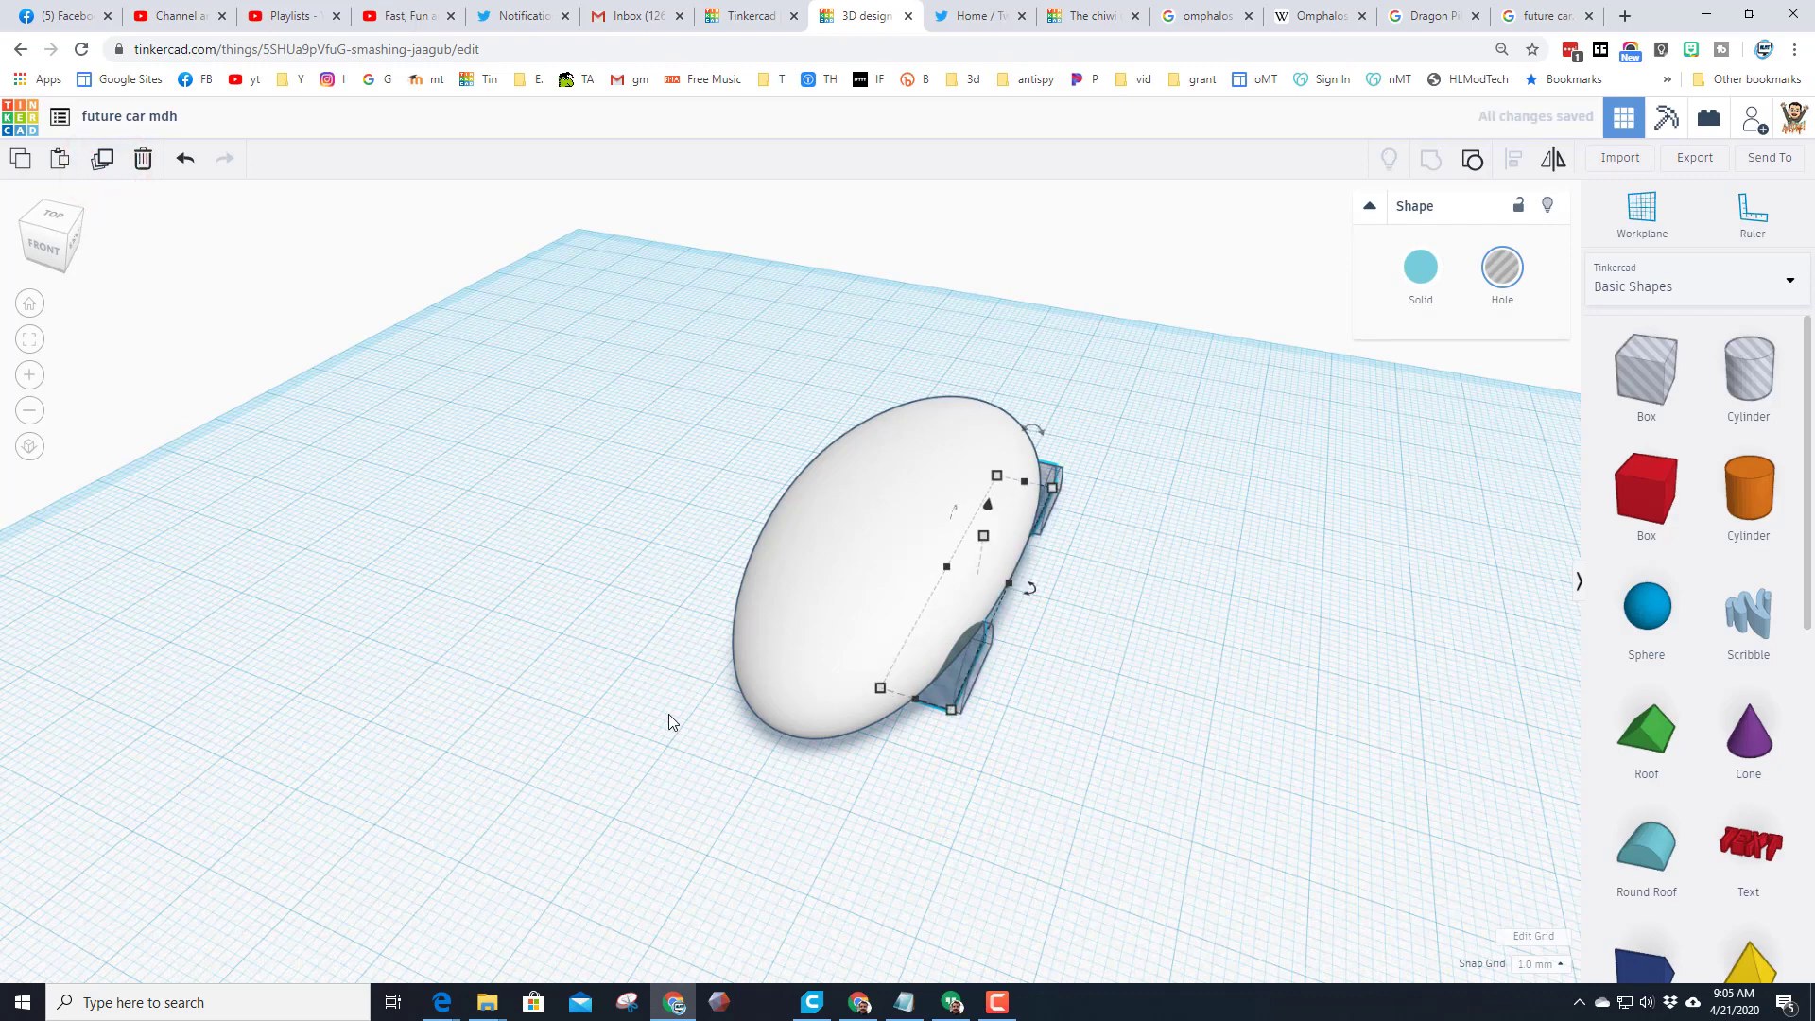
pyautogui.press('Left')
pyautogui.press('Left')
# Step: Align the copied wheel-well holes flush with the body's opposite side edge, using the body as the fixed reference
pyautogui.moveTo(389, 608); pyautogui.dragTo(514, 520, button='right')
pyautogui.click(514, 520)
pyautogui.moveTo(575, 311); pyautogui.dragTo(834, 698)
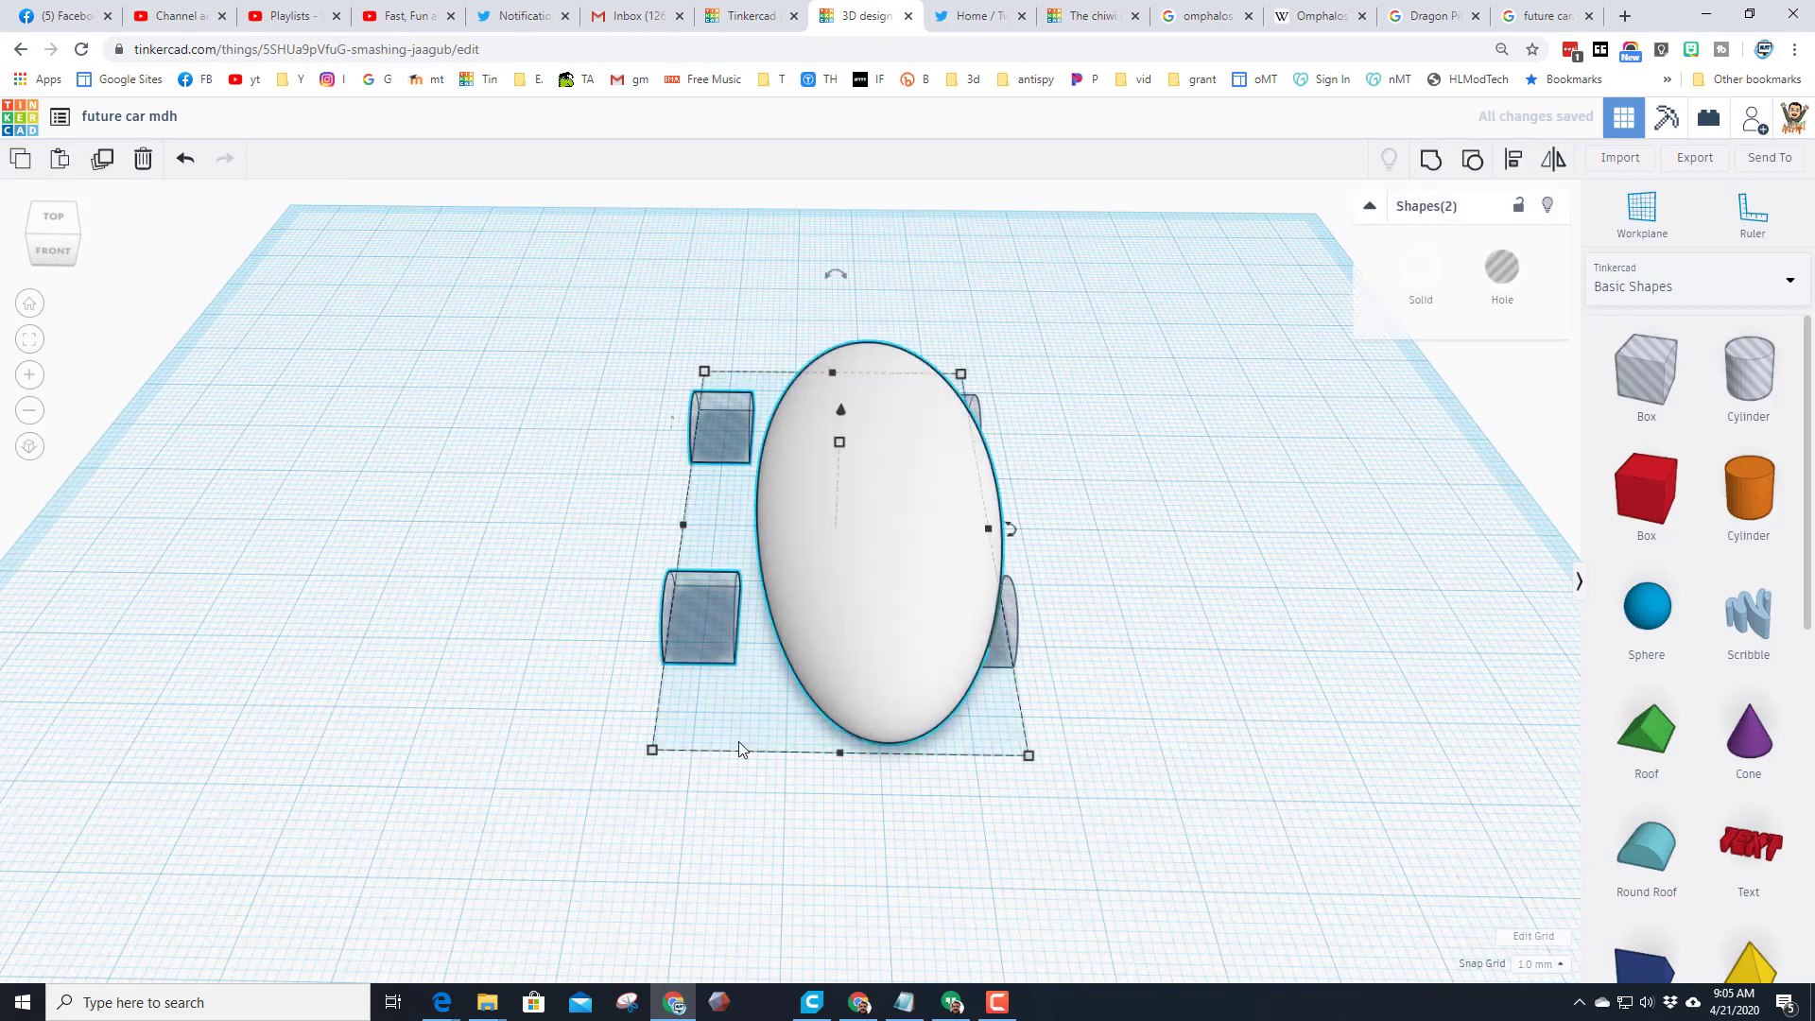
pyautogui.click(1510, 160)
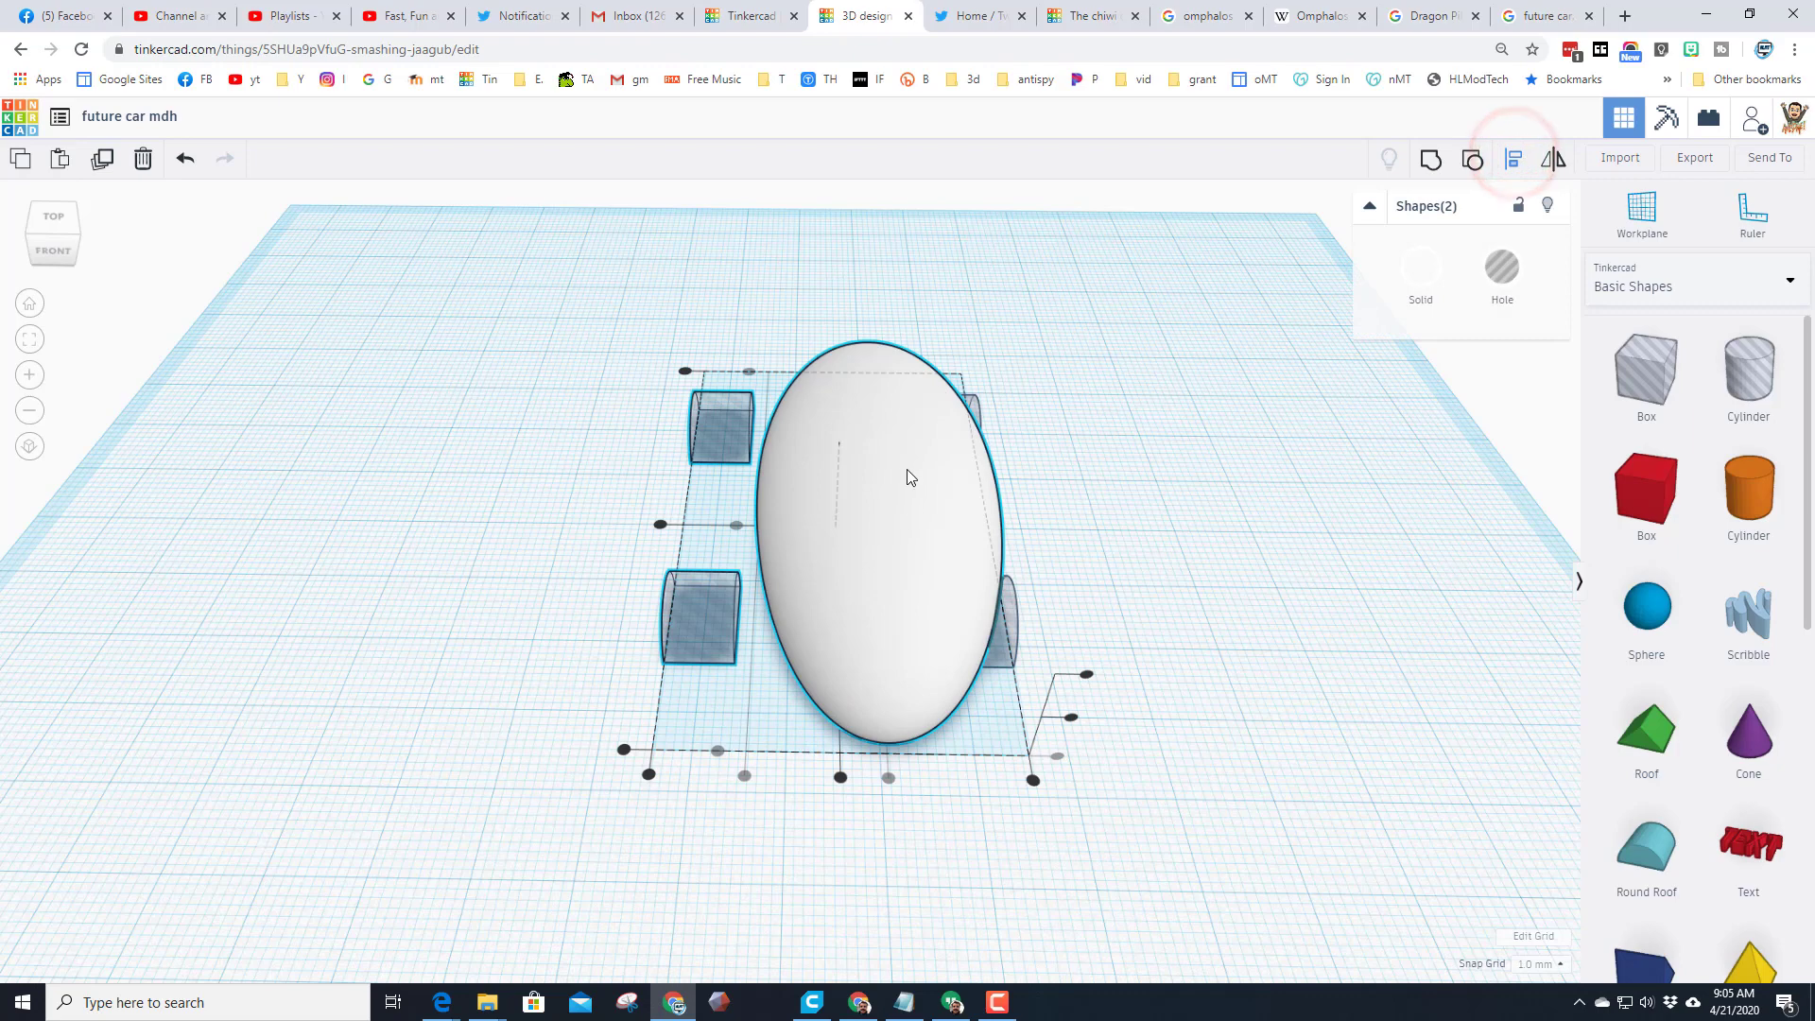
pyautogui.click(884, 513)
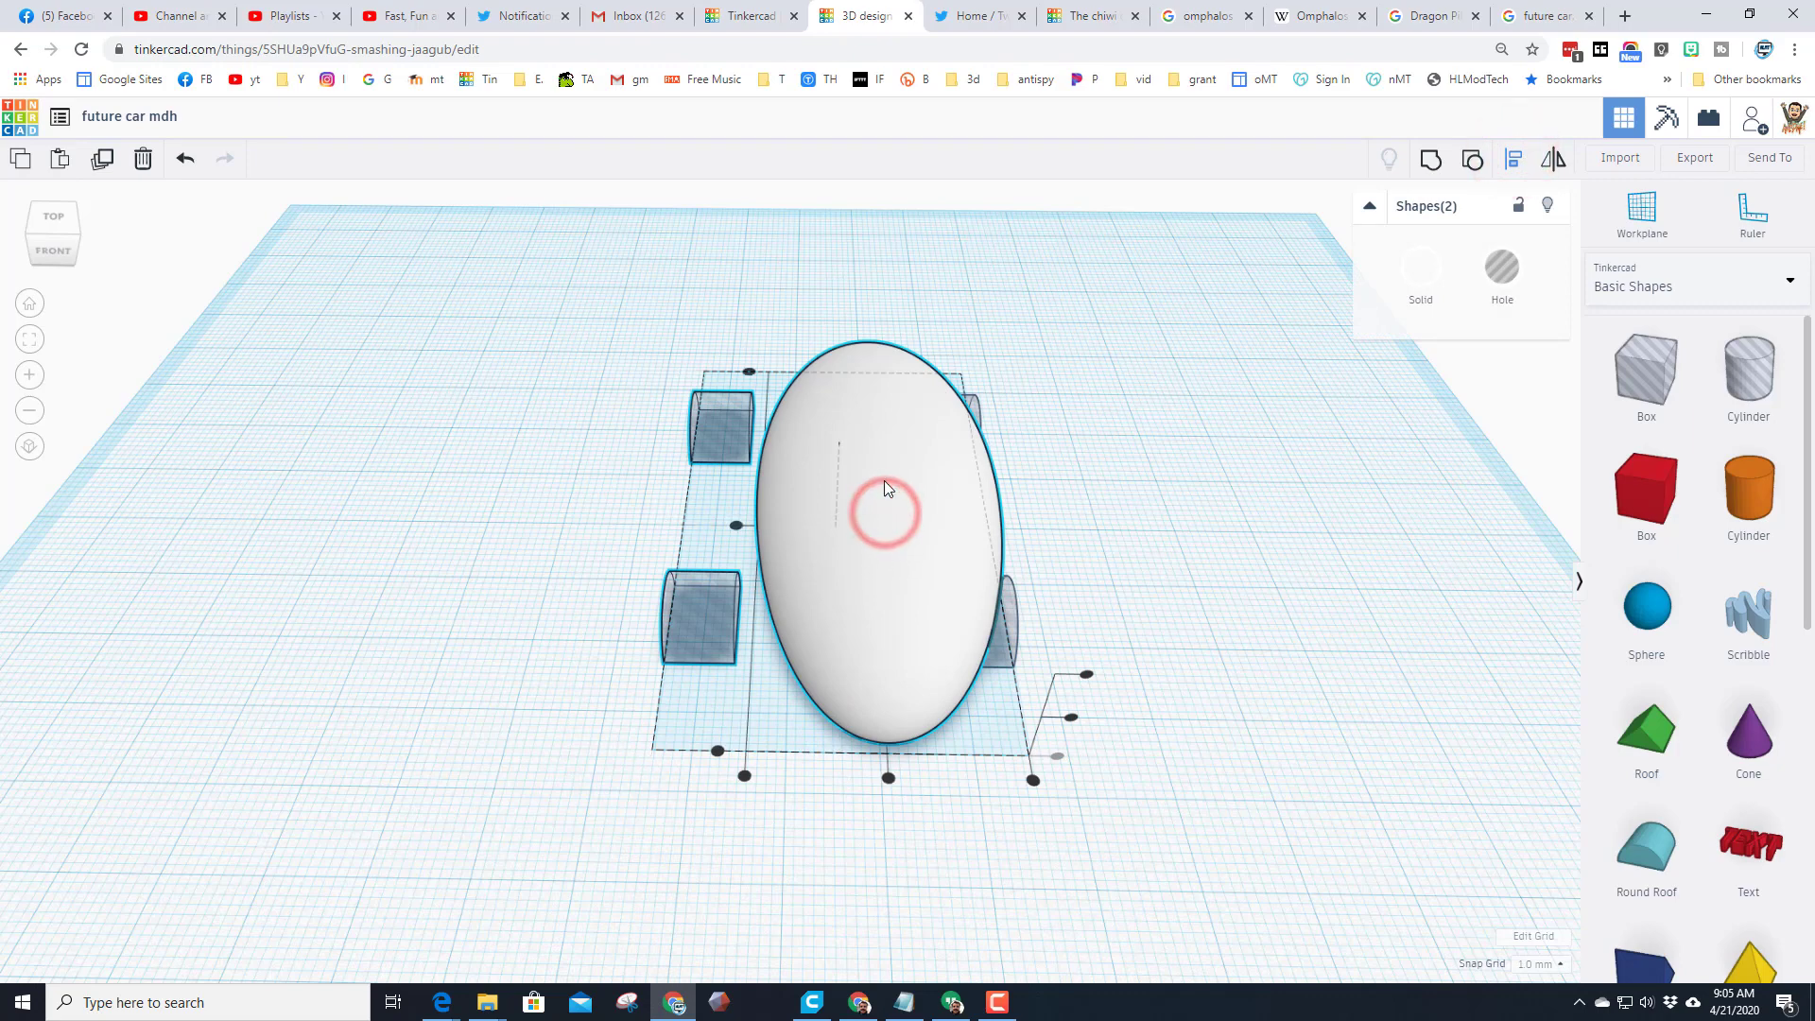
pyautogui.click(744, 775)
pyautogui.moveTo(744, 775); pyautogui.dragTo(1175, 719, button='right')
pyautogui.click(670, 813)
# Step: Select the body and both pairs of wheel-well holes and group them to cut the four wheel wells
pyautogui.moveTo(670, 812); pyautogui.dragTo(1414, 567, button='right')
pyautogui.moveTo(1312, 466); pyautogui.dragTo(1243, 599, button='right')
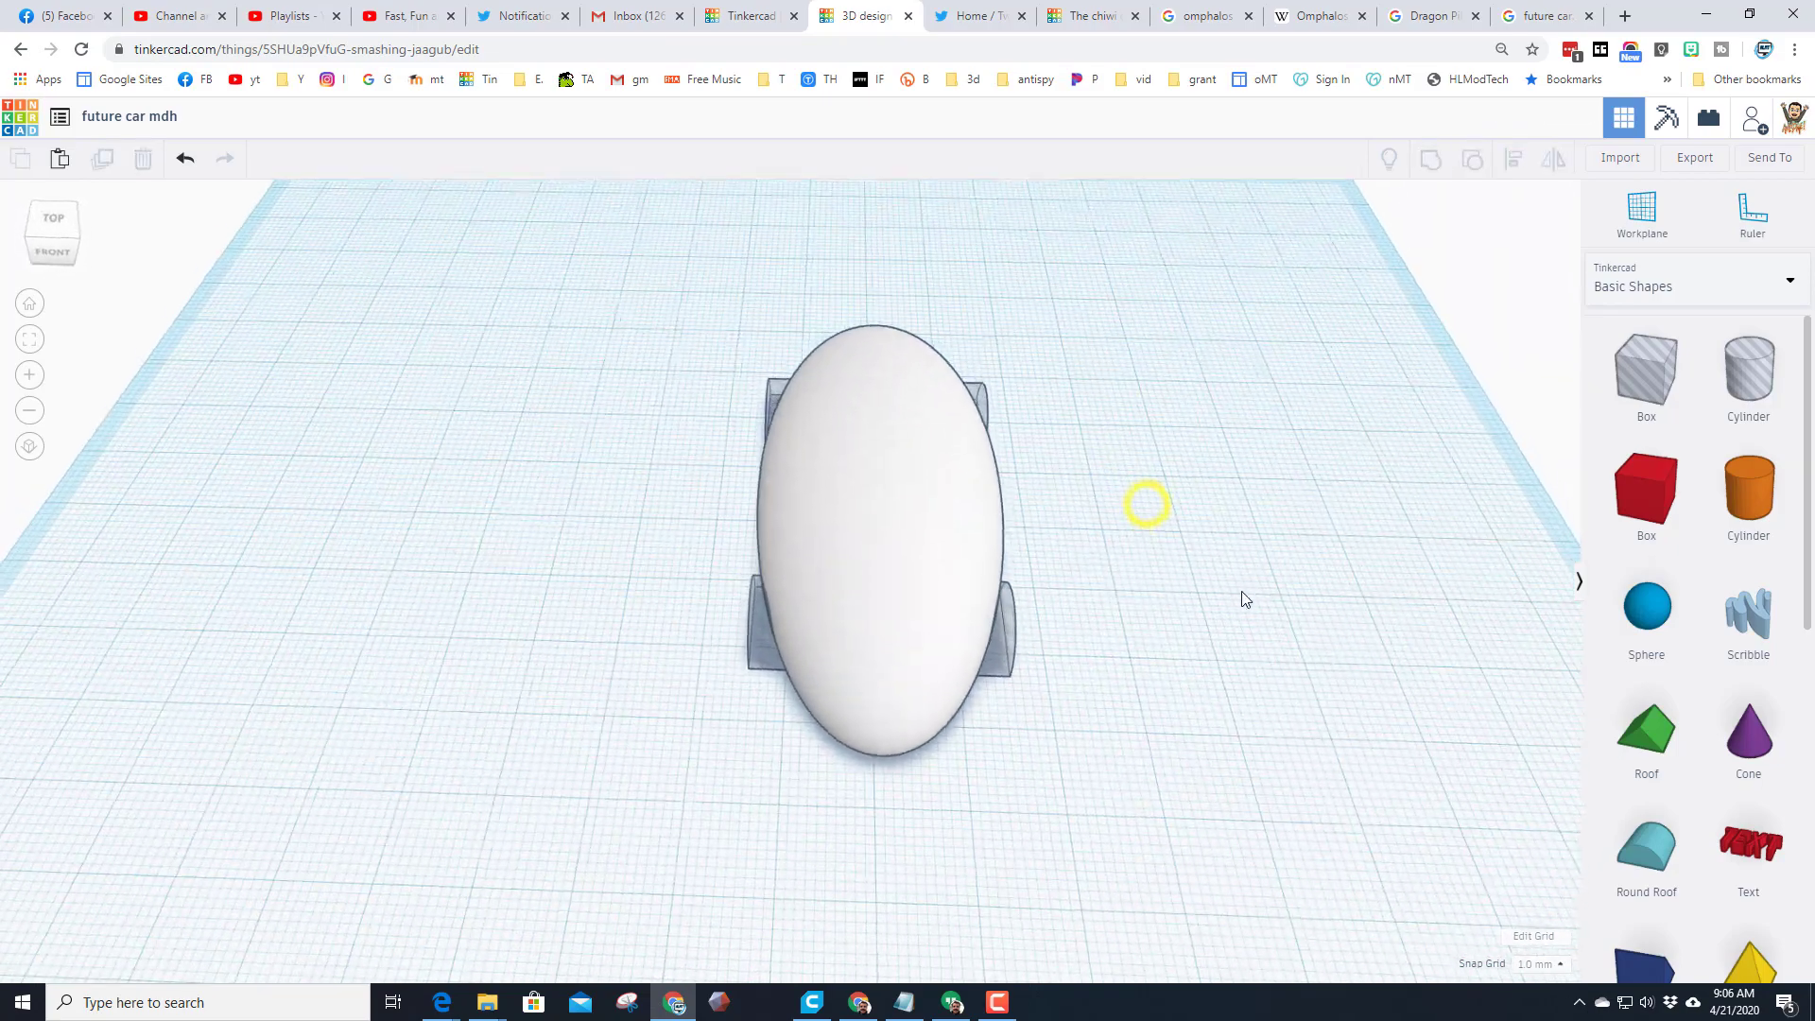
pyautogui.moveTo(649, 333); pyautogui.dragTo(1119, 758)
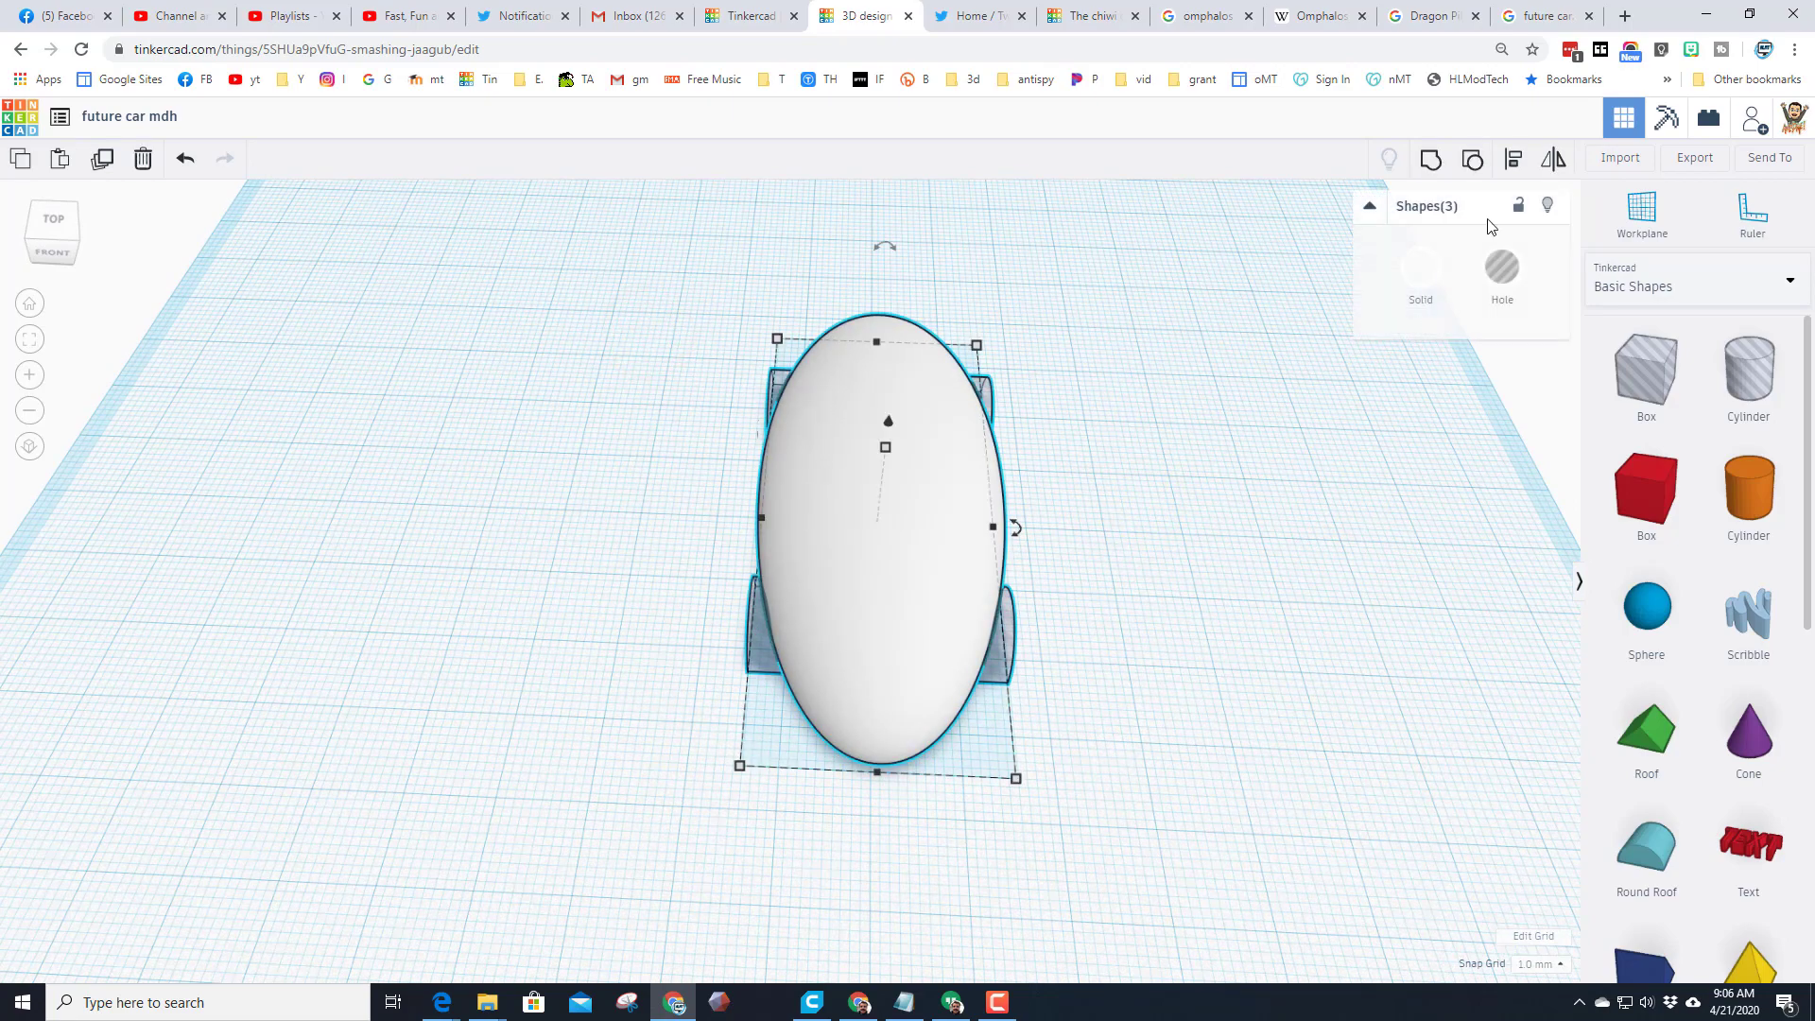
pyautogui.click(1428, 163)
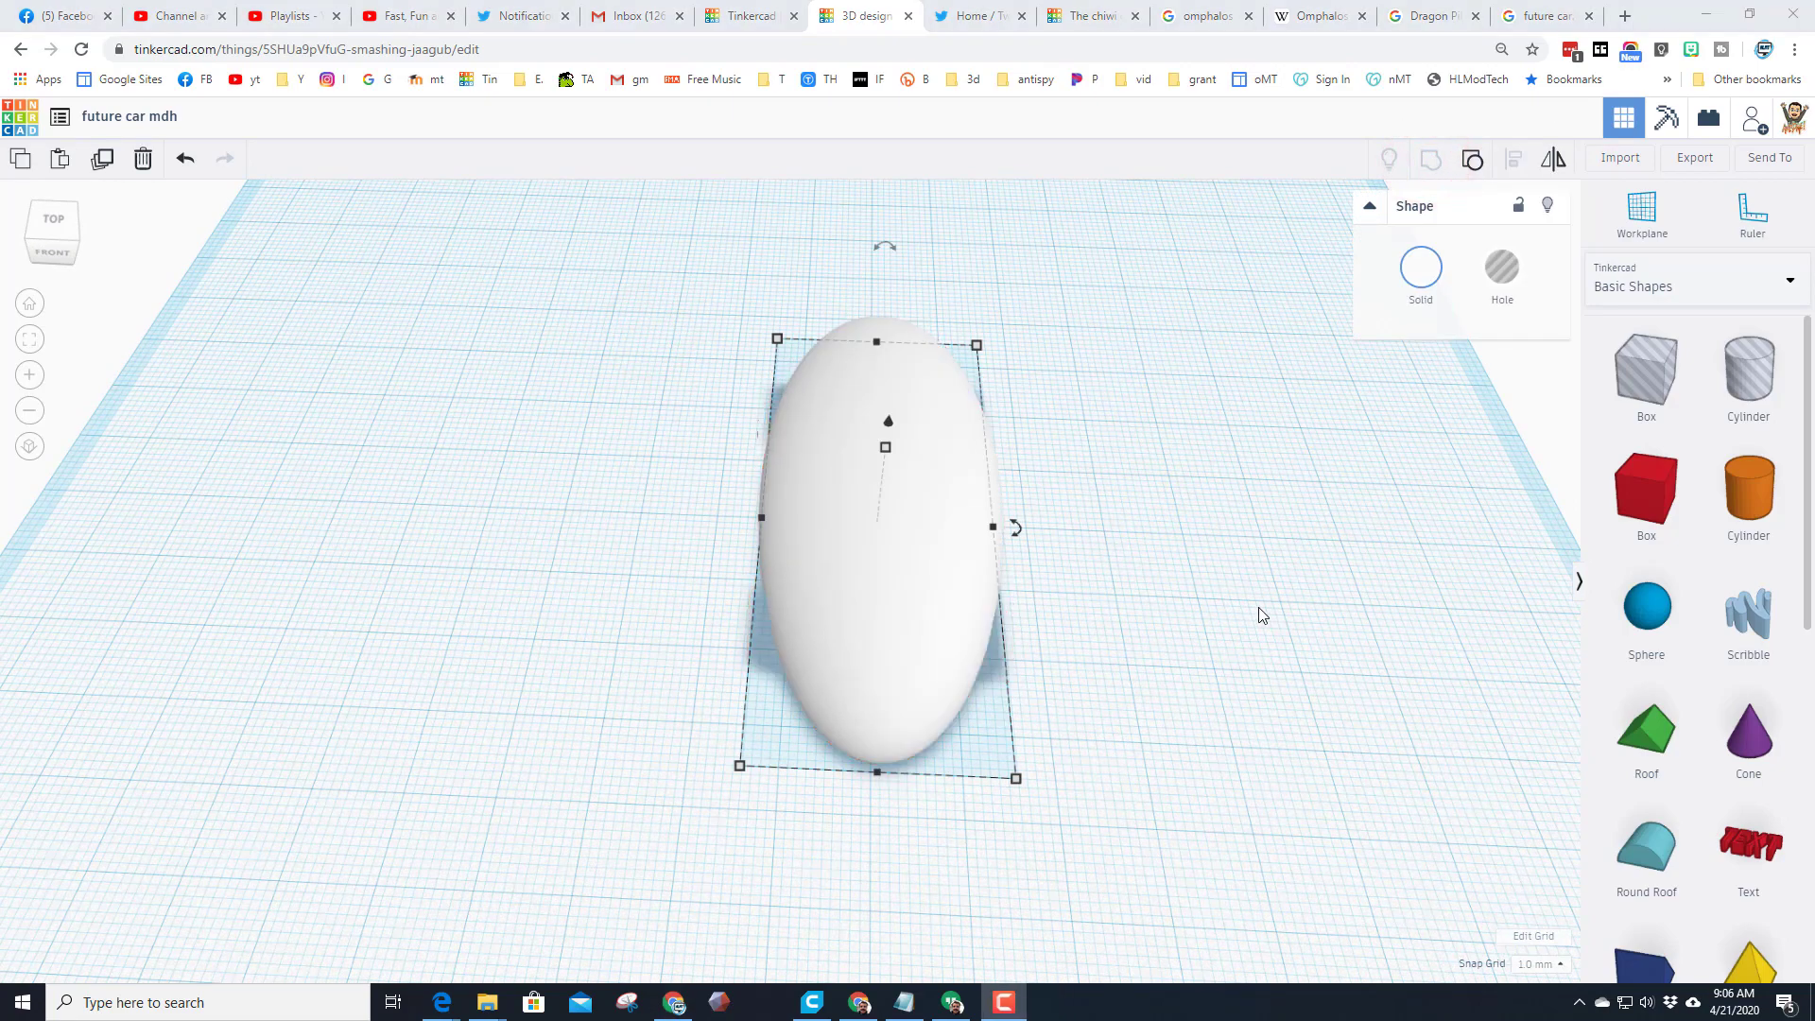
# Step: Place a cylinder hole beside the body and set its size along the body's length to 25 mm
pyautogui.moveTo(1342, 578); pyautogui.dragTo(1294, 528, button='right')
pyautogui.moveTo(1744, 367); pyautogui.dragTo(1133, 615)
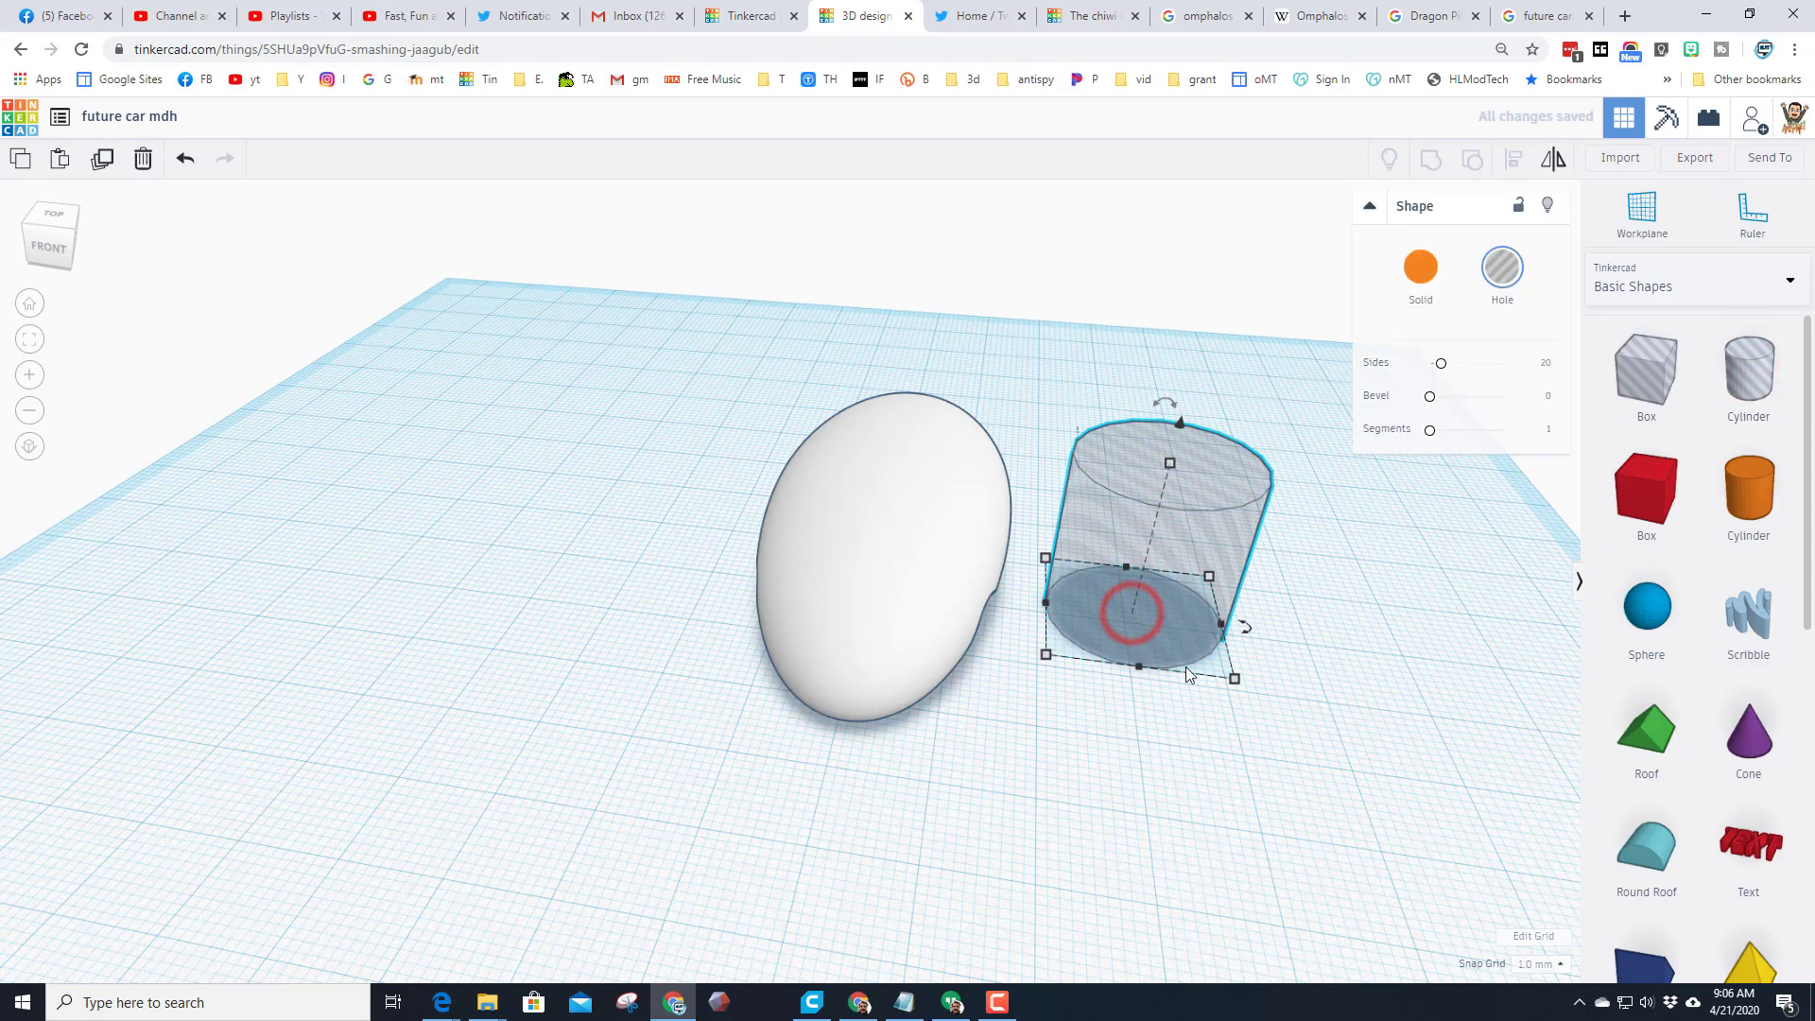
pyautogui.moveTo(1235, 678)
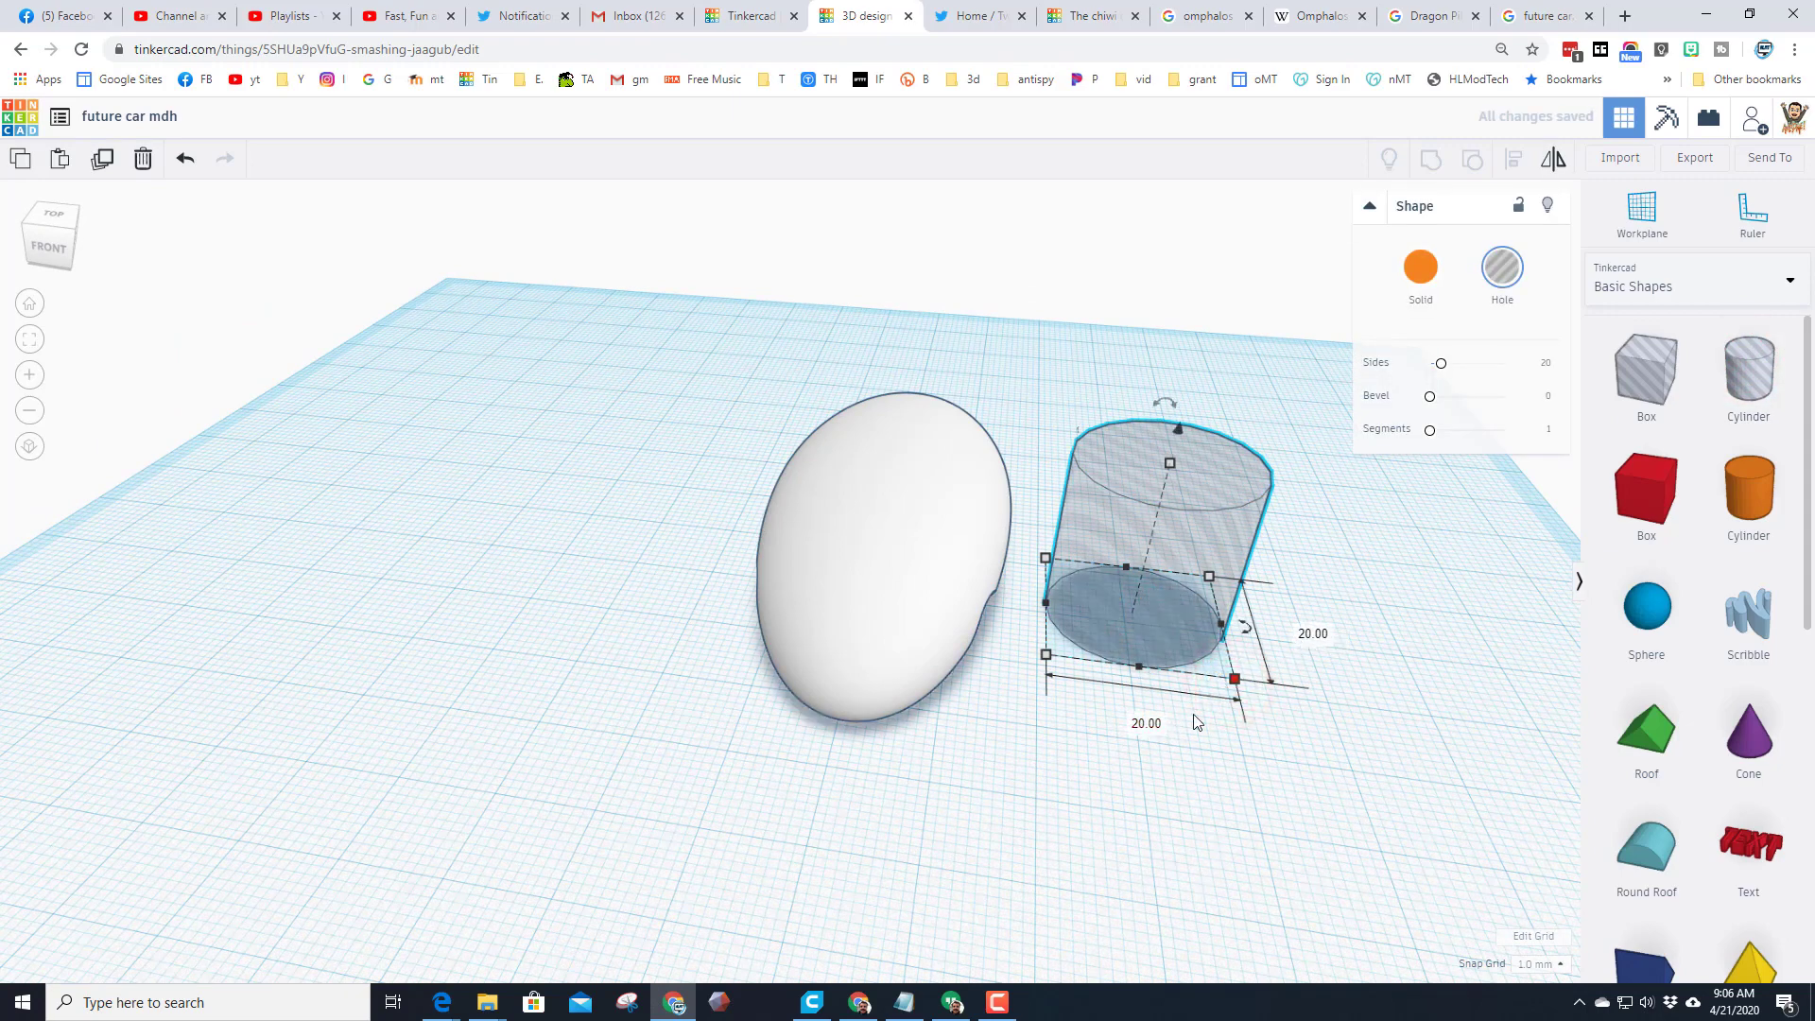
pyautogui.write('25')
pyautogui.press('Return')
# Step: Move the cylinder hole onto the body and center it across the width and length, using the body as the fixed reference
pyautogui.moveTo(1175, 587); pyautogui.dragTo(860, 535)
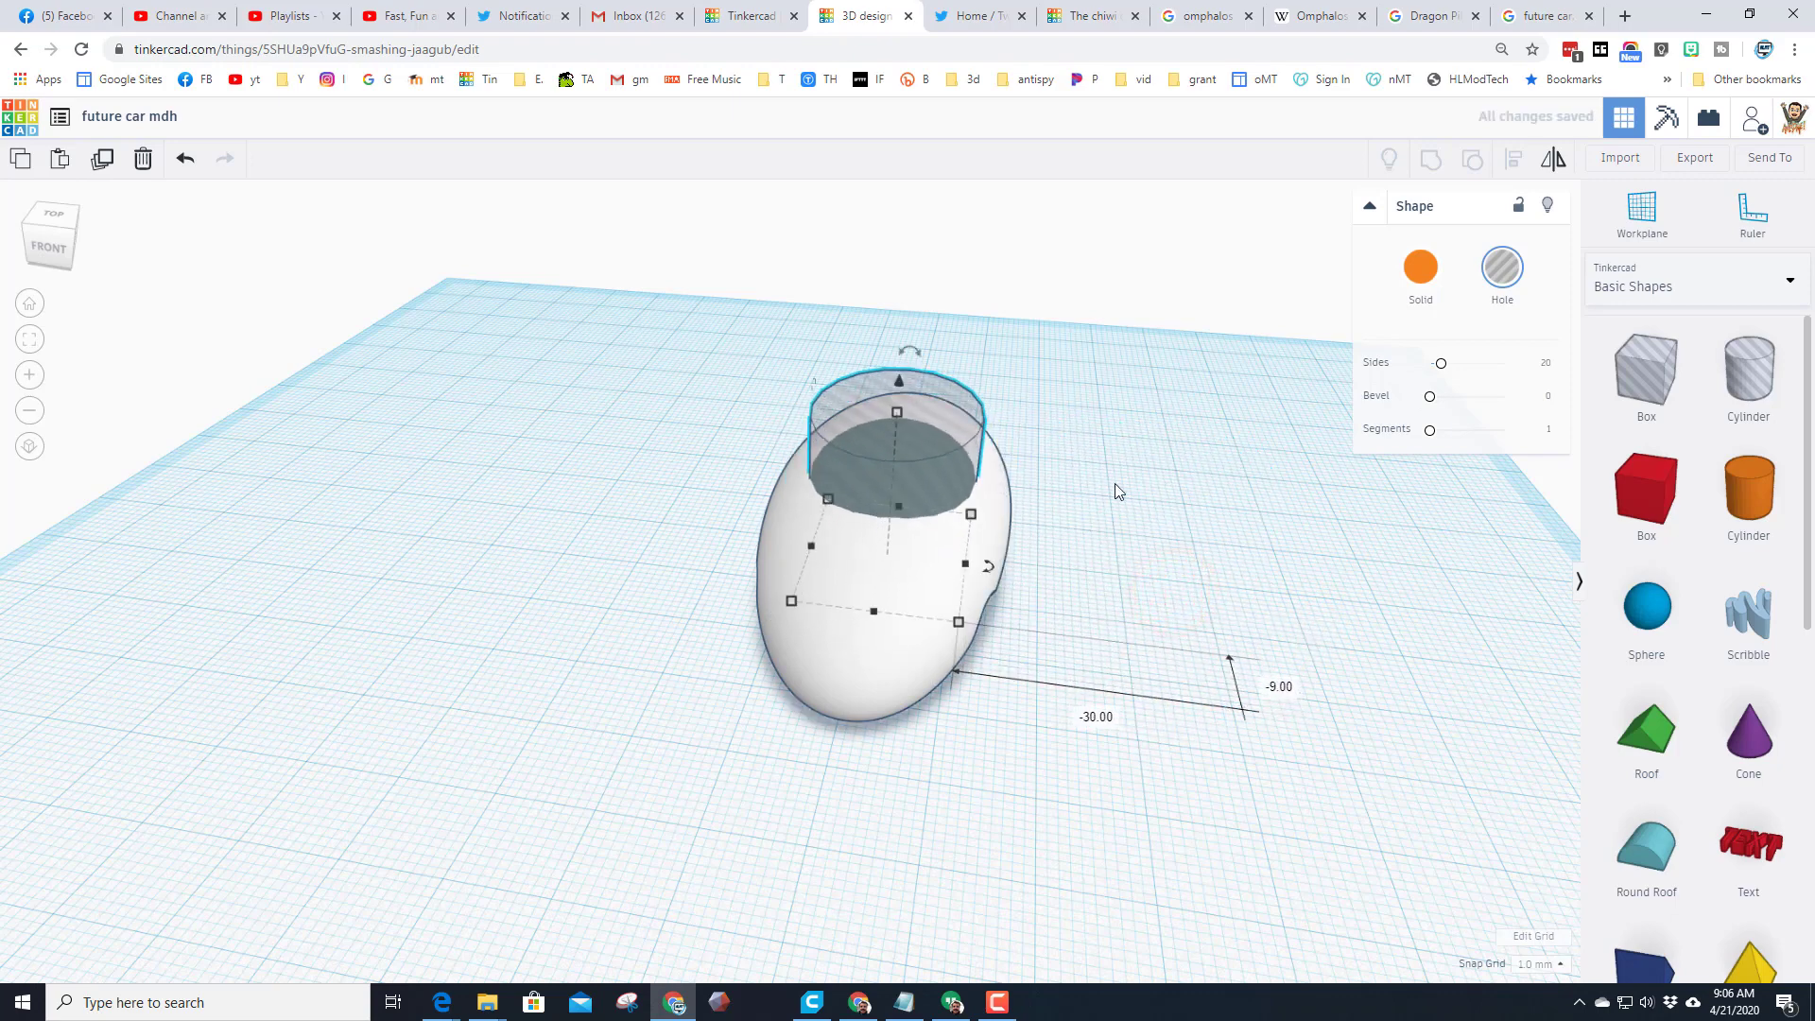
pyautogui.moveTo(1085, 383); pyautogui.dragTo(865, 629)
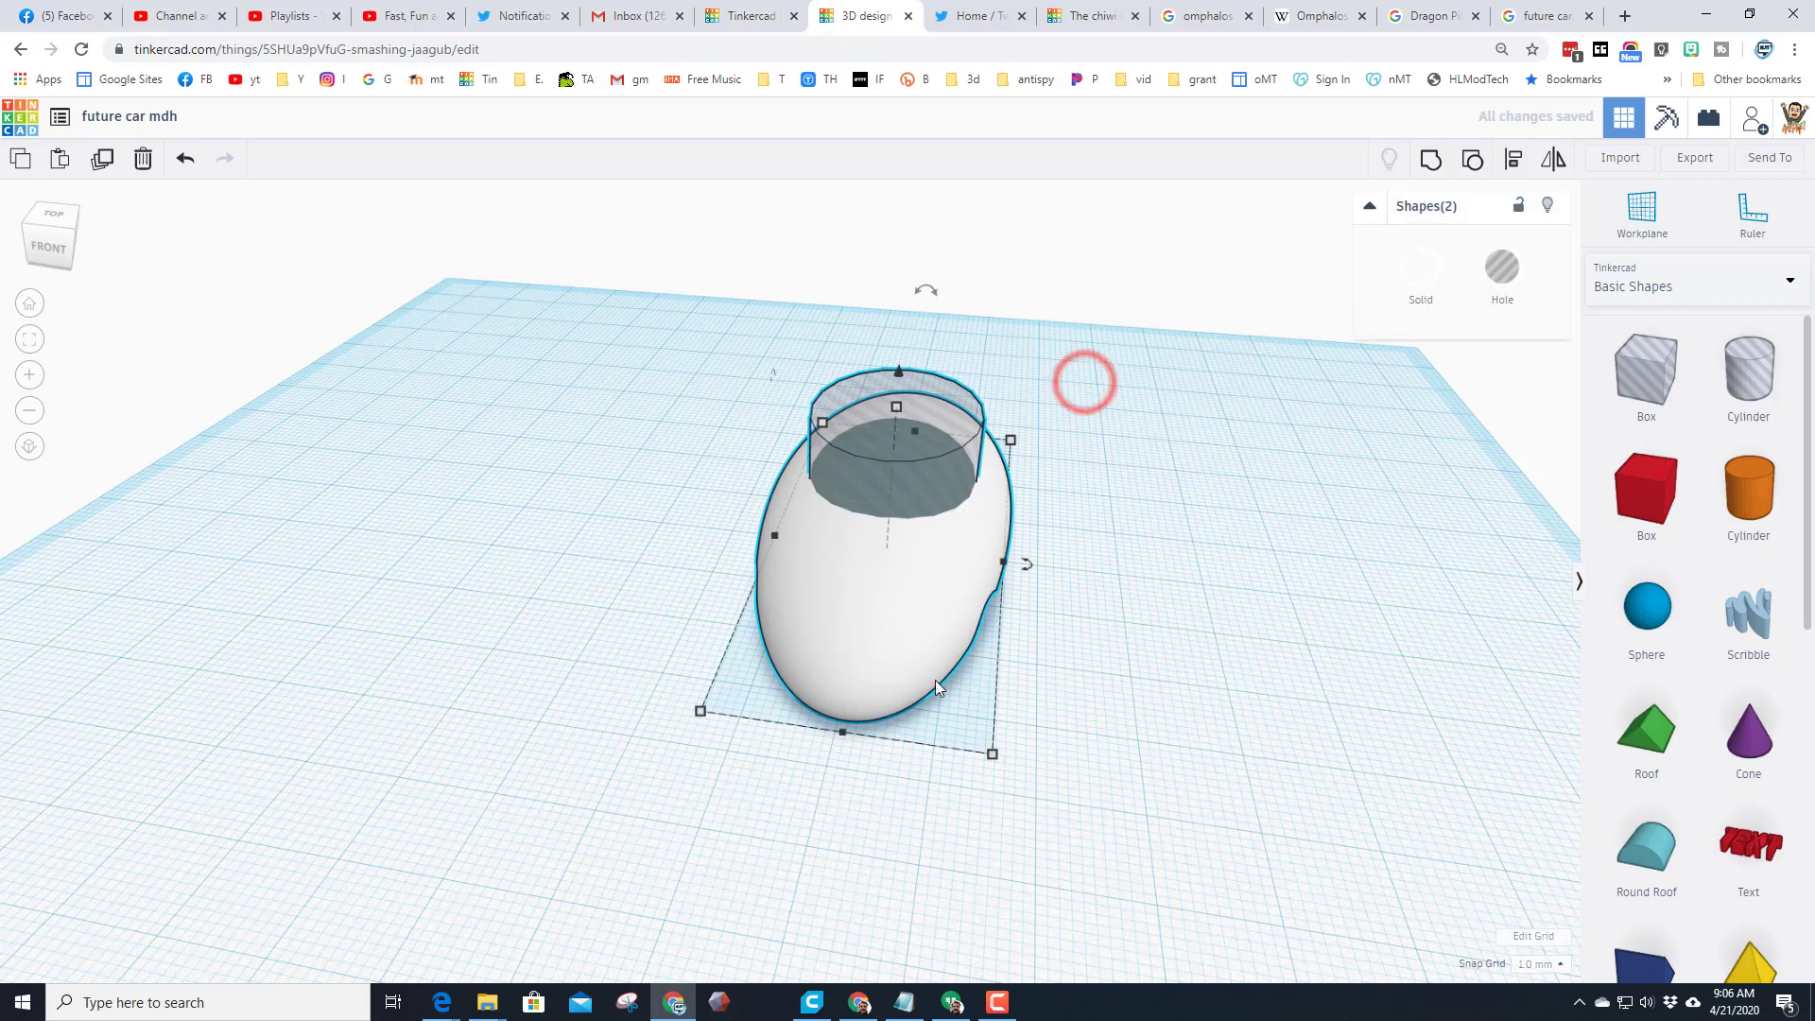
pyautogui.click(1510, 158)
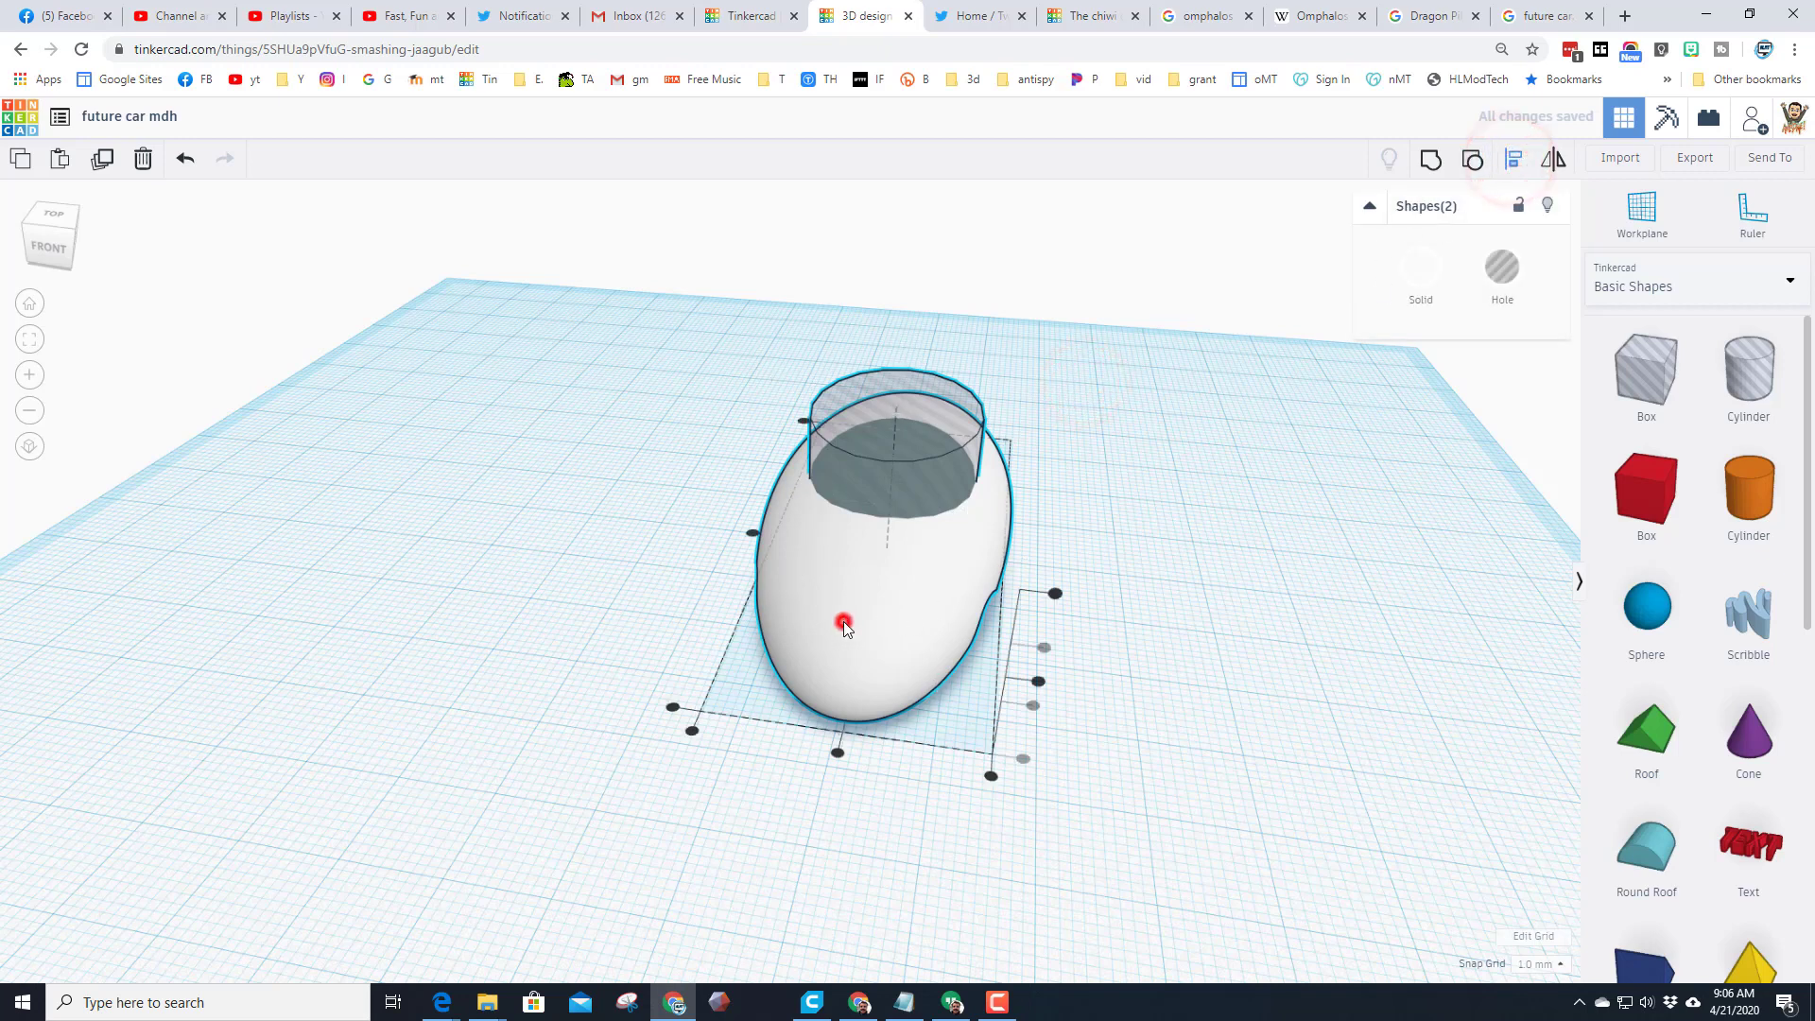
pyautogui.click(837, 755)
pyautogui.click(751, 530)
# Step: Stretch only the cylinder hole toward the body's back end and set its length to 30 mm
pyautogui.moveTo(560, 591); pyautogui.dragTo(1108, 619, button='right')
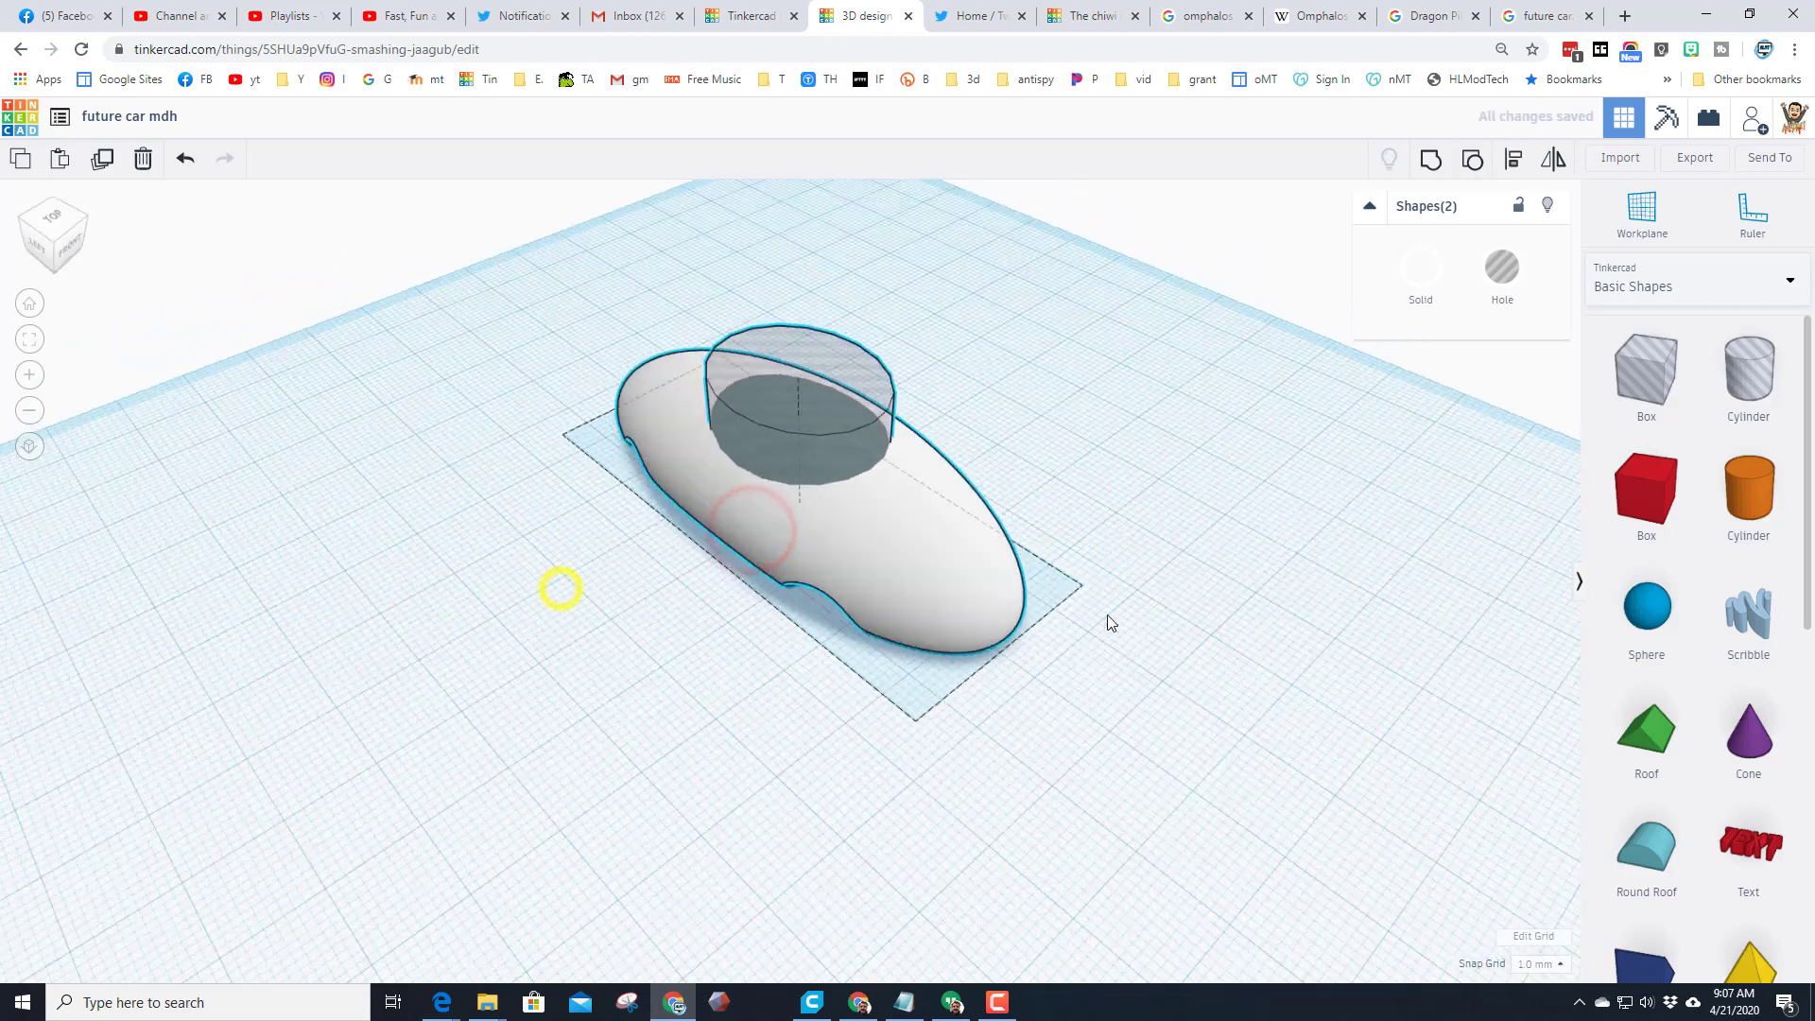
pyautogui.click(1102, 666)
pyautogui.click(783, 718)
pyautogui.click(688, 478)
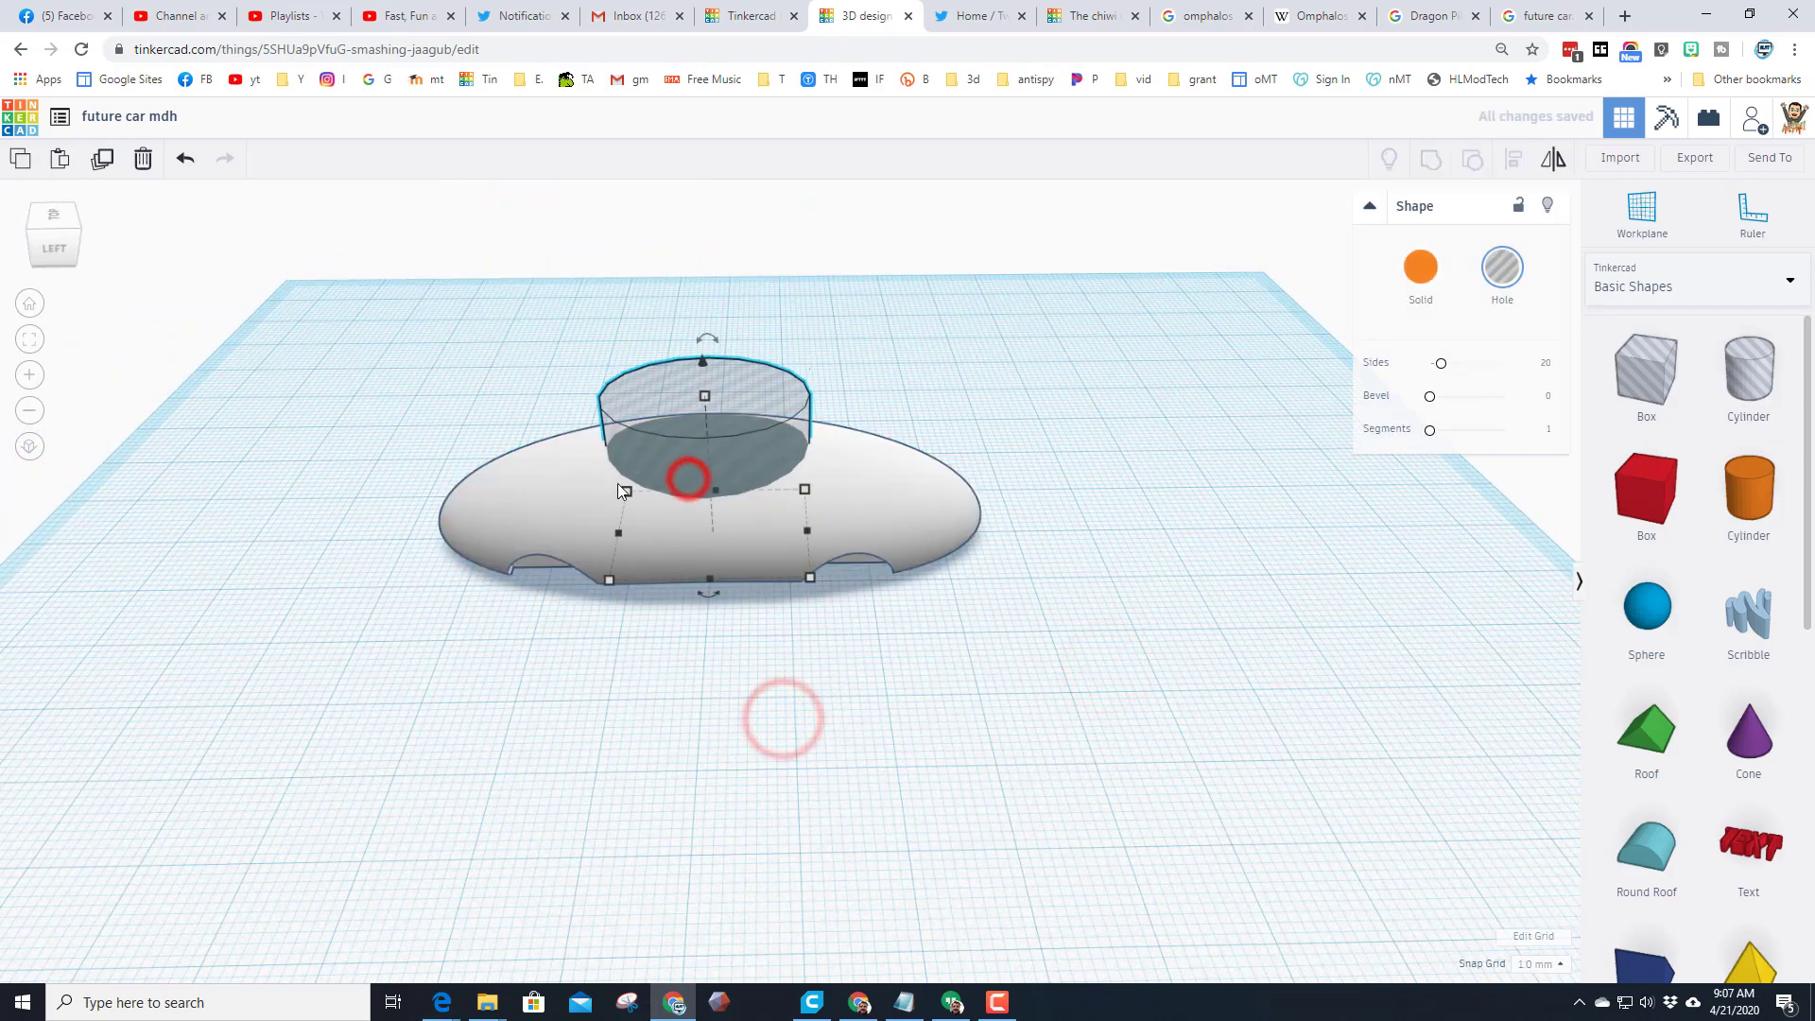
pyautogui.moveTo(614, 531); pyautogui.dragTo(579, 532)
pyautogui.click(690, 639)
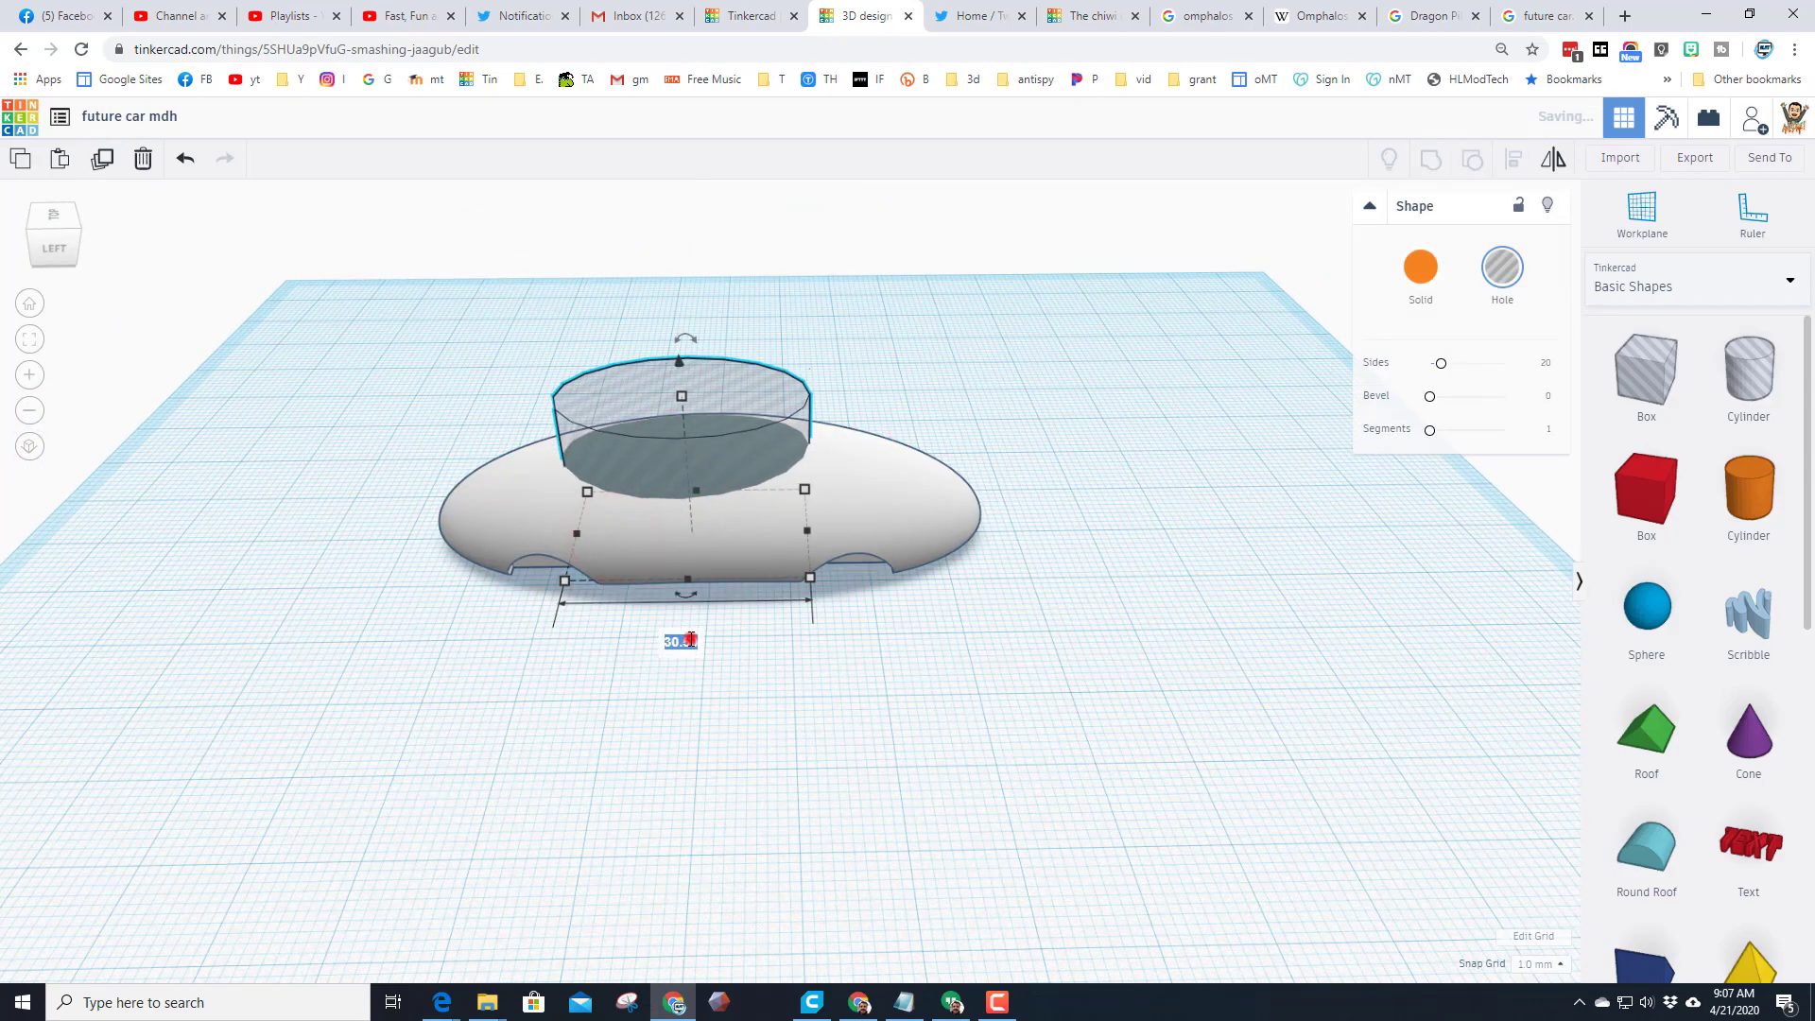
pyautogui.write('30')
pyautogui.press('Return')
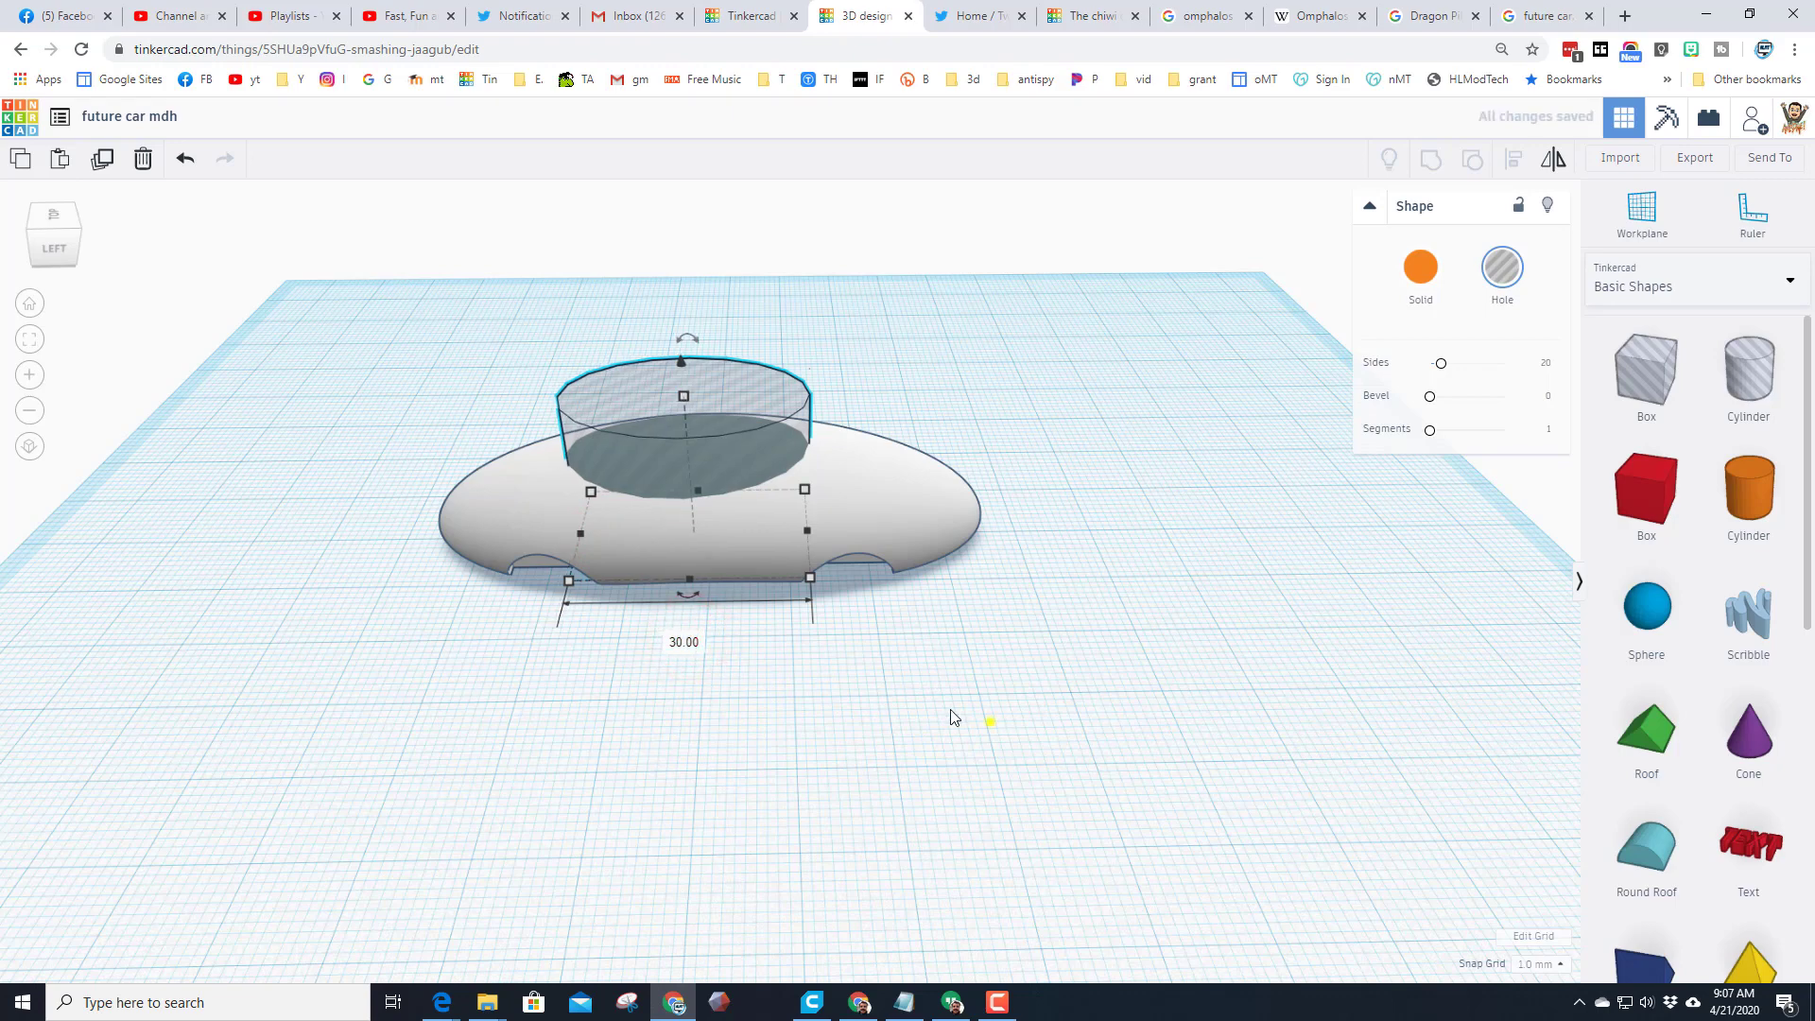
# Step: Raise the cylinder hole 4 mm above the workplane
pyautogui.moveTo(951, 718); pyautogui.dragTo(899, 680, button='right')
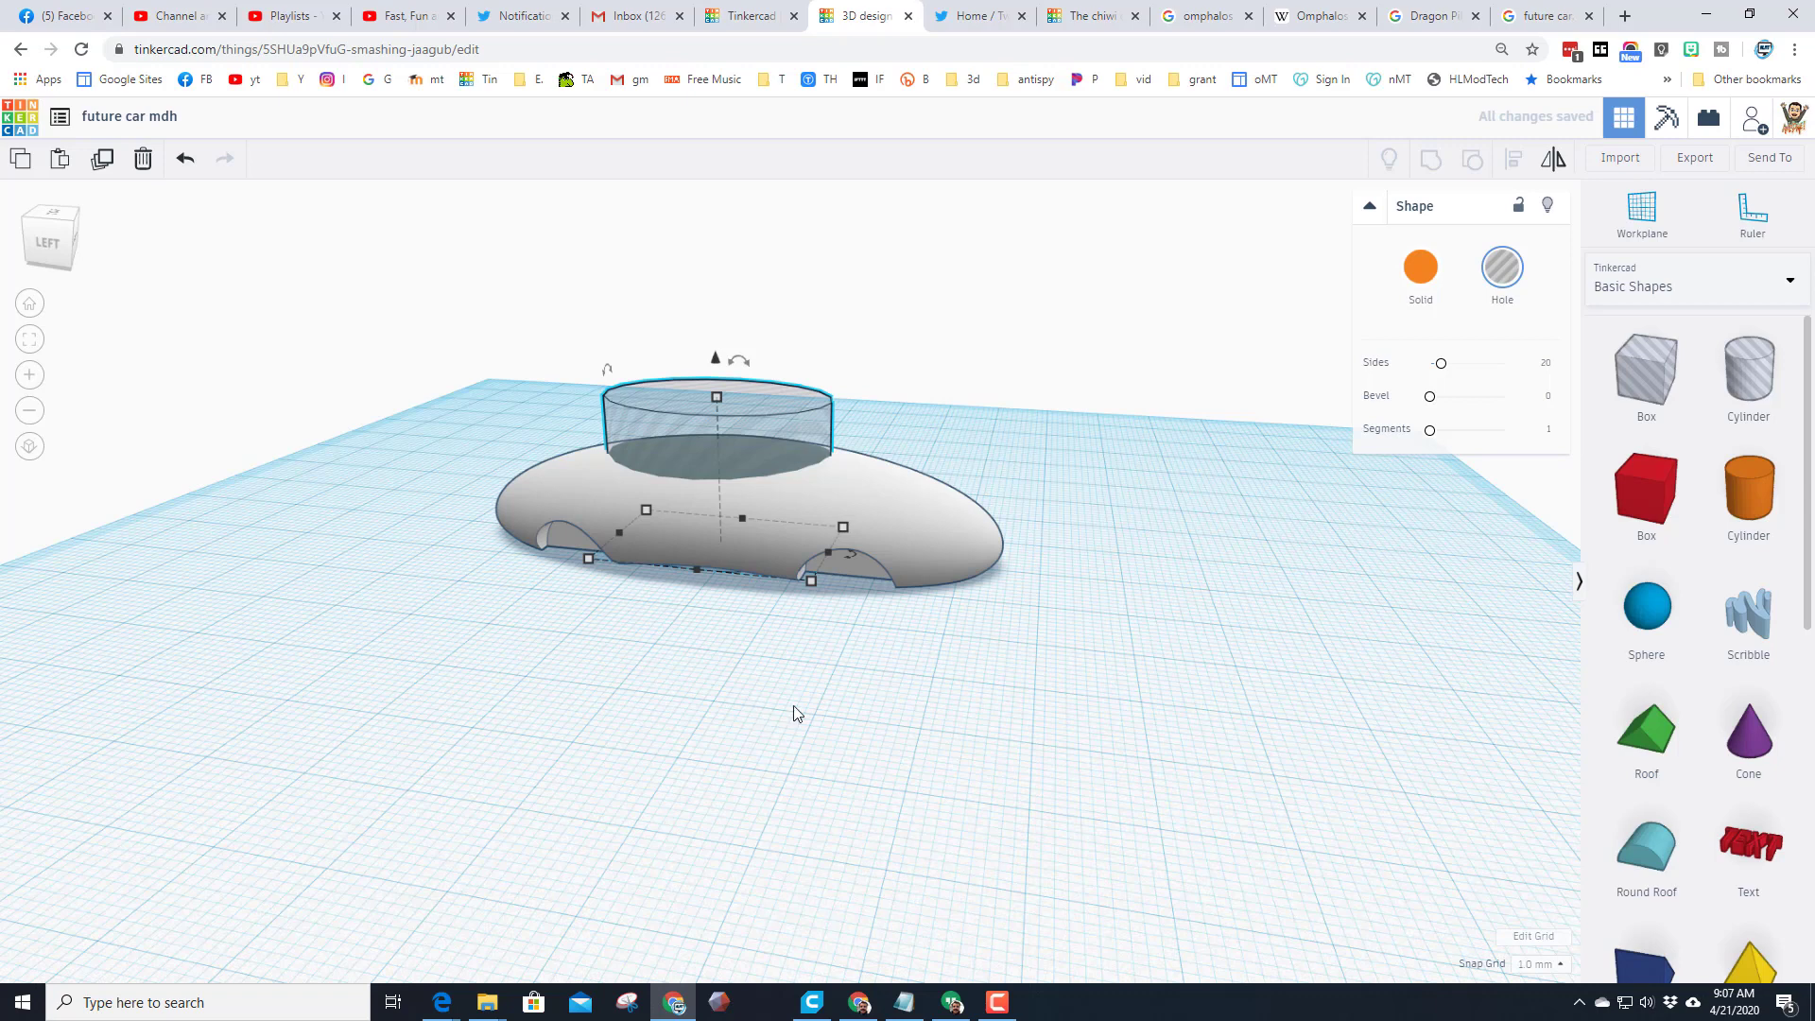
pyautogui.click(820, 706)
pyautogui.click(723, 397)
pyautogui.moveTo(717, 399)
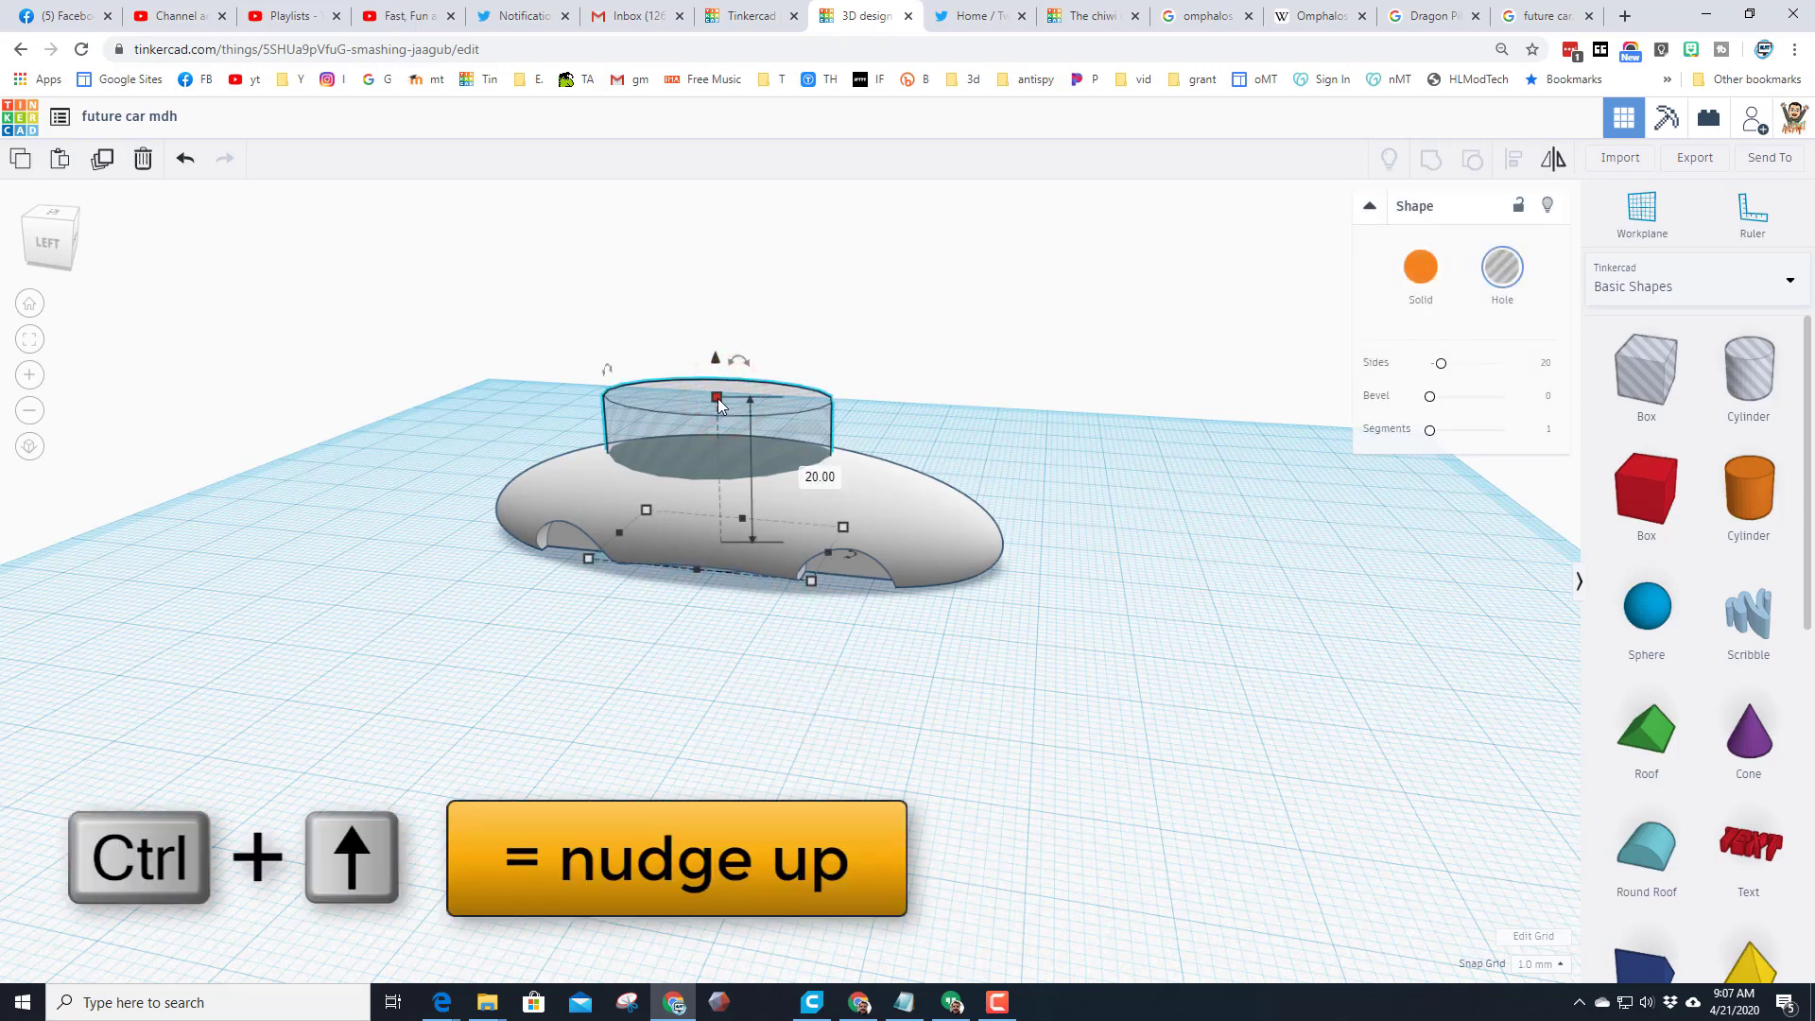
pyautogui.hotkey('ctrl', 'Up')
pyautogui.hotkey('ctrl', 'Up')
pyautogui.hotkey('ctrl', 'Up')
pyautogui.hotkey('ctrl', 'Up')
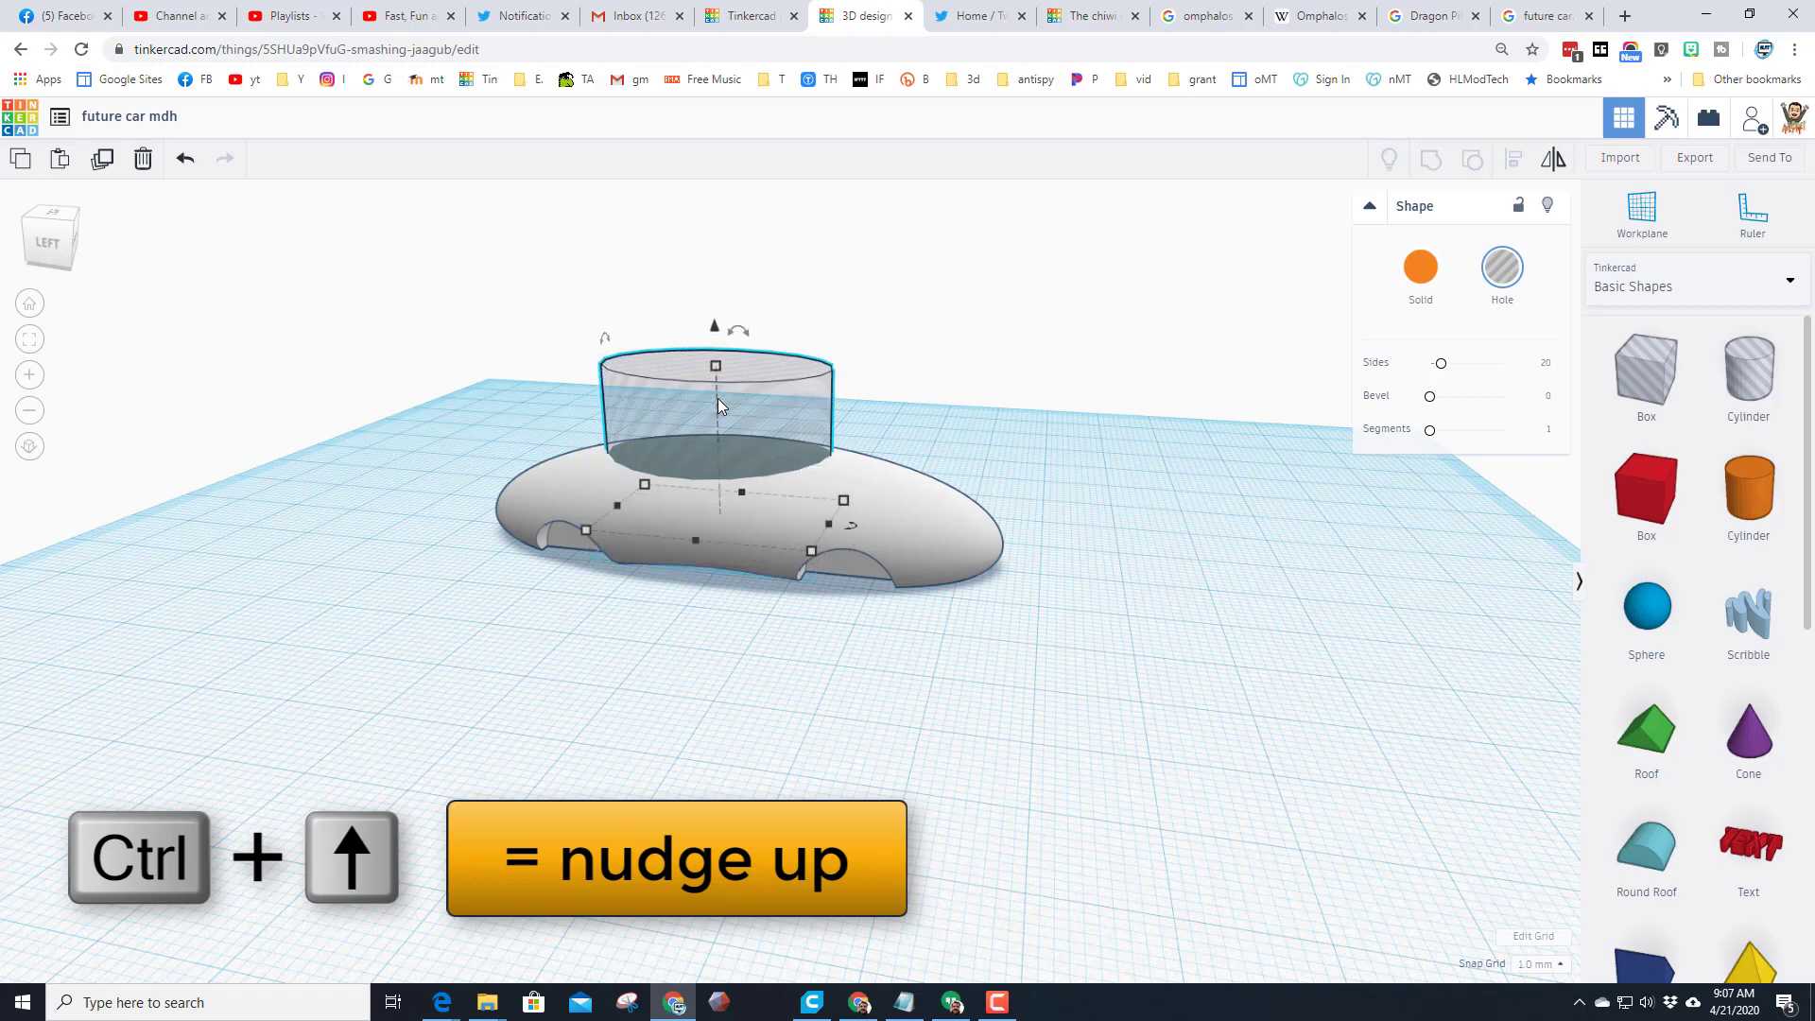
# Step: Lower the cylinder hole's top to just above the body and group both shapes to cut the cockpit opening
pyautogui.moveTo(711, 363); pyautogui.dragTo(718, 434)
pyautogui.moveTo(913, 344); pyautogui.dragTo(730, 579)
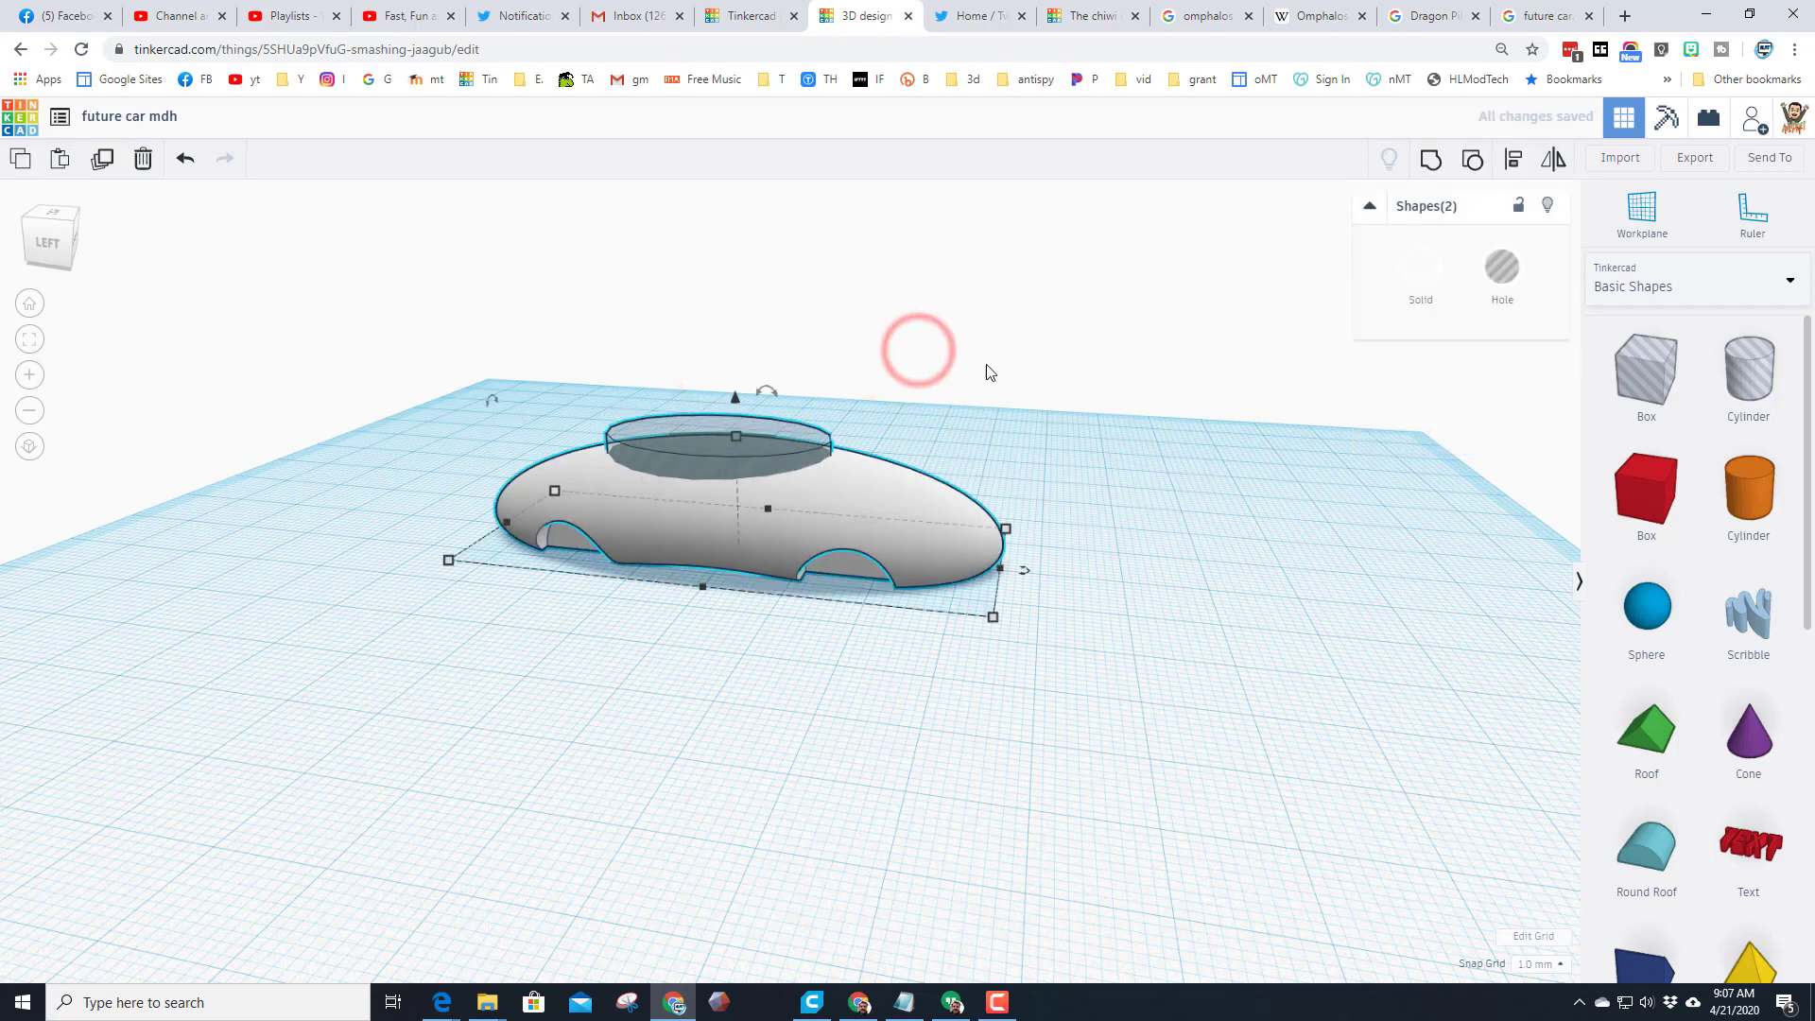
pyautogui.click(1426, 163)
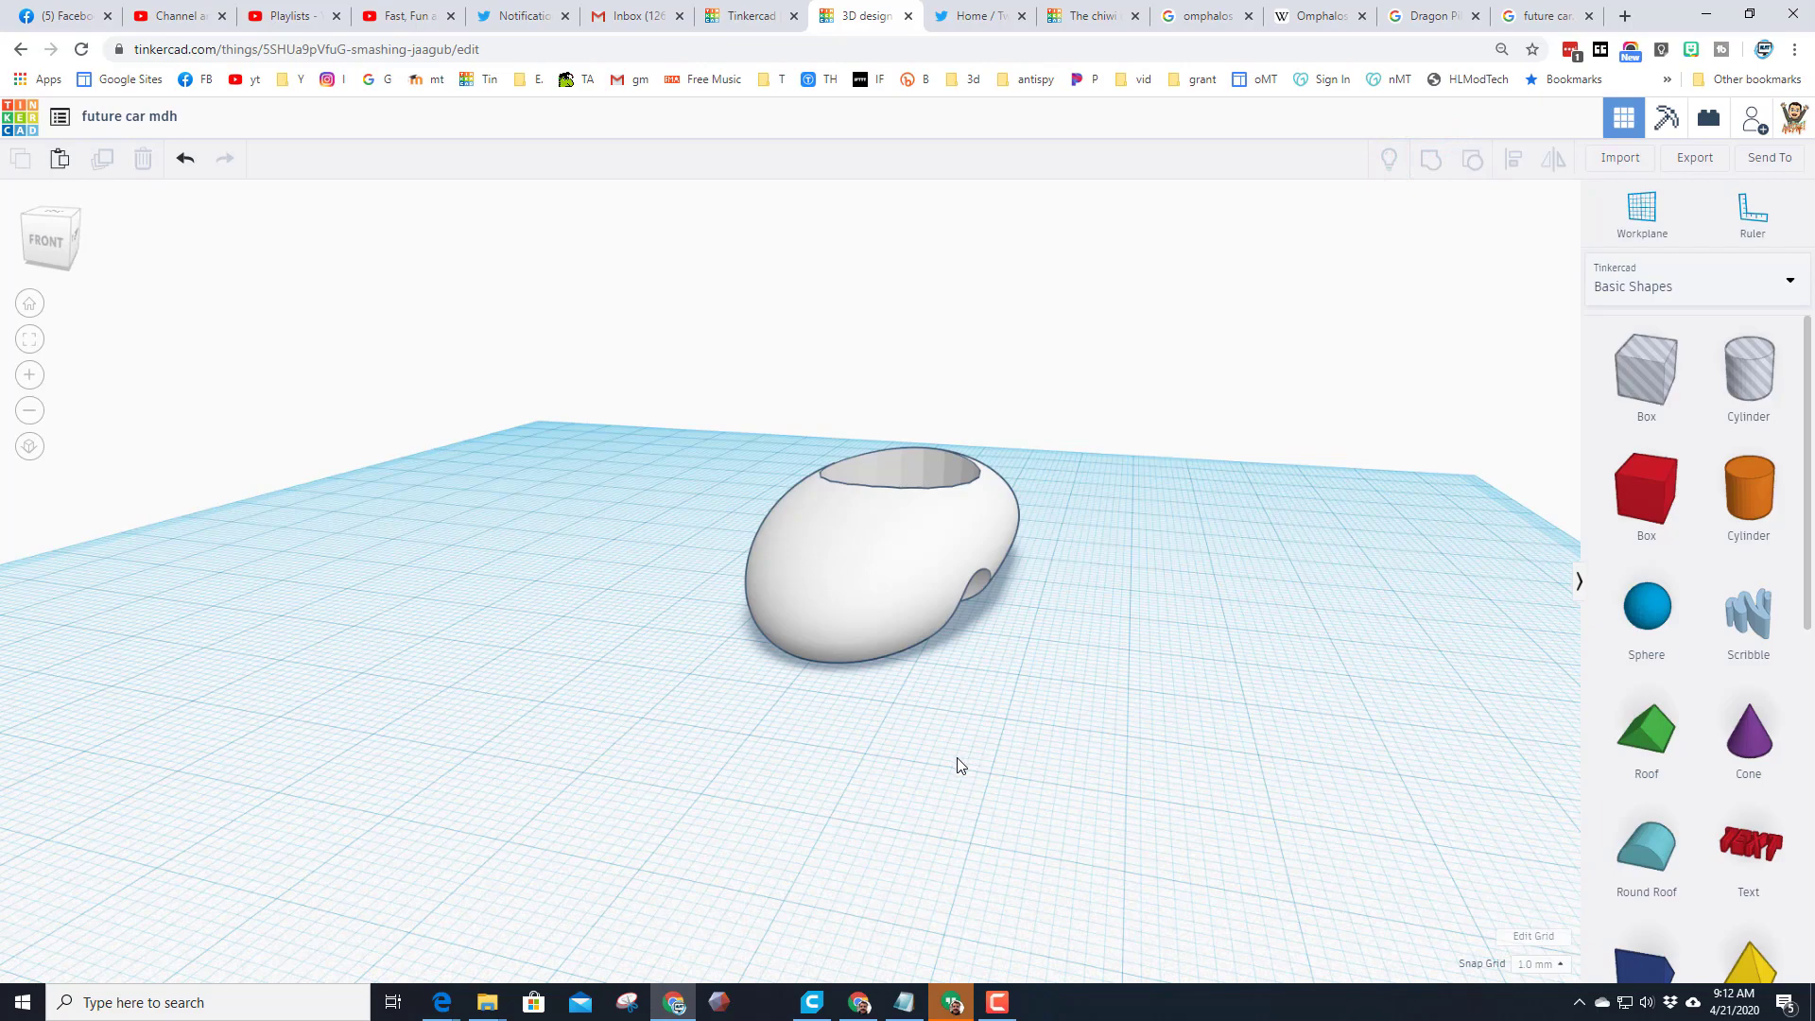
# Step: Place another cylinder hole beside the body, scale it down proportionally, and set its height to 4 mm
pyautogui.moveTo(956, 757); pyautogui.dragTo(1306, 615, button='right')
pyautogui.moveTo(1017, 712); pyautogui.dragTo(1381, 515, button='right')
pyautogui.moveTo(1748, 379); pyautogui.dragTo(917, 775)
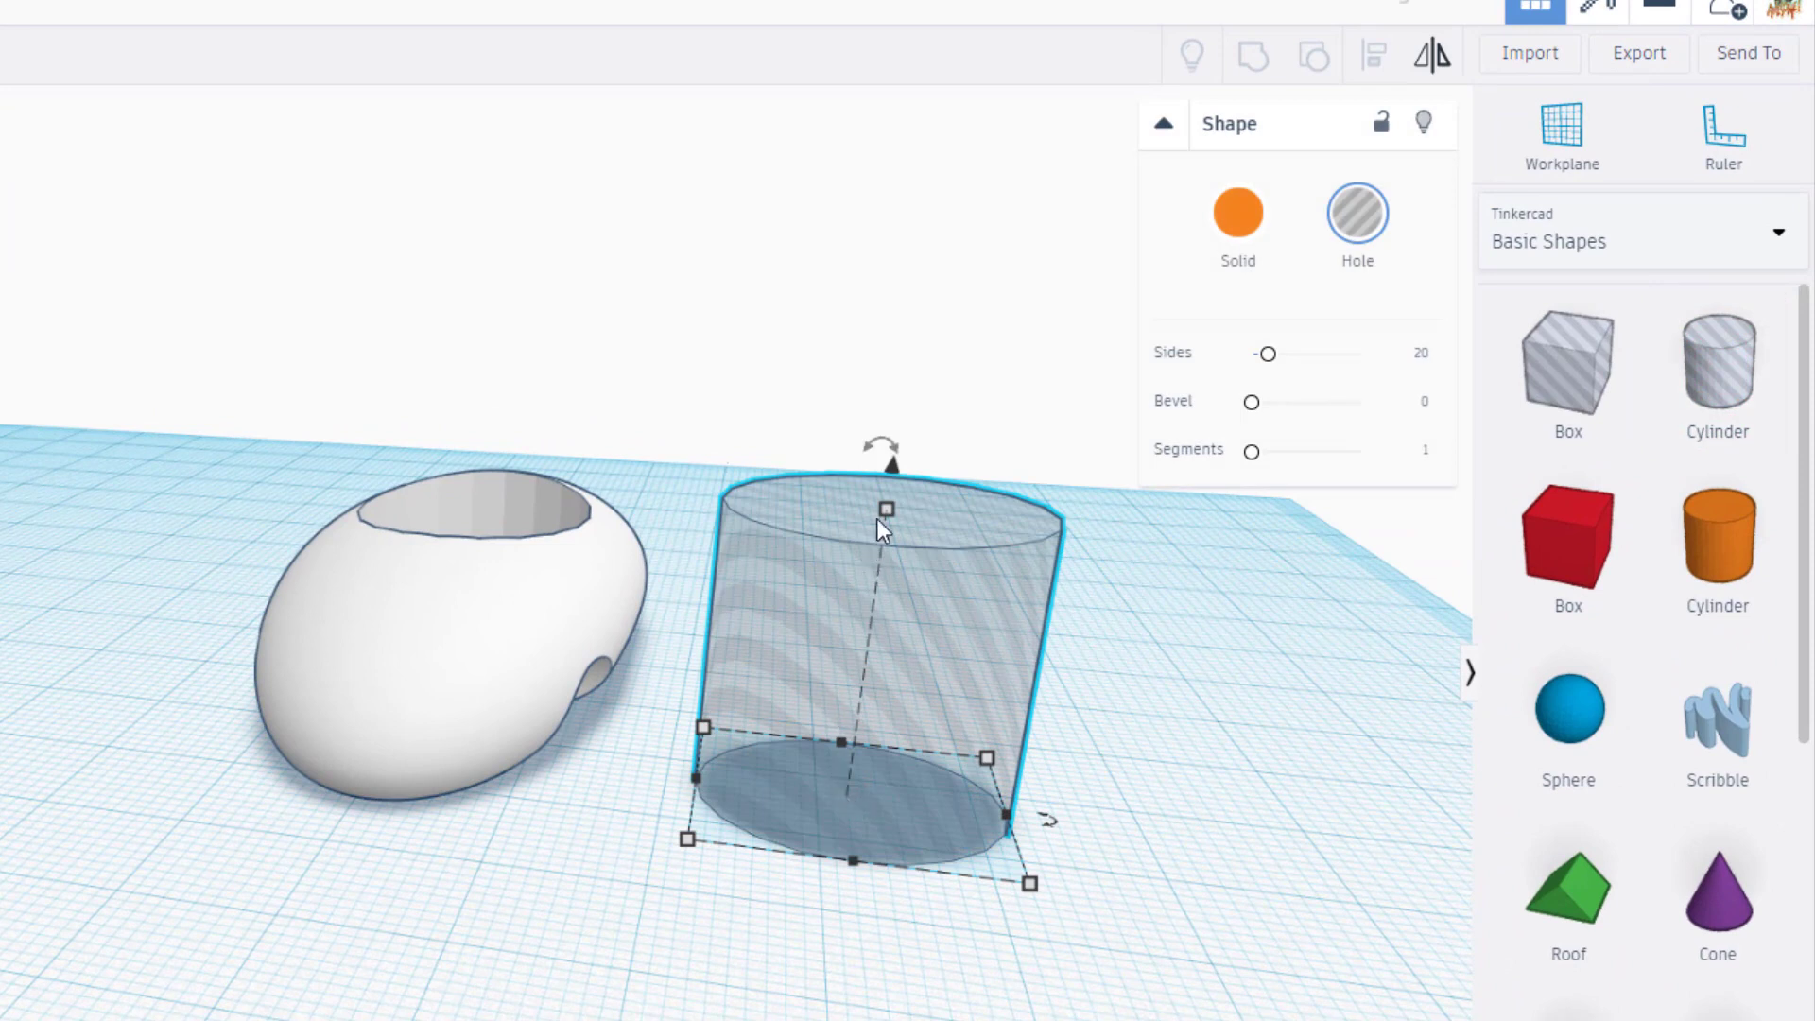
pyautogui.keyDown('shift'); pyautogui.moveTo(888, 510); pyautogui.dragTo(869, 628); pyautogui.keyUp('shift')
pyautogui.write('4')
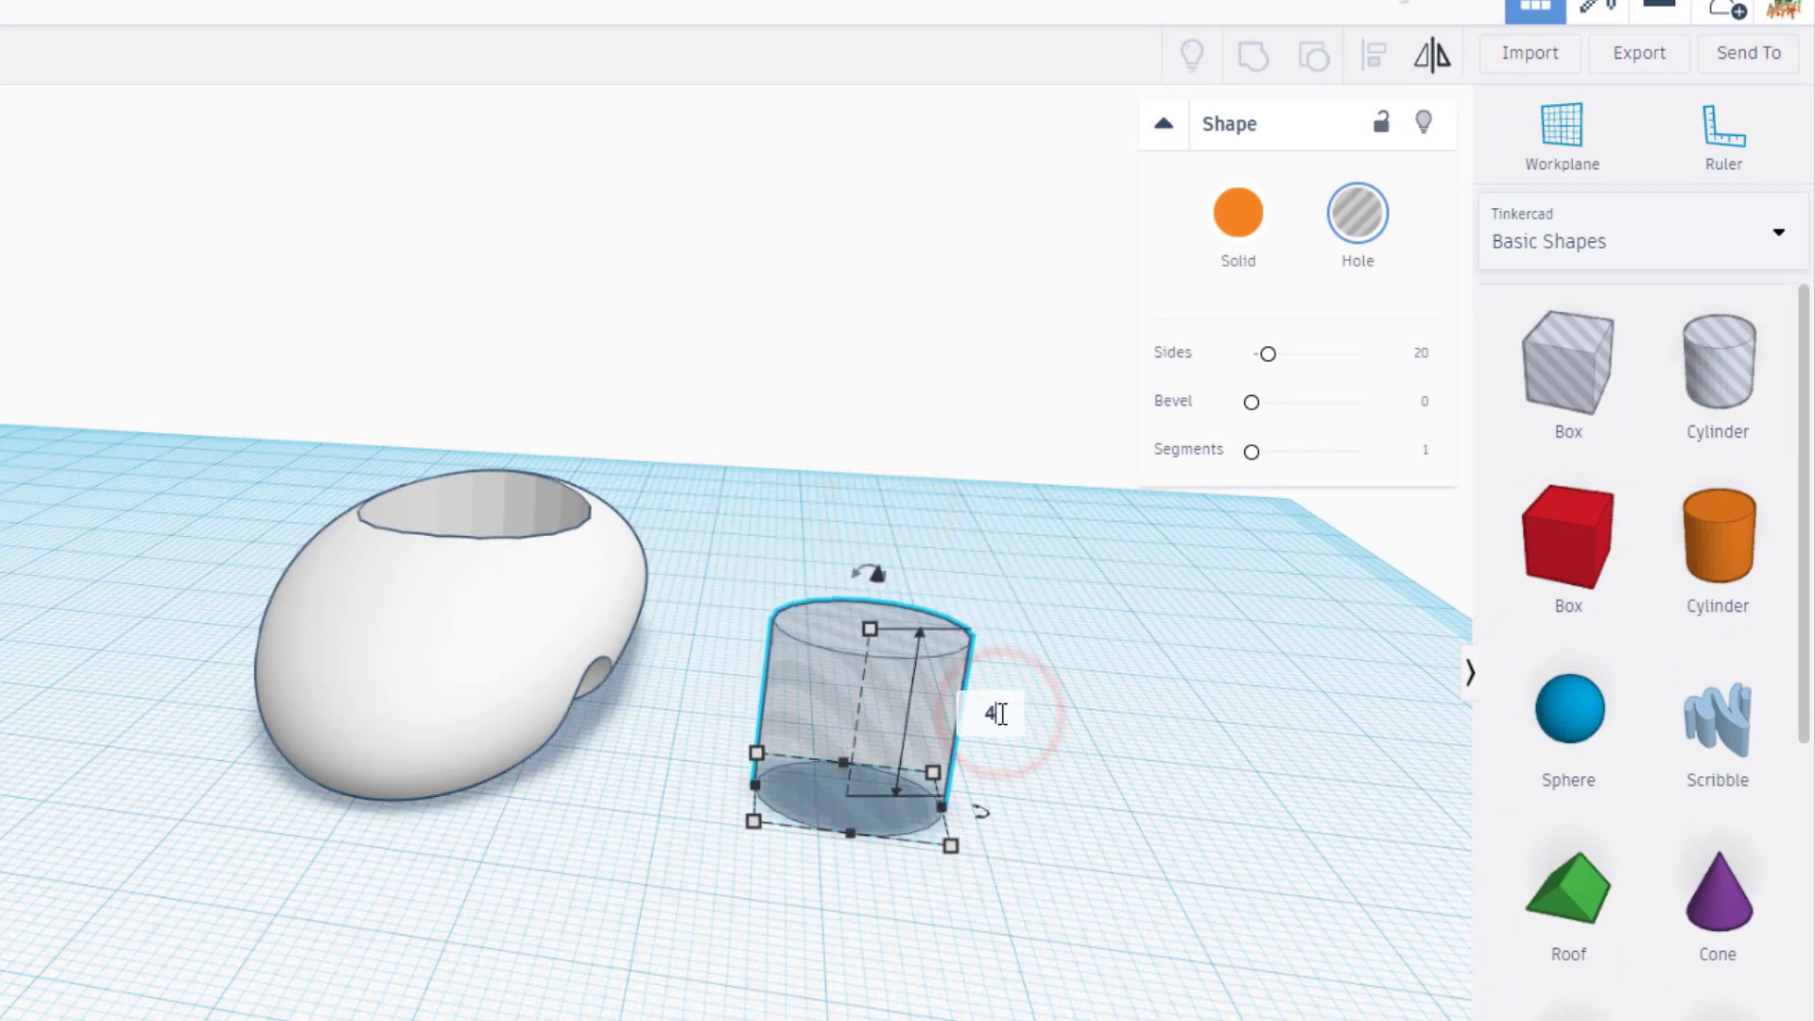
pyautogui.press('Return')
# Step: Rotate the small cylinder hole onto its side, parallel to the body's length, and stretch it into a longer rod
pyautogui.moveTo(956, 689); pyautogui.dragTo(489, 696, button='right')
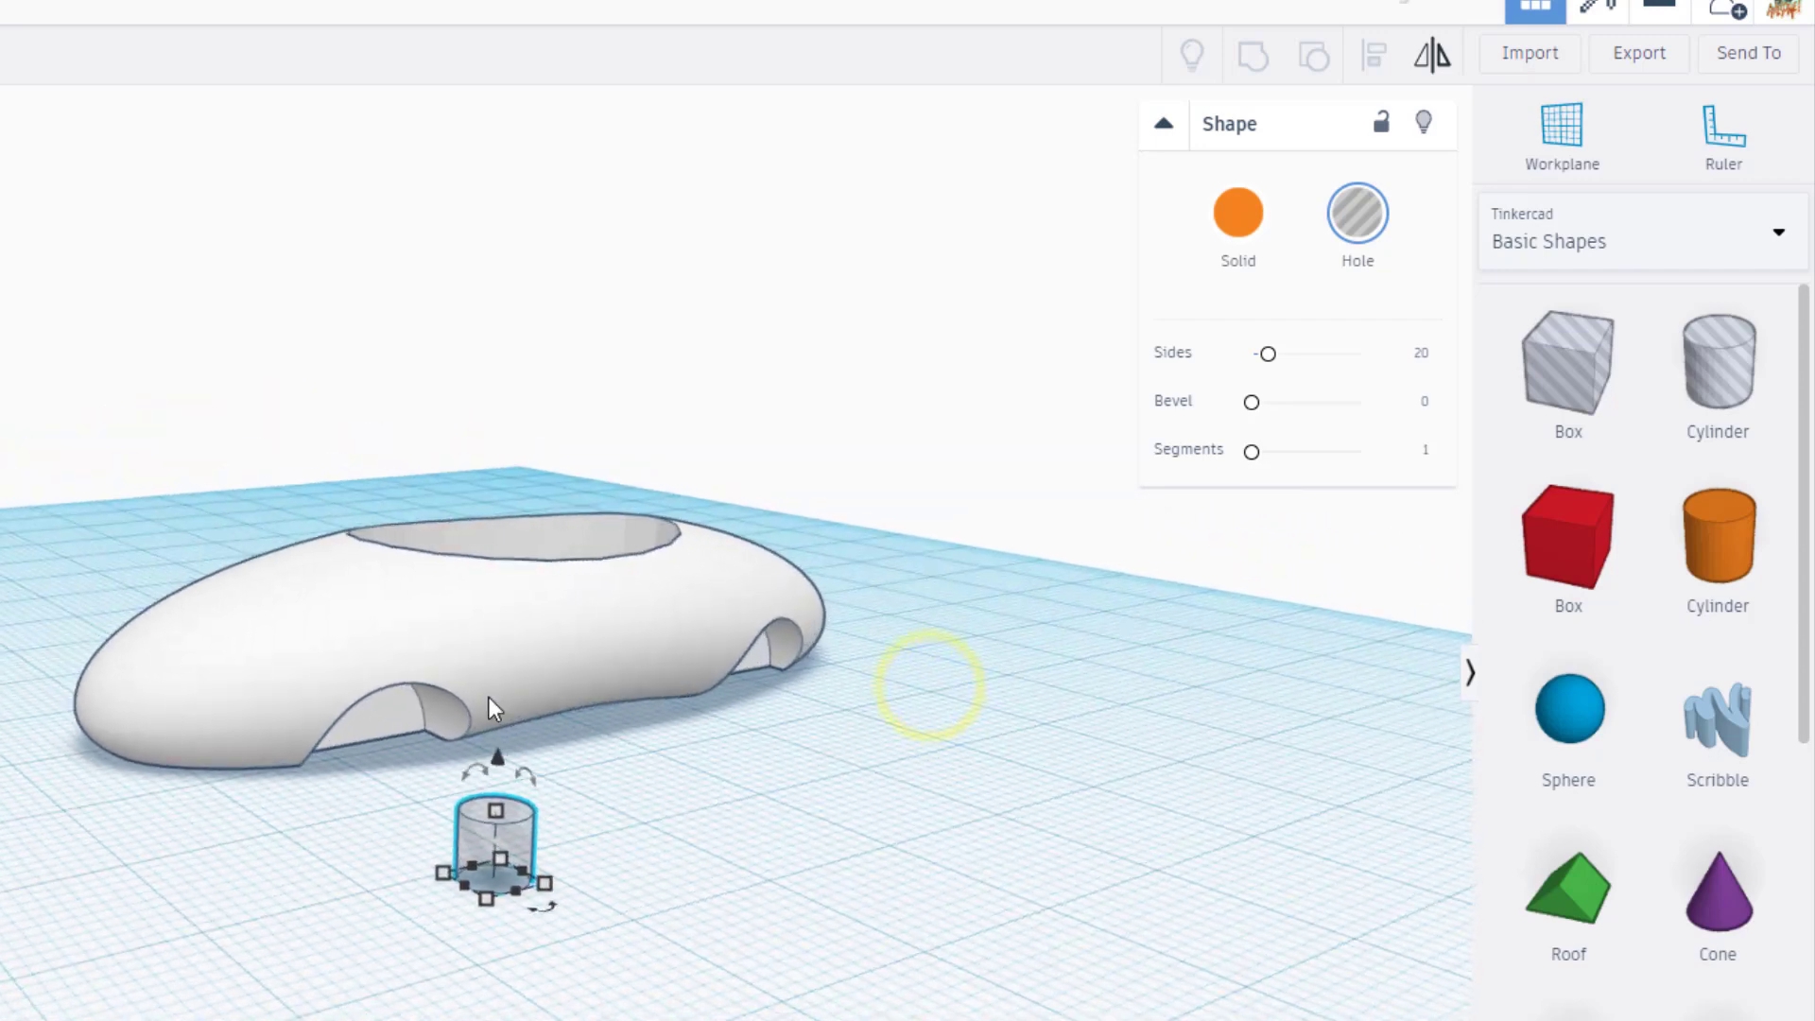
pyautogui.moveTo(458, 775); pyautogui.dragTo(428, 847)
pyautogui.click(444, 887)
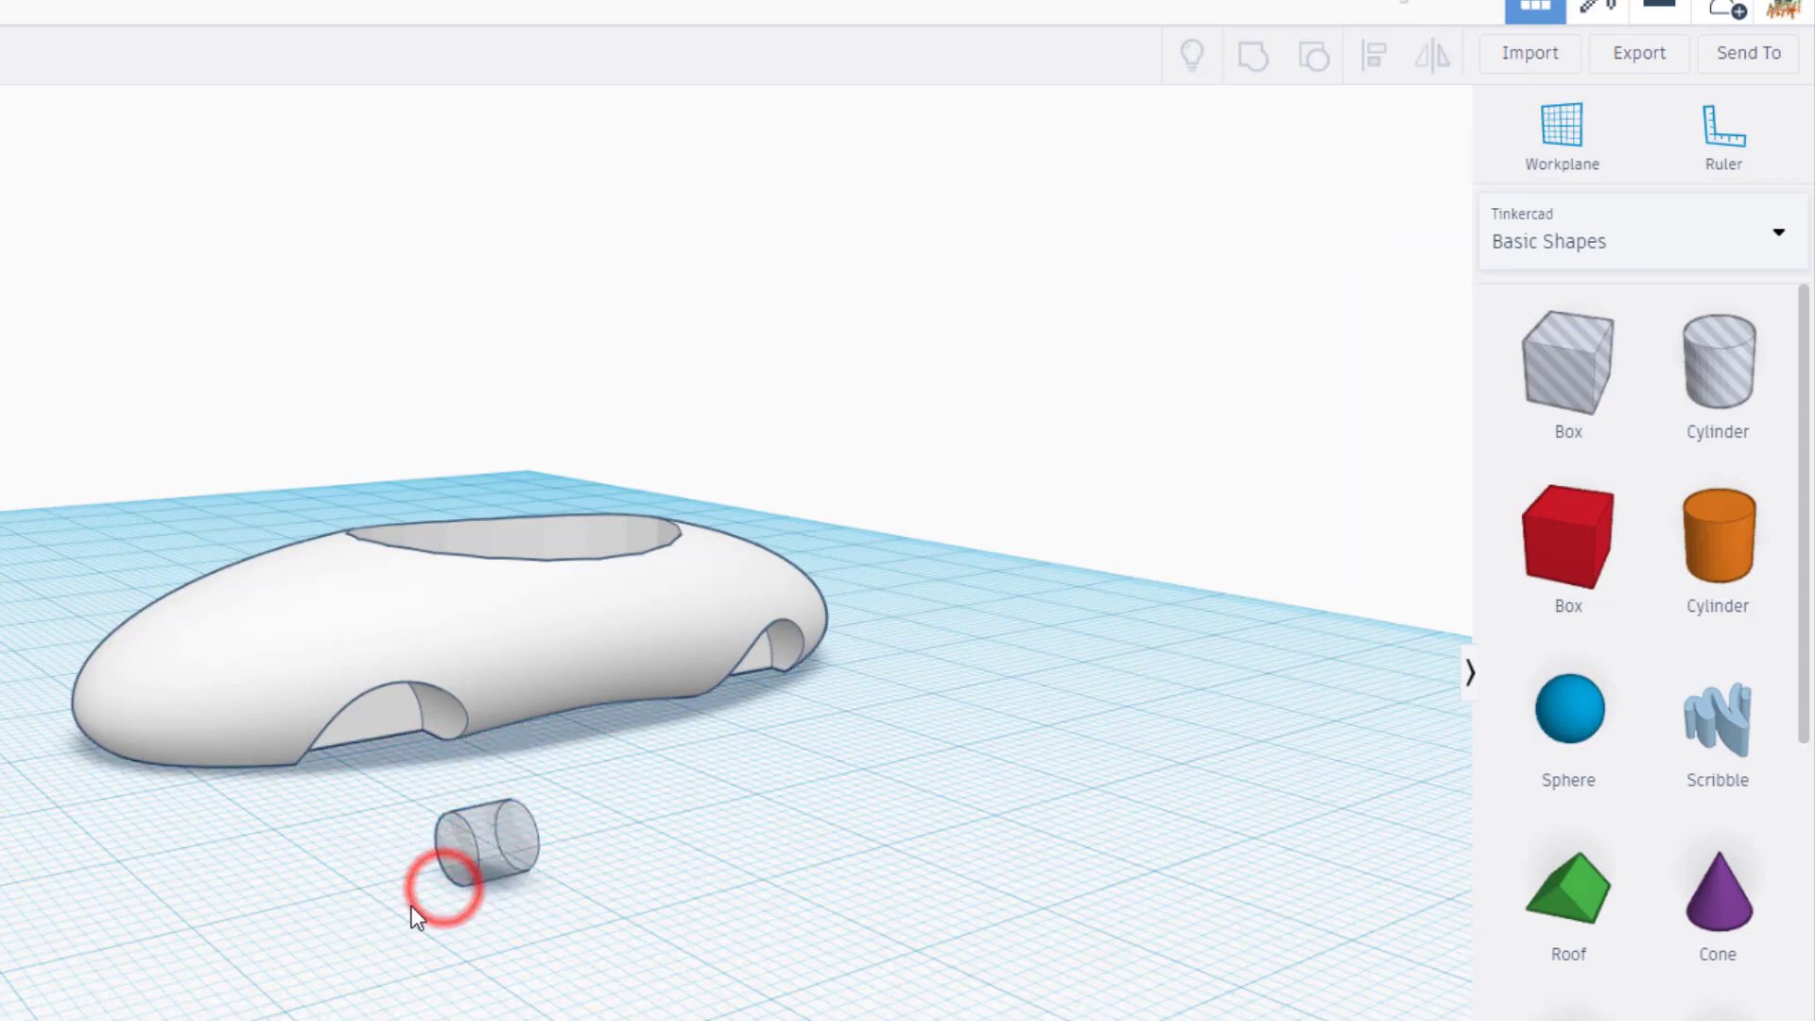
pyautogui.click(459, 858)
pyautogui.moveTo(462, 888); pyautogui.dragTo(179, 944)
# Step: Center the rod-shaped hole across the body's width at its front end, using the body as the fixed reference
pyautogui.moveTo(45, 914); pyautogui.dragTo(441, 996, button='right')
pyautogui.click(445, 976)
pyautogui.moveTo(976, 591); pyautogui.dragTo(413, 851)
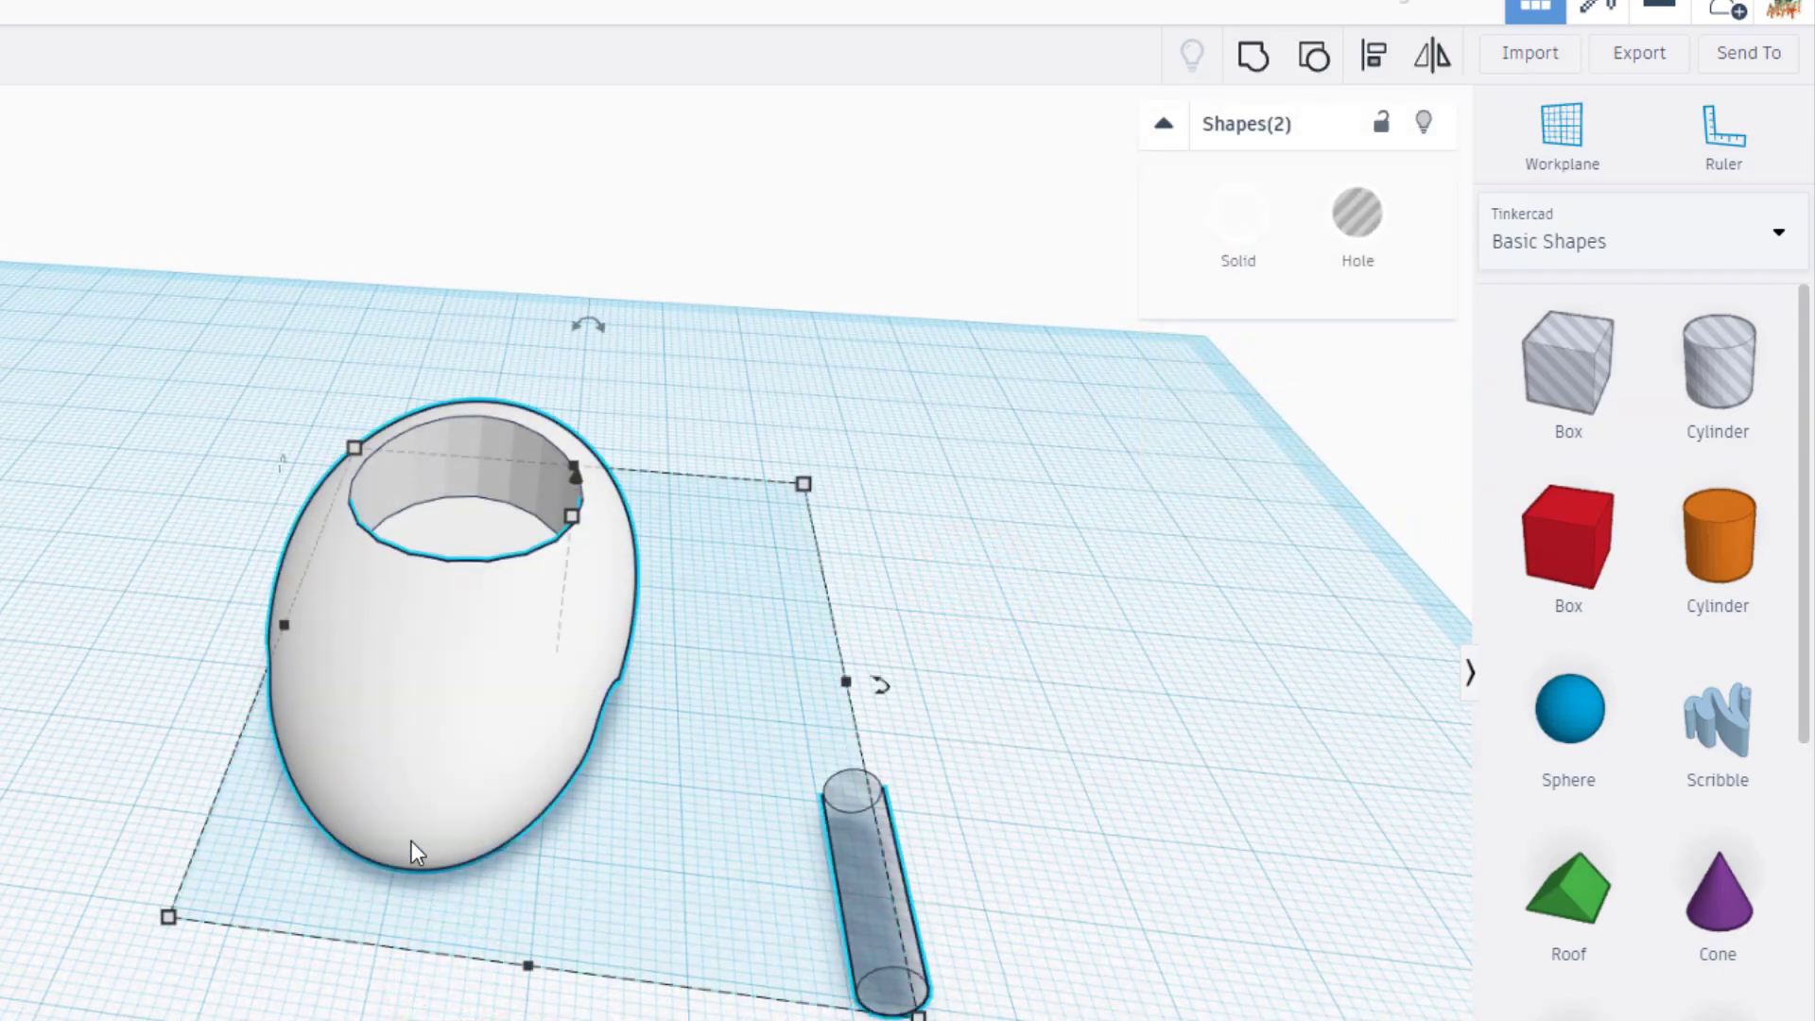
pyautogui.click(1376, 61)
pyautogui.click(466, 693)
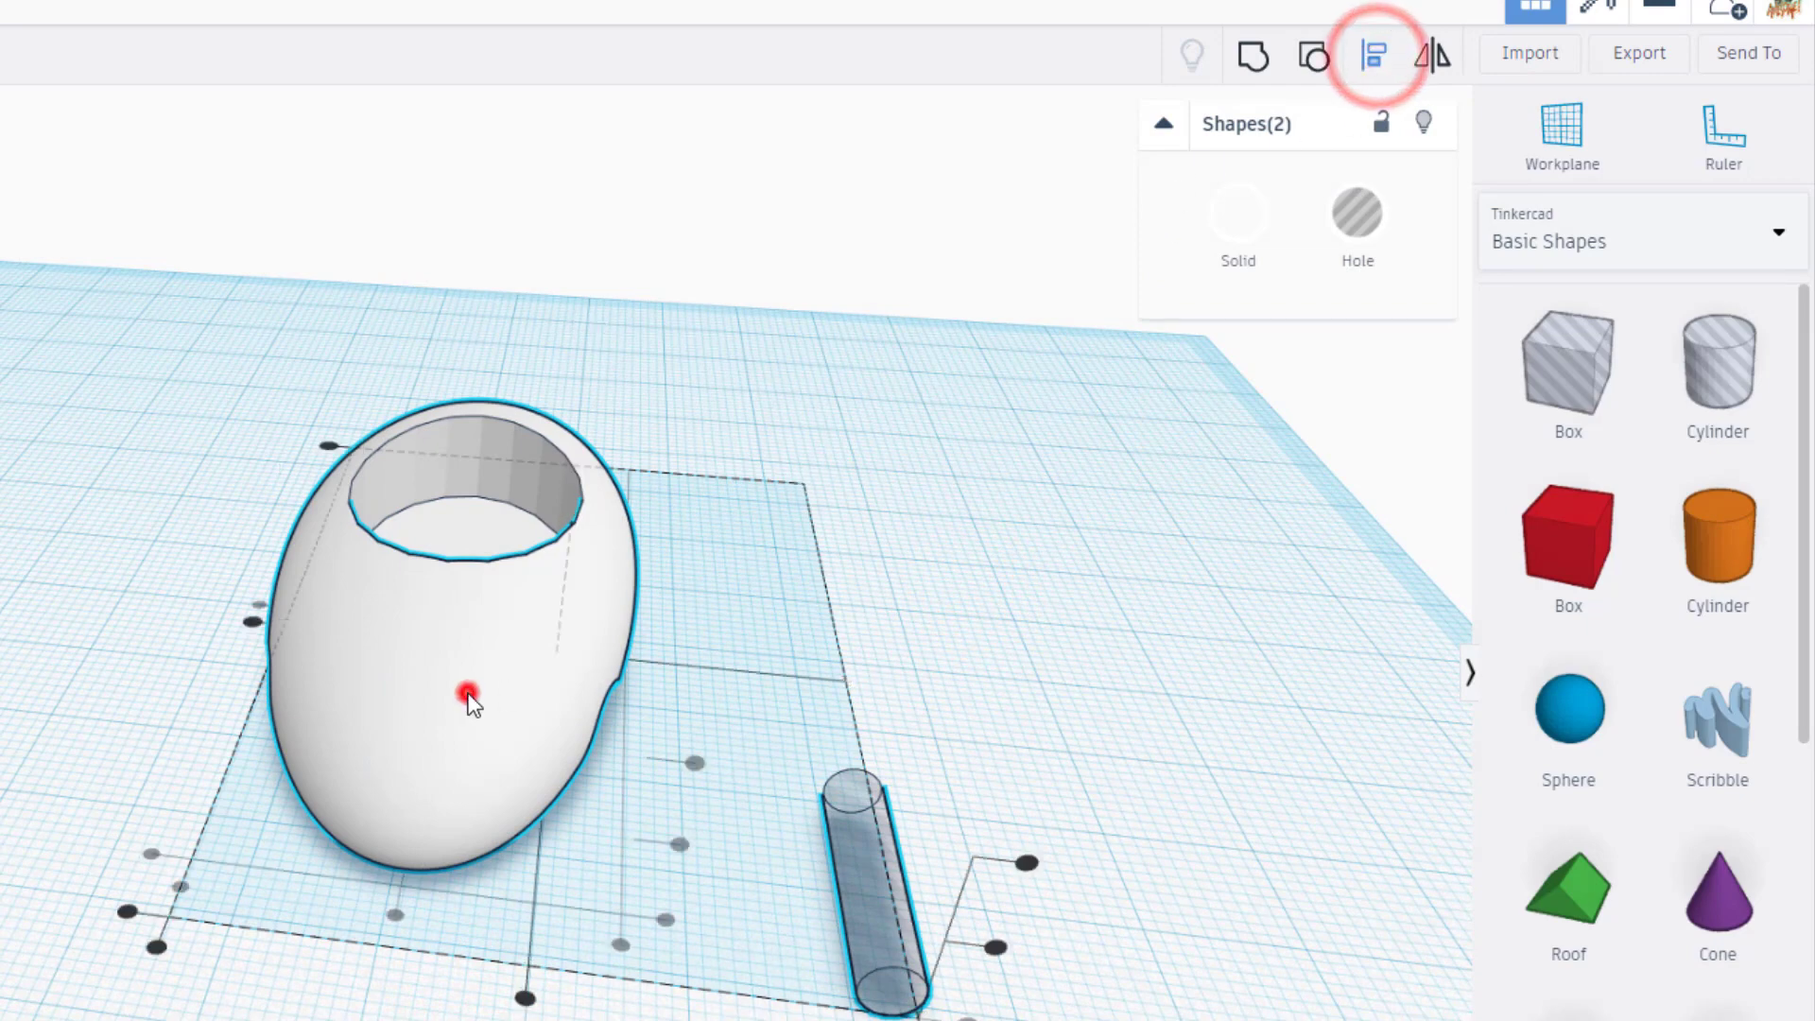
pyautogui.click(395, 916)
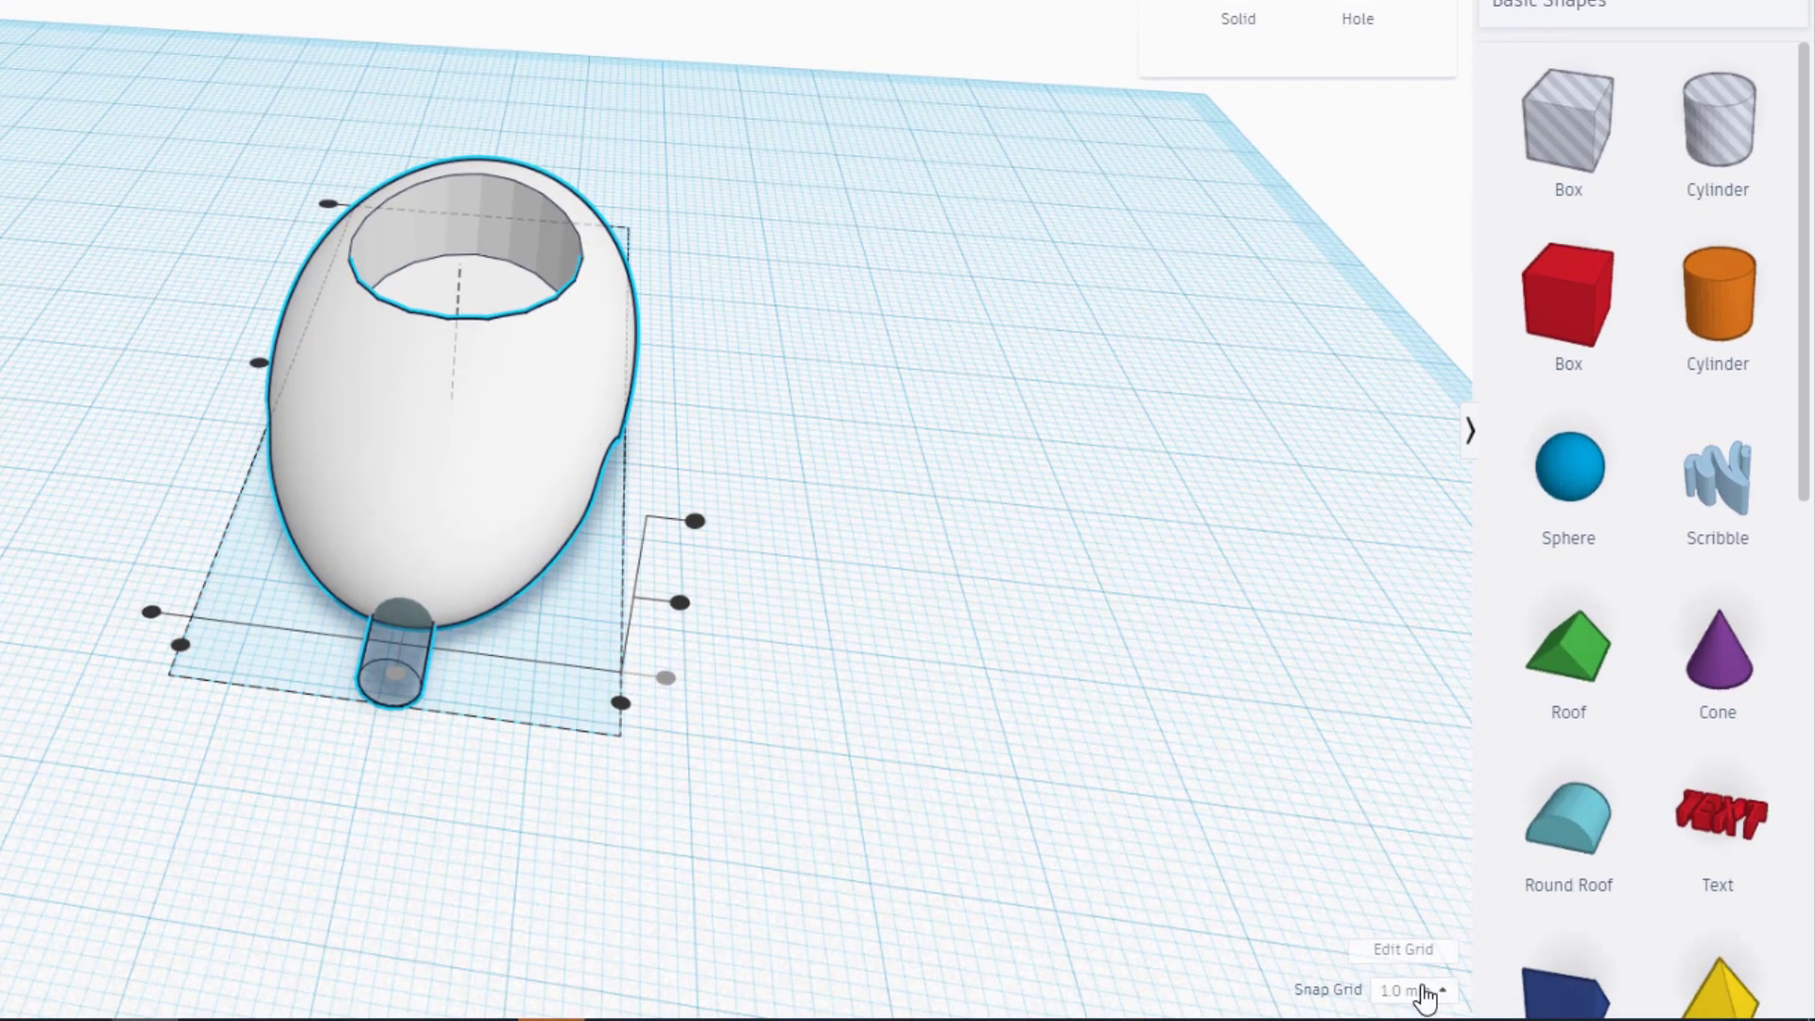
# Step: Set the snap grid to 5.0 mm and raise the rod-shaped hole by one 5 mm increment
pyautogui.click(1413, 990)
pyautogui.click(1418, 936)
pyautogui.click(870, 771)
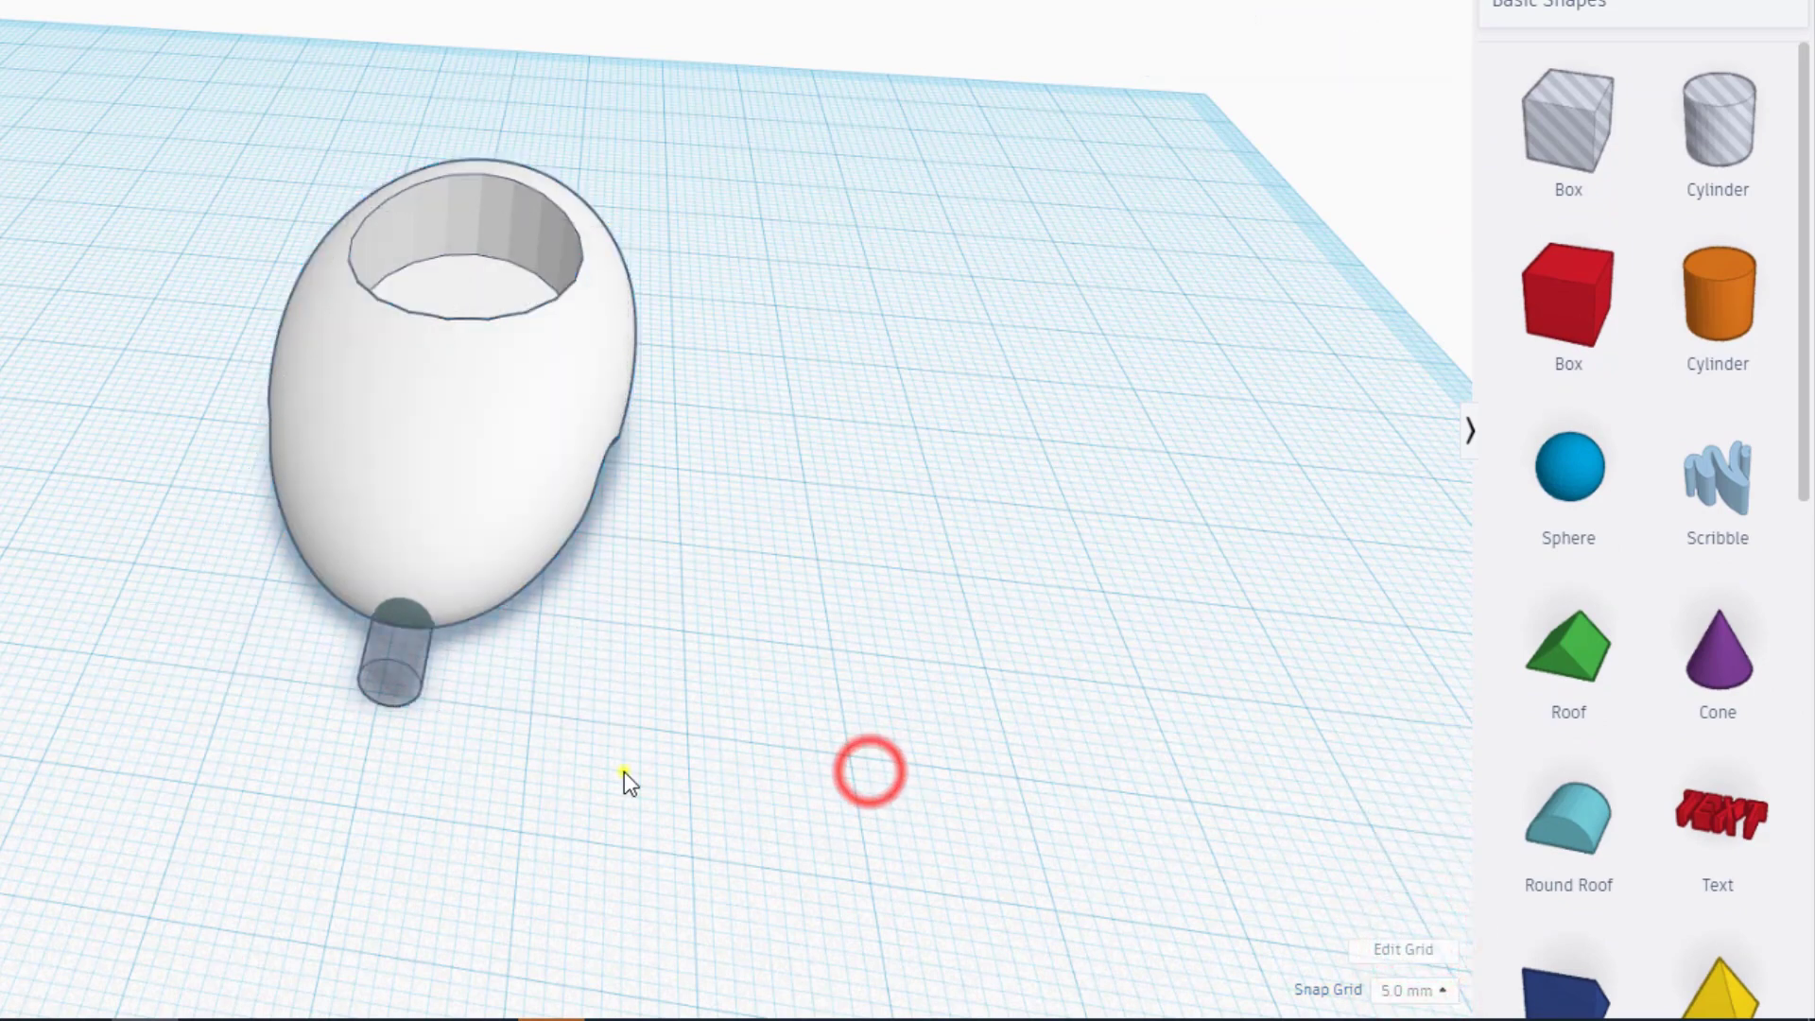
pyautogui.moveTo(623, 771); pyautogui.dragTo(571, 745, button='right')
pyautogui.click(448, 677)
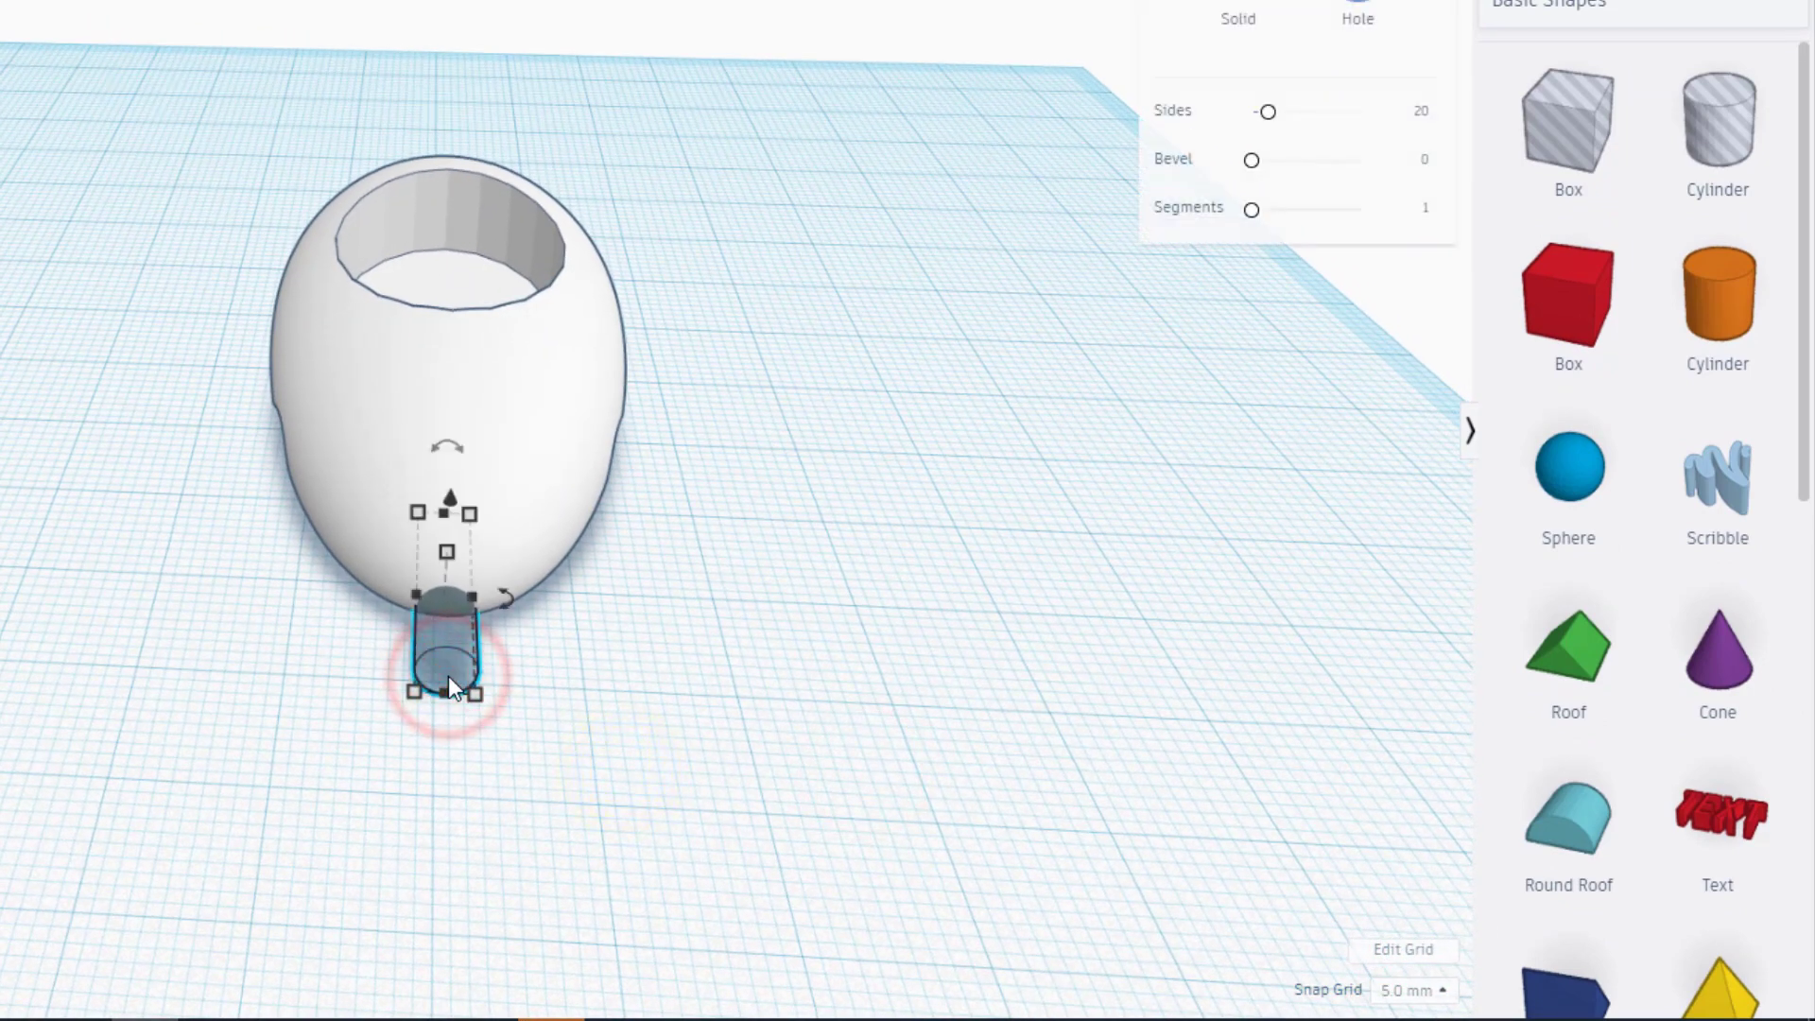
pyautogui.hotkey('ctrl', 'Up')
# Step: Duplicate the rod-shaped hole and shift the copy and the original 5 mm to opposite sides of the body's center
pyautogui.moveTo(434, 561); pyautogui.dragTo(427, 503, button='right')
pyautogui.hotkey('ctrl', 'd')
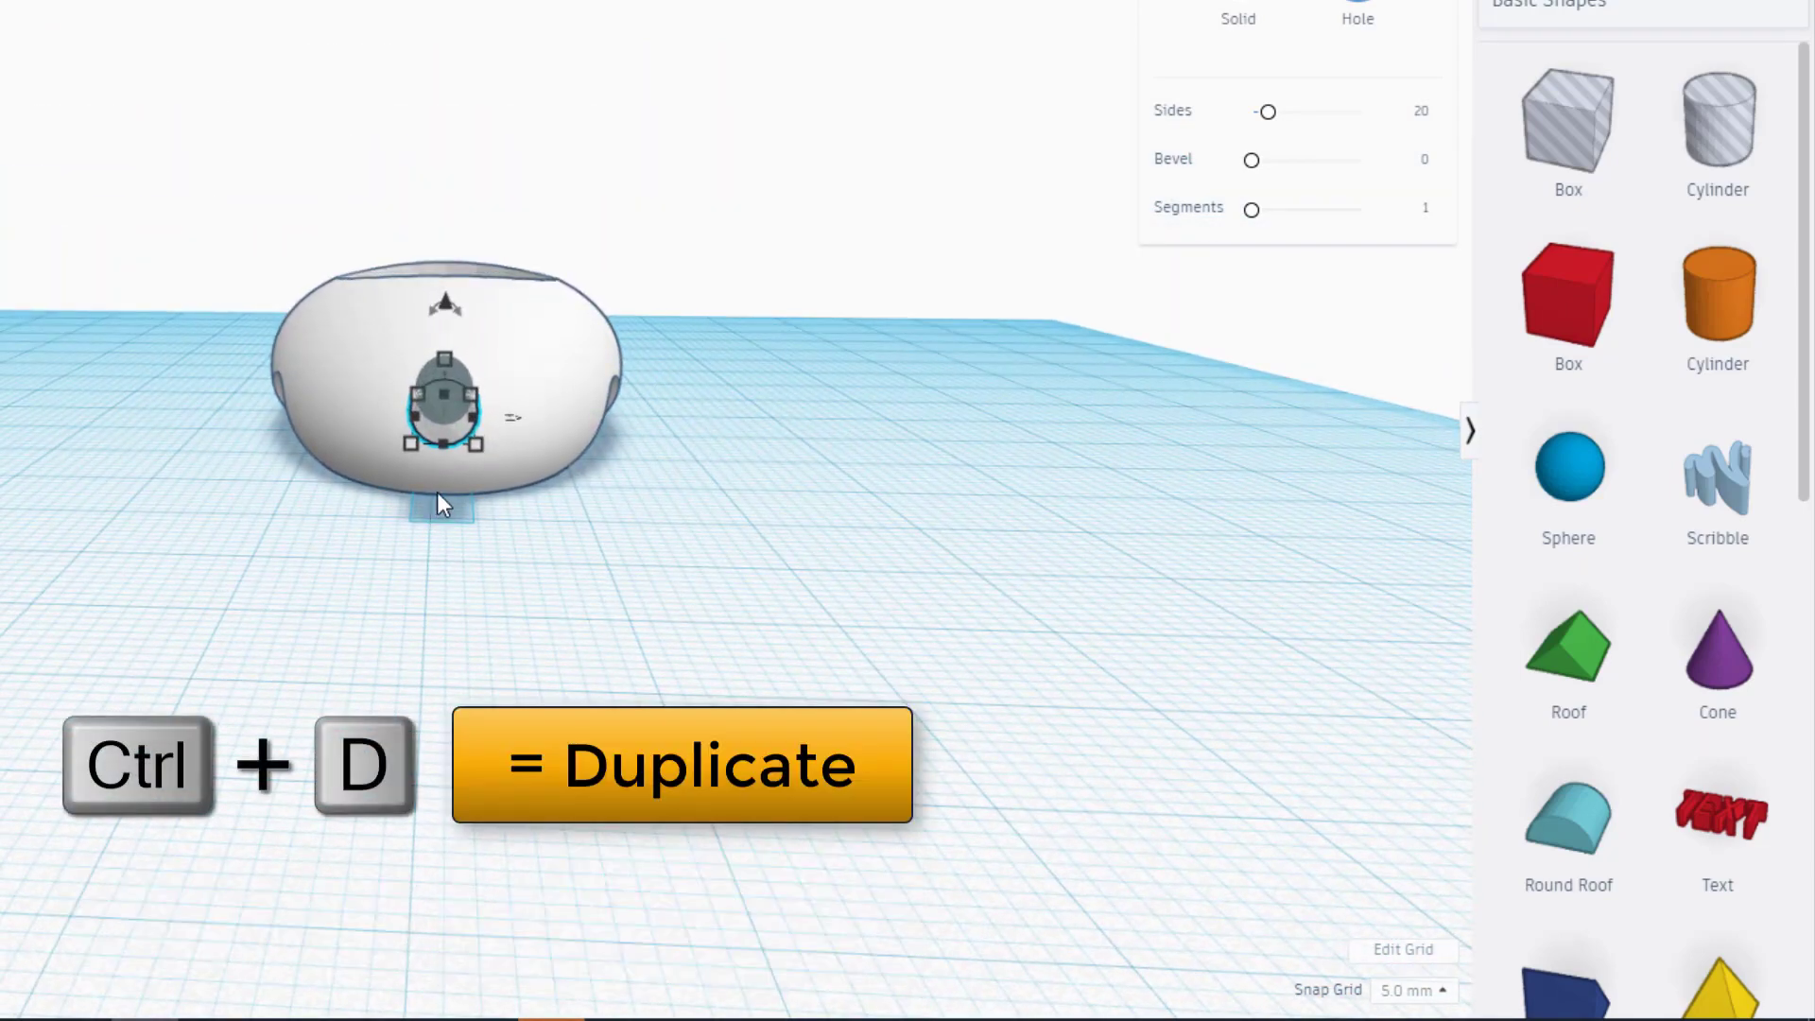
pyautogui.press('Right')
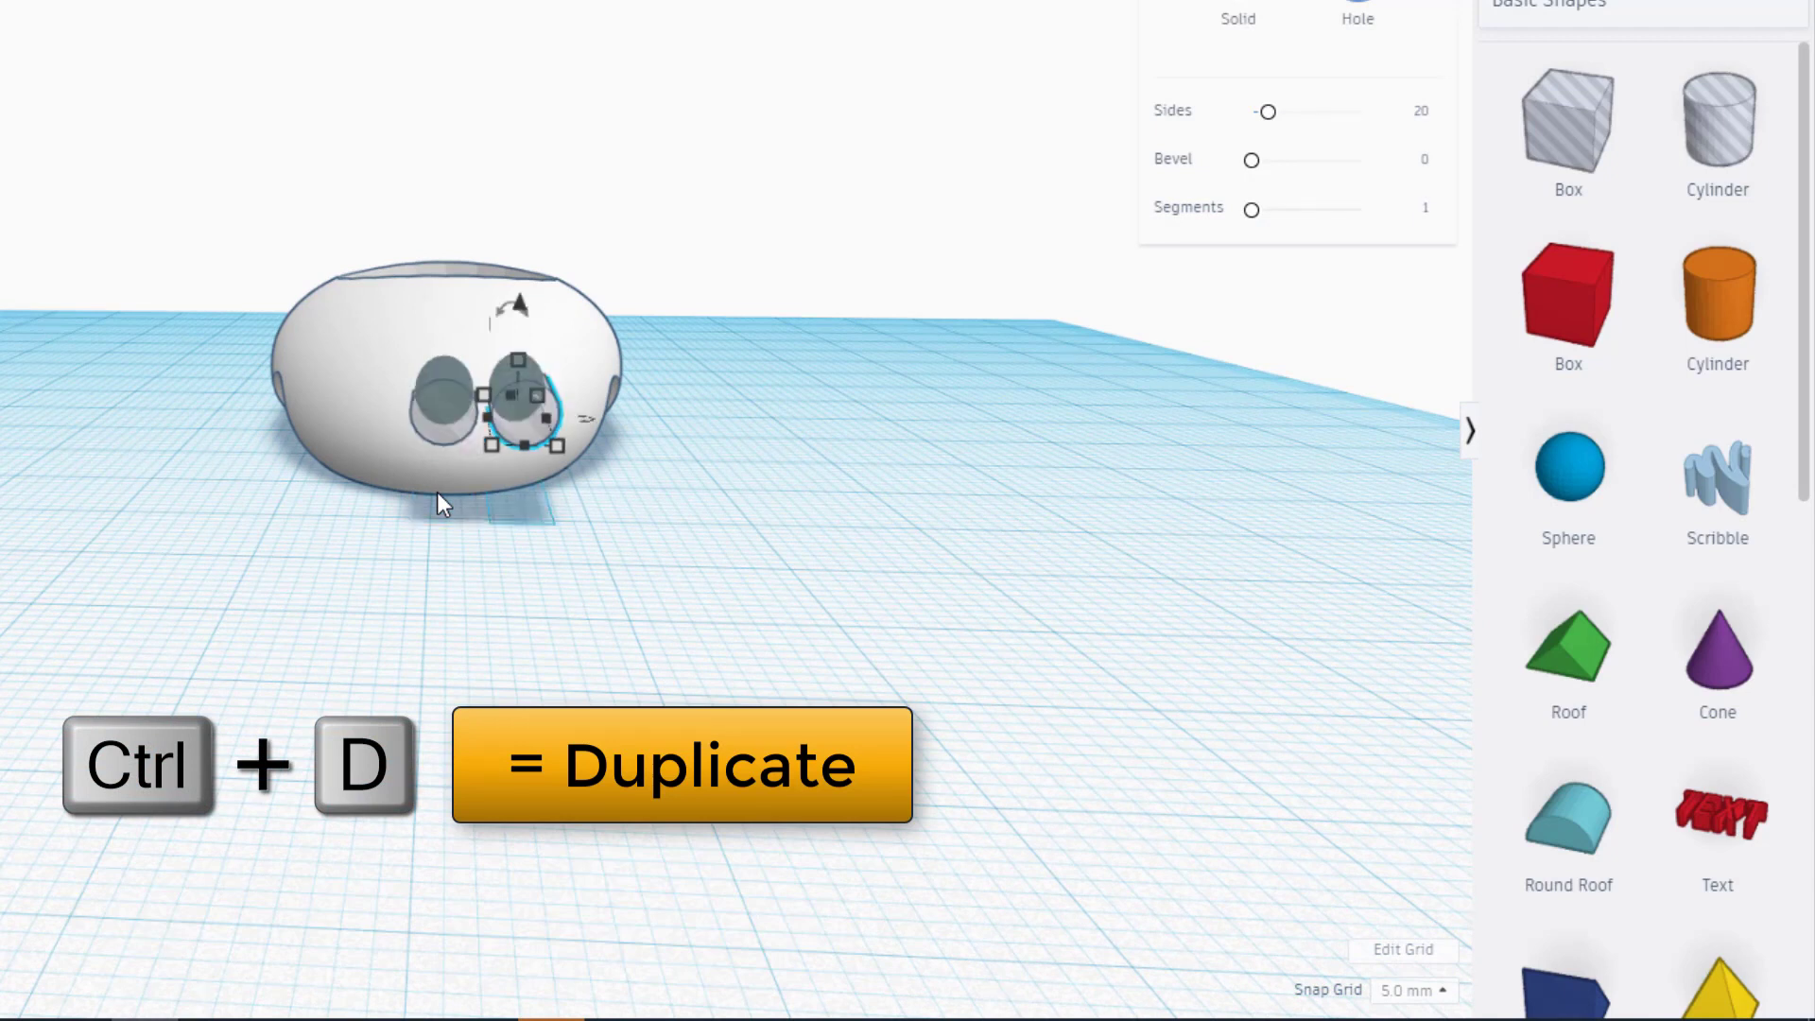
pyautogui.click(427, 421)
pyautogui.press('Left')
pyautogui.press('Left')
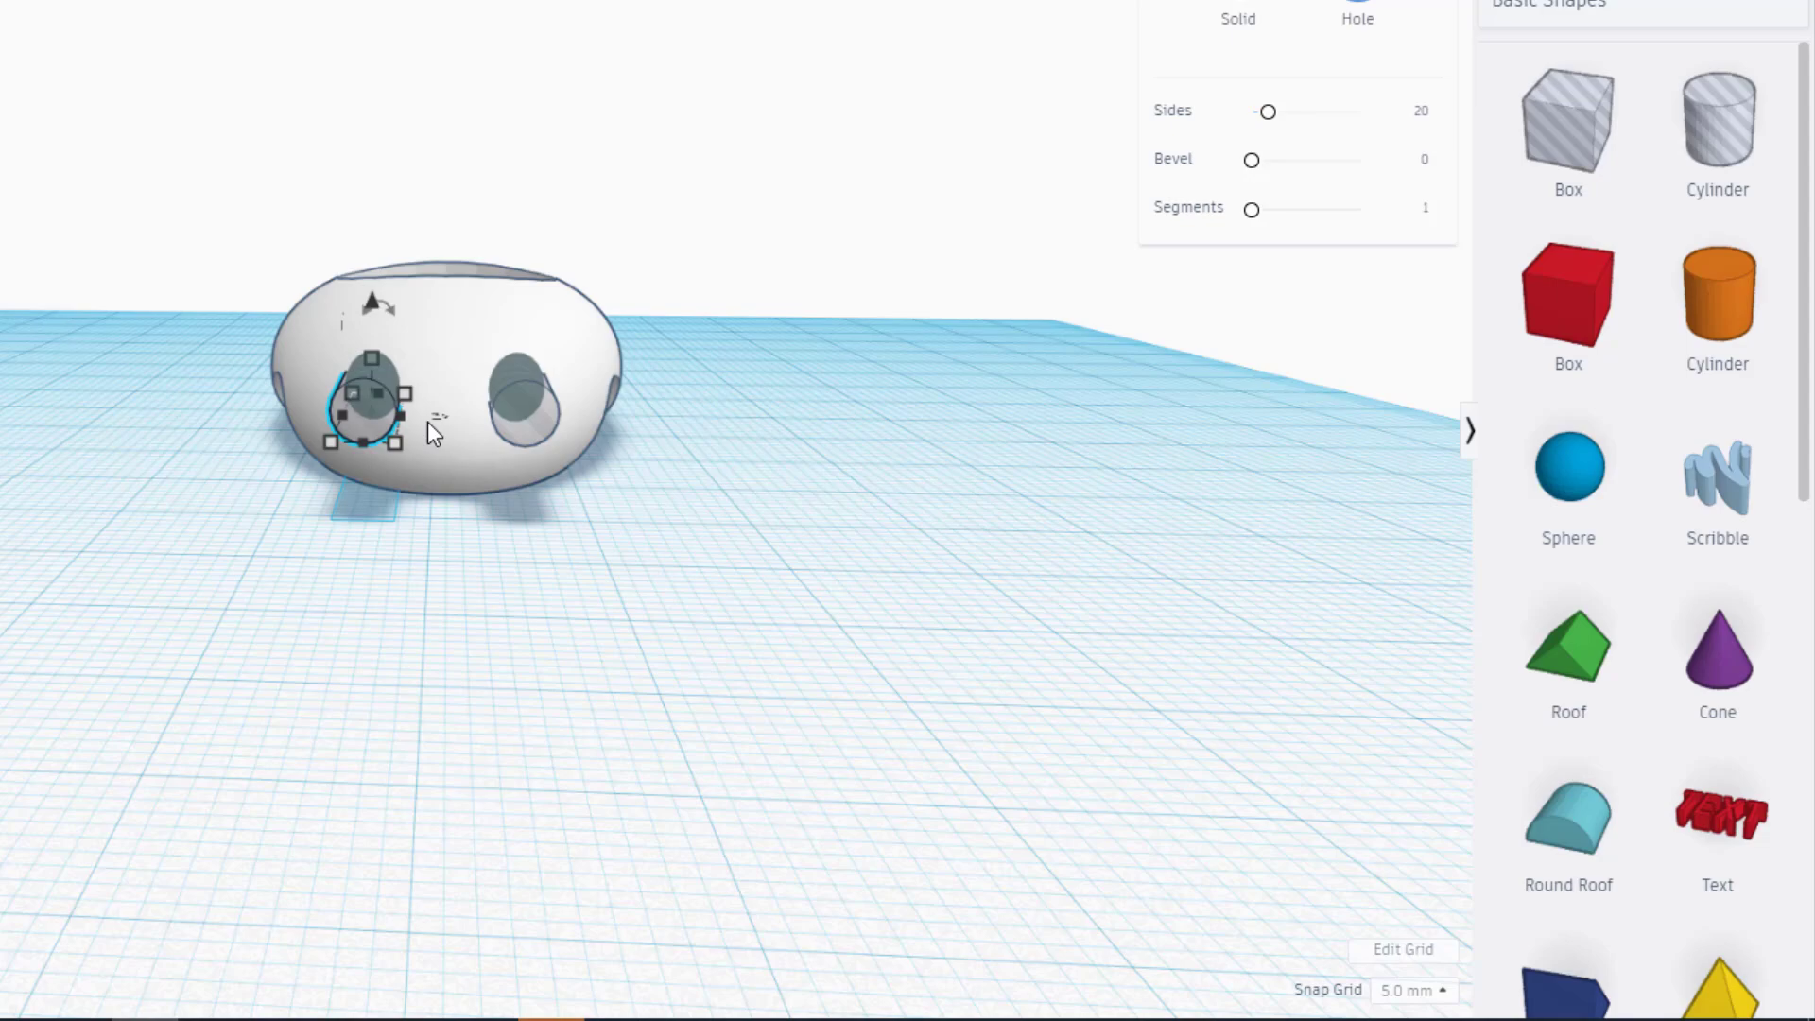
# Step: Set the snap grid to 1.0 mm and nudge the rod-shaped holes slightly farther apart on the body's front
pyautogui.moveTo(844, 420); pyautogui.dragTo(841, 499, button='right')
pyautogui.click(1381, 991)
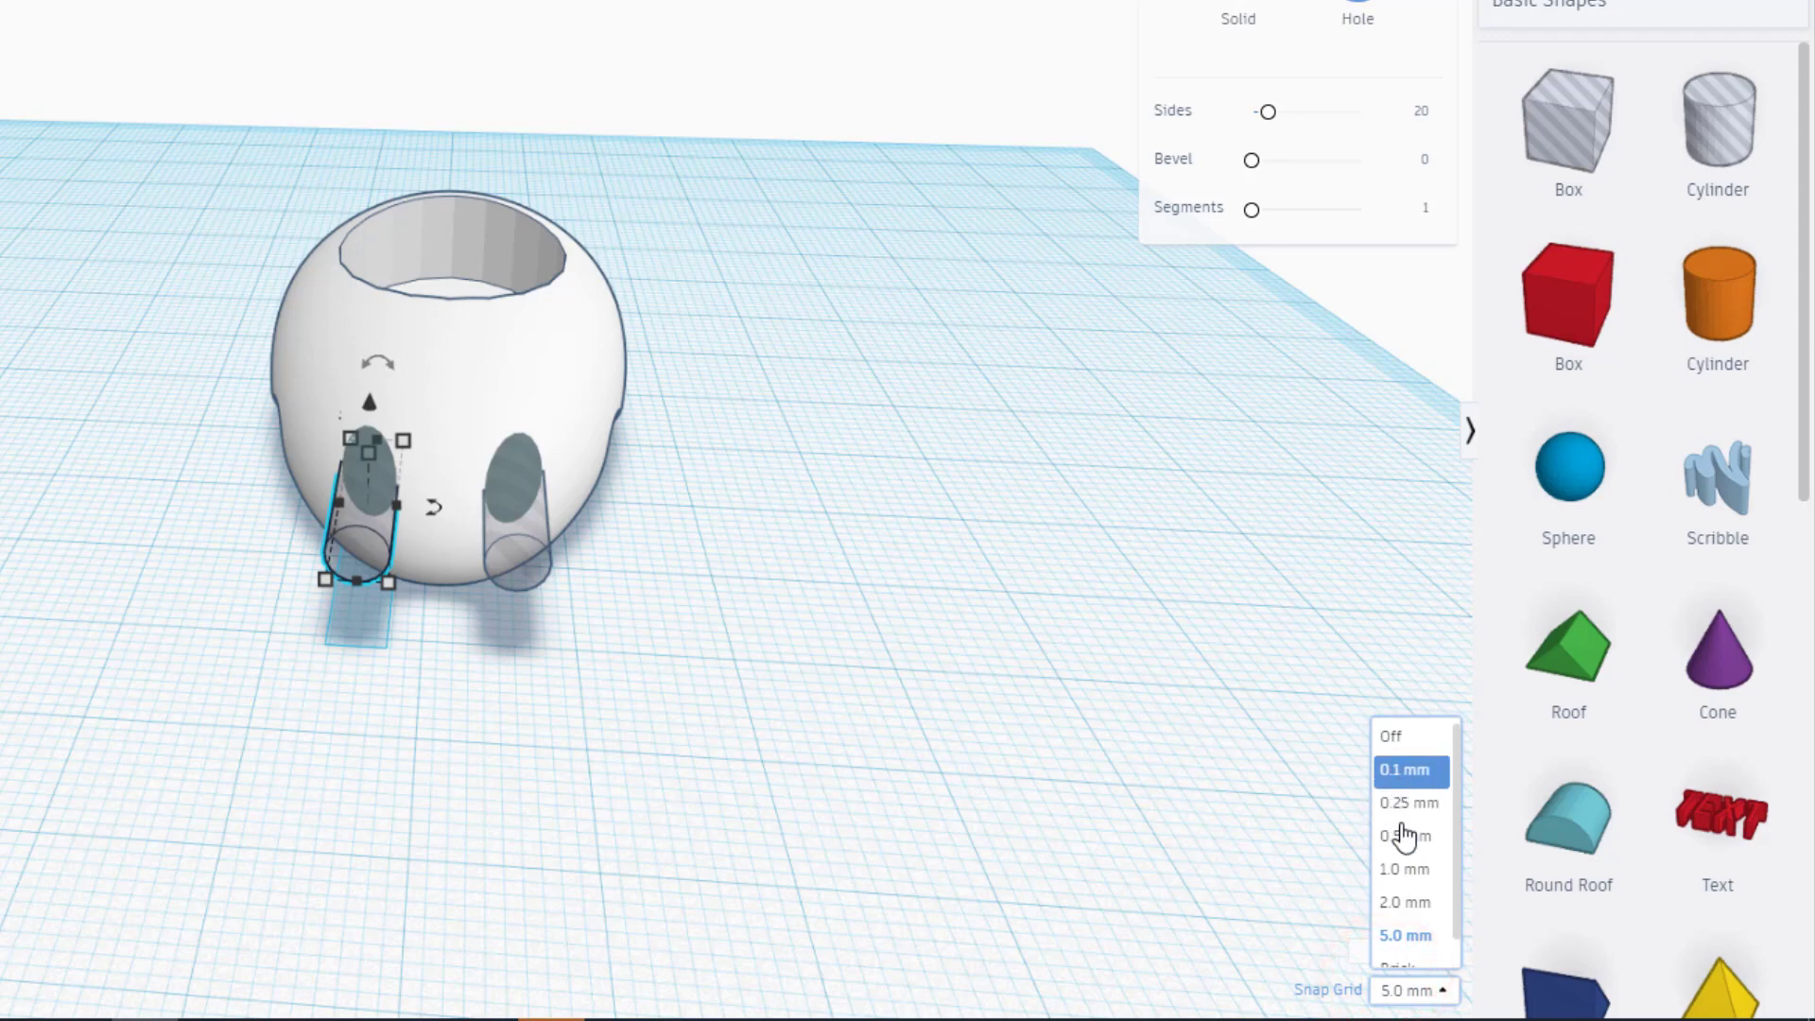
pyautogui.click(1406, 867)
pyautogui.click(535, 569)
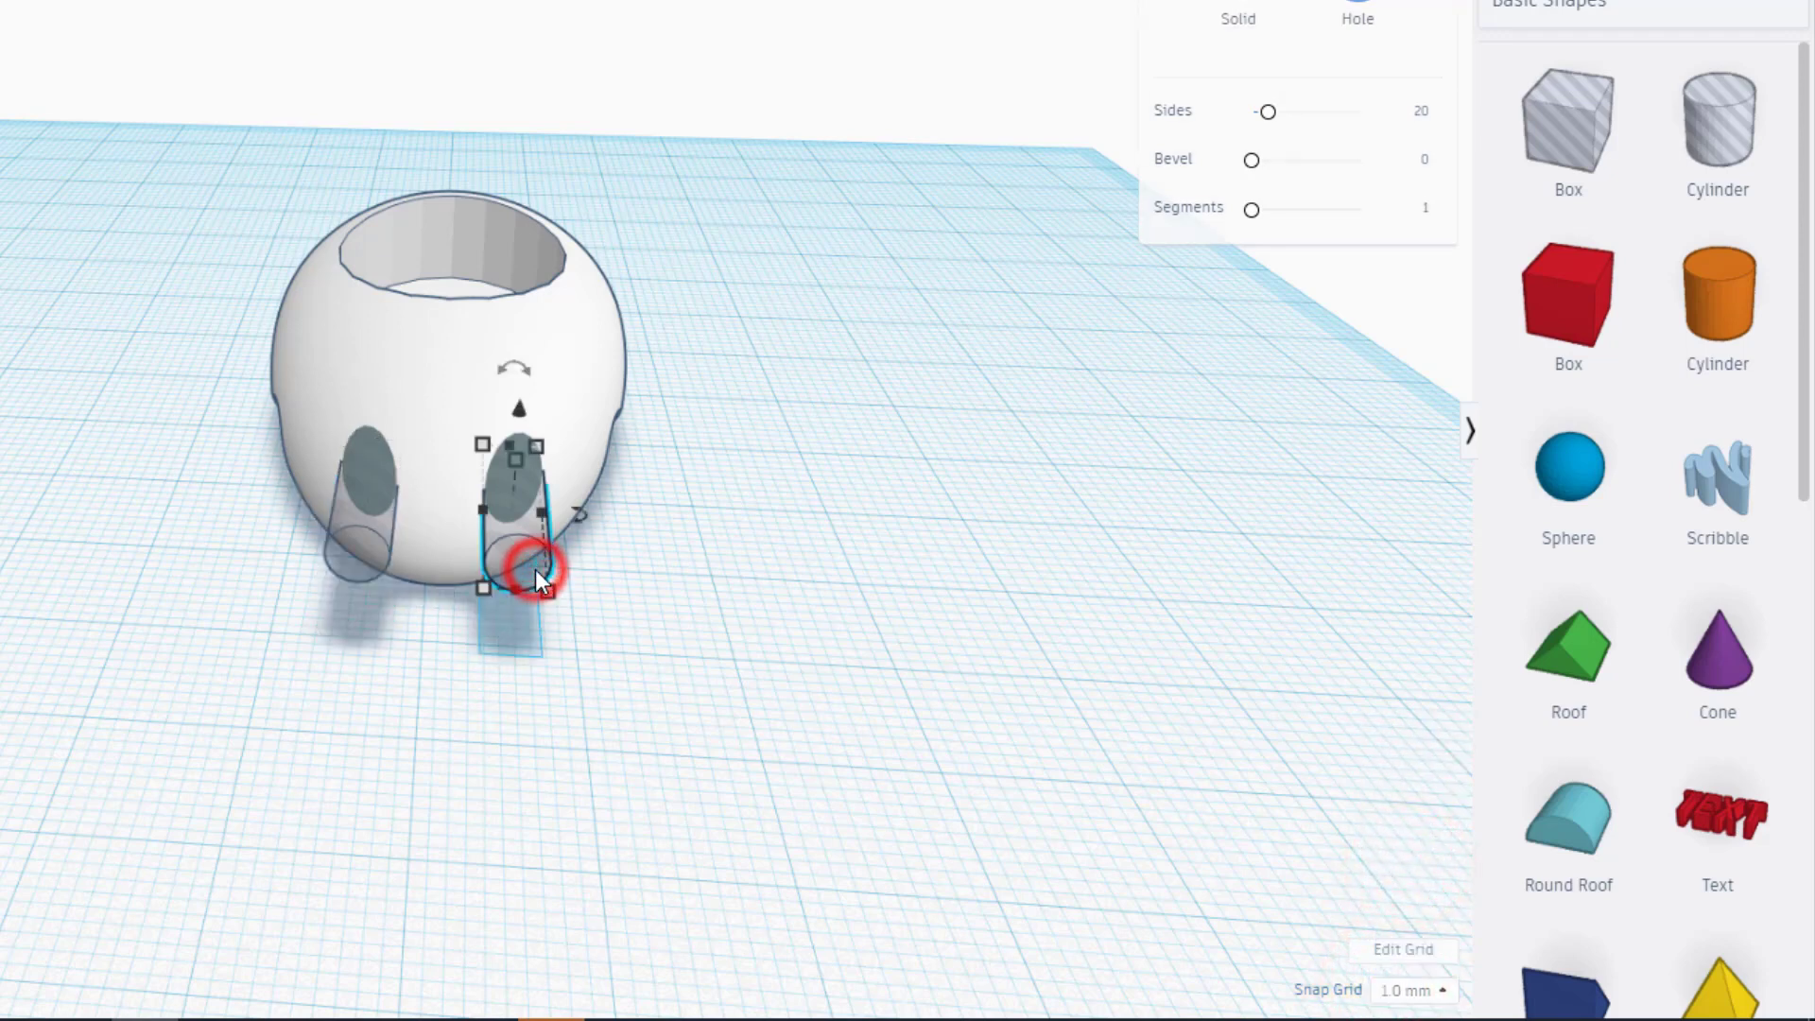
pyautogui.click(359, 560)
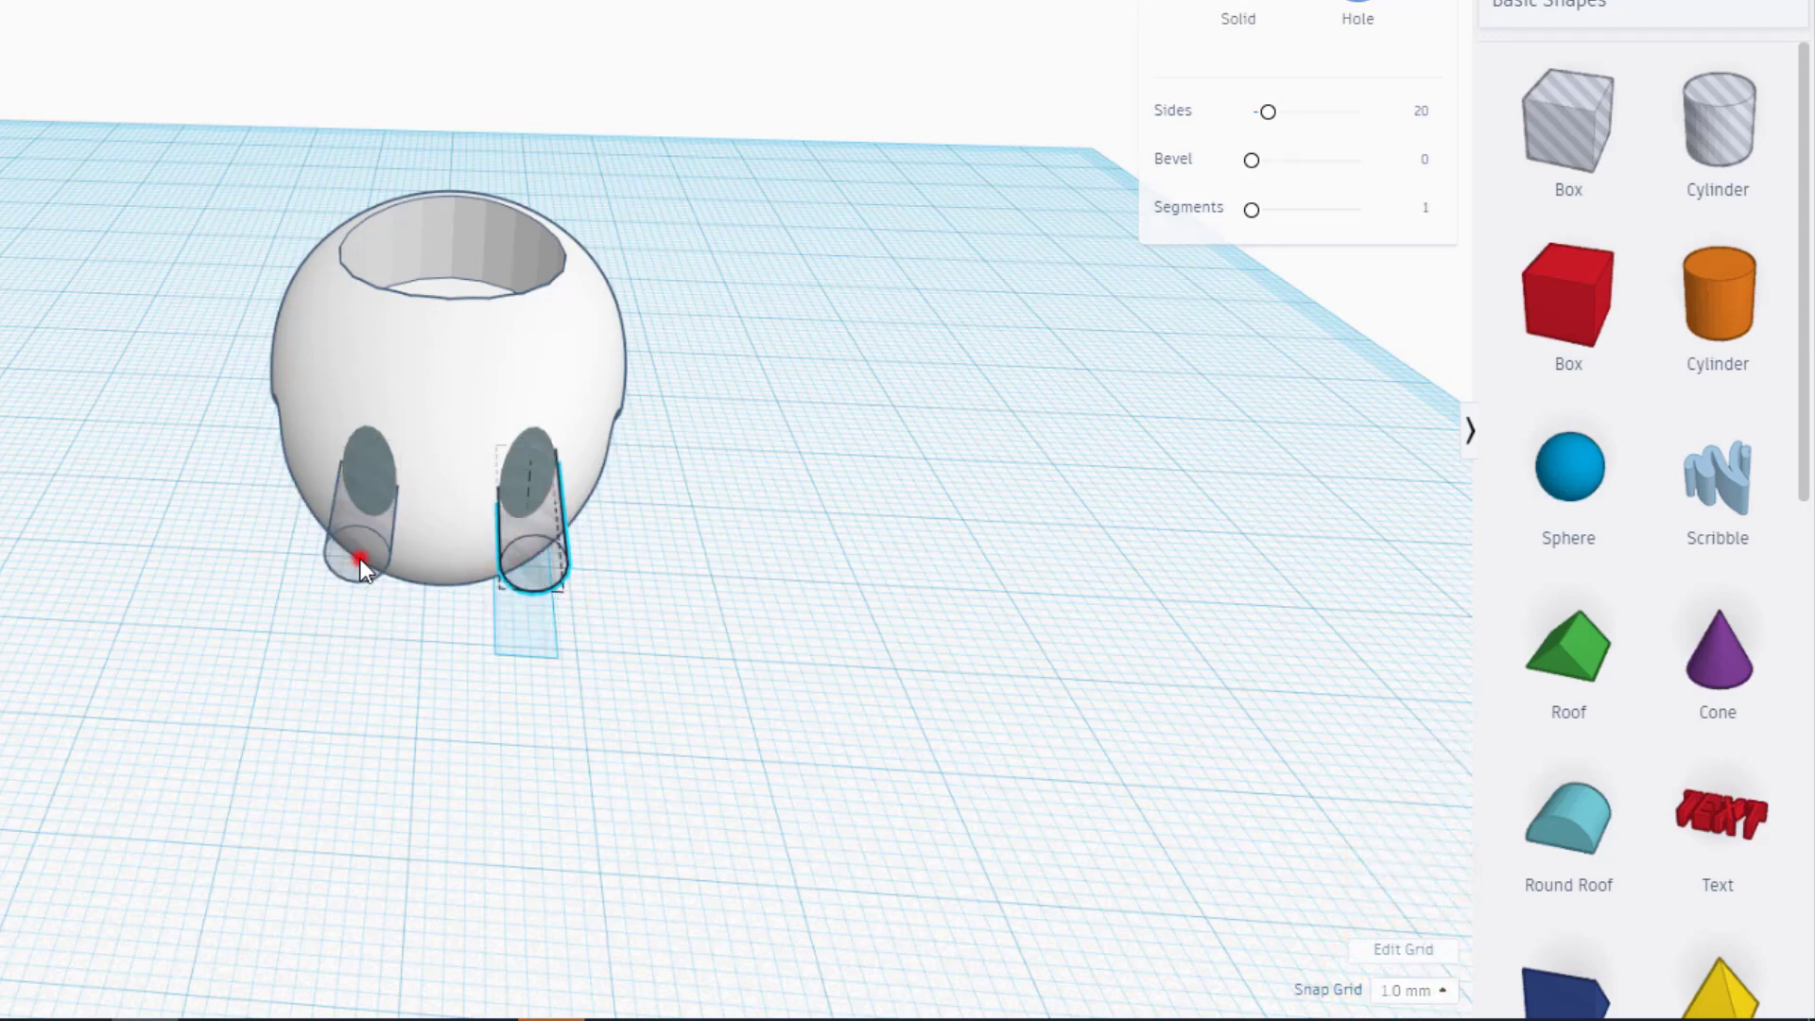
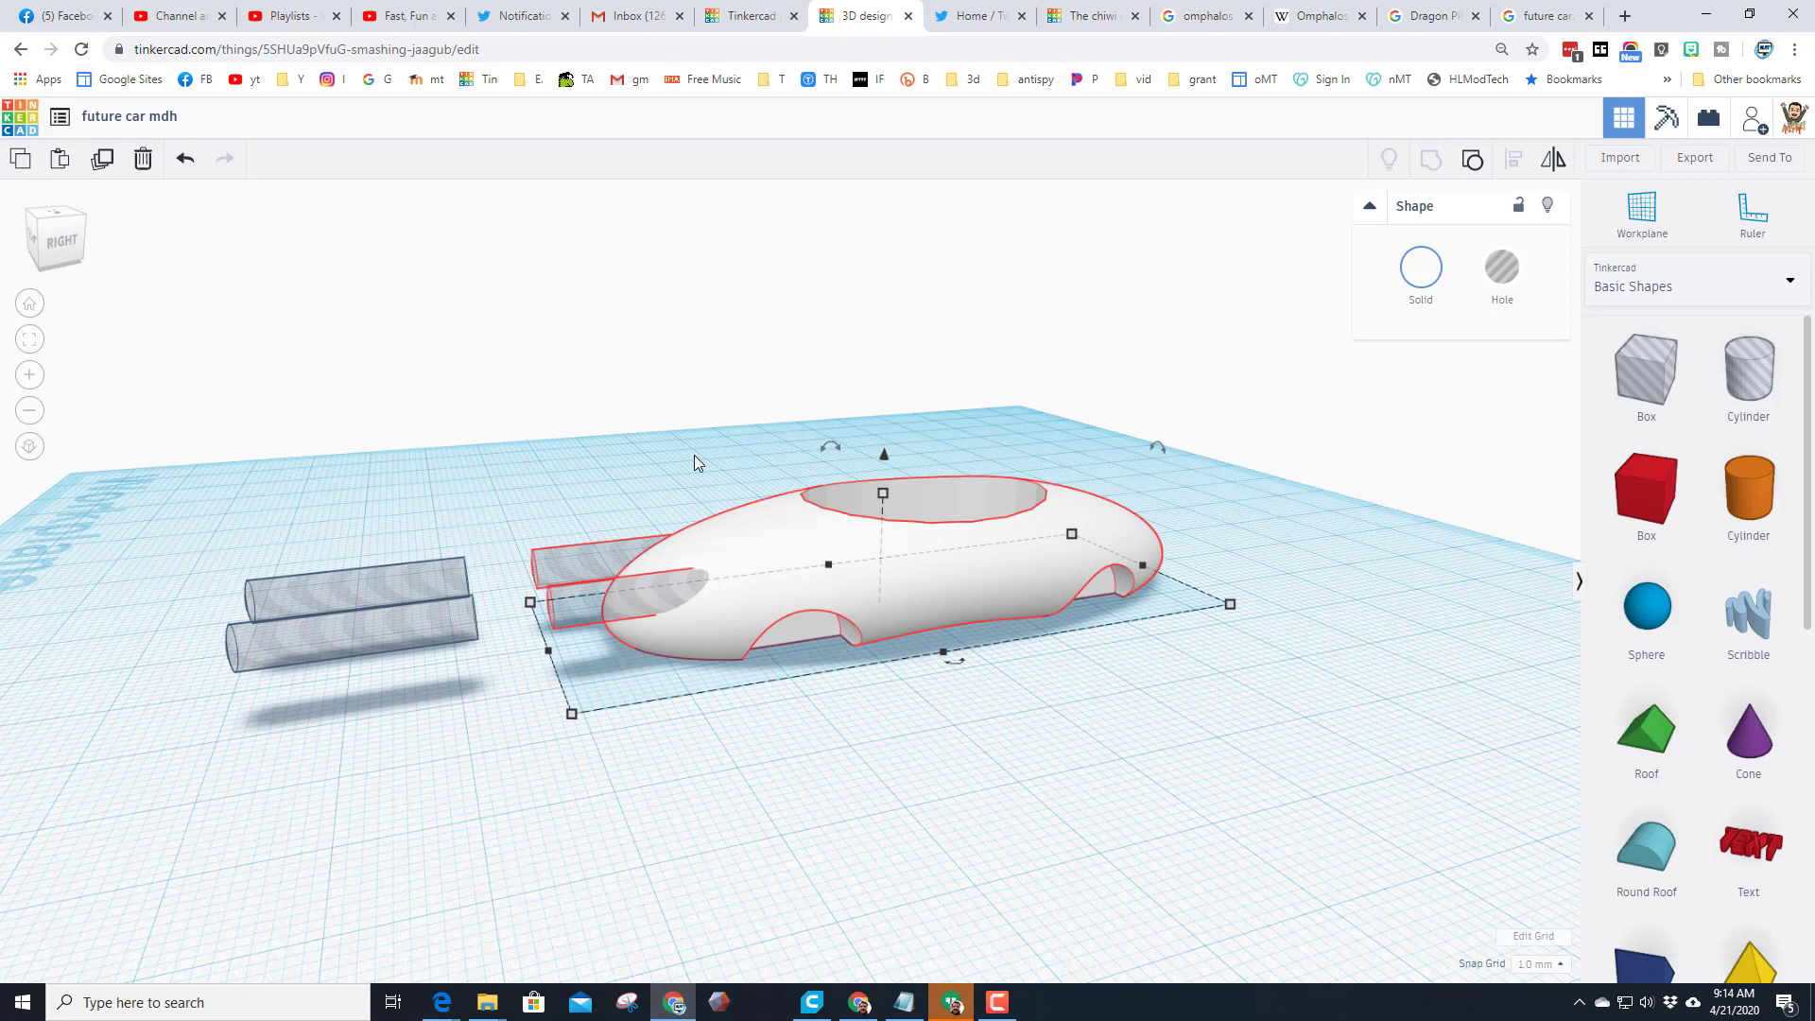
# Step: Turn the spare pair of rods in front of the body into yellow solids and shorten both to 2 mm
pyautogui.click(317, 509)
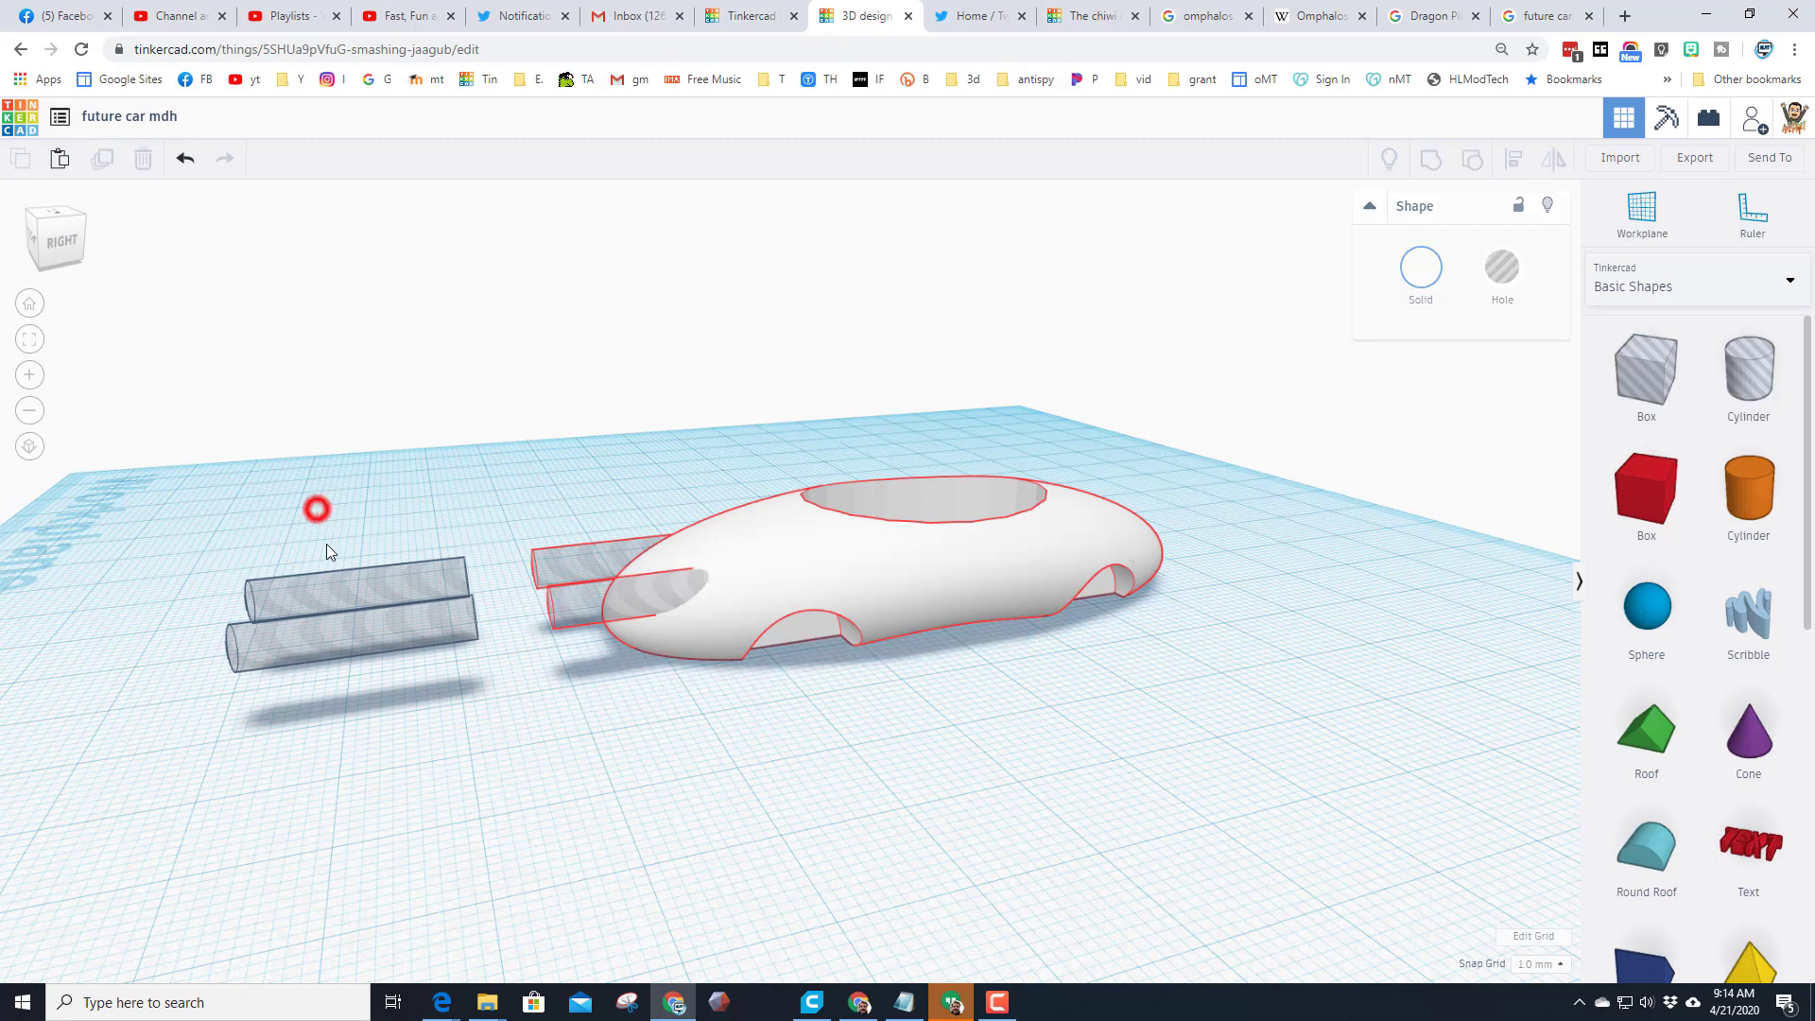
pyautogui.click(369, 653)
pyautogui.click(395, 469)
pyautogui.moveTo(354, 462); pyautogui.dragTo(393, 684)
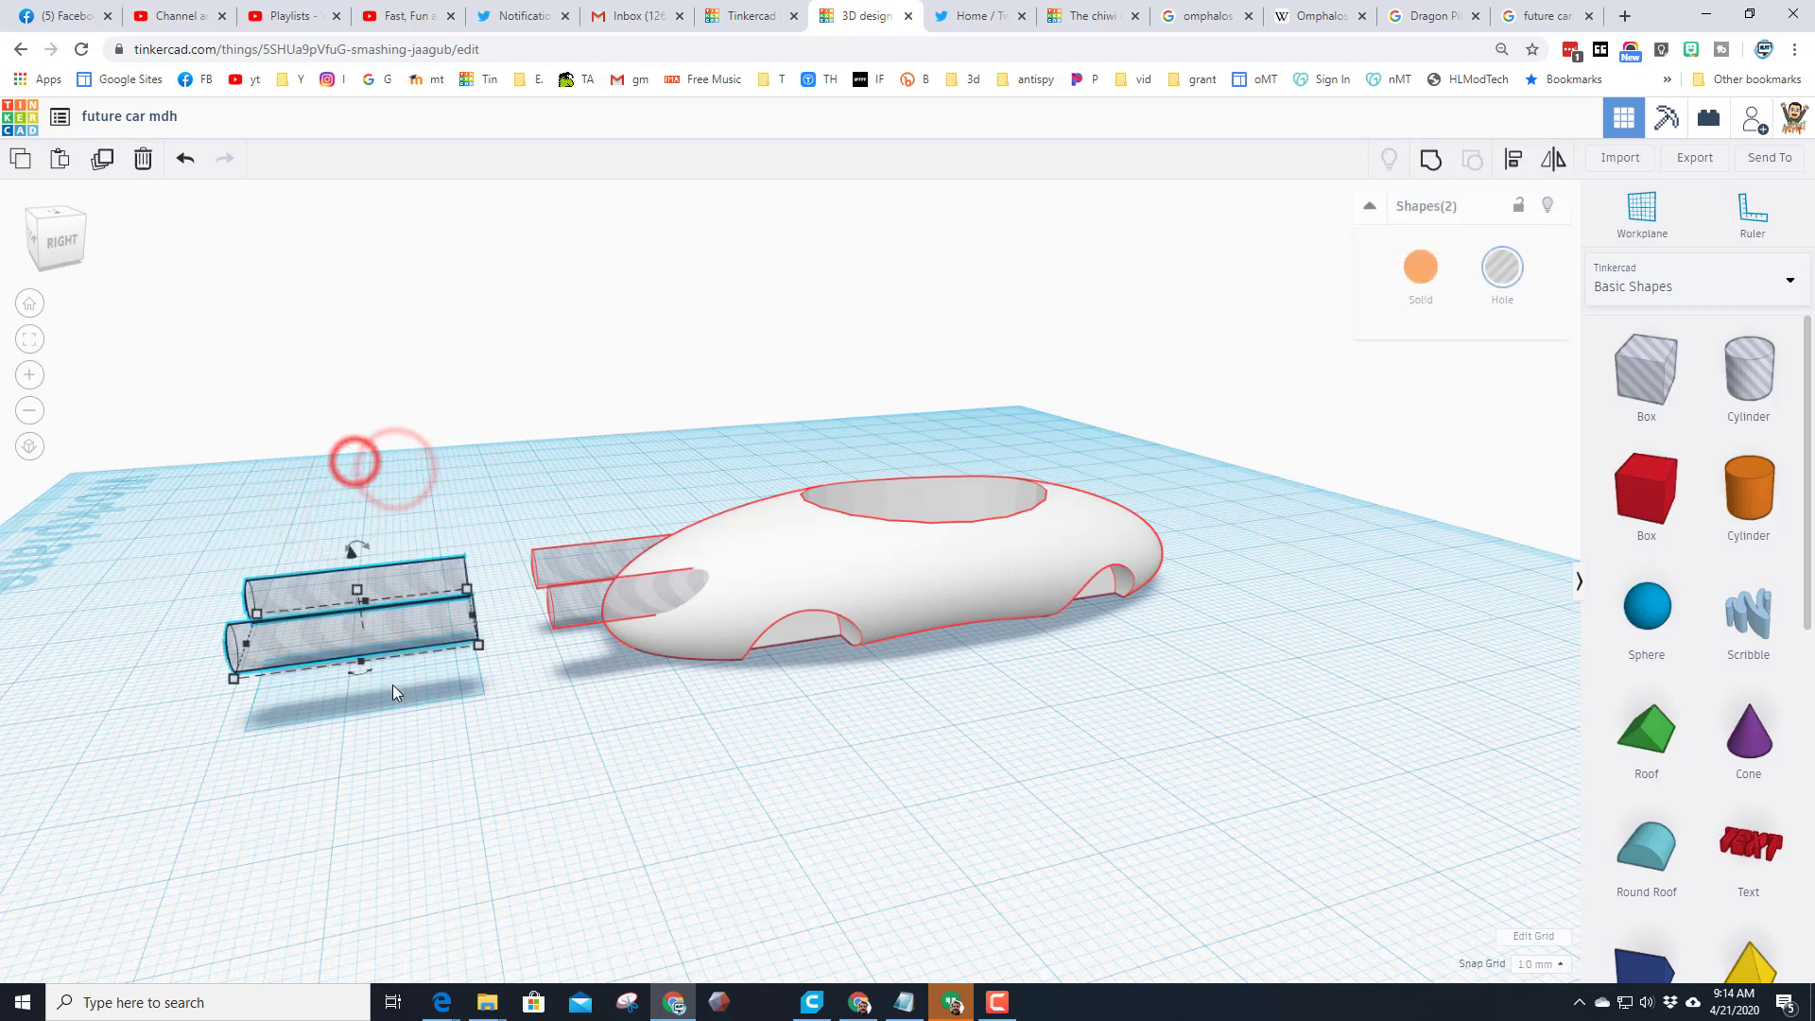
pyautogui.click(1433, 294)
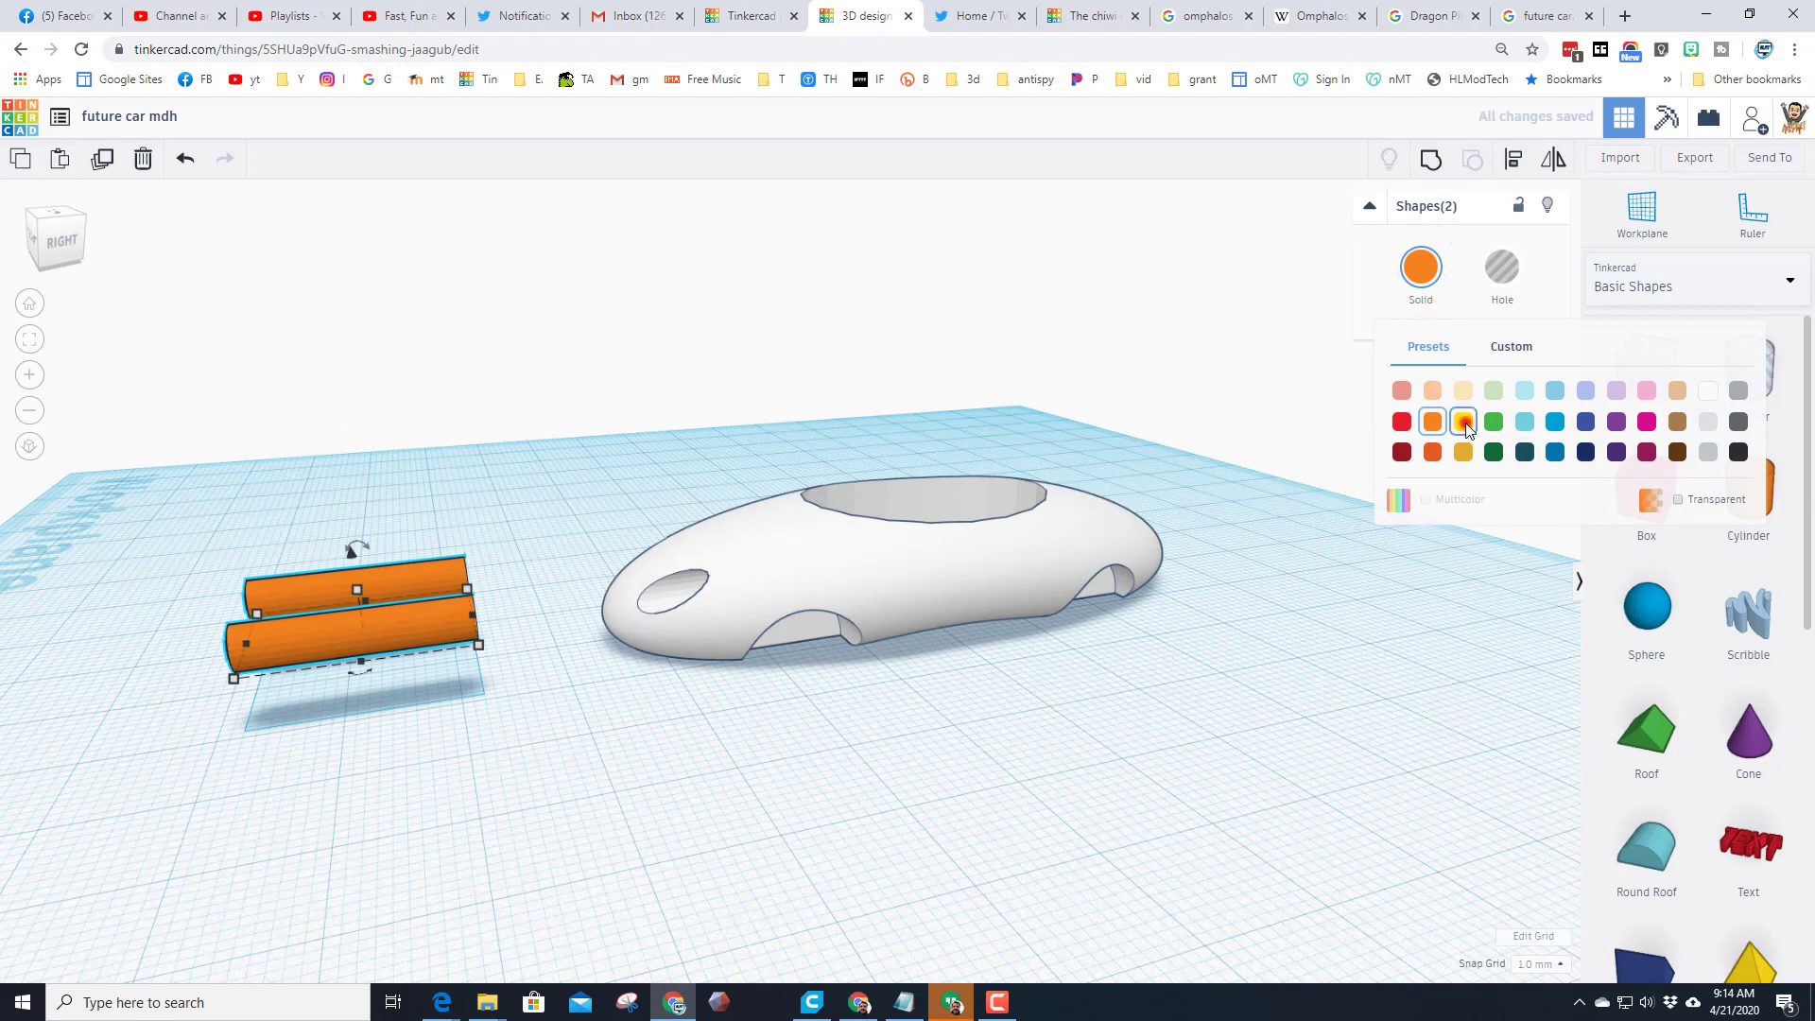
pyautogui.click(1464, 424)
pyautogui.moveTo(247, 645); pyautogui.dragTo(469, 626)
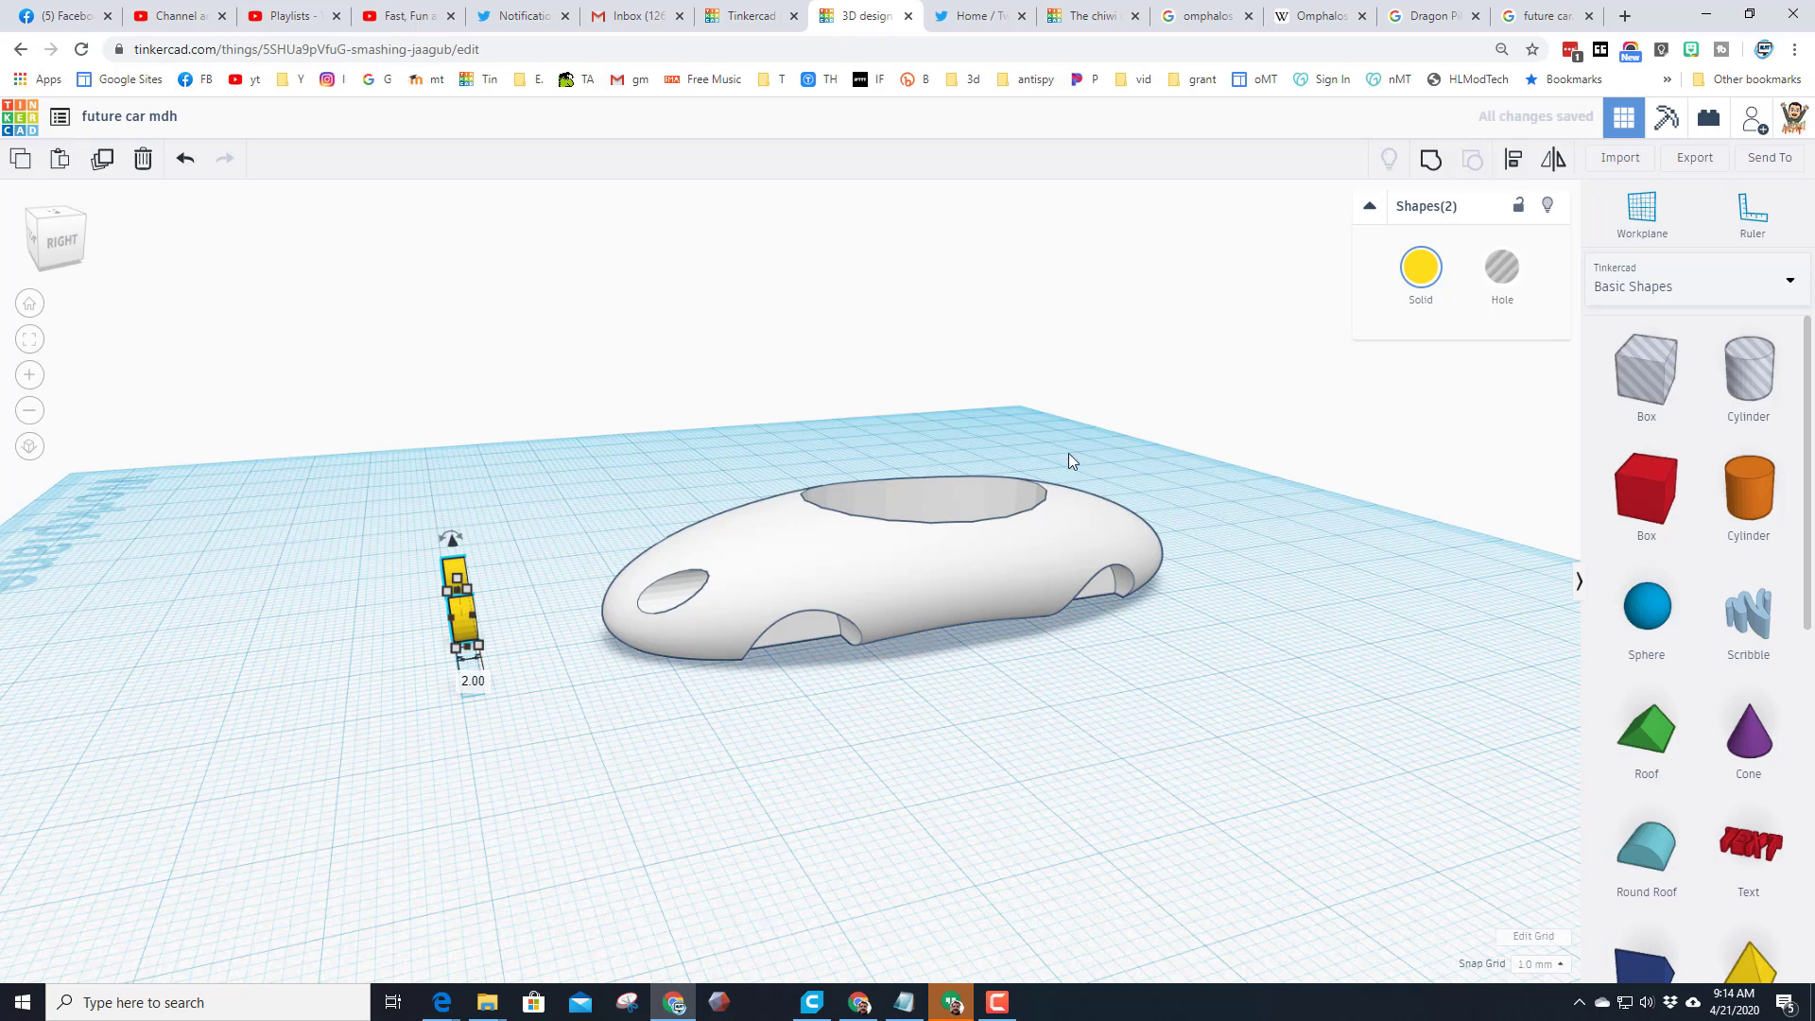
# Step: Set the bevel of each of the two short yellow cylinders to 2
pyautogui.click(592, 538)
pyautogui.click(466, 620)
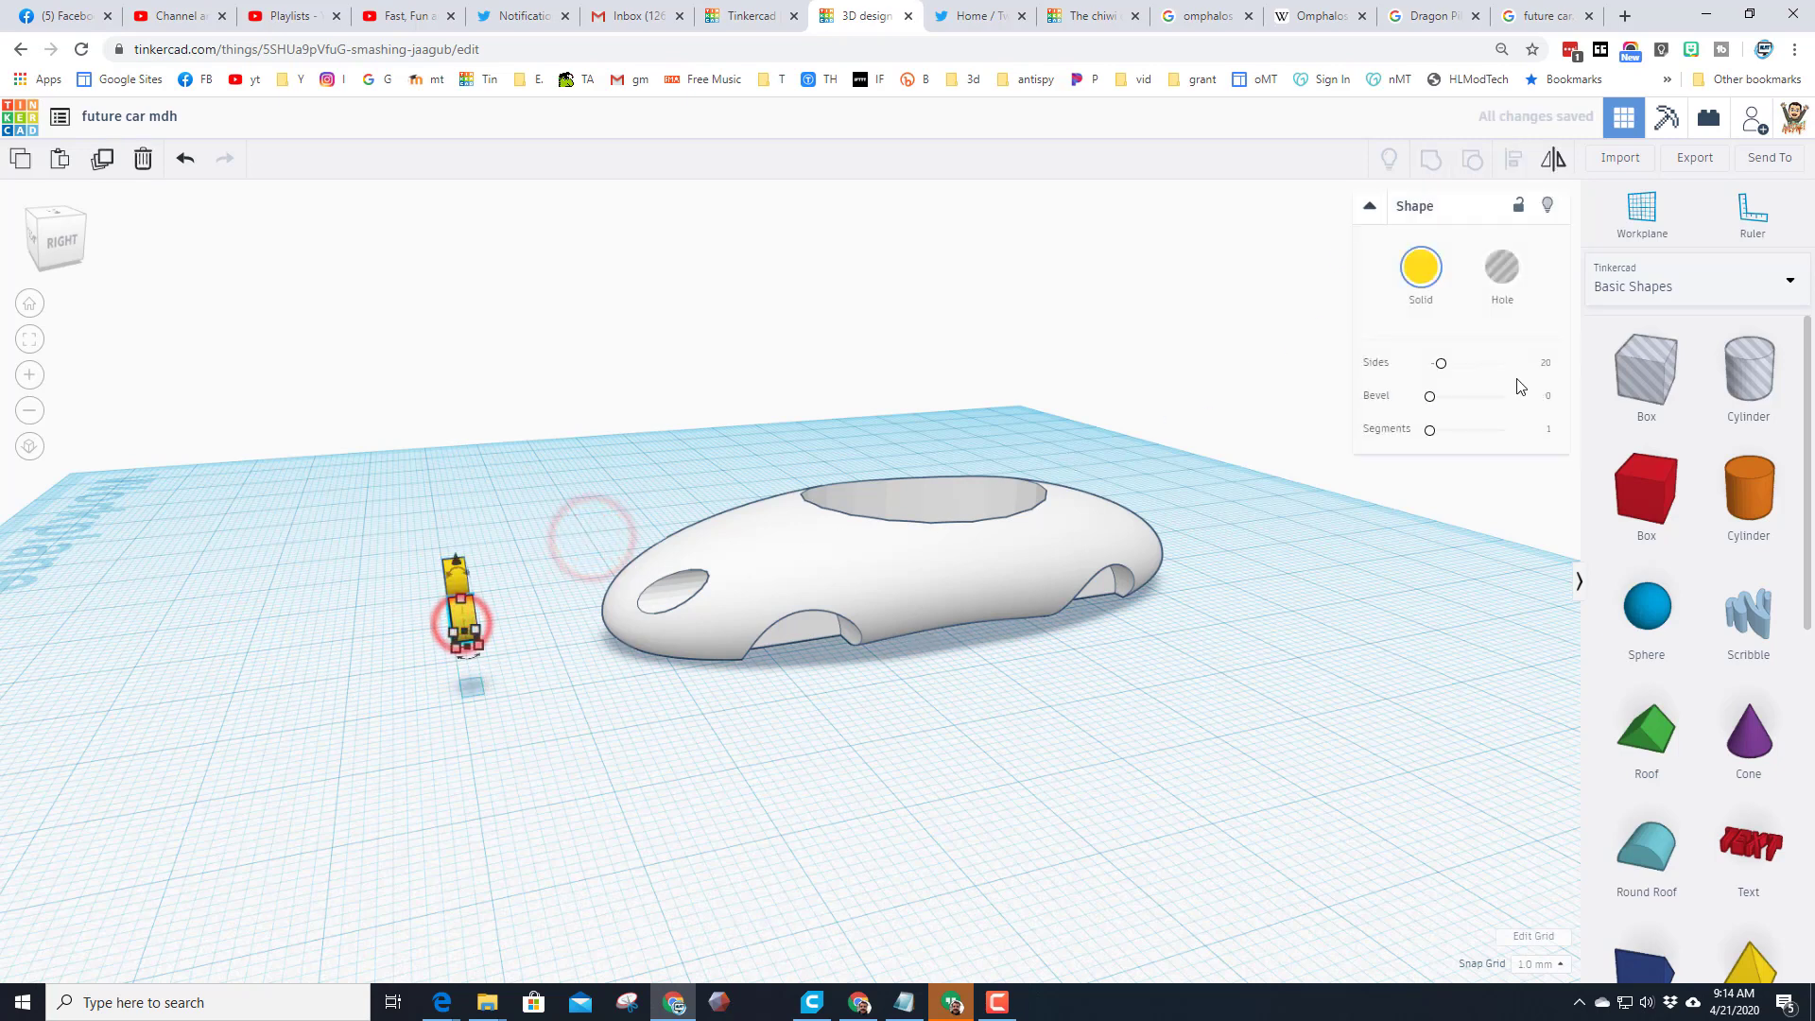
pyautogui.click(1547, 396)
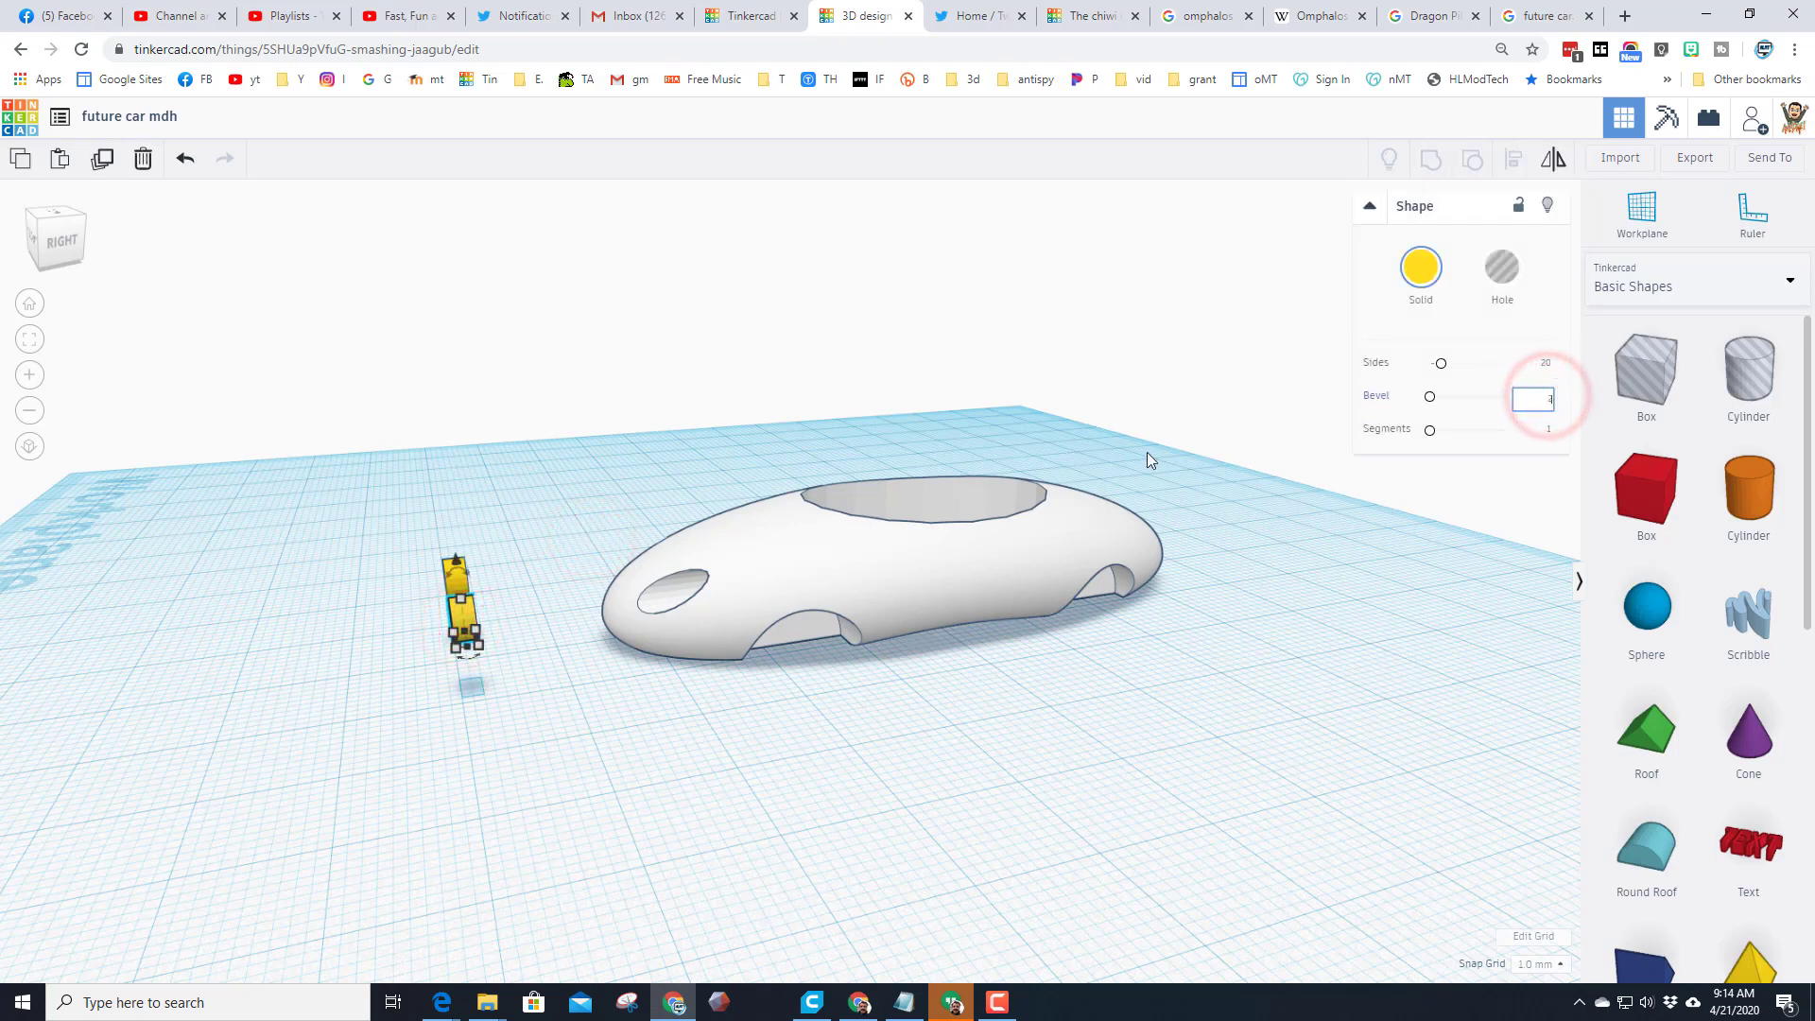
pyautogui.click(455, 585)
pyautogui.moveTo(324, 680); pyautogui.dragTo(803, 671, button='right')
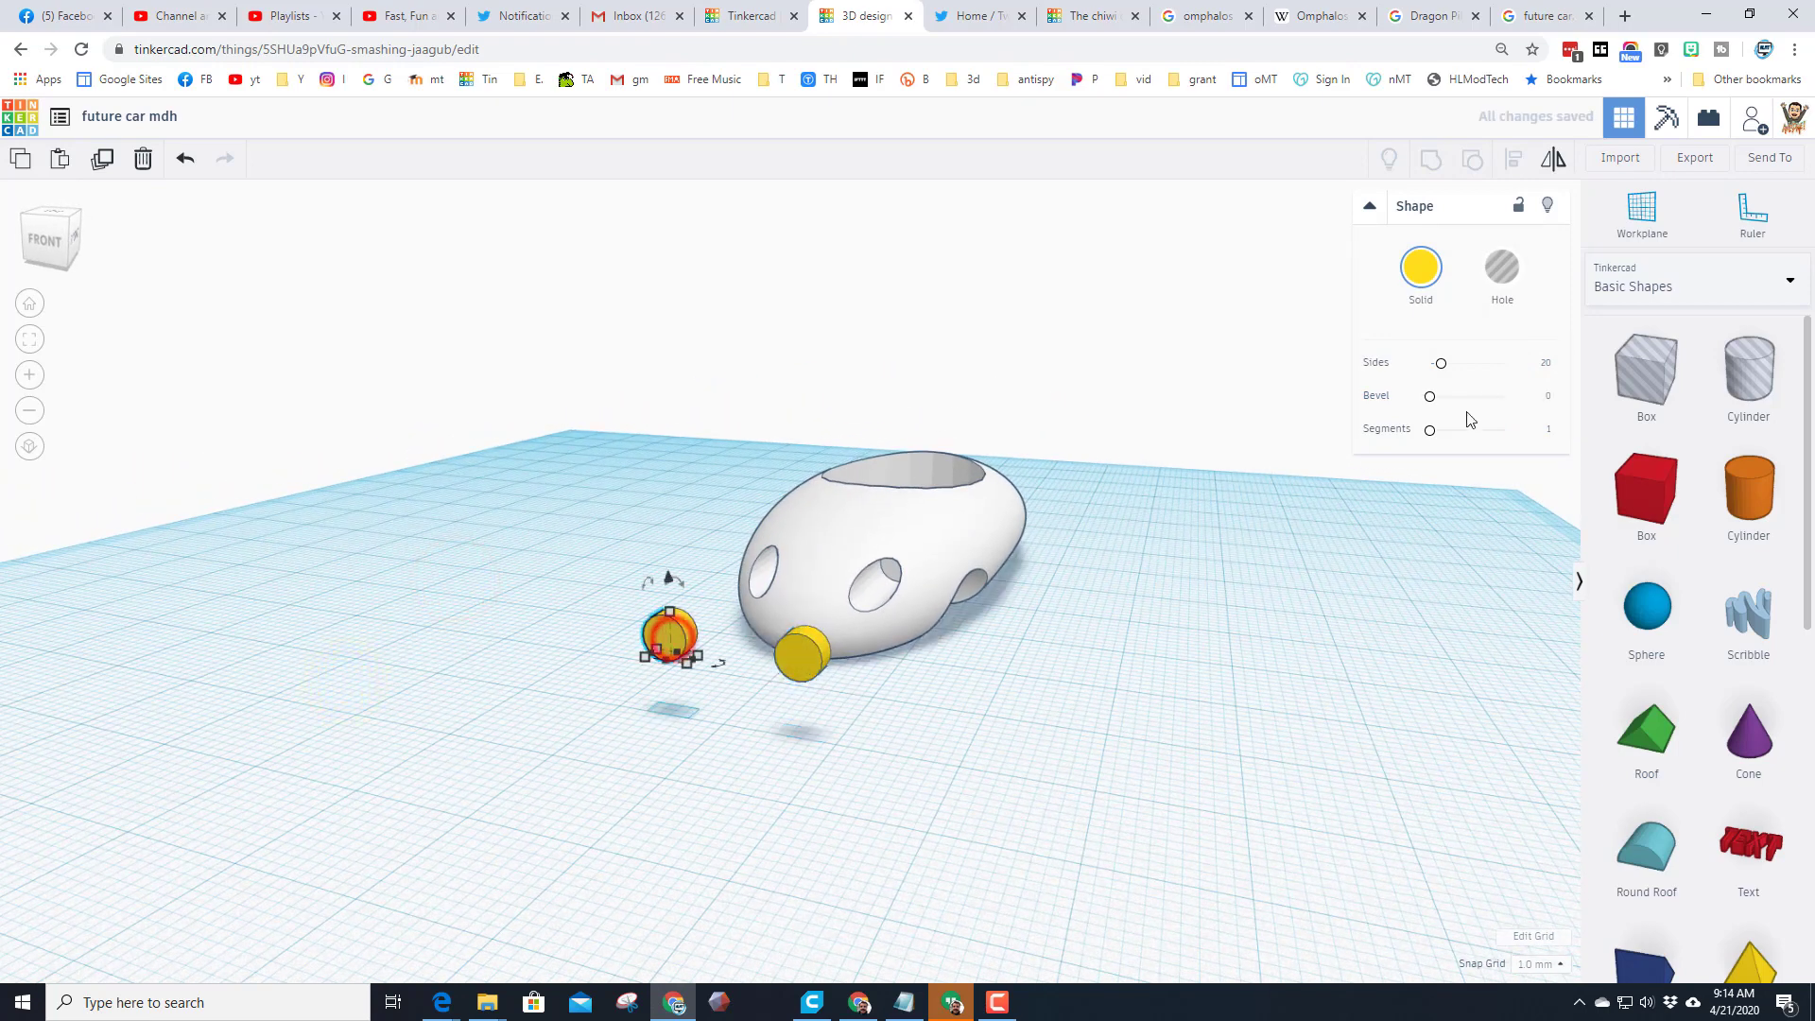
pyautogui.click(1547, 397)
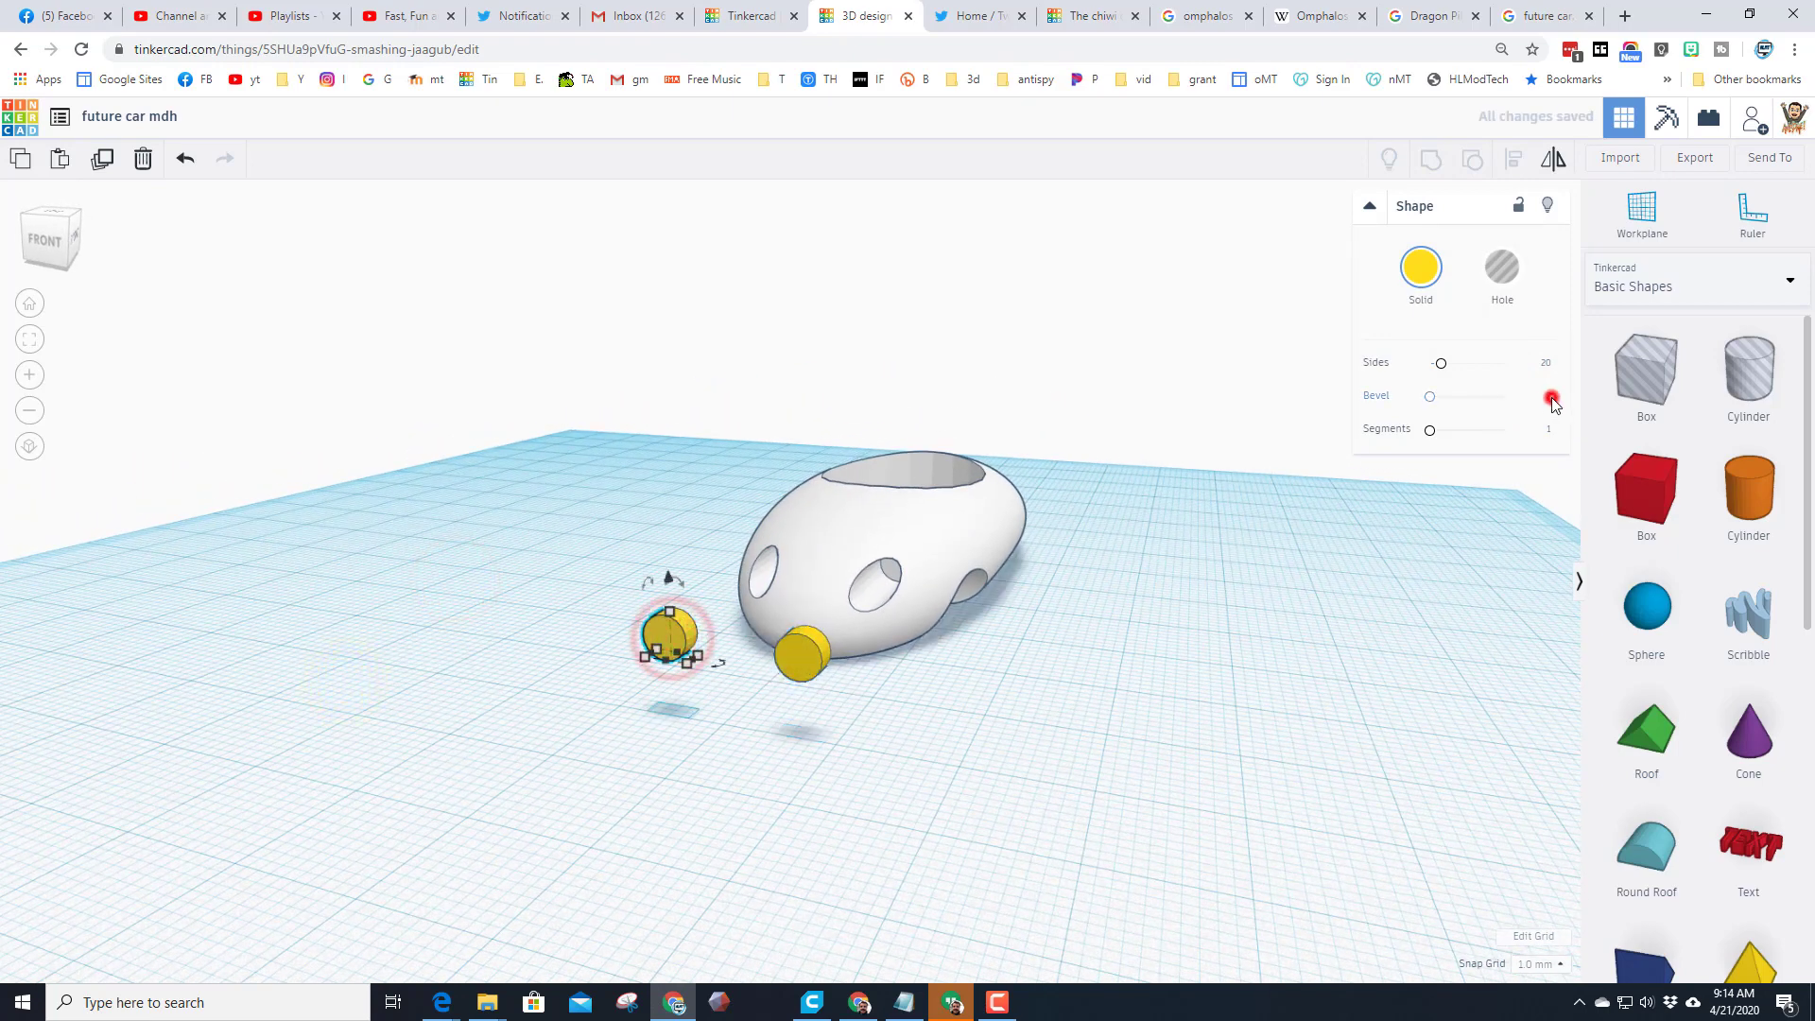
pyautogui.click(803, 652)
pyautogui.click(1545, 397)
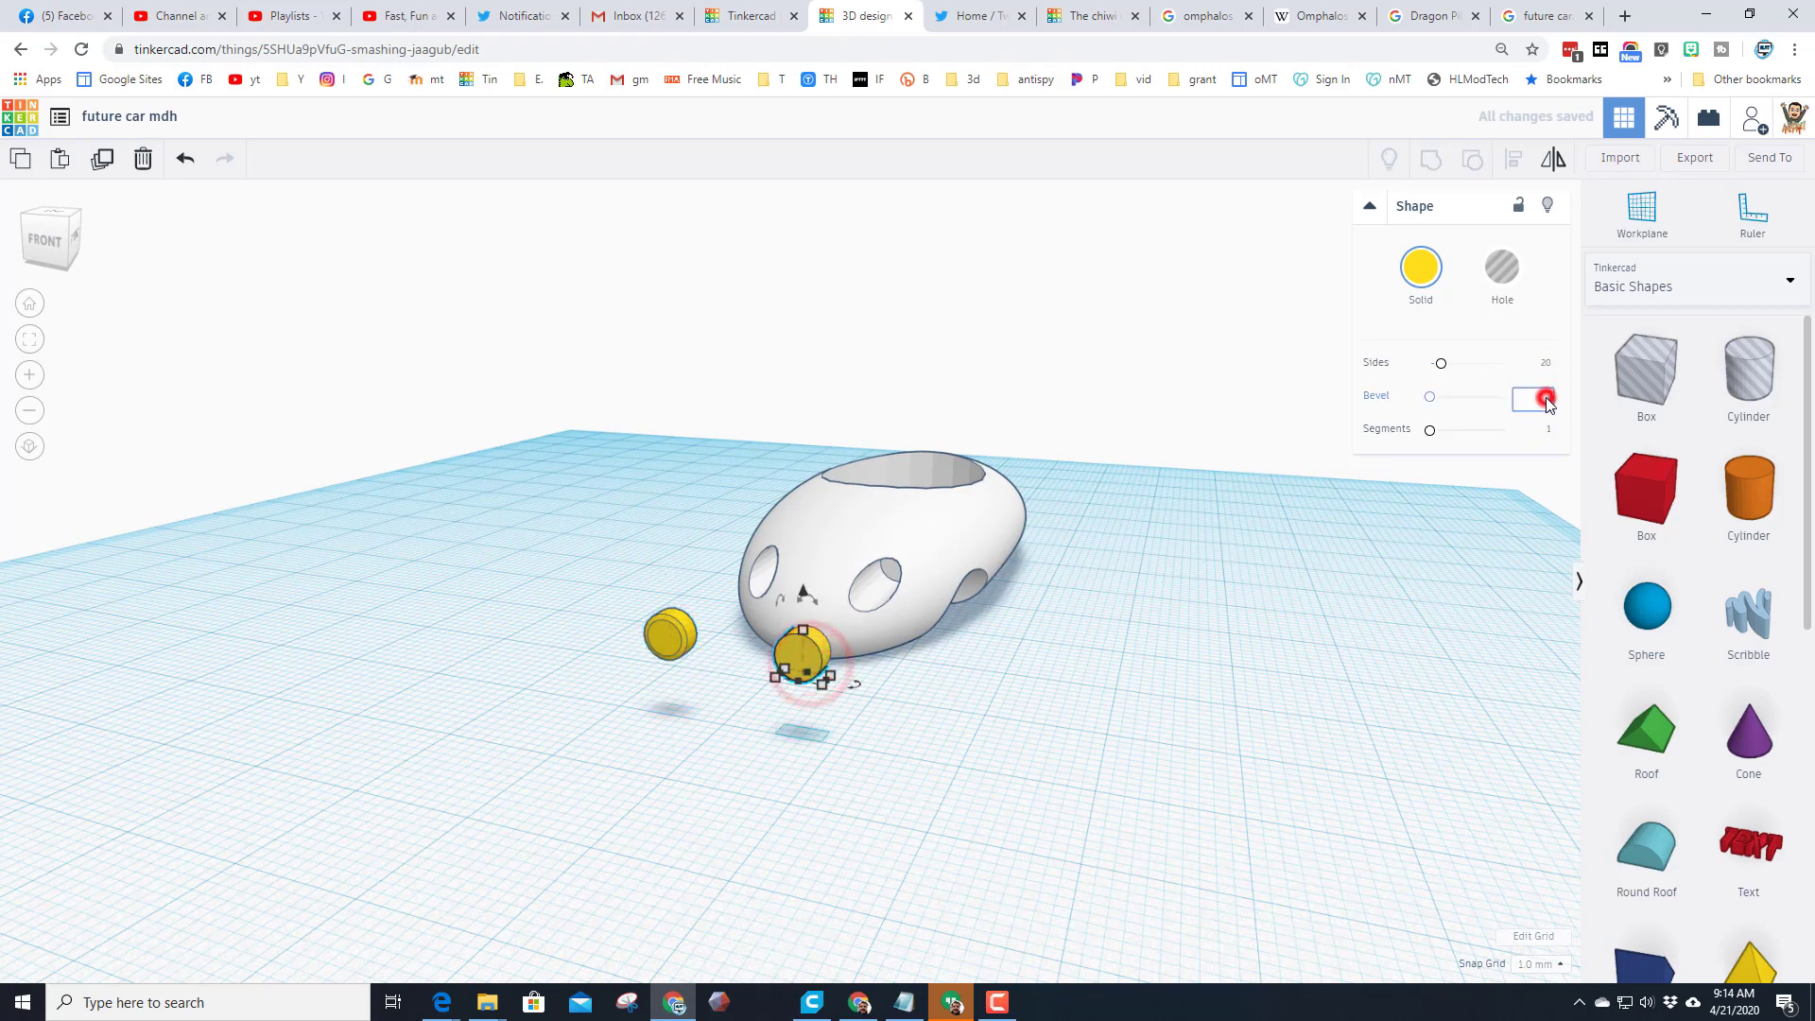
pyautogui.write('2')
pyautogui.press('Return')
# Step: Select both yellow discs and move them in 1 mm increments into the round holes at the body's front
pyautogui.moveTo(1323, 680); pyautogui.dragTo(703, 613, button='right')
pyautogui.moveTo(332, 489); pyautogui.dragTo(463, 631)
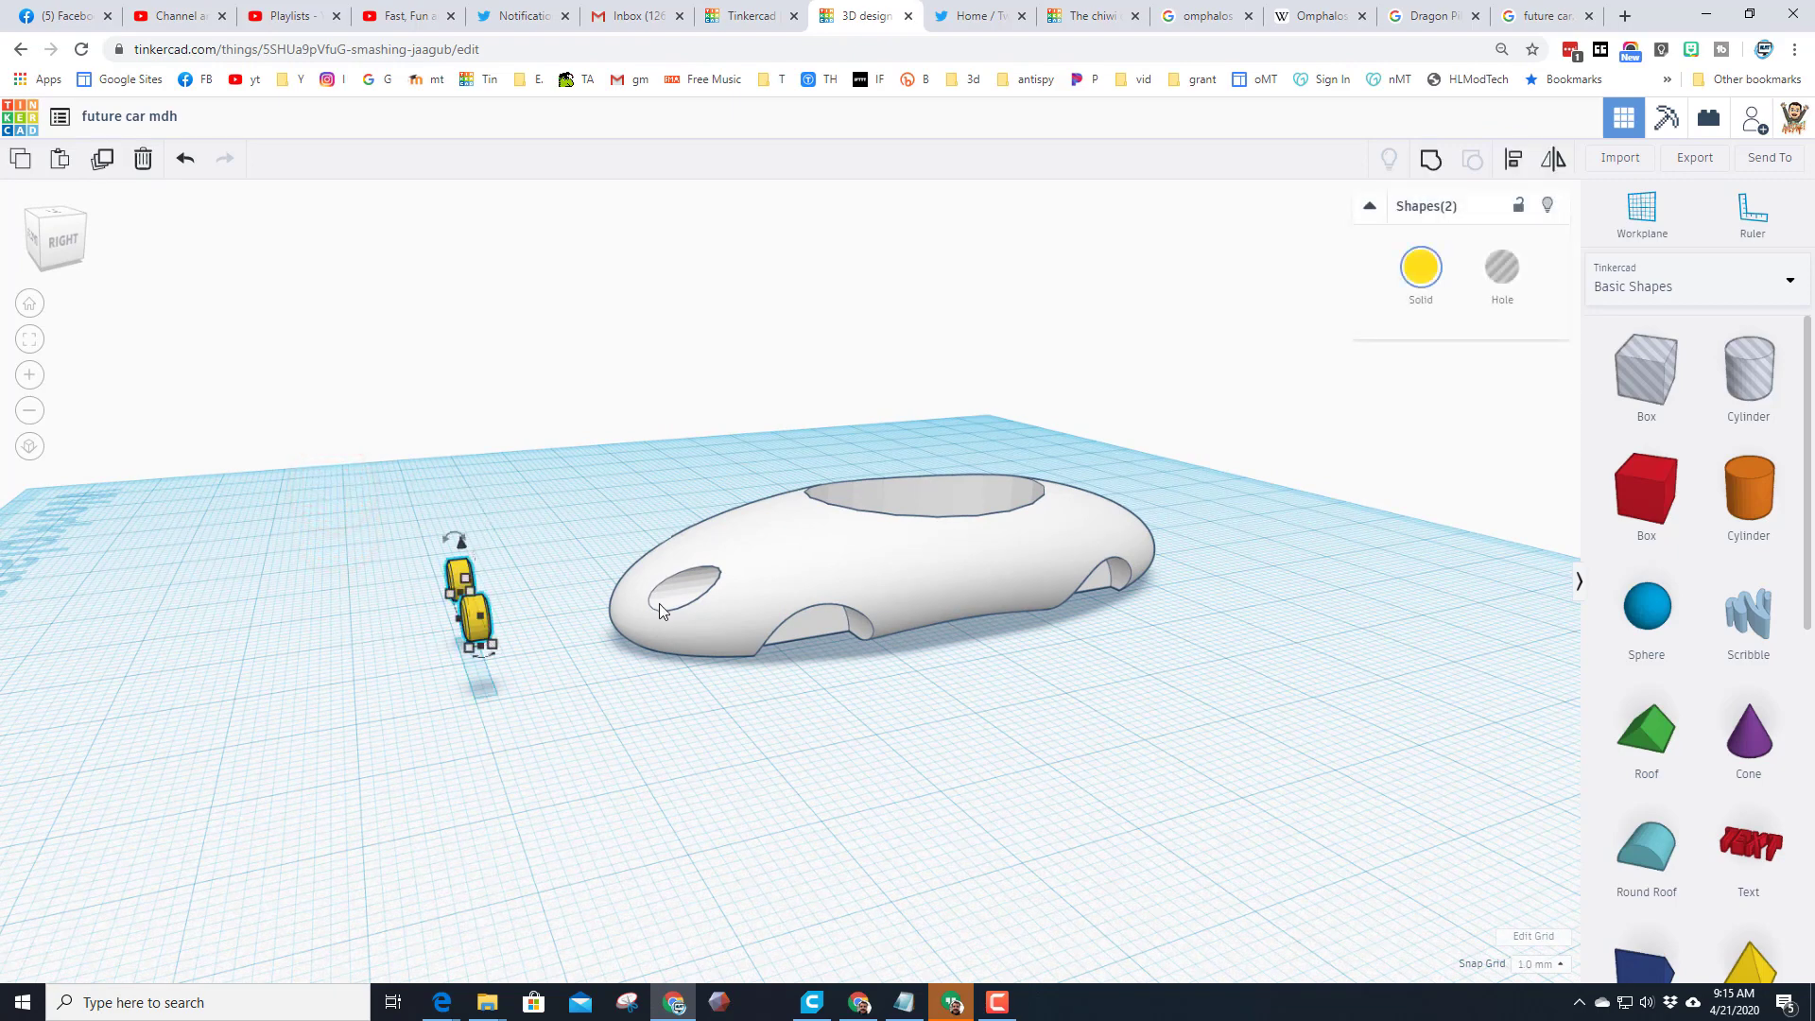
pyautogui.press('Right')
pyautogui.press('Right')
pyautogui.press('Right')
pyautogui.press('Right')
pyautogui.press('Right')
pyautogui.press('Right')
pyautogui.press('Right')
pyautogui.press('Right')
pyautogui.press('Right')
pyautogui.press('Right')
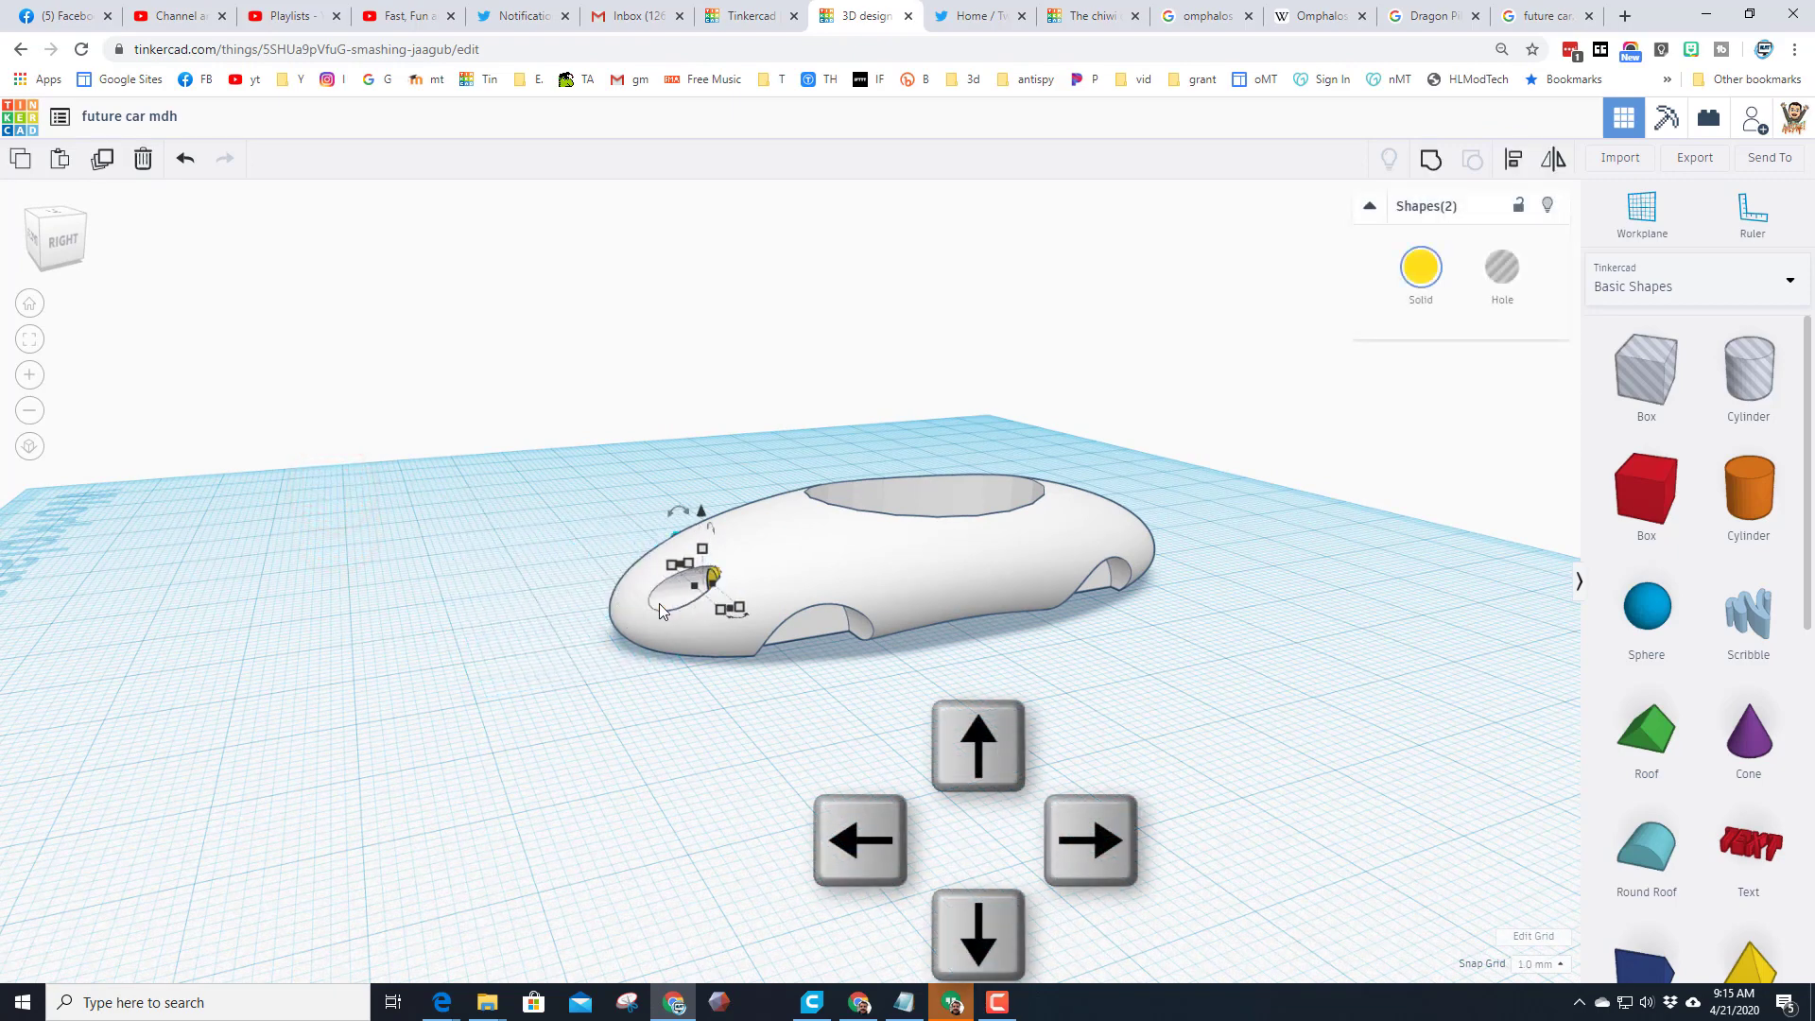
pyautogui.moveTo(511, 564); pyautogui.dragTo(698, 523, button='right')
pyautogui.press('Left')
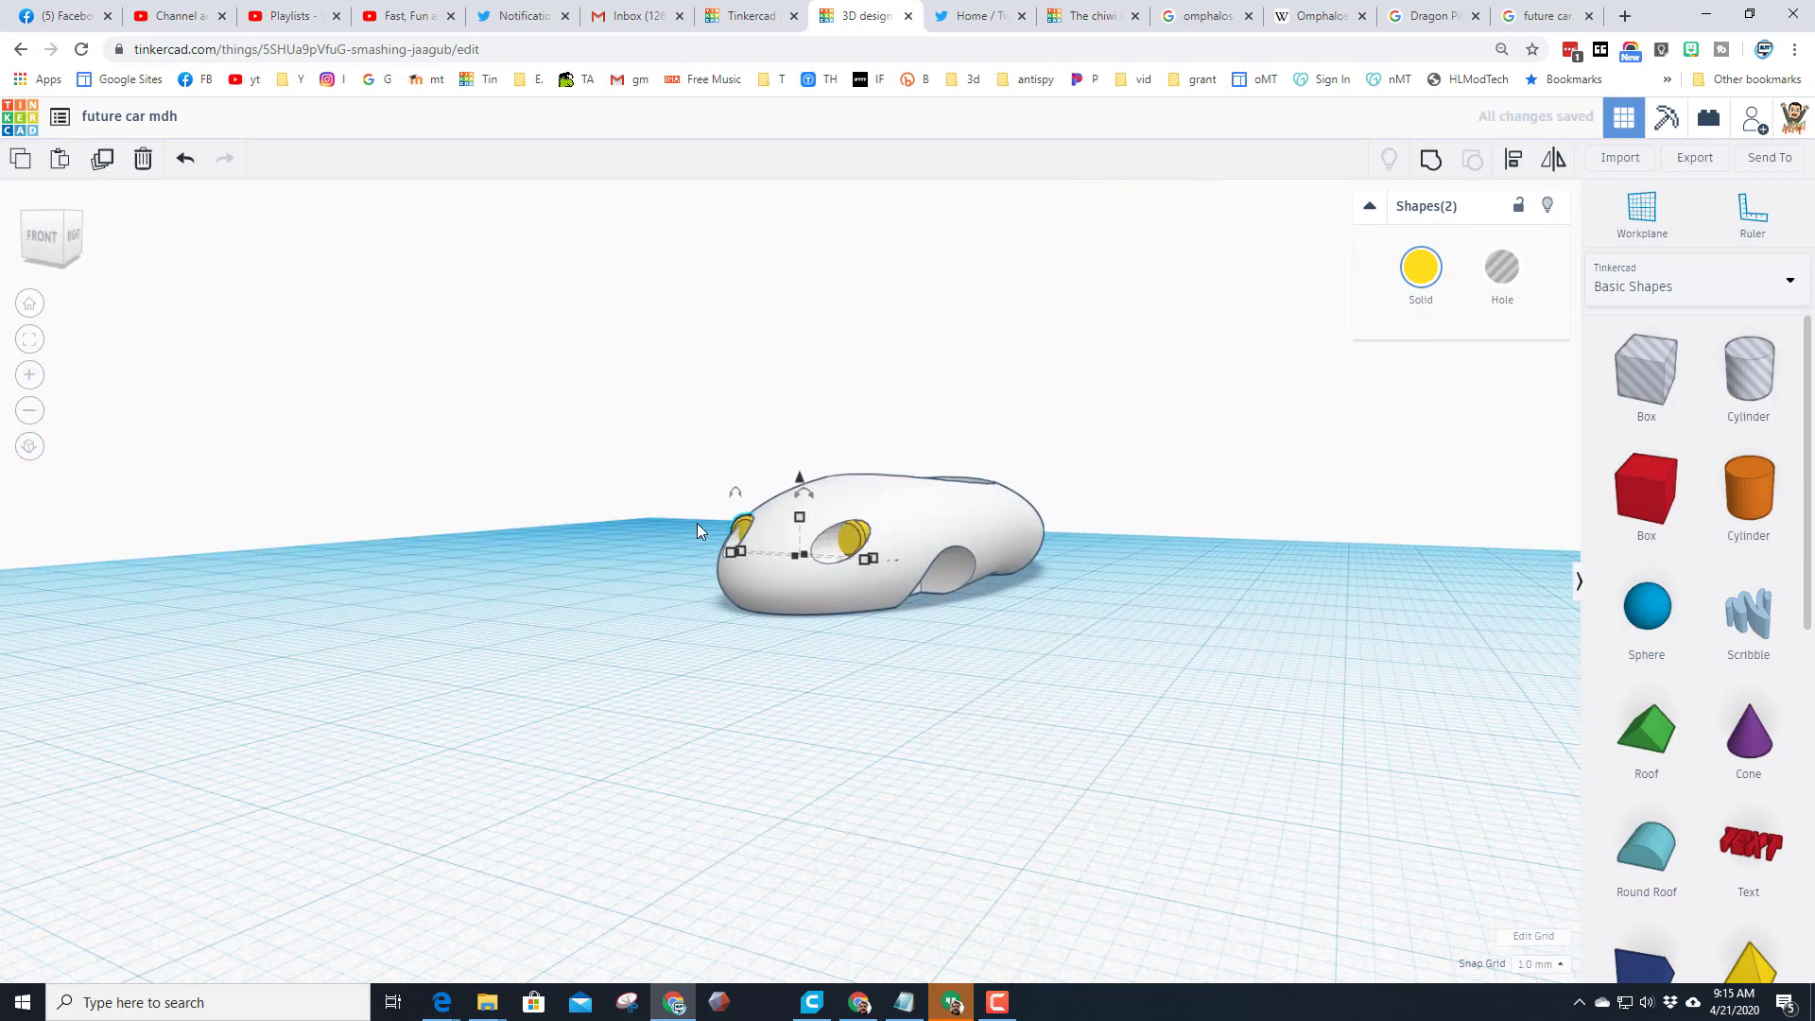
pyautogui.press('Right')
pyautogui.press('Down')
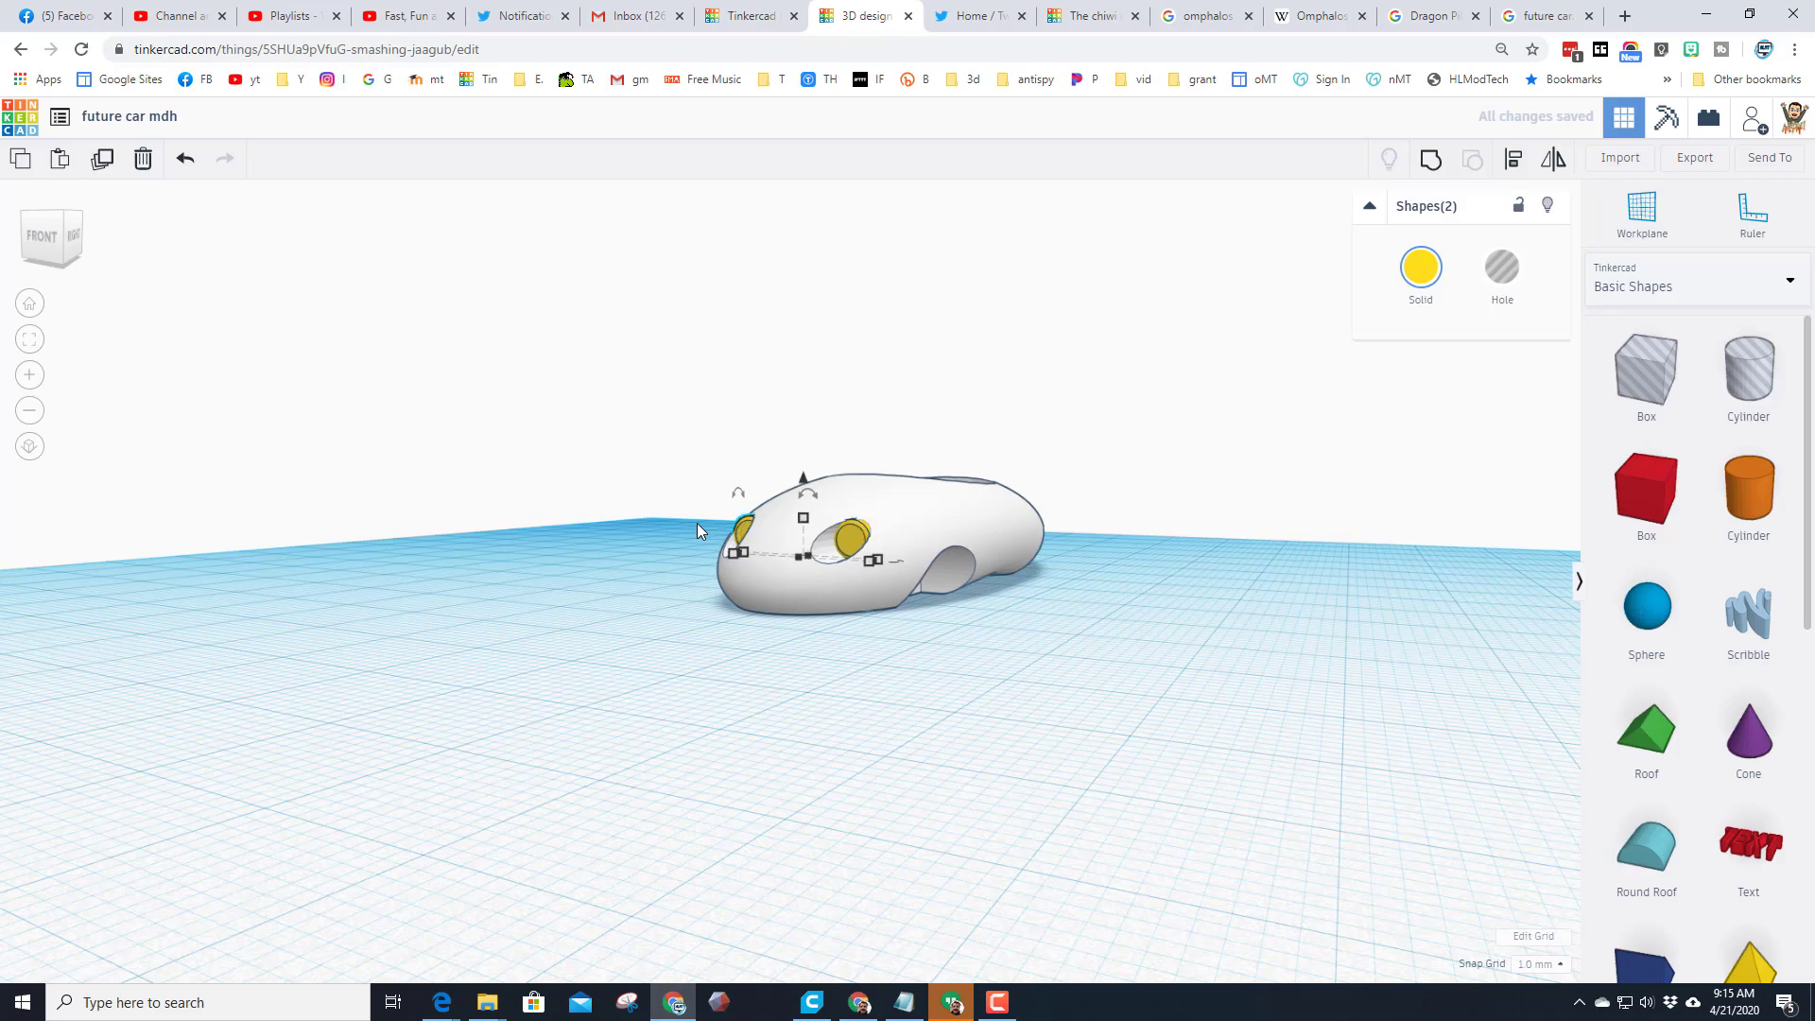
# Step: Group the yellow discs with the car body and enable Multicolor so each part keeps its own color
pyautogui.moveTo(547, 478); pyautogui.dragTo(430, 537, button='right')
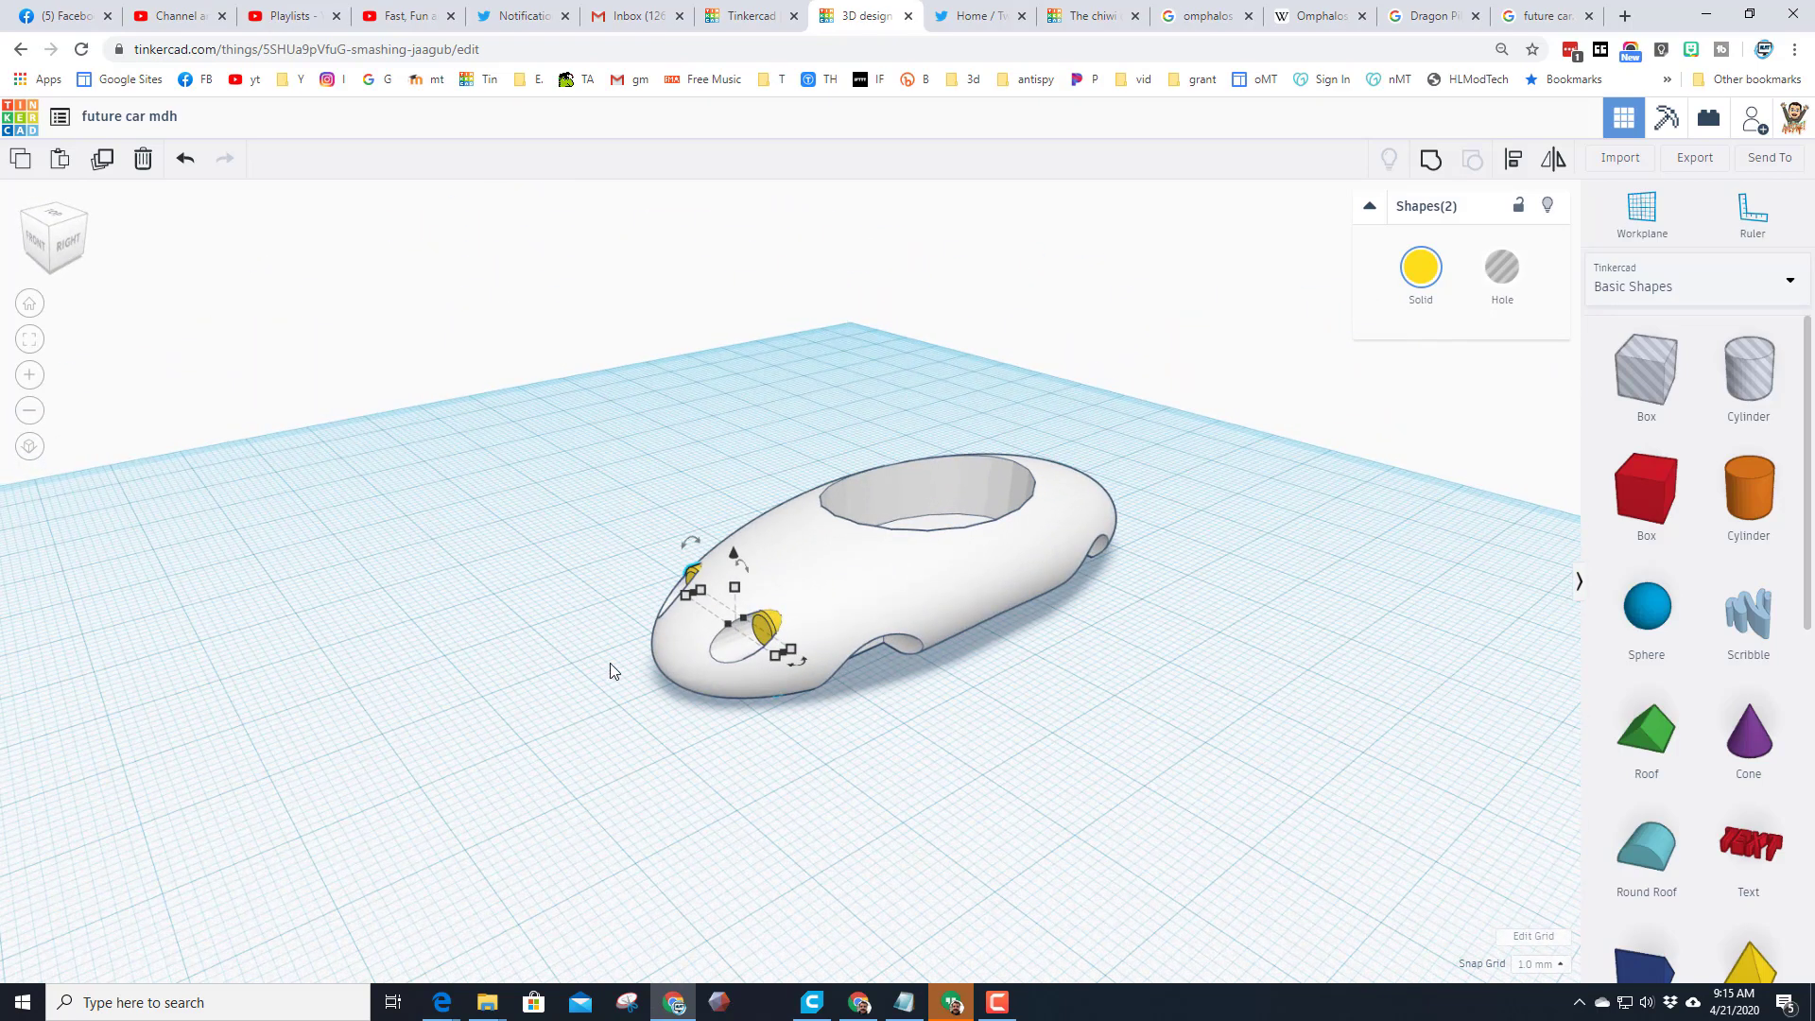
pyautogui.moveTo(580, 462); pyautogui.dragTo(855, 763)
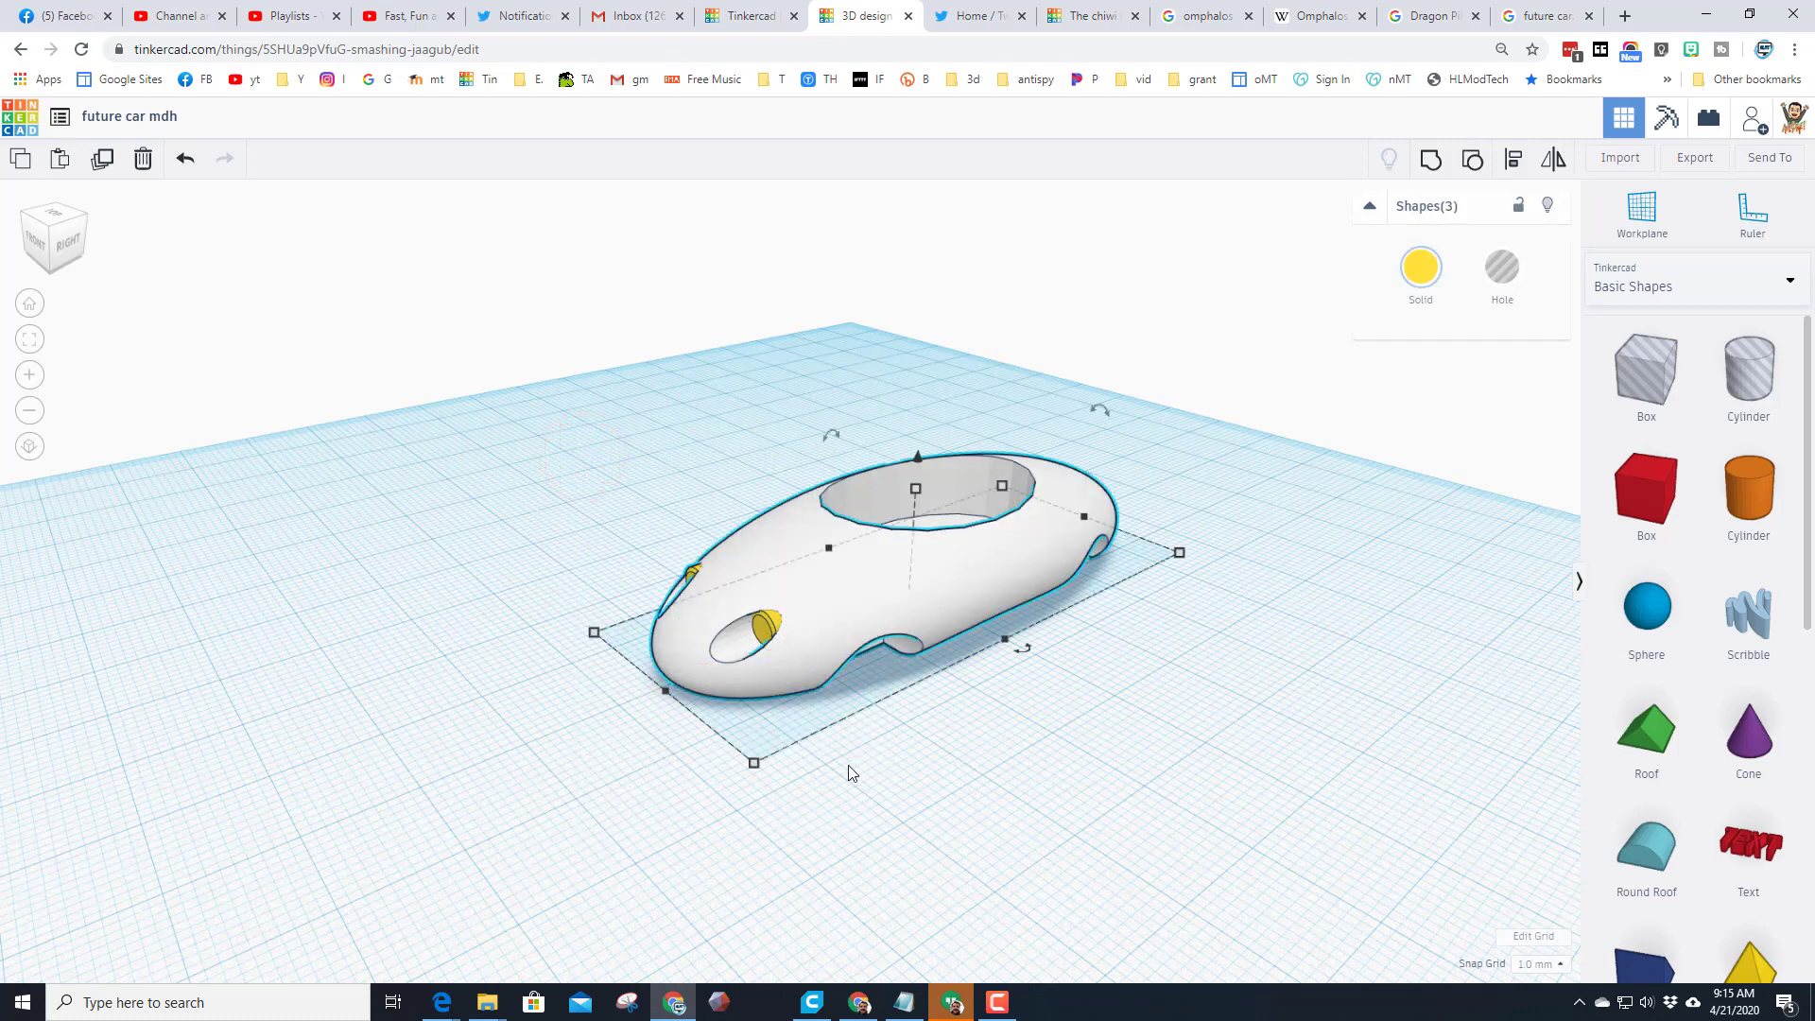
pyautogui.click(1428, 163)
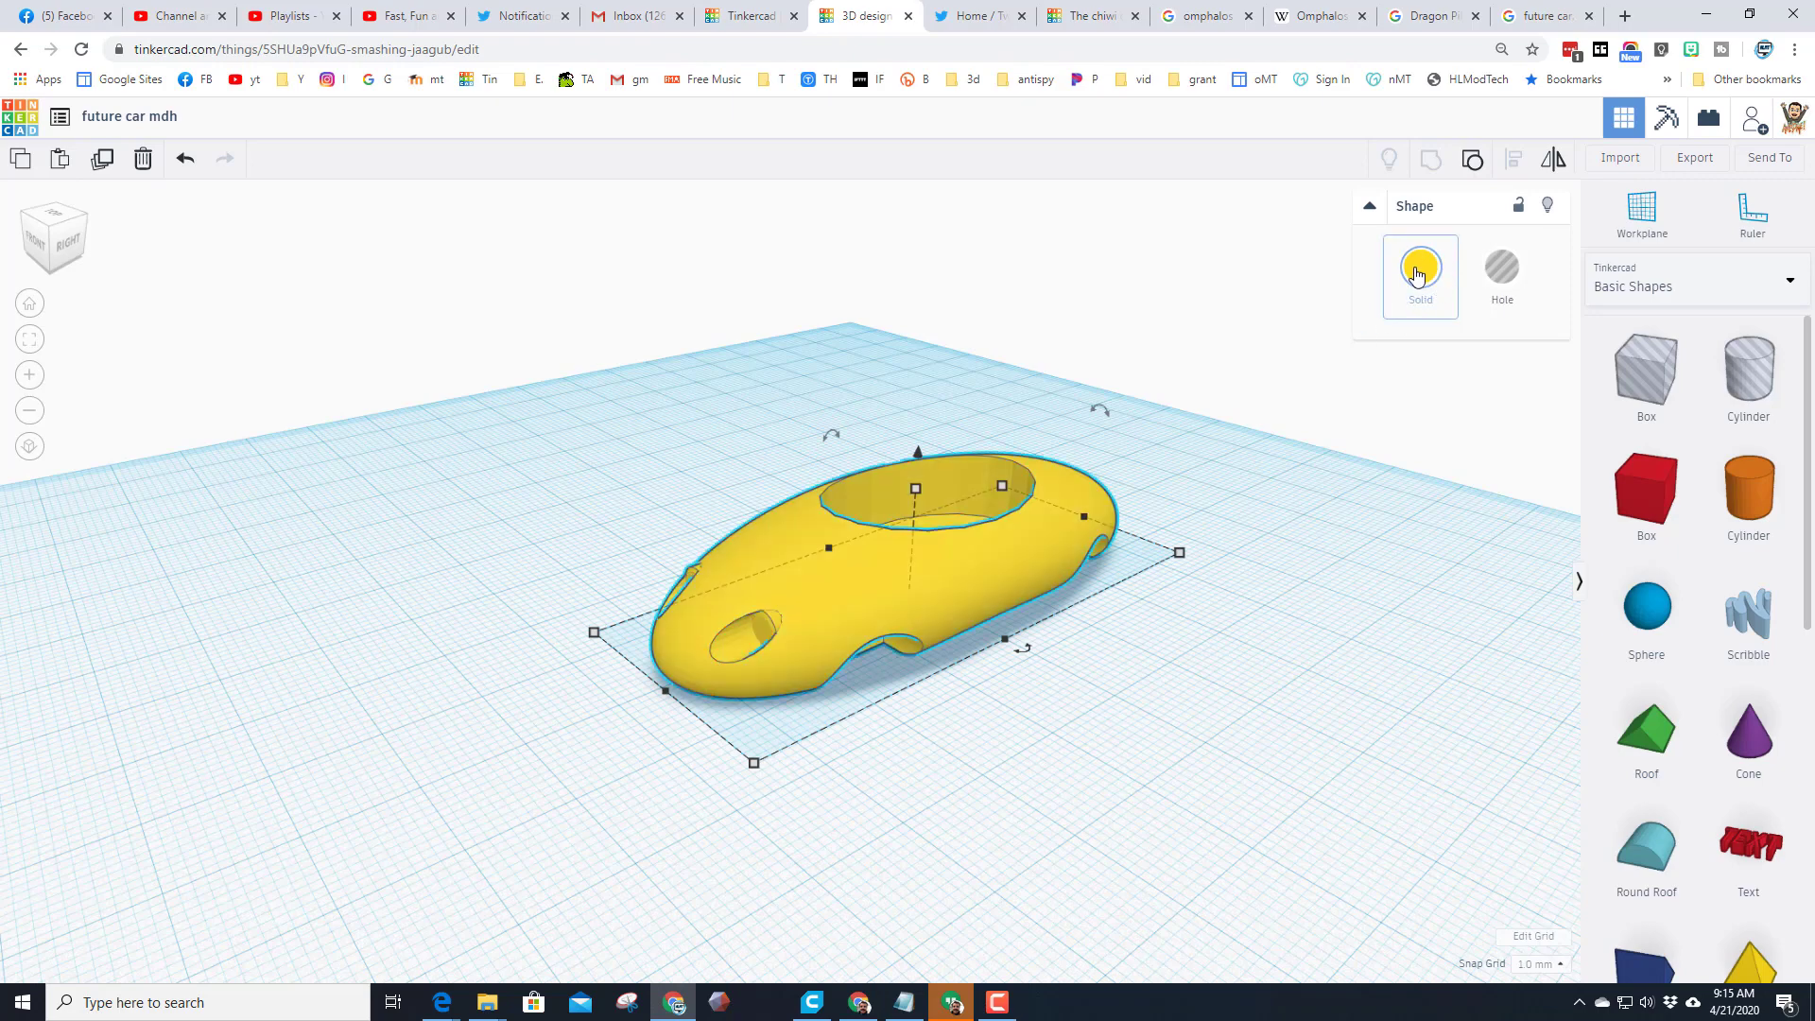
pyautogui.click(1418, 268)
pyautogui.click(1425, 499)
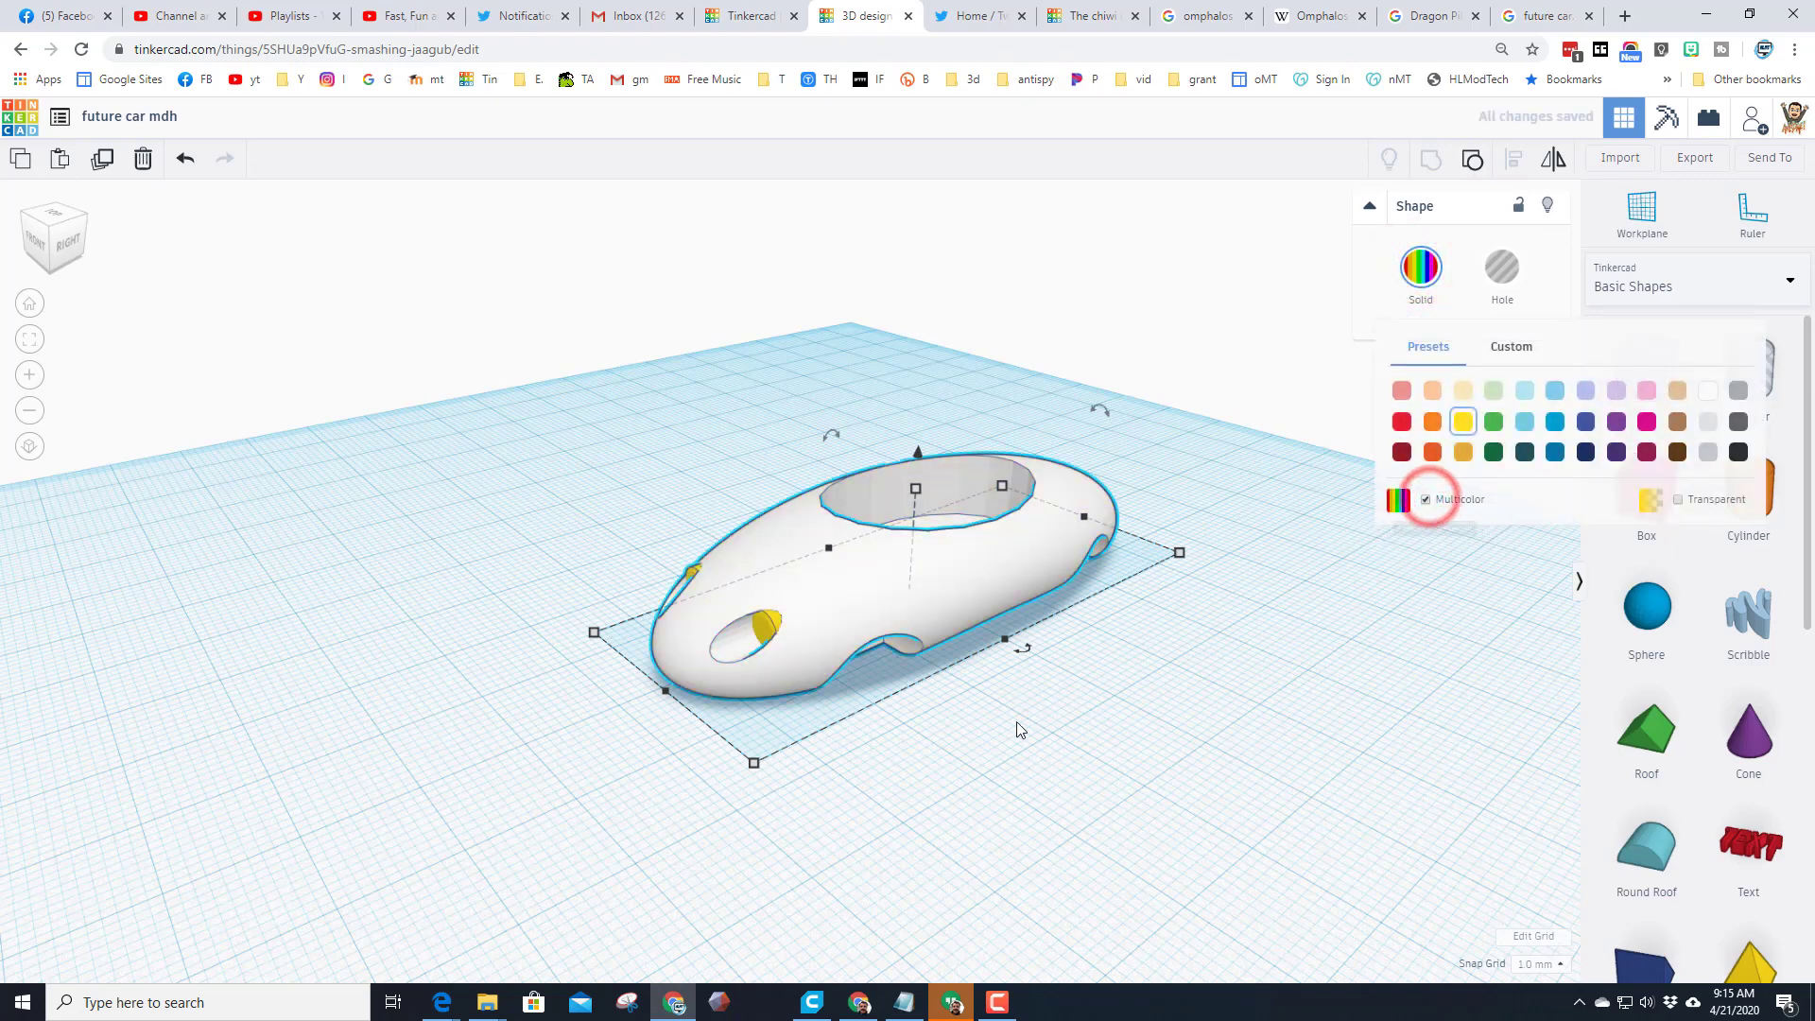
pyautogui.moveTo(1040, 745); pyautogui.dragTo(935, 717, button='right')
pyautogui.scroll(3, 936, 717)
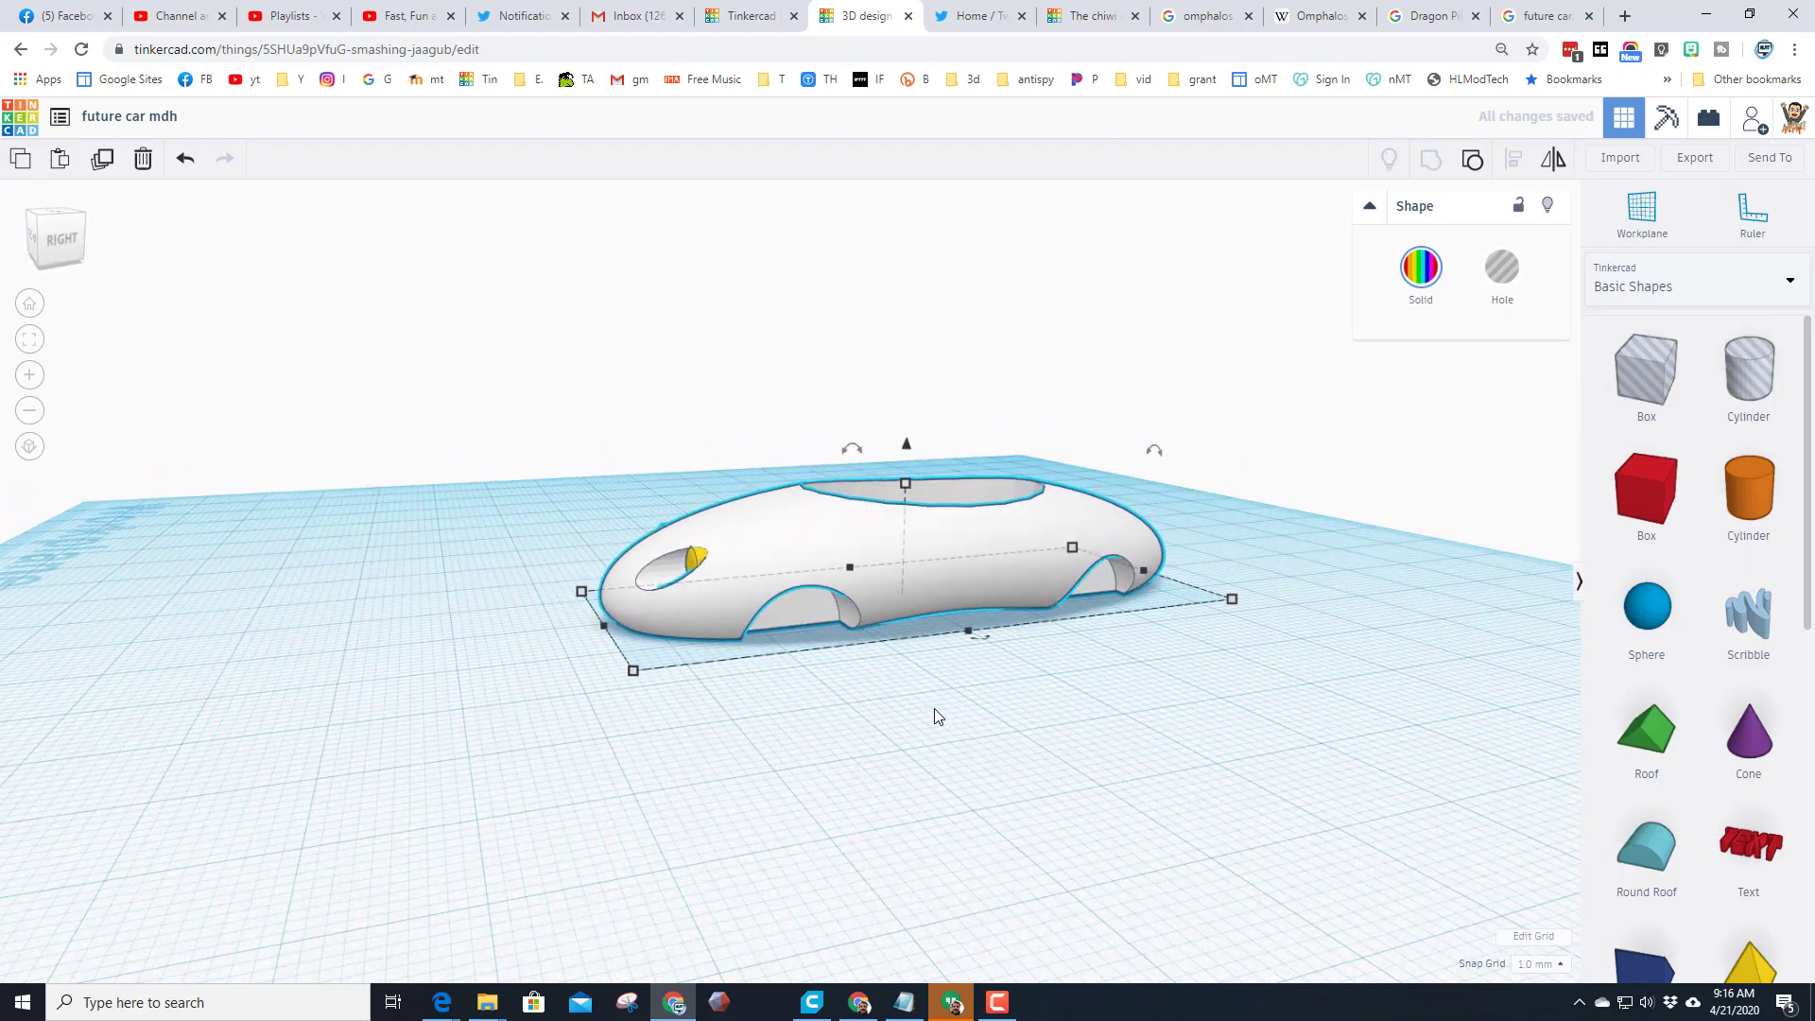
pyautogui.moveTo(1180, 700); pyautogui.dragTo(994, 751, button='right')
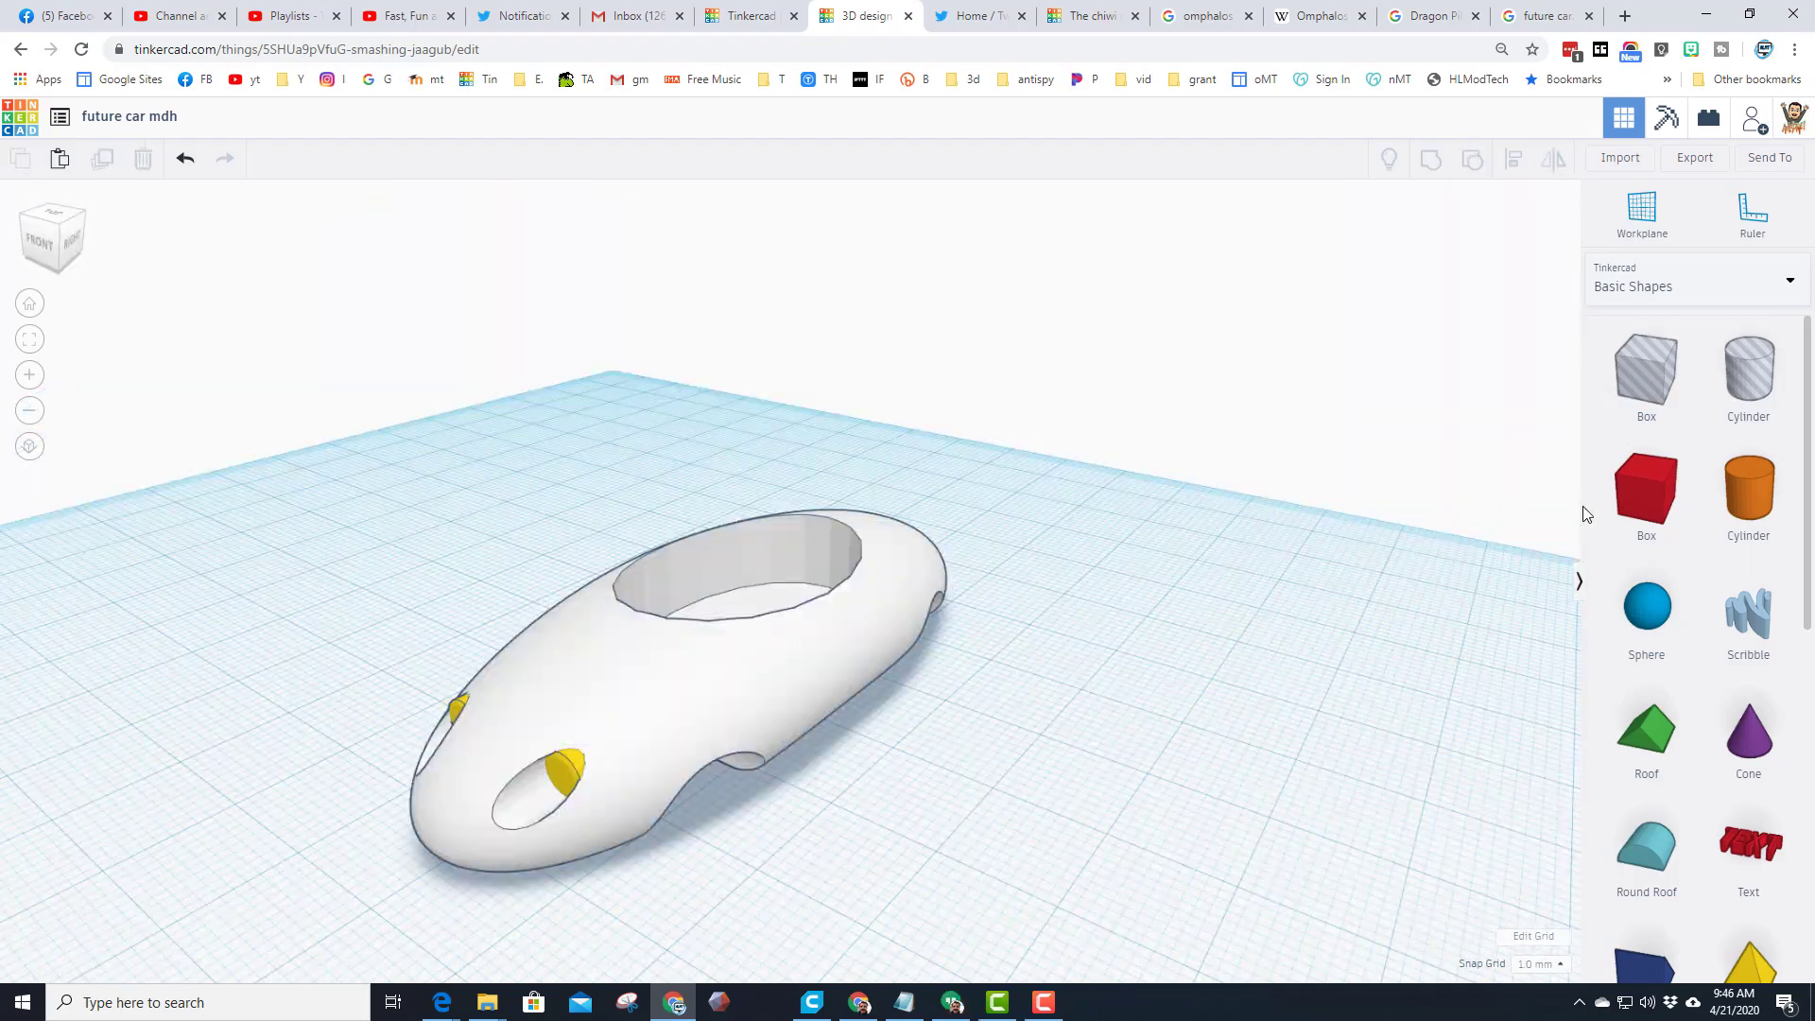
pyautogui.moveTo(1643, 503); pyautogui.dragTo(1084, 768)
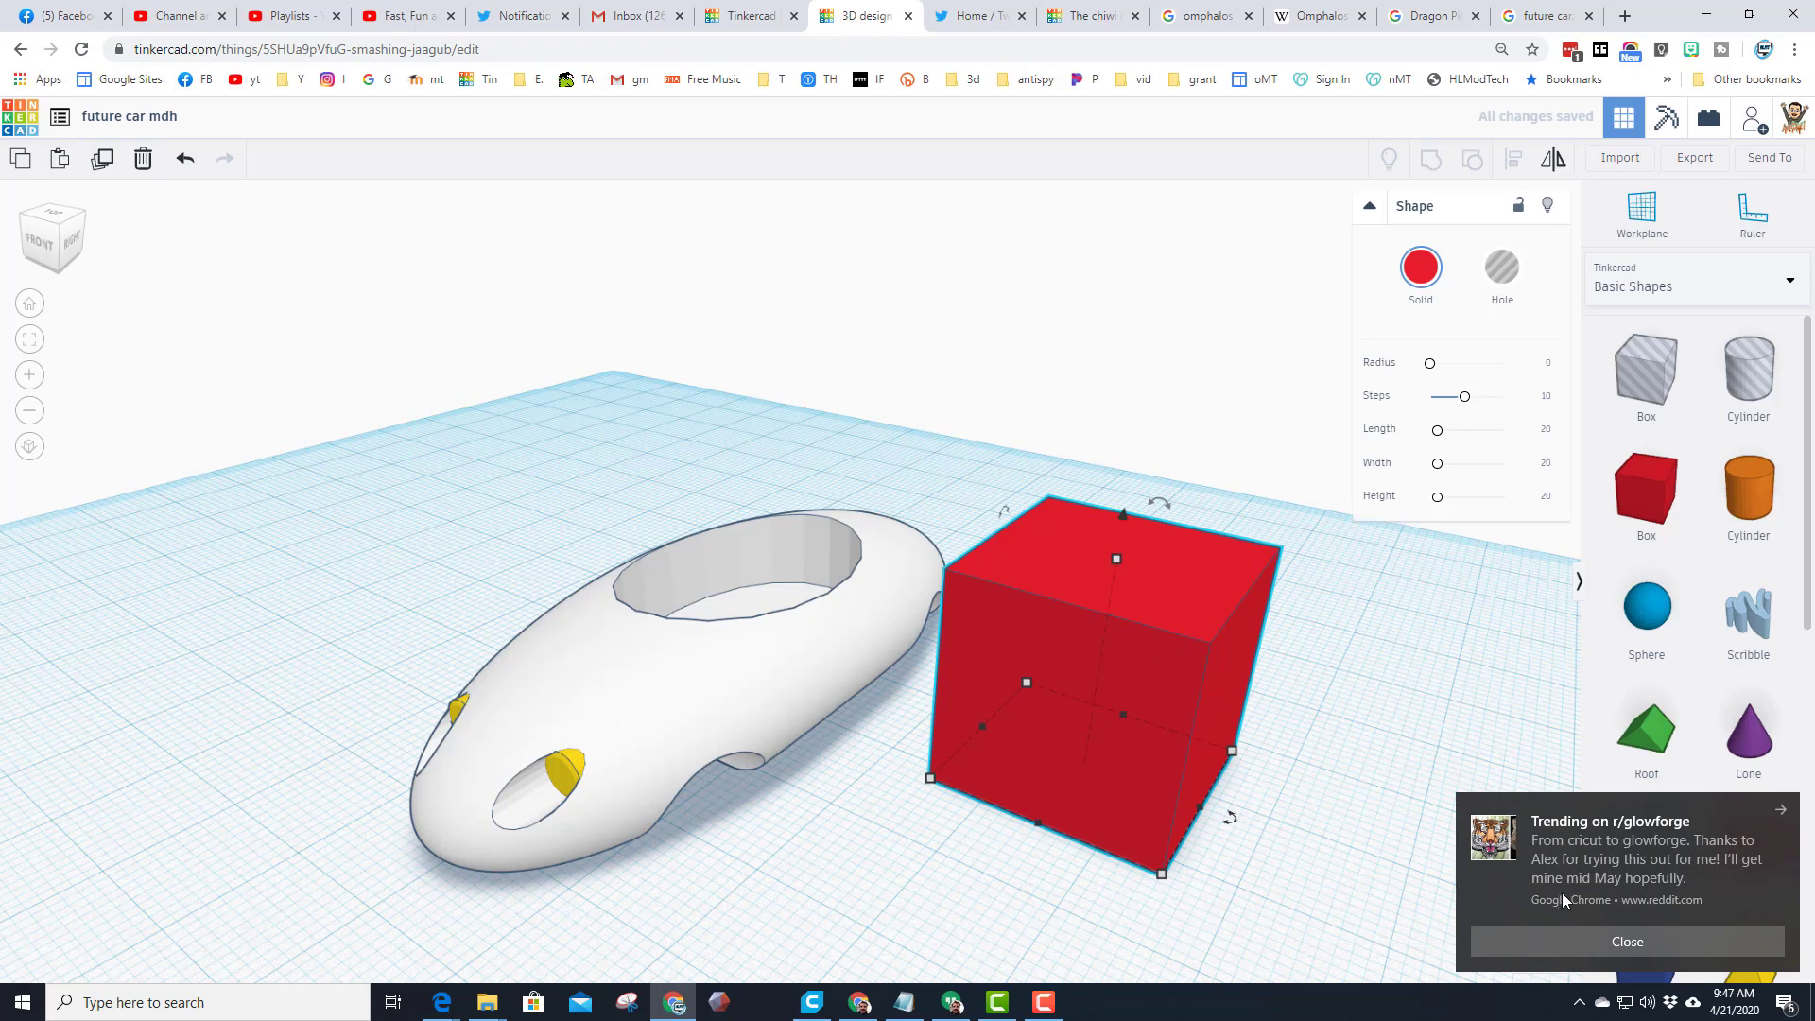
pyautogui.click(1566, 941)
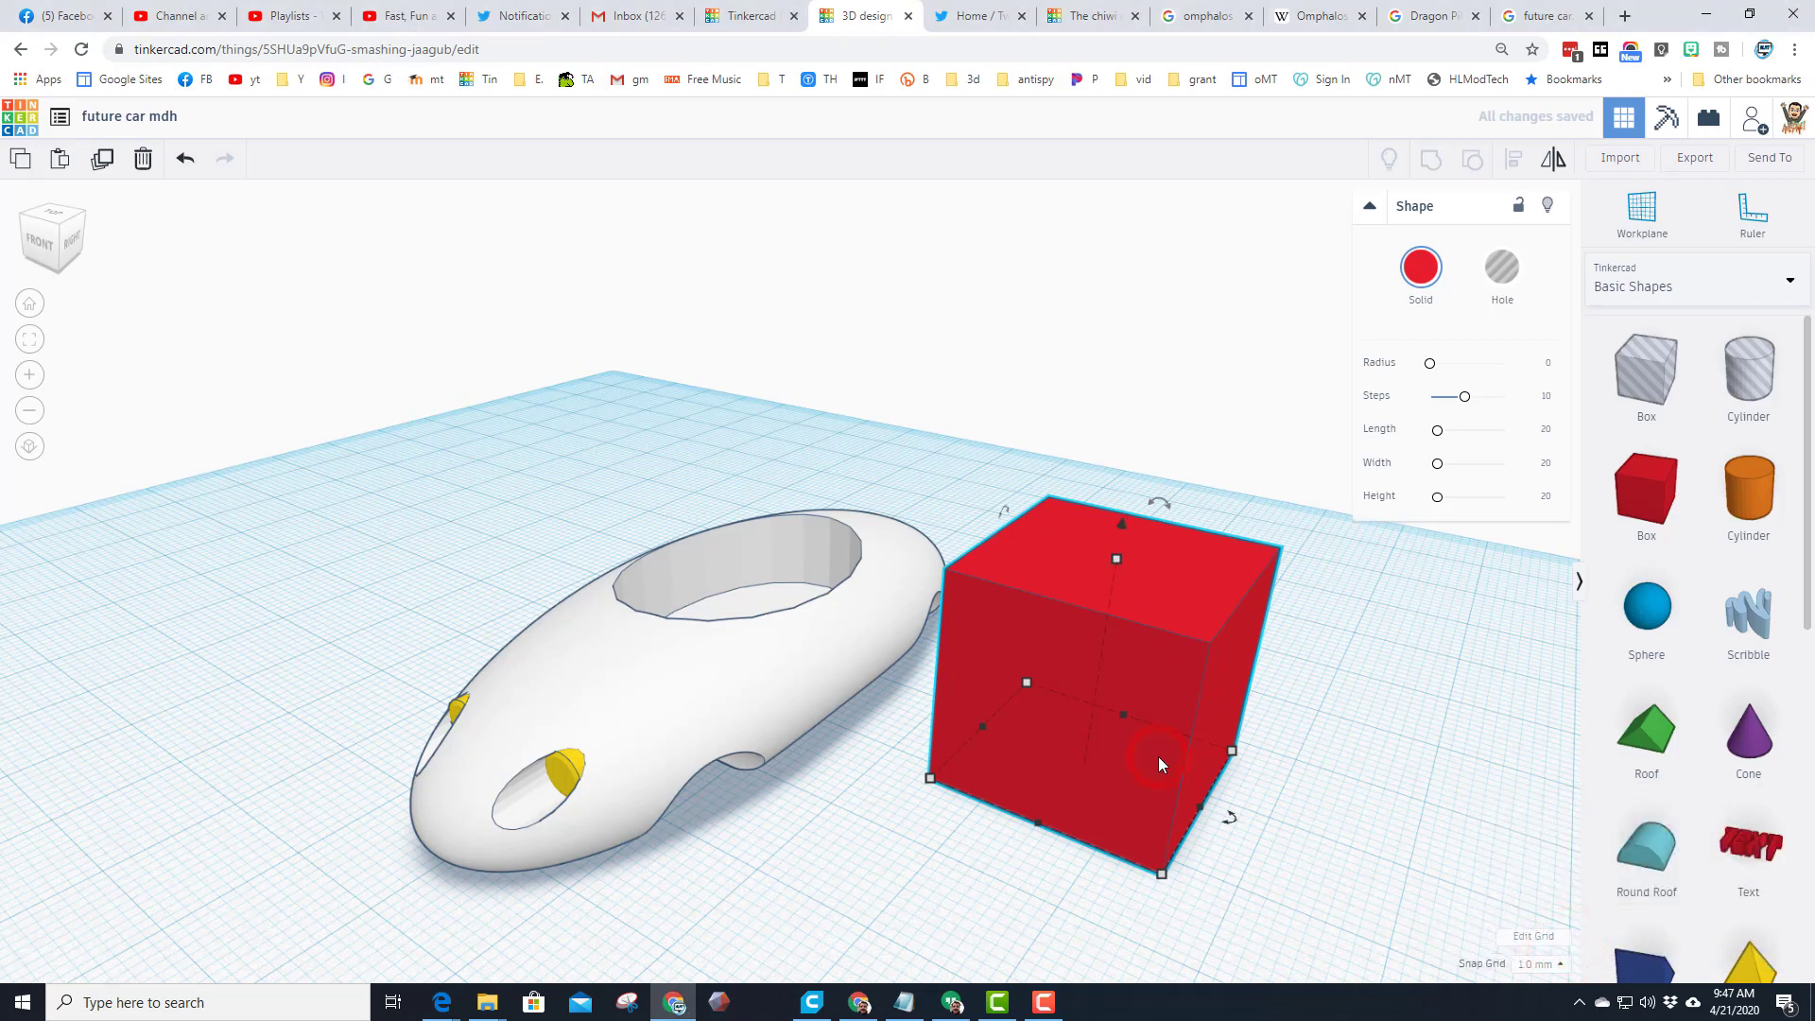
pyautogui.press('Delete')
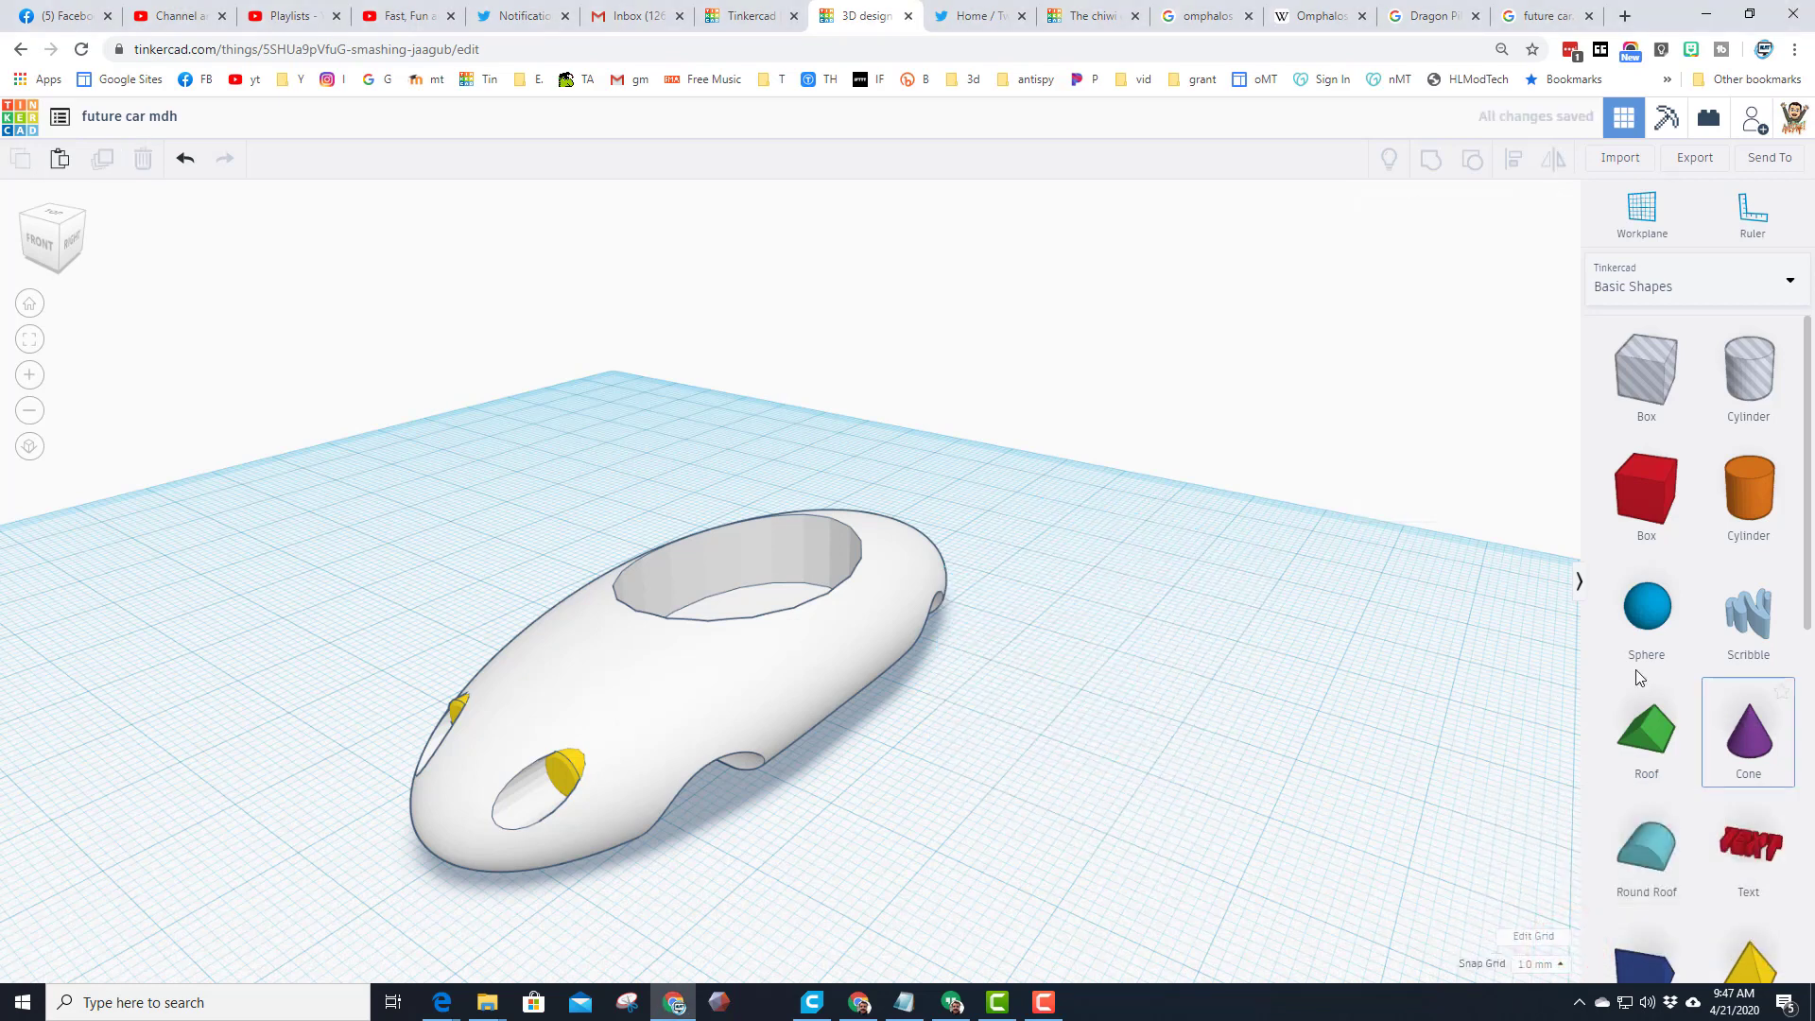
# Step: Add a solid box beside the car body and scale it uniformly to a height of 8 mm
pyautogui.moveTo(1646, 515); pyautogui.dragTo(1080, 735)
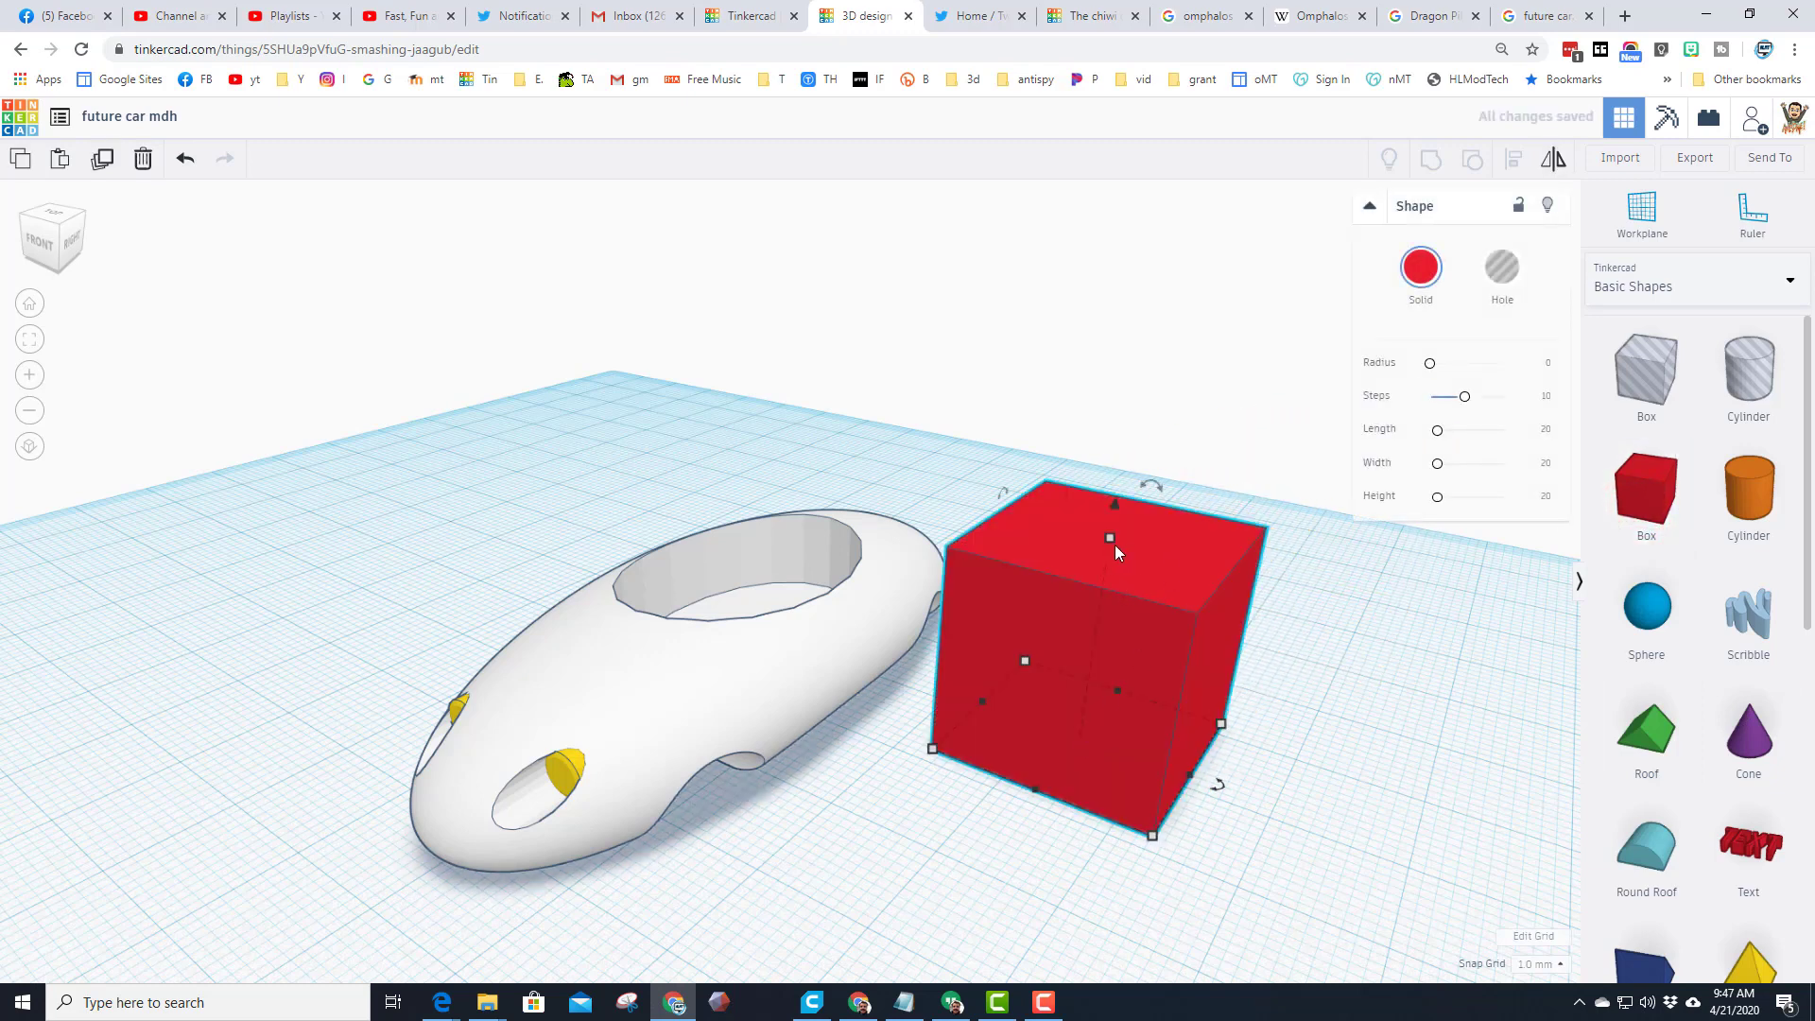
pyautogui.keyDown('shift'); pyautogui.moveTo(1109, 539); pyautogui.dragTo(1098, 626); pyautogui.keyUp('shift')
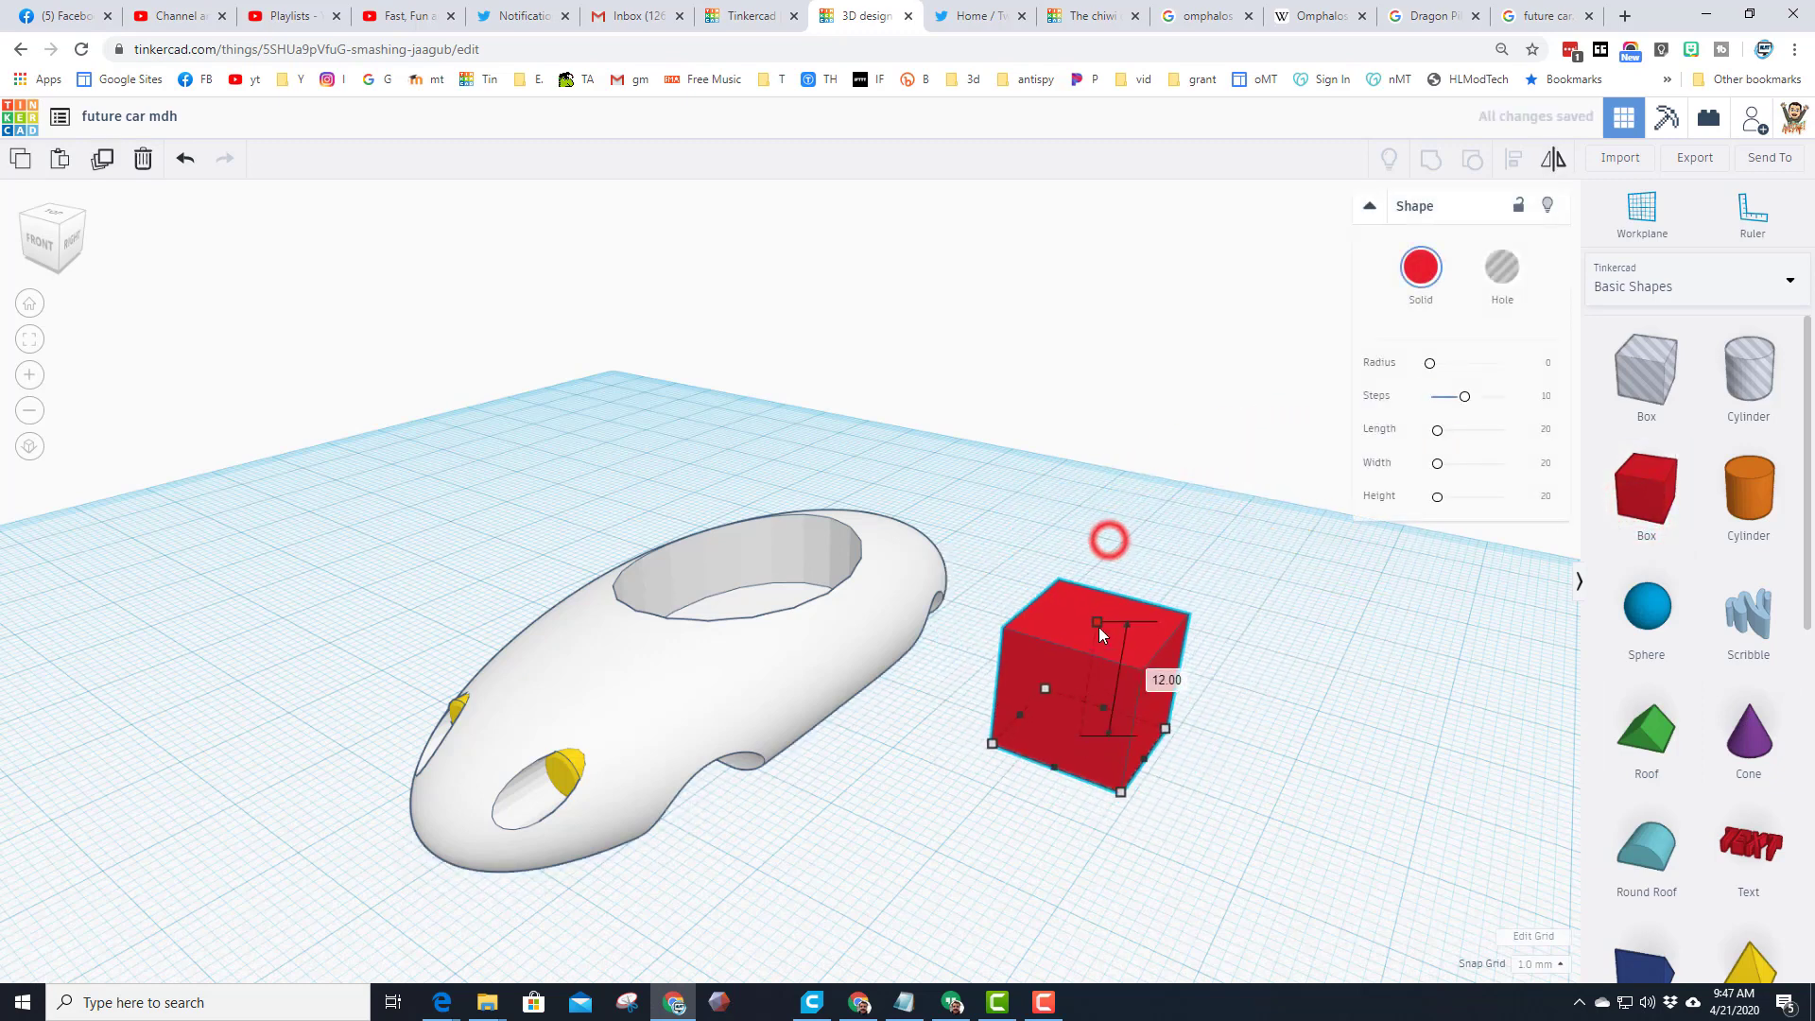
pyautogui.click(1162, 679)
pyautogui.write('8')
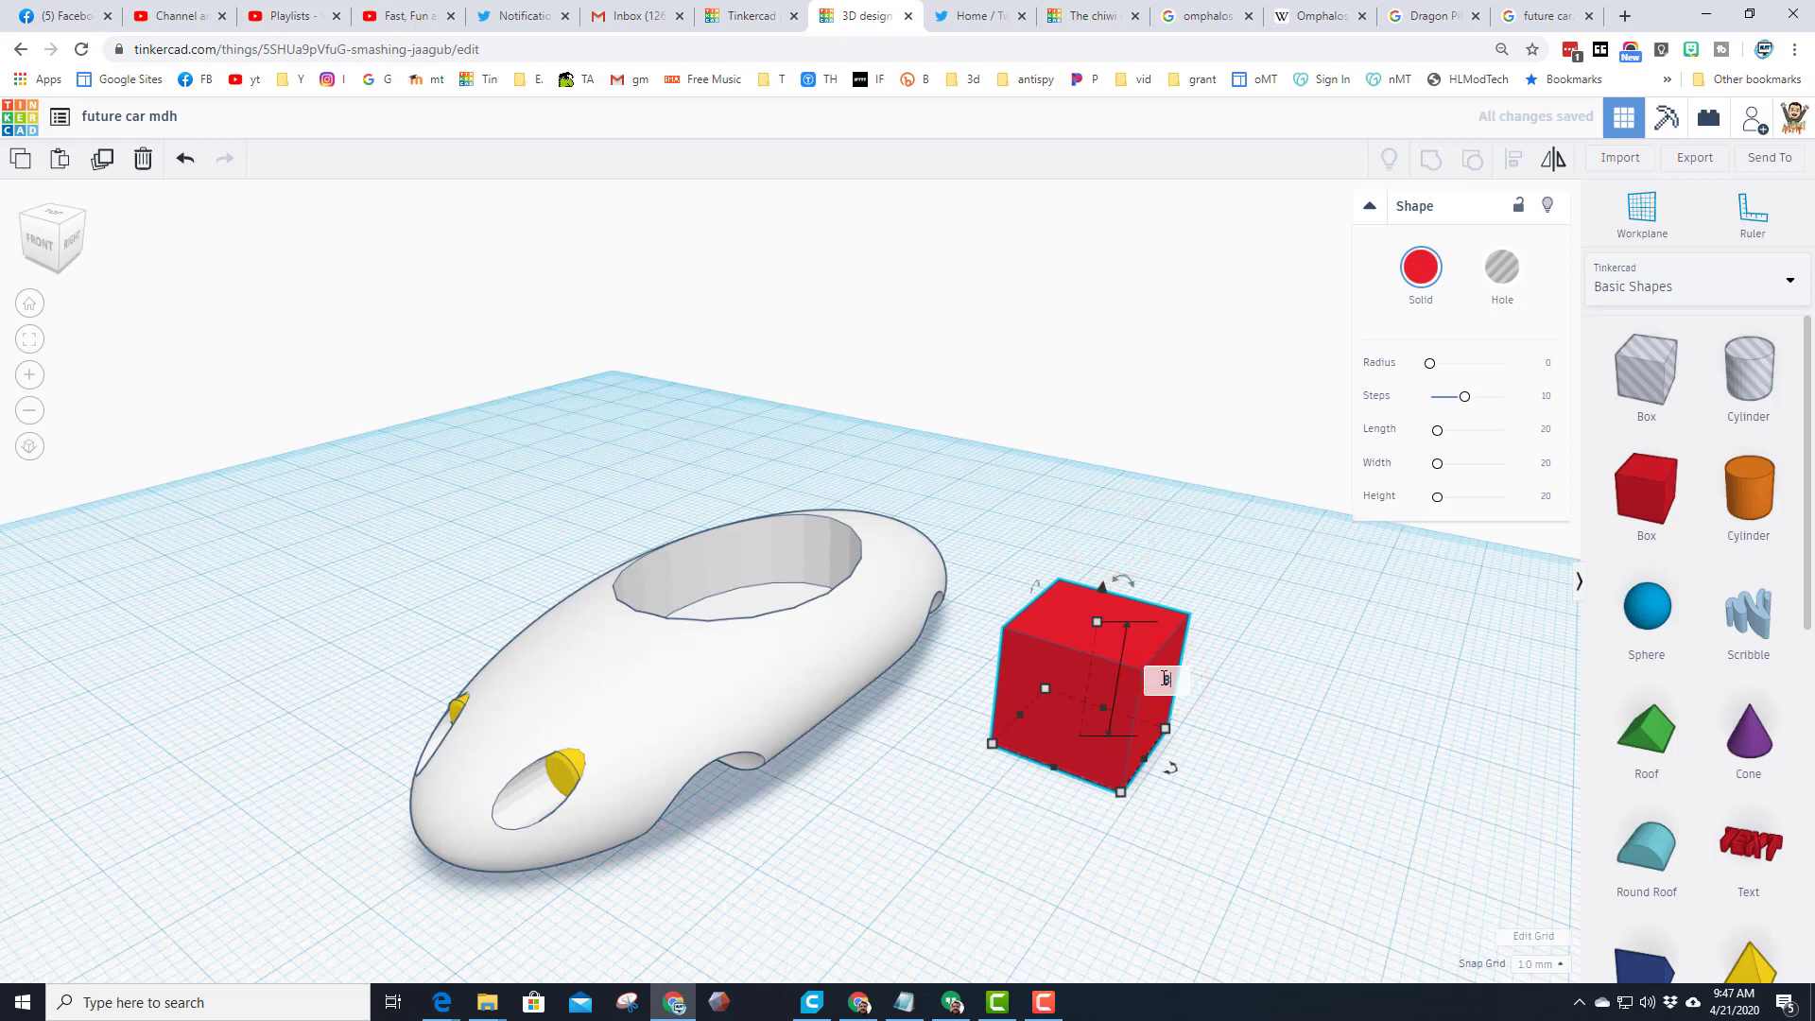
pyautogui.press('Return')
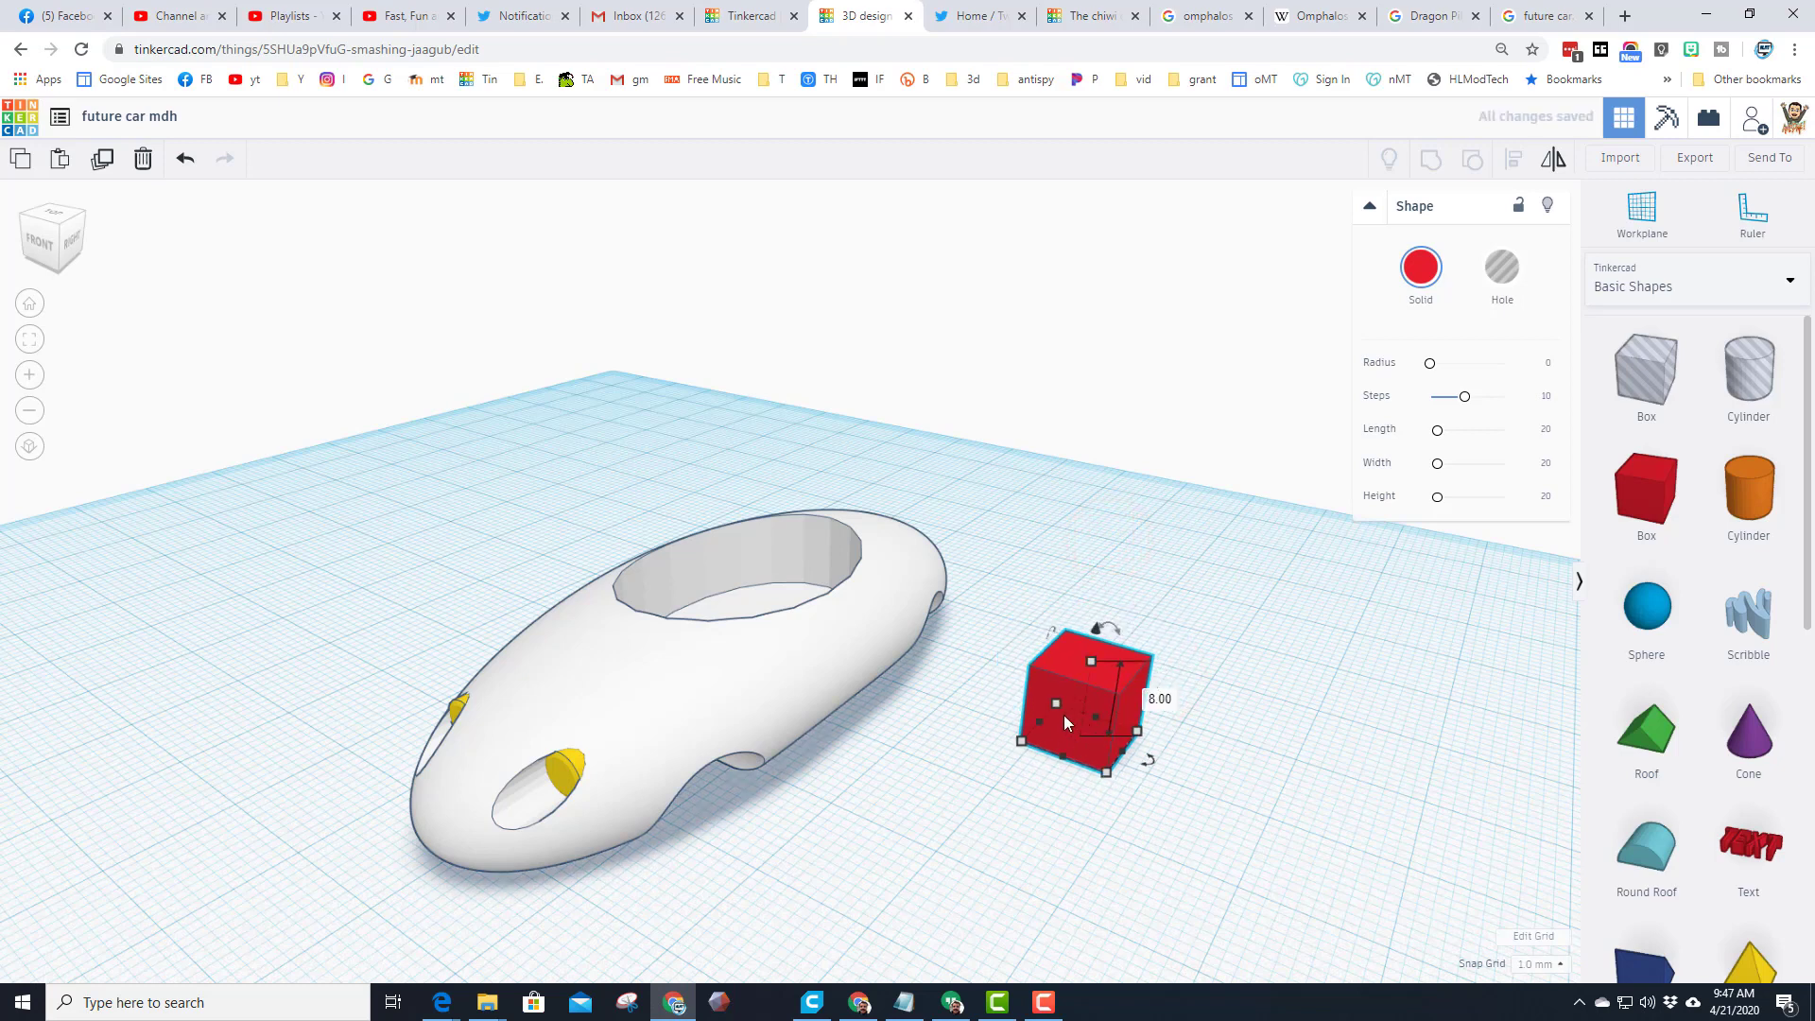
# Step: Duplicate the red box, move the copy in front of it, make it a hole and scale it uniformly to 6 mm
pyautogui.hotkey('ctrl', 'd')
pyautogui.moveTo(1064, 715); pyautogui.dragTo(1042, 773)
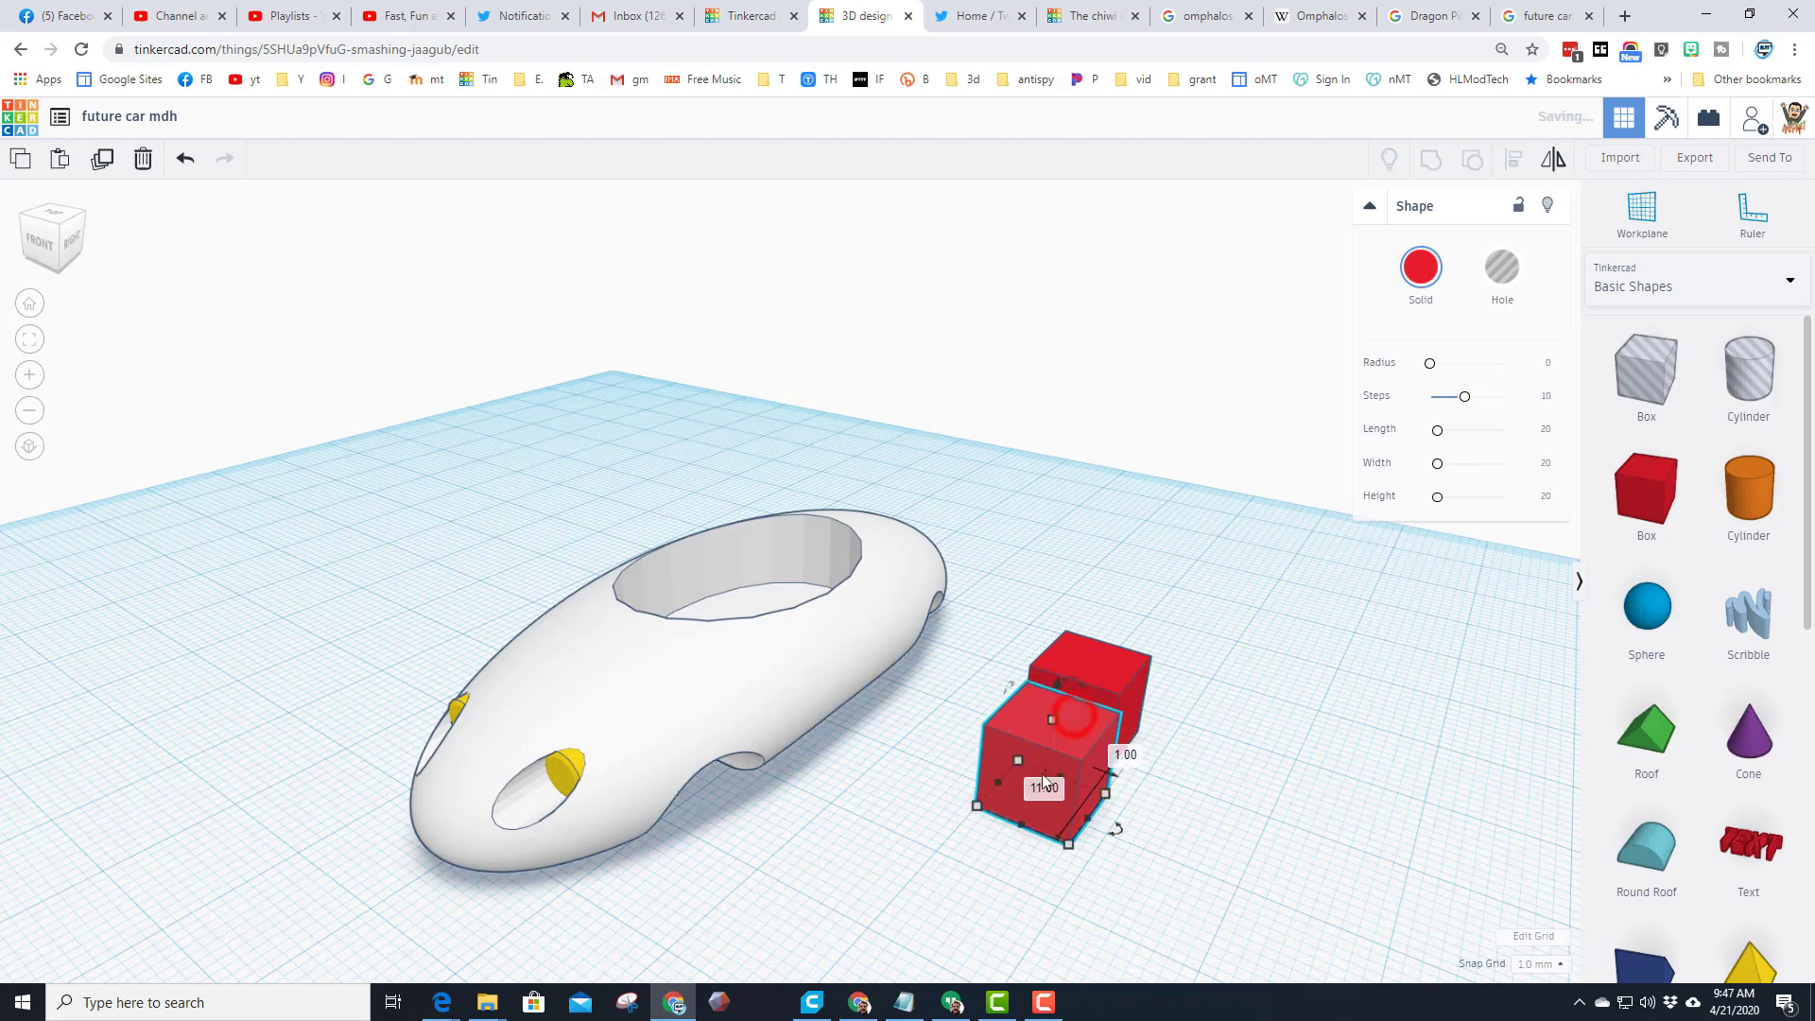
pyautogui.click(1502, 268)
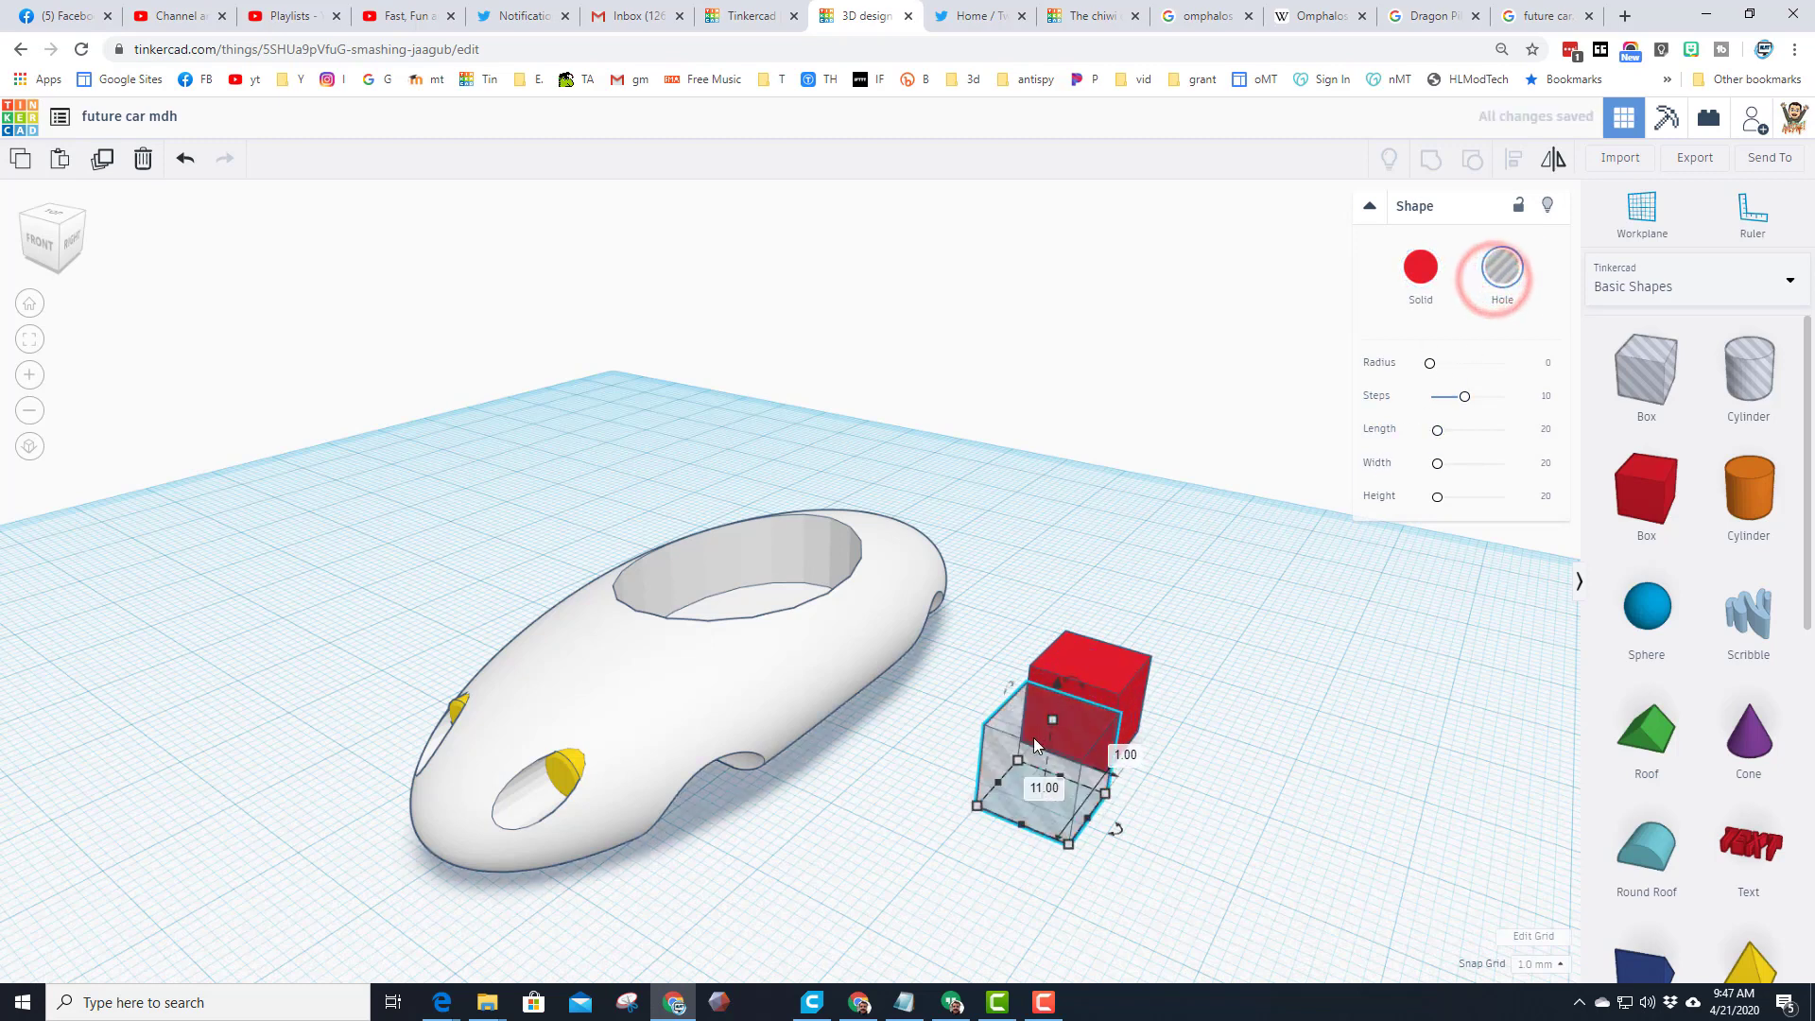
pyautogui.keyDown('shift'); pyautogui.moveTo(1051, 722); pyautogui.dragTo(1055, 747); pyautogui.keyUp('shift')
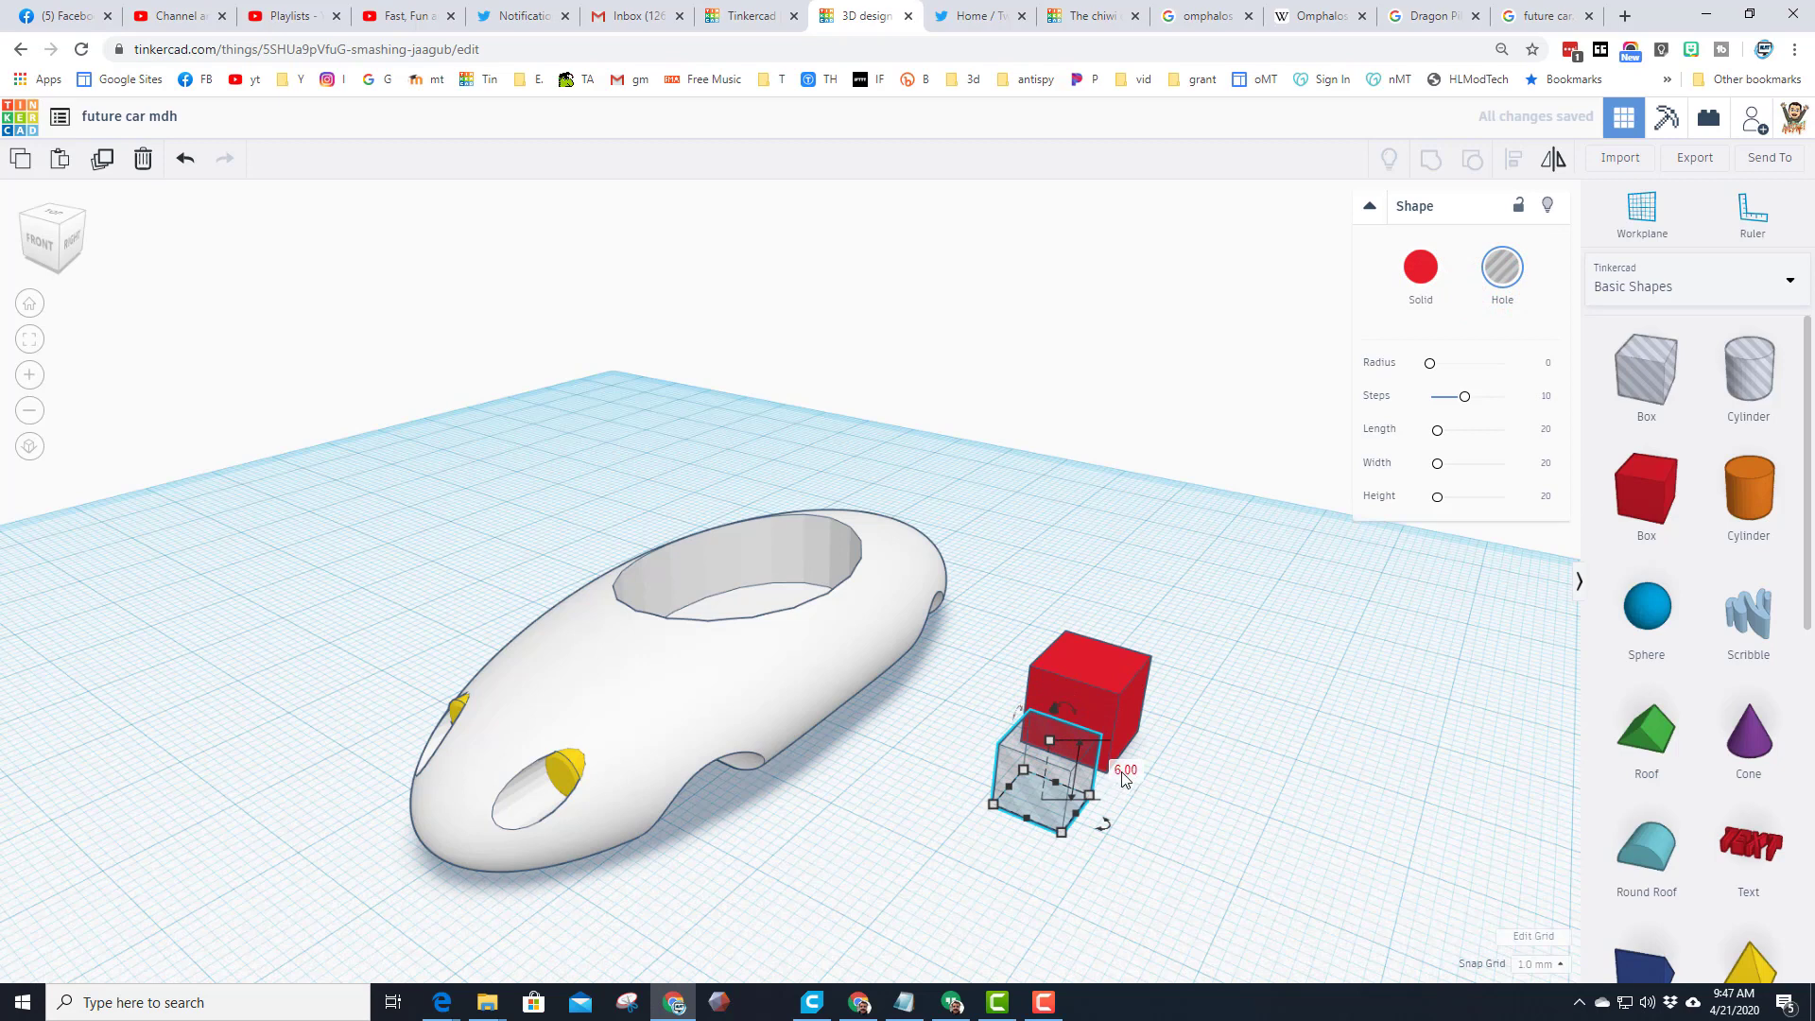
pyautogui.click(1124, 770)
pyautogui.click(1268, 676)
# Step: Select both boxes and align the hole with the red box at the top and front, centred side to side
pyautogui.moveTo(1171, 571); pyautogui.dragTo(1060, 819)
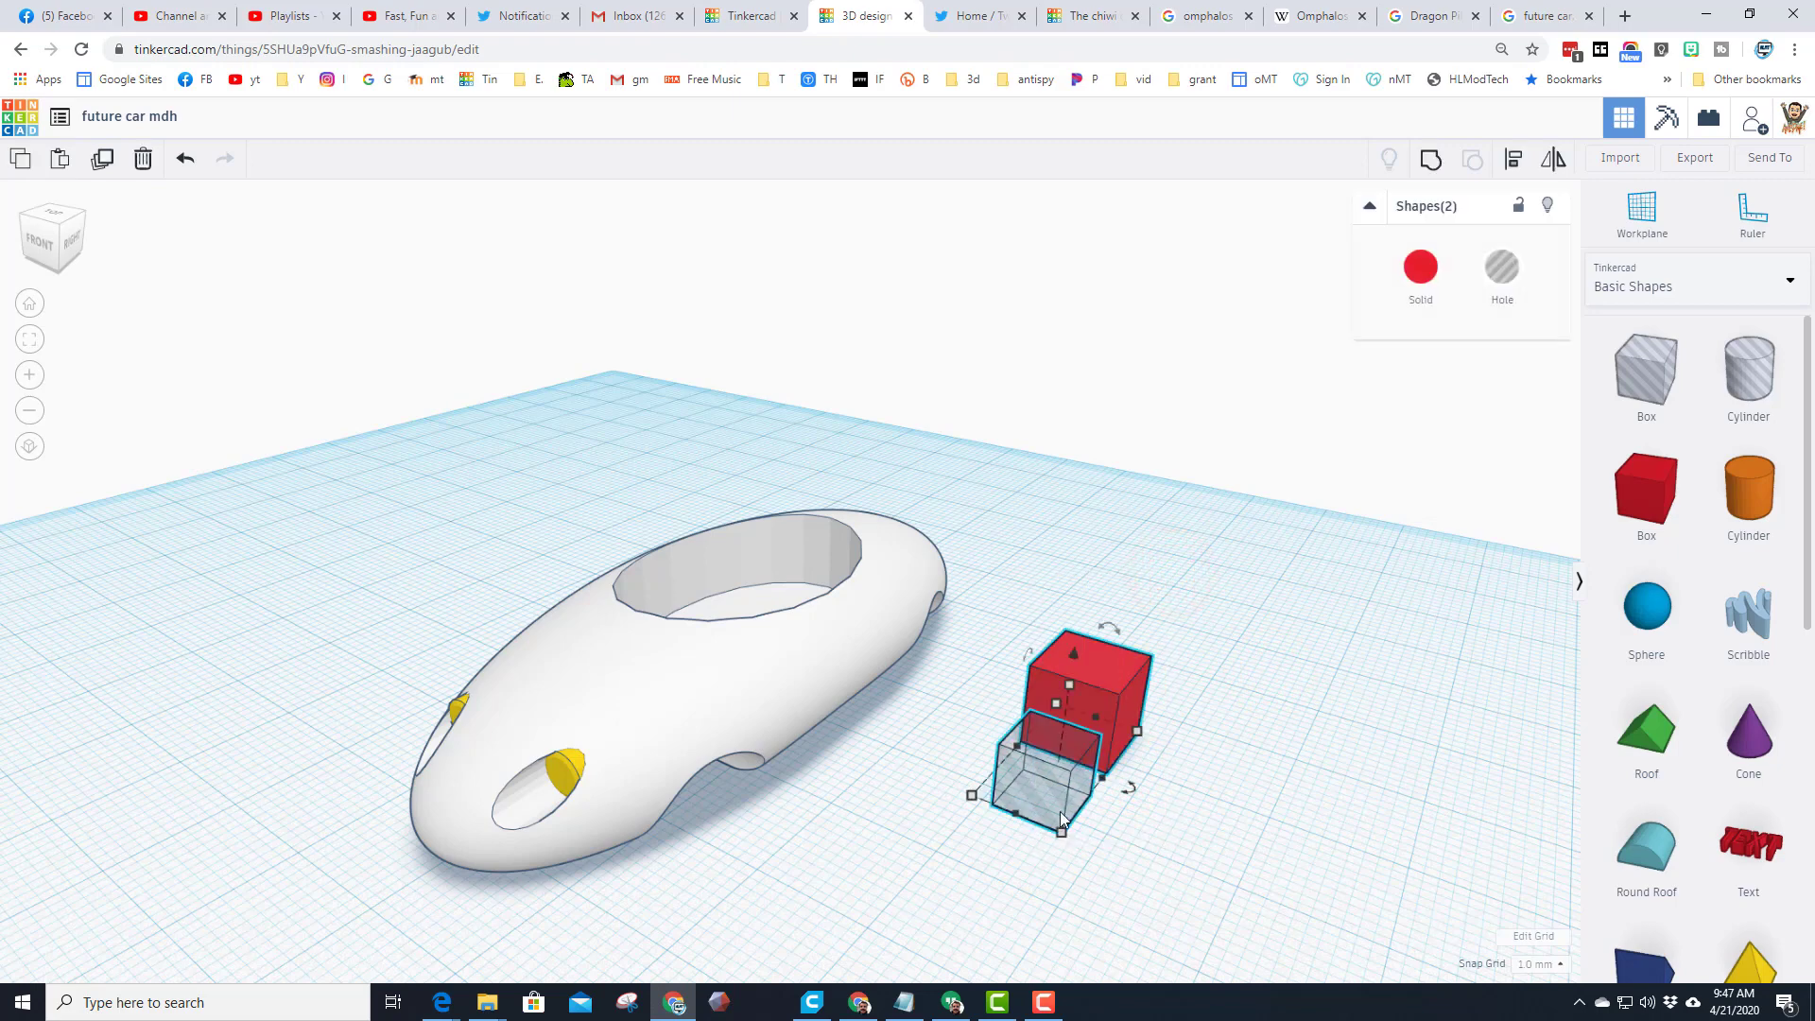
pyautogui.click(28, 340)
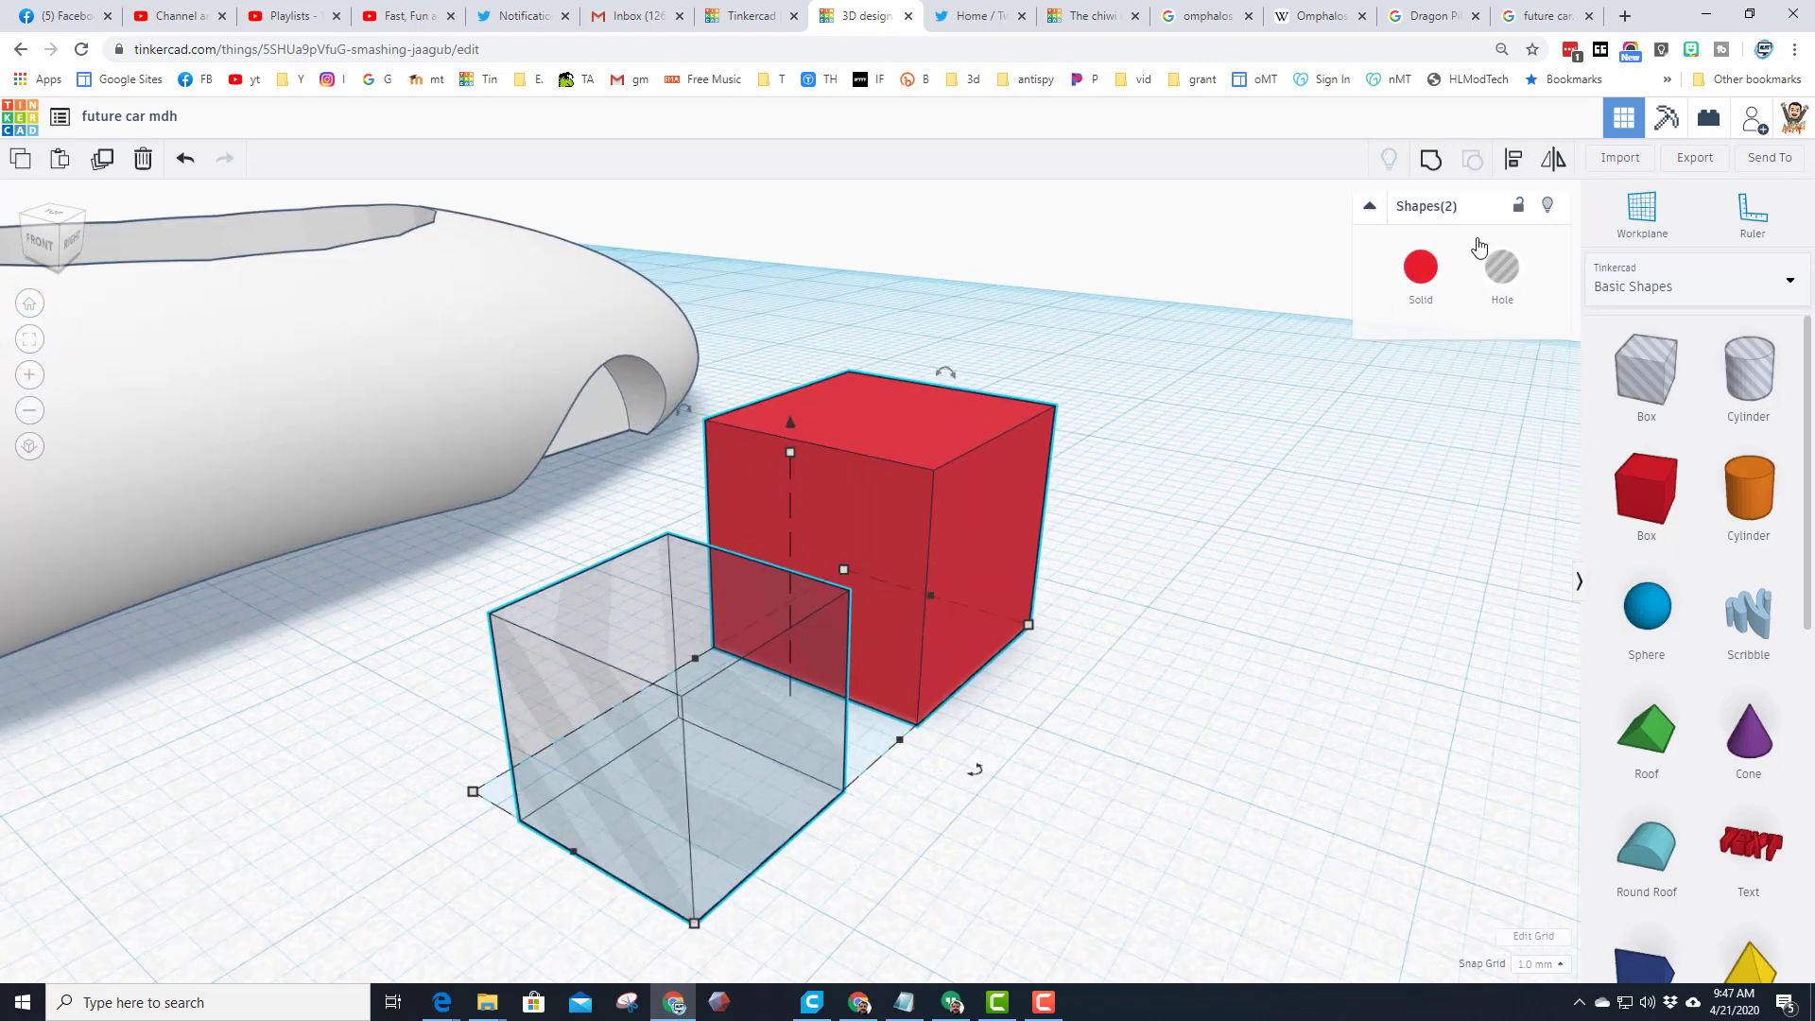
pyautogui.click(1511, 162)
pyautogui.click(900, 416)
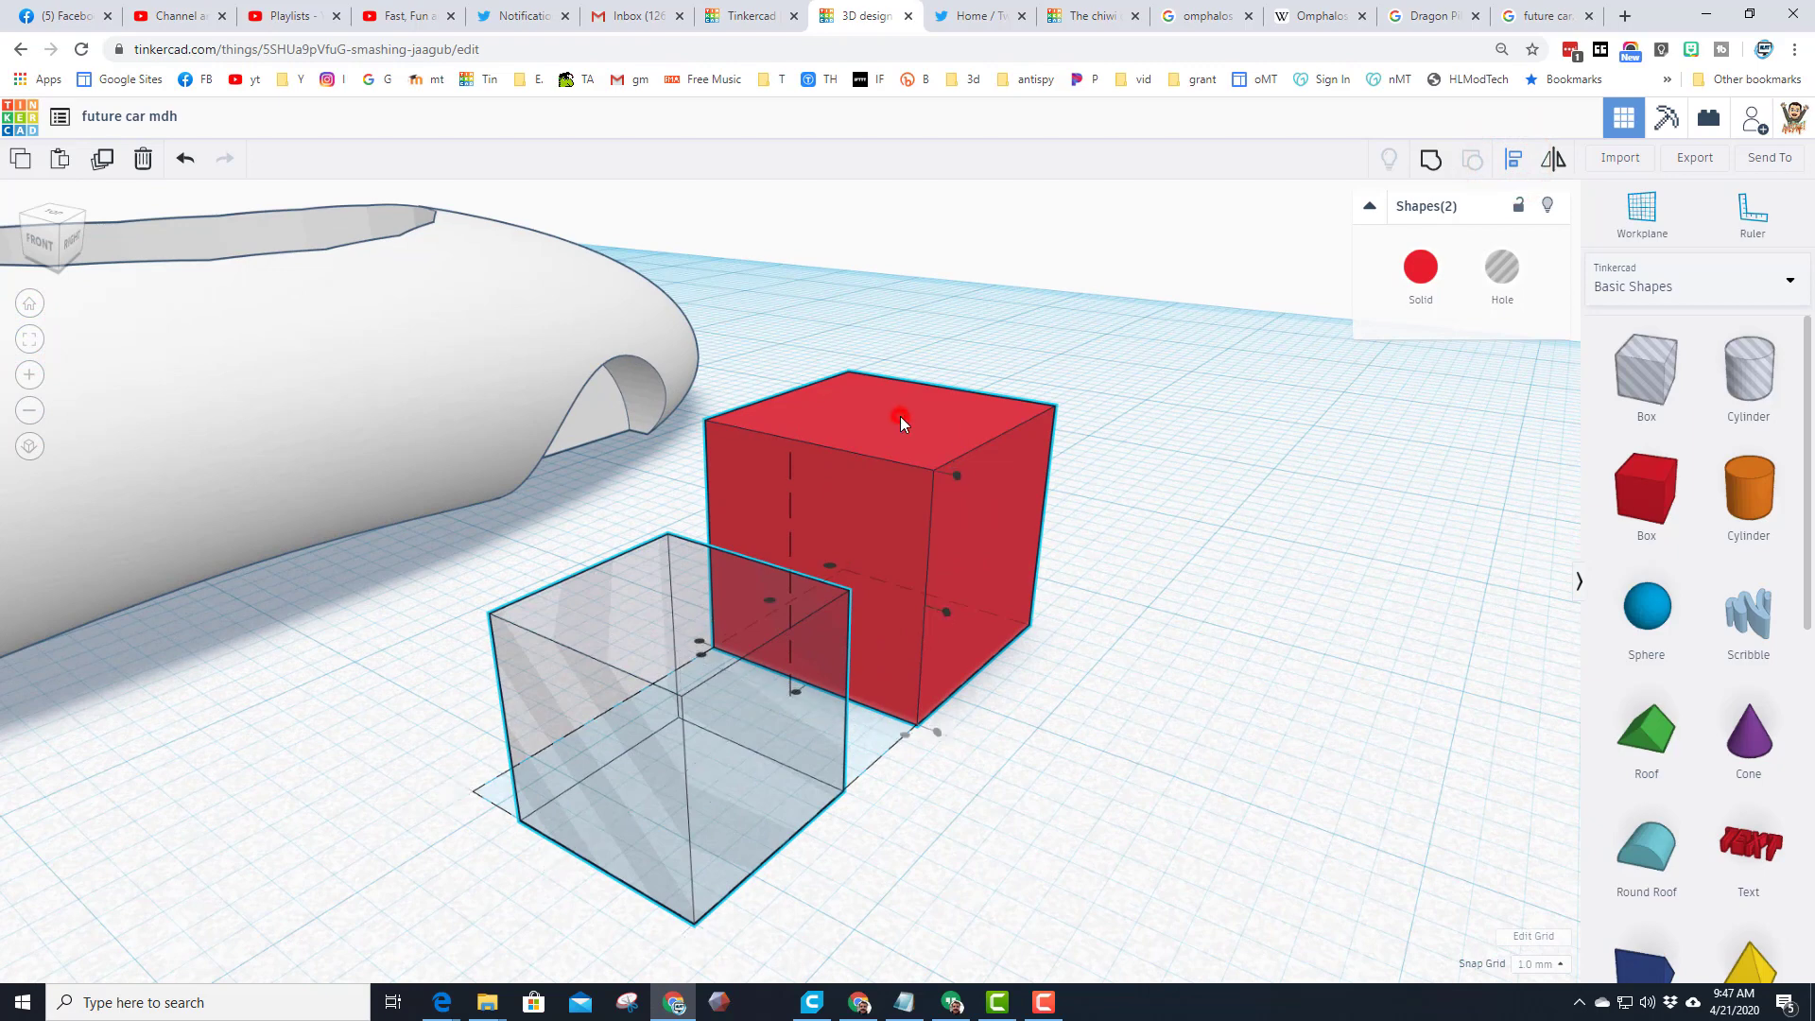
pyautogui.click(955, 472)
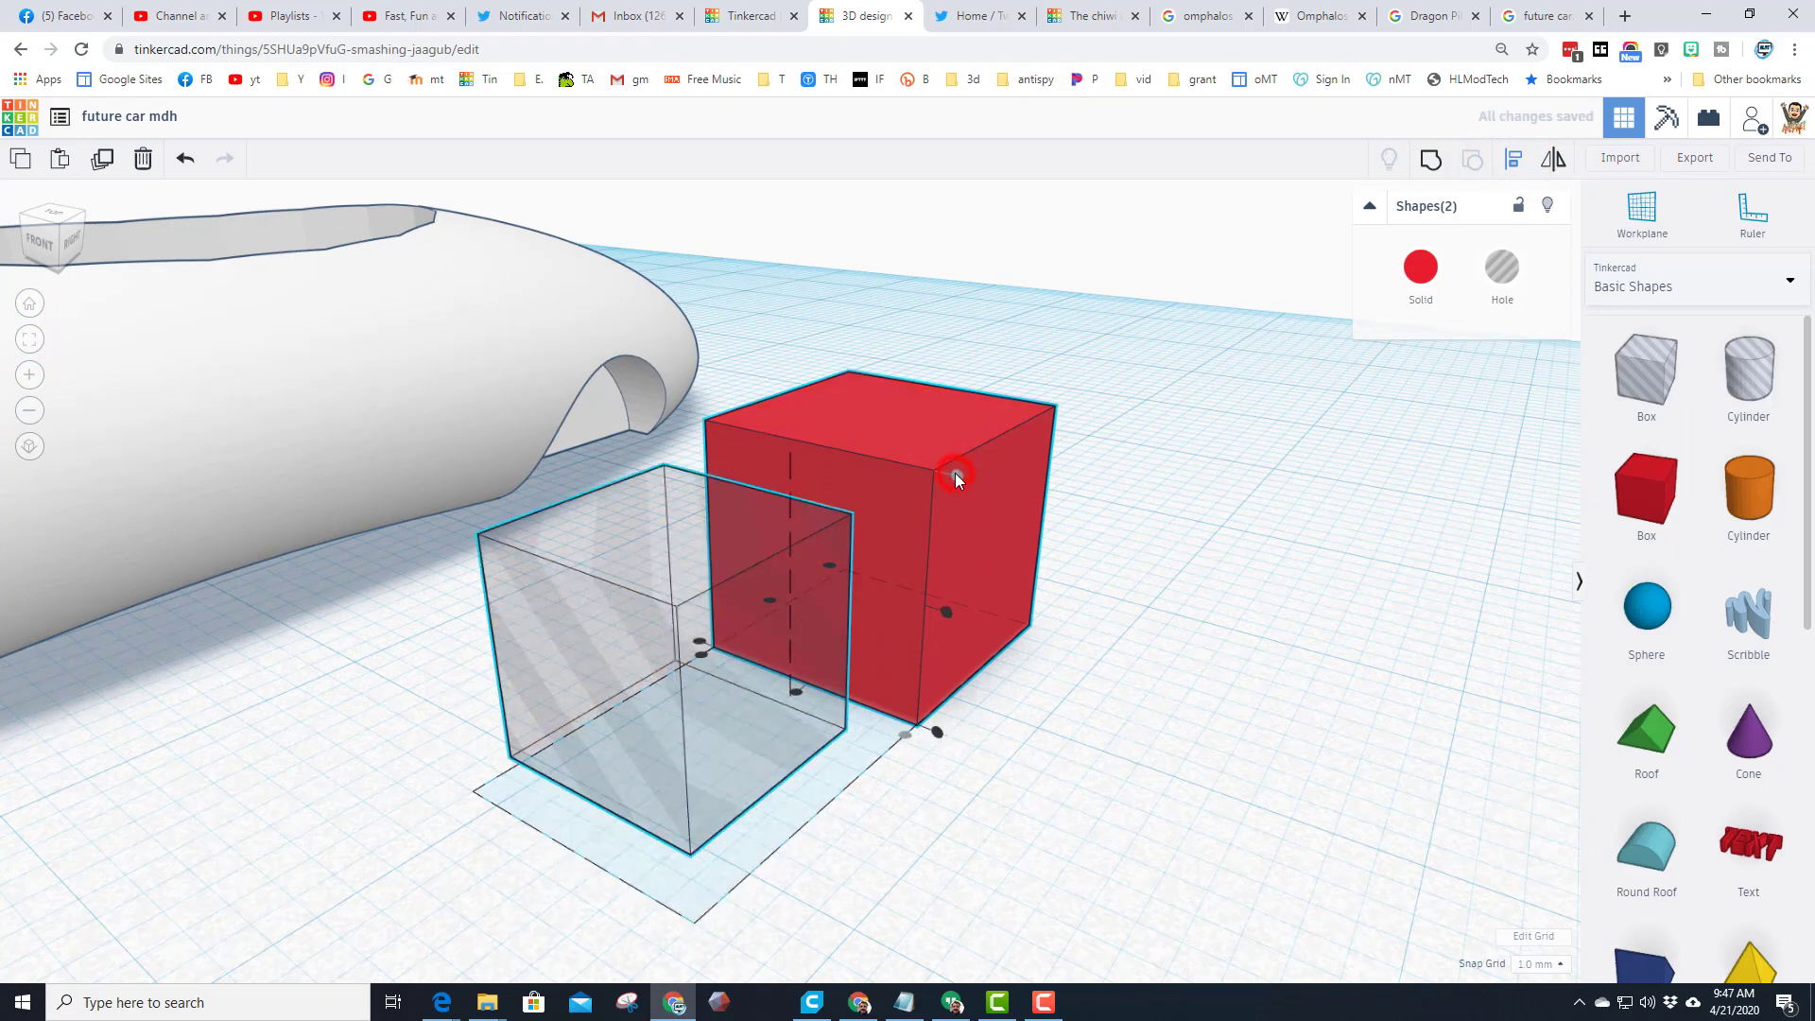
pyautogui.click(796, 693)
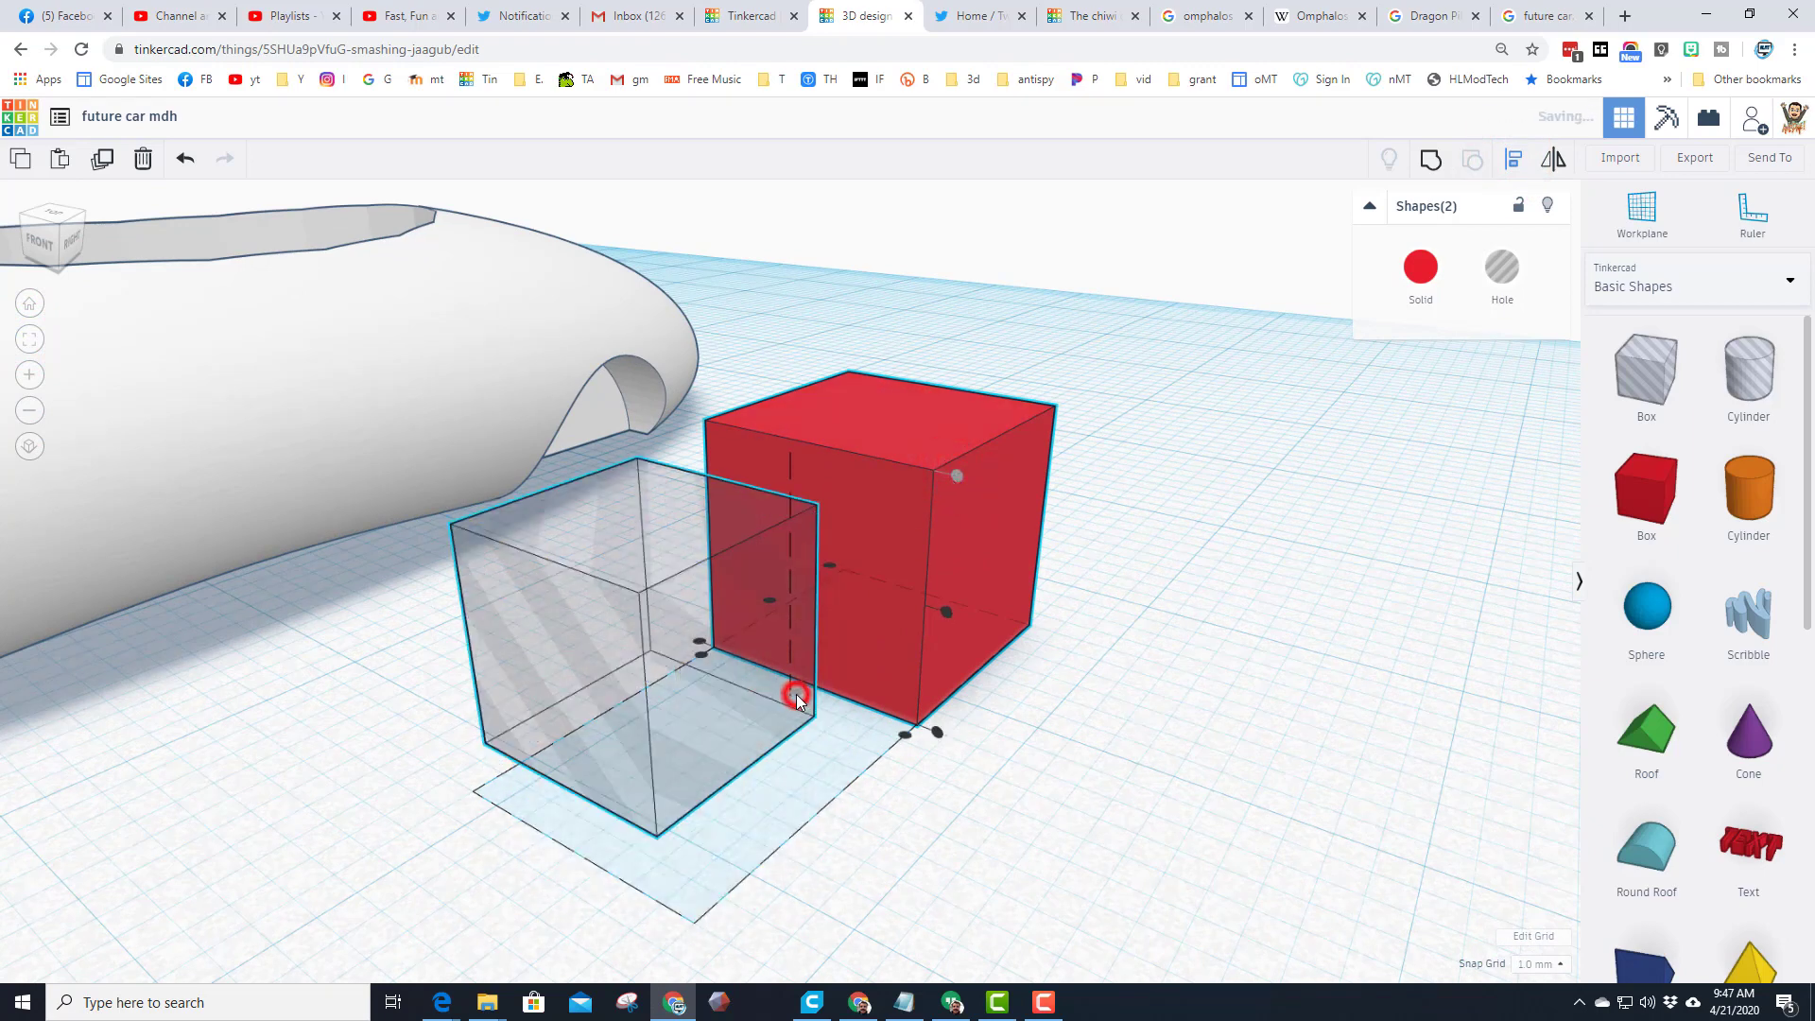
pyautogui.click(700, 645)
# Step: Round the edges of the red box with a radius of 2
pyautogui.click(1037, 632)
pyautogui.moveTo(1037, 632); pyautogui.dragTo(1138, 627, button='right')
pyautogui.click(947, 459)
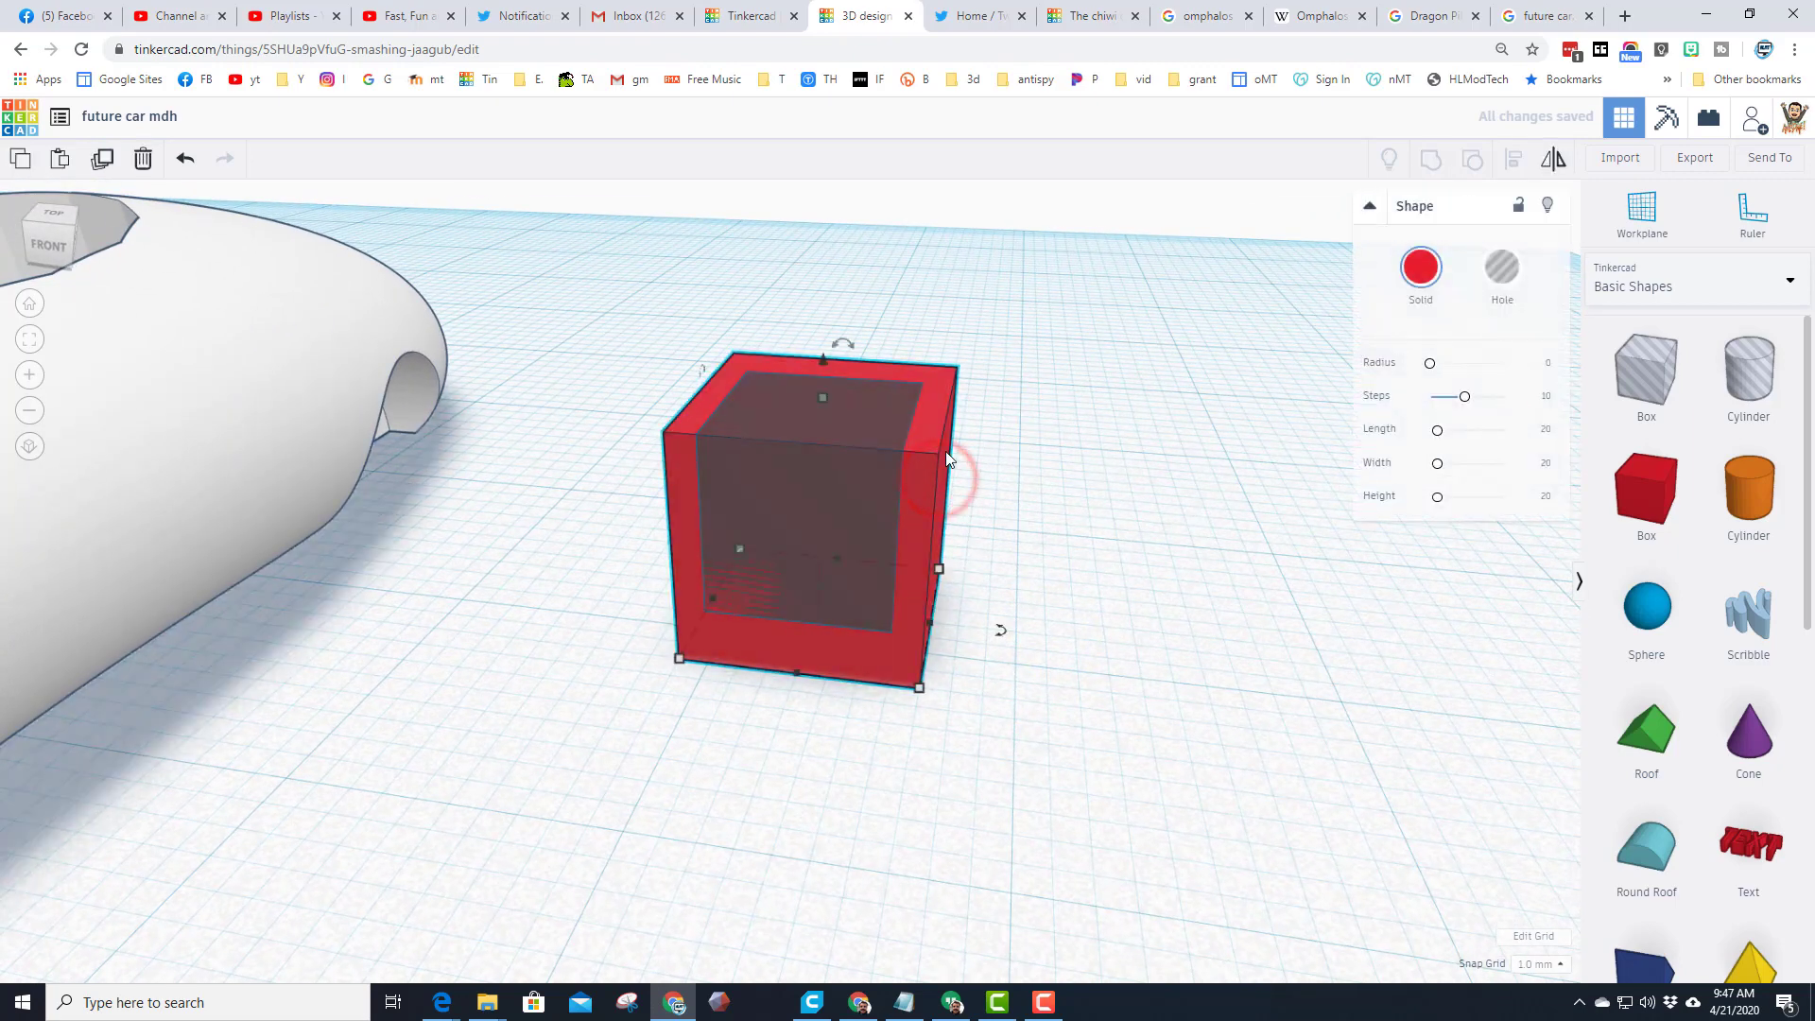
pyautogui.moveTo(1429, 363); pyautogui.dragTo(1444, 363)
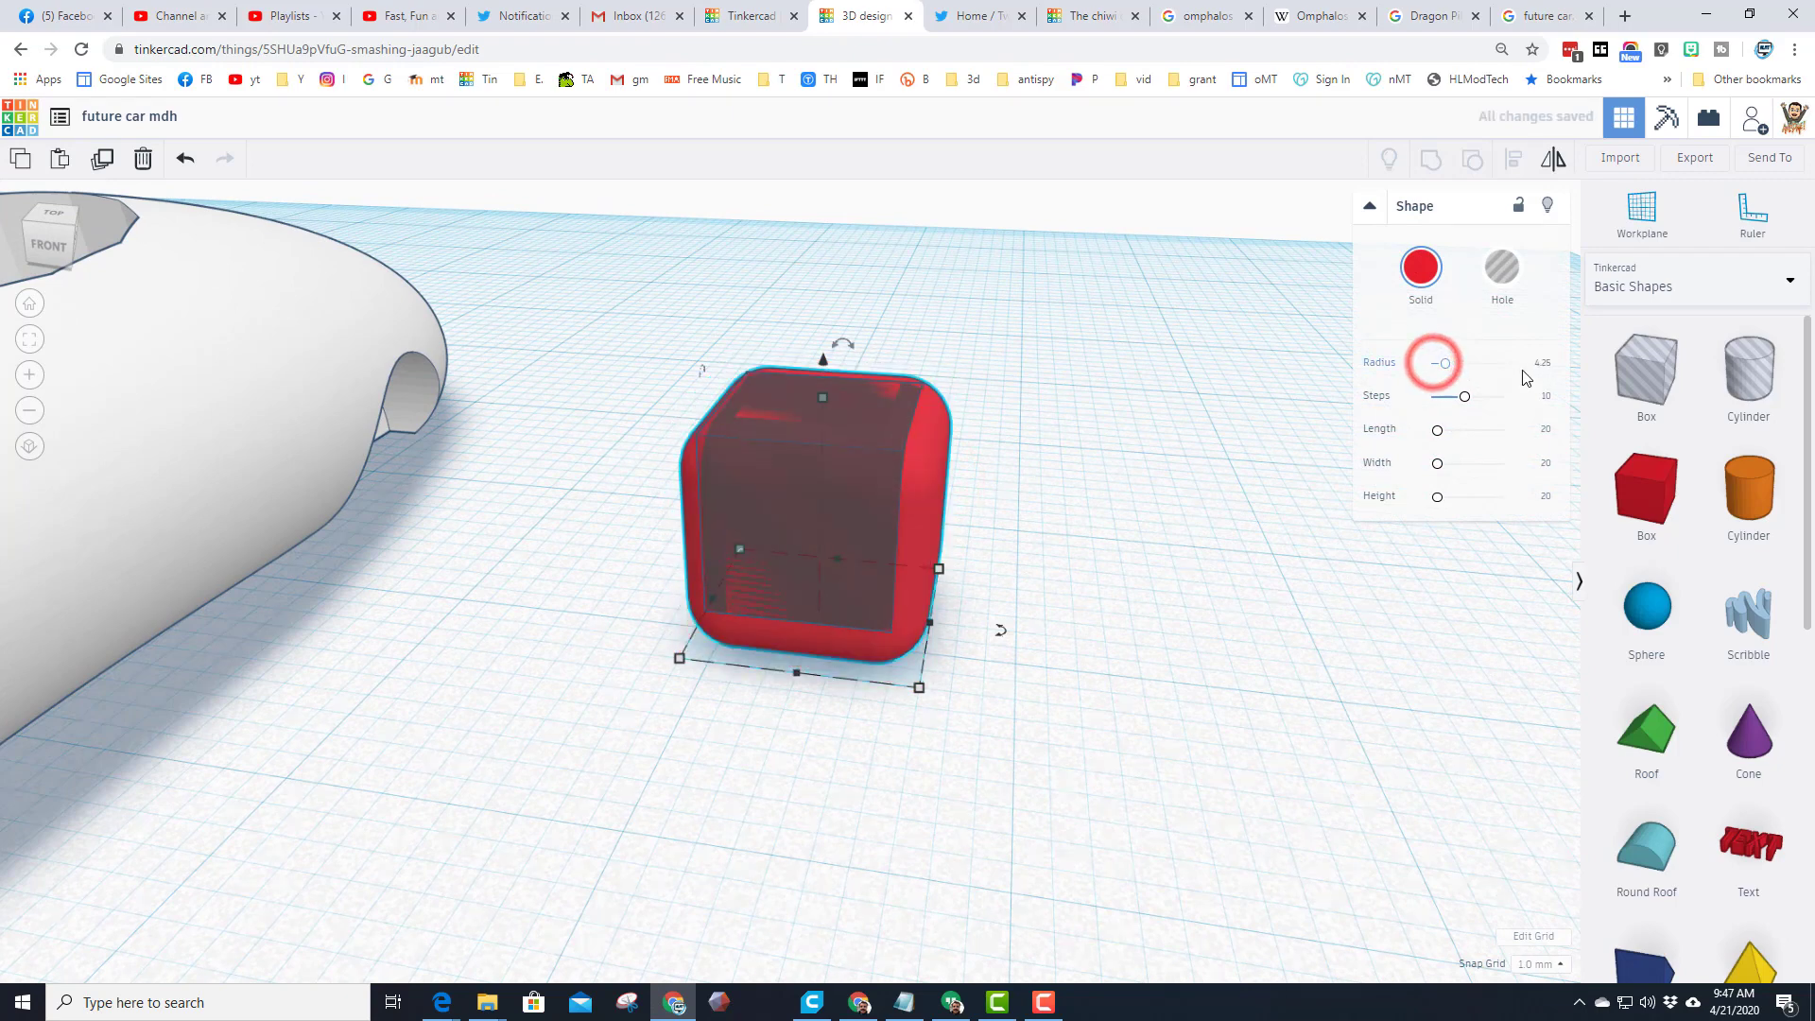
pyautogui.click(1532, 365)
pyautogui.write('2')
pyautogui.press('Return')
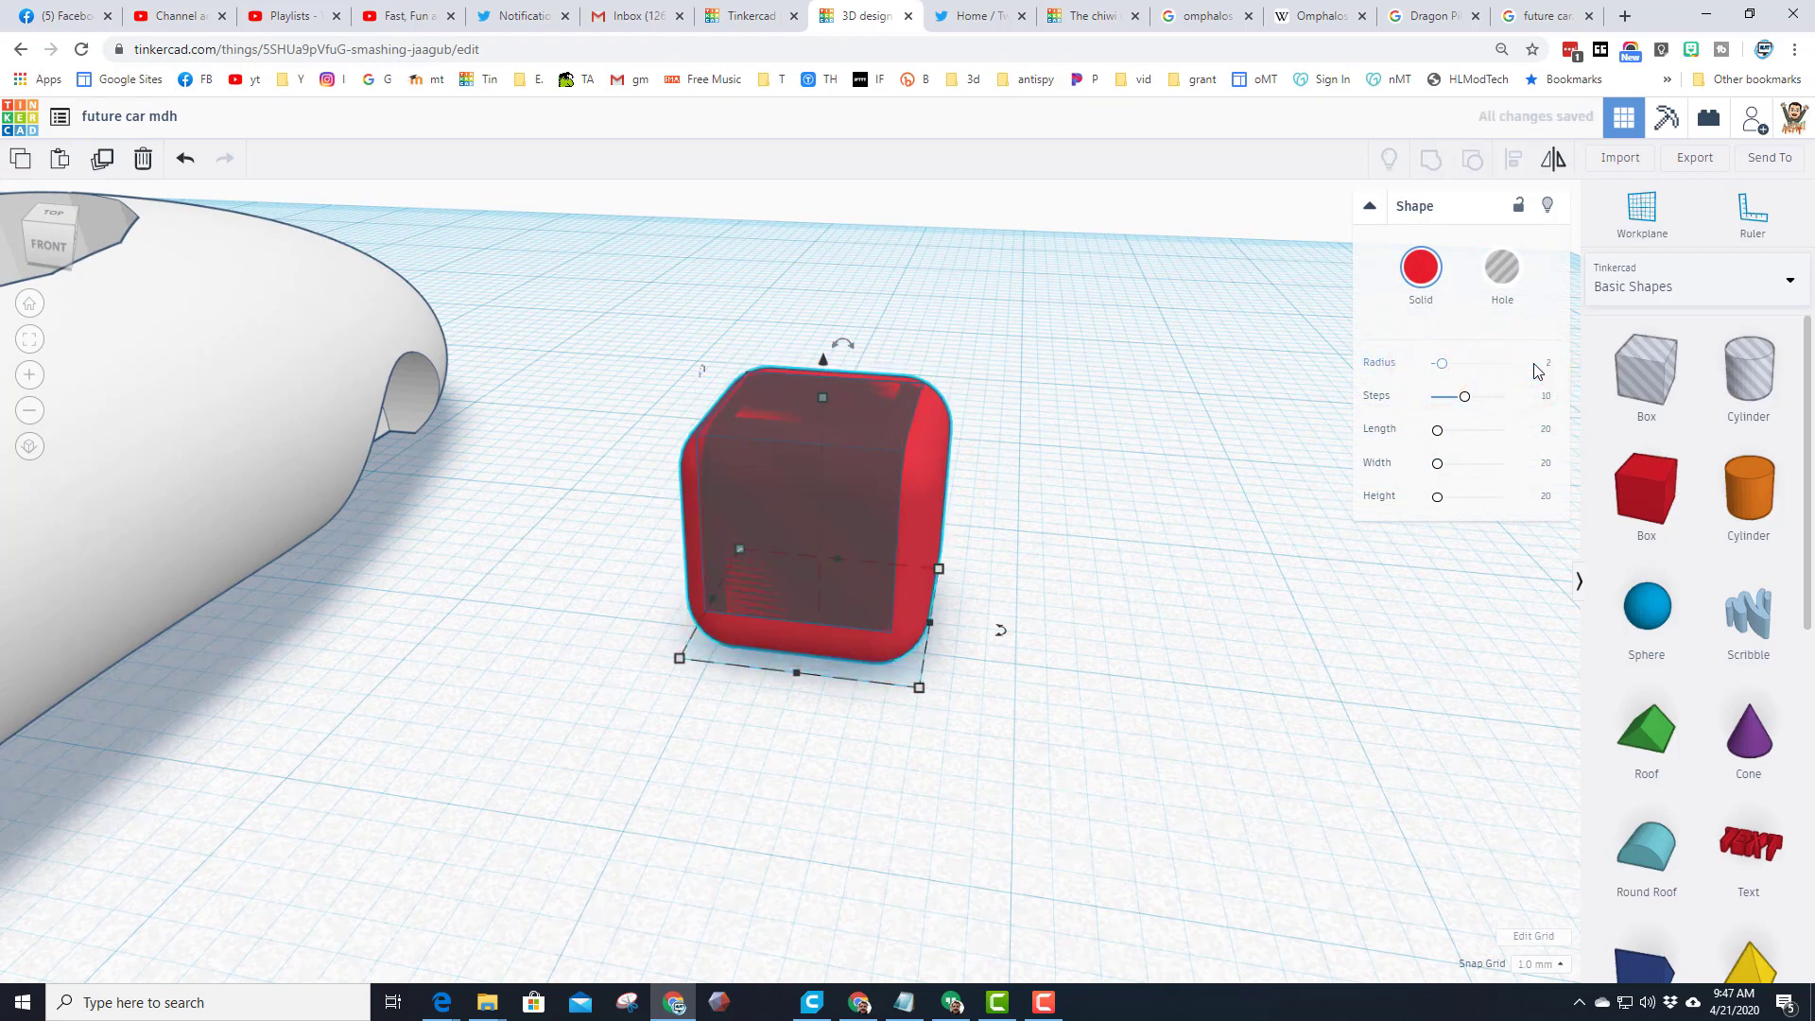
pyautogui.click(1228, 507)
pyautogui.moveTo(1068, 320); pyautogui.dragTo(790, 530)
pyautogui.click(1268, 442)
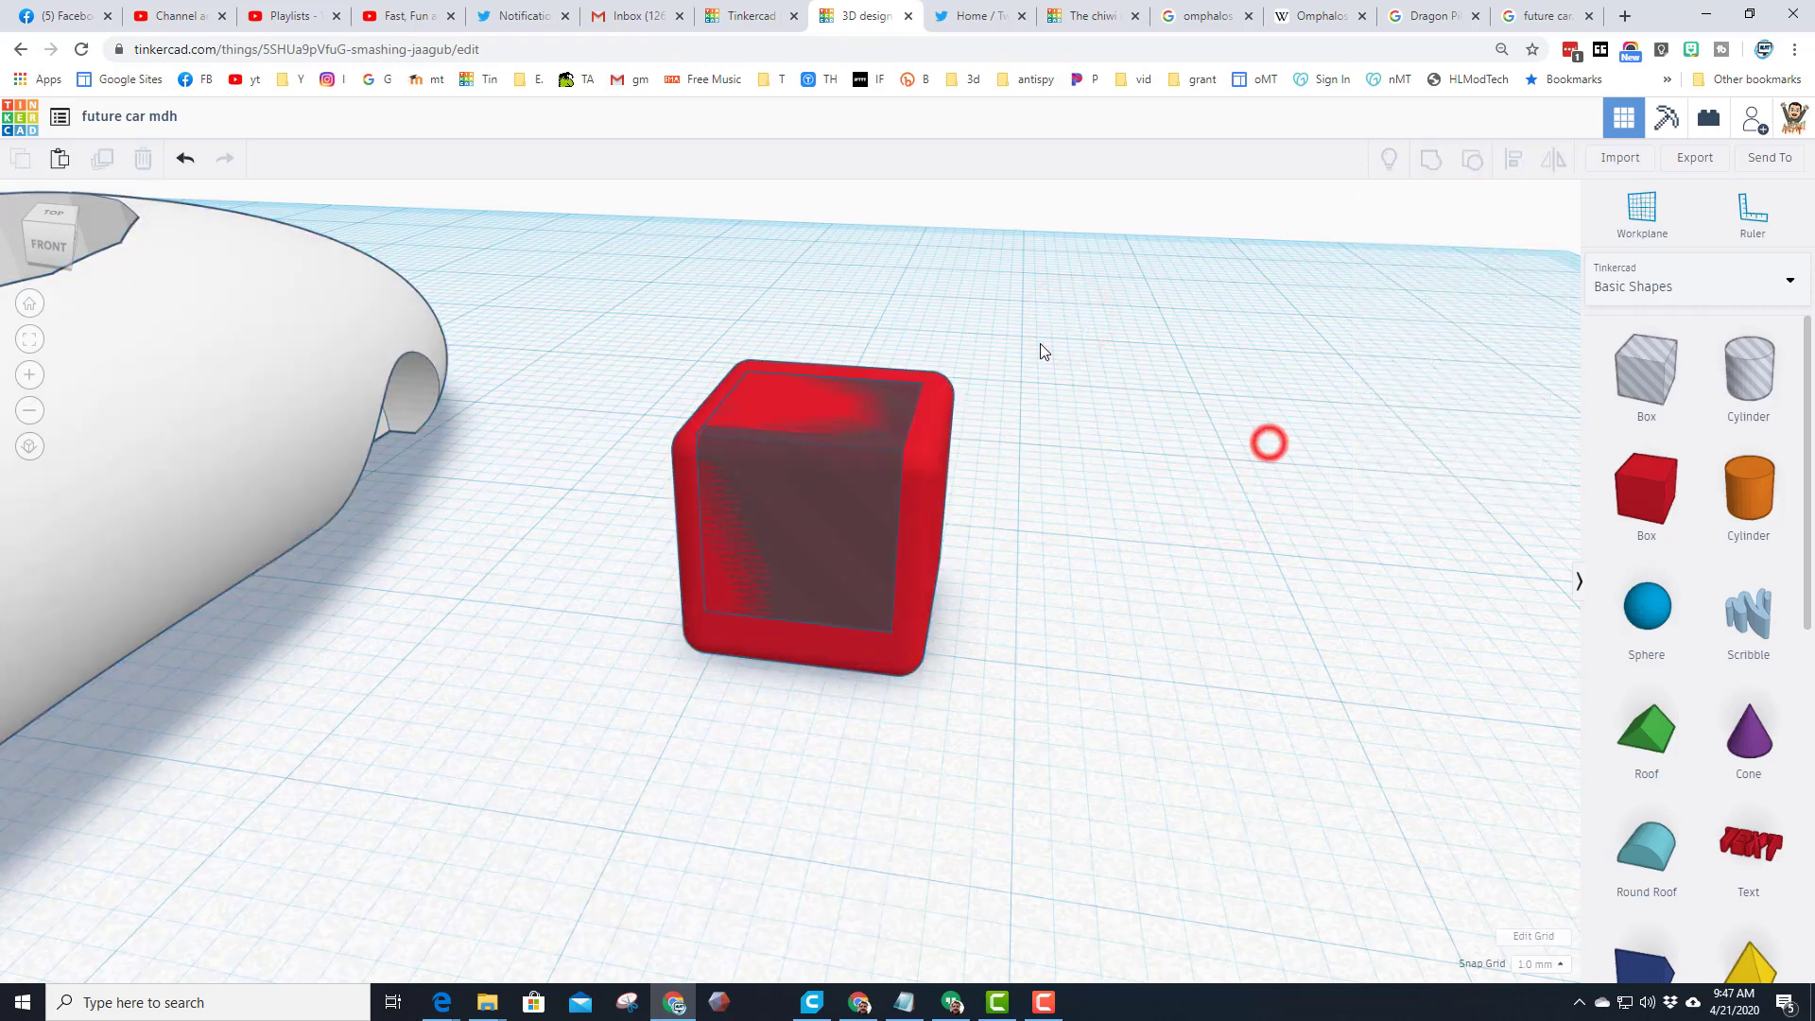
pyautogui.moveTo(1037, 332); pyautogui.dragTo(917, 393)
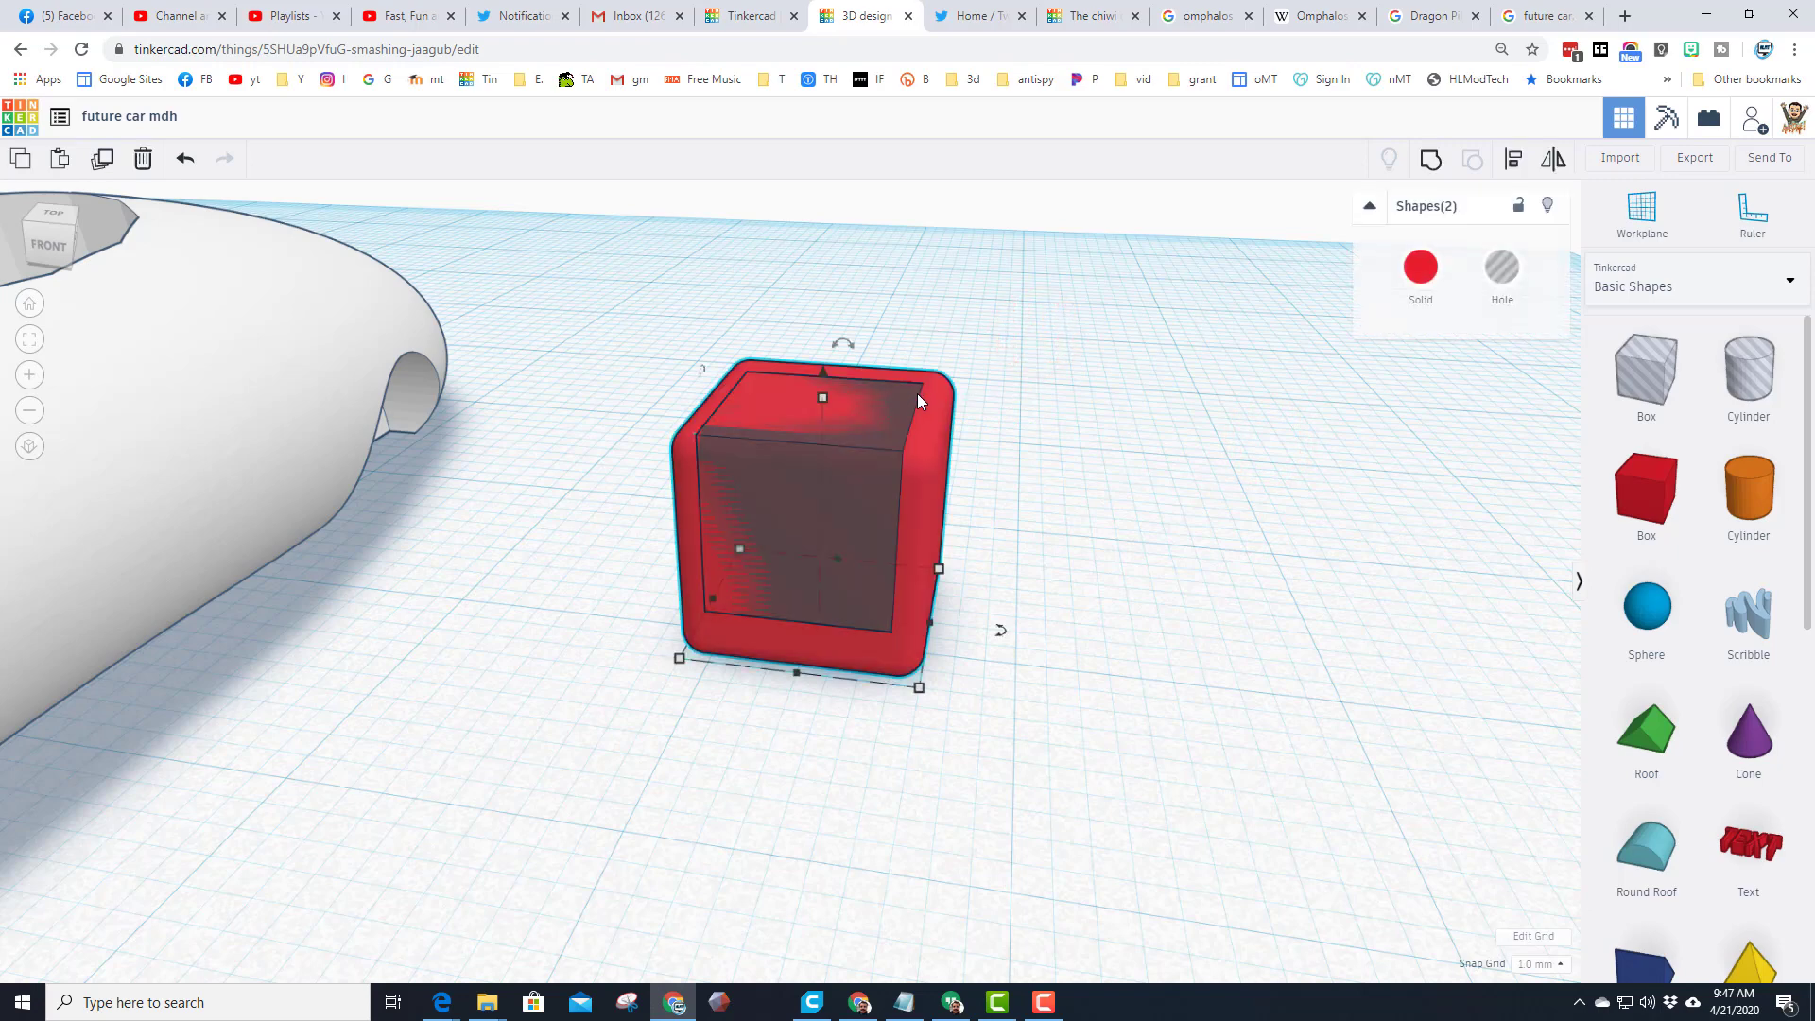
pyautogui.click(992, 355)
pyautogui.click(928, 482)
pyautogui.click(1017, 426)
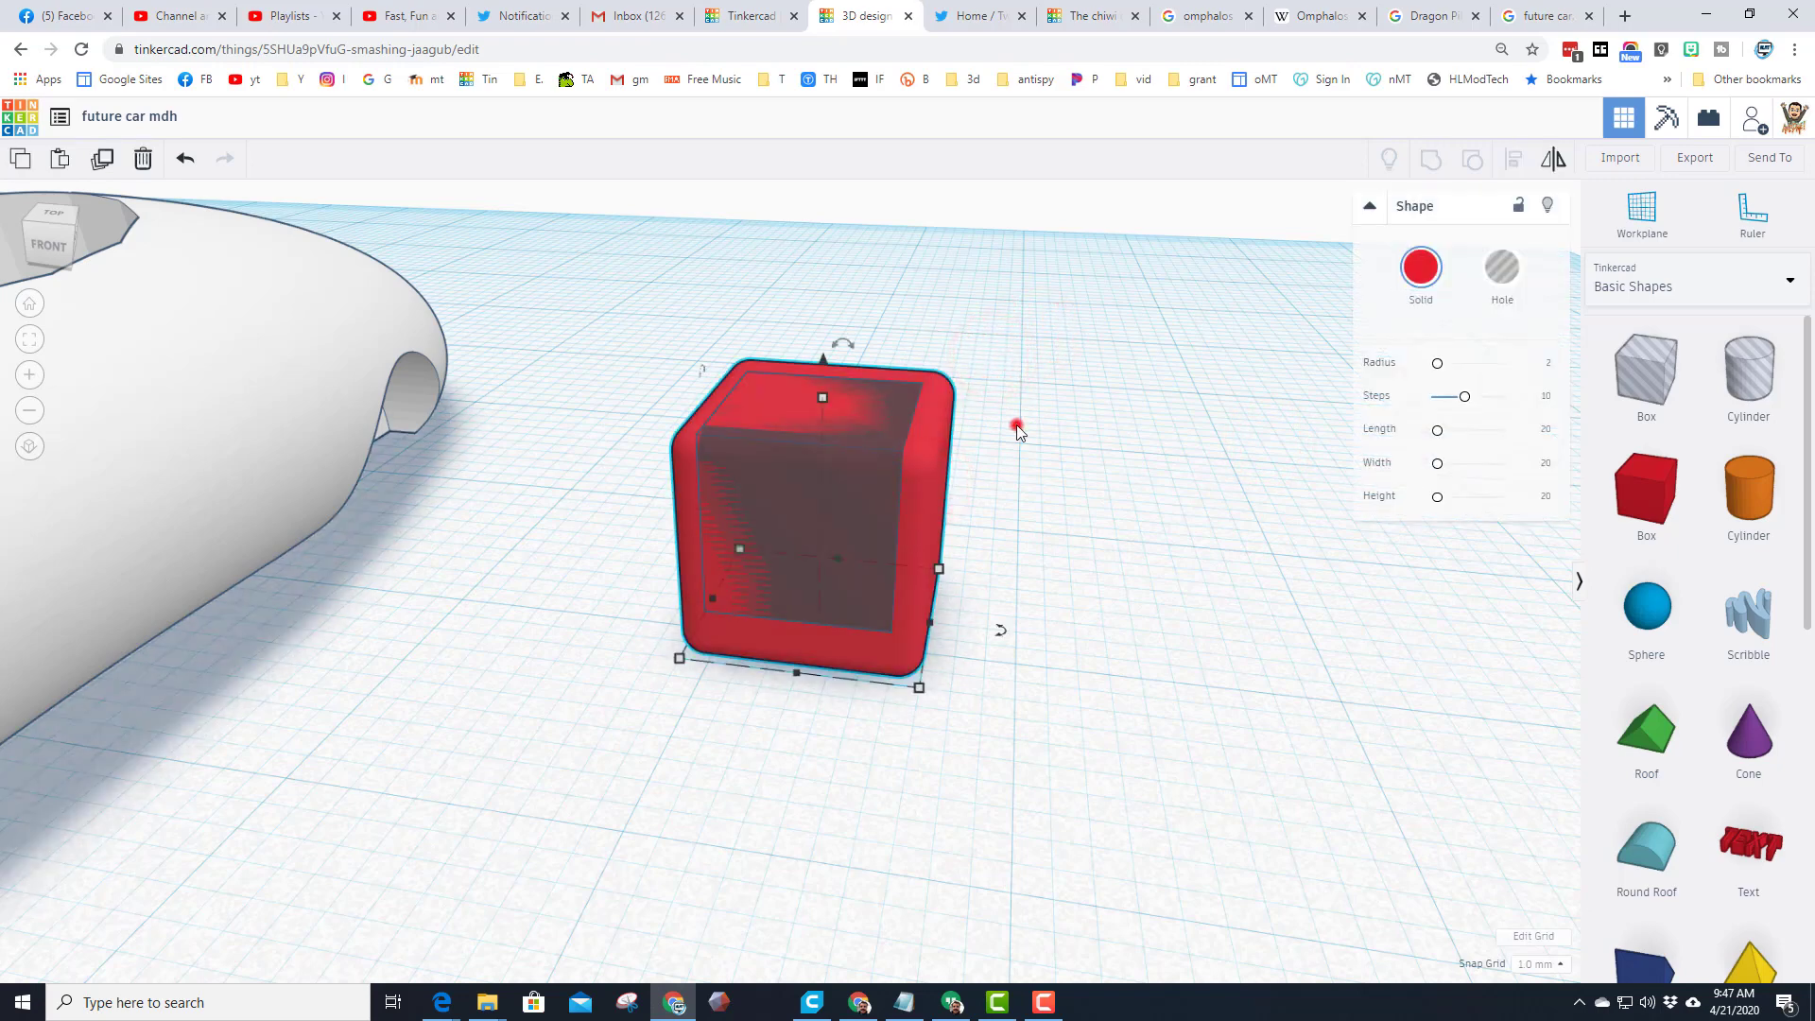
pyautogui.moveTo(751, 281); pyautogui.dragTo(805, 388)
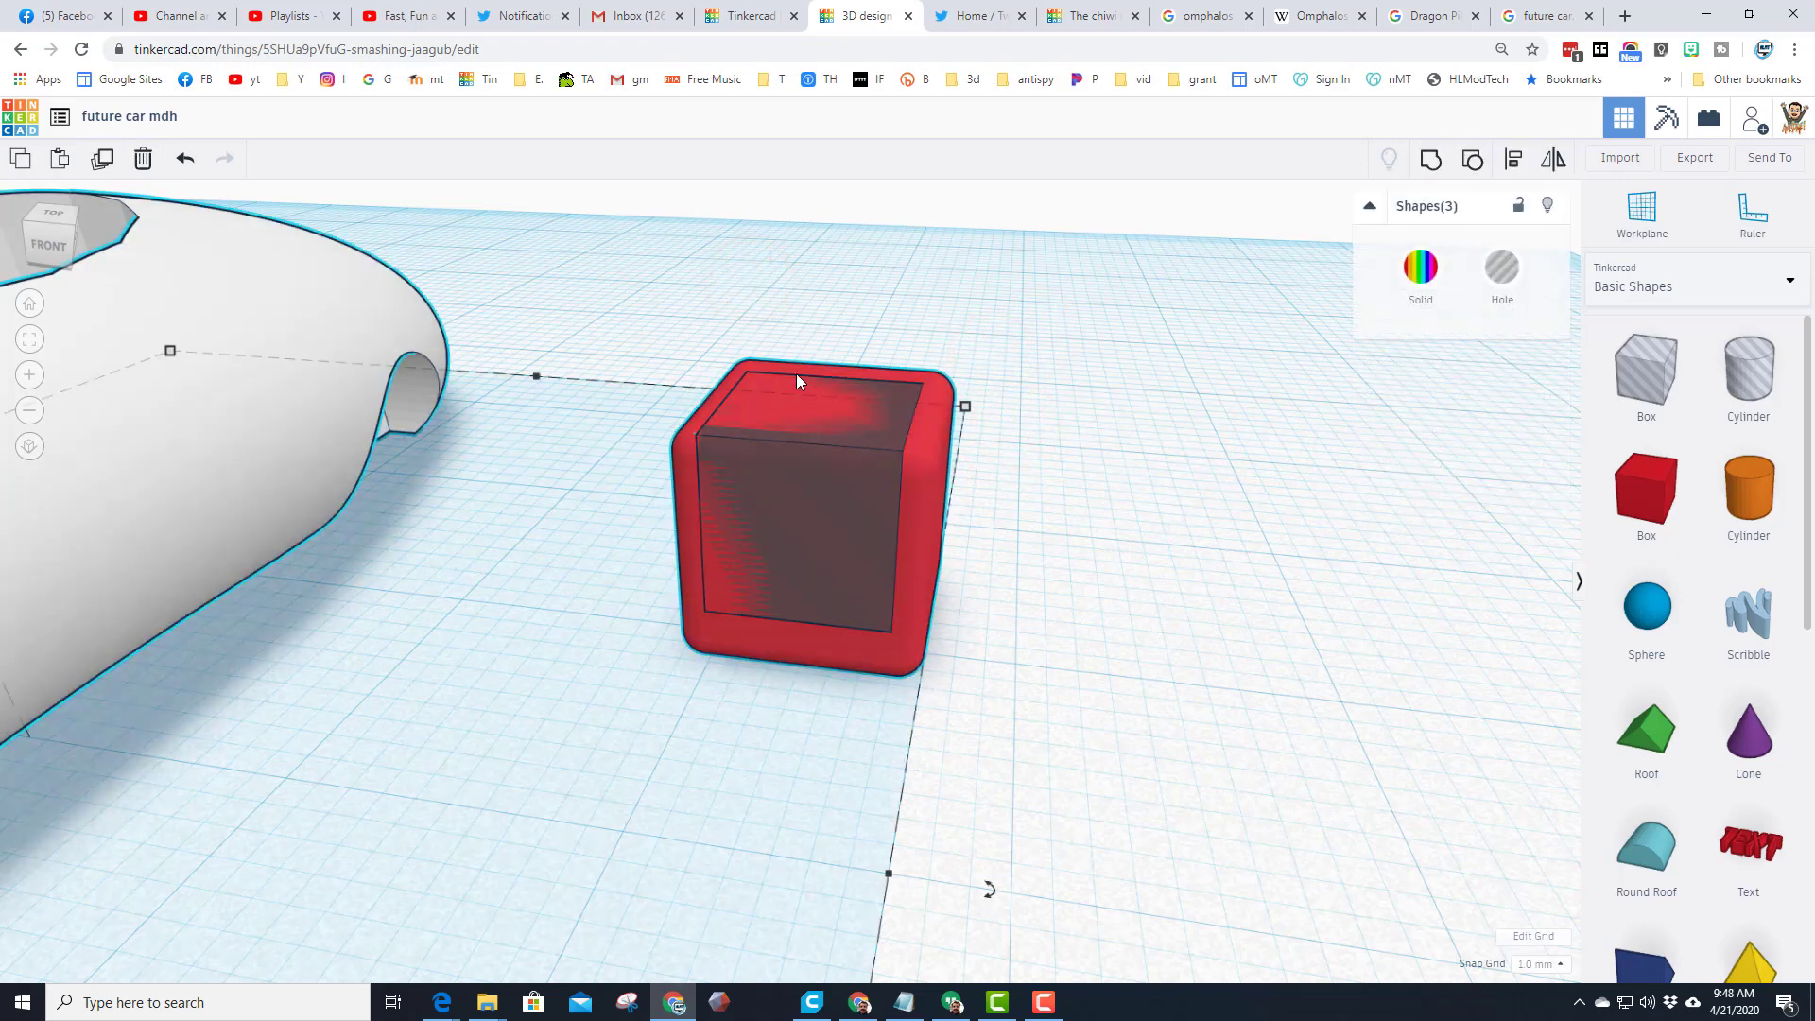
pyautogui.click(1021, 362)
# Step: Select the rounded red box together with the hole box and group them to cut out the seat
pyautogui.moveTo(966, 407); pyautogui.dragTo(1127, 422, button='right')
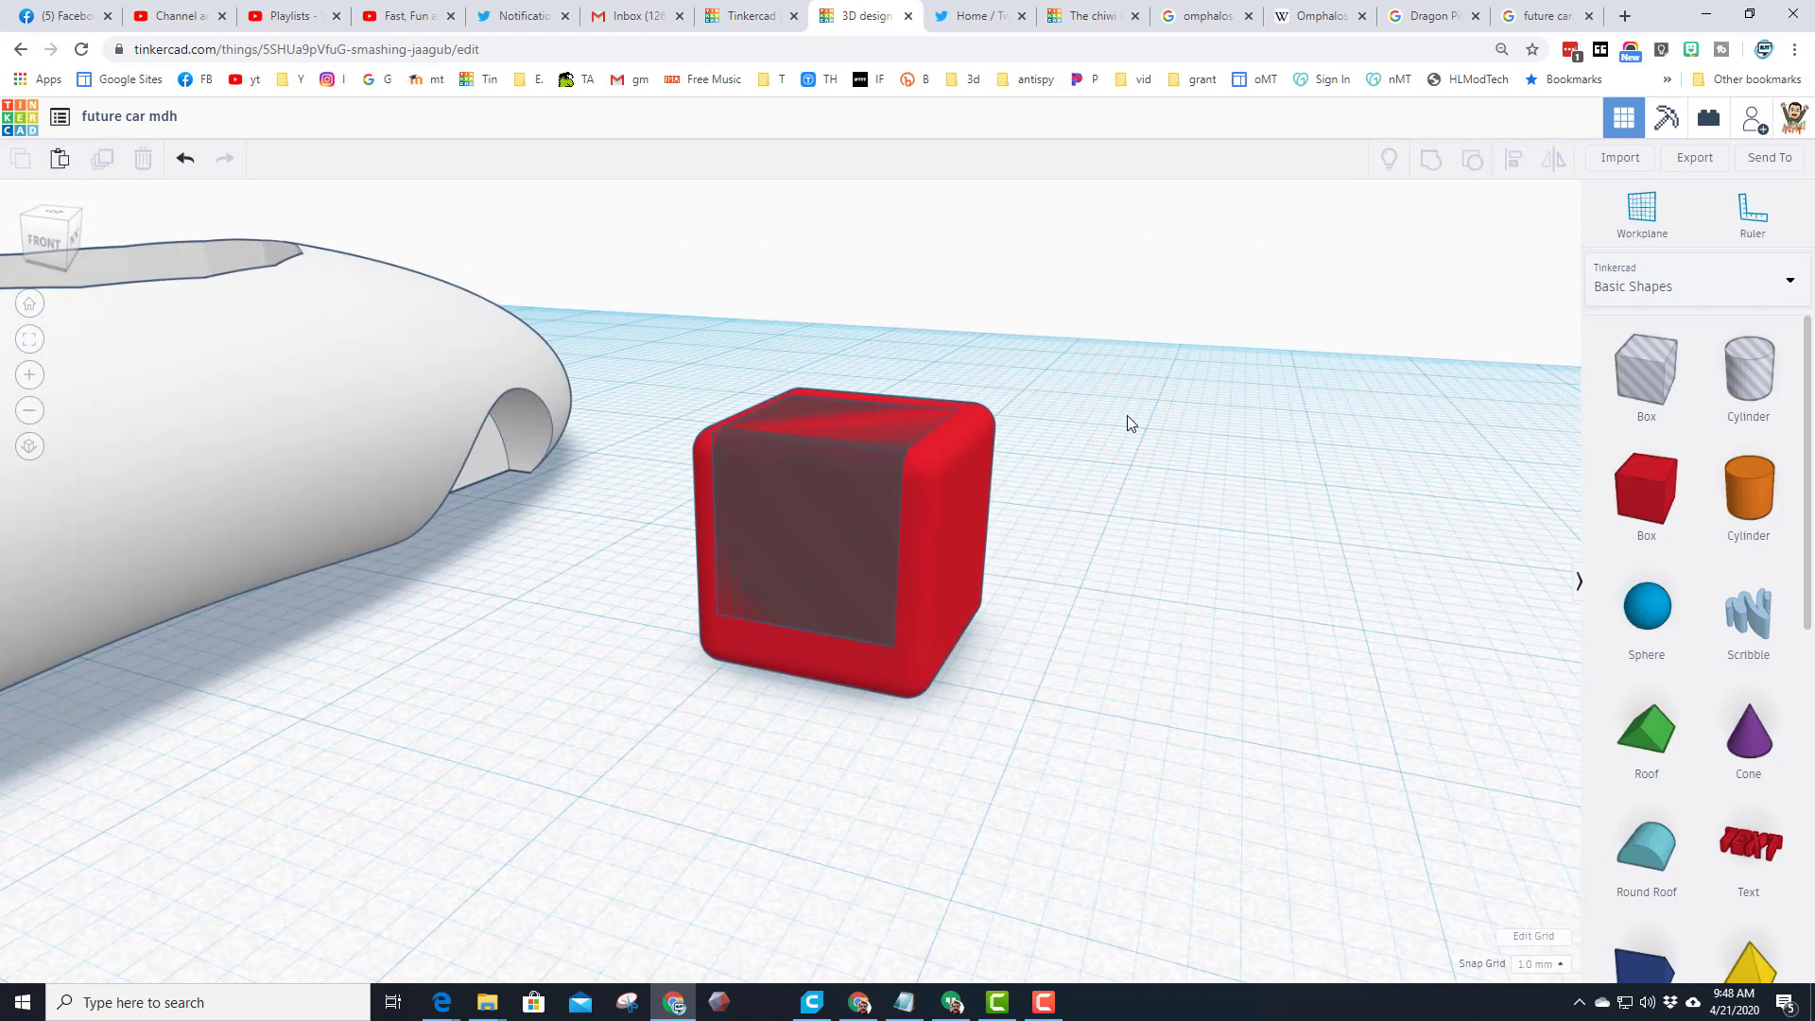
pyautogui.click(963, 571)
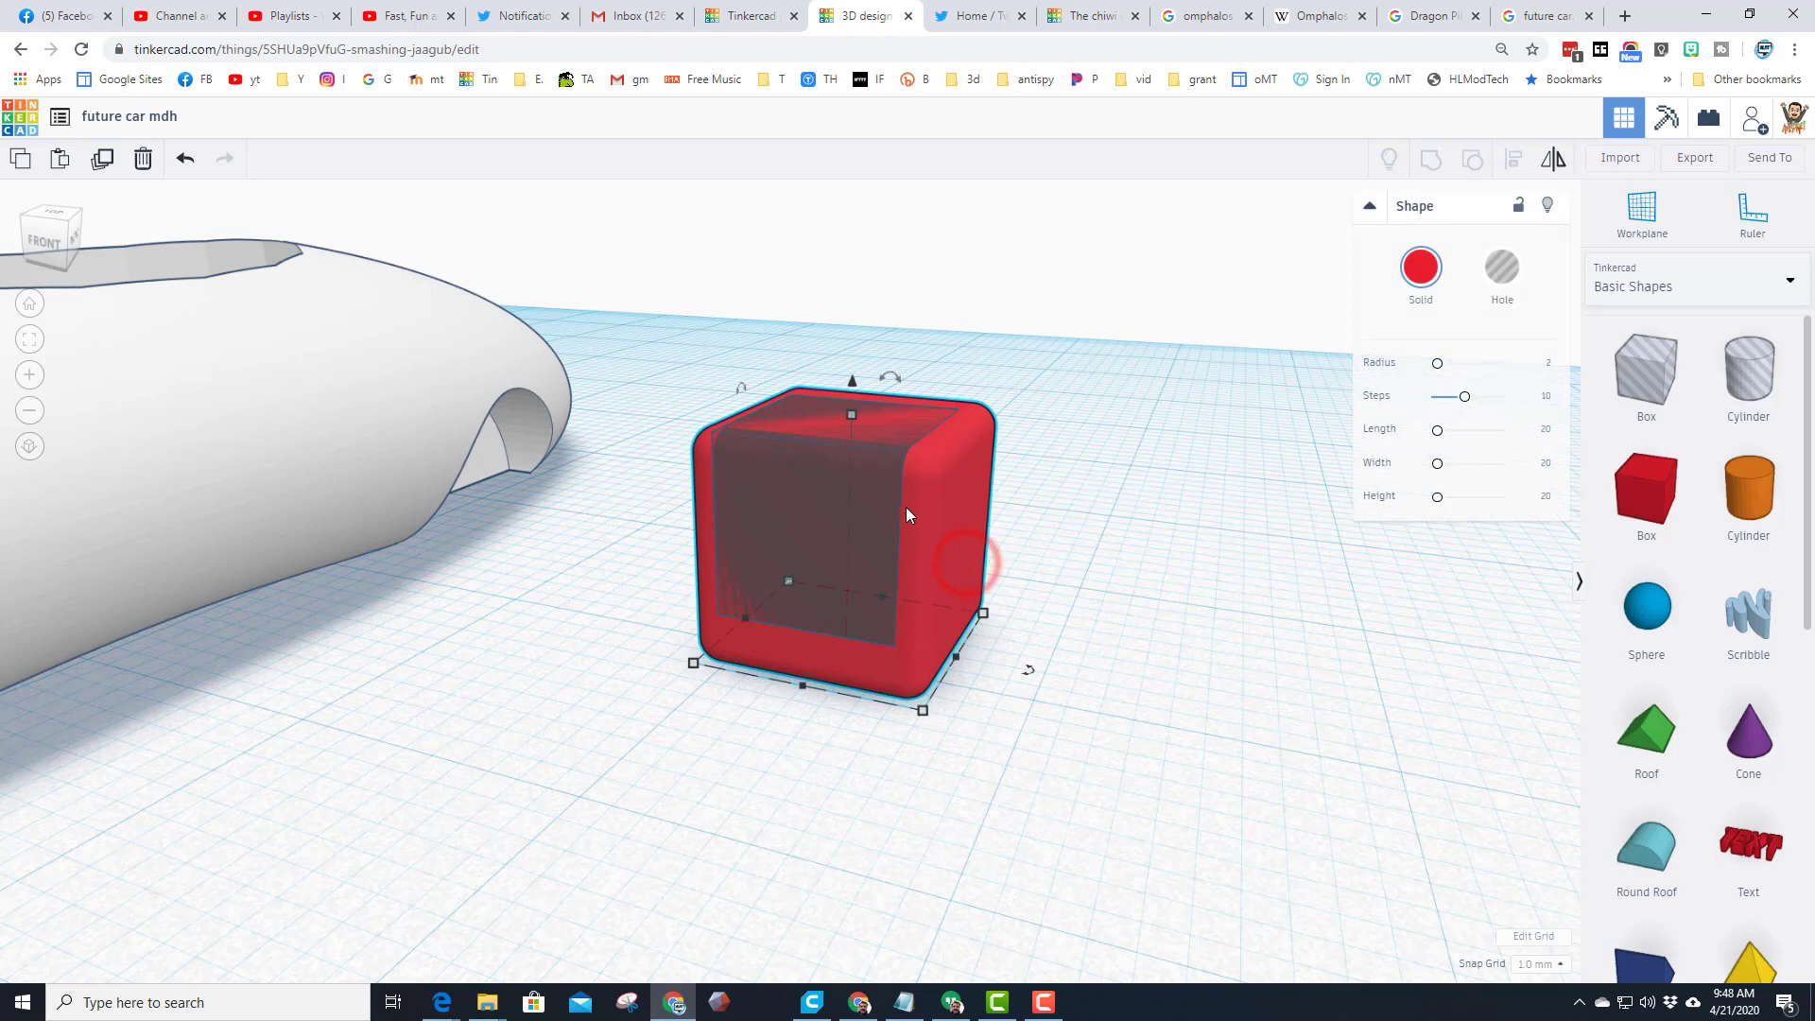
pyautogui.moveTo(876, 463); pyautogui.dragTo(876, 463)
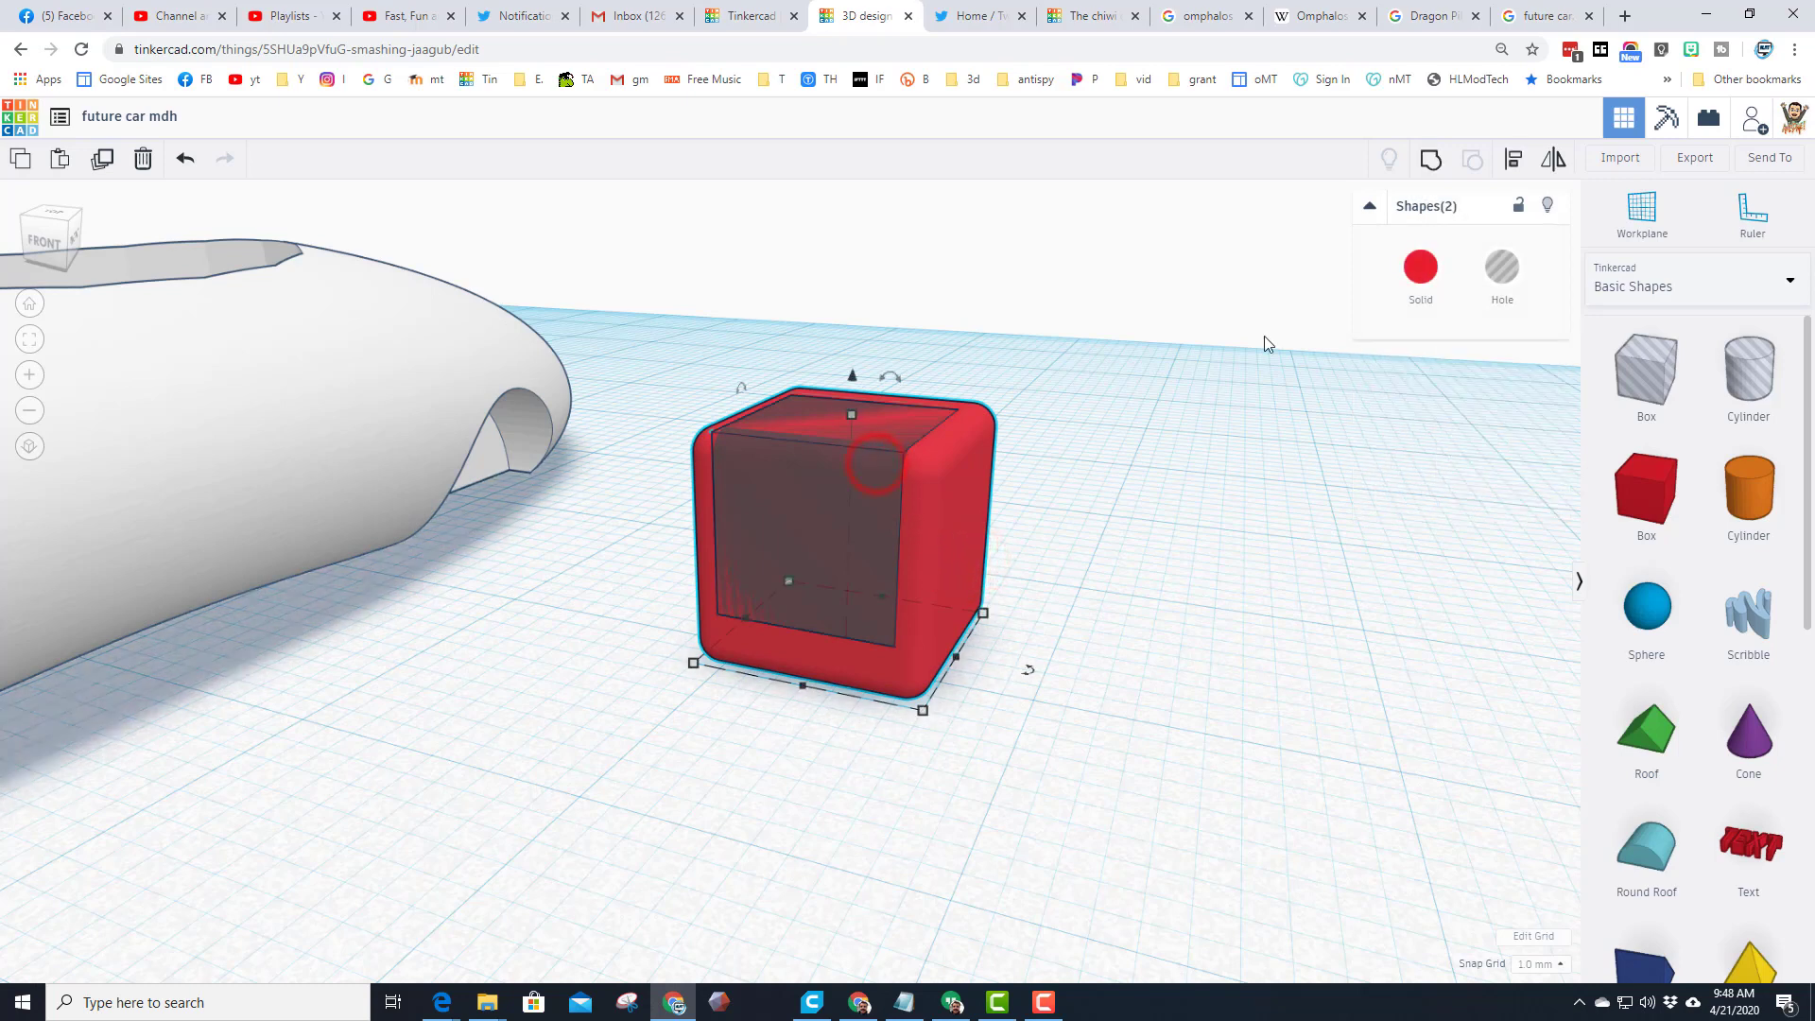
pyautogui.click(1429, 159)
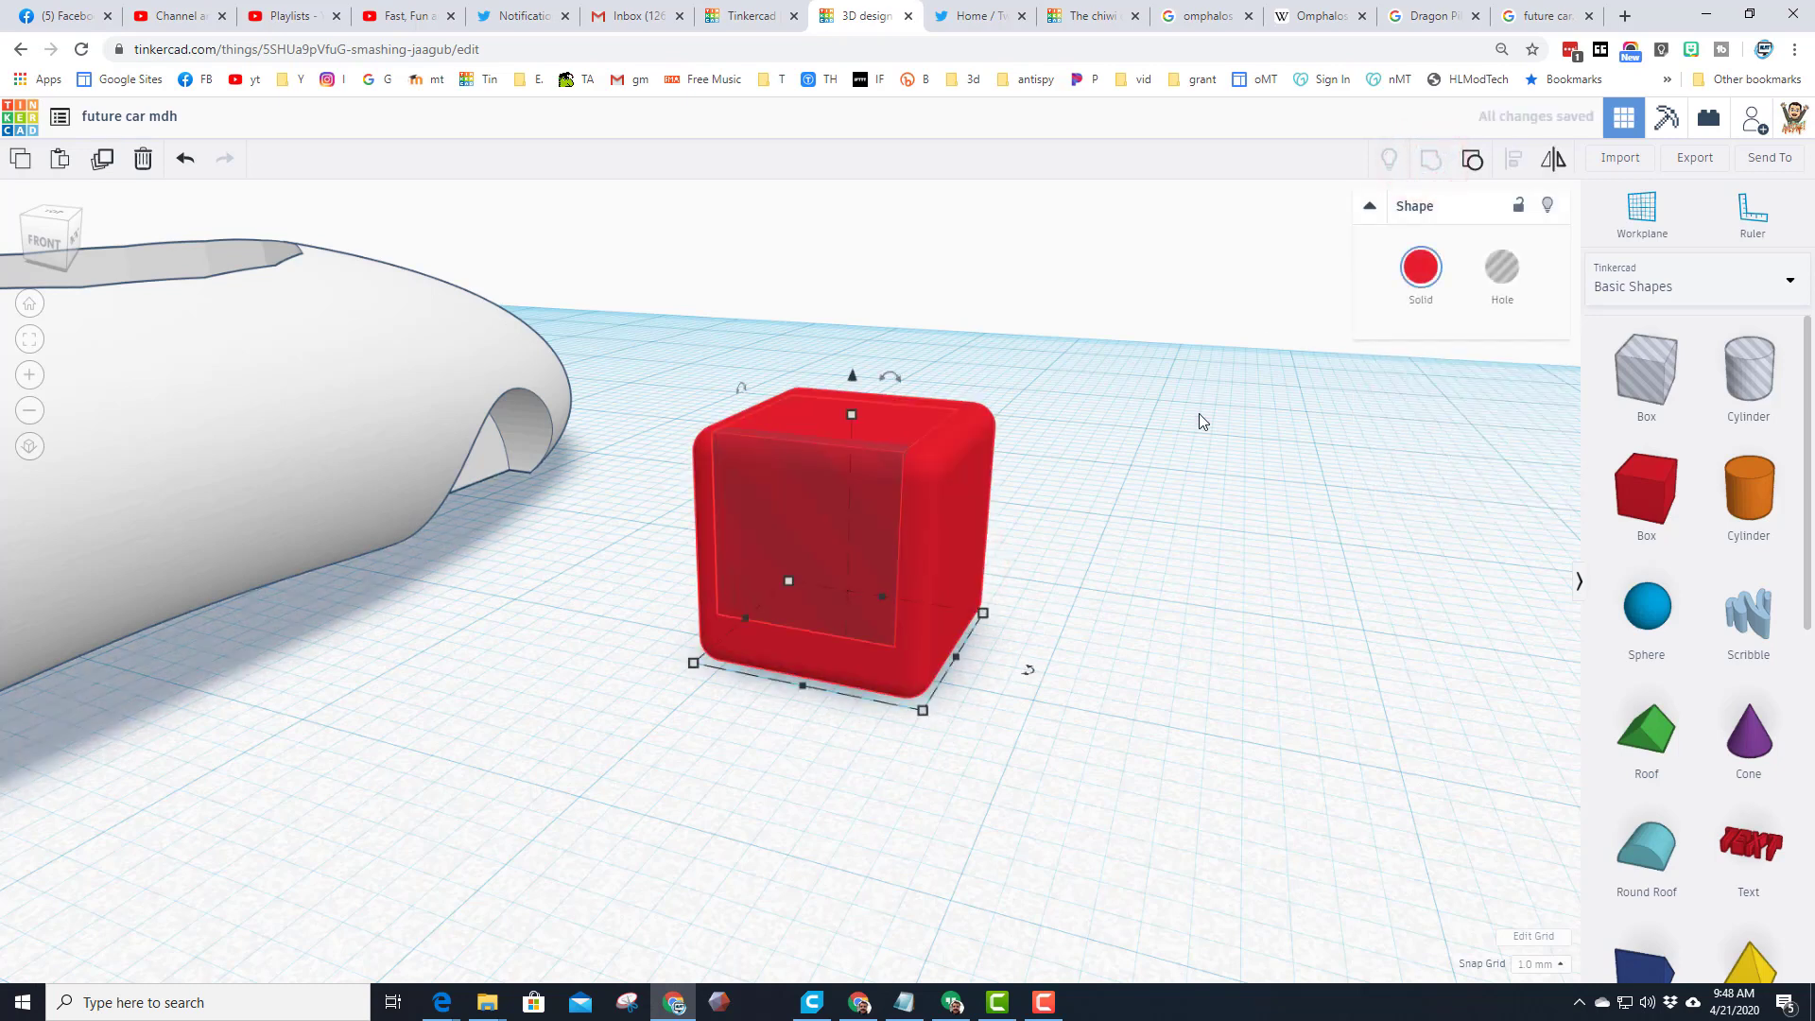
# Step: Color the hollowed red seat black using the darkest preset
pyautogui.moveTo(879, 518)
pyautogui.mouseDown(button='right')
pyautogui.moveTo(973, 531)
pyautogui.moveTo(904, 518)
pyautogui.mouseUp(button='right')
pyautogui.click(1420, 268)
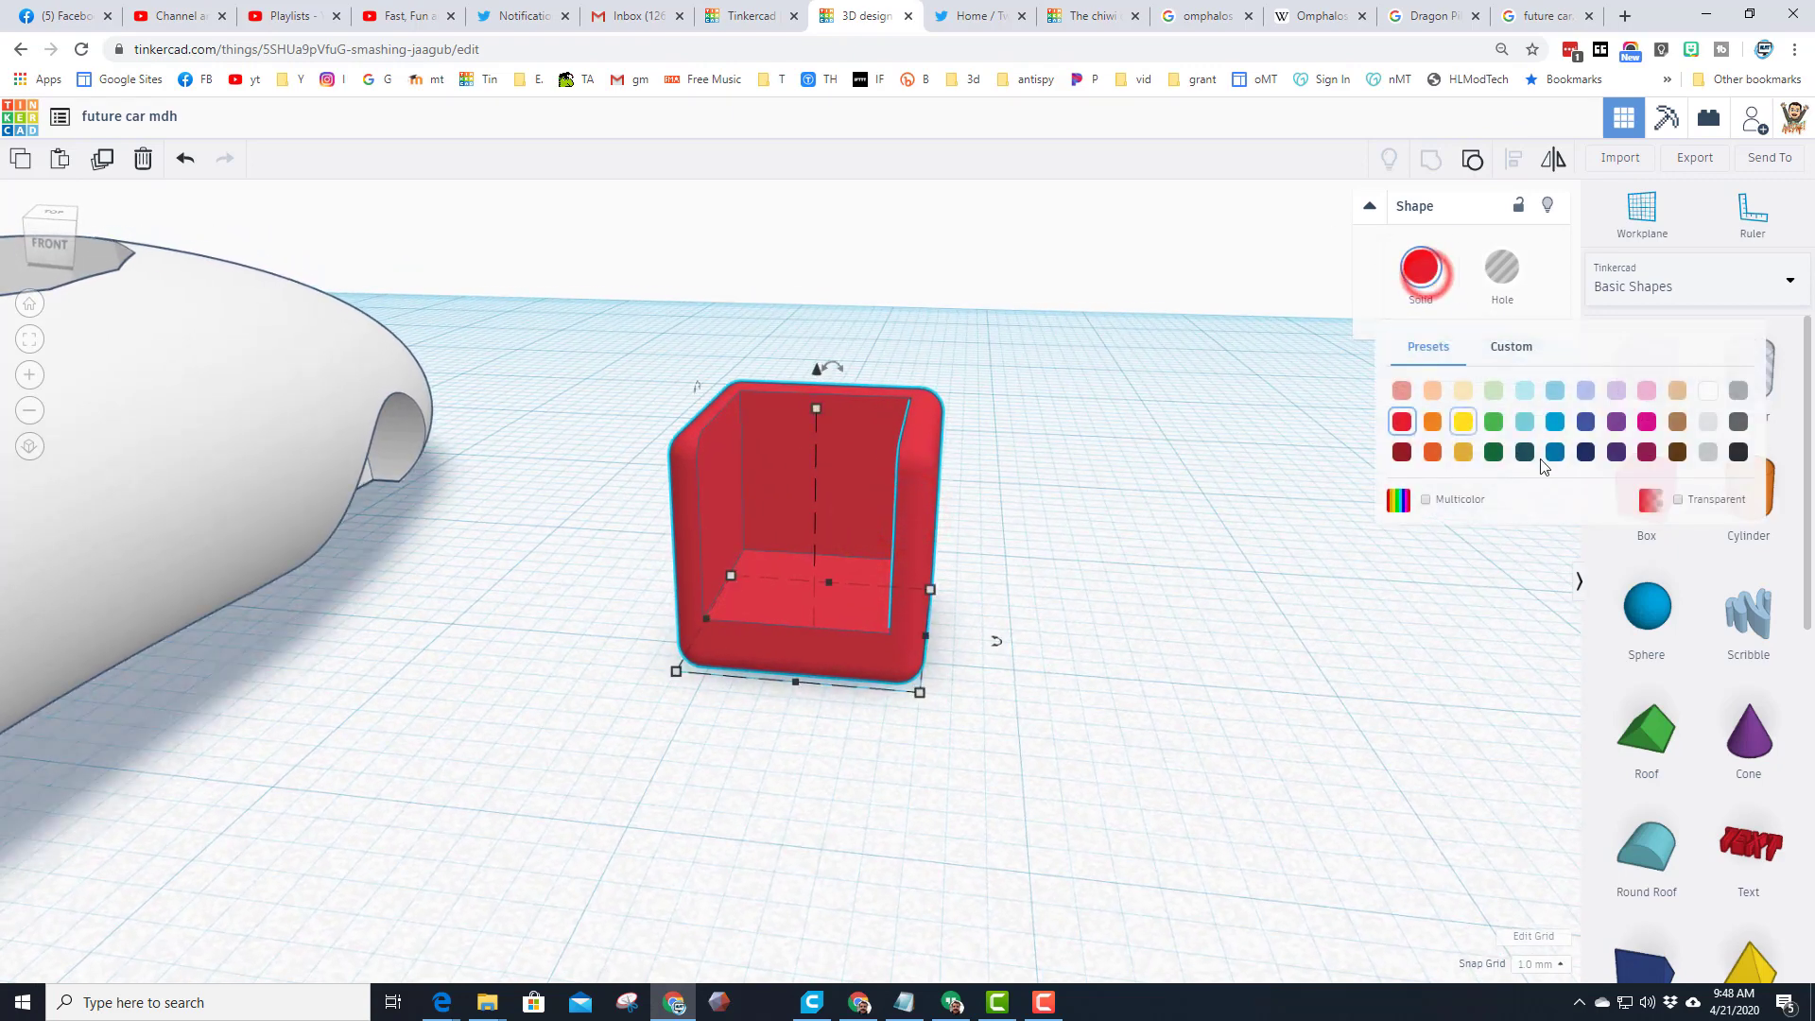
pyautogui.click(1738, 452)
# Step: Set a workplane on the top of the black seat and add a round roof on it
pyautogui.moveTo(1130, 520); pyautogui.dragTo(916, 393, button='right')
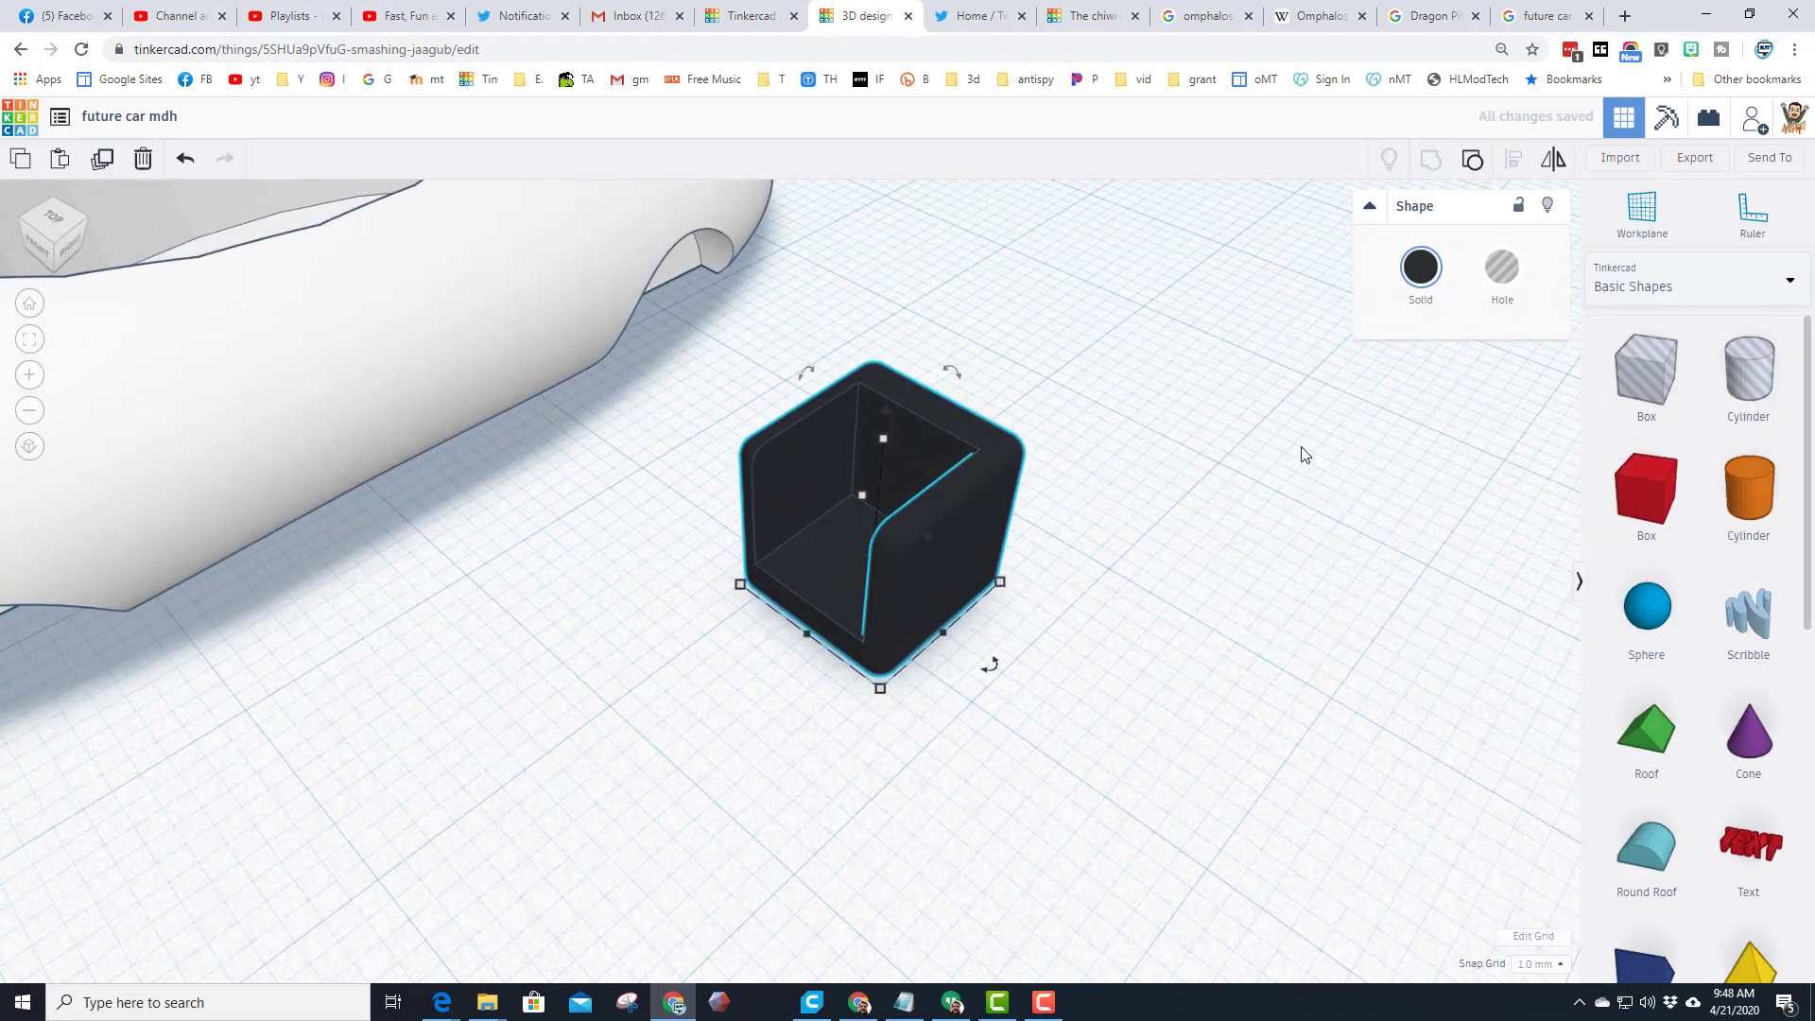
pyautogui.click(1642, 215)
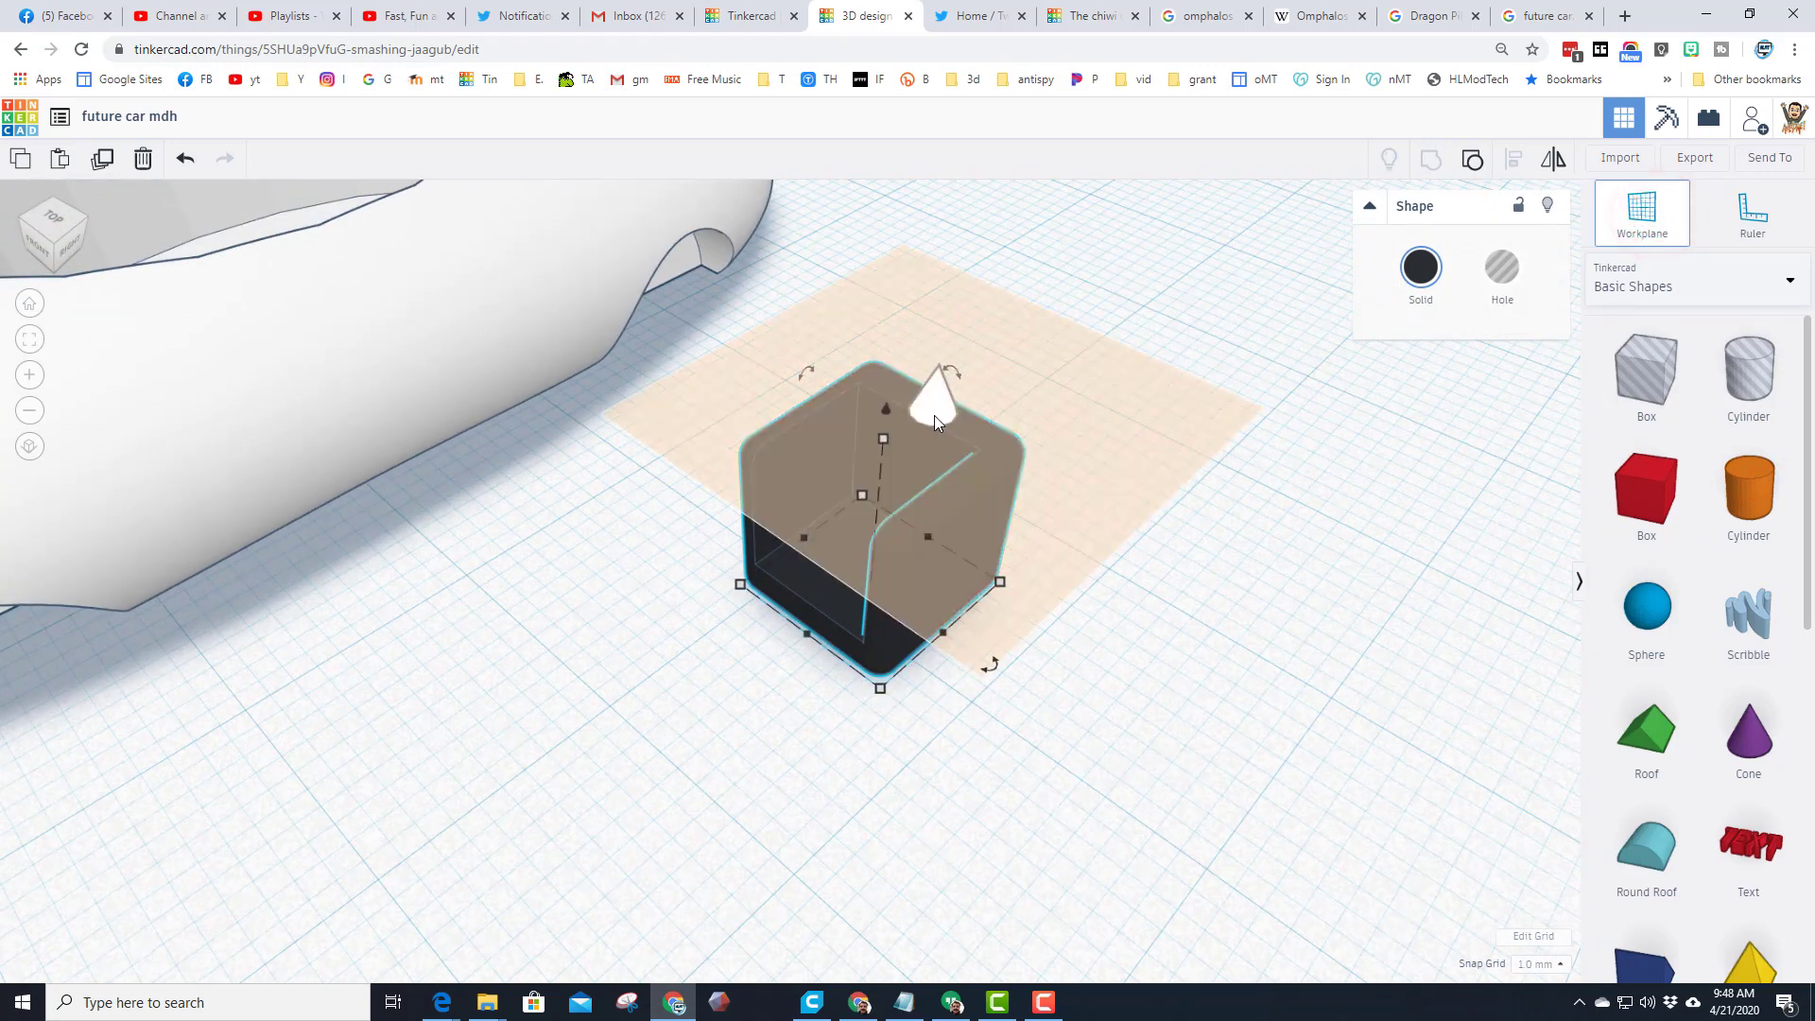
pyautogui.click(934, 412)
pyautogui.moveTo(1612, 857); pyautogui.dragTo(1089, 505)
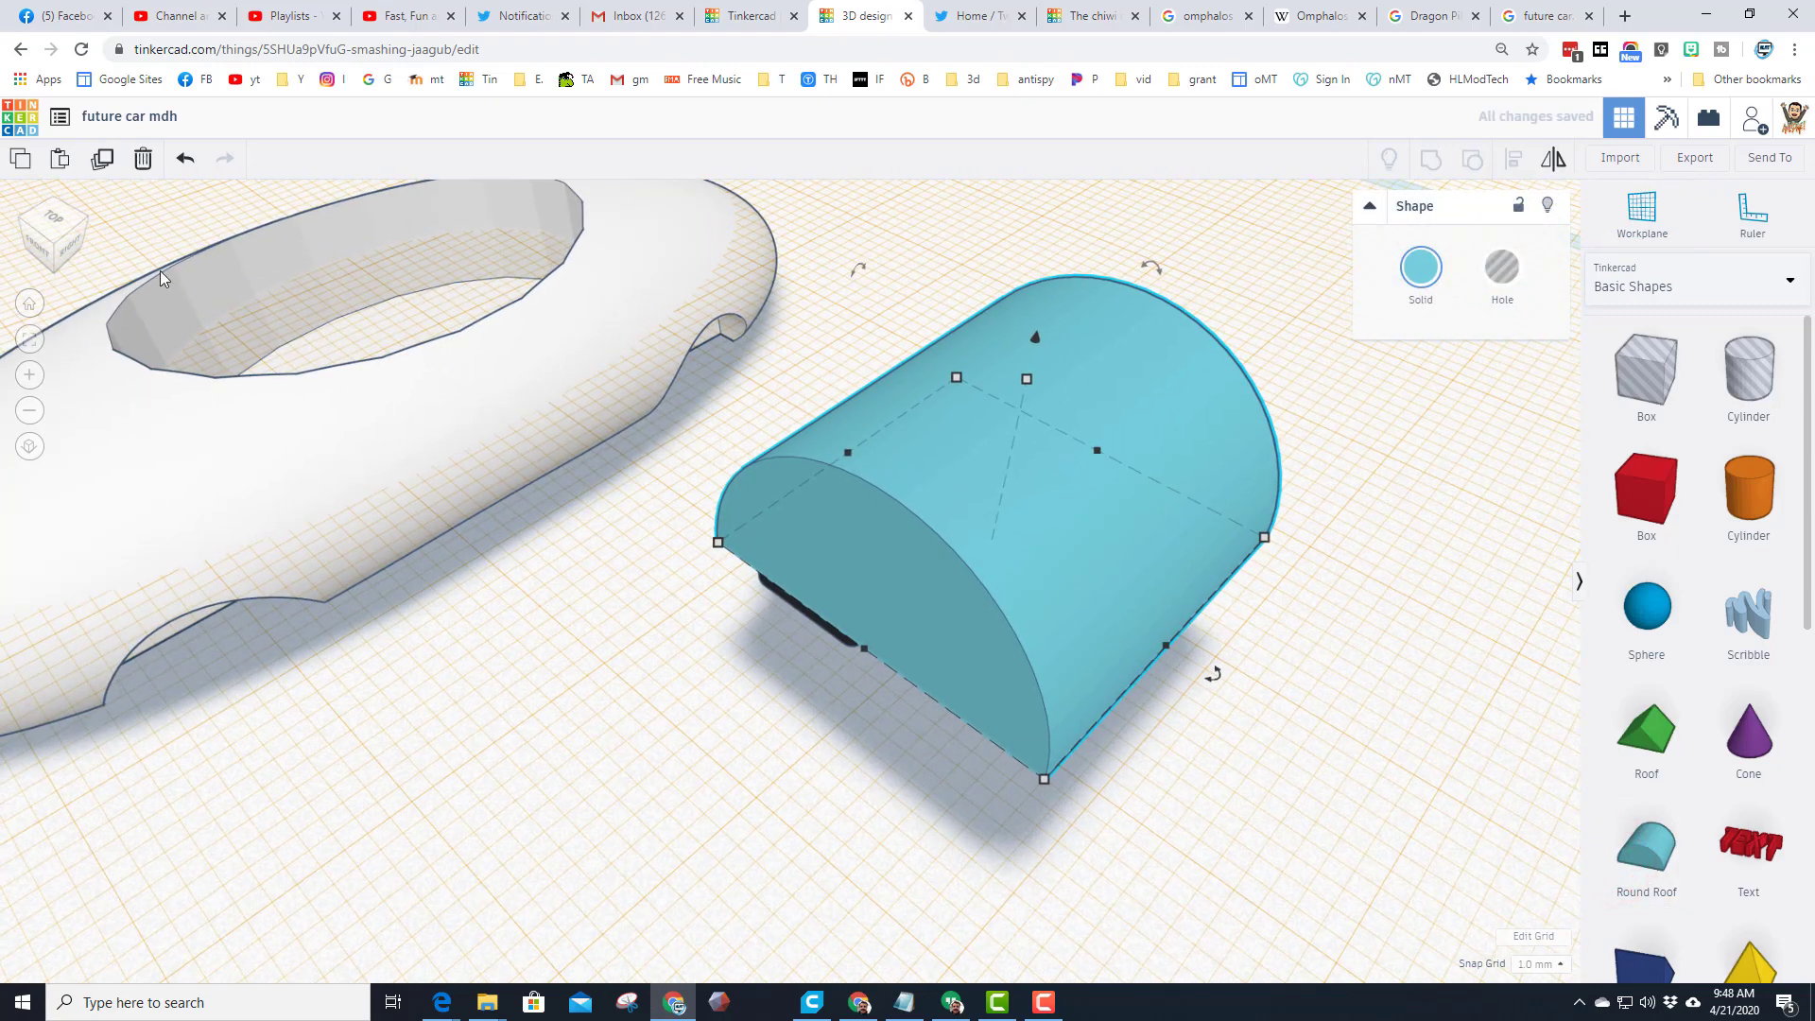
# Step: Scale the round roof uniformly to a height of 3 mm
pyautogui.click(31, 340)
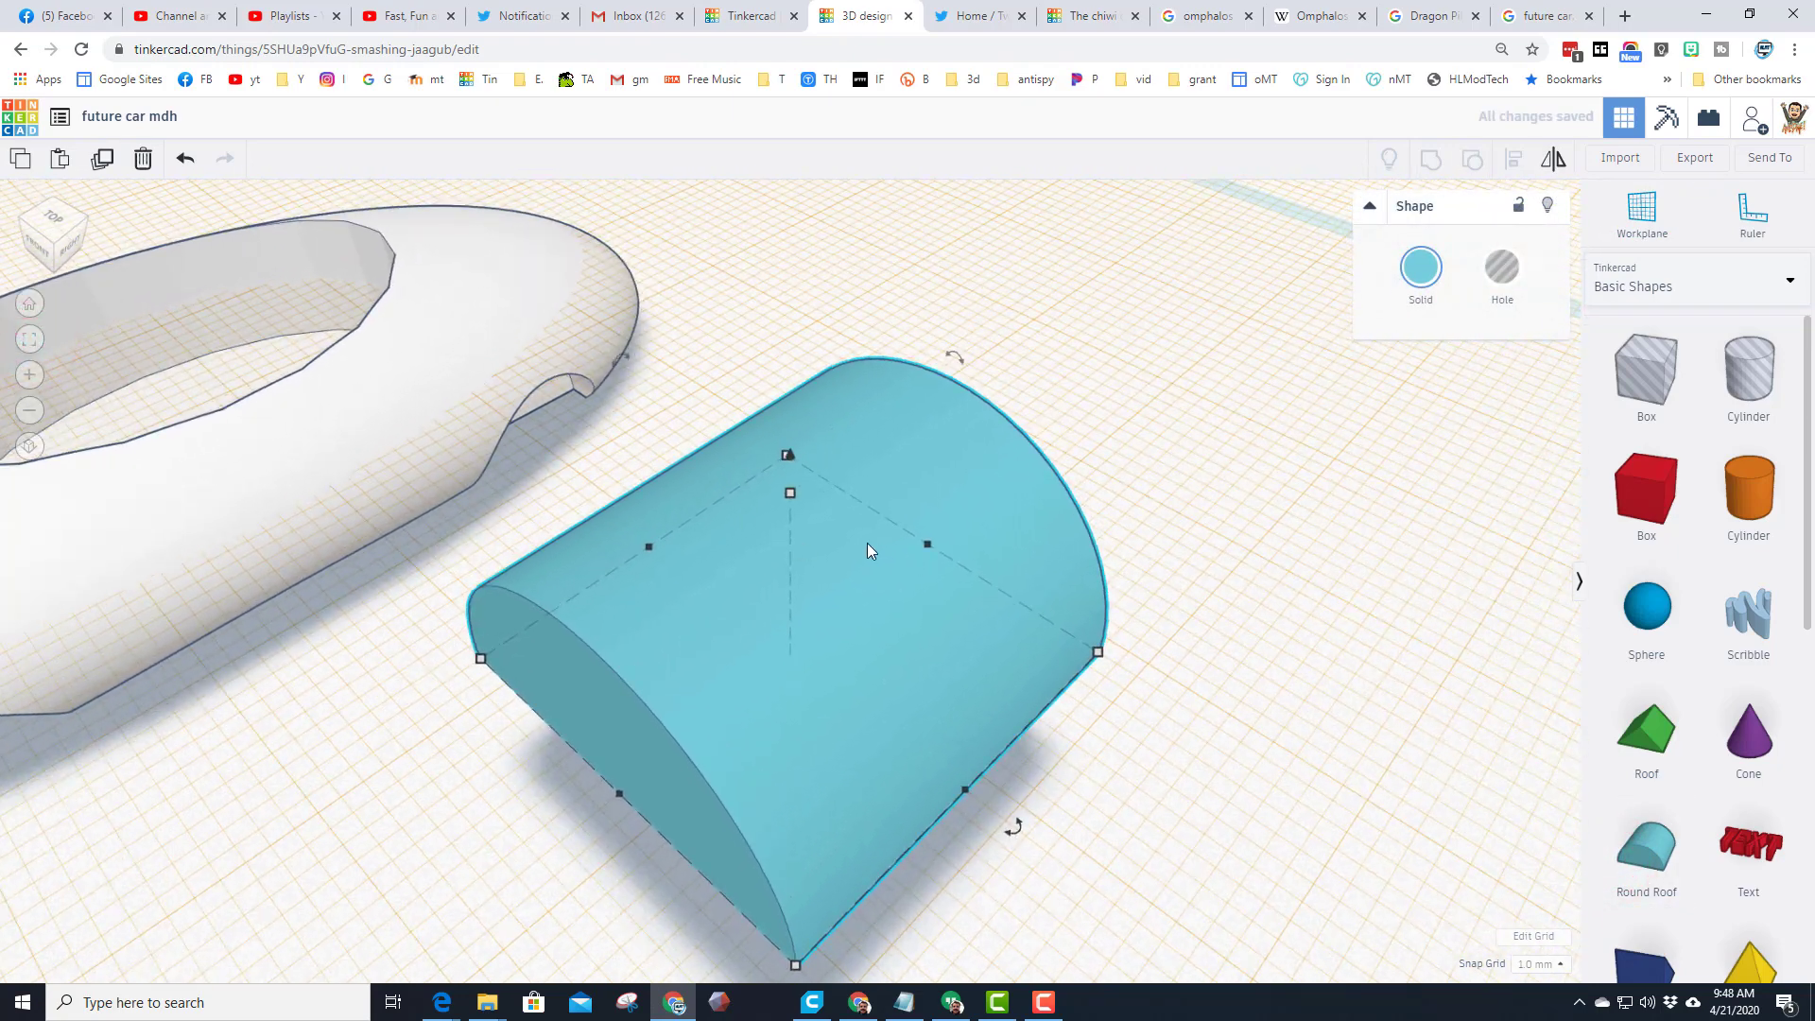
pyautogui.keyDown('shift'); pyautogui.moveTo(791, 496); pyautogui.dragTo(813, 565); pyautogui.keyUp('shift')
pyautogui.click(903, 612)
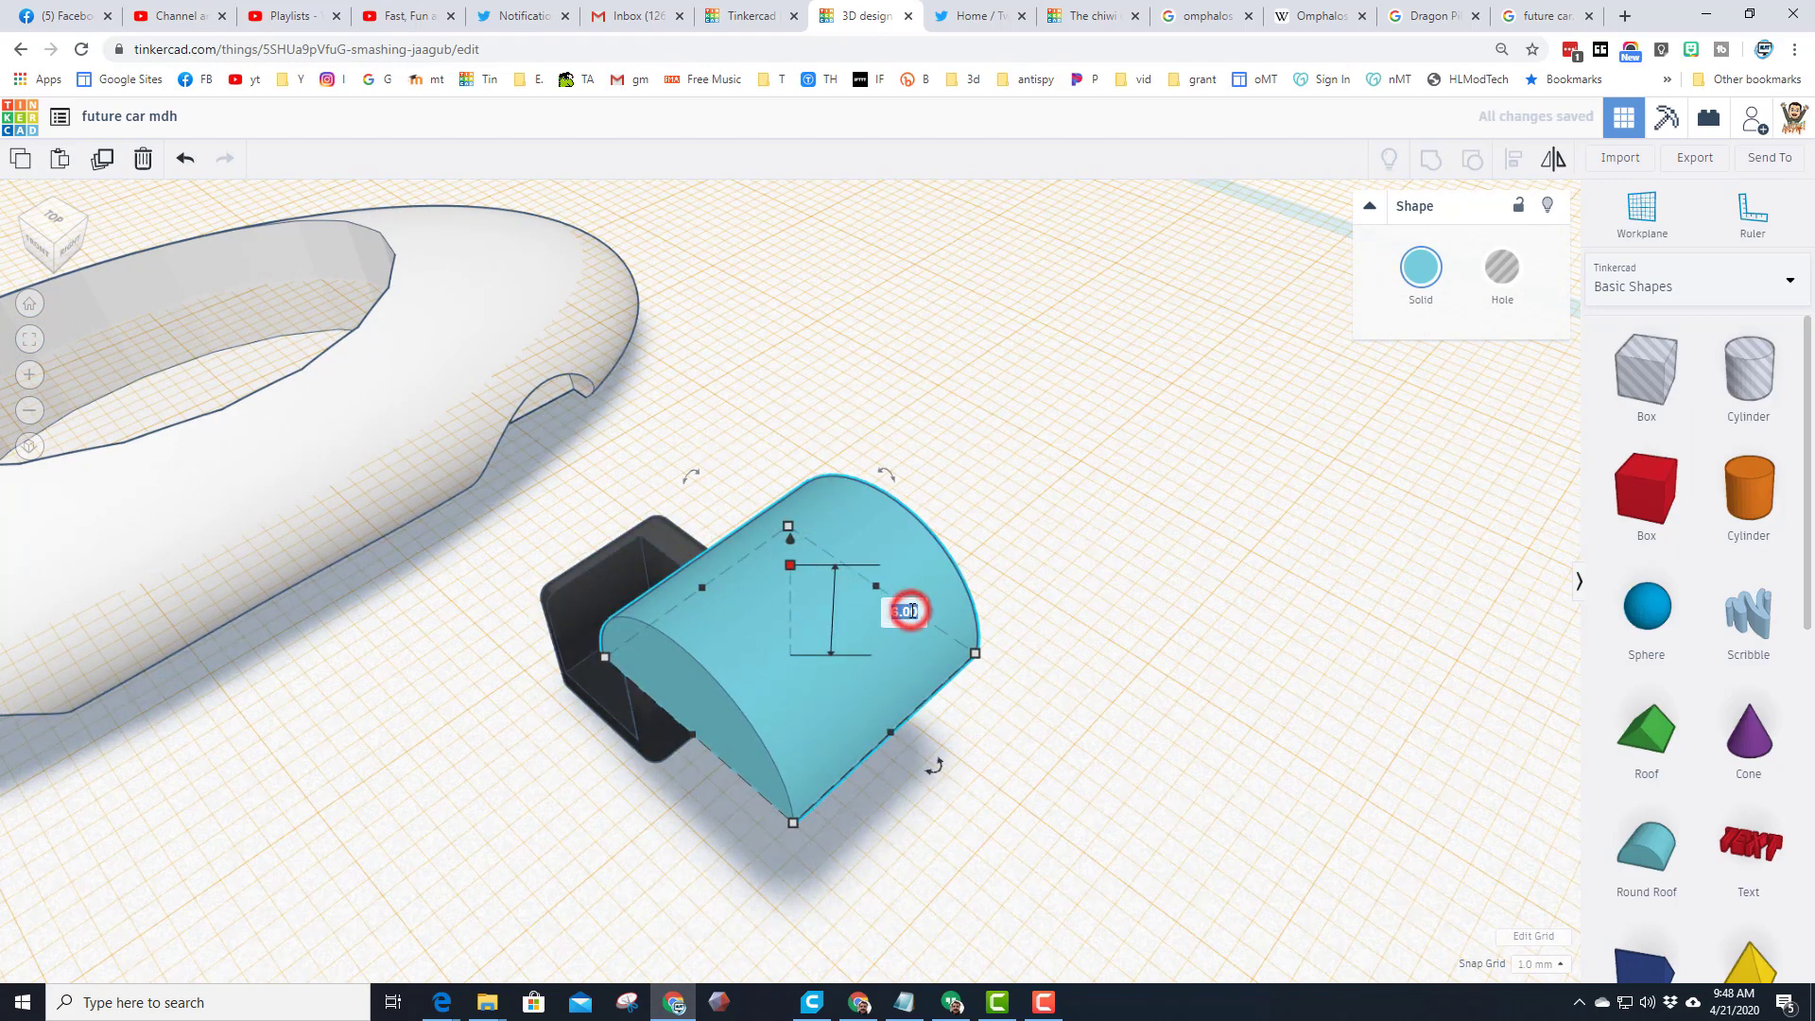
pyautogui.write('3')
pyautogui.press('Return')
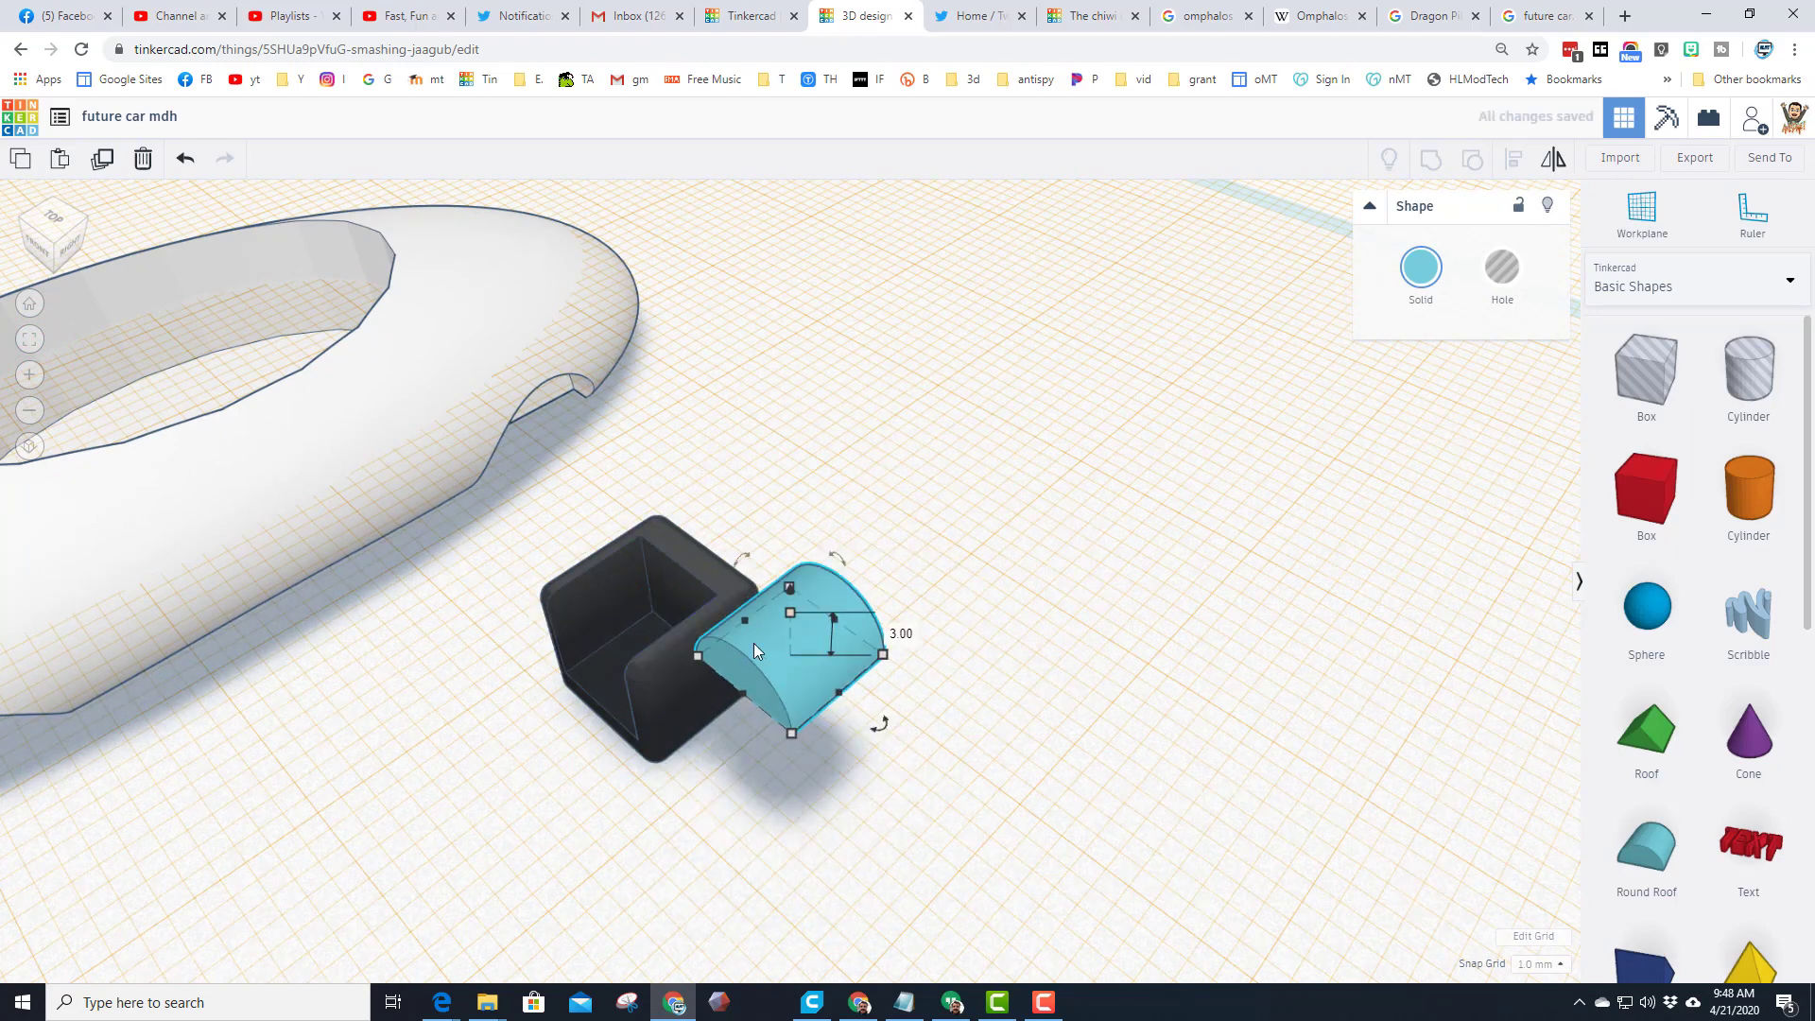
# Step: Try to align the black seat and the round roof at their back edges
pyautogui.moveTo(752, 643); pyautogui.dragTo(994, 588, button='right')
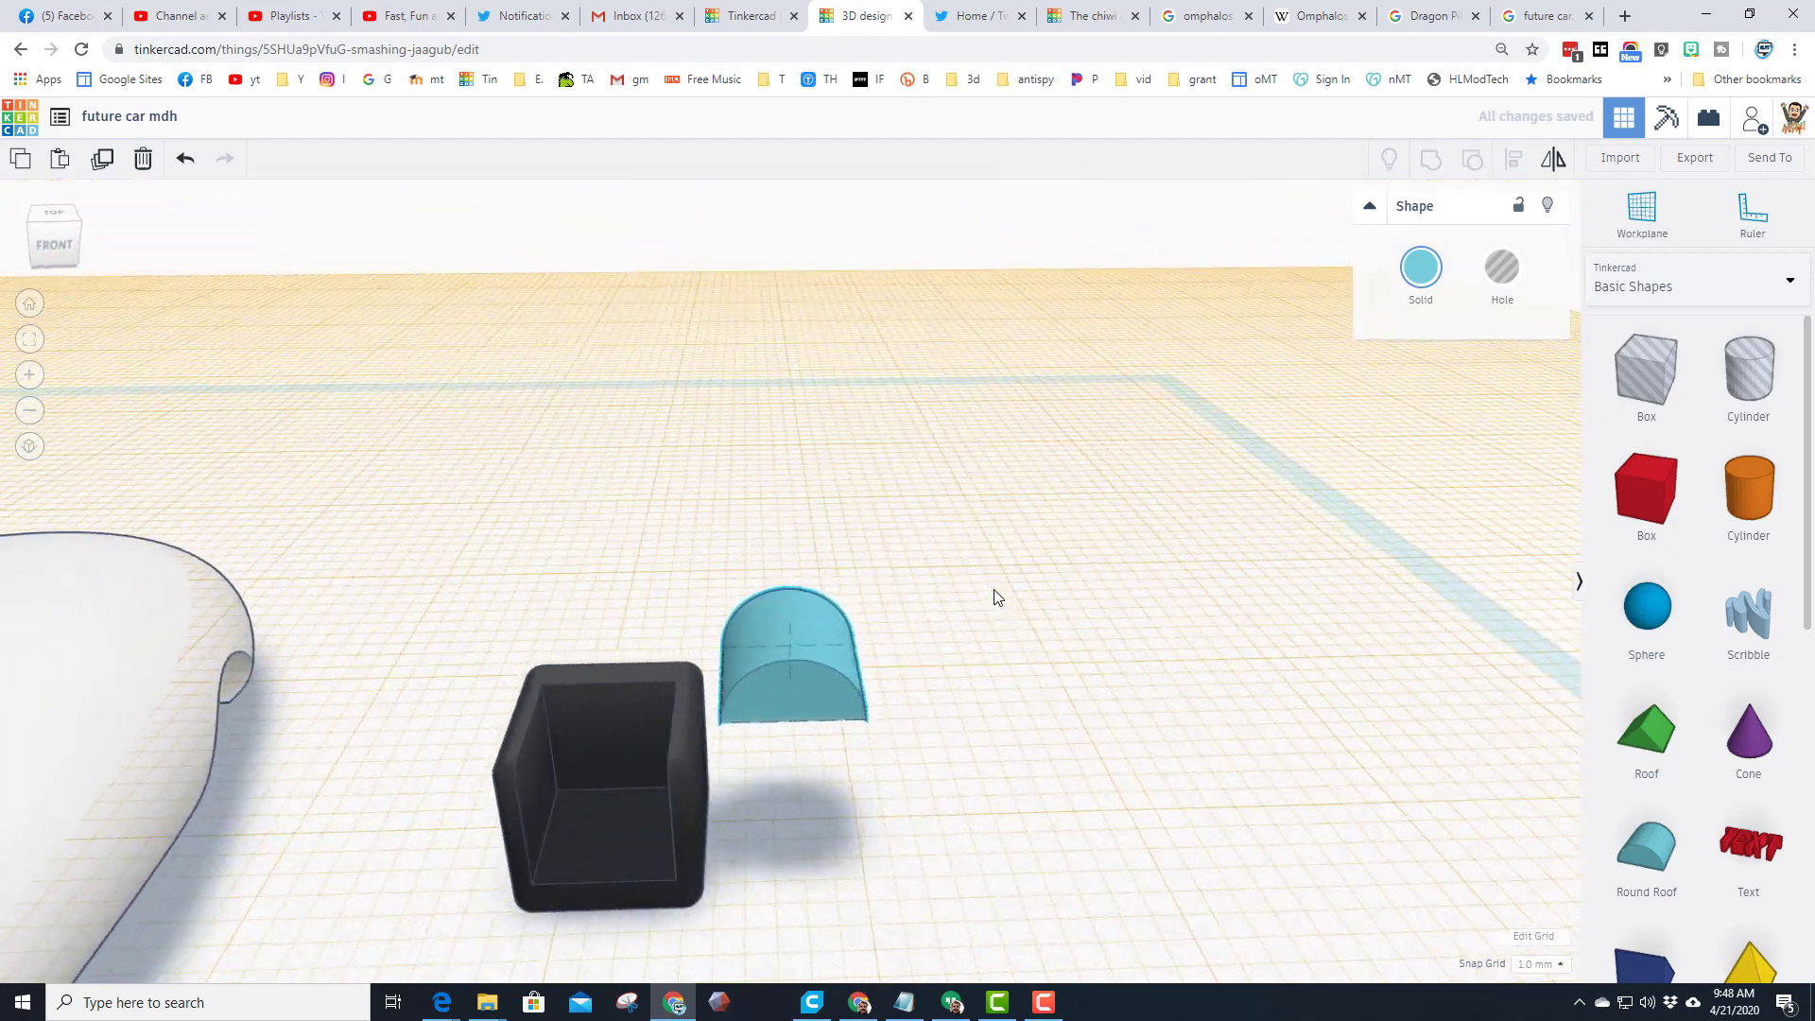
pyautogui.moveTo(597, 525); pyautogui.dragTo(801, 774)
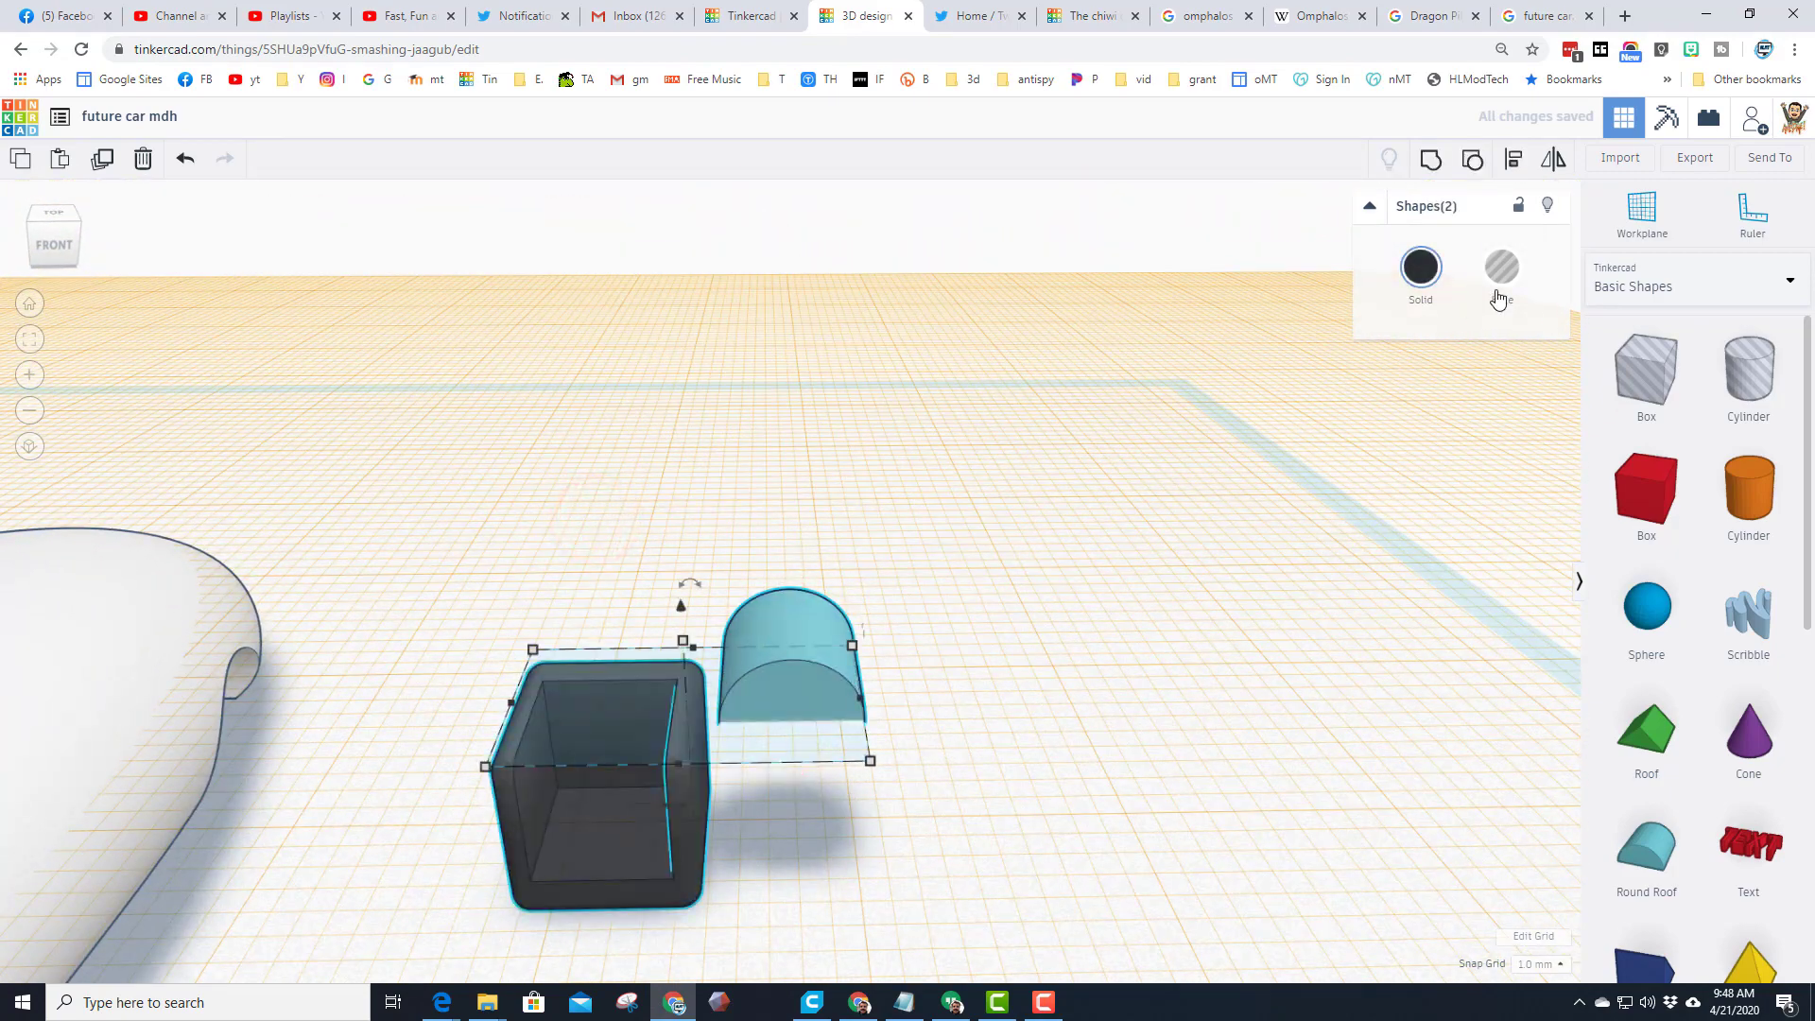
pyautogui.click(1513, 158)
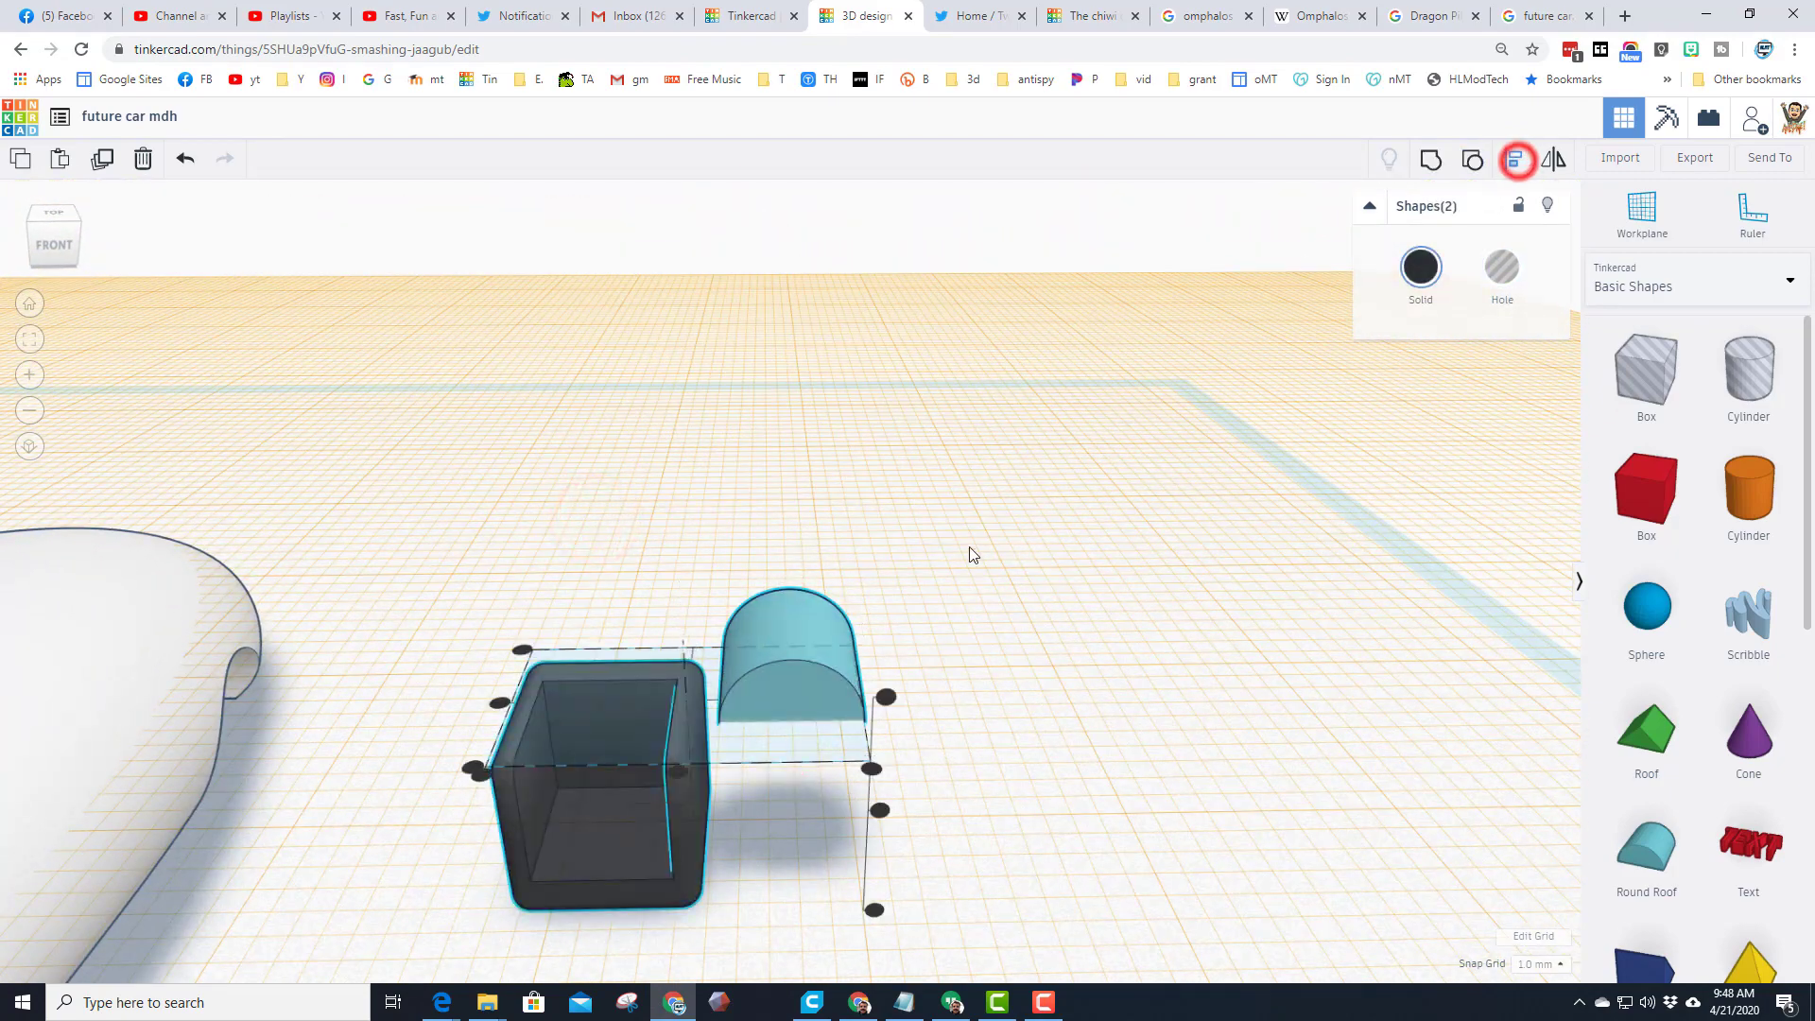
pyautogui.click(522, 652)
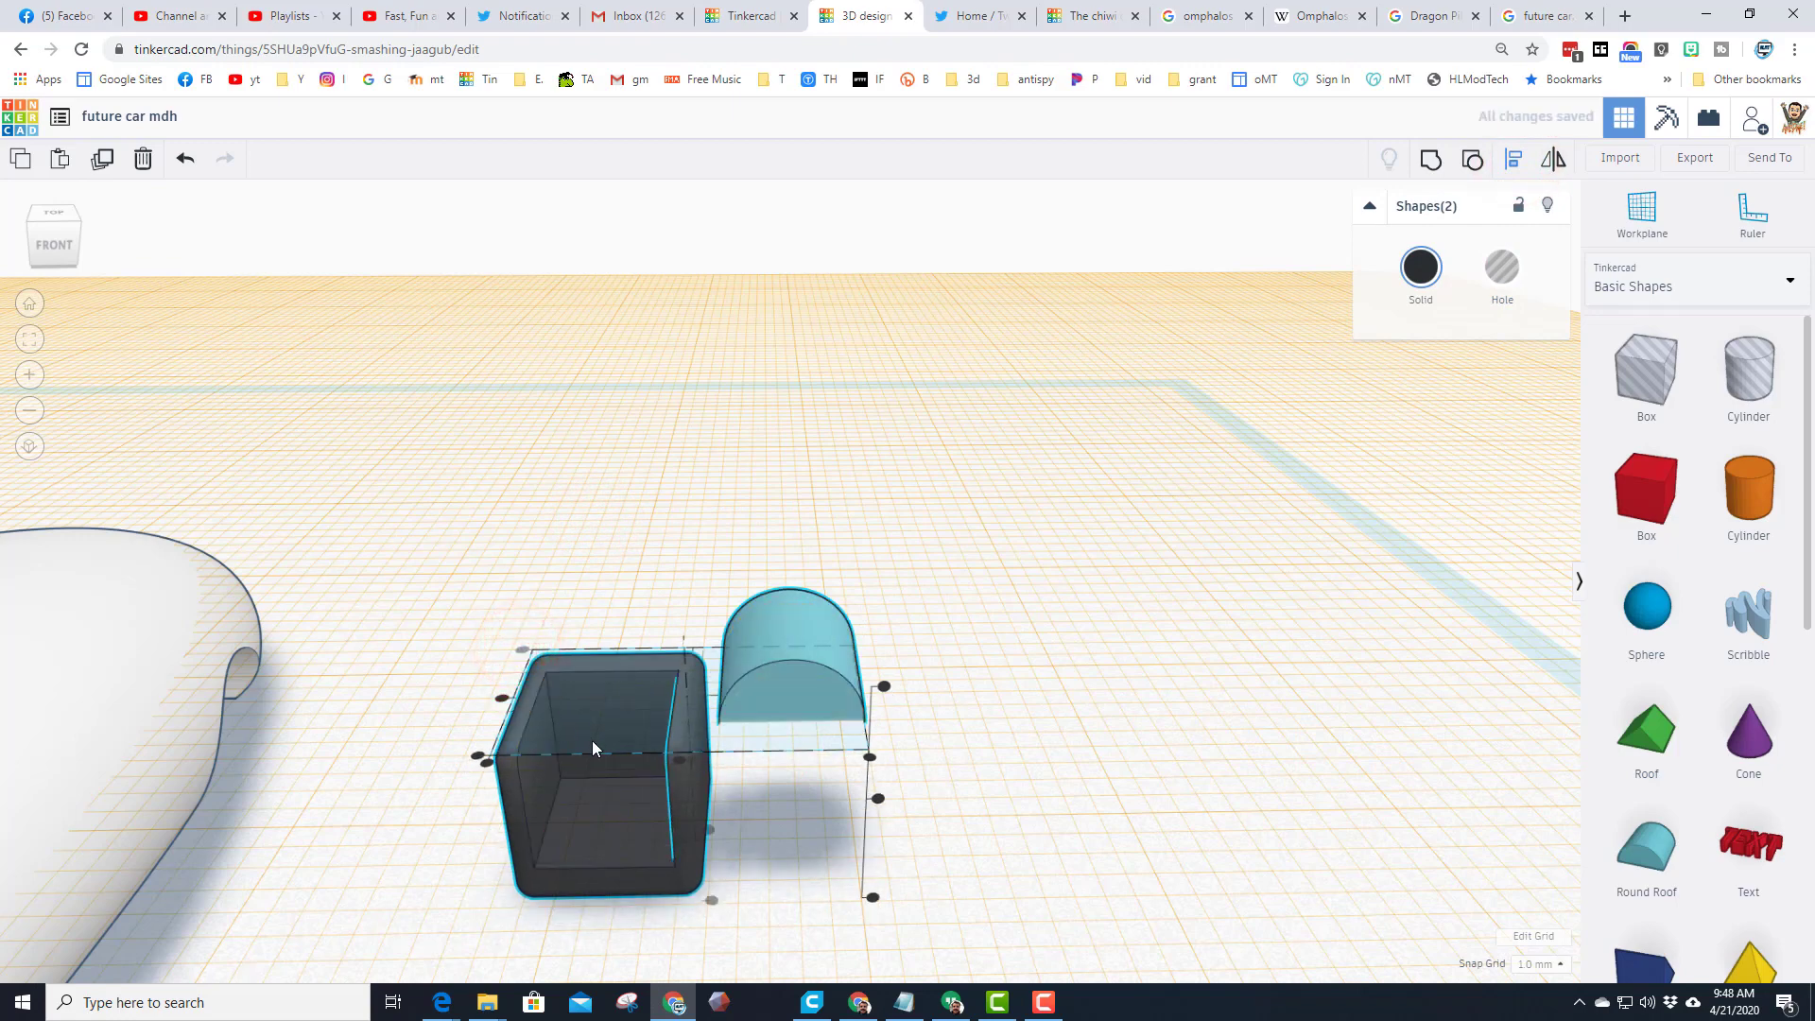
pyautogui.click(600, 705)
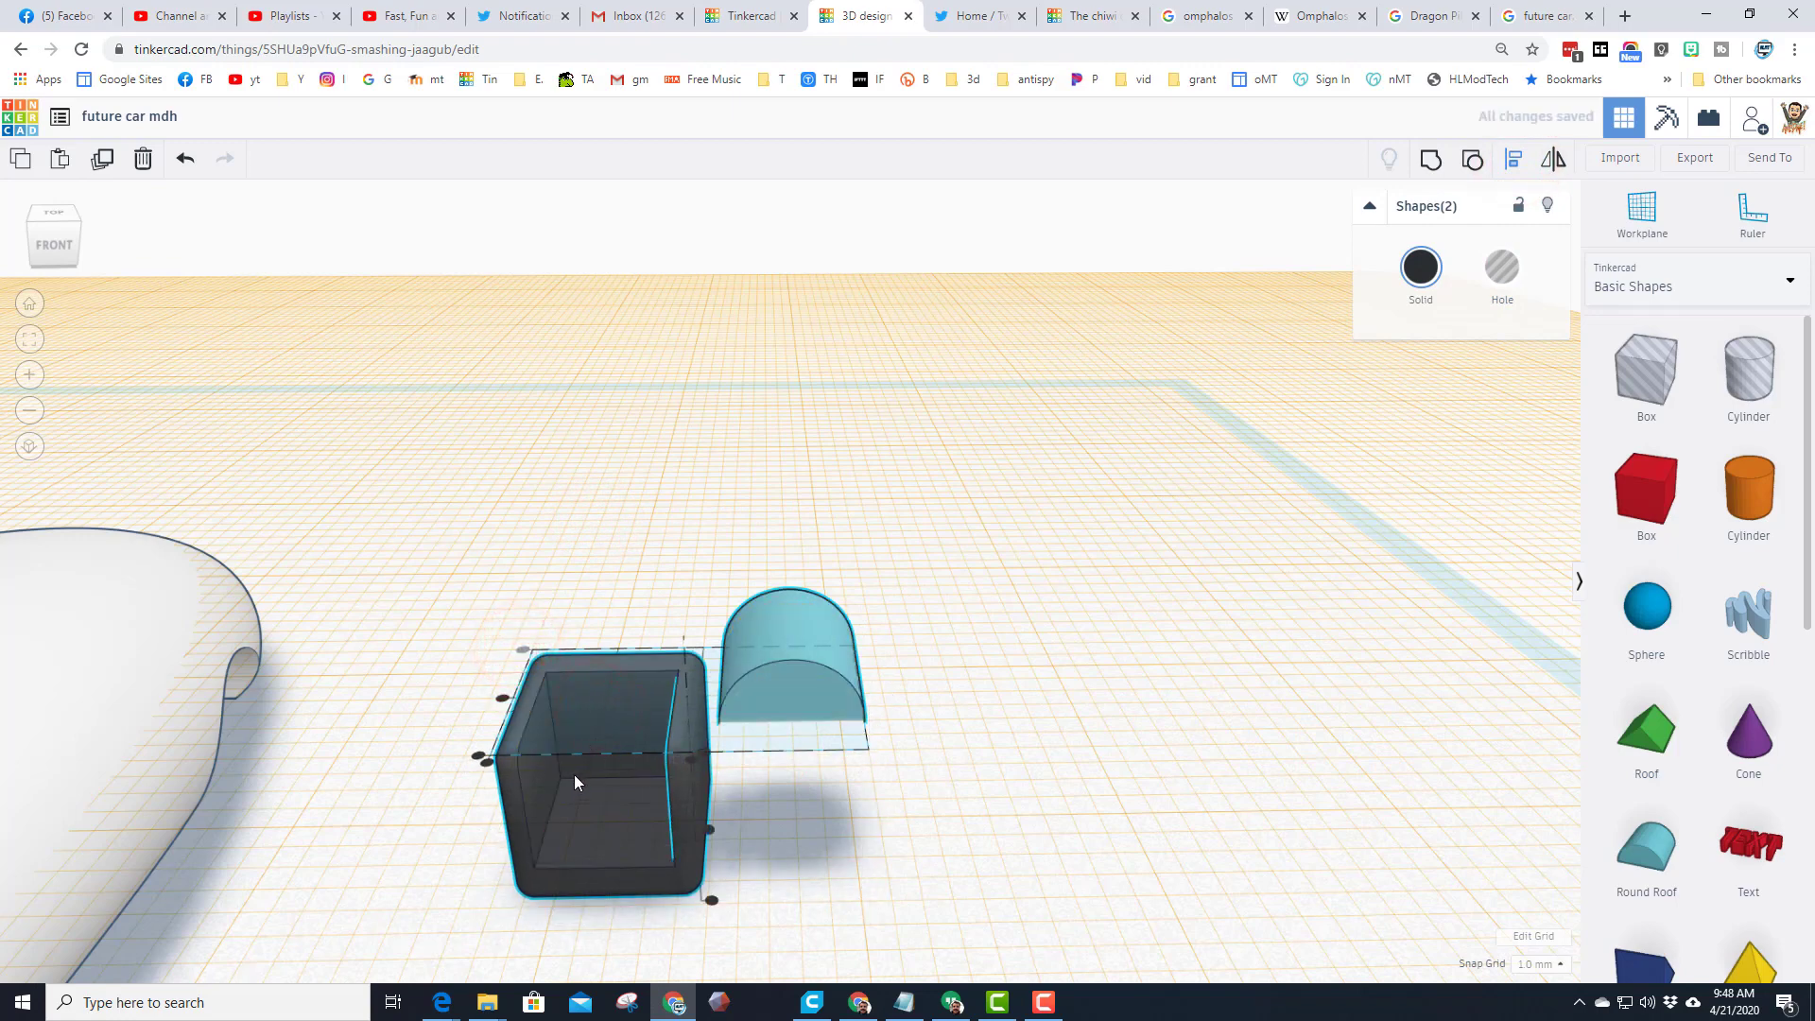
pyautogui.scroll(-5, 599, 756)
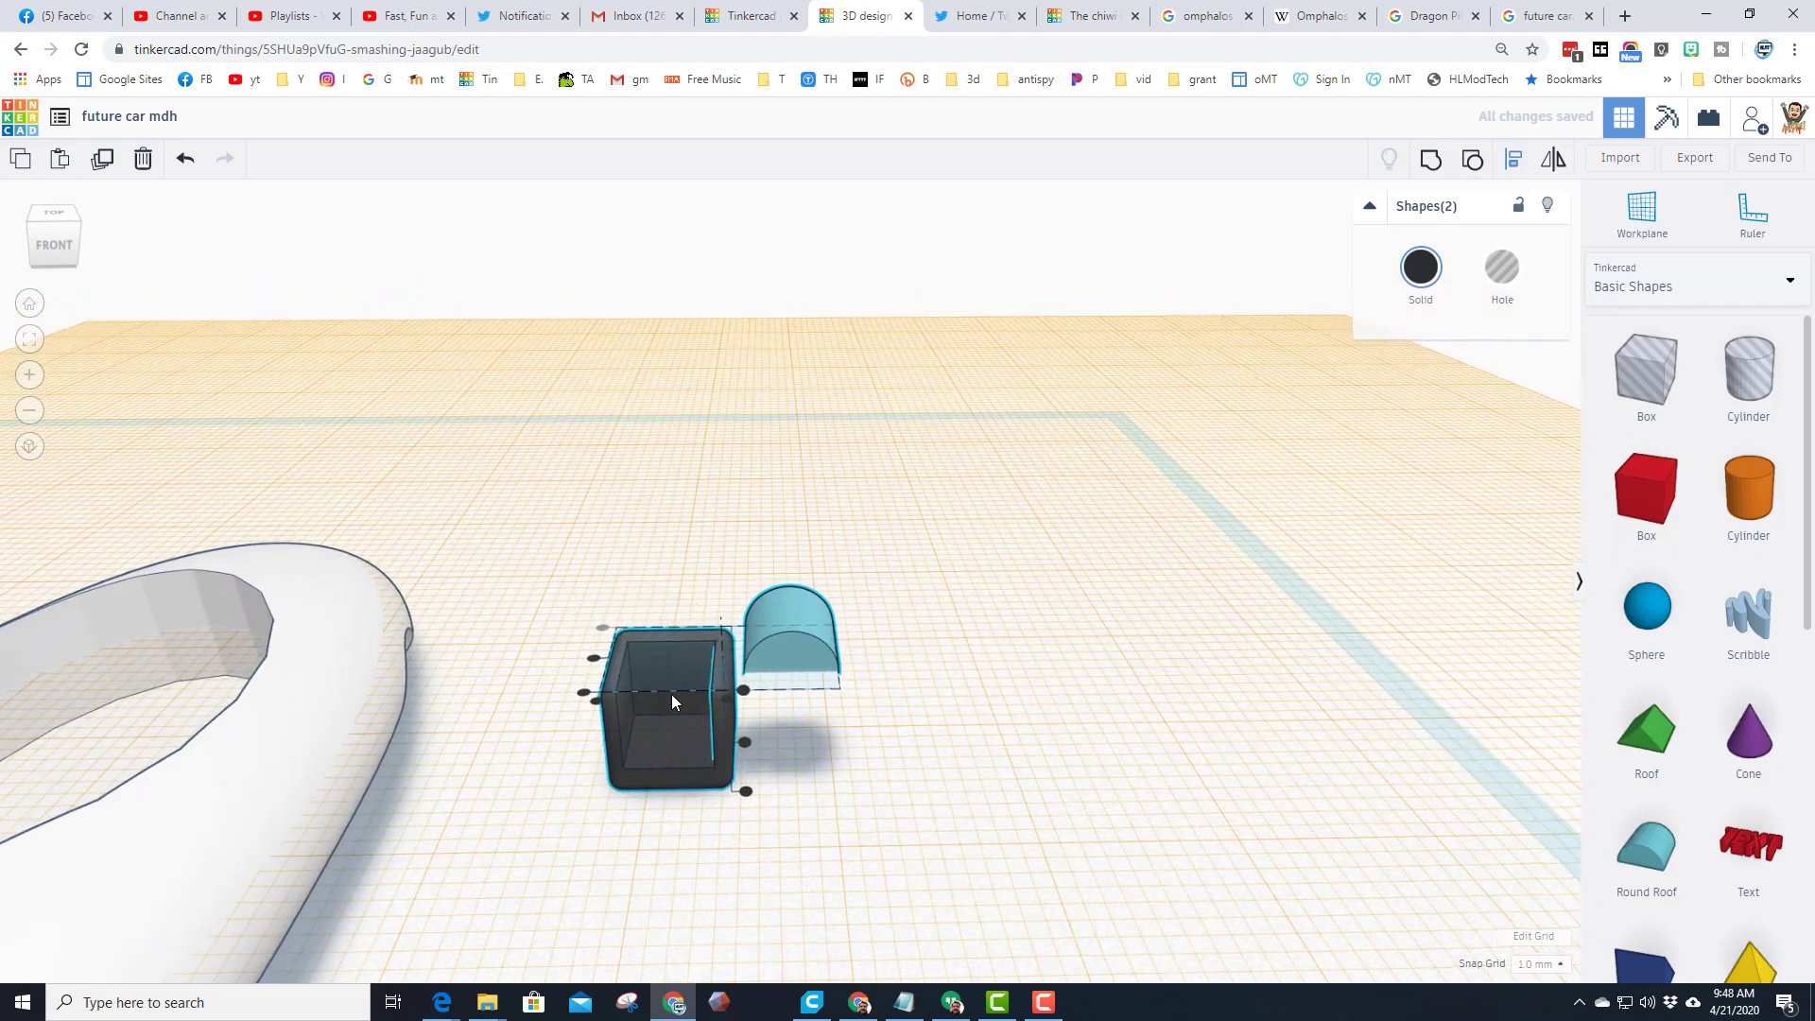
pyautogui.click(733, 593)
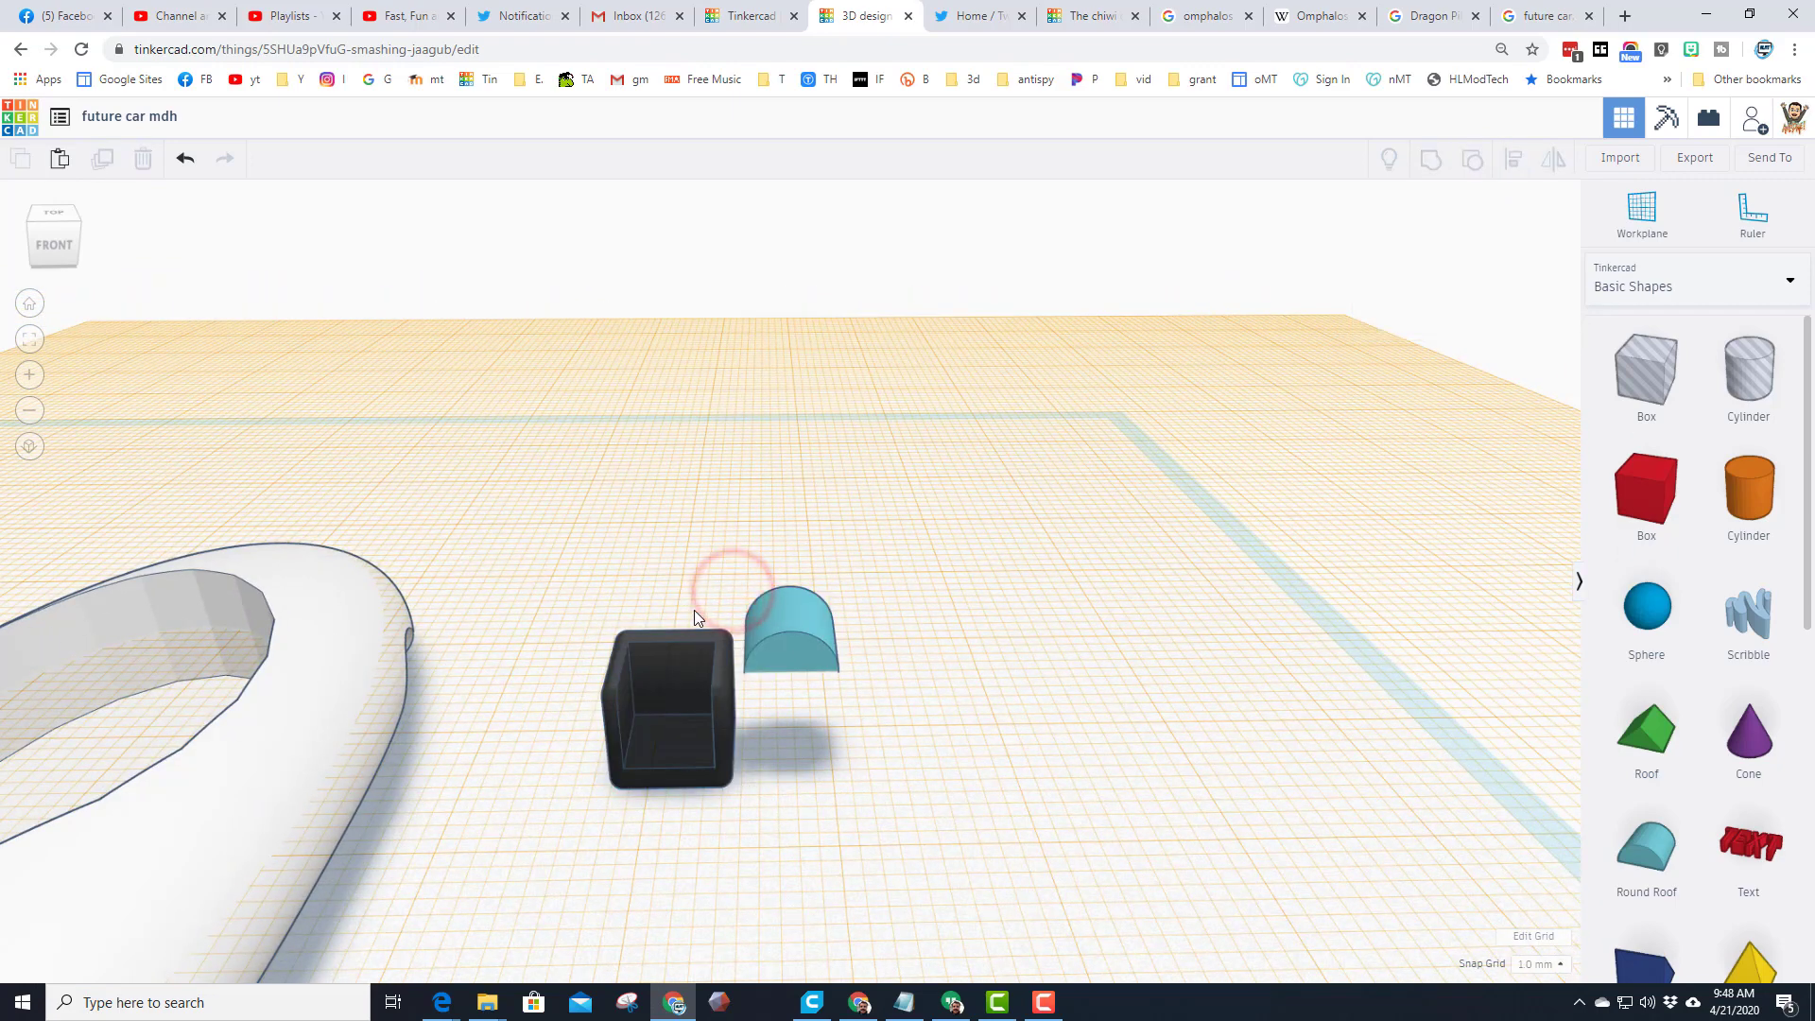
# Step: Undo the last alignment of the seat and delete the round roof
pyautogui.hotkey('ctrl', 'z')
pyautogui.click(796, 582)
pyautogui.click(908, 537)
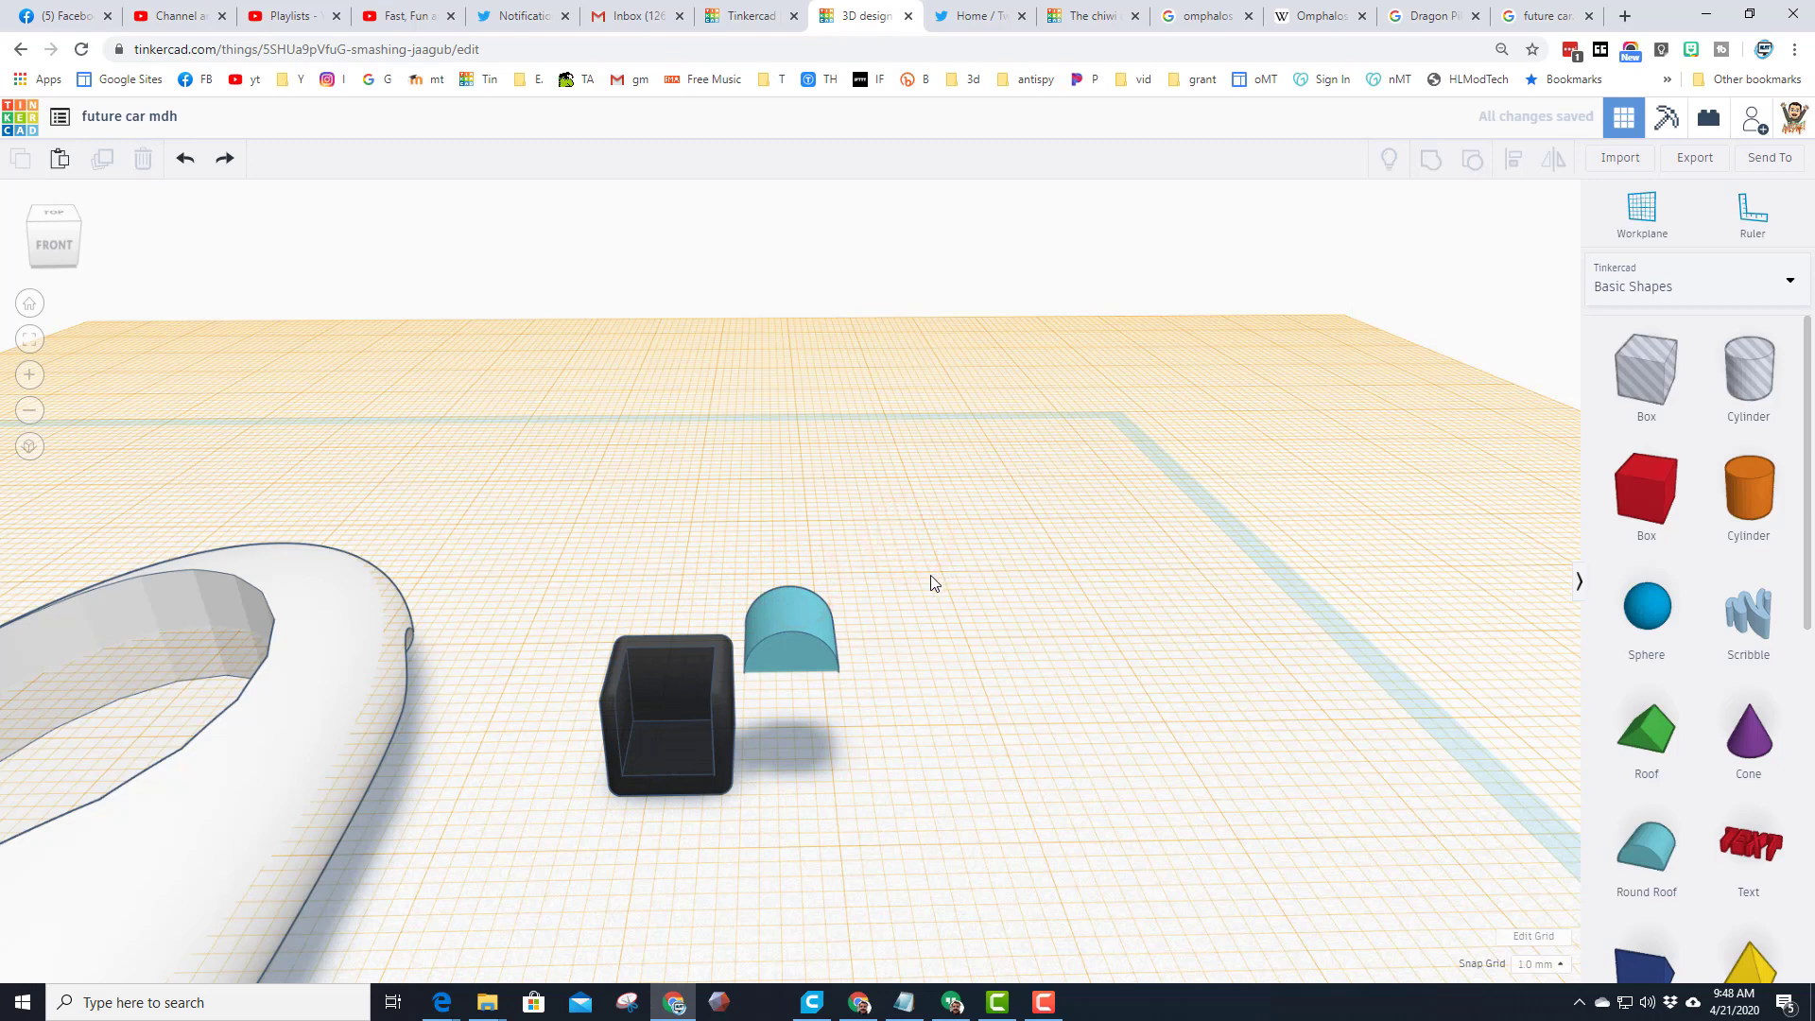
pyautogui.click(799, 649)
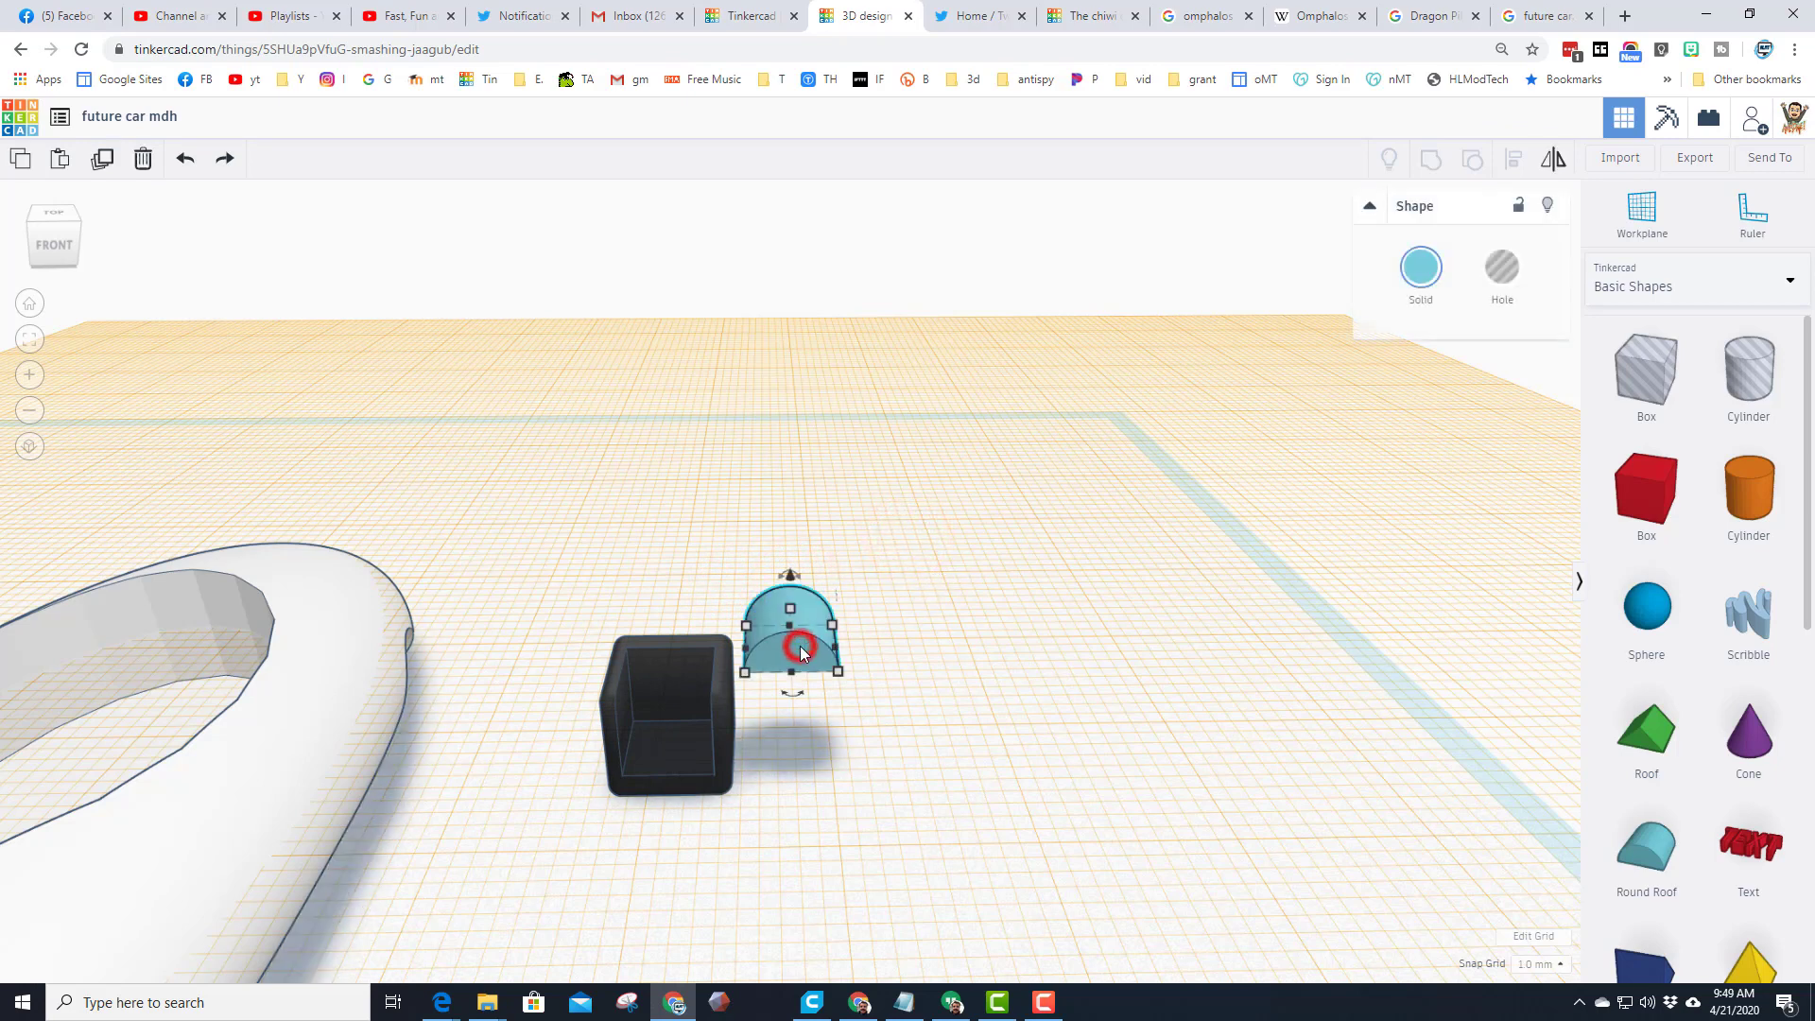
pyautogui.press('Delete')
# Step: Add a round roof on a workplane set on the black seat's top, scaled uniformly to 6 mm wide and deep
pyautogui.click(713, 678)
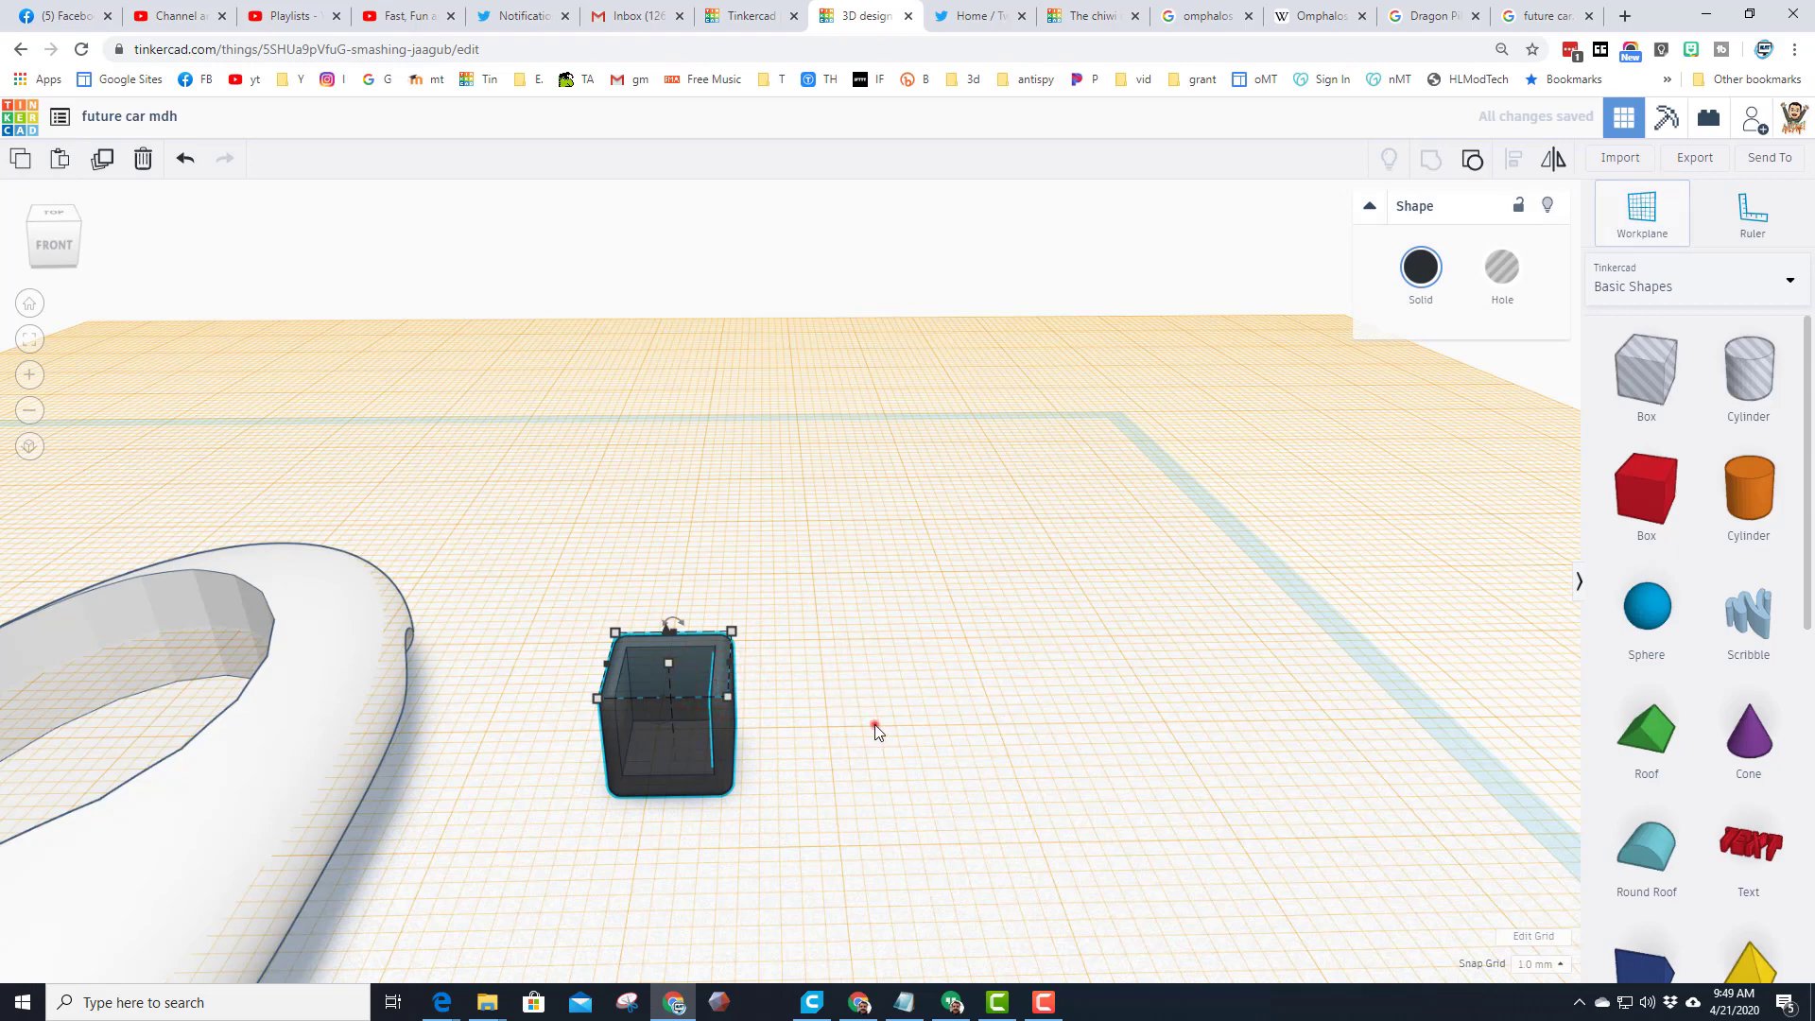
pyautogui.moveTo(920, 709); pyautogui.dragTo(1009, 642, button='right')
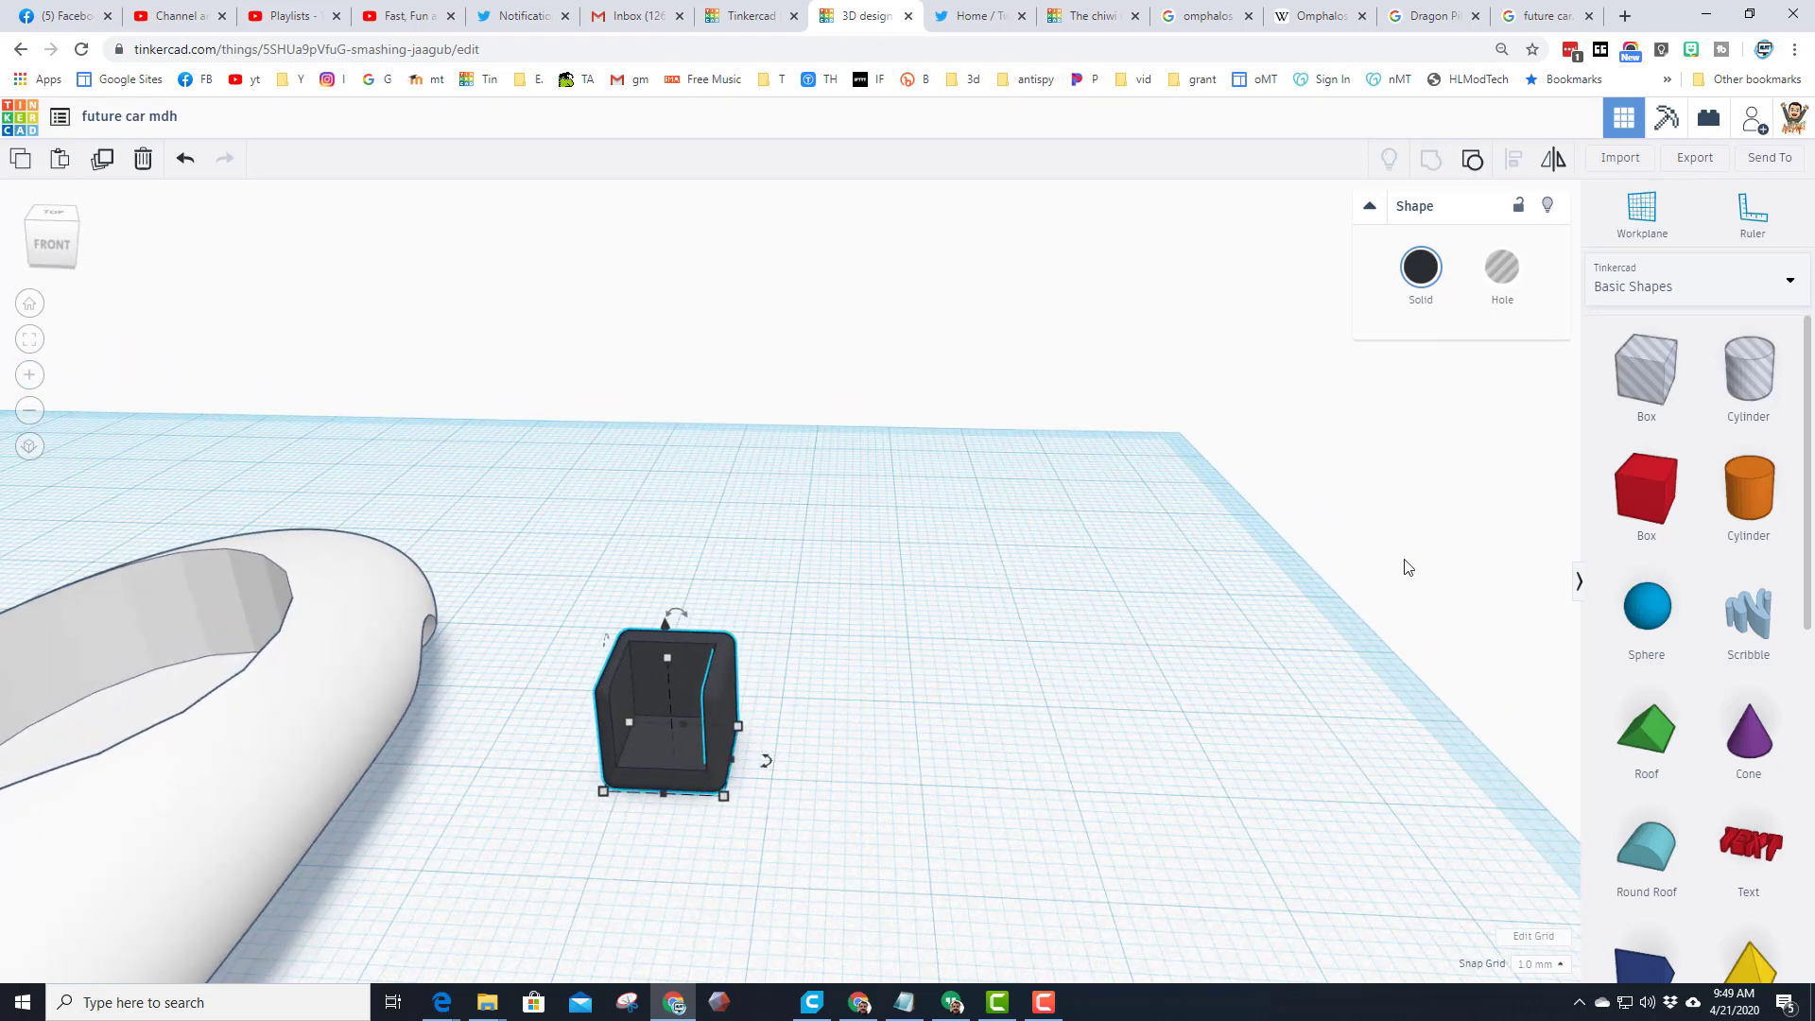
pyautogui.click(1638, 213)
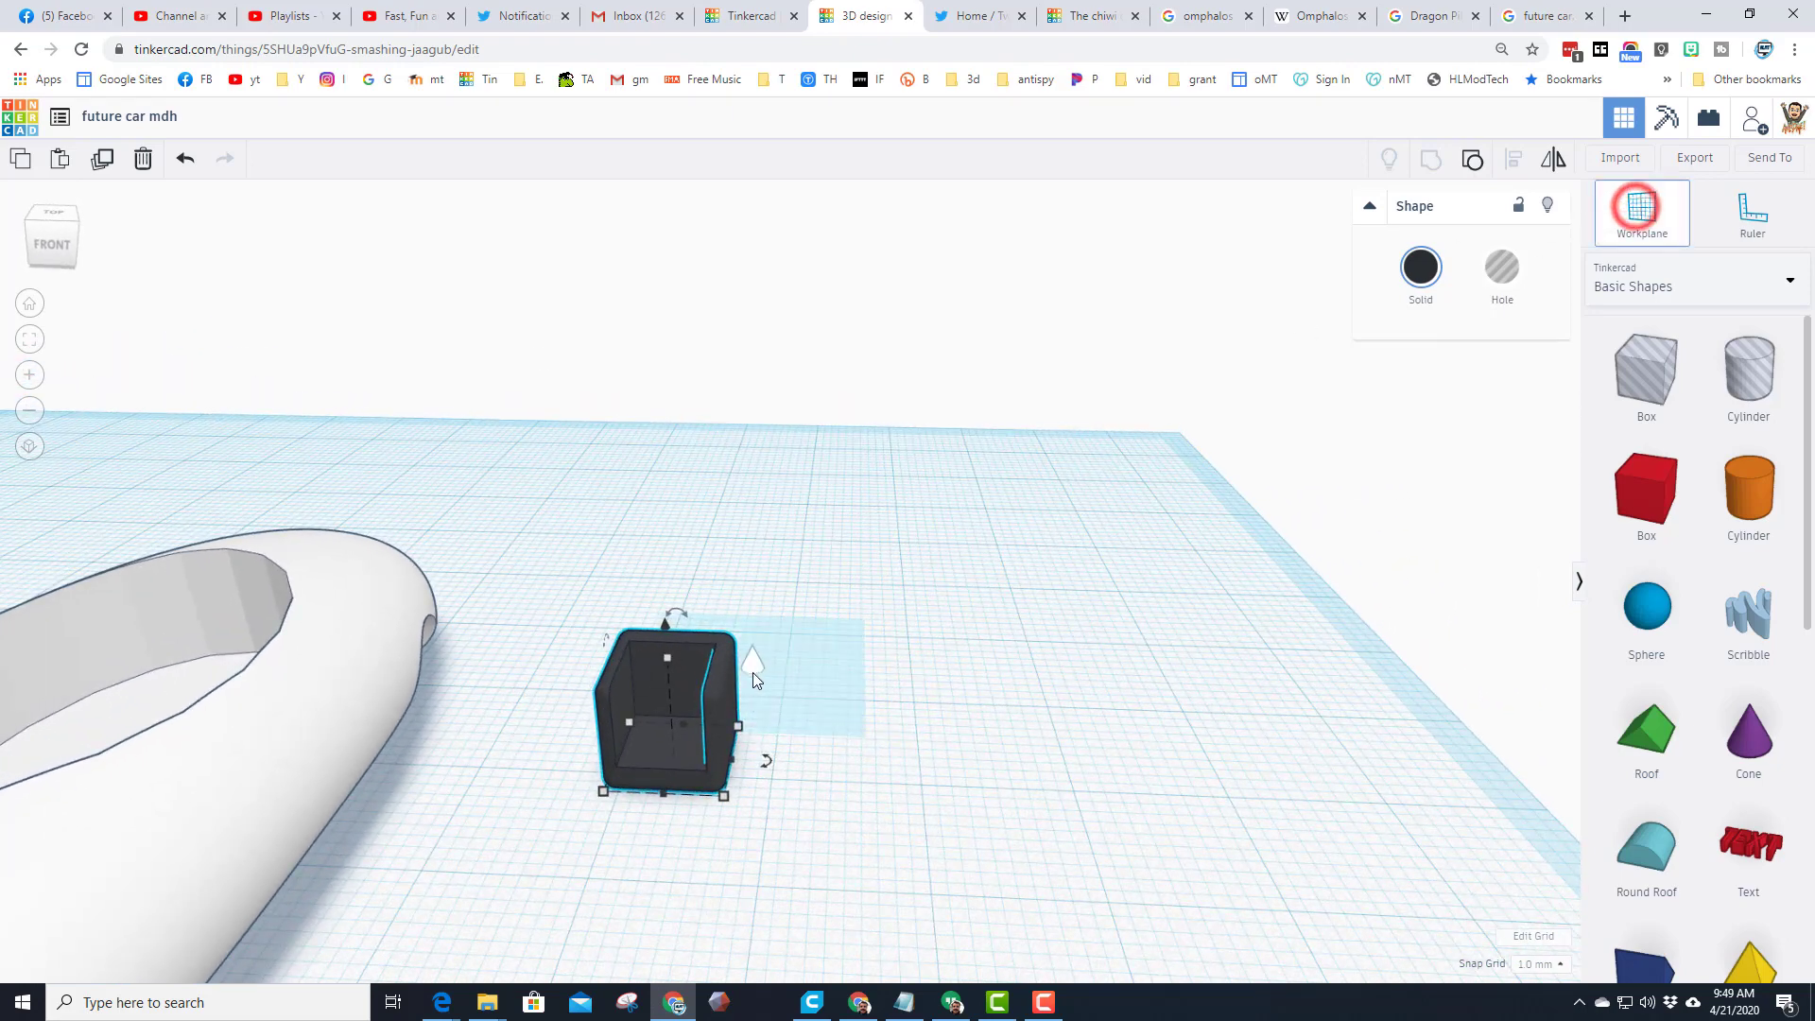
pyautogui.click(673, 637)
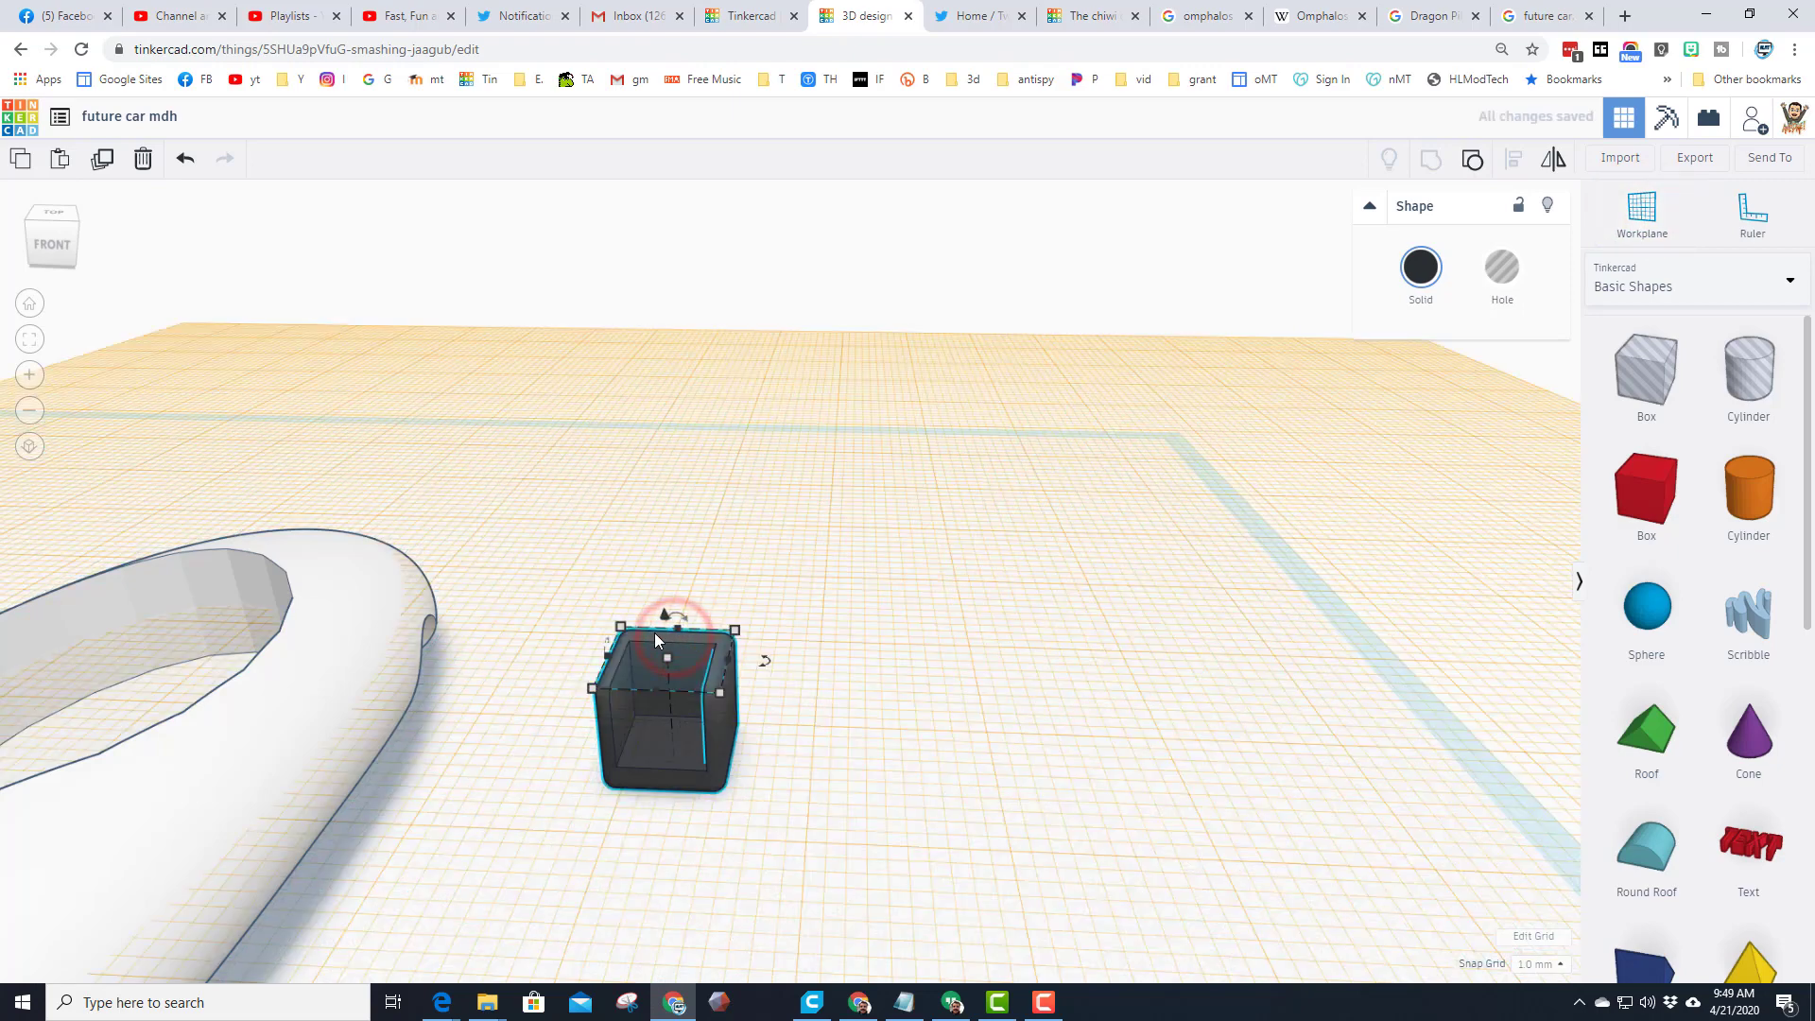
pyautogui.click(729, 592)
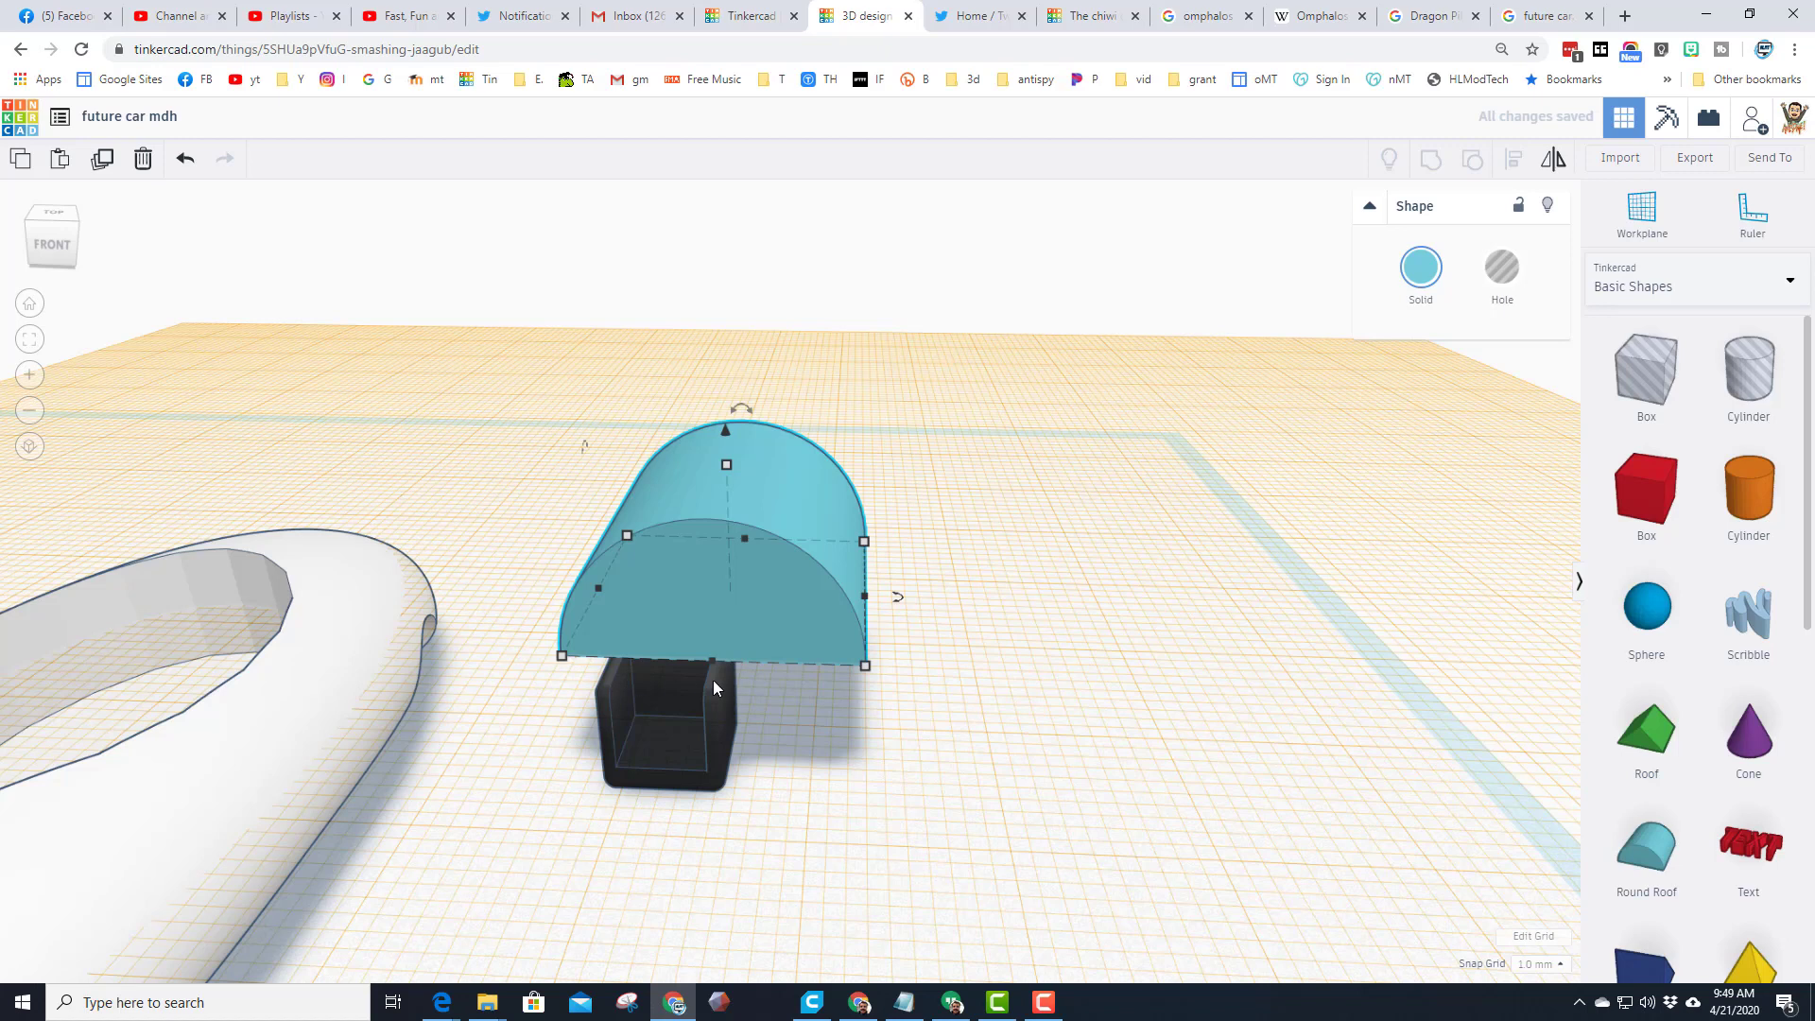
pyautogui.moveTo(866, 665); pyautogui.dragTo(666, 584)
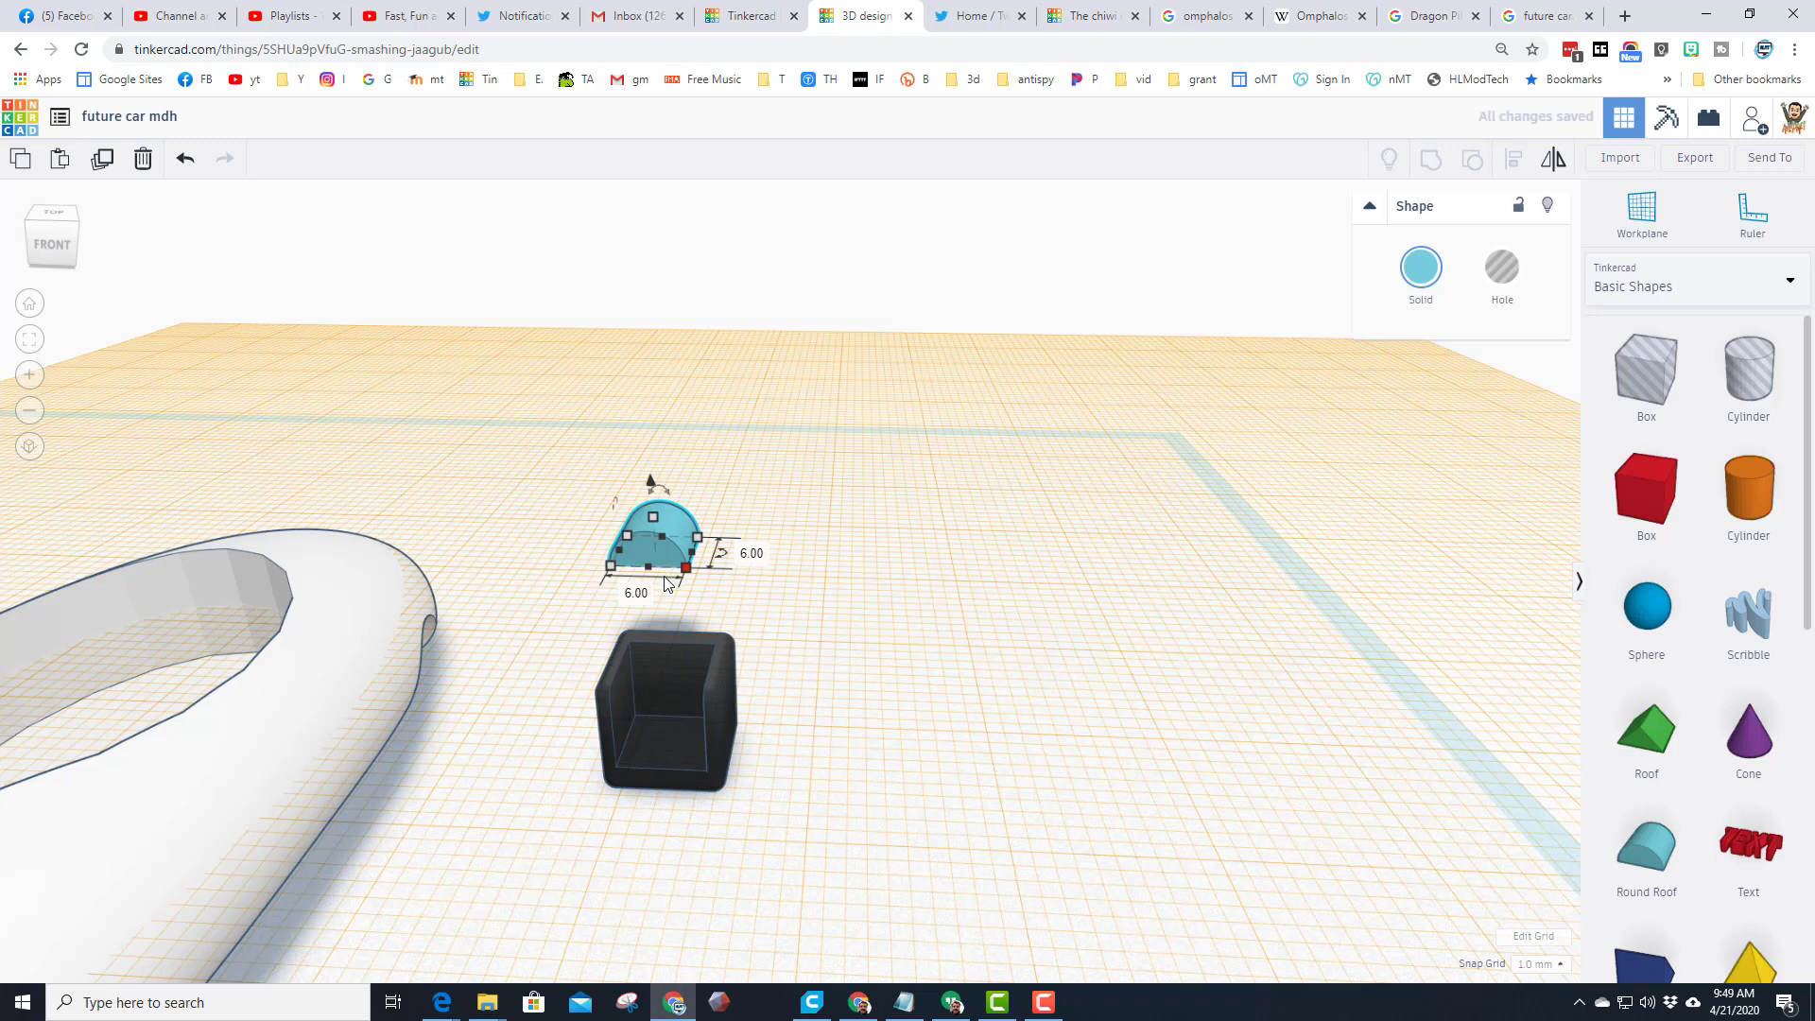
# Step: Try to scale the round roof uniformly to a depth of 2 mm, and undo it
pyautogui.click(752, 550)
pyautogui.write('2')
pyautogui.press('Return')
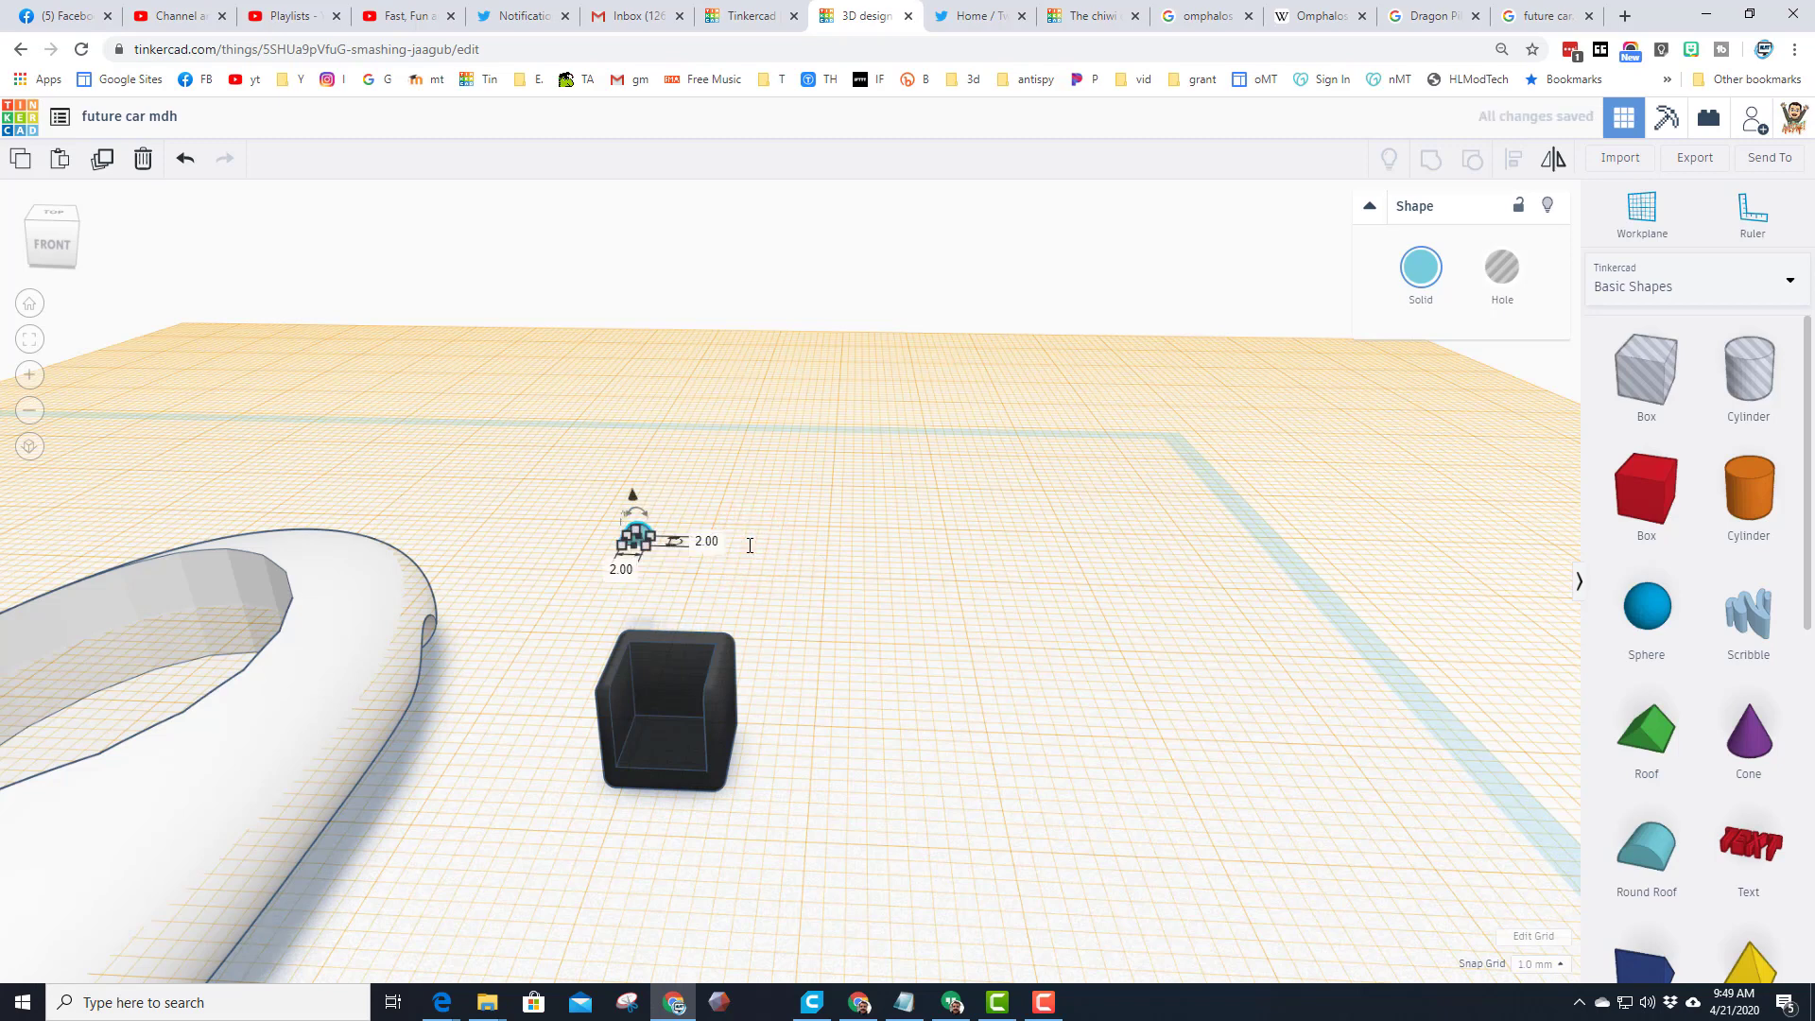
pyautogui.hotkey('ctrl', 'z')
pyautogui.click(810, 567)
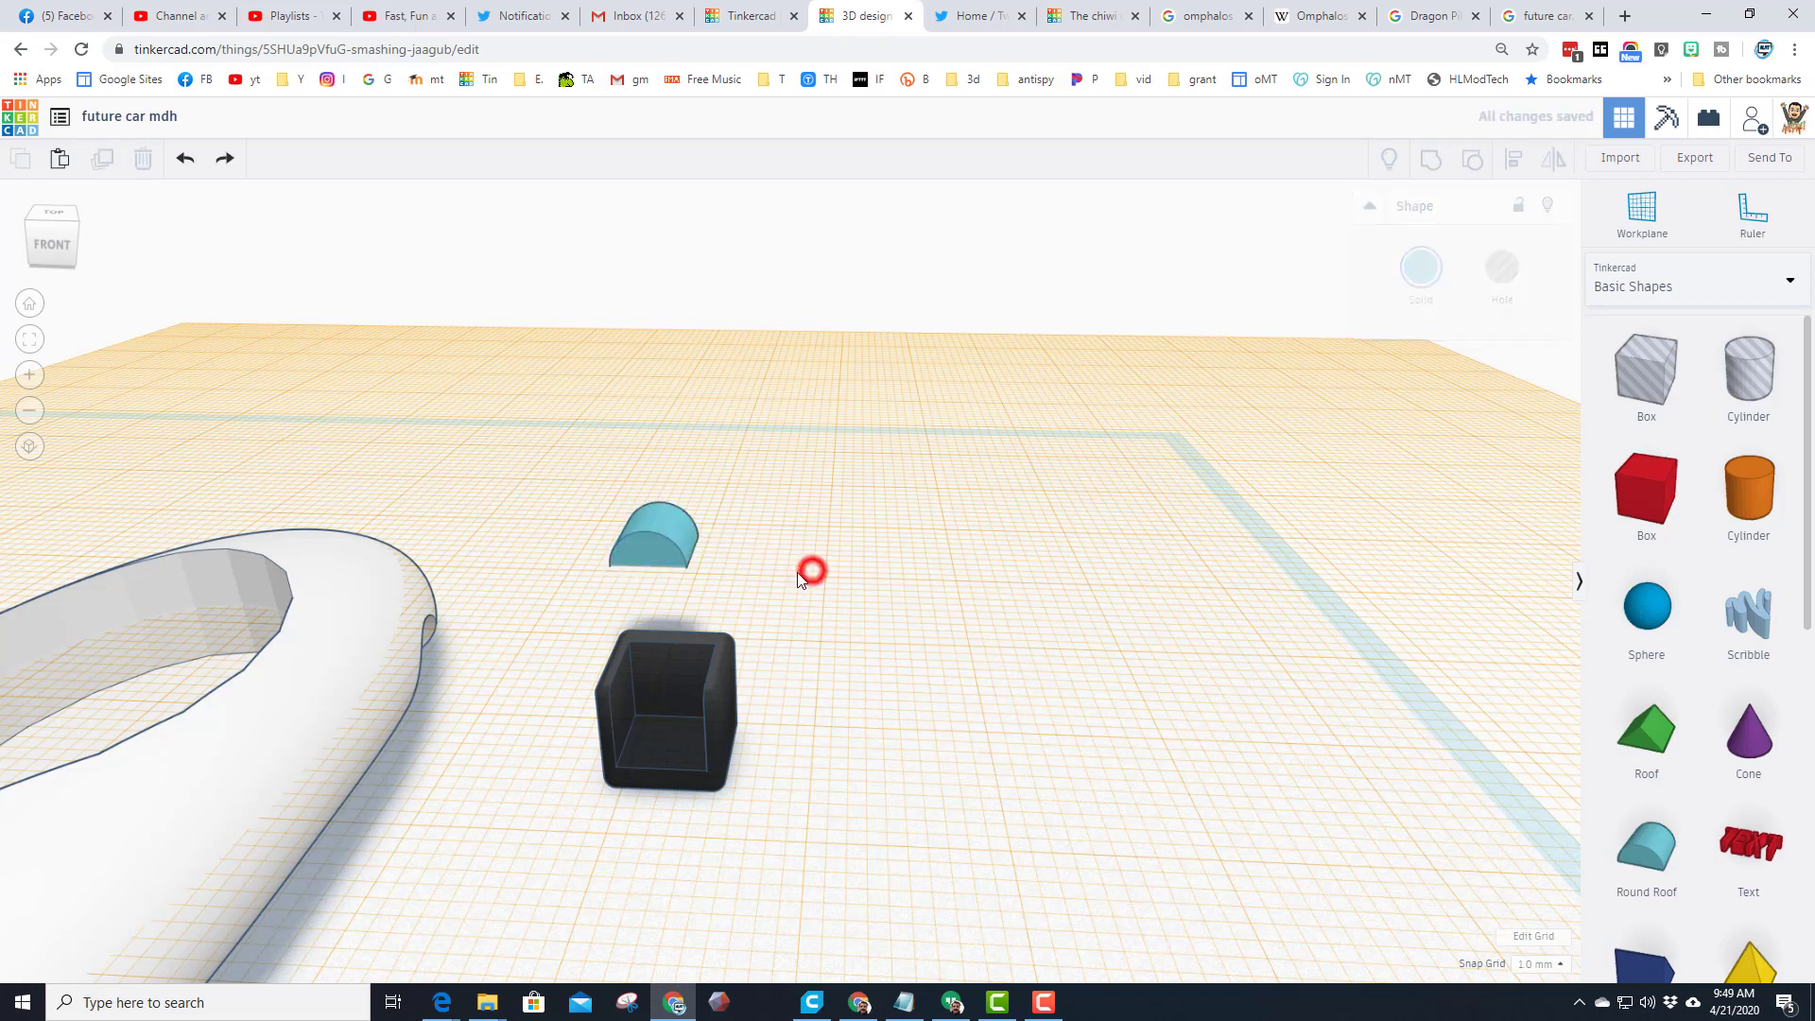
# Step: Move the round roof forward until it sits over the back of the black seat
pyautogui.click(666, 548)
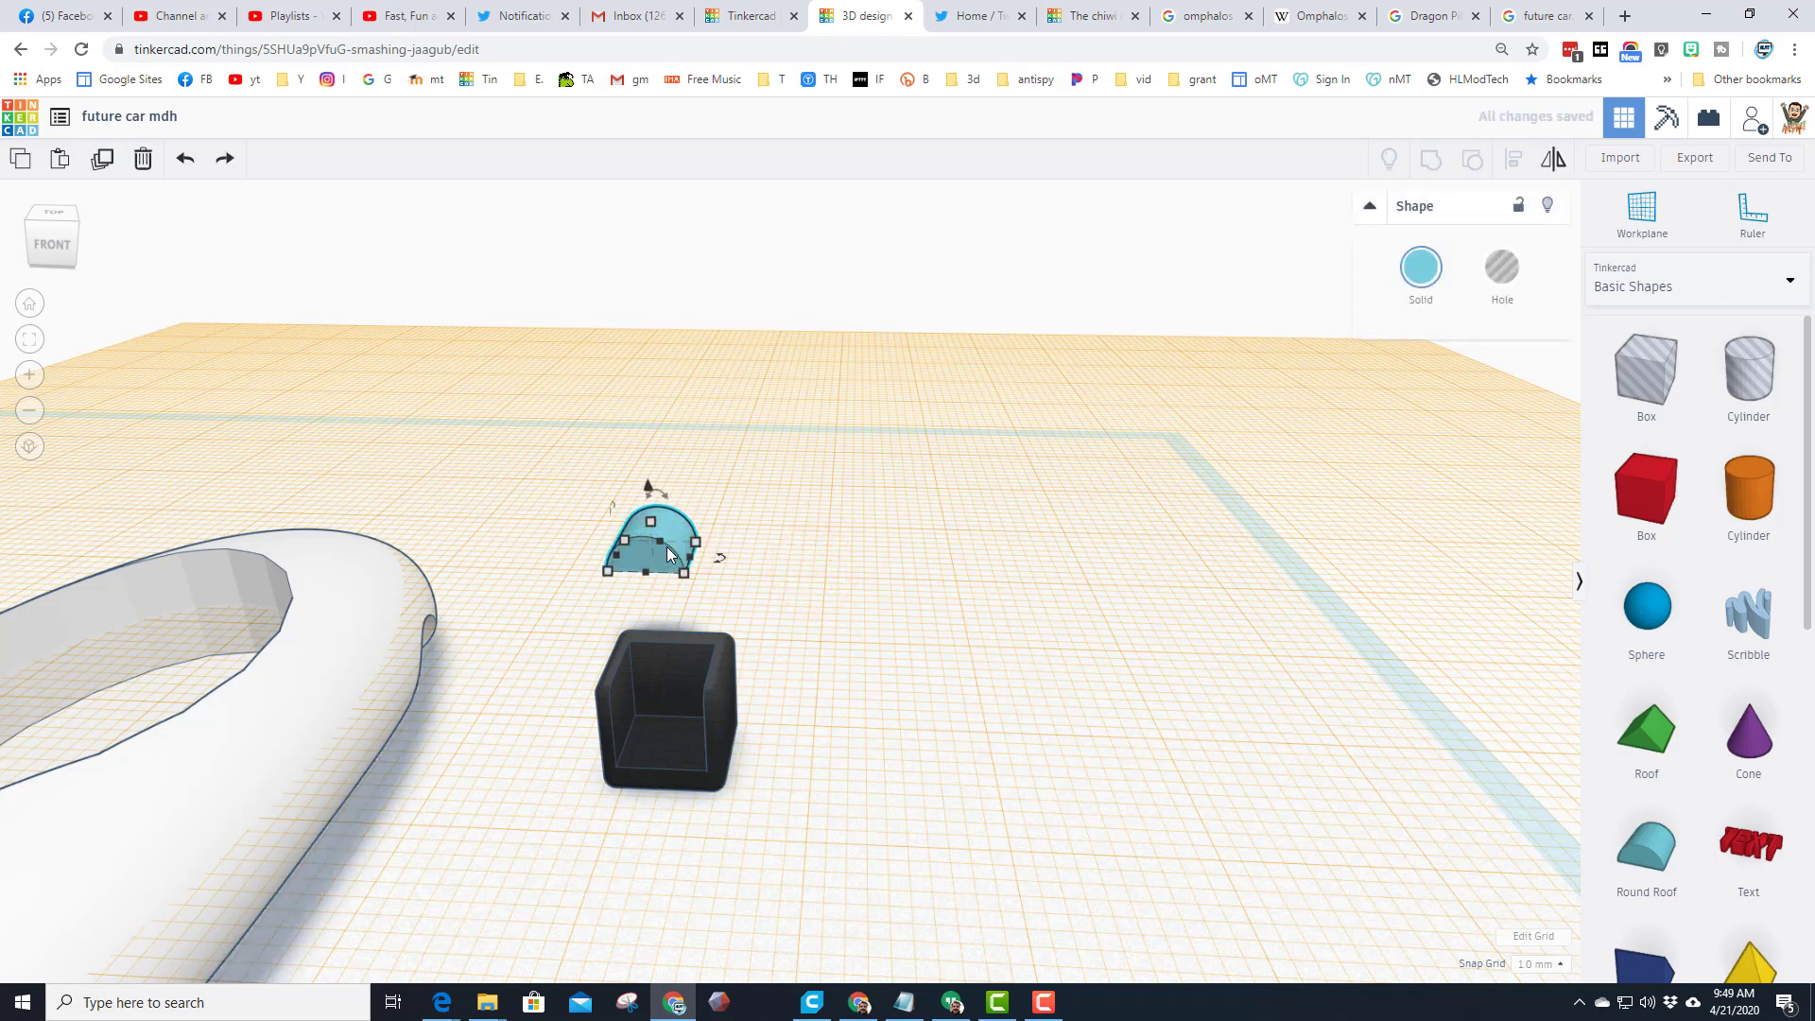
pyautogui.press('Down')
pyautogui.press('Down')
pyautogui.press('Down')
pyautogui.press('Down')
pyautogui.press('Down')
pyautogui.press('Down')
# Step: Align the round roof with the black seat, centred across the width and flush at the back edges
pyautogui.moveTo(822, 553); pyautogui.dragTo(710, 662)
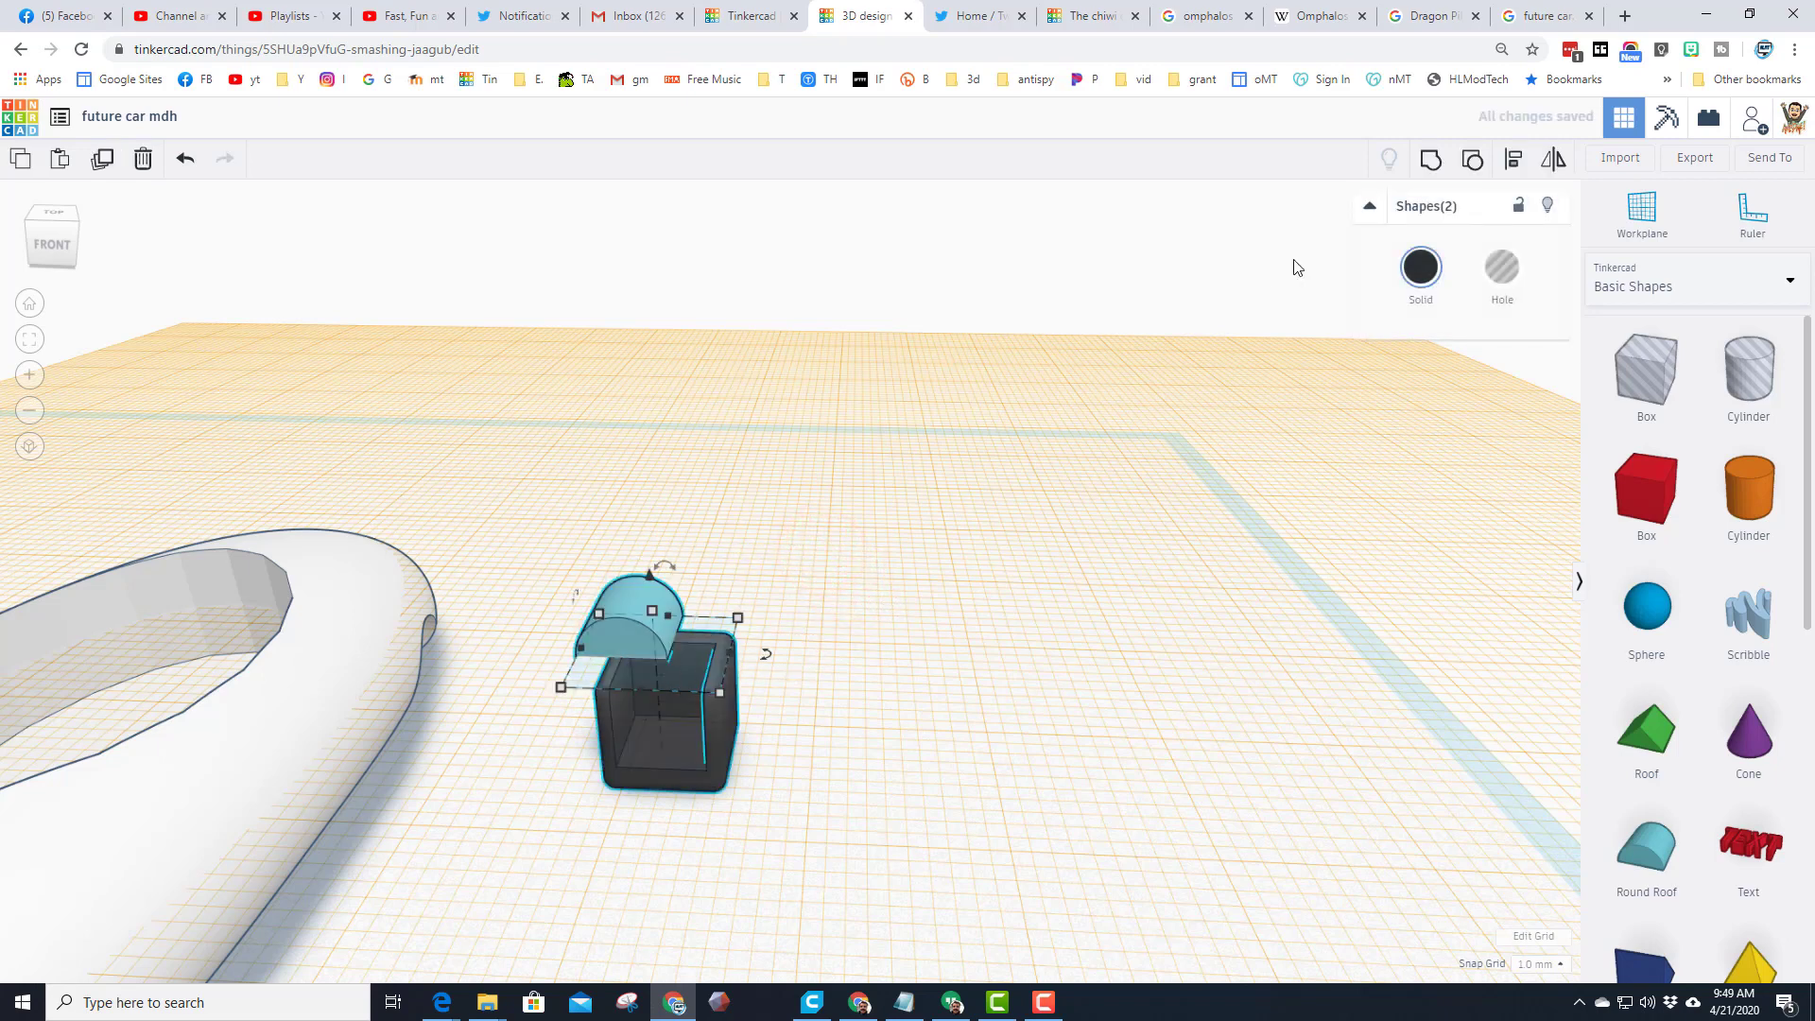
pyautogui.click(1524, 166)
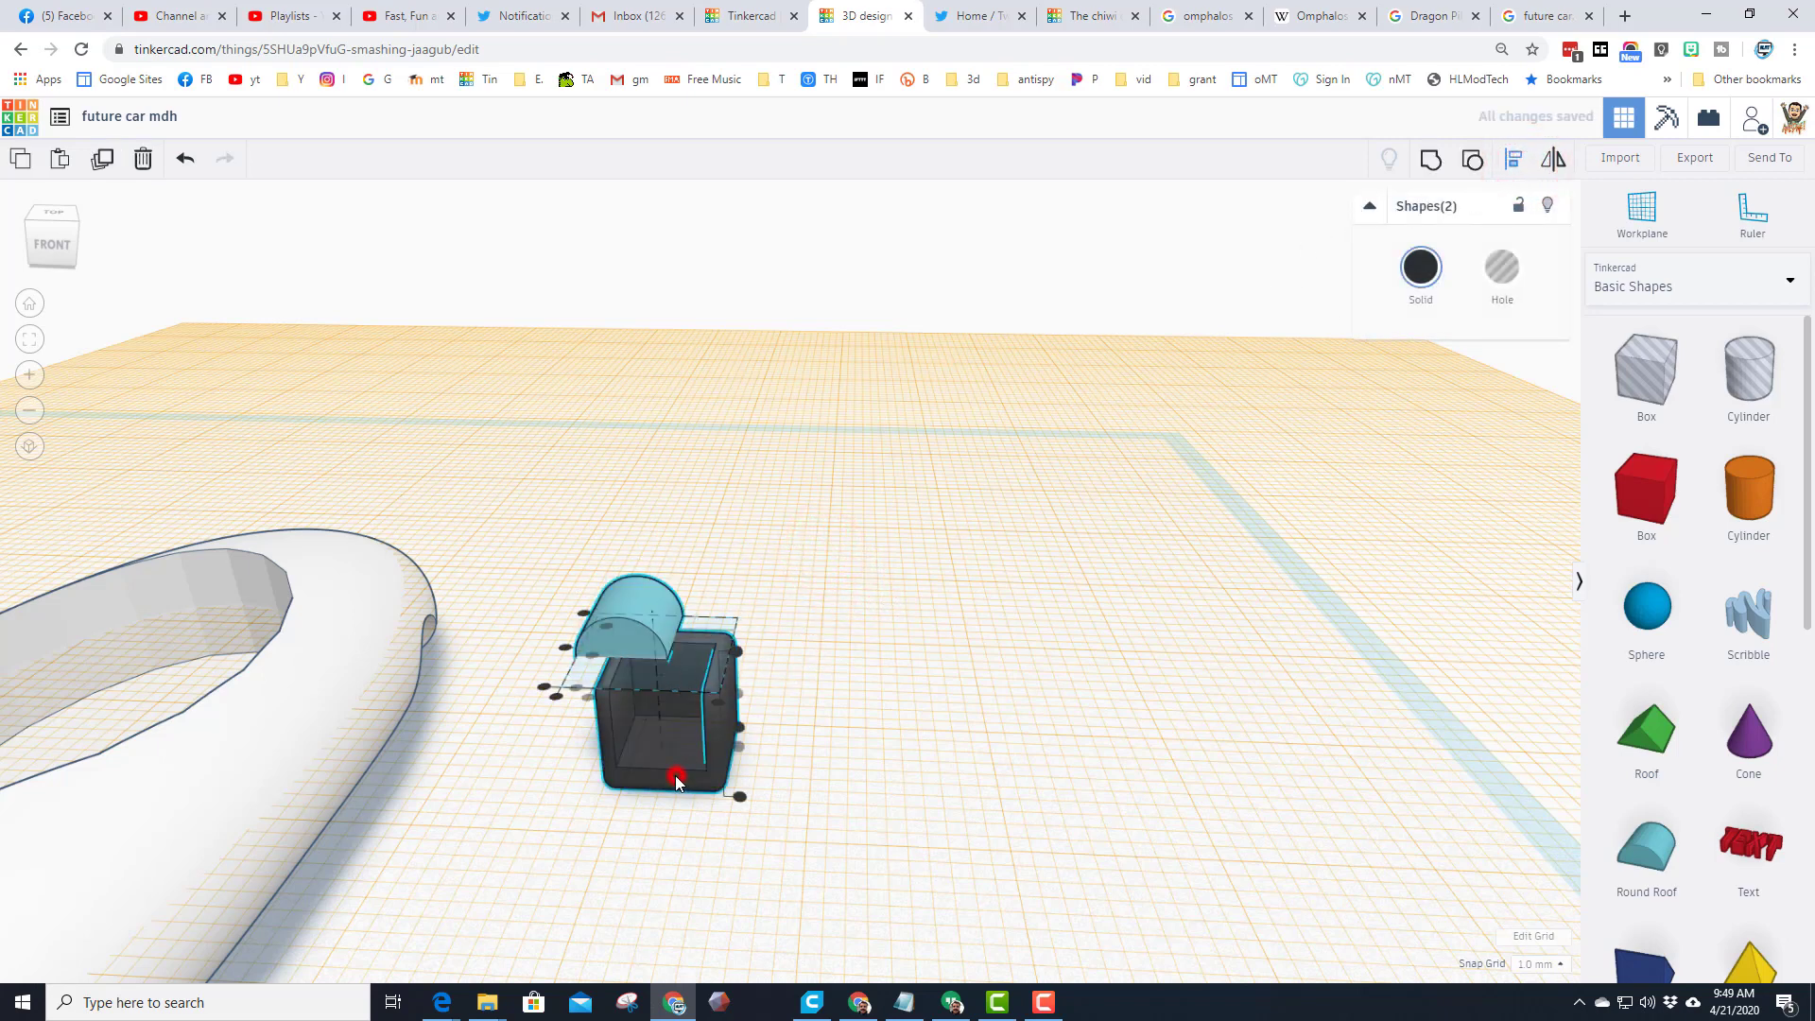
pyautogui.click(650, 700)
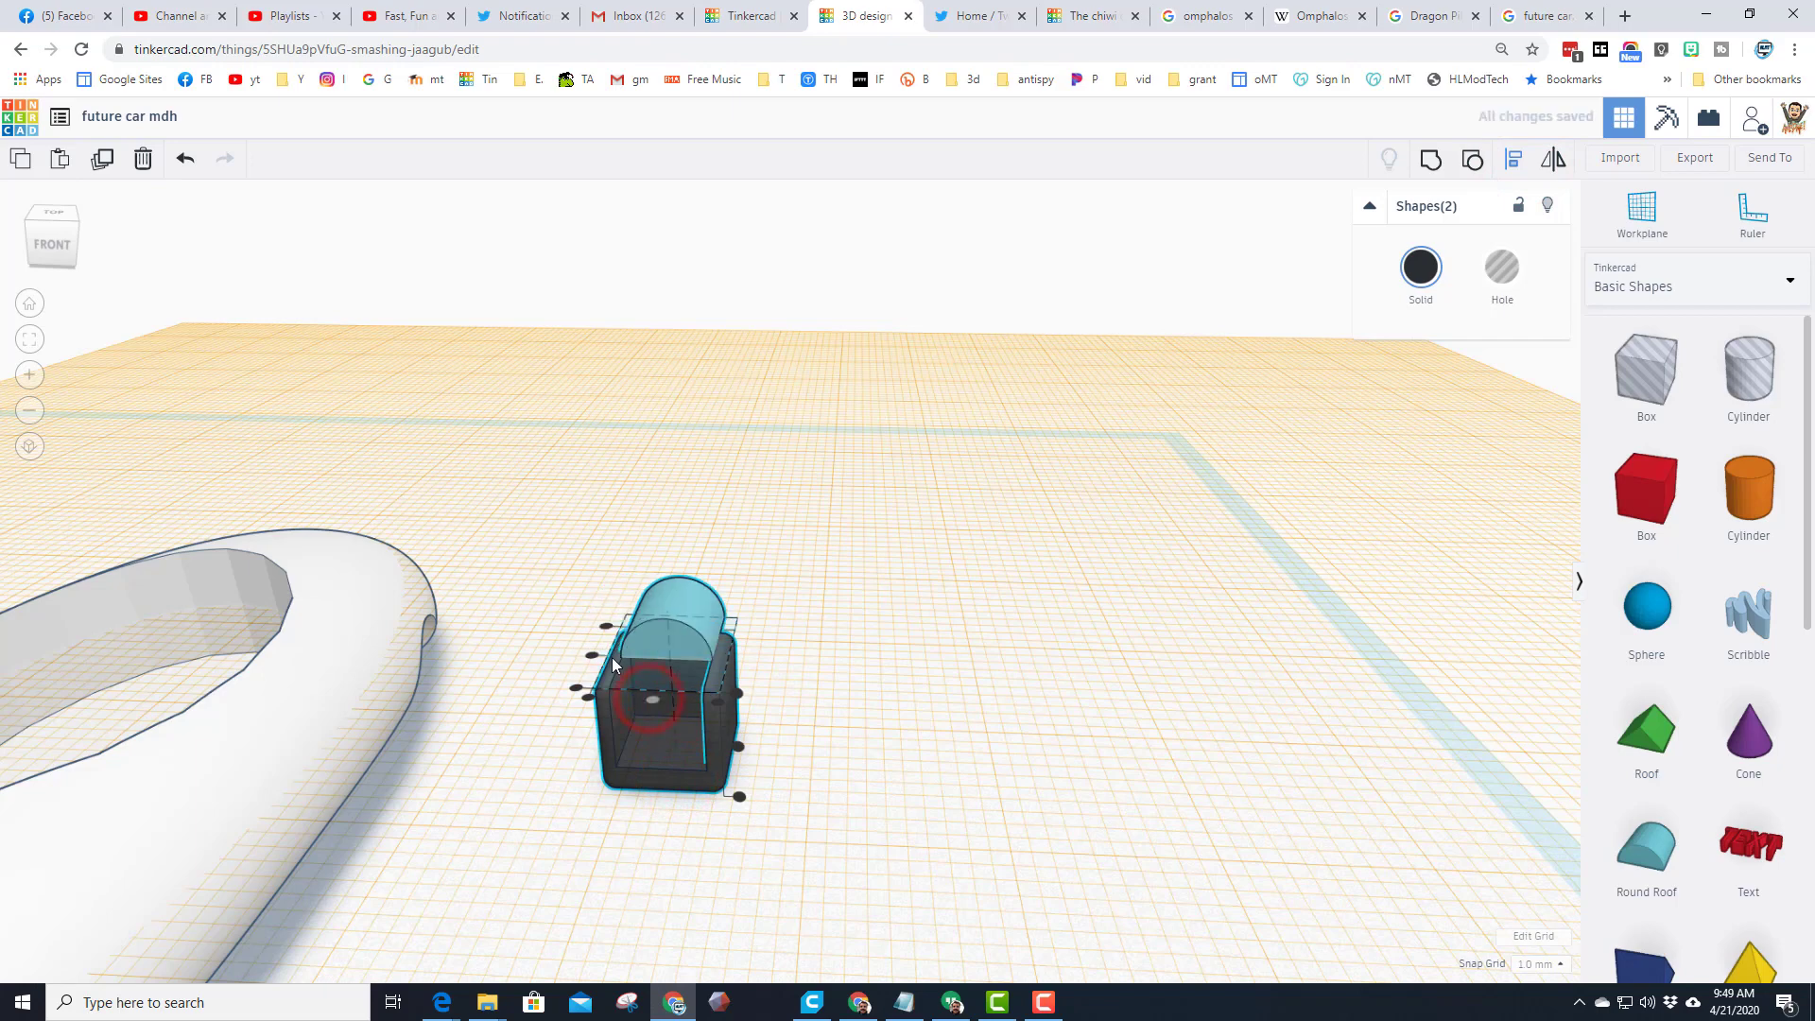
pyautogui.click(607, 627)
pyautogui.click(867, 664)
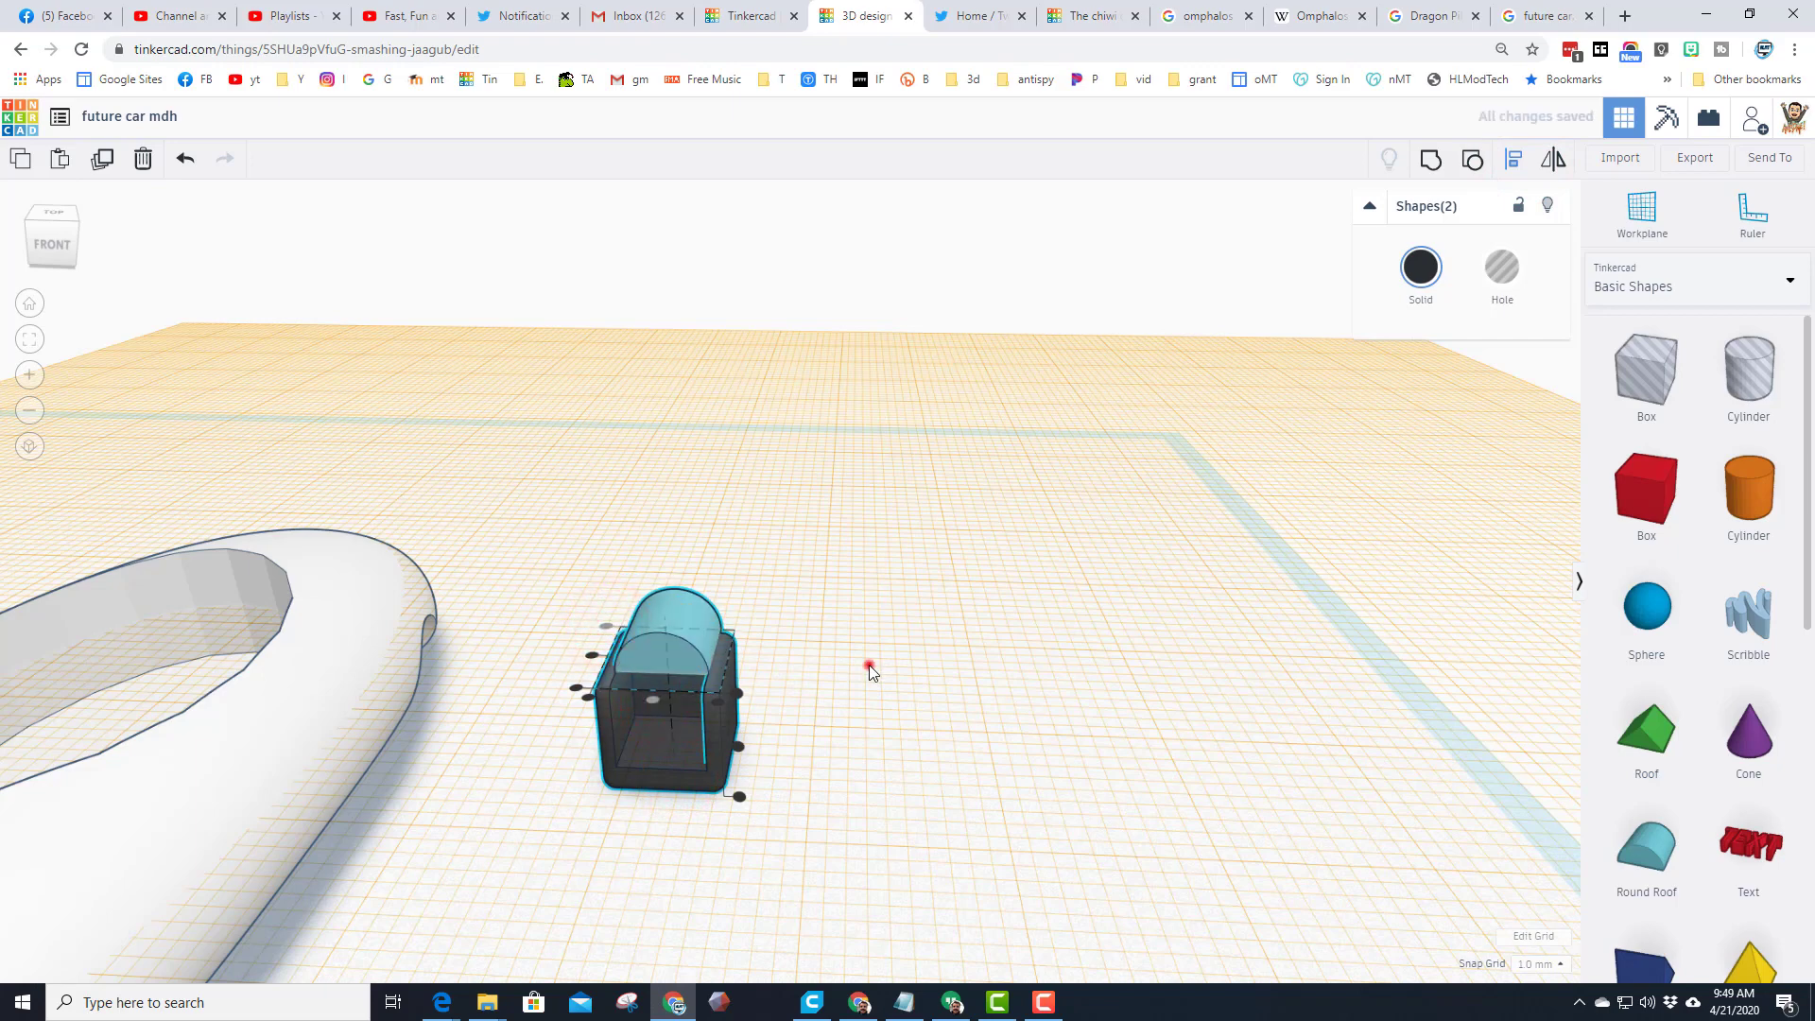
# Step: Shorten the round roof's depth to about 2.2 mm so it only covers the seat's backrest
pyautogui.moveTo(959, 652); pyautogui.dragTo(711, 584, button='right')
pyautogui.moveTo(711, 584); pyautogui.dragTo(764, 588)
pyautogui.moveTo(705, 616)
pyautogui.mouseDown(button='right')
pyautogui.moveTo(1057, 599)
pyautogui.moveTo(719, 614)
pyautogui.mouseUp(button='right')
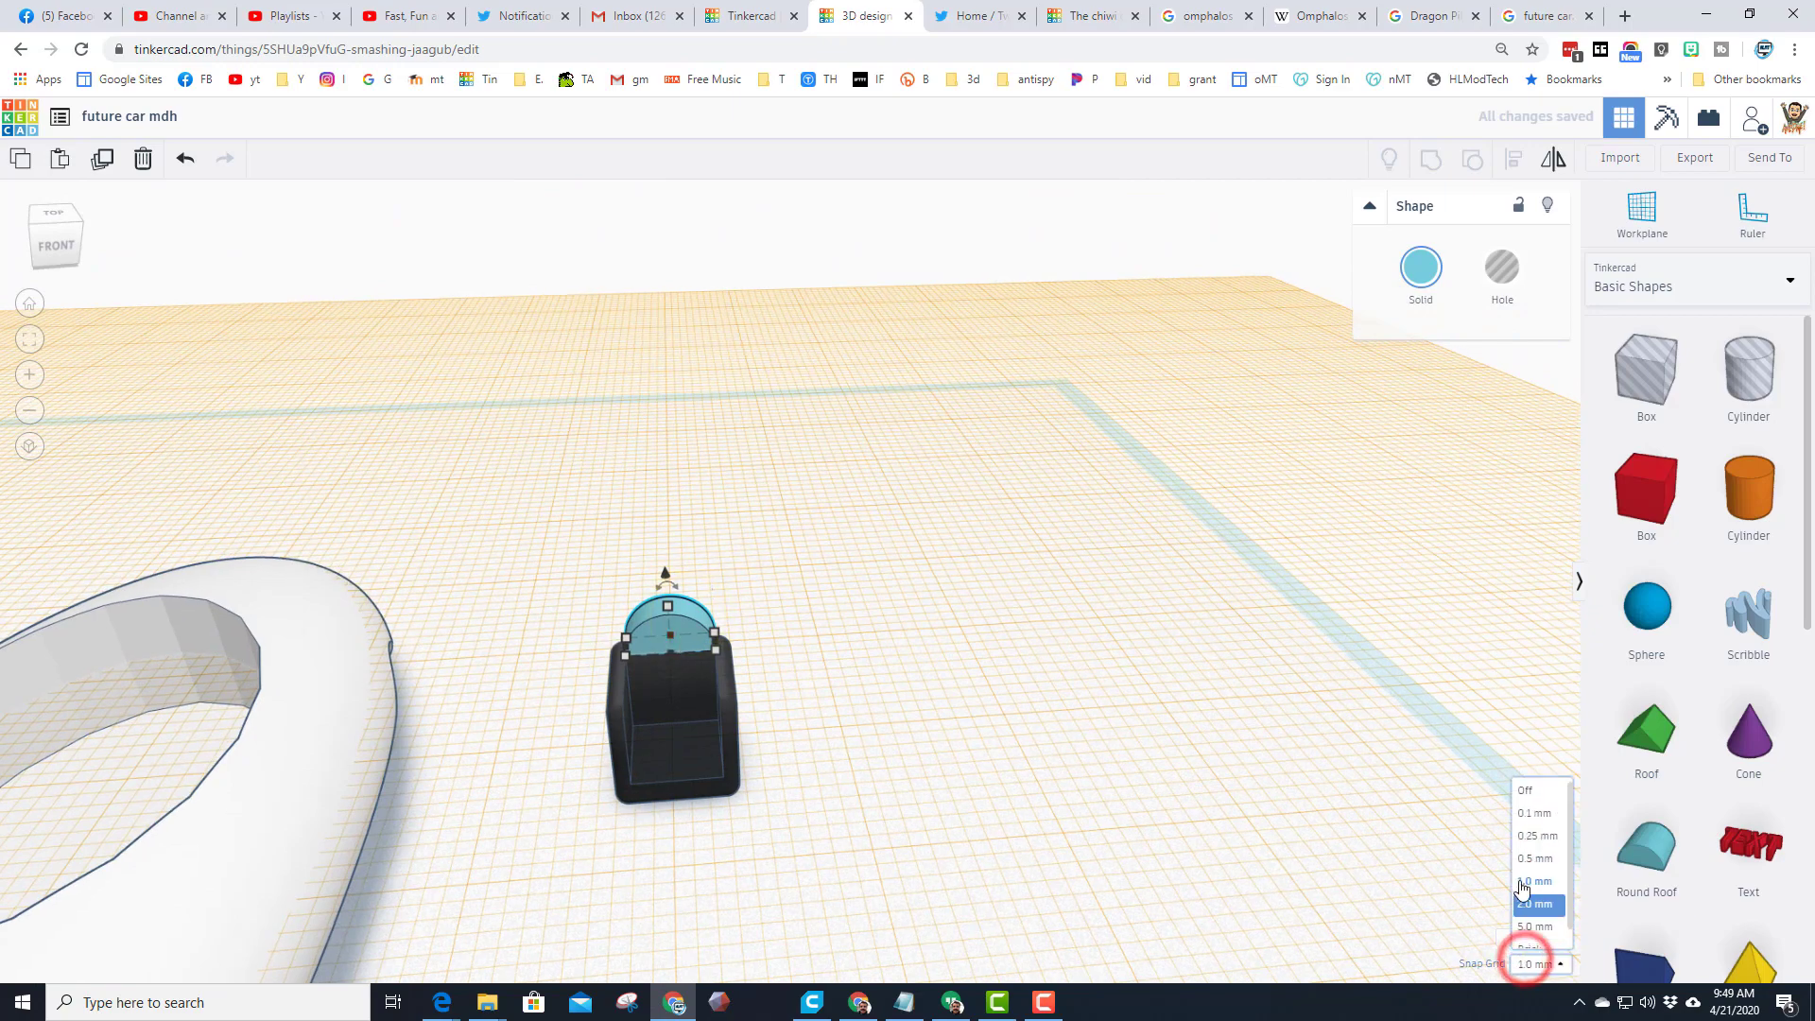
pyautogui.moveTo(1216, 831); pyautogui.dragTo(1143, 783, button='right')
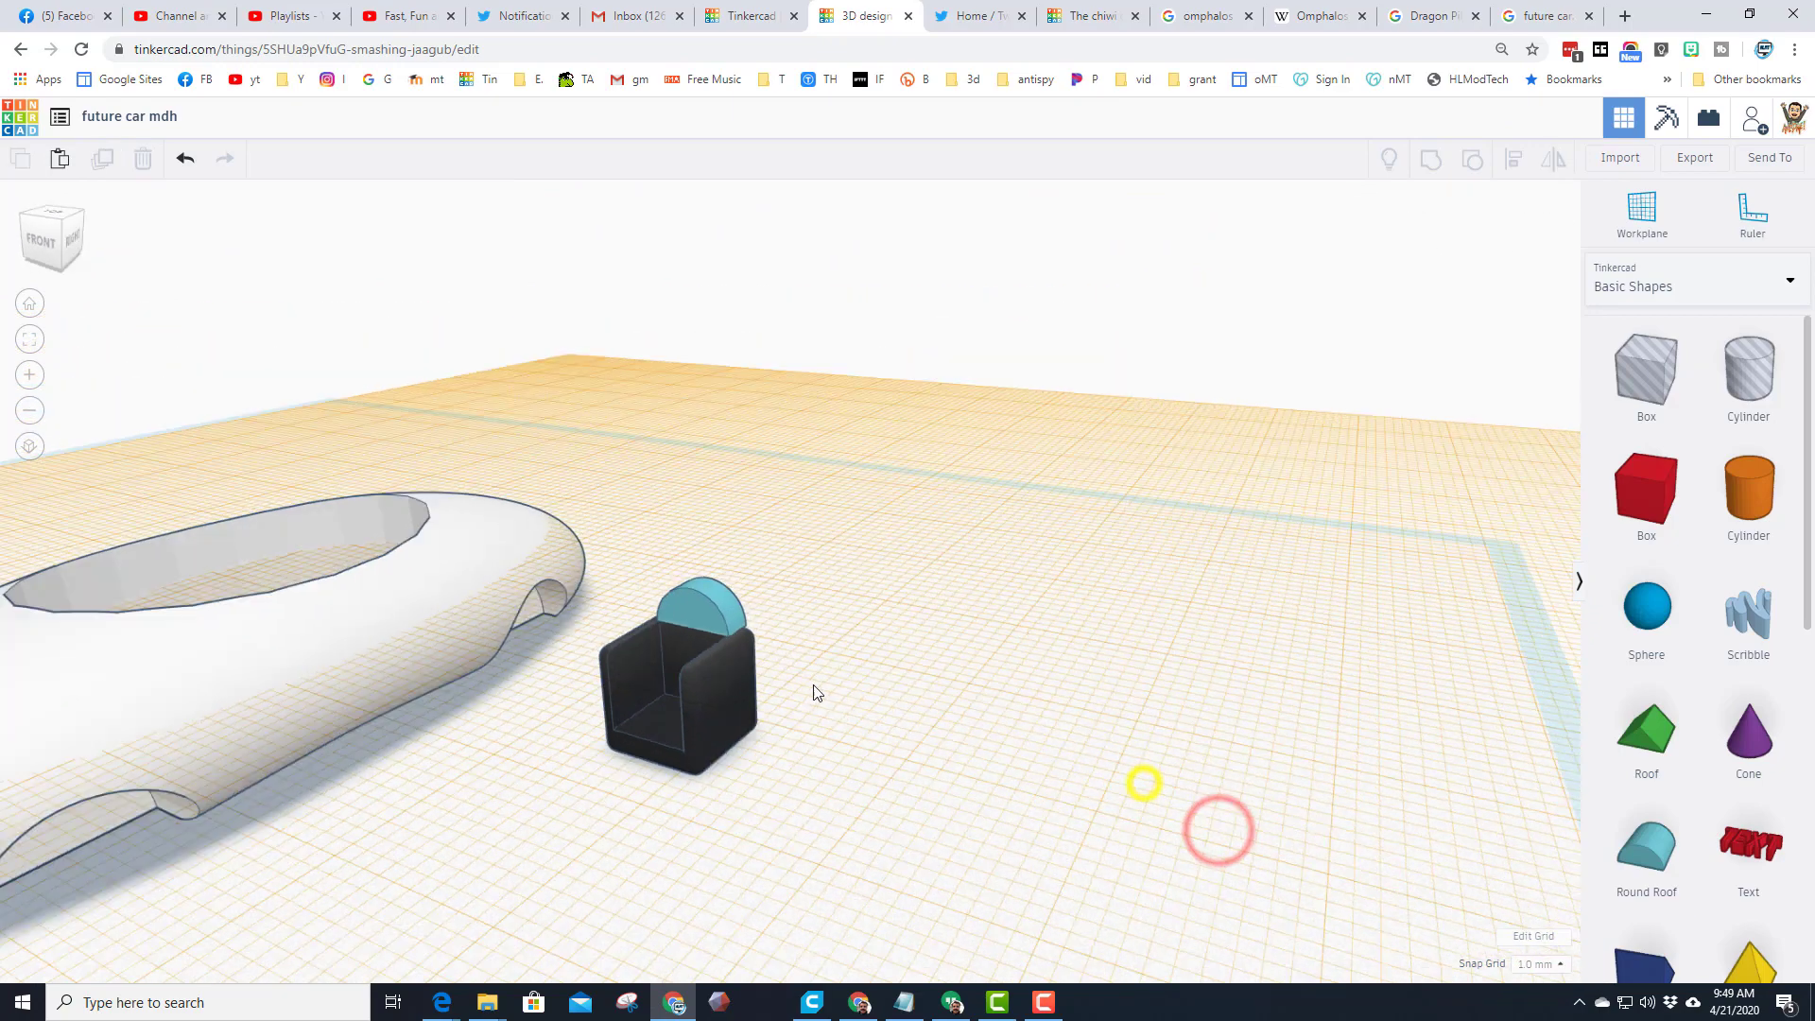
# Step: Raise the round roof 2 mm above the top of the seat
pyautogui.click(722, 585)
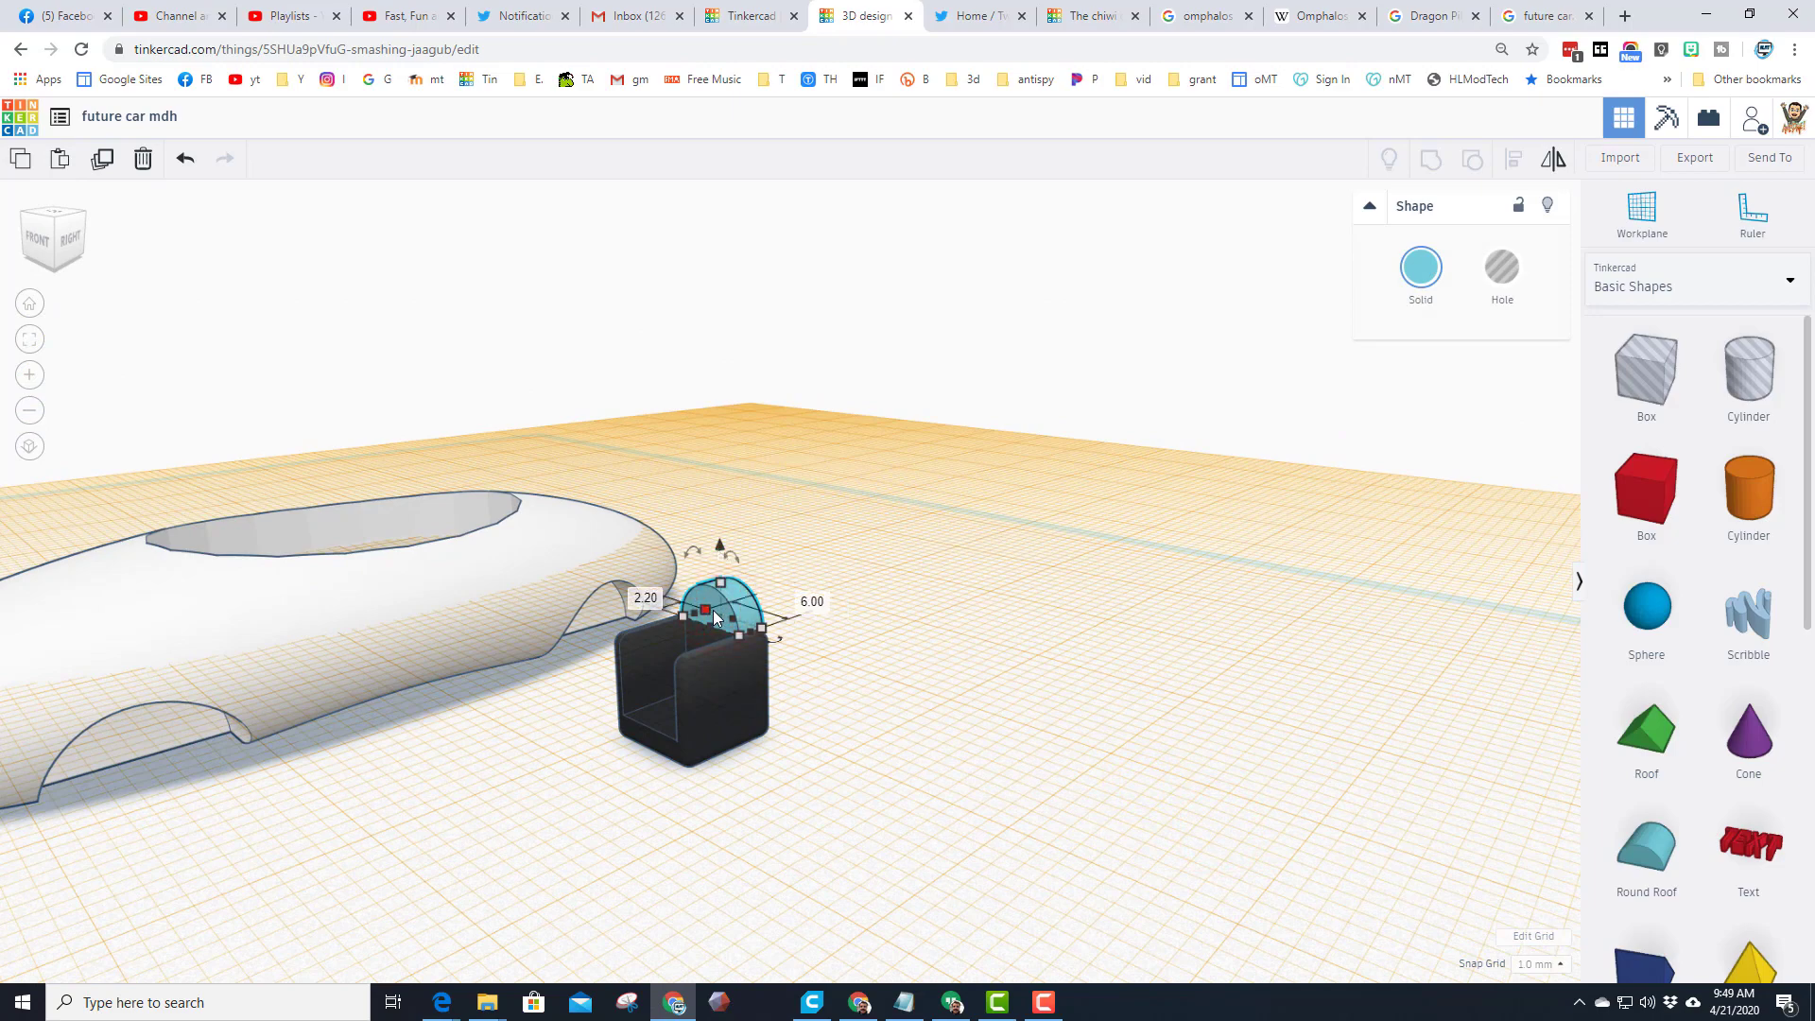
pyautogui.hotkey('ctrl', 'Up')
pyautogui.hotkey('ctrl', 'Up')
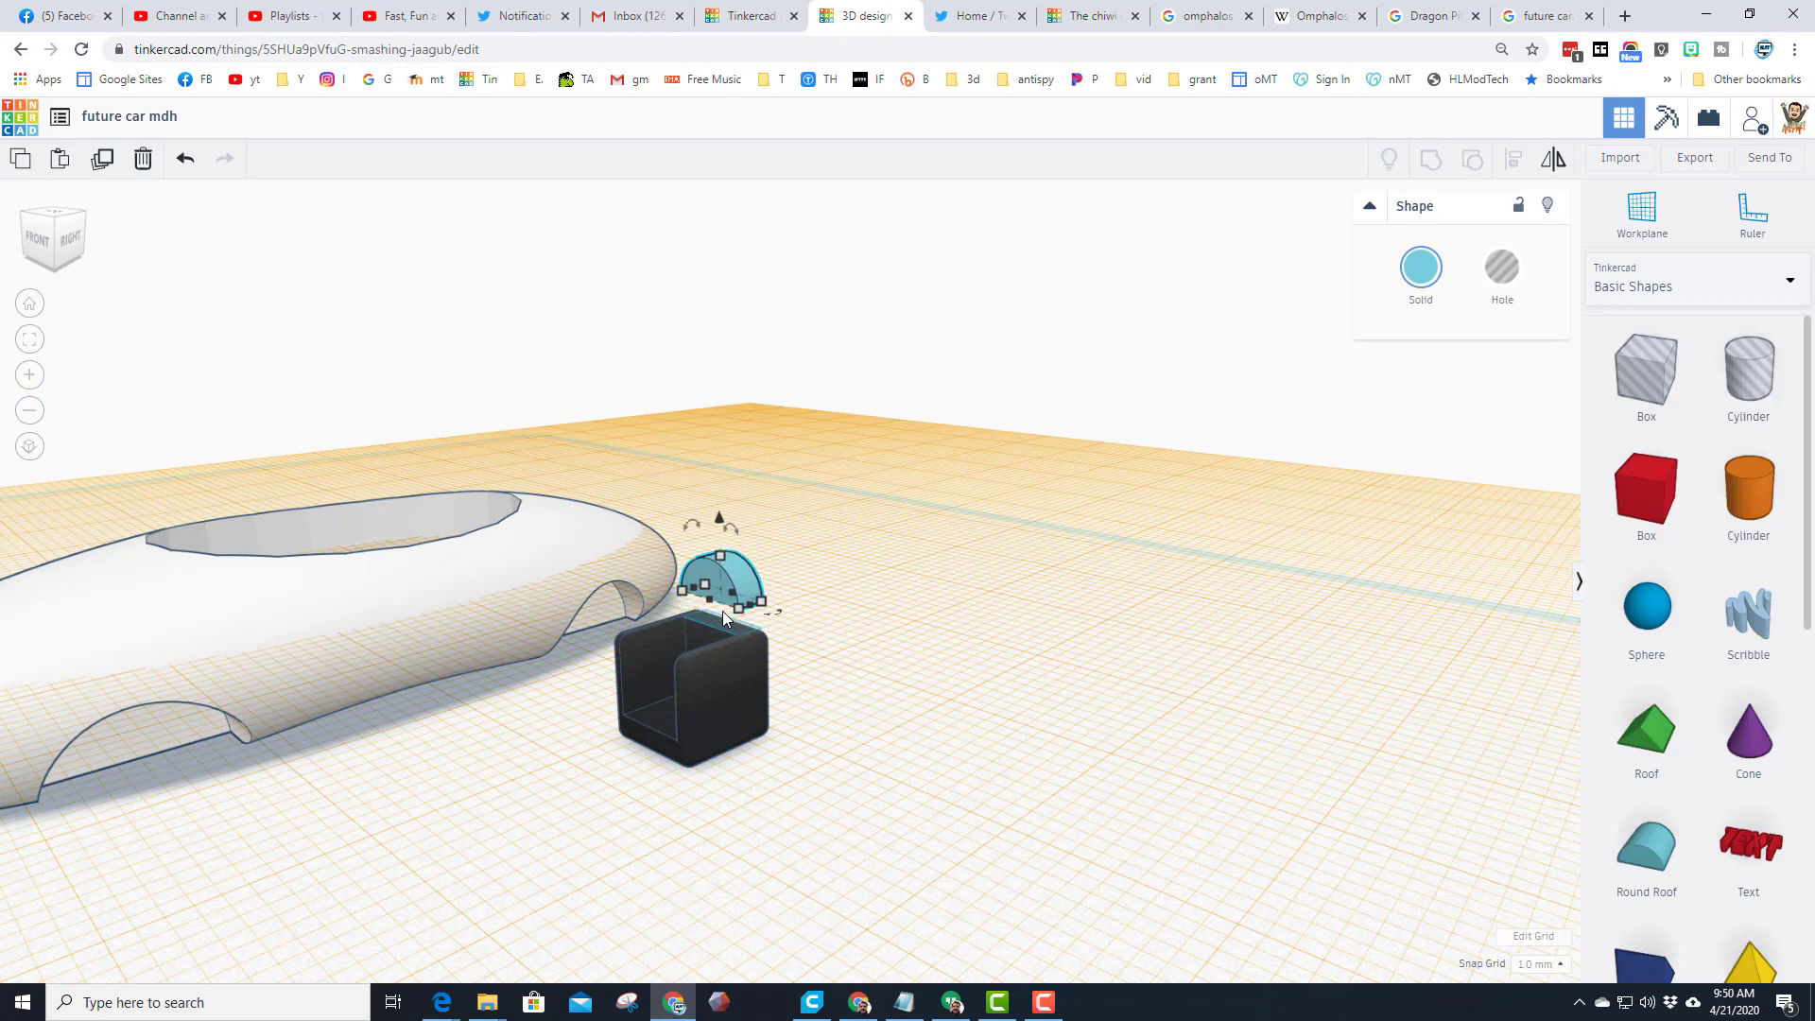
# Step: Add a cylinder beside the seat on the raised workplane and scale it uniformly to a height of 1 mm
pyautogui.moveTo(624, 639); pyautogui.dragTo(1024, 648, button='right')
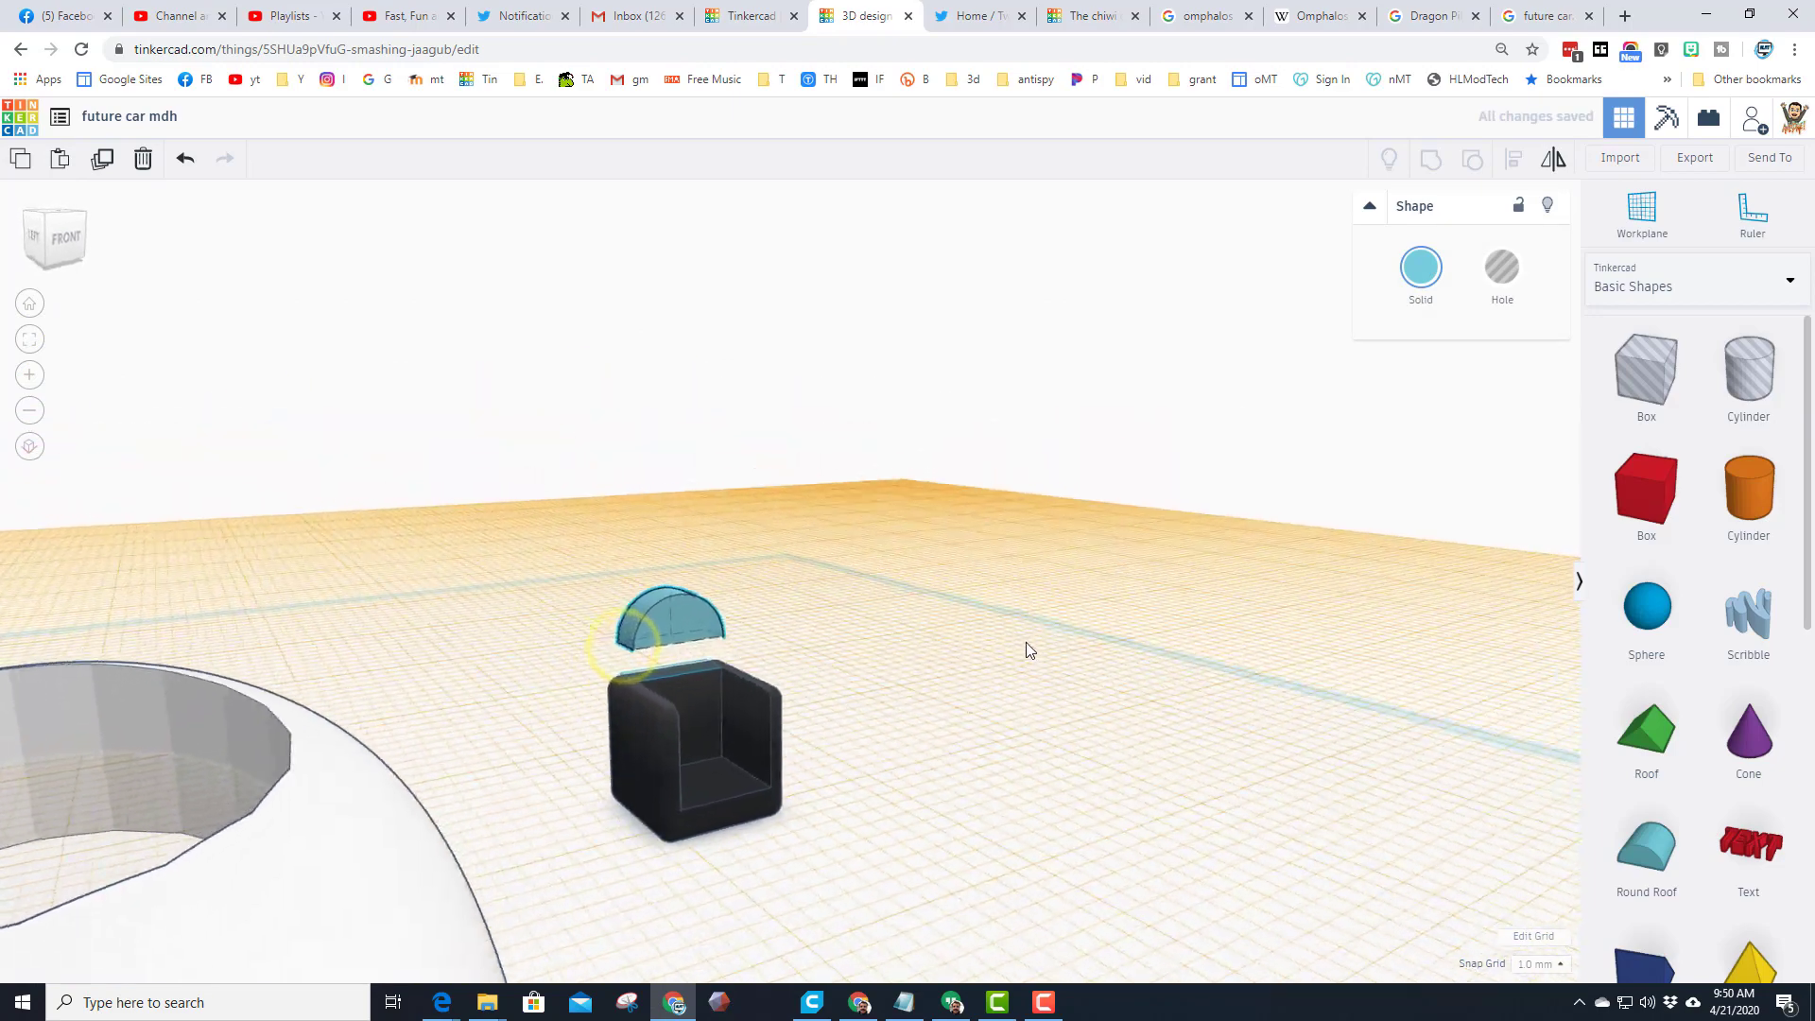
pyautogui.moveTo(635, 748); pyautogui.dragTo(659, 615, button='right')
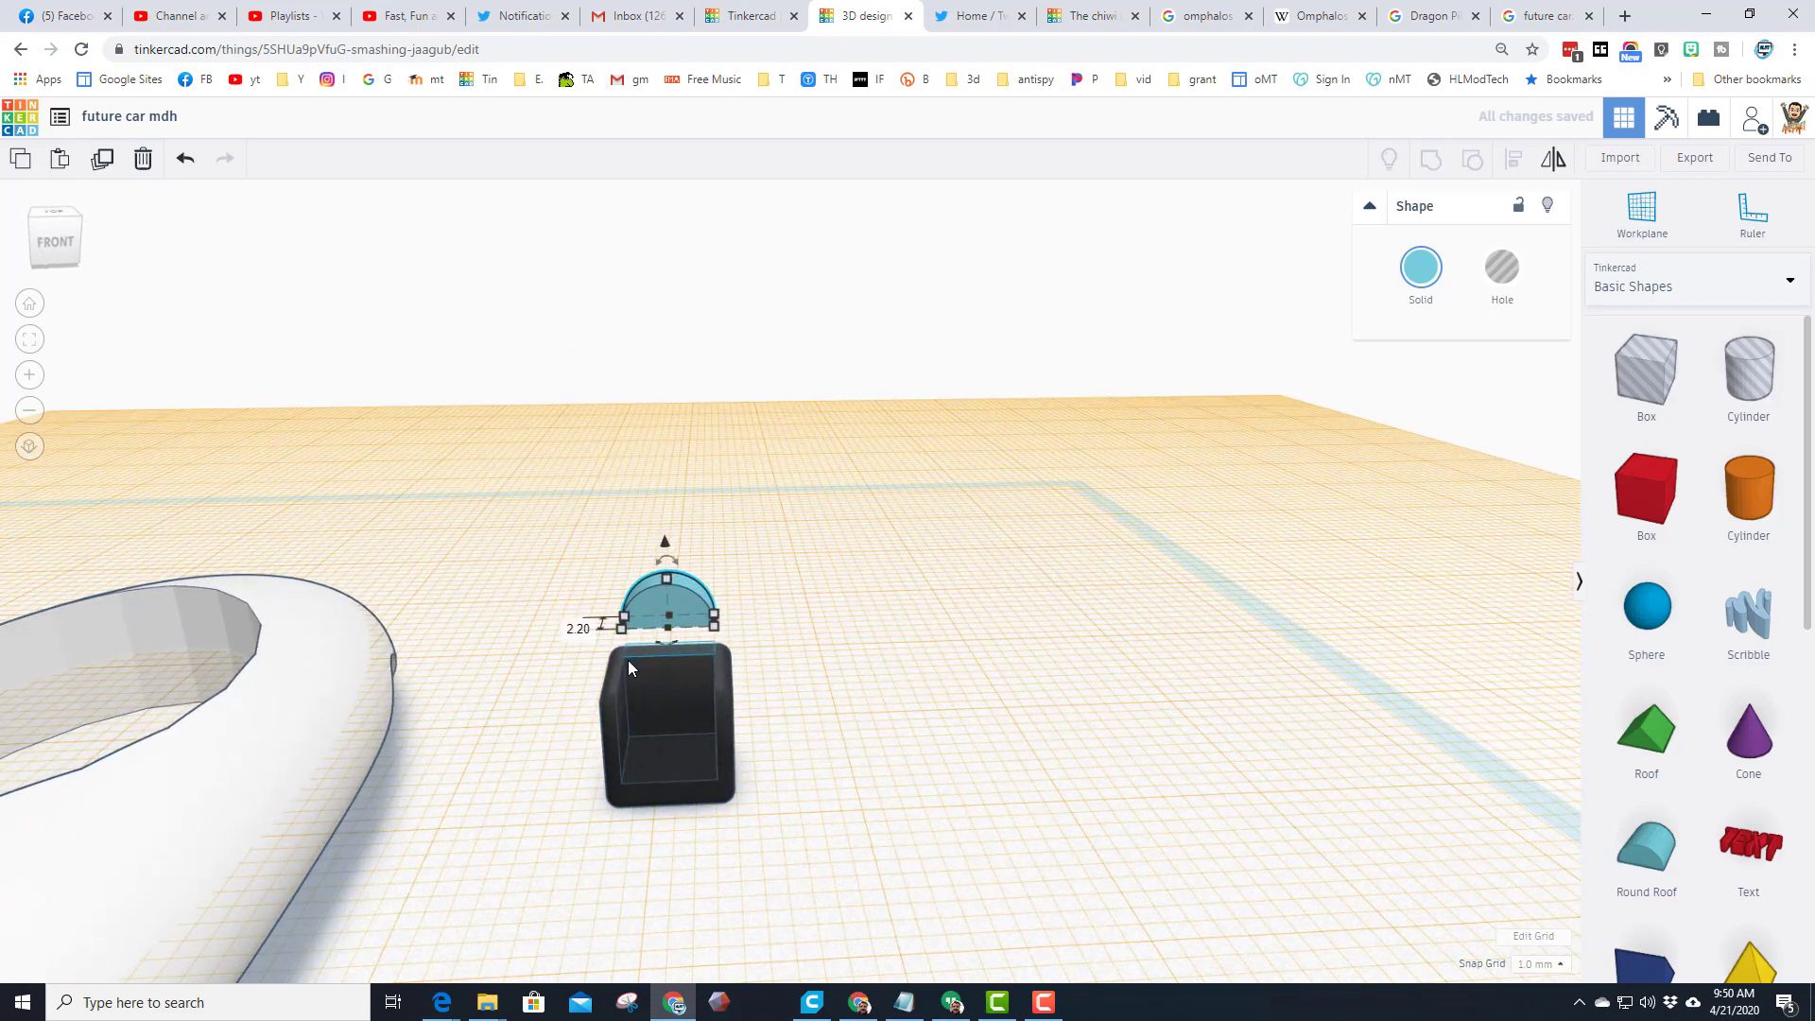
pyautogui.scroll(4, 627, 659)
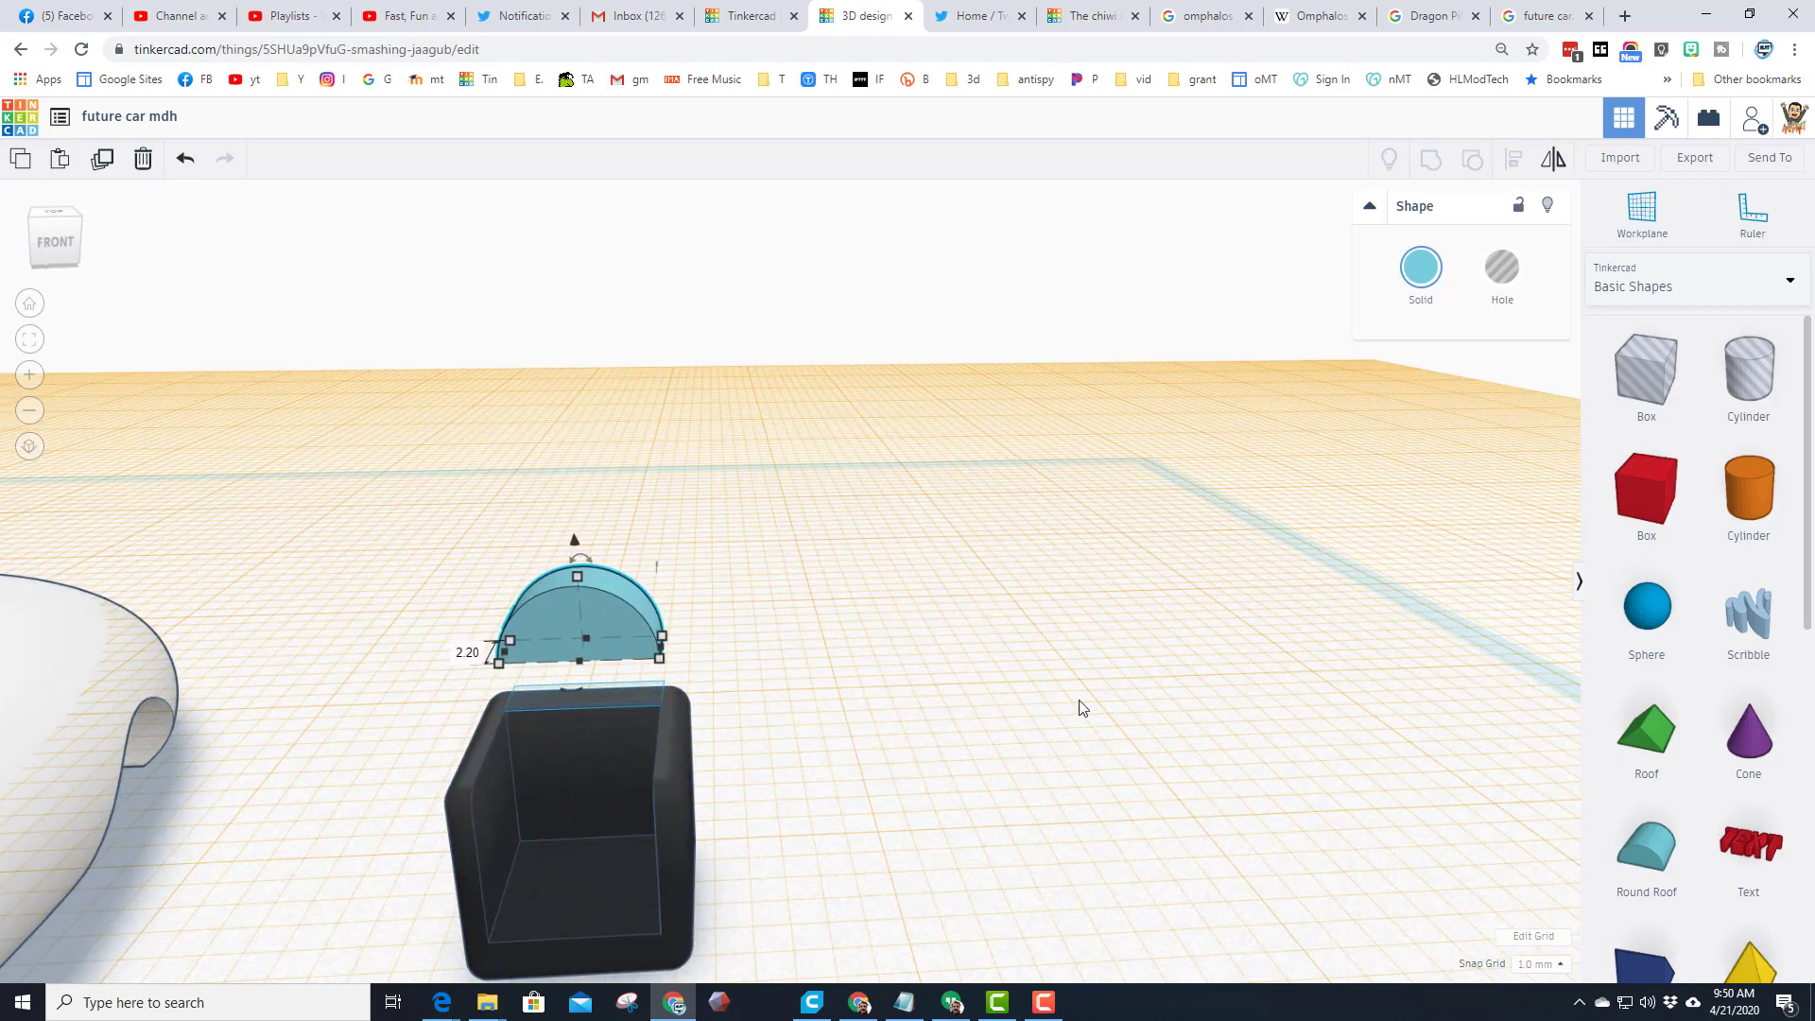
pyautogui.scroll(-4, 1692, 510)
pyautogui.scroll(4, 1692, 510)
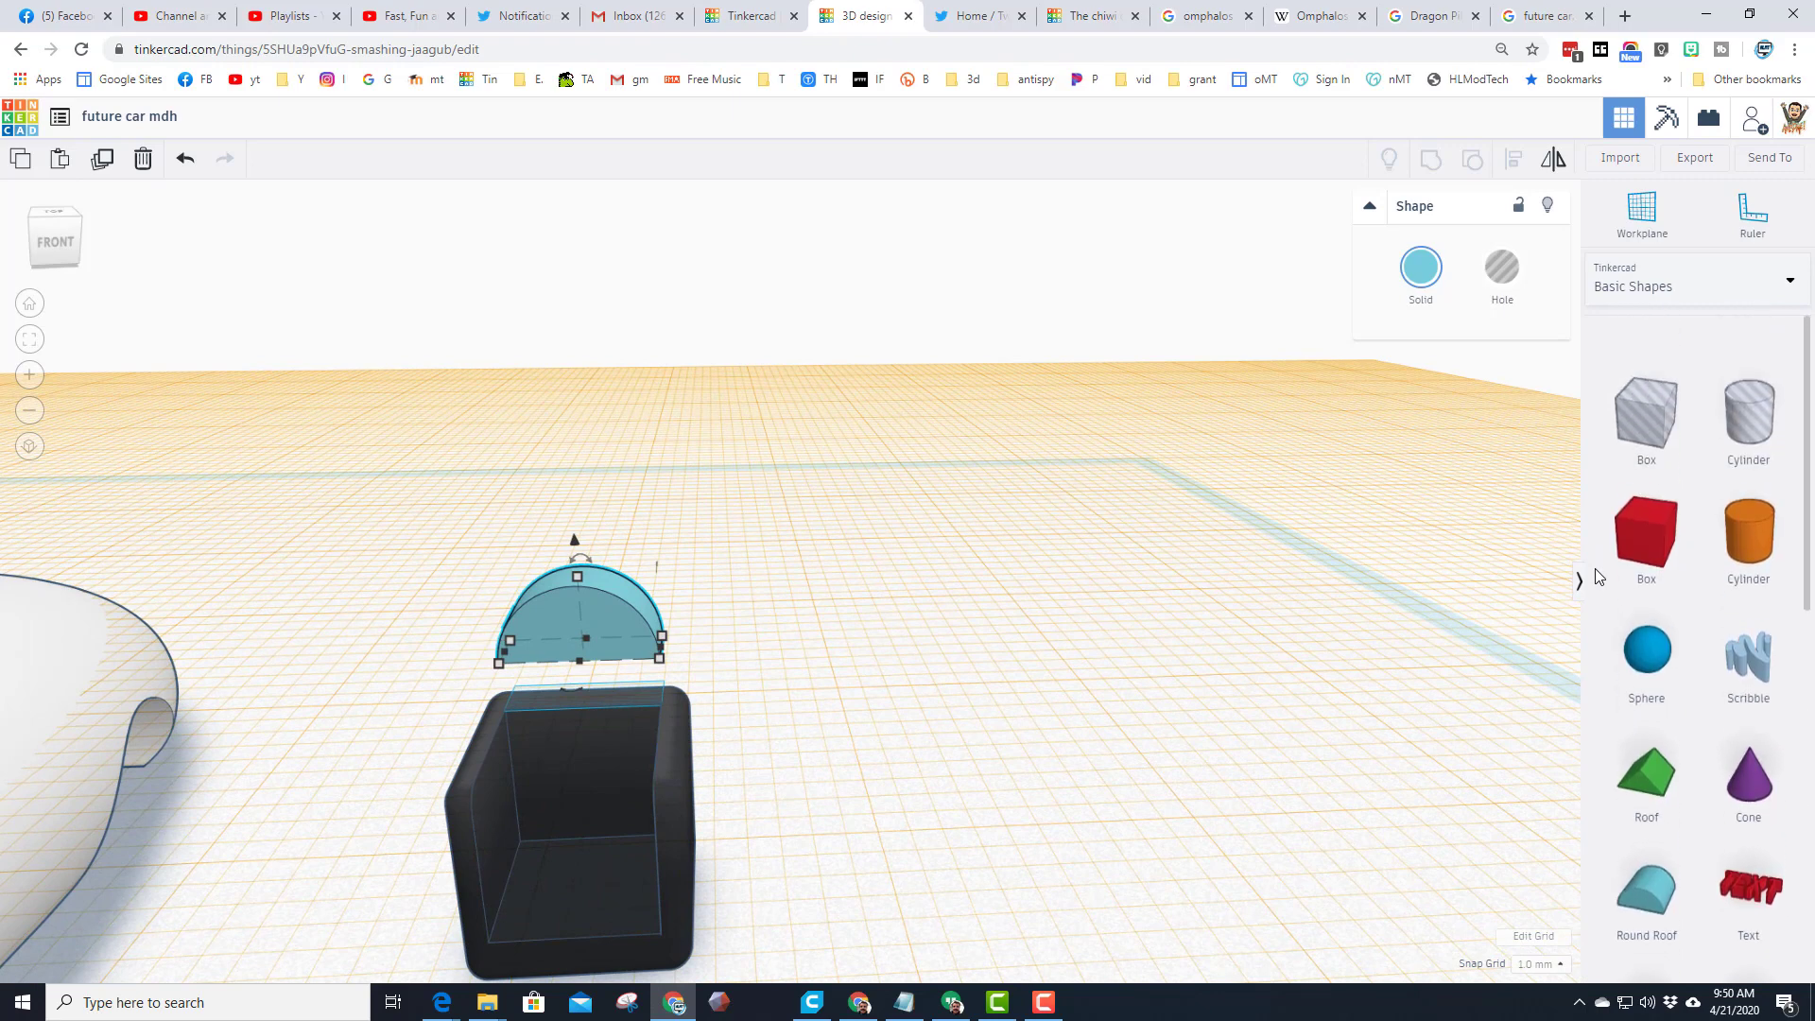
pyautogui.moveTo(1756, 498); pyautogui.dragTo(770, 733)
pyautogui.scroll(-3, 771, 719)
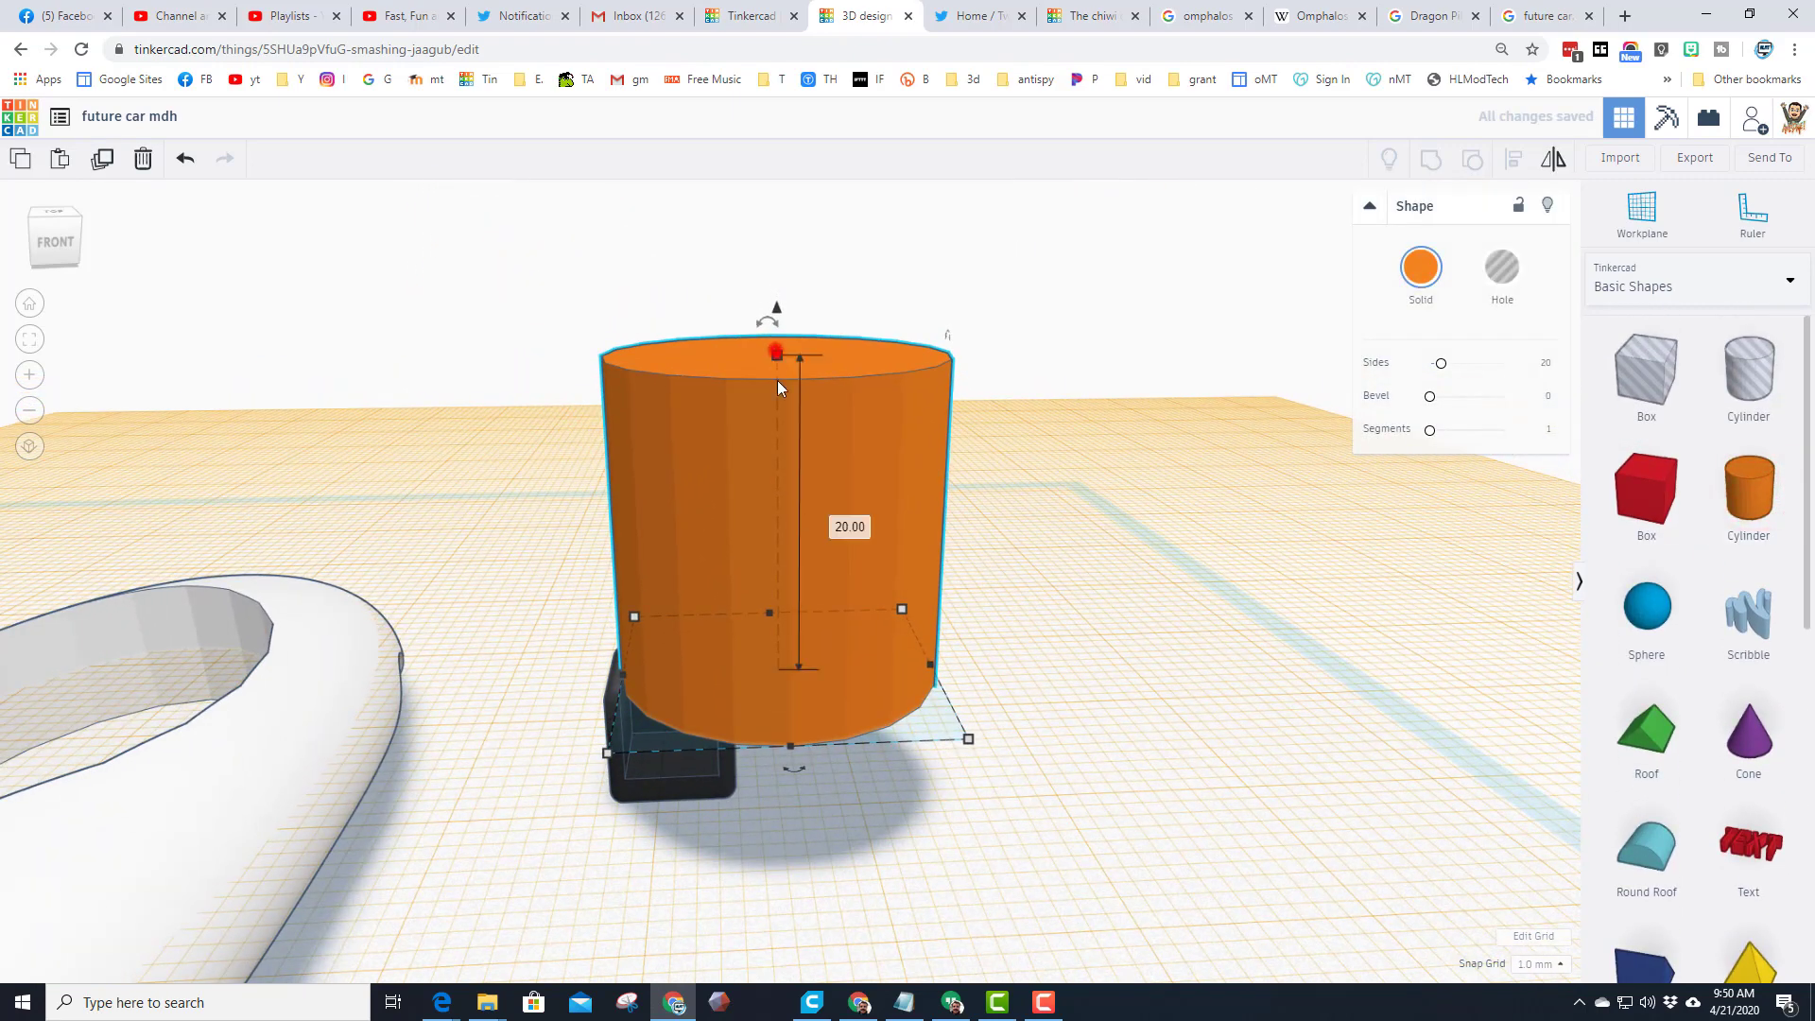
pyautogui.keyDown('shift'); pyautogui.moveTo(777, 380); pyautogui.dragTo(777, 488); pyautogui.keyUp('shift')
pyautogui.click(829, 588)
pyautogui.write('1')
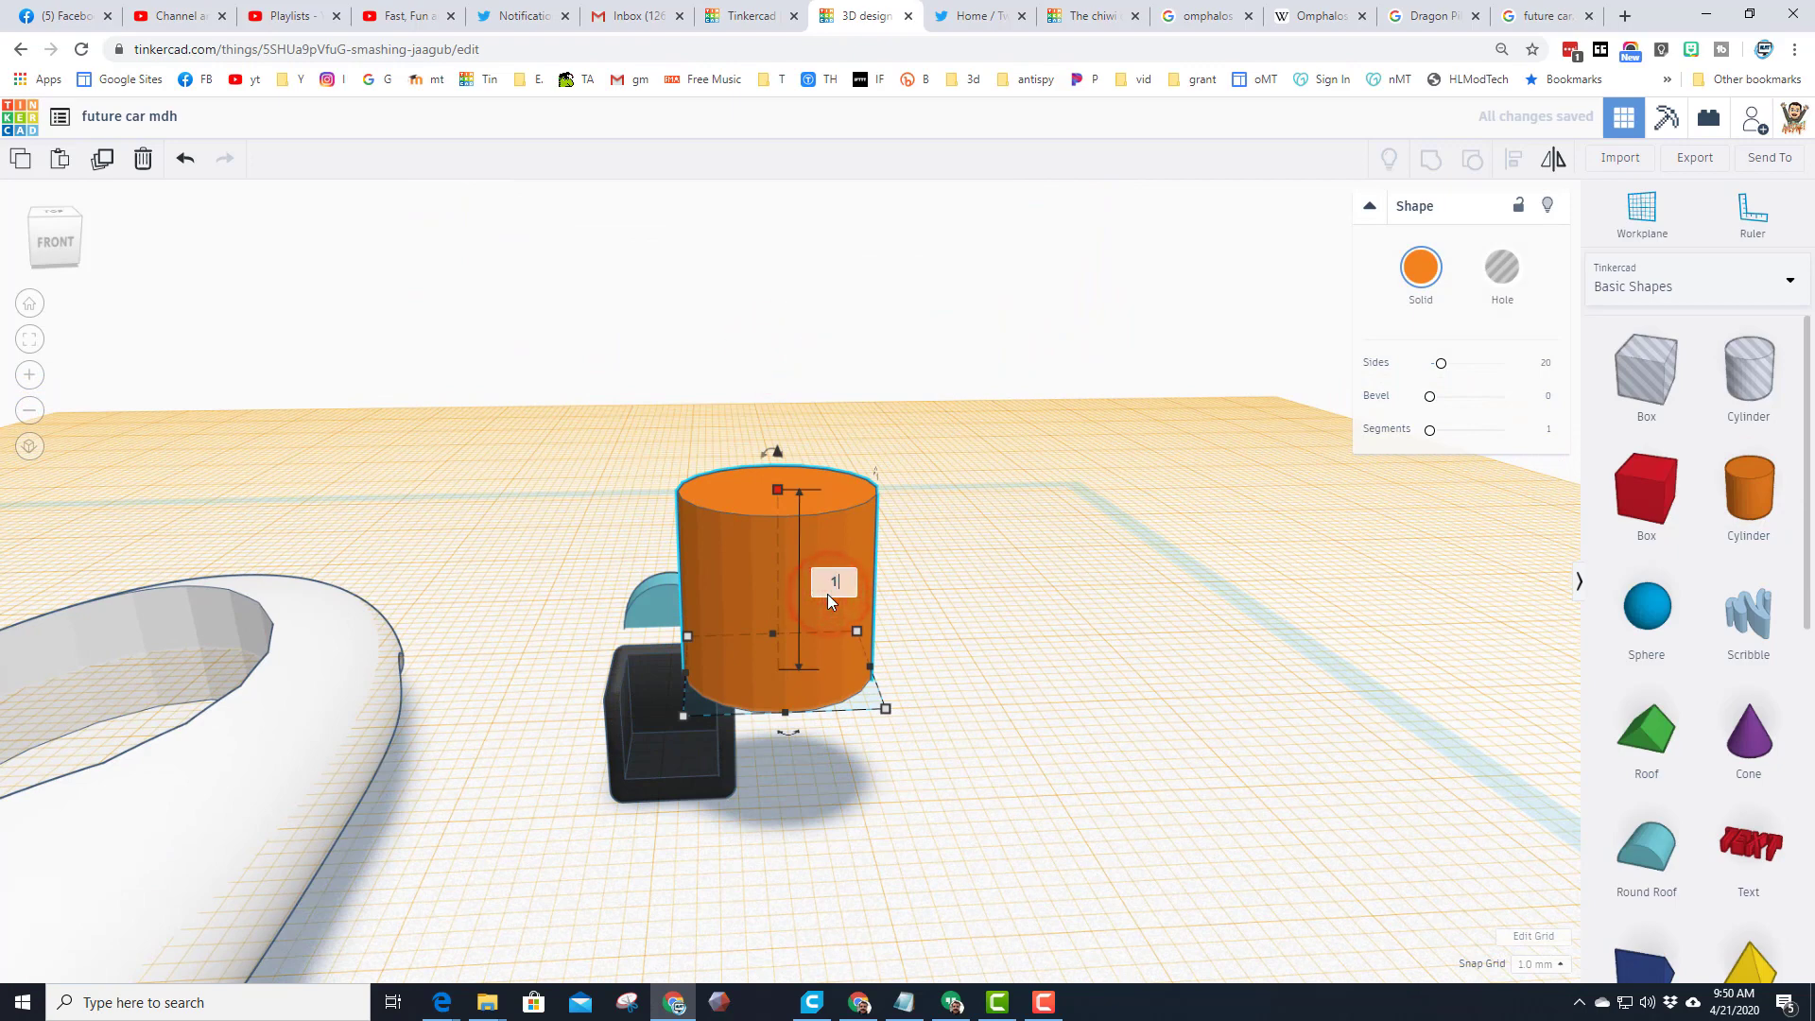
pyautogui.press('Return')
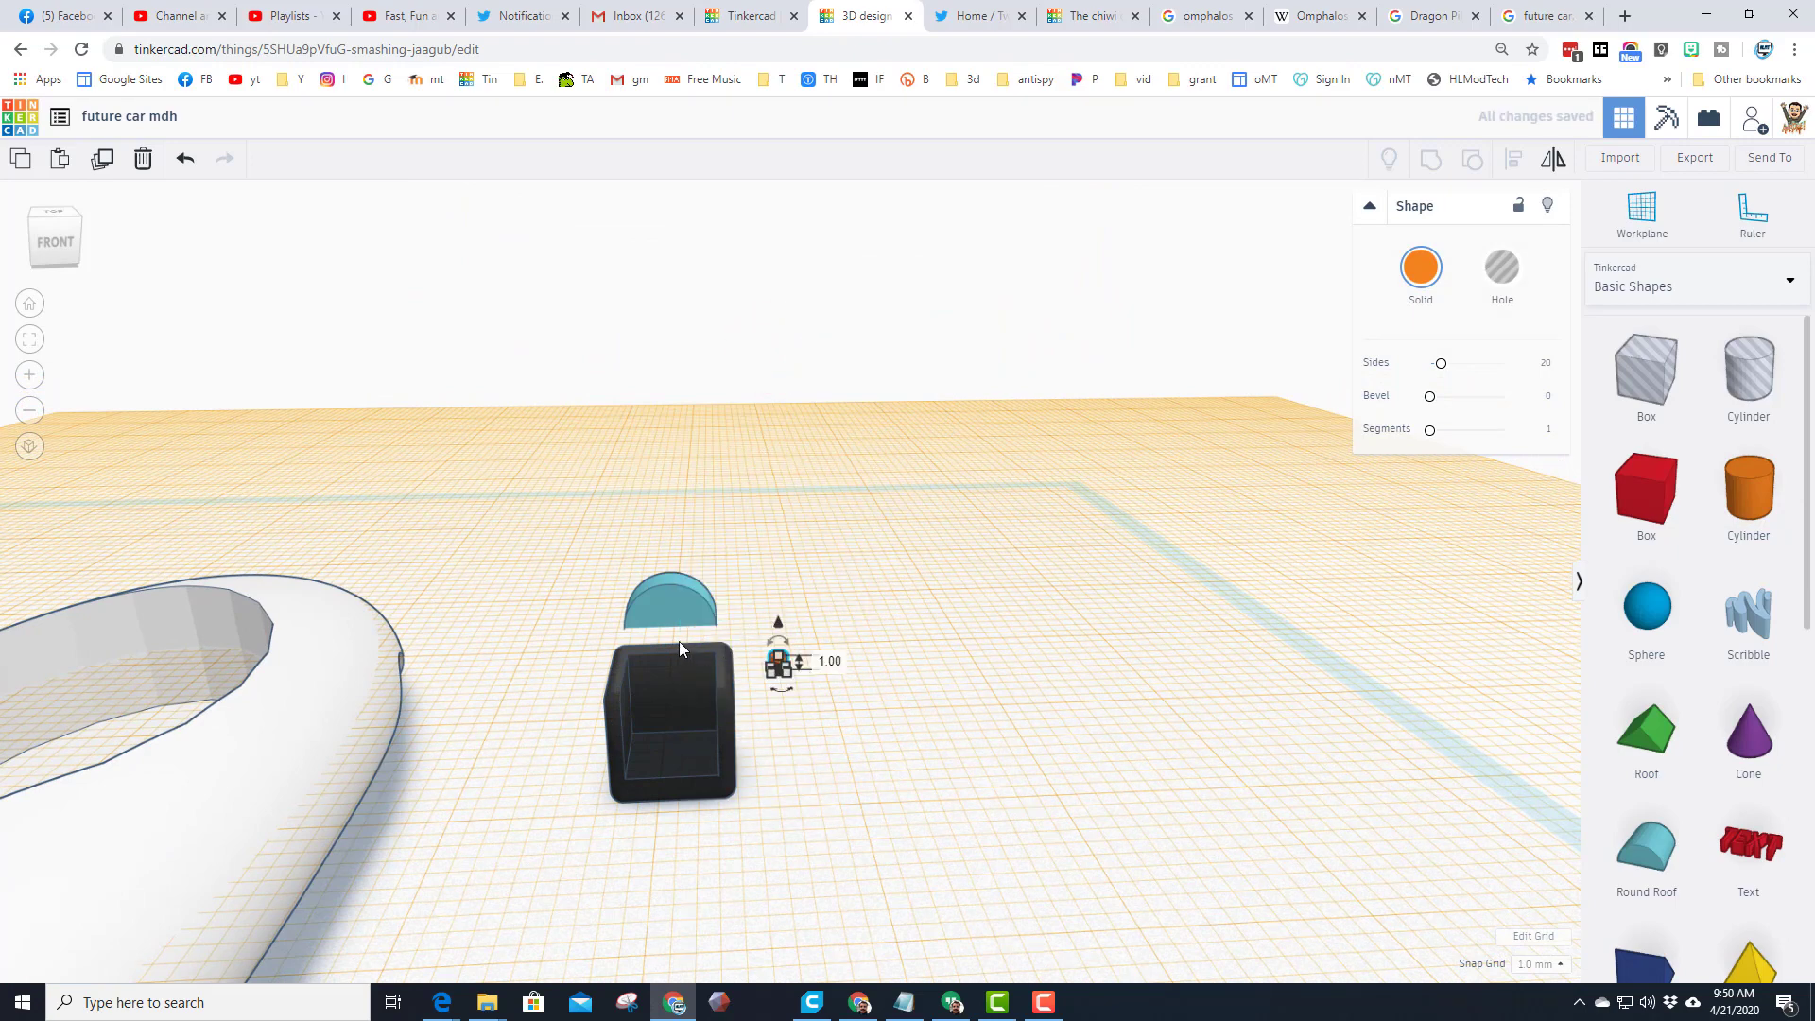
# Step: Move the small cylinder onto the left part of the seat's backrest and recolour it light grey
pyautogui.press('Left')
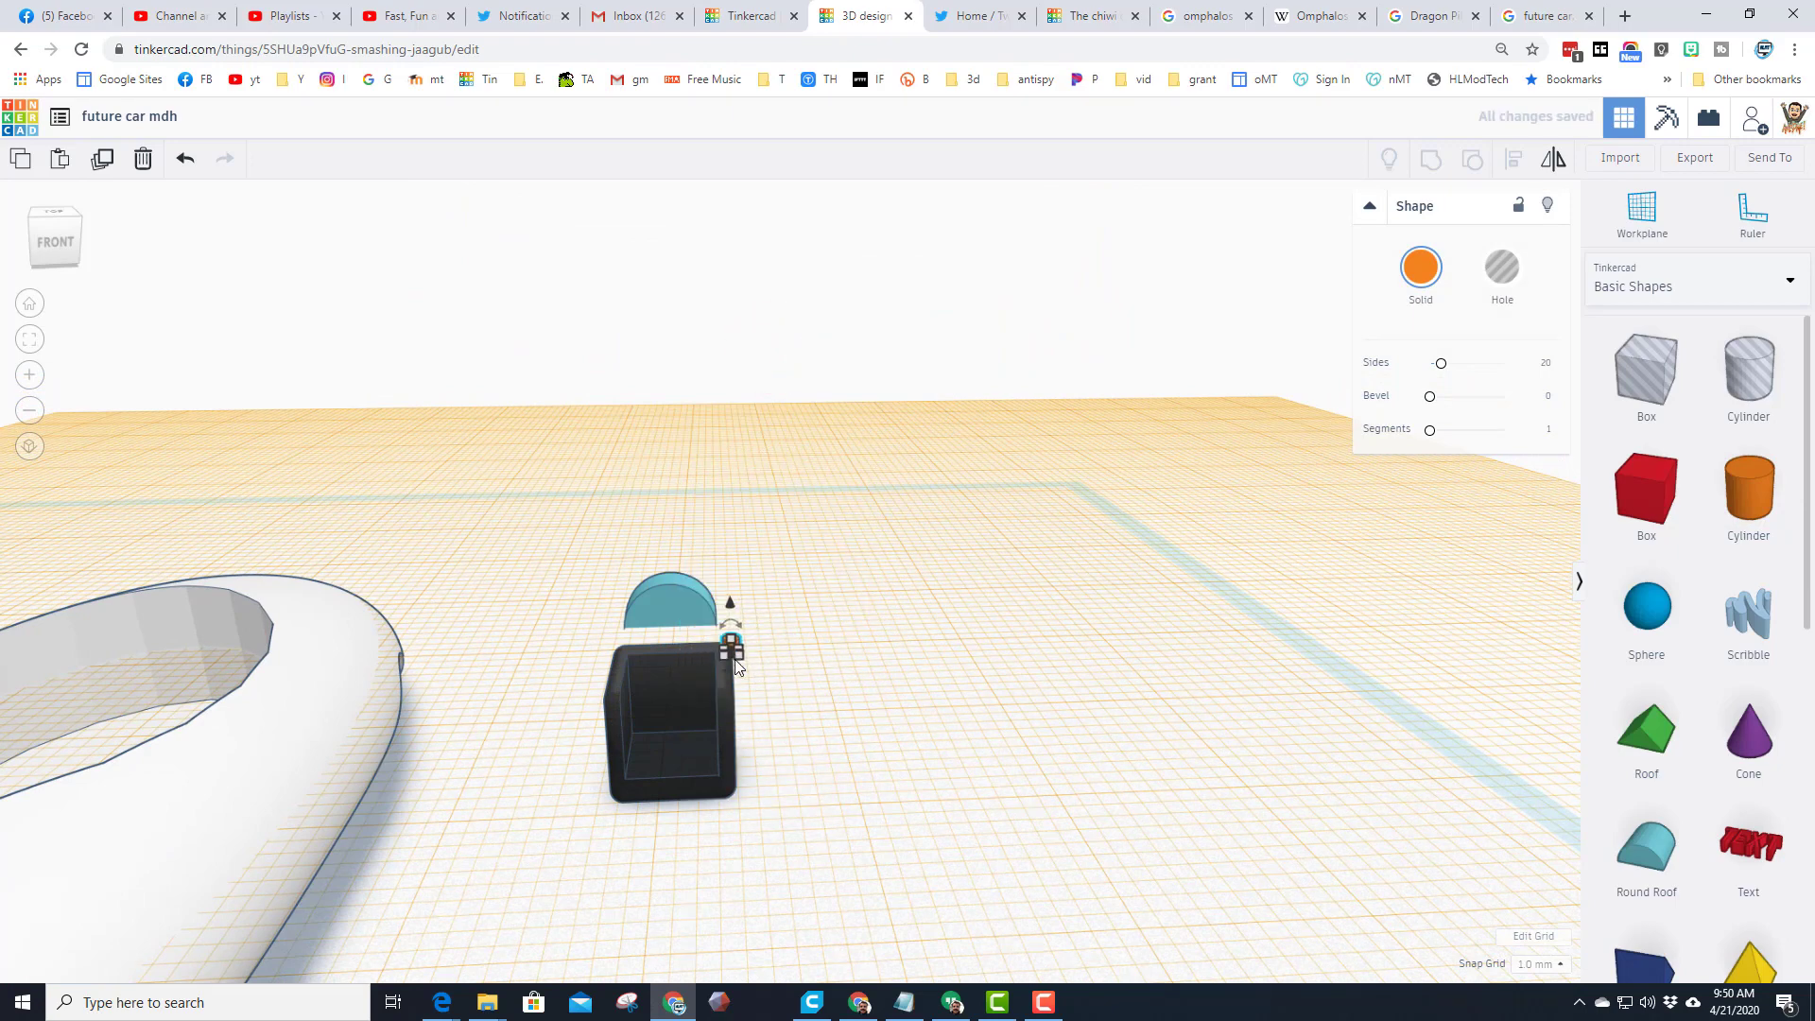
pyautogui.press('Left')
pyautogui.press('Left')
pyautogui.press('Left')
pyautogui.press('Left')
pyautogui.press('Left')
pyautogui.press('Left')
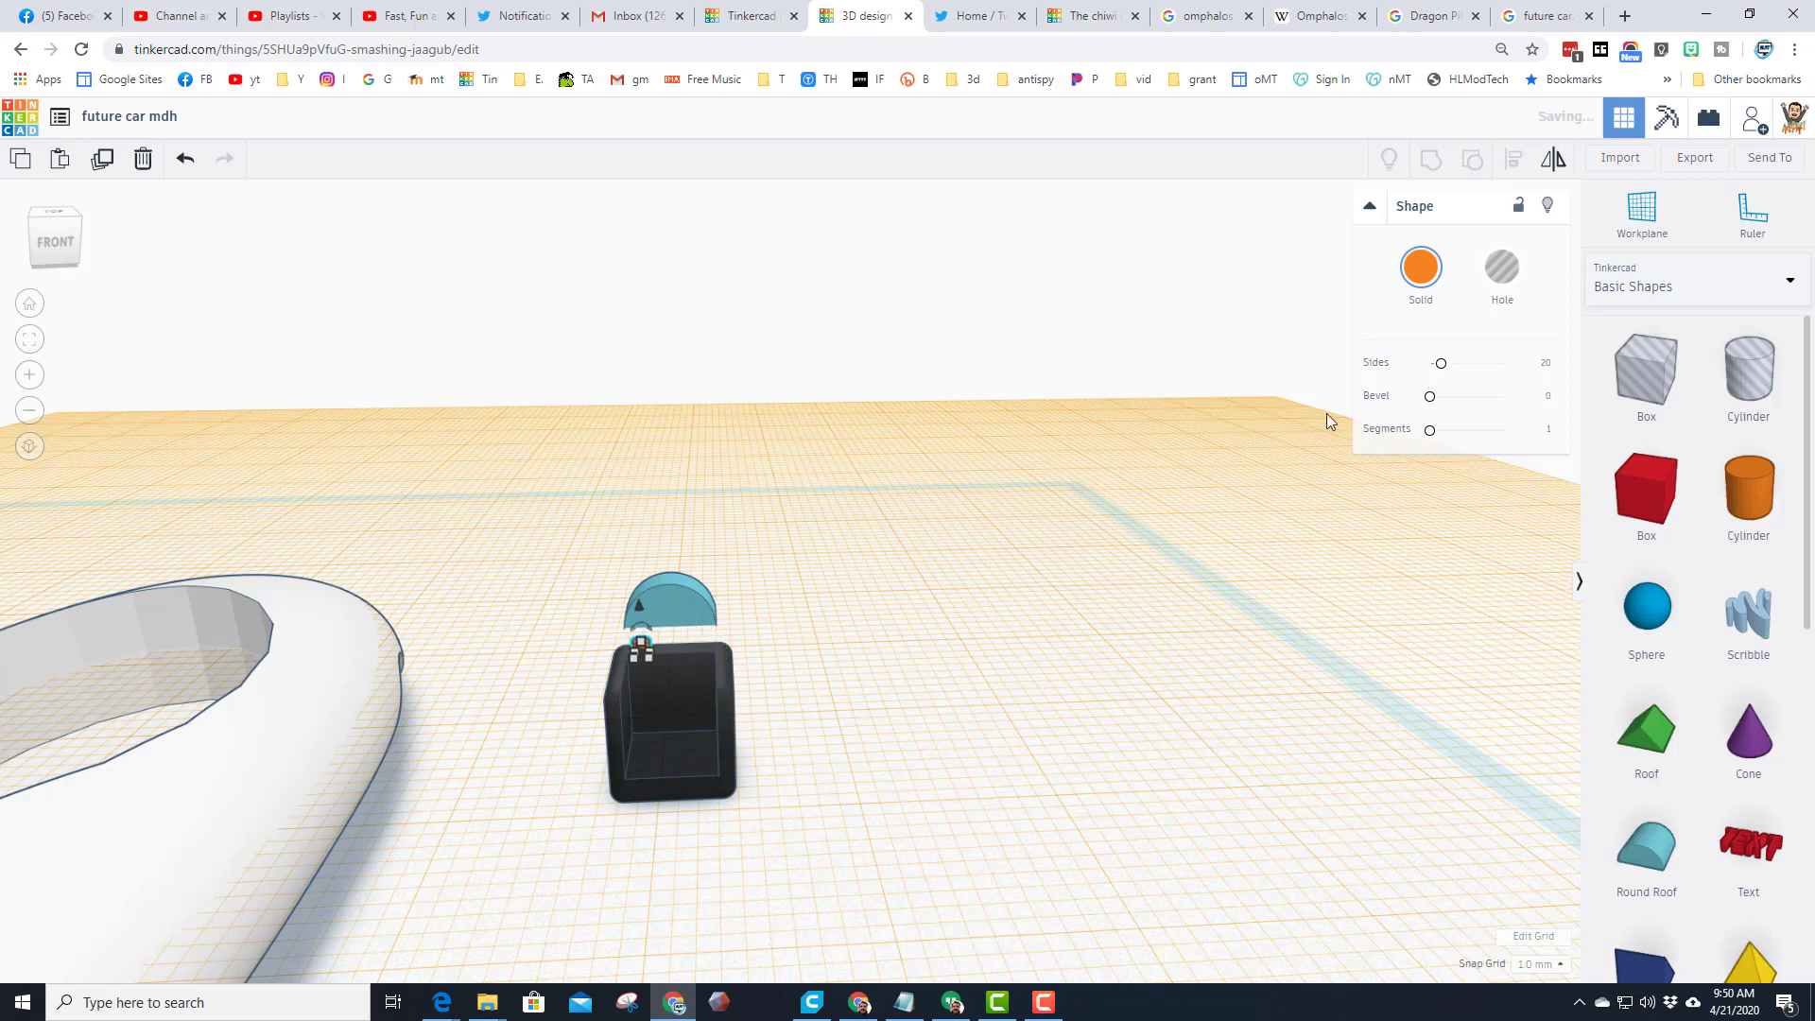
pyautogui.click(1430, 274)
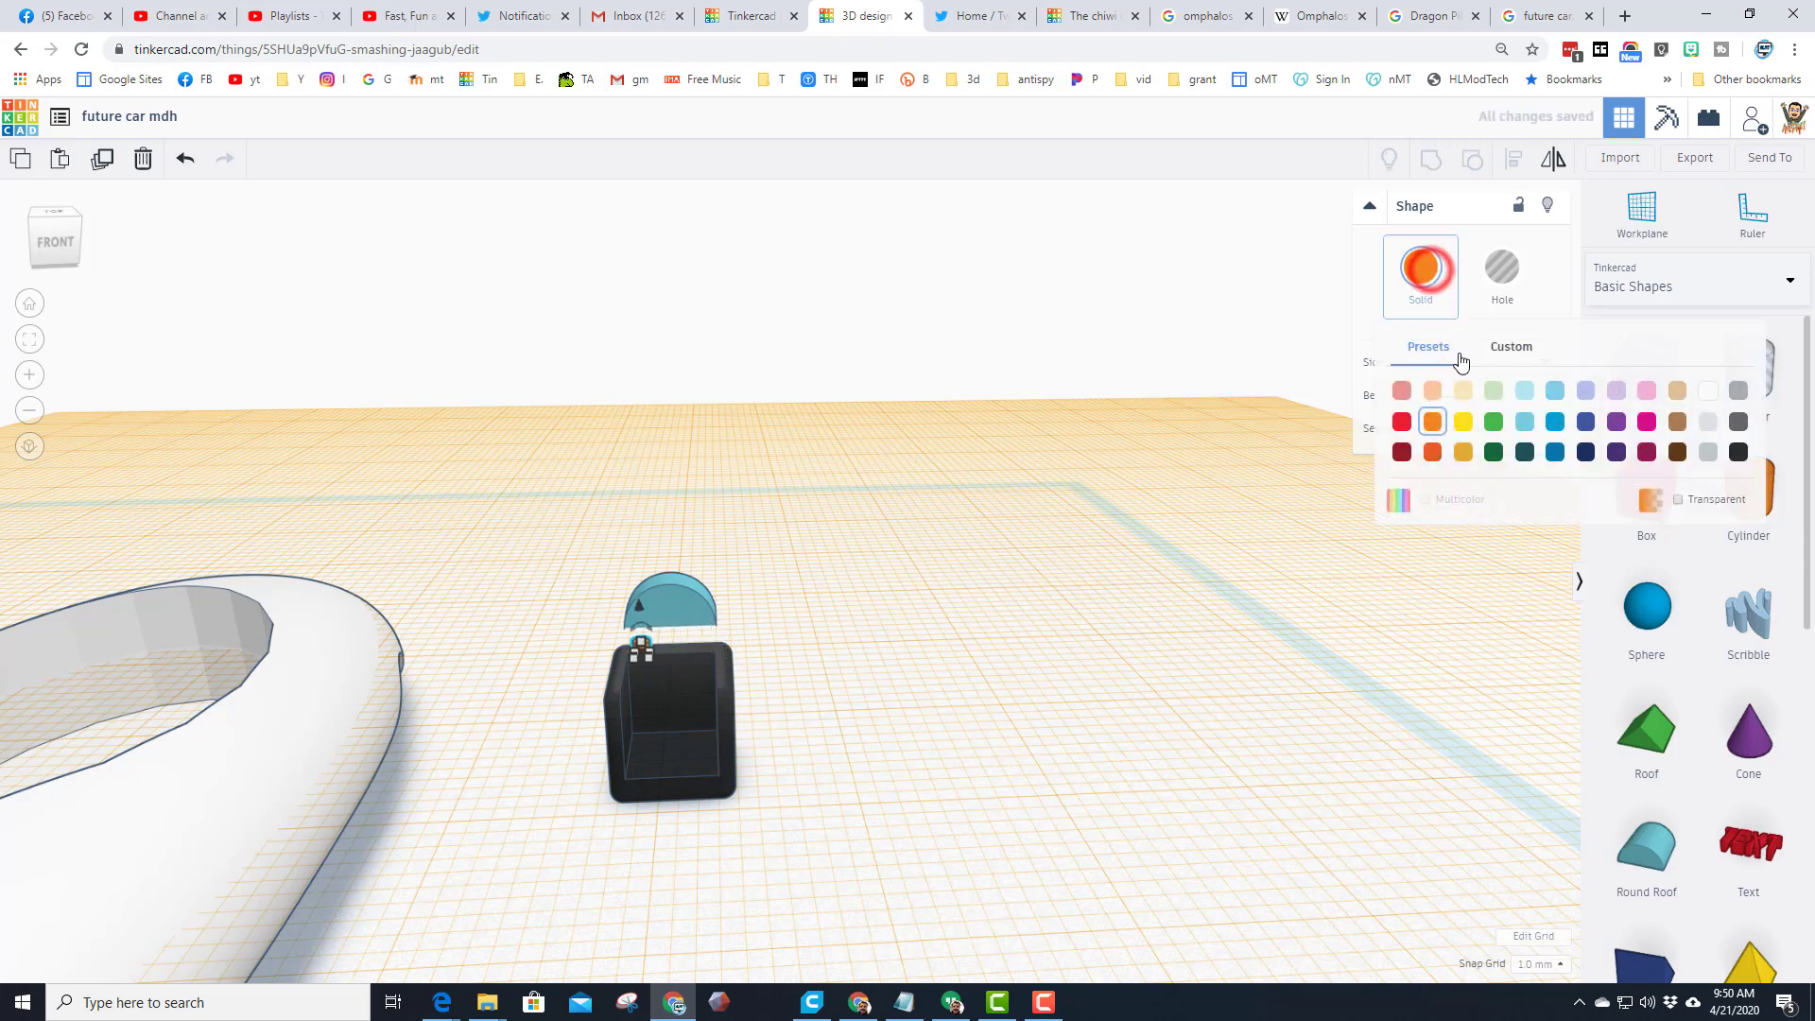
pyautogui.click(1708, 454)
# Step: Stretch the grey cylinder to a height of 3 mm and shift it backward under the round roof
pyautogui.click(29, 339)
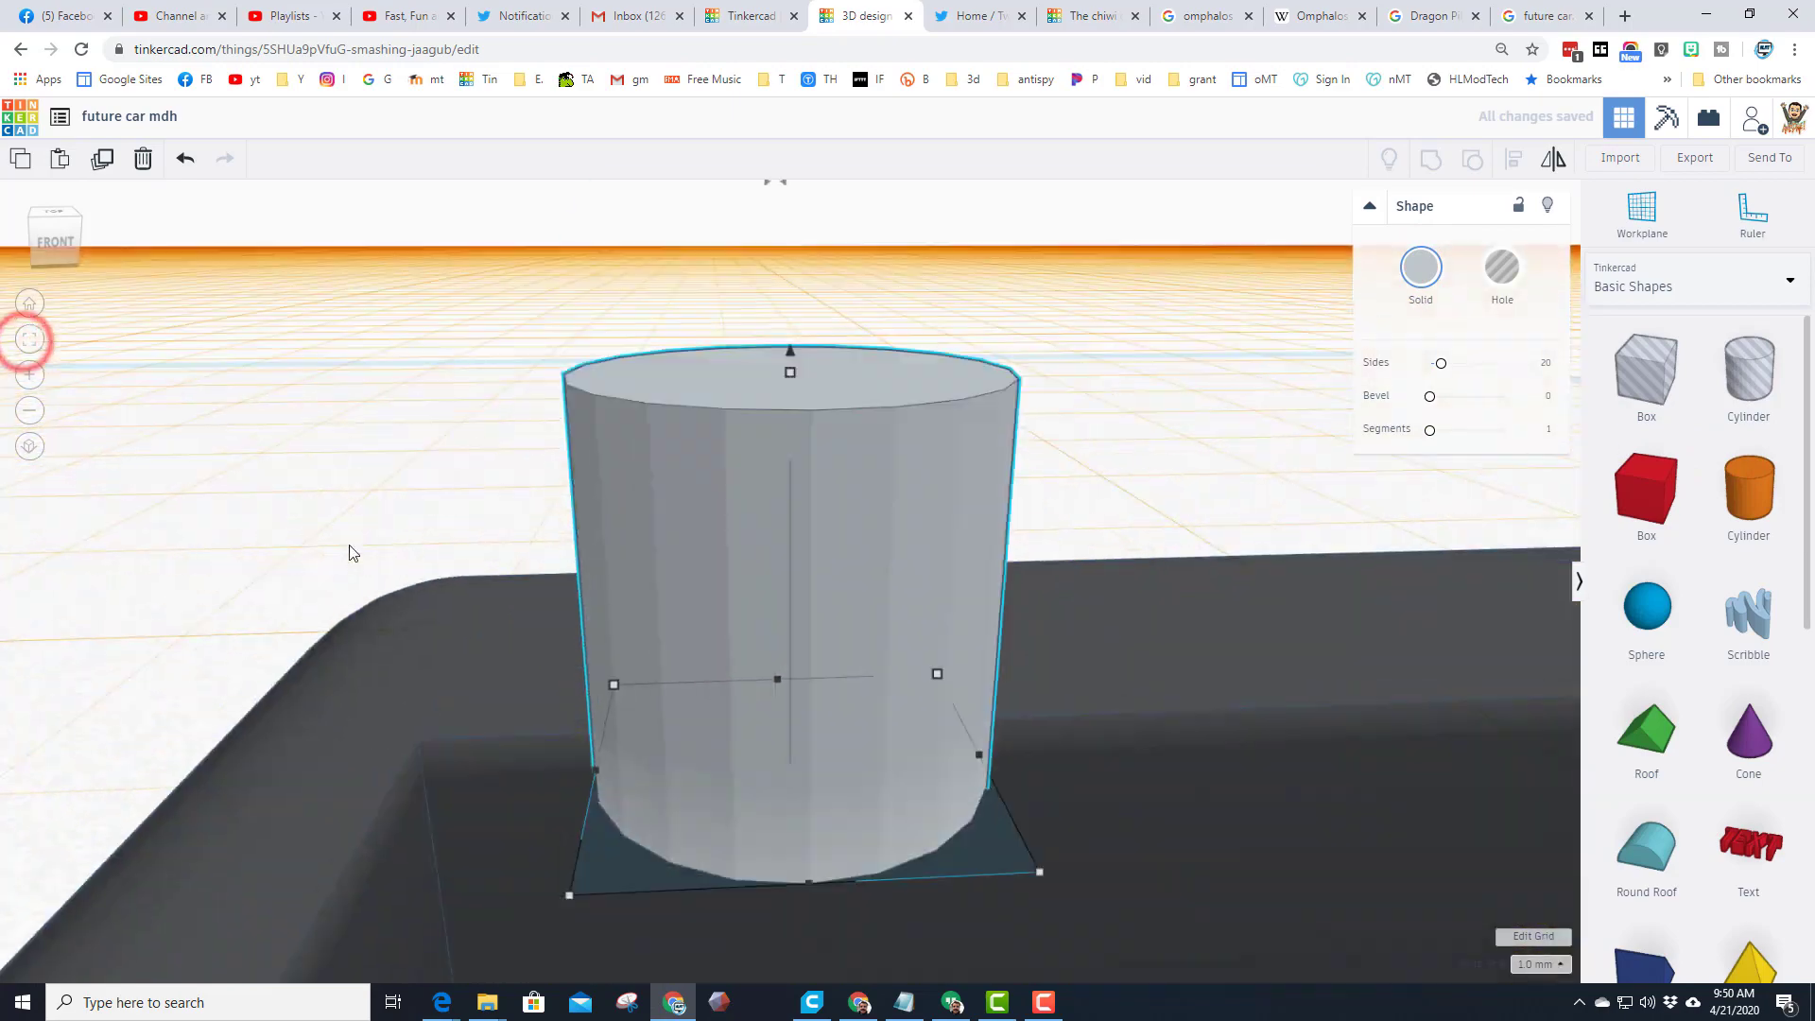
pyautogui.scroll(-5, 729, 436)
pyautogui.moveTo(558, 518); pyautogui.dragTo(817, 558, button='right')
pyautogui.moveTo(792, 550); pyautogui.dragTo(775, 422)
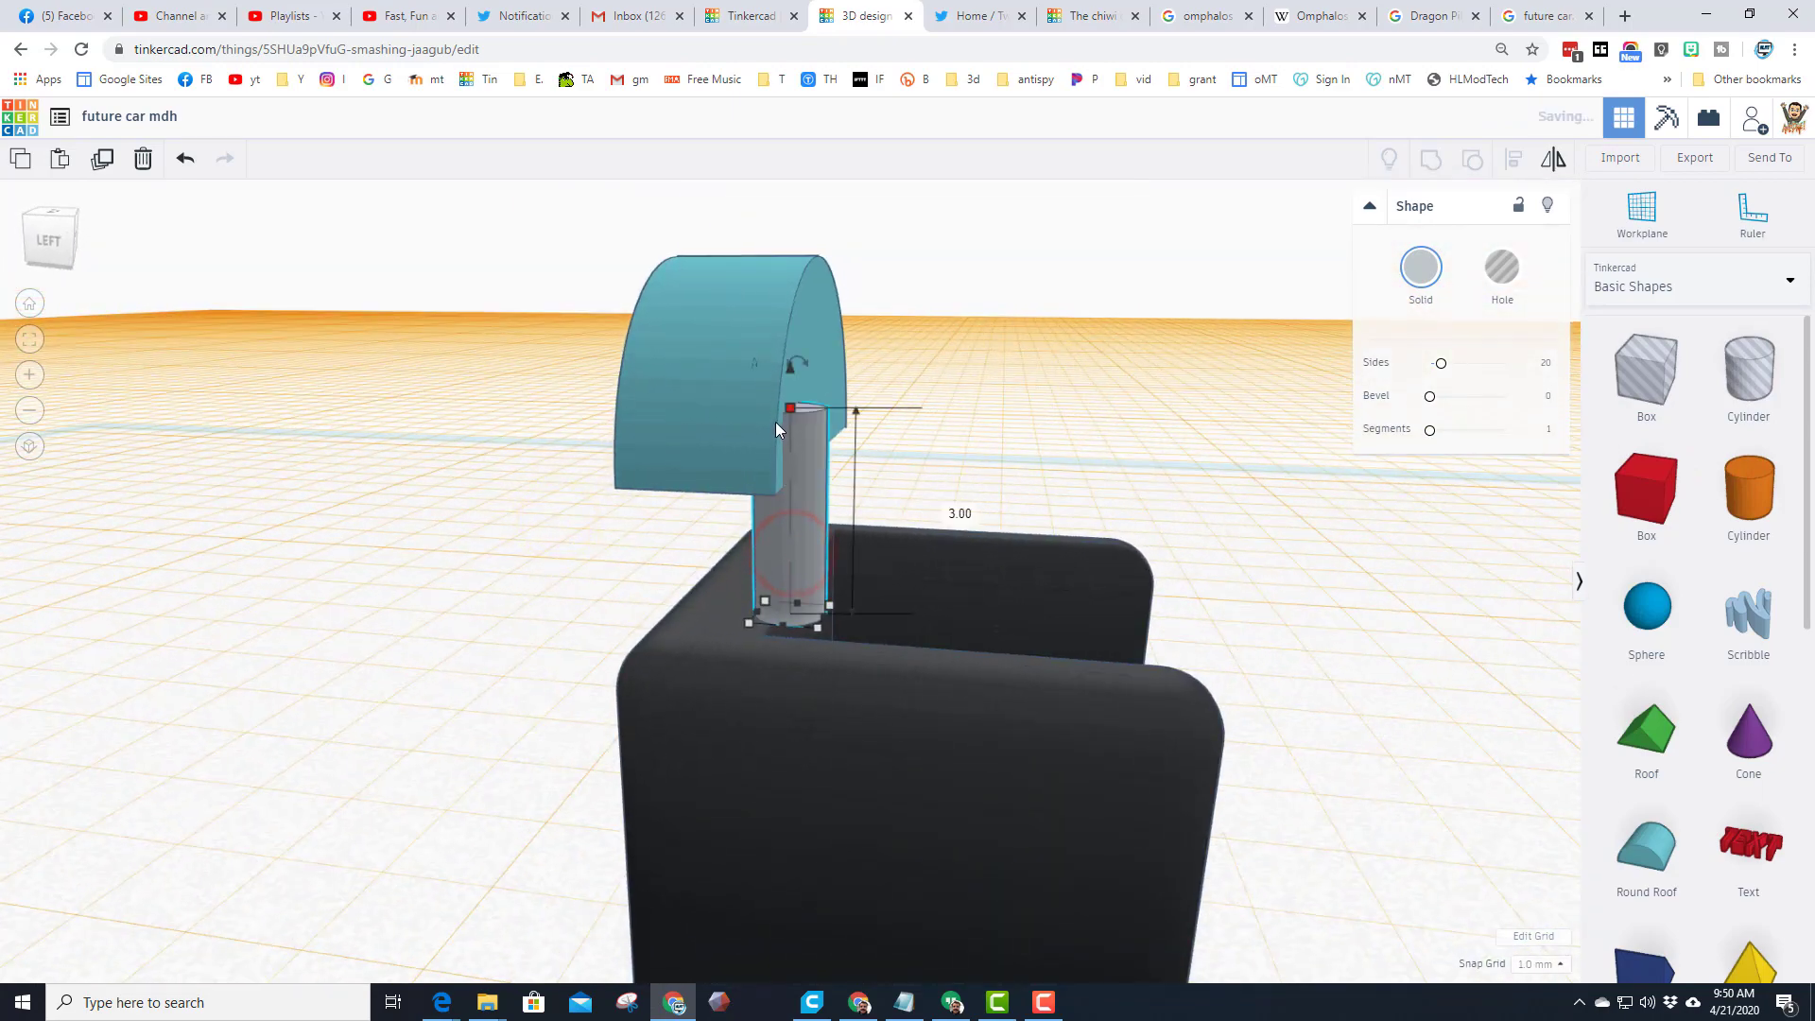
pyautogui.press('Left')
pyautogui.press('Right')
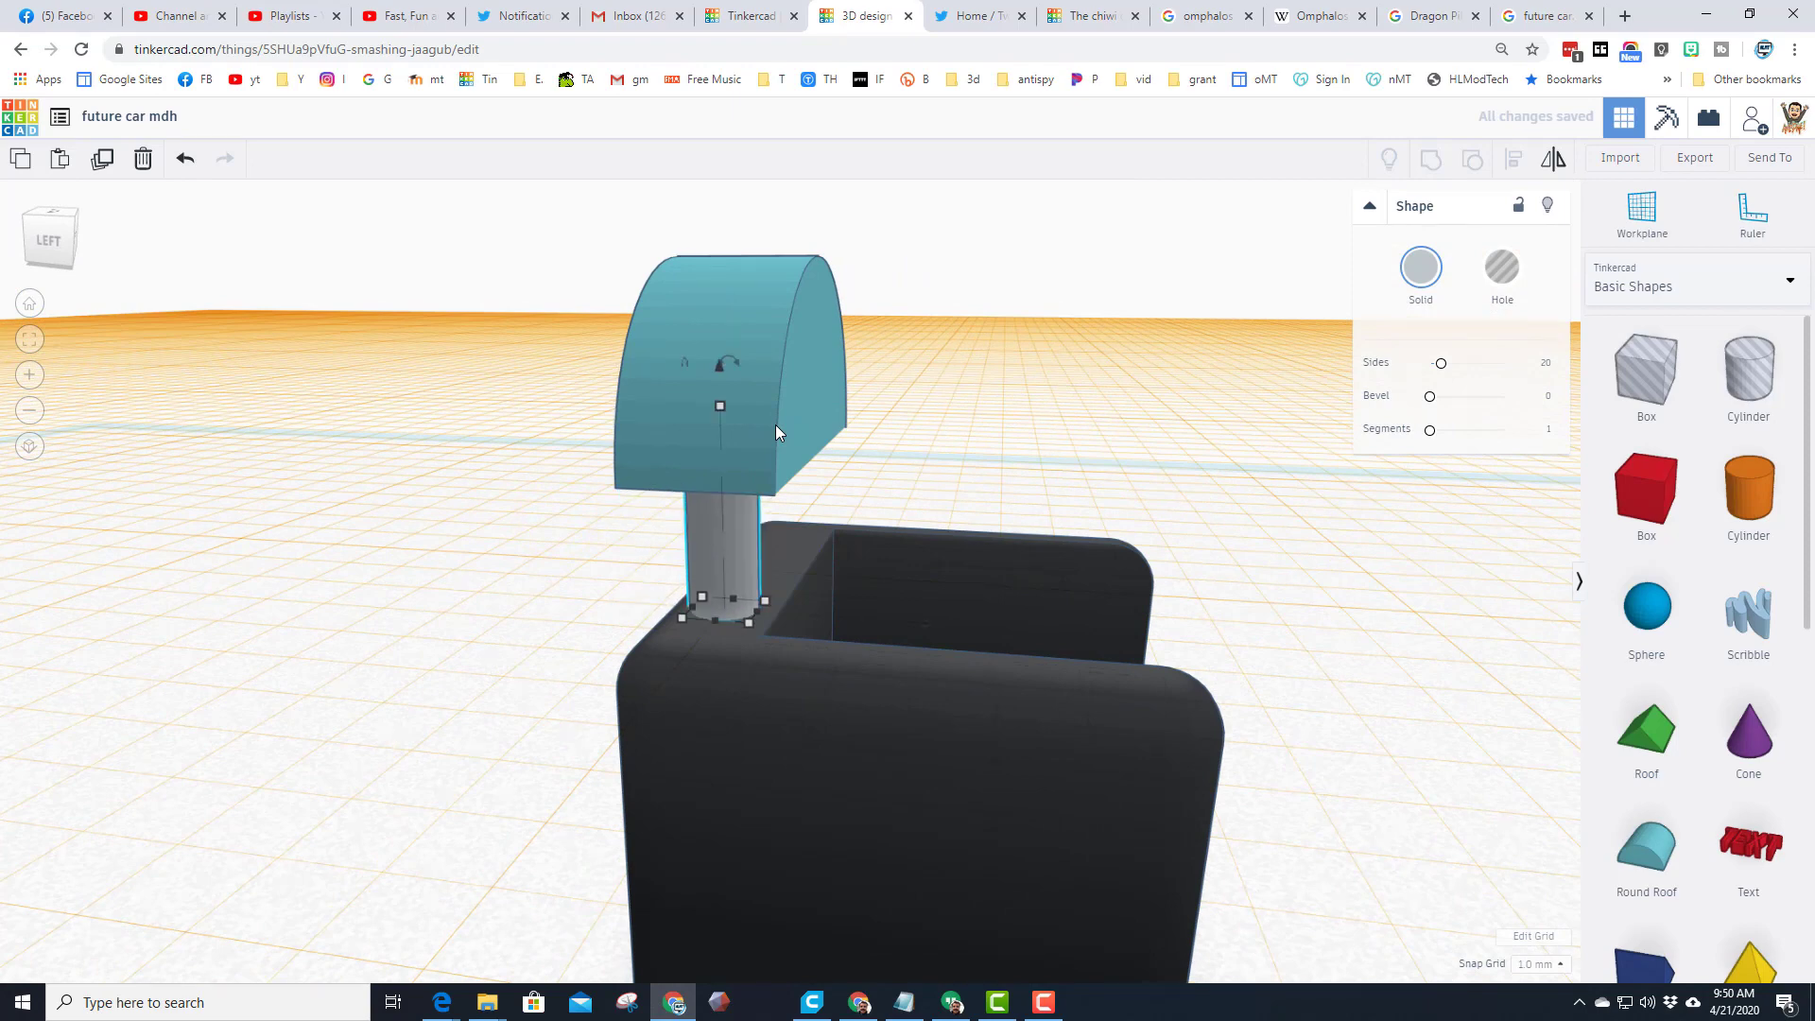
# Step: Duplicate the grey post and move the copy under the right side of the round roof
pyautogui.moveTo(1011, 387); pyautogui.dragTo(473, 380, button='right')
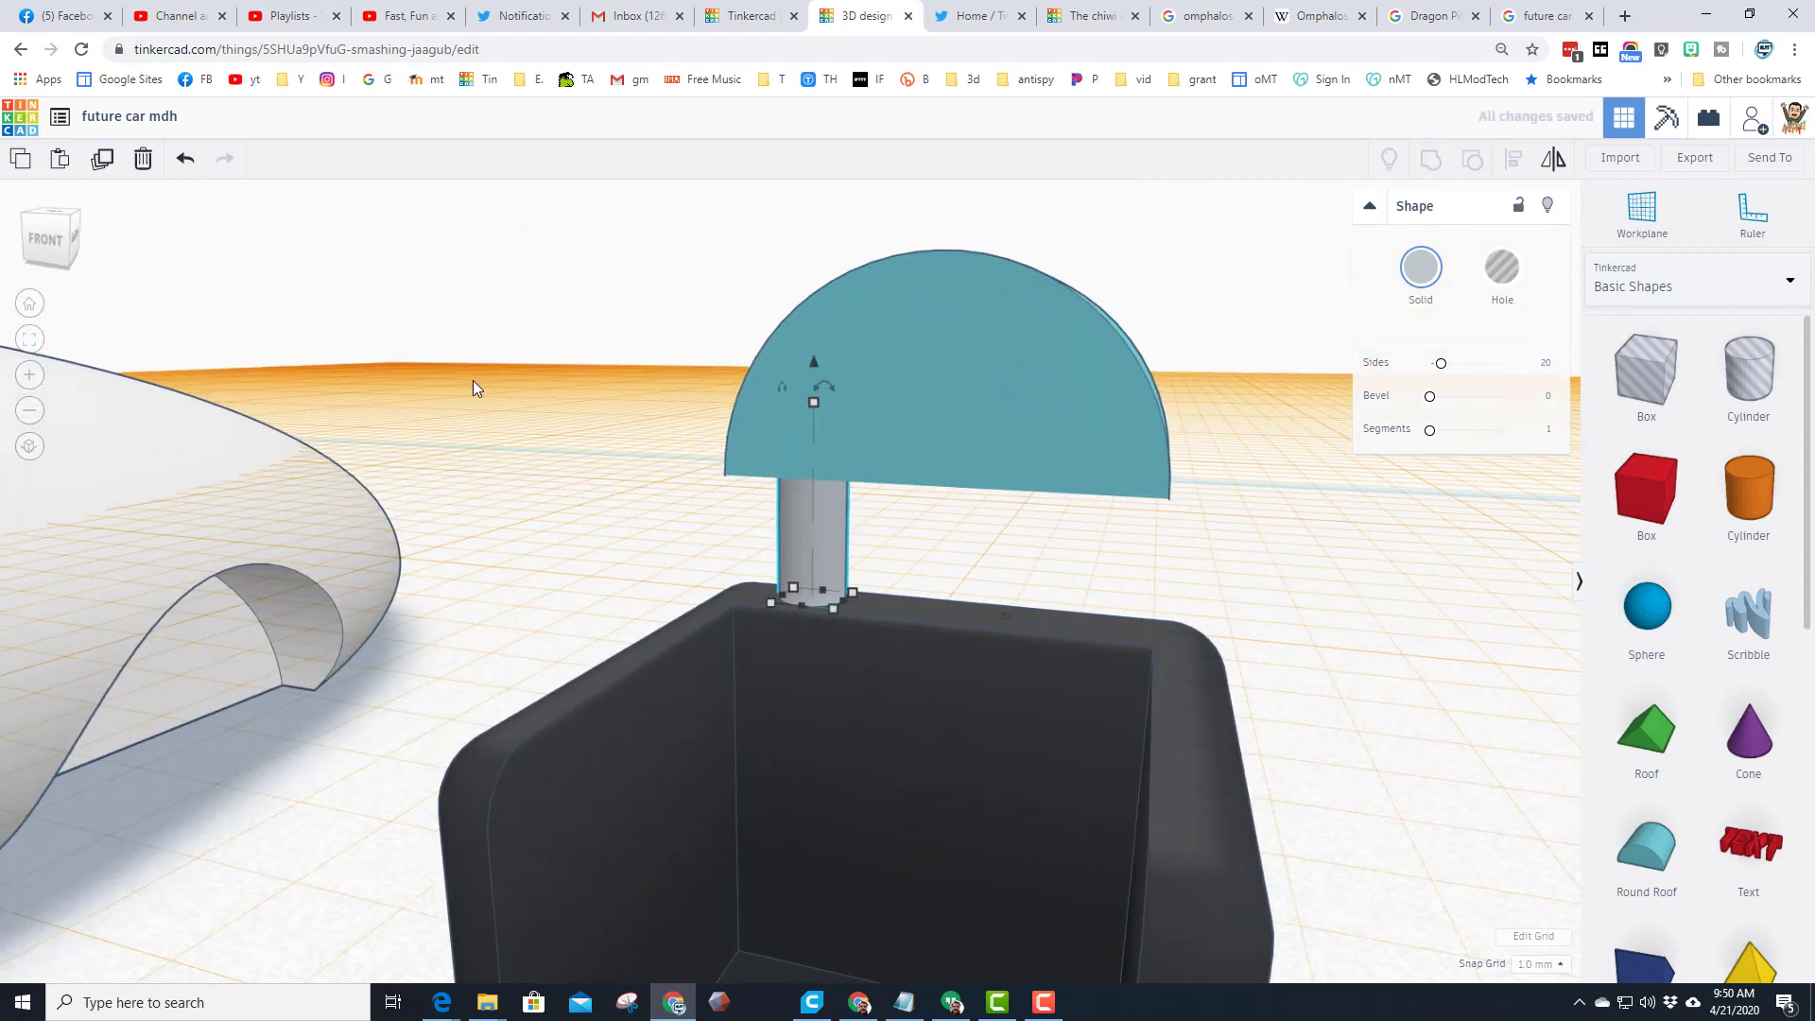
pyautogui.hotkey('ctrl', 'd')
pyautogui.press('Right')
pyautogui.press('Right')
pyautogui.press('Right')
pyautogui.press('Right')
pyautogui.press('Right')
pyautogui.press('Right')
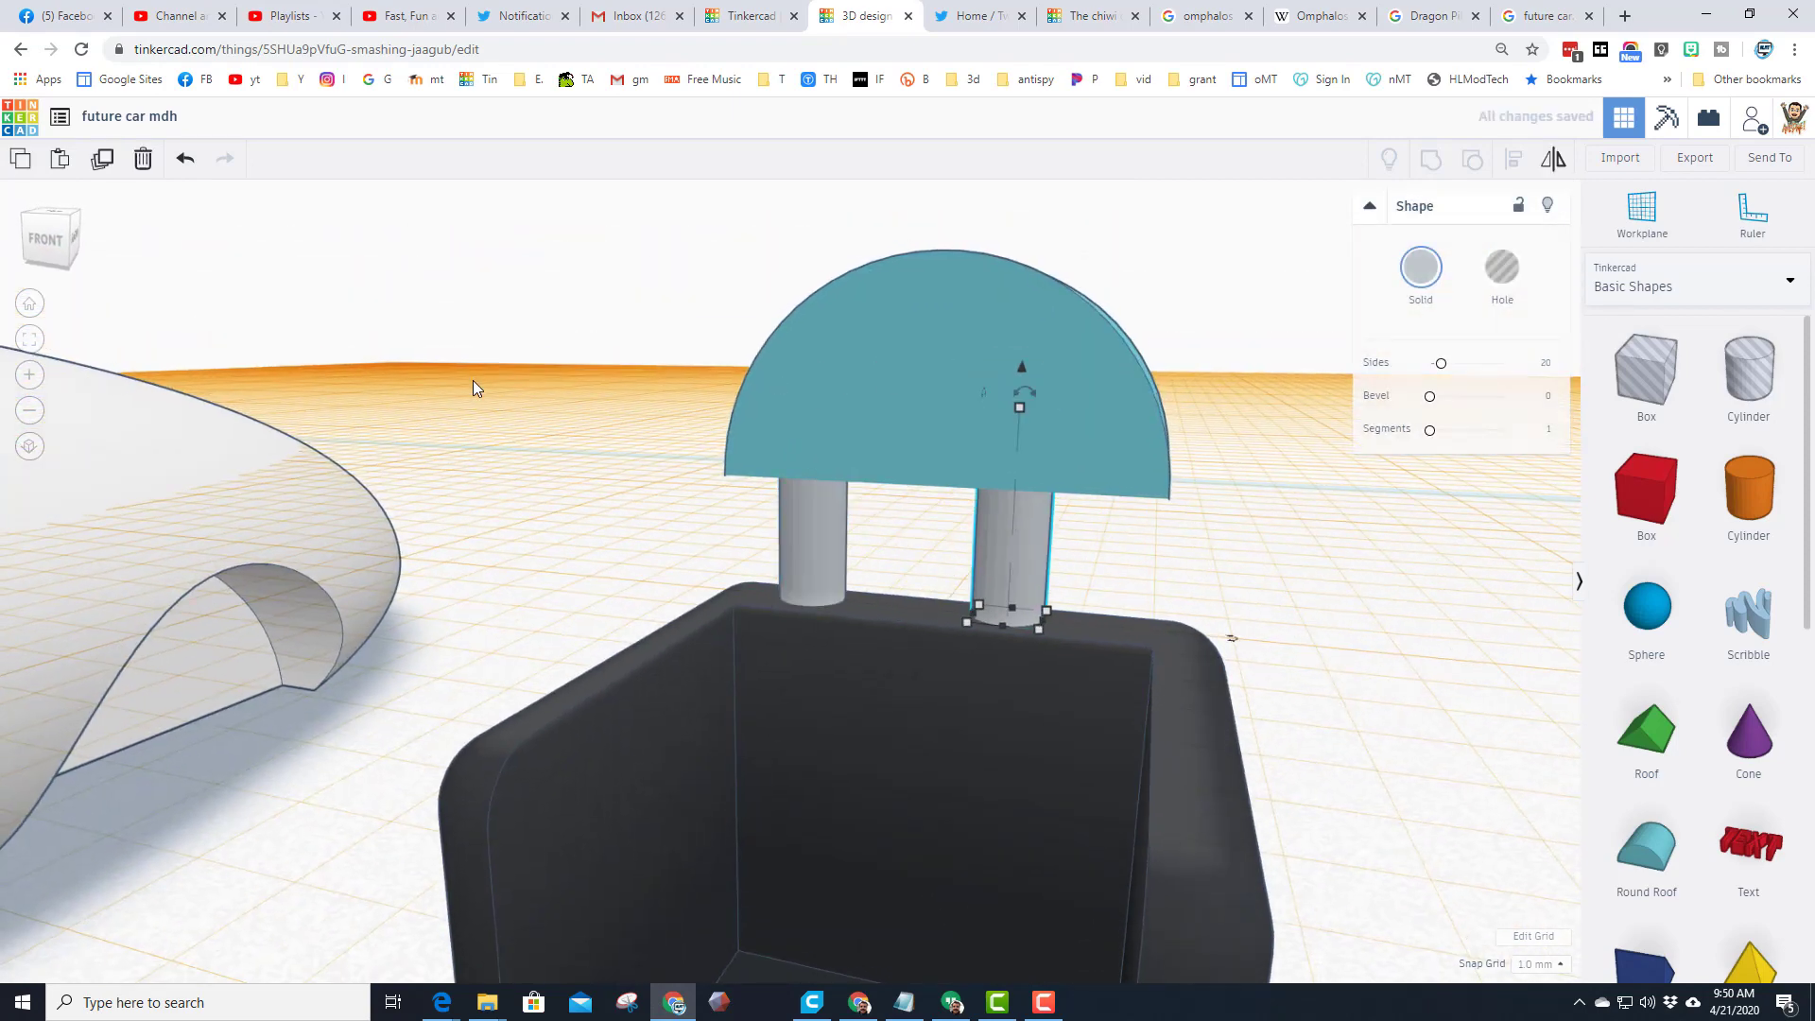
# Step: Recolour the round roof headrest red and reset the workplane to the base grid
pyautogui.click(896, 397)
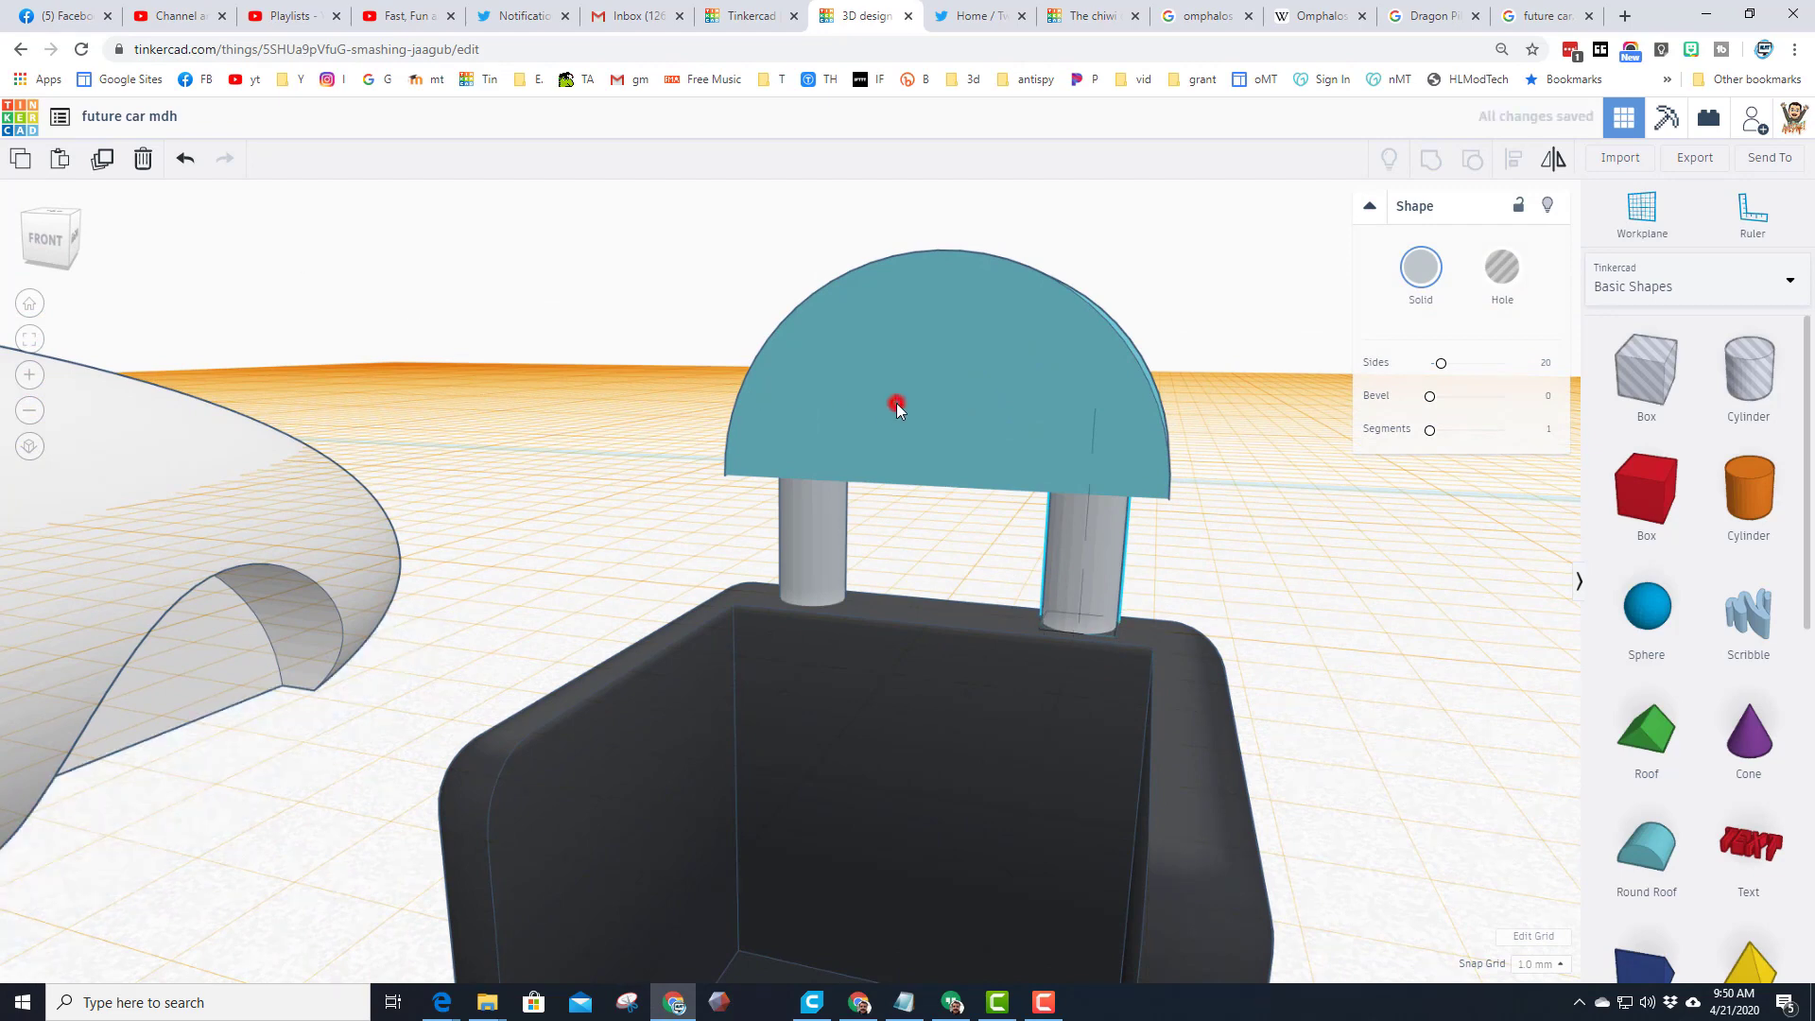
pyautogui.click(1420, 274)
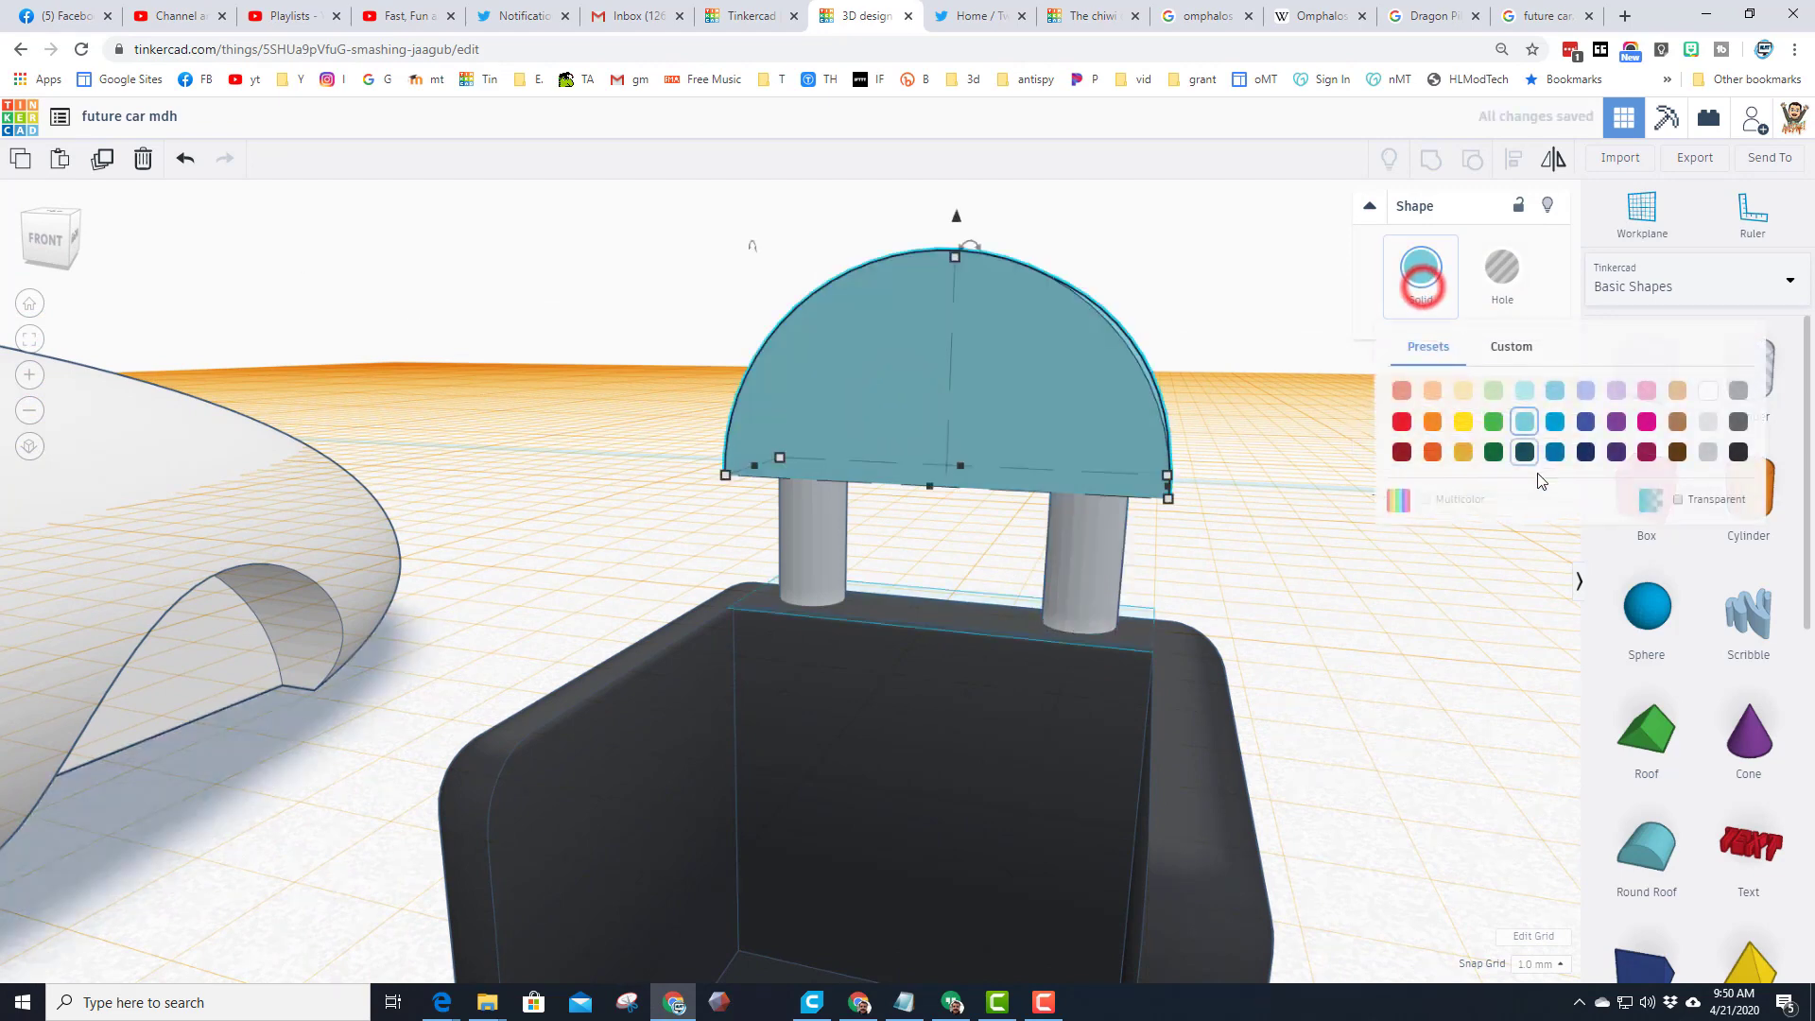
pyautogui.click(1402, 420)
pyautogui.scroll(-5, 1195, 452)
pyautogui.moveTo(996, 489); pyautogui.dragTo(1063, 595, button='right')
pyautogui.press('w')
pyautogui.click(1079, 712)
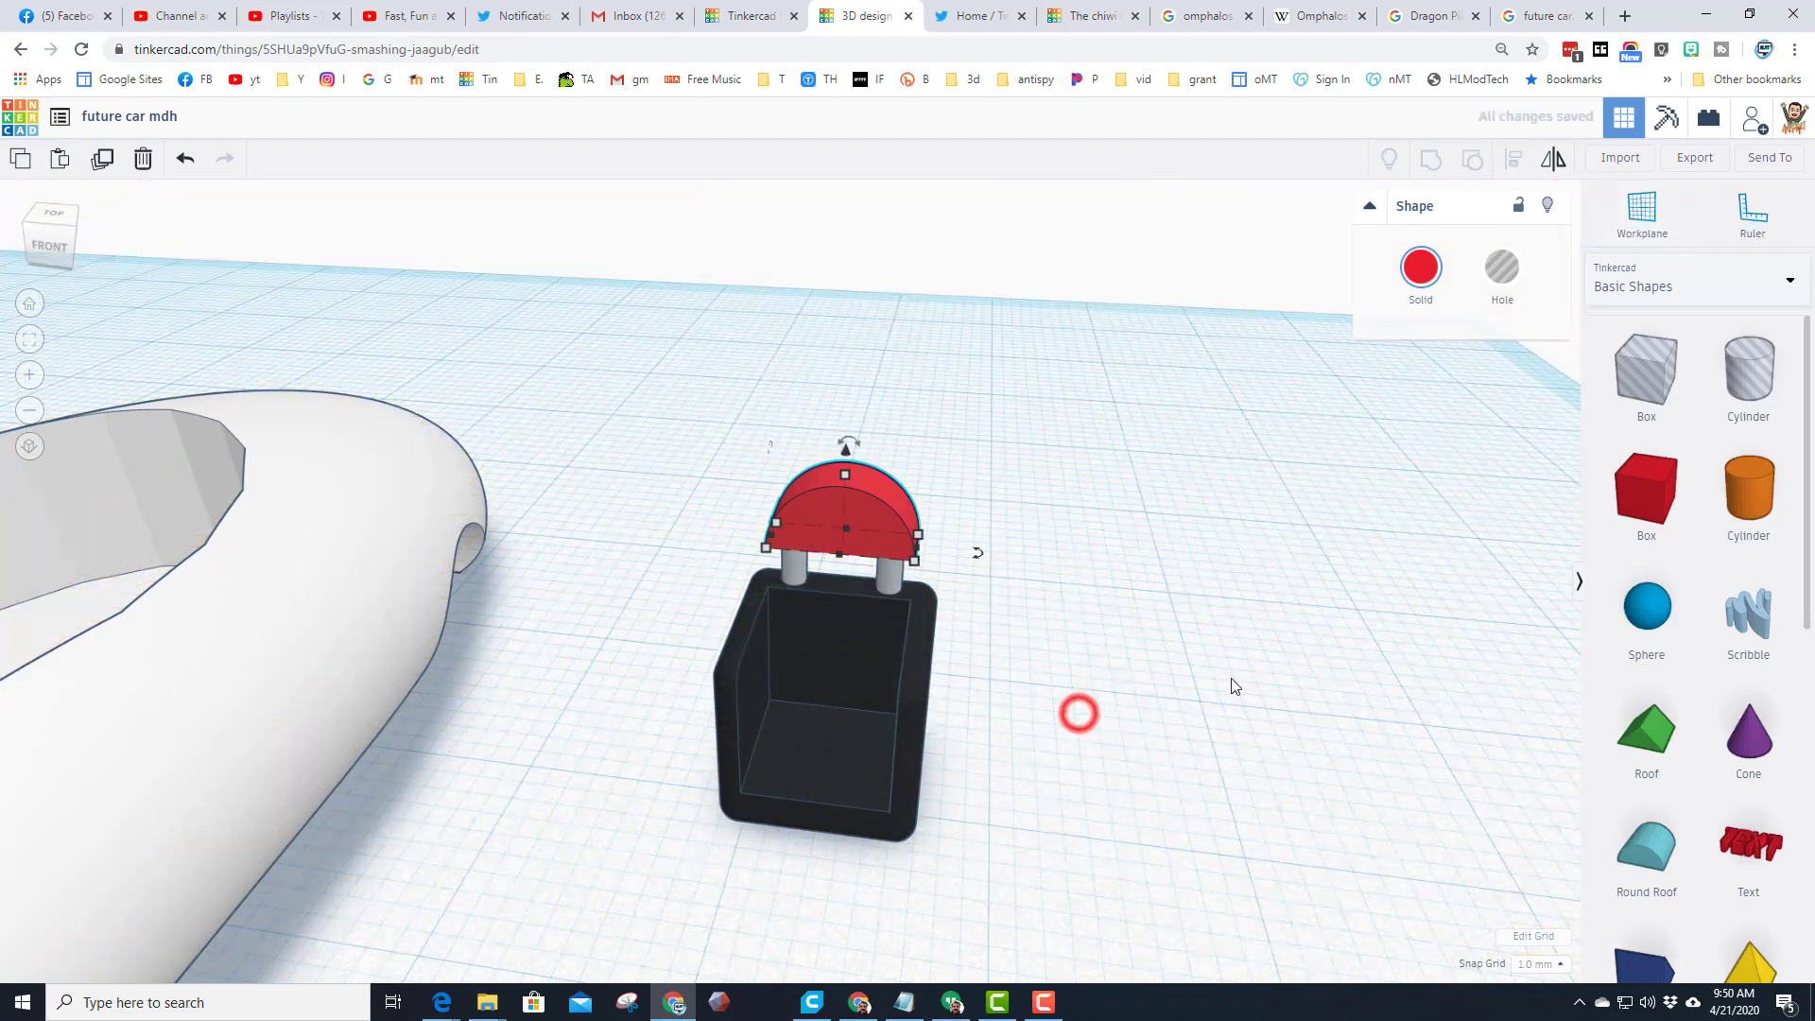
# Step: Group the black seat, its two grey posts and the headrest, and make the group multicolour
pyautogui.moveTo(1175, 692); pyautogui.dragTo(1189, 645, button='right')
pyautogui.moveTo(716, 456); pyautogui.dragTo(986, 825)
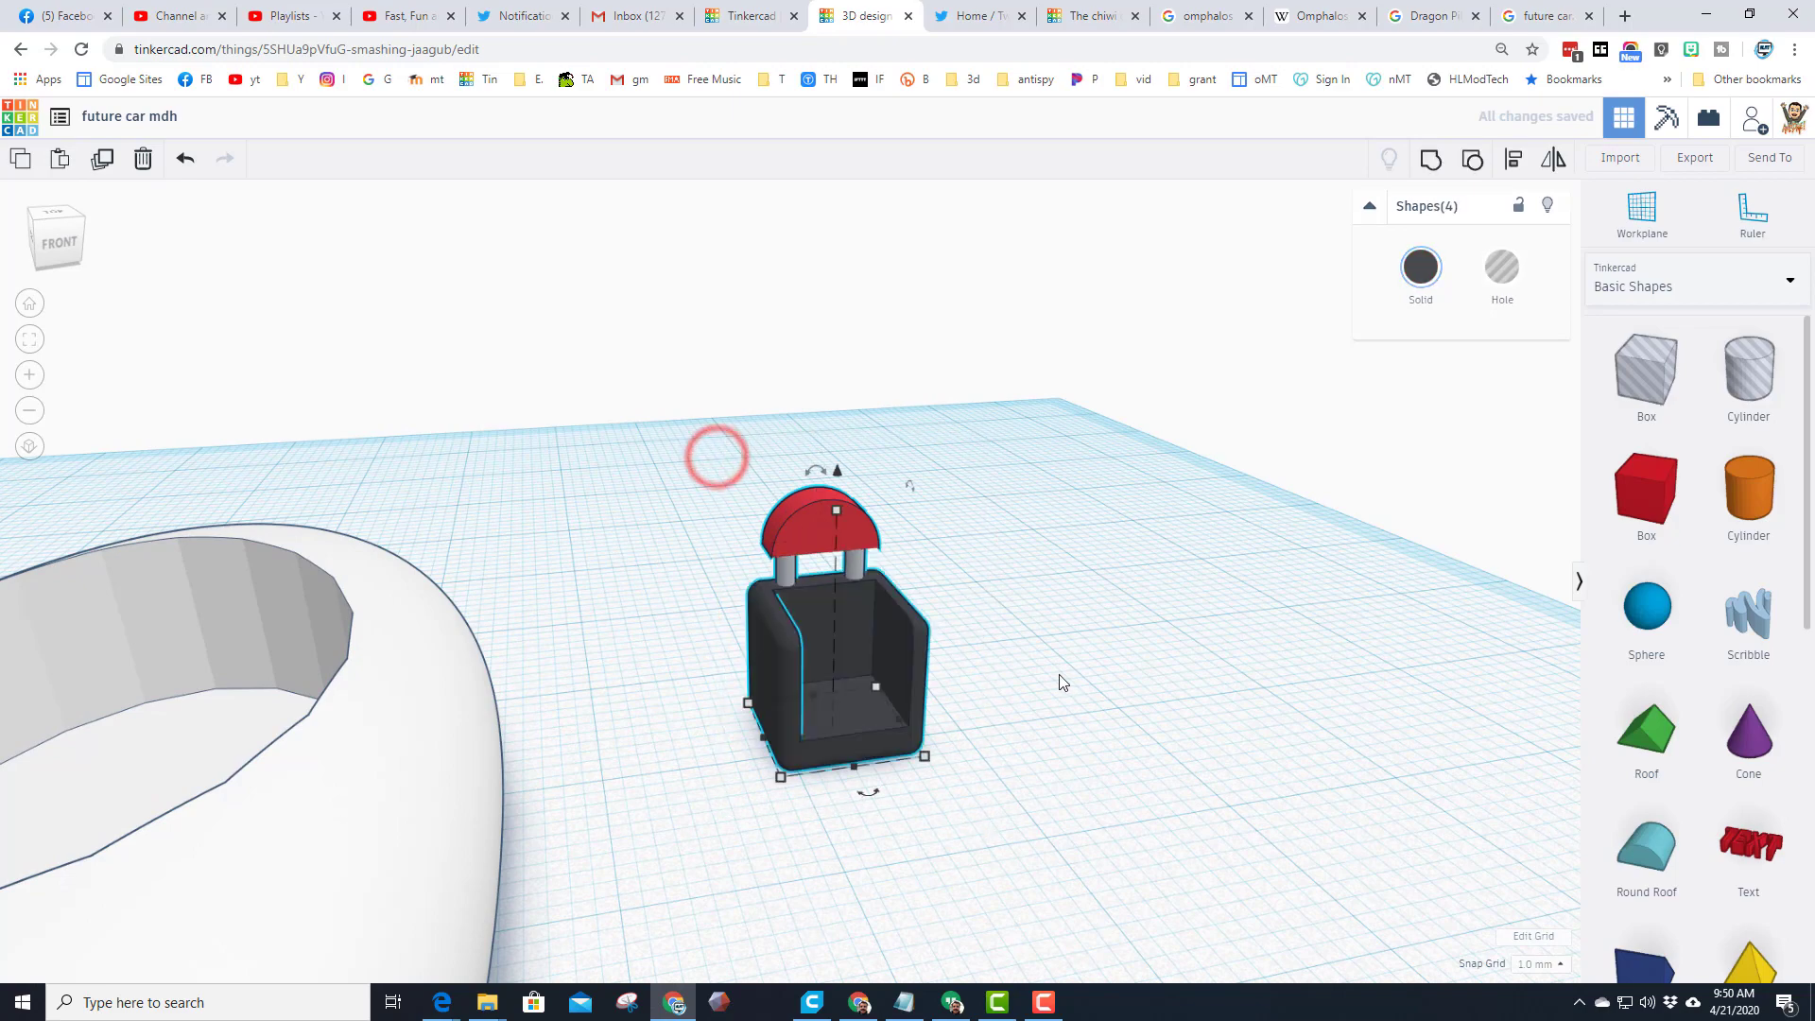
pyautogui.click(1429, 159)
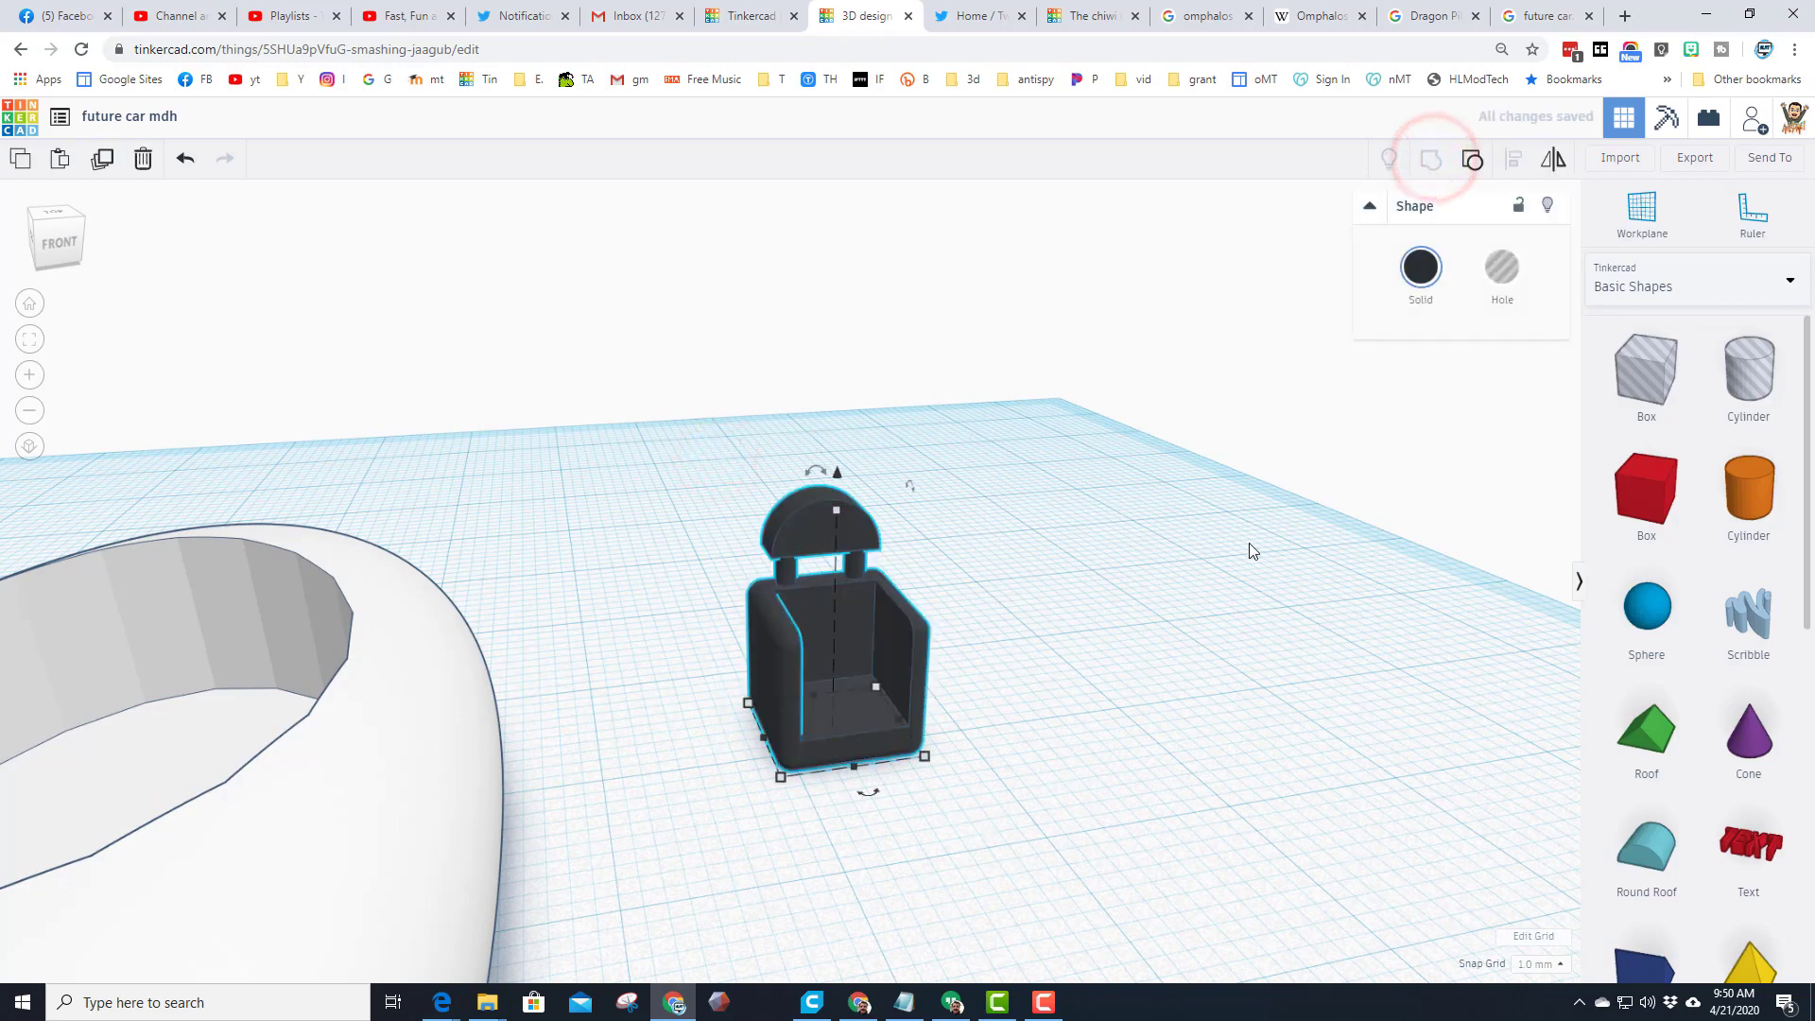
pyautogui.moveTo(1228, 549); pyautogui.dragTo(1275, 397, button='right')
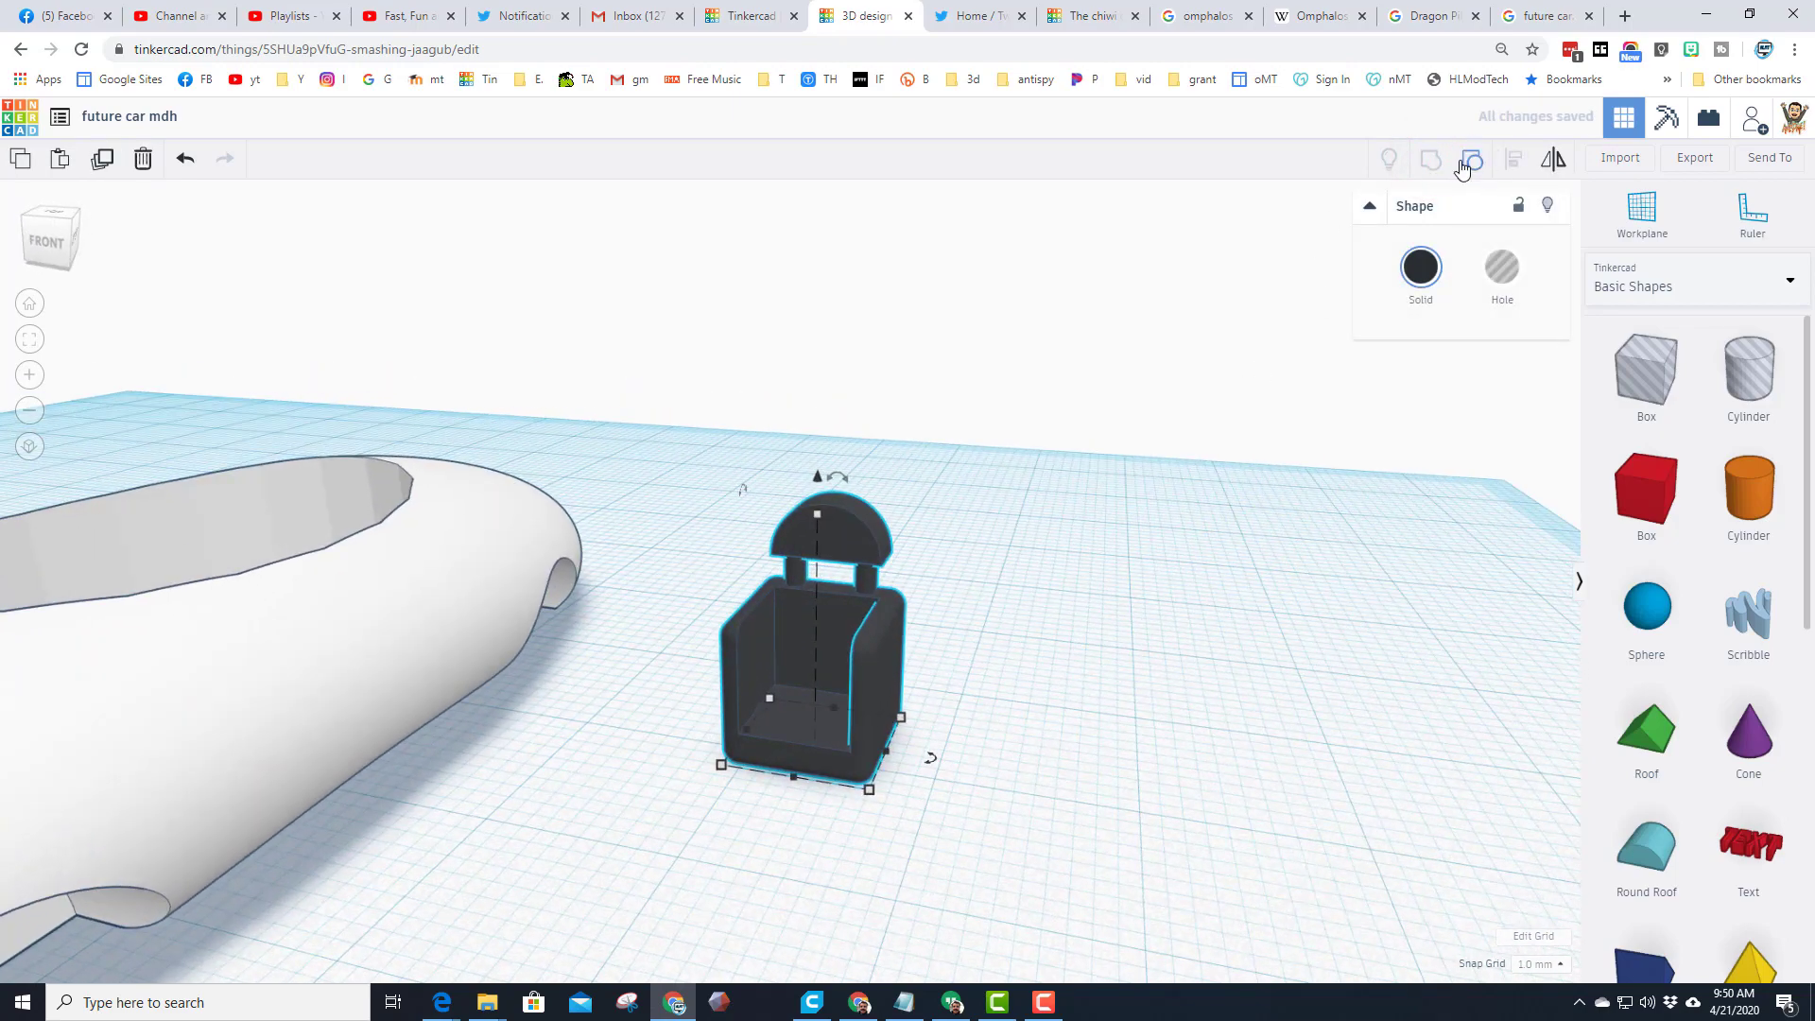
pyautogui.click(1415, 299)
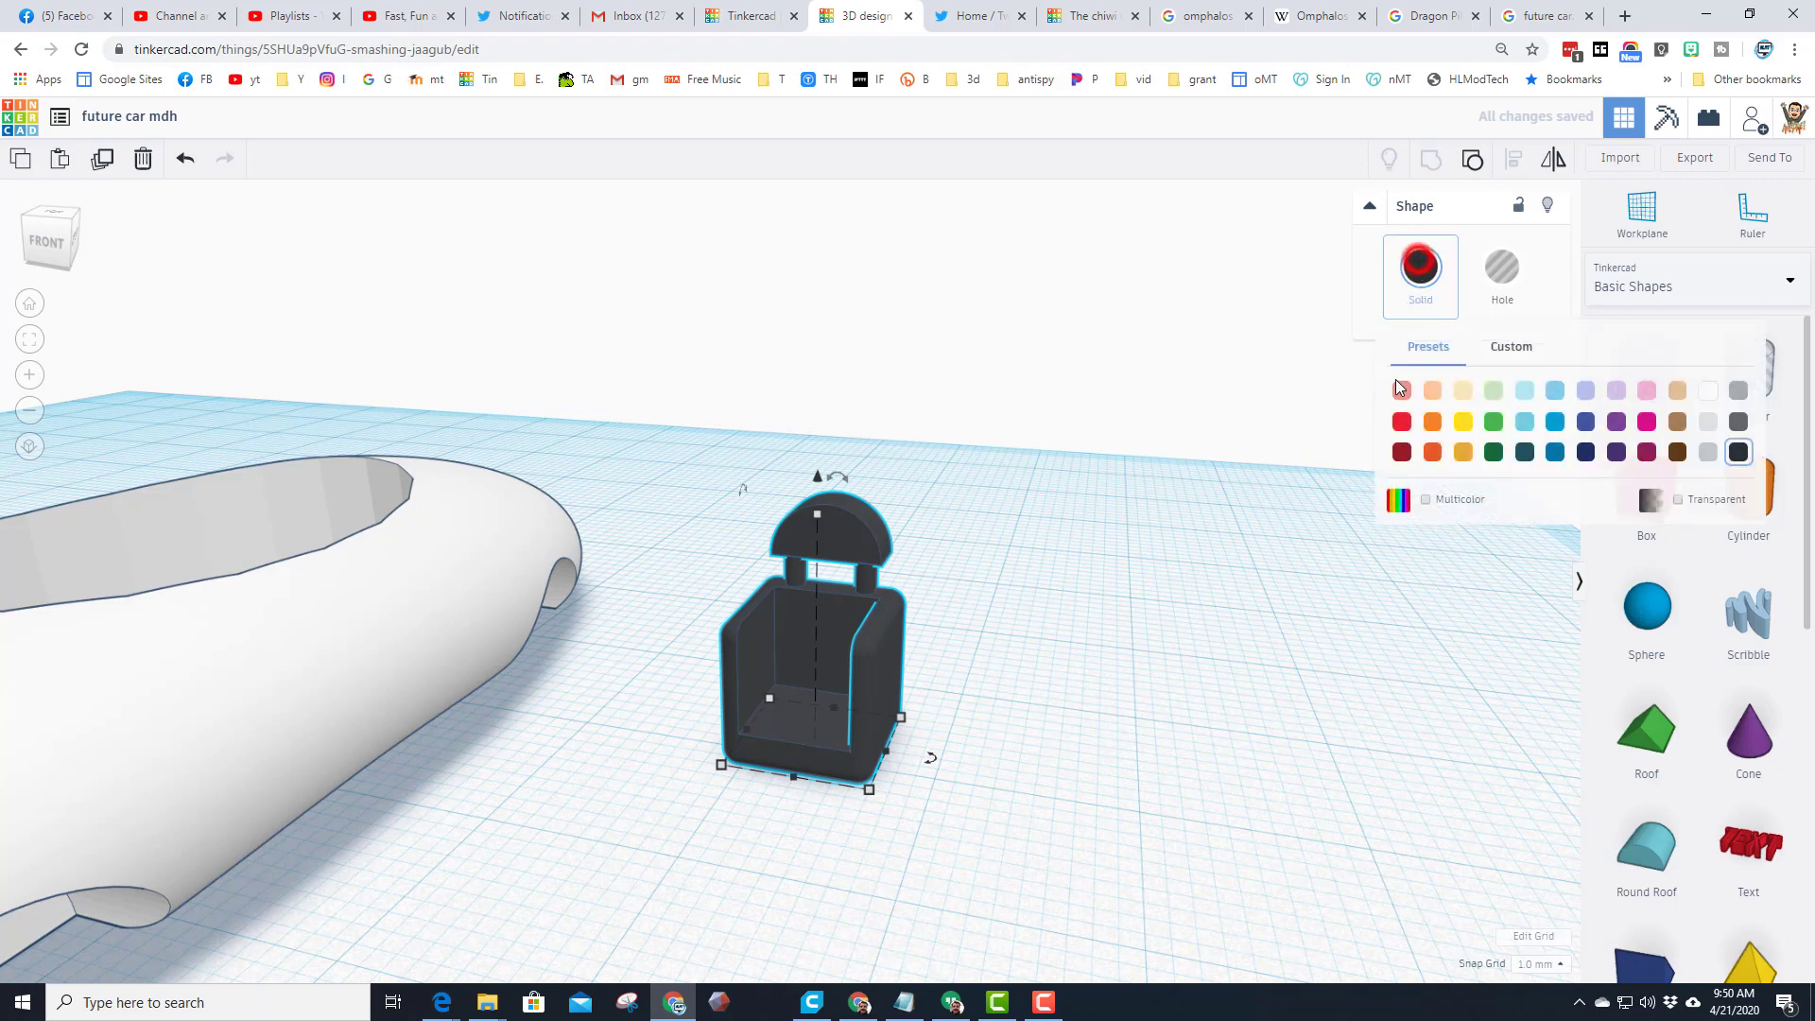
pyautogui.click(1426, 499)
# Step: Set a workplane on the cockpit floor, then drop the seat onto it inside the cockpit
pyautogui.scroll(-5, 1229, 523)
pyautogui.moveTo(1087, 515); pyautogui.dragTo(1051, 597, button='right')
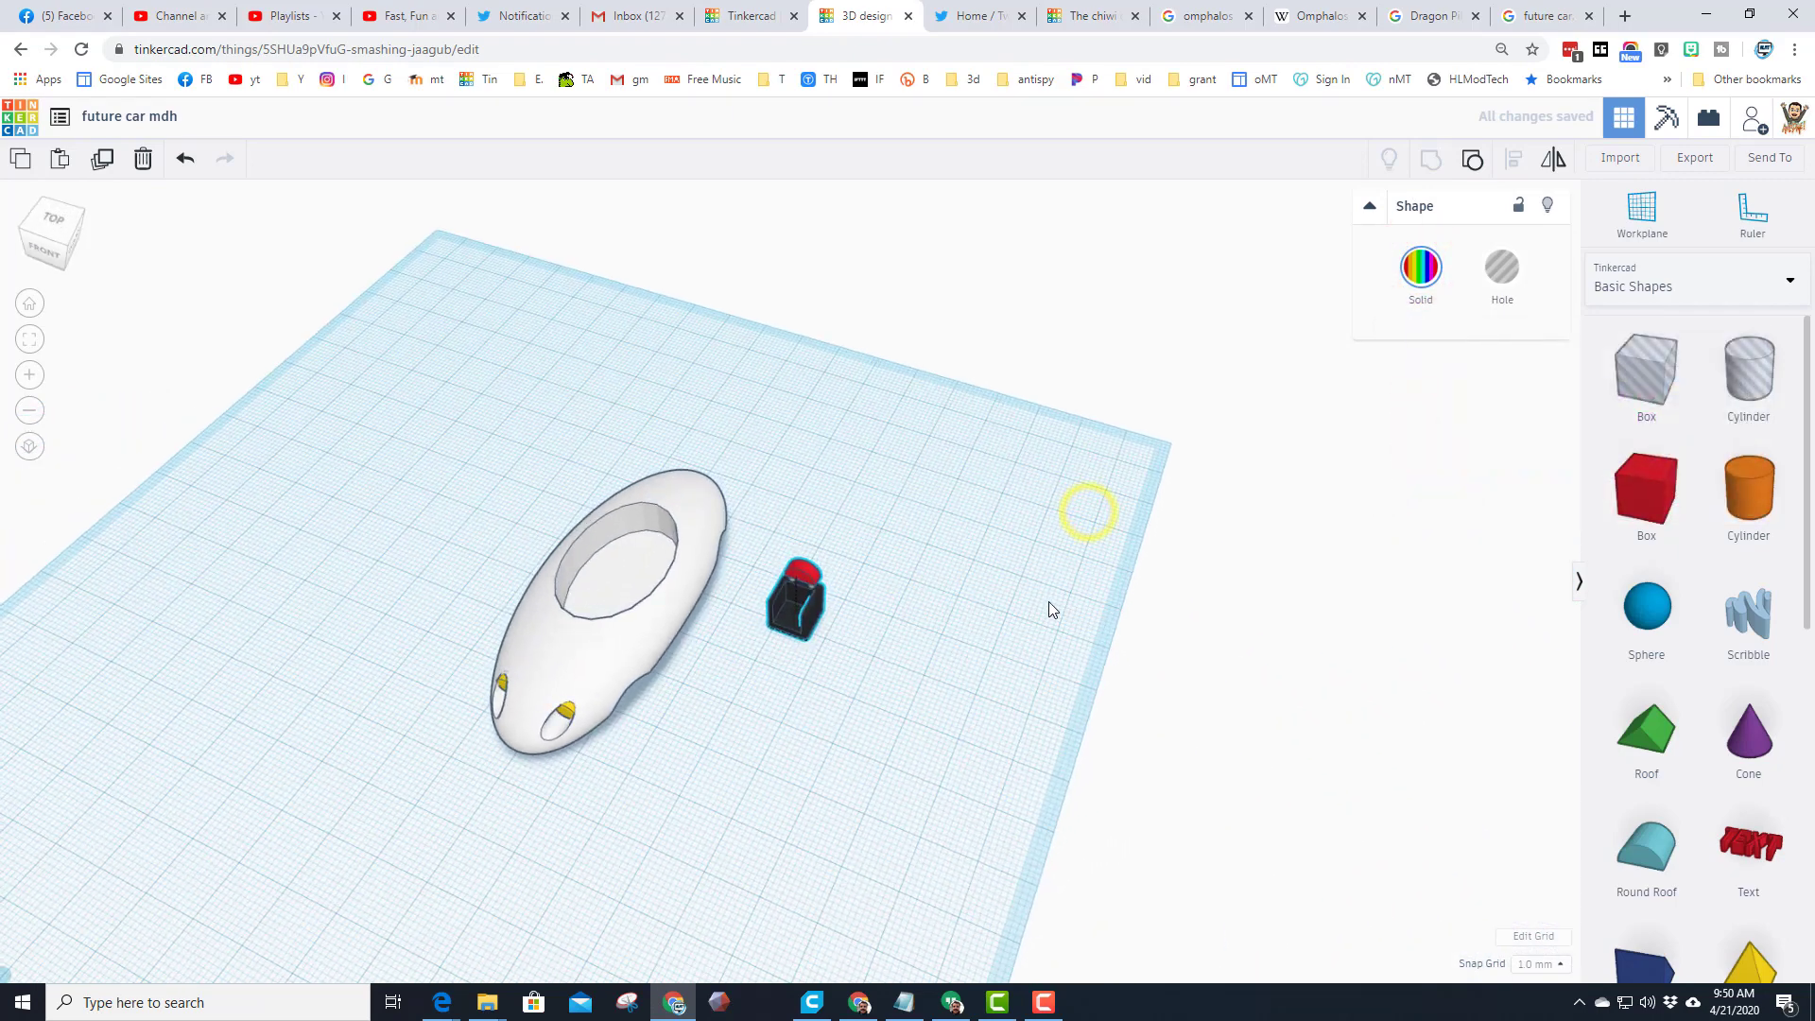
pyautogui.press('w')
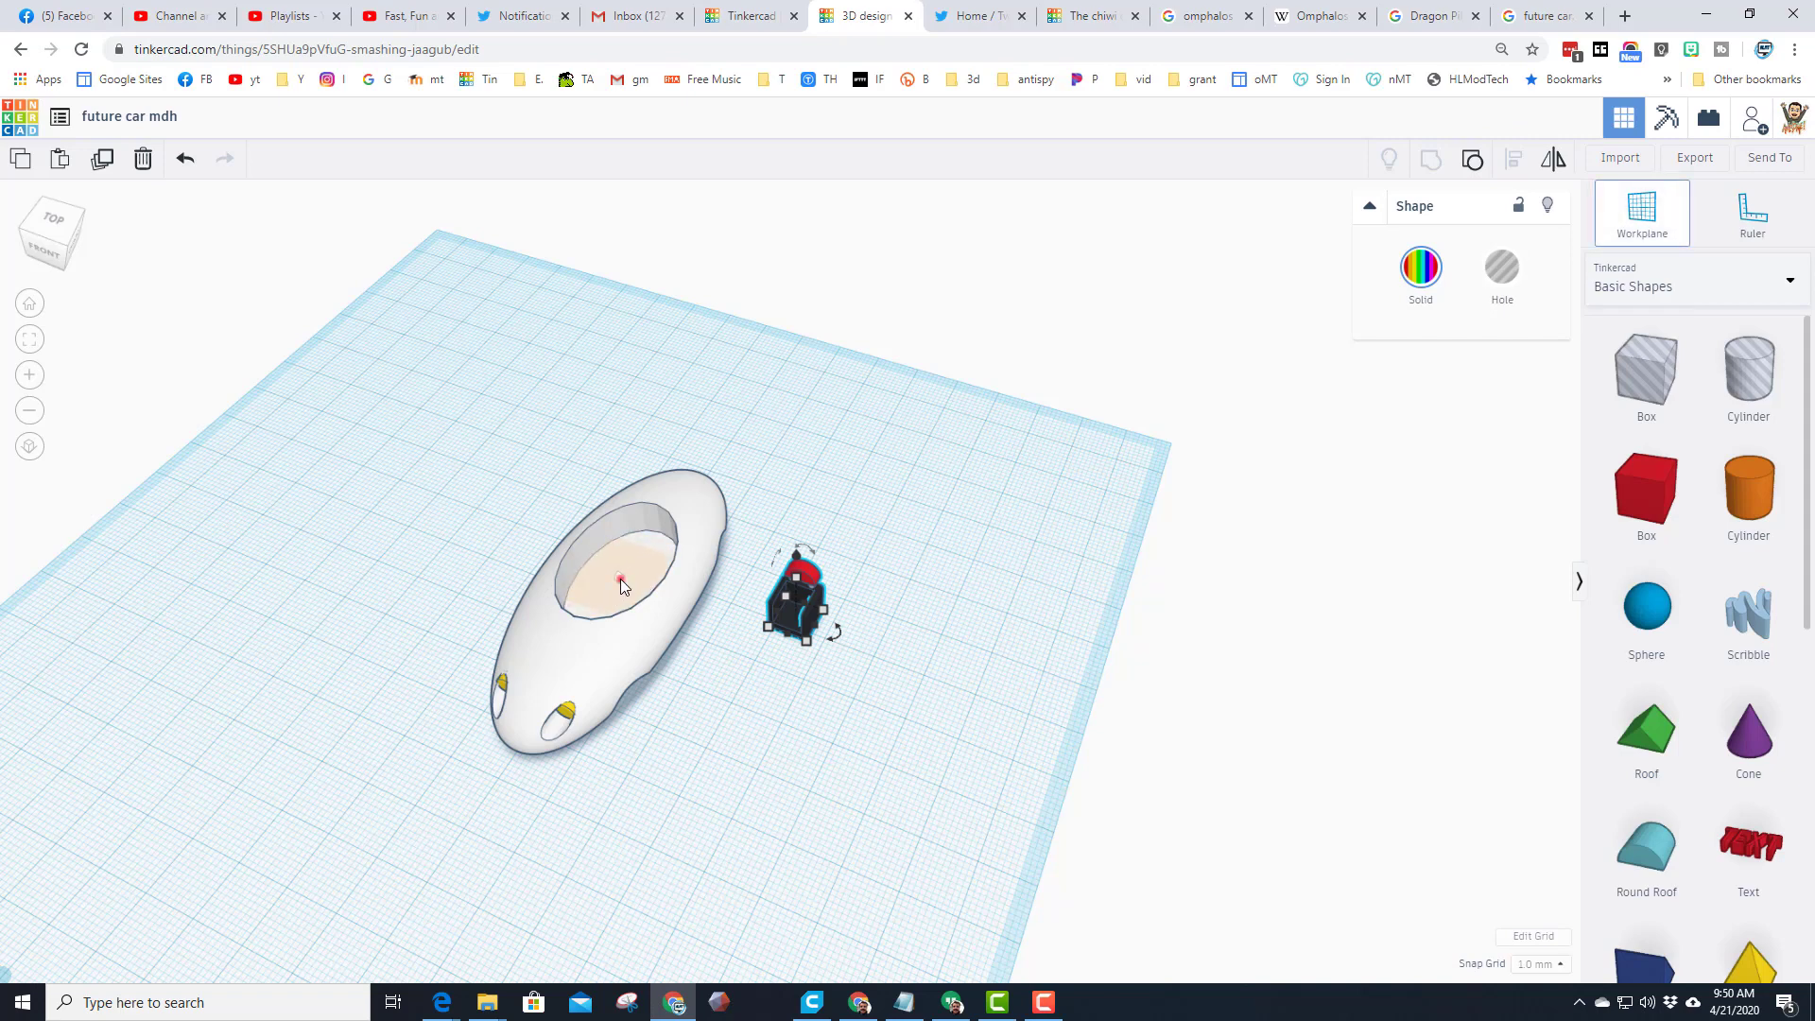
pyautogui.click(620, 578)
pyautogui.press('d')
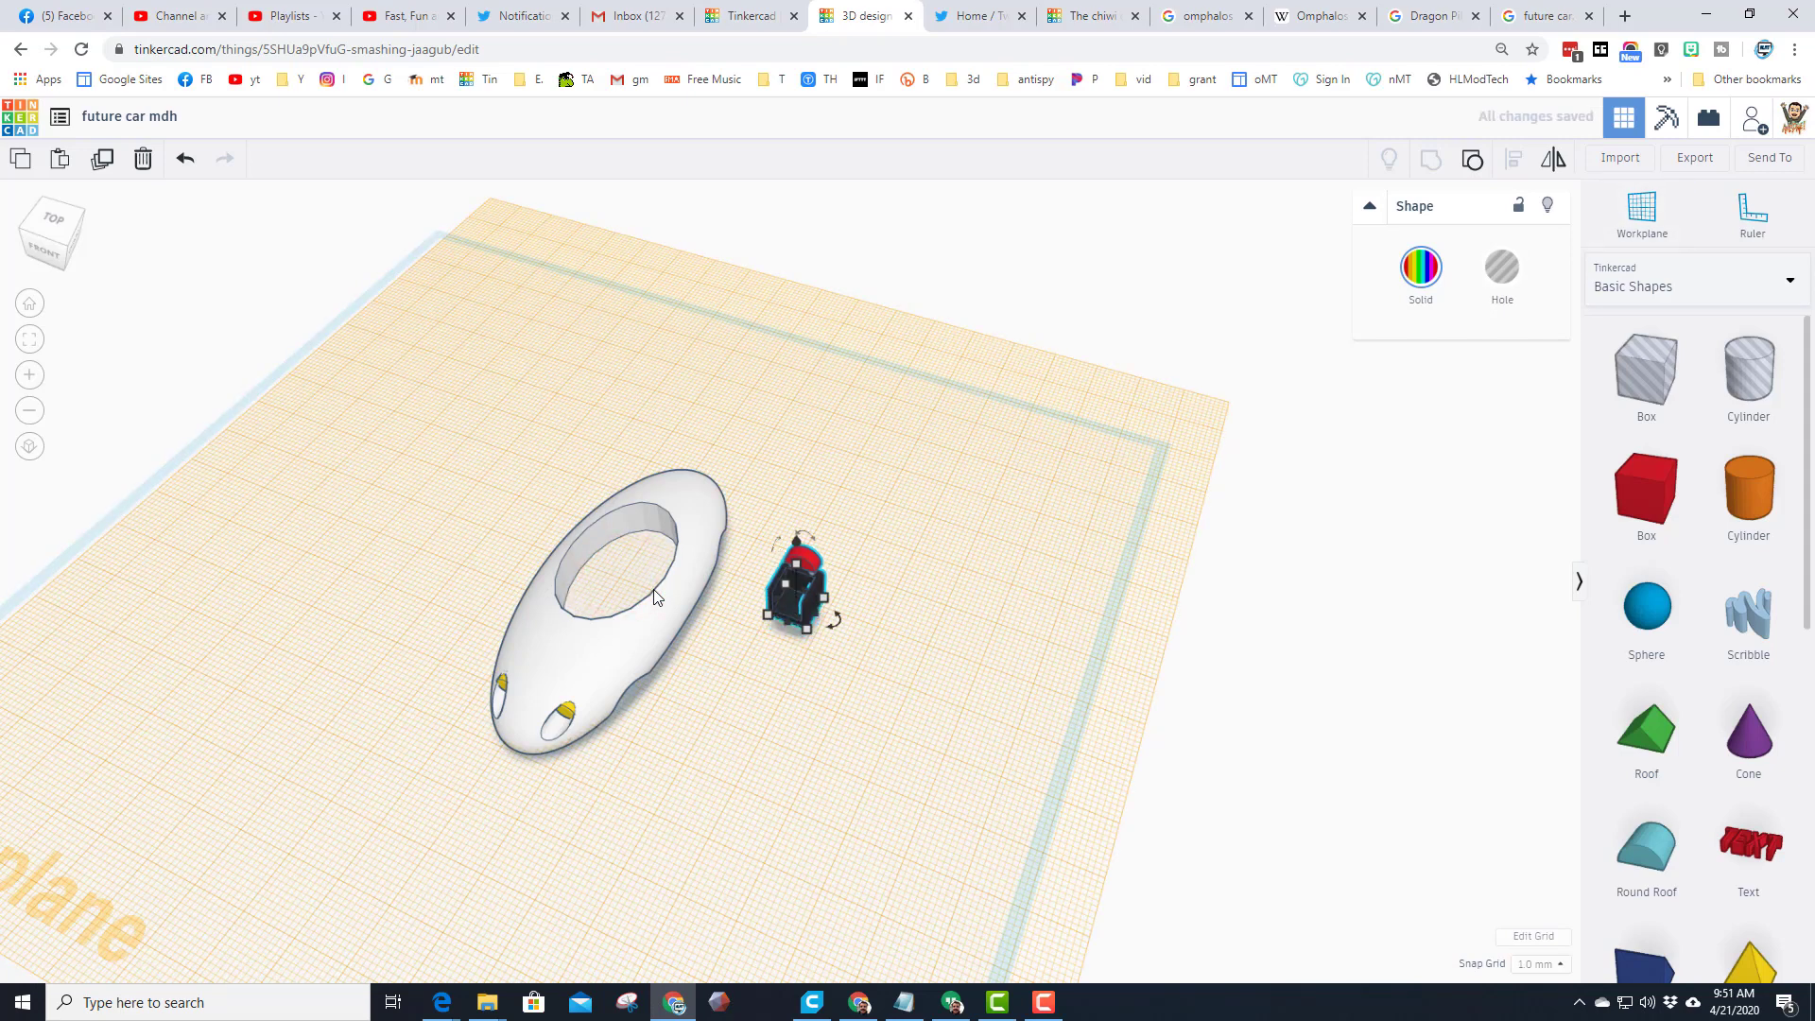
pyautogui.press('d')
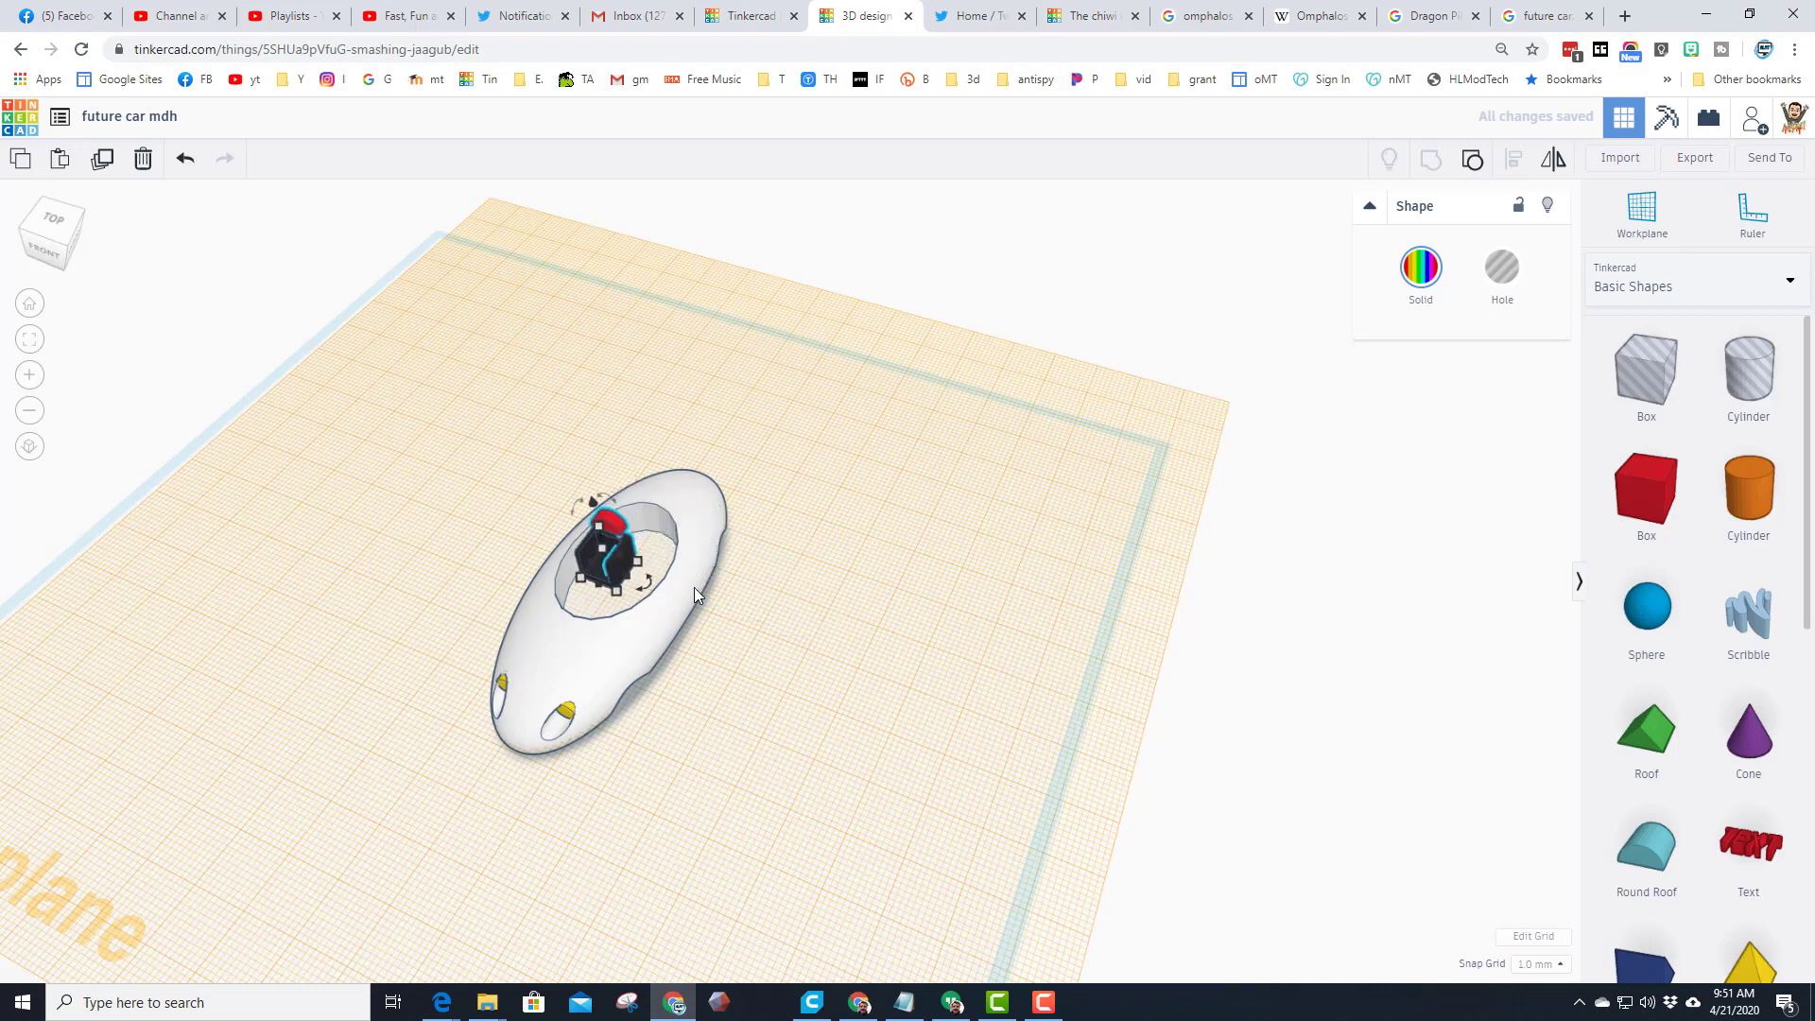
# Step: Duplicate the seat, move the copy to the right side of the cockpit, and shift the original seat slightly forward
pyautogui.click(30, 342)
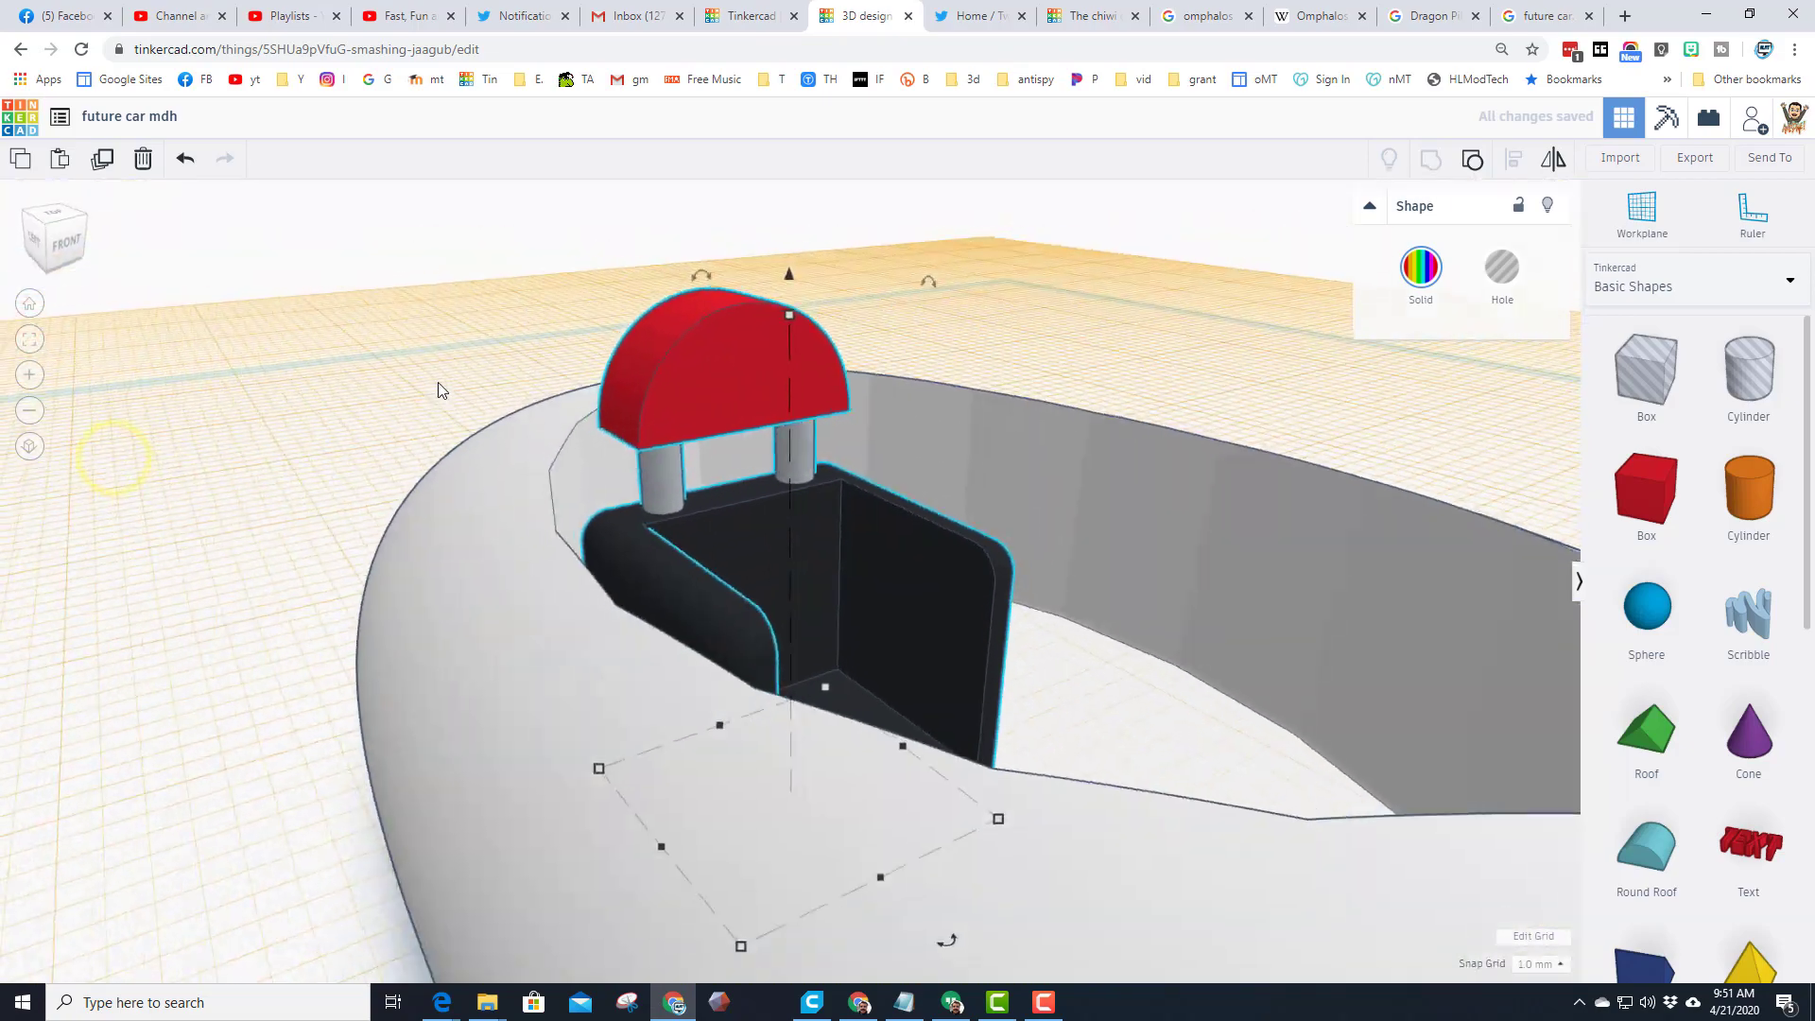
pyautogui.moveTo(366, 389); pyautogui.dragTo(95, 416, button='right')
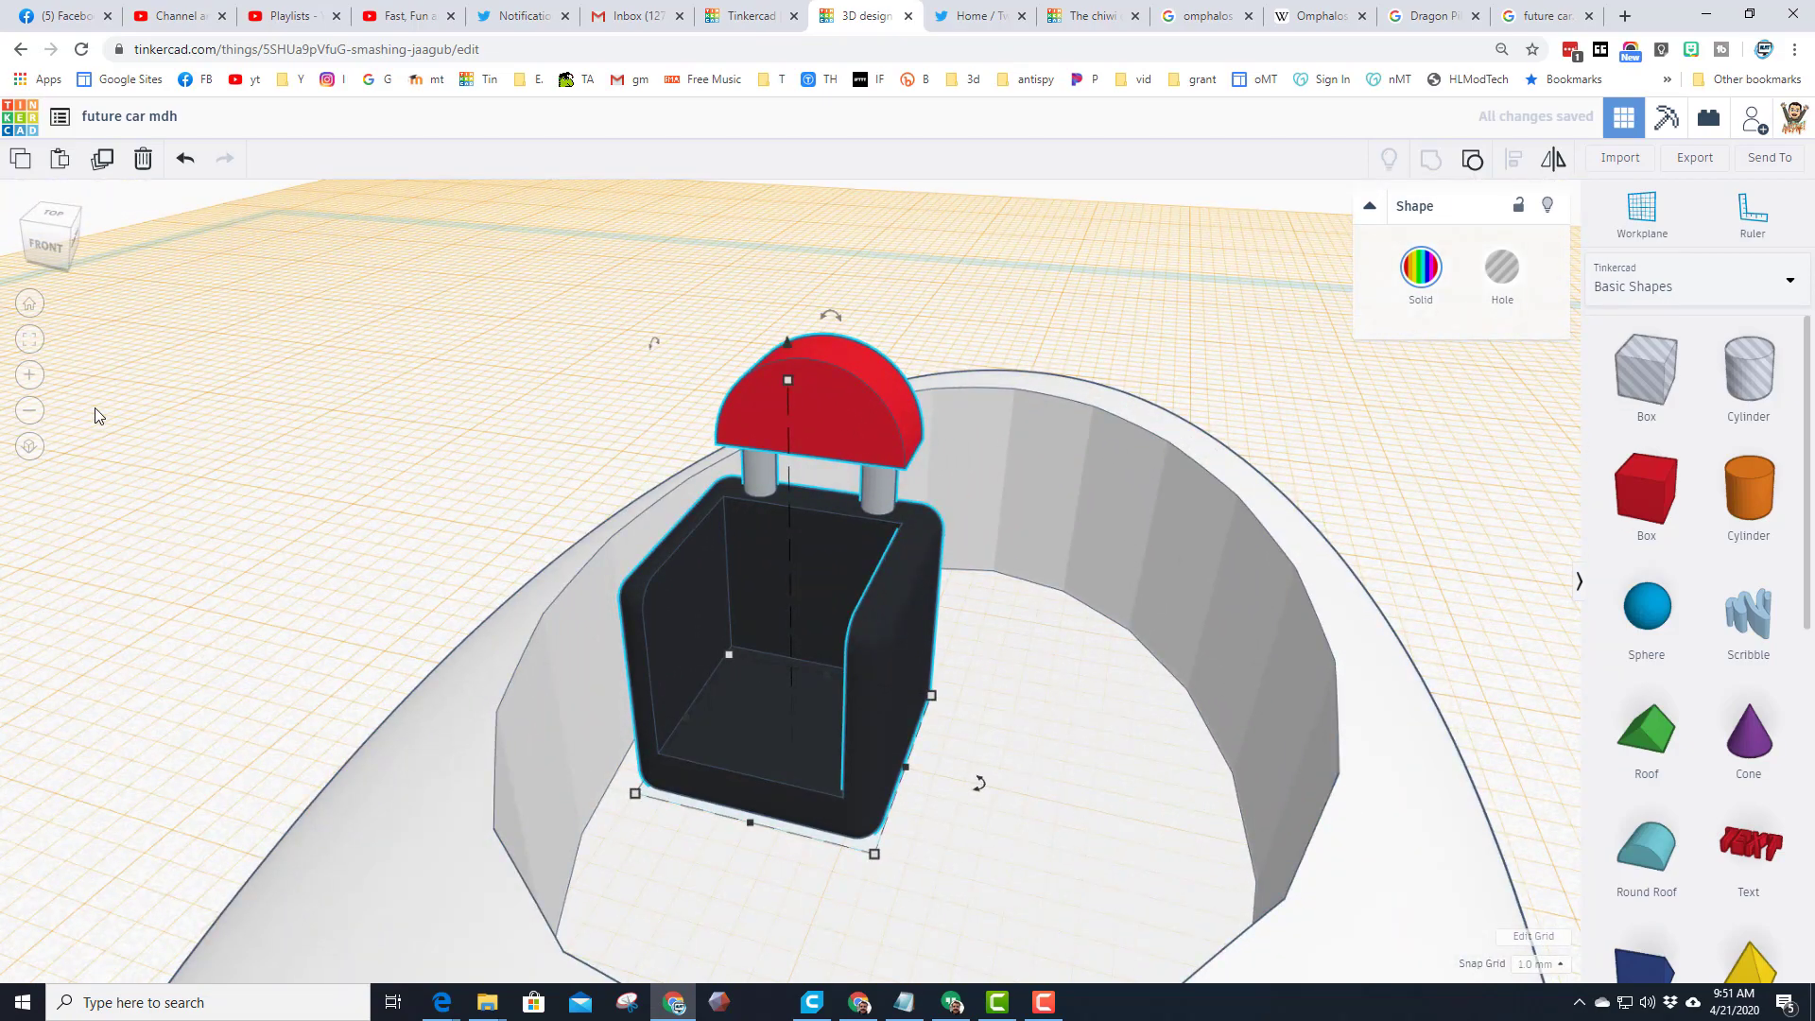
pyautogui.hotkey('ctrl', 'd')
pyautogui.press('Right')
pyautogui.press('Right')
pyautogui.press('Right')
pyautogui.press('Right')
pyautogui.press('Right')
pyautogui.press('Right')
pyautogui.press('Right')
pyautogui.press('Right')
pyautogui.press('Right')
pyautogui.press('Right')
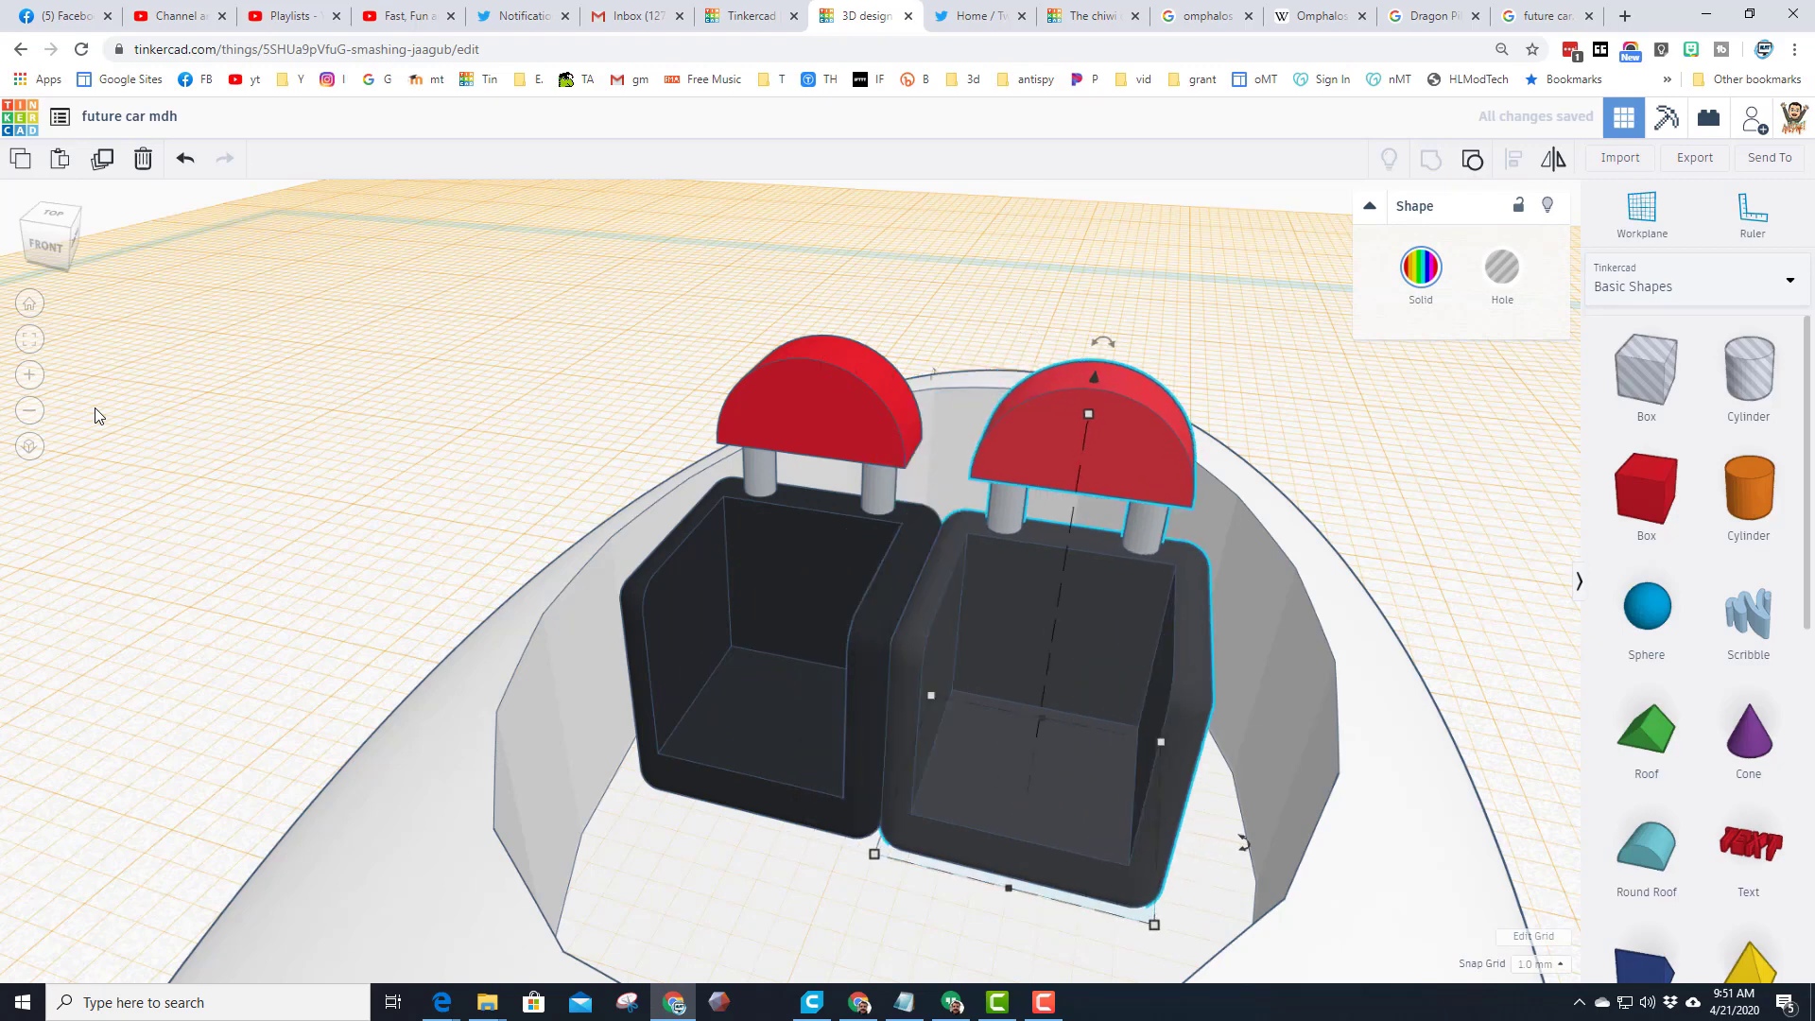
pyautogui.press('Right')
pyautogui.press('Right')
pyautogui.press('Right')
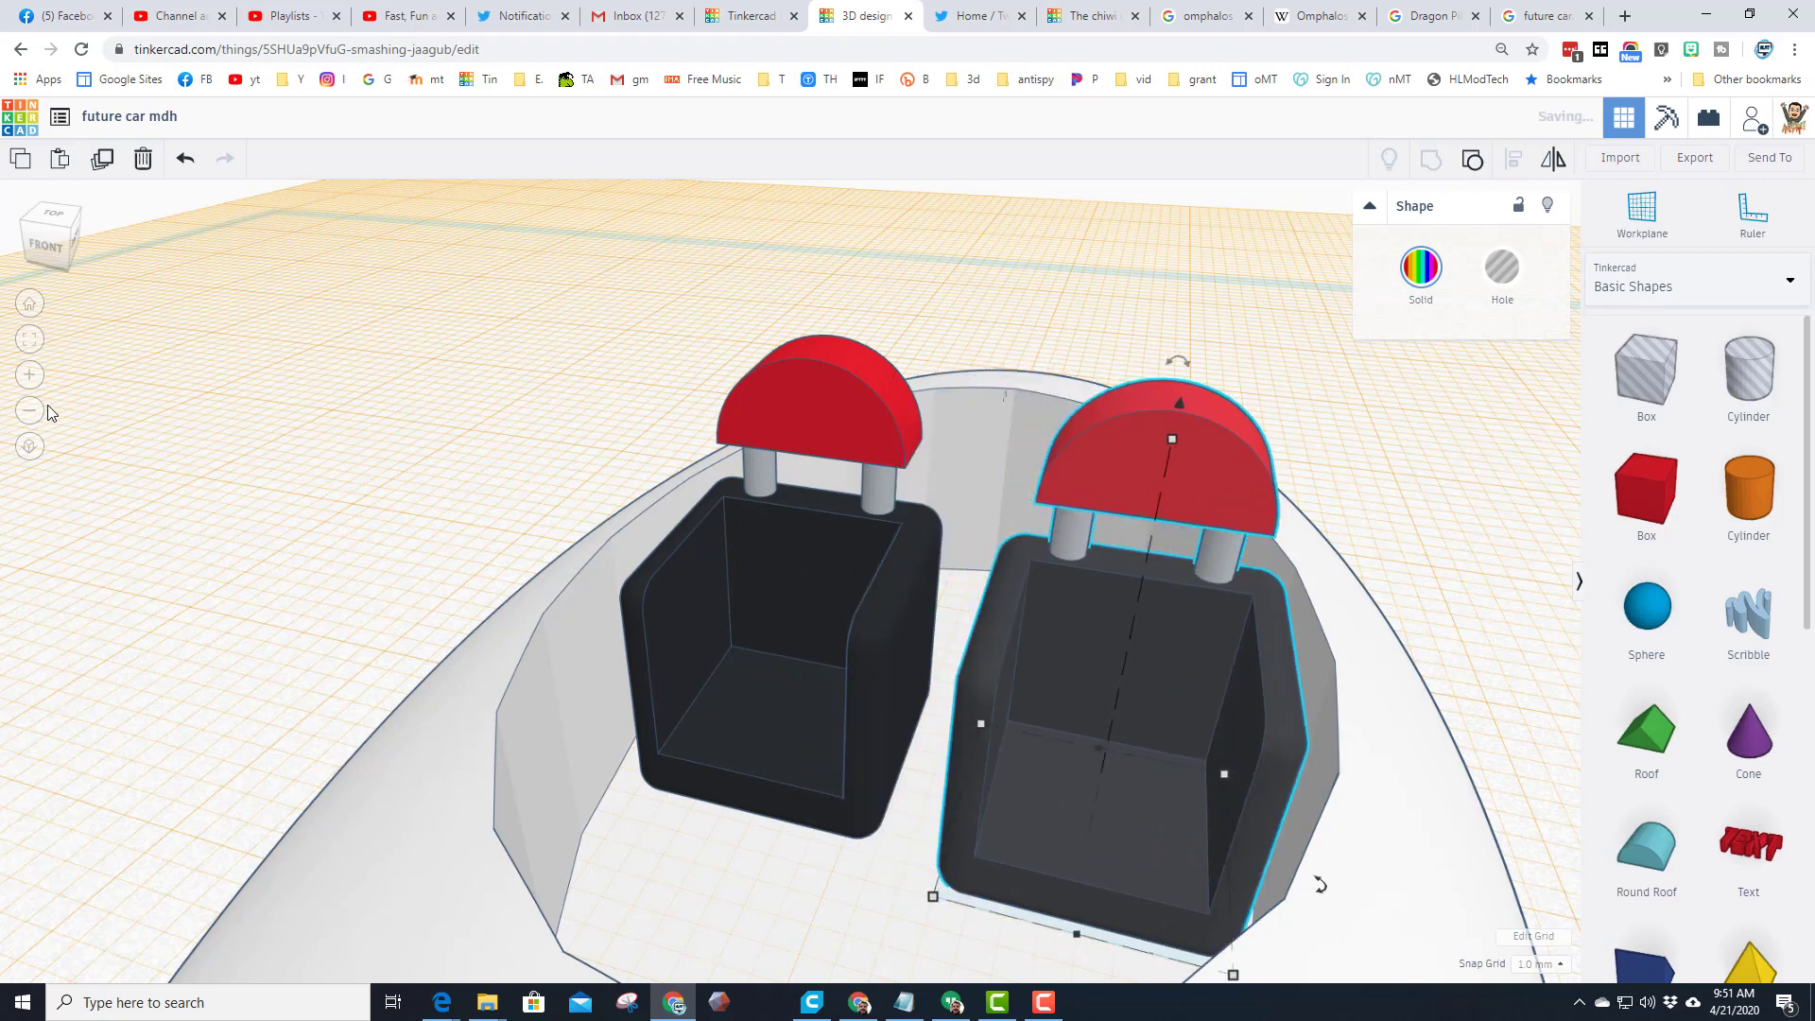
pyautogui.click(743, 682)
pyautogui.press('Down')
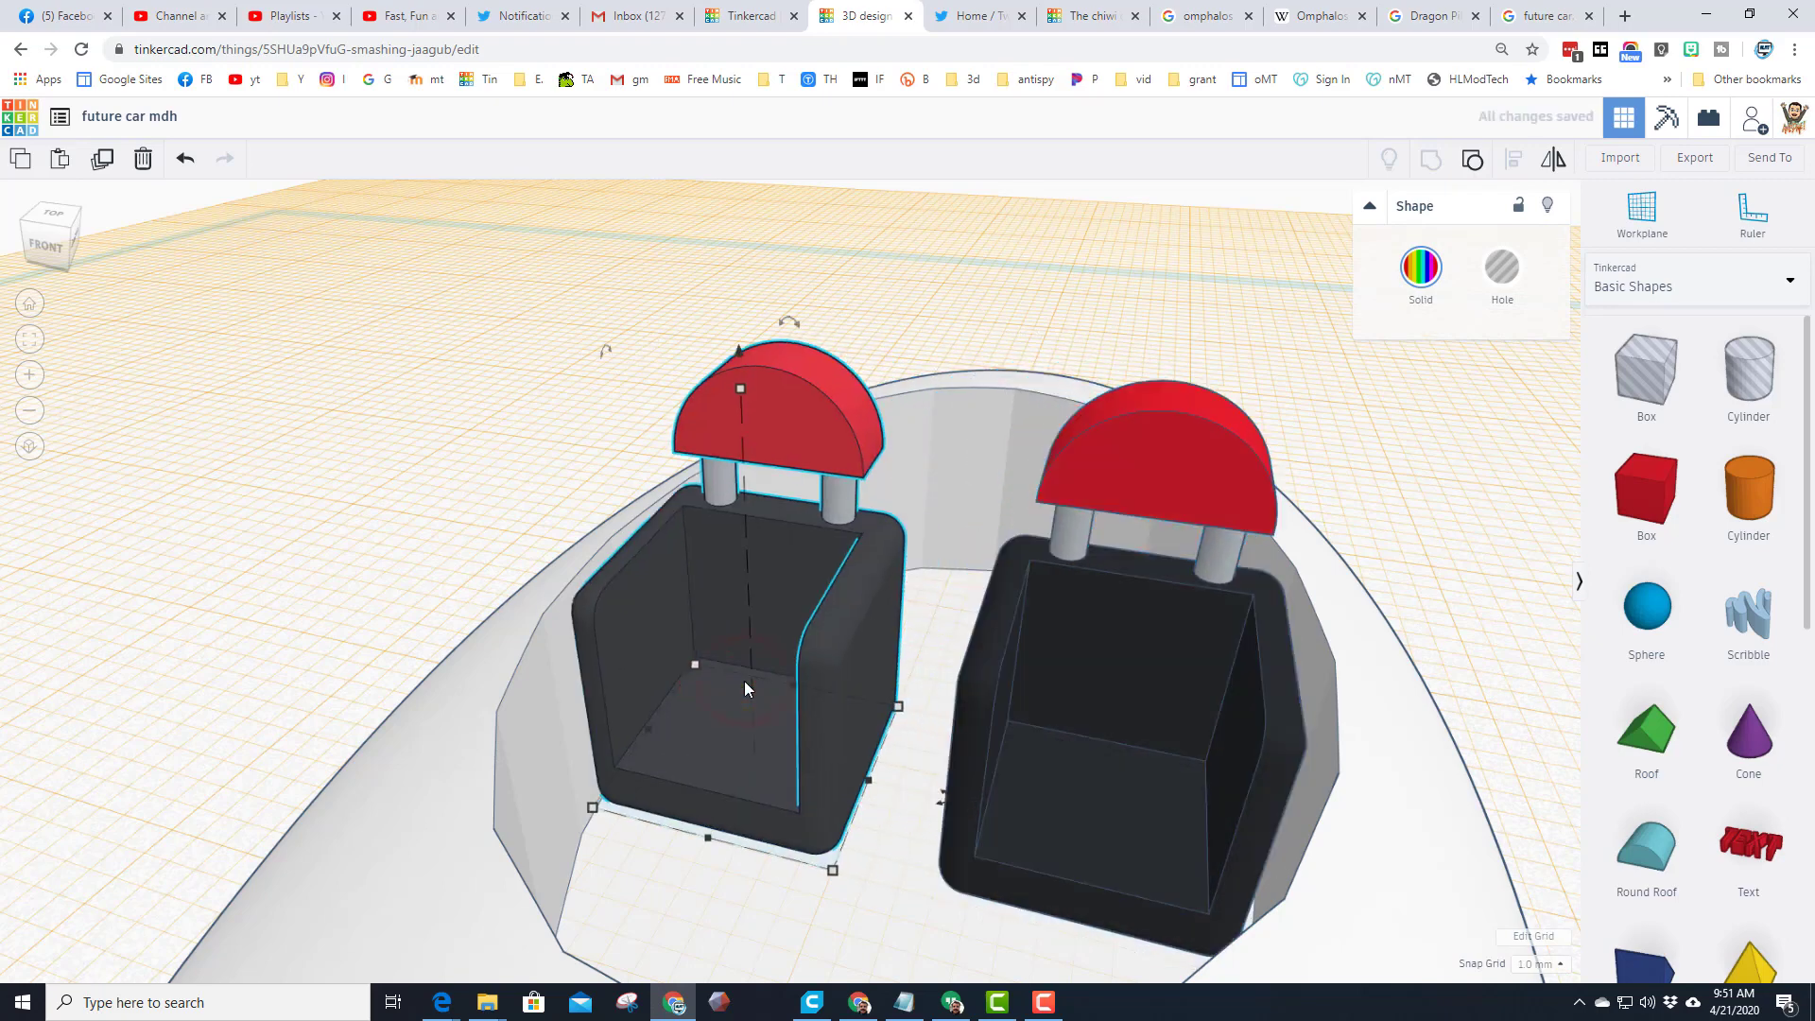
# Step: Place a sphere in the front of the cockpit, flatten it to about 6 mm high and shorten it lengthwise
pyautogui.moveTo(959, 652); pyautogui.dragTo(723, 777, button='right')
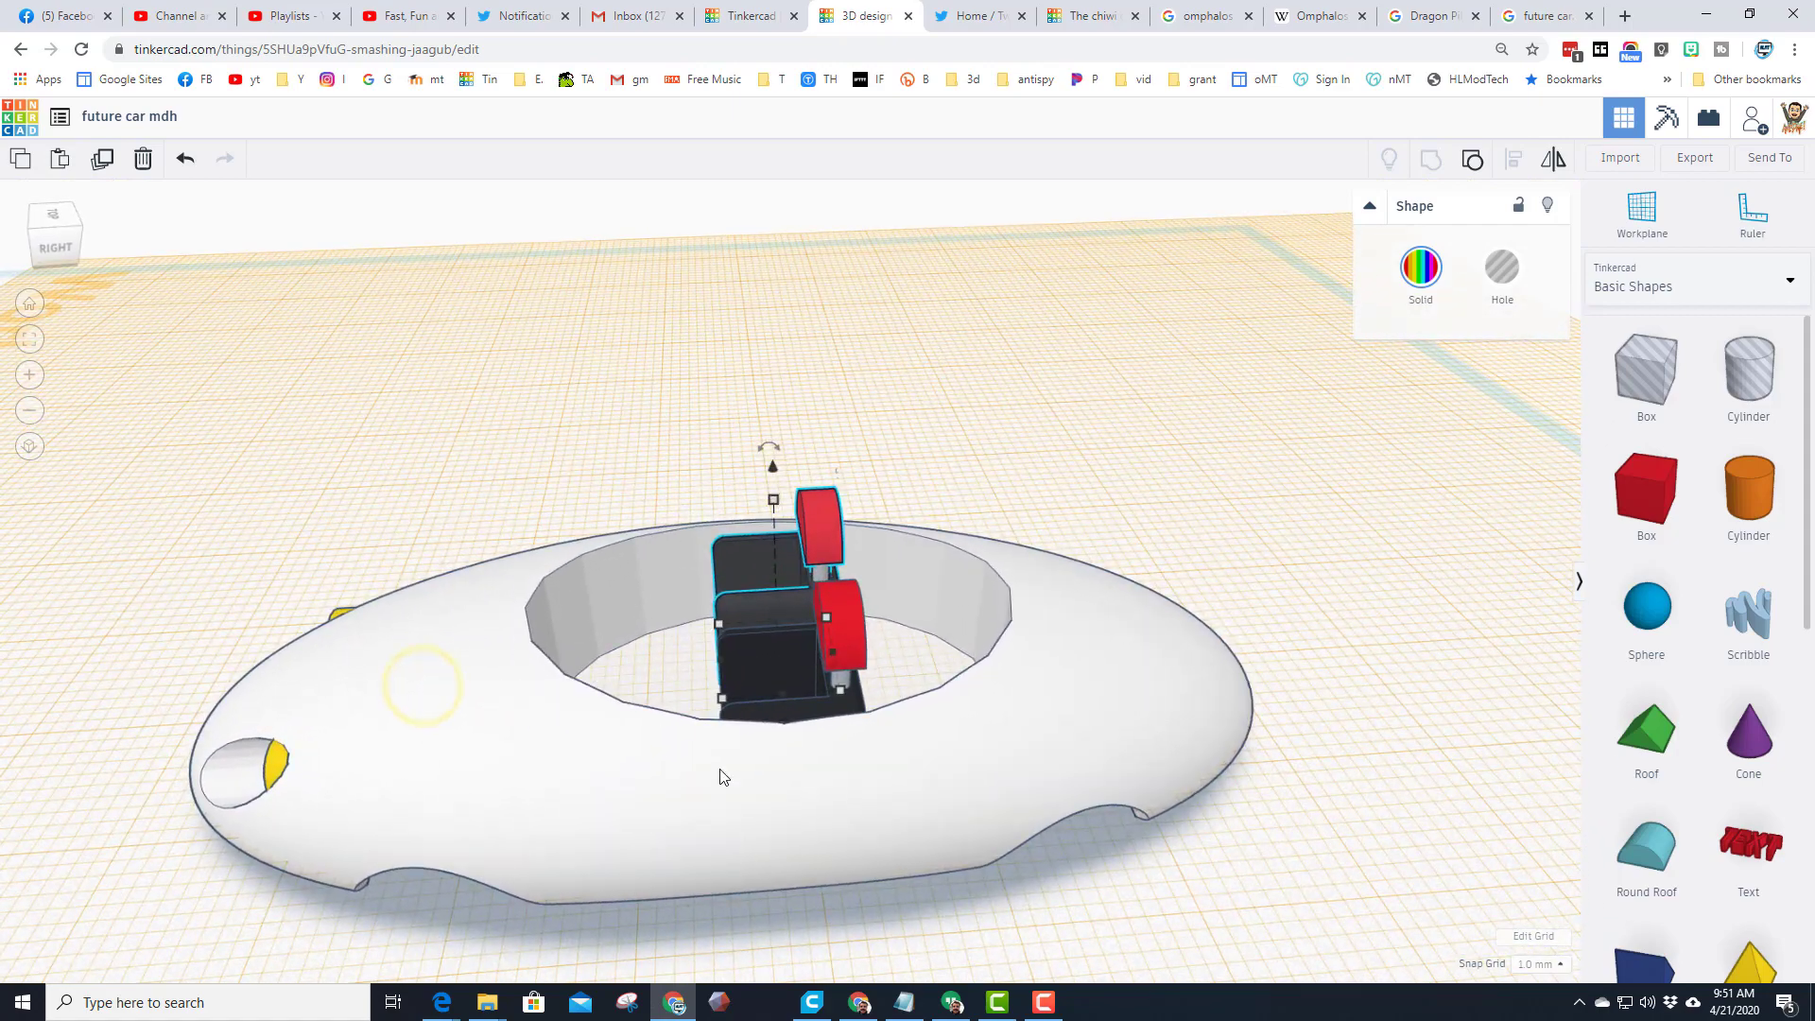
pyautogui.moveTo(1640, 619); pyautogui.dragTo(656, 740)
pyautogui.moveTo(629, 463); pyautogui.dragTo(626, 599)
pyautogui.moveTo(814, 723); pyautogui.dragTo(692, 732)
# Step: Try lowering the blue sphere deeper into the car body, and undo the change
pyautogui.moveTo(574, 606); pyautogui.dragTo(572, 637)
pyautogui.moveTo(572, 637)
pyautogui.mouseDown(button='right')
pyautogui.moveTo(655, 588)
pyautogui.moveTo(792, 633)
pyautogui.moveTo(552, 633)
pyautogui.mouseUp(button='right')
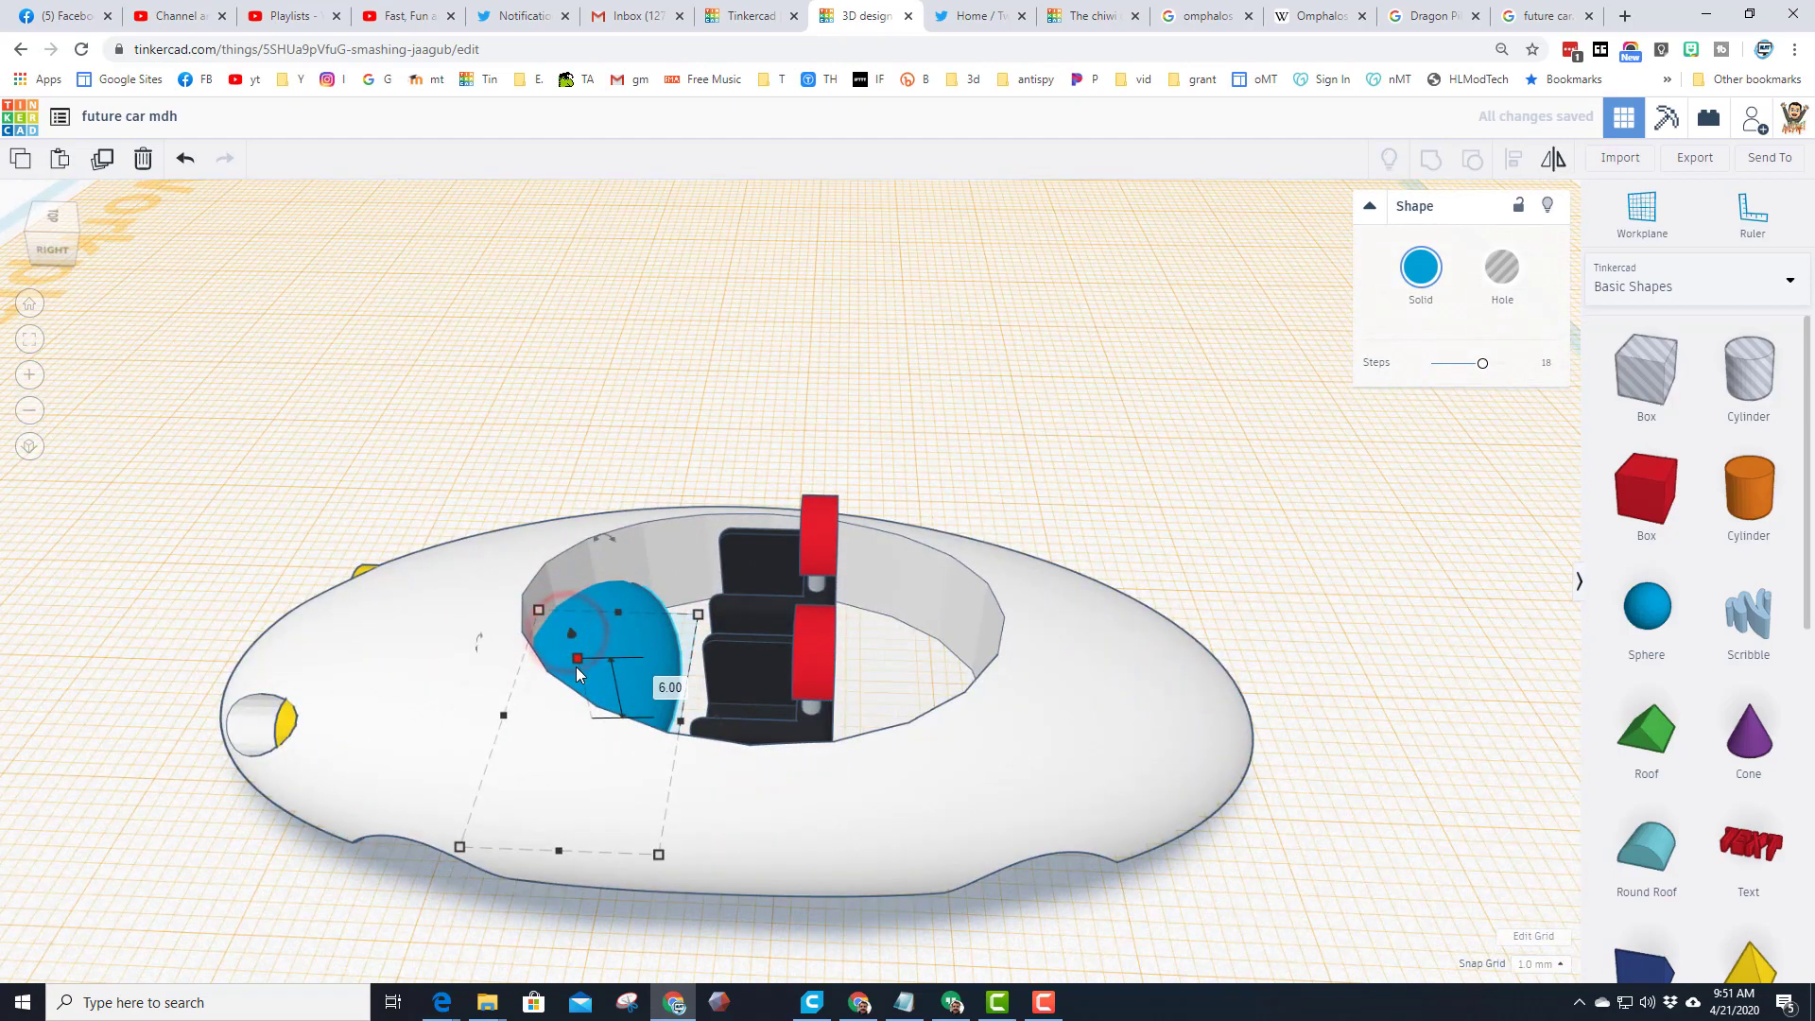
pyautogui.hotkey('ctrl', 'z')
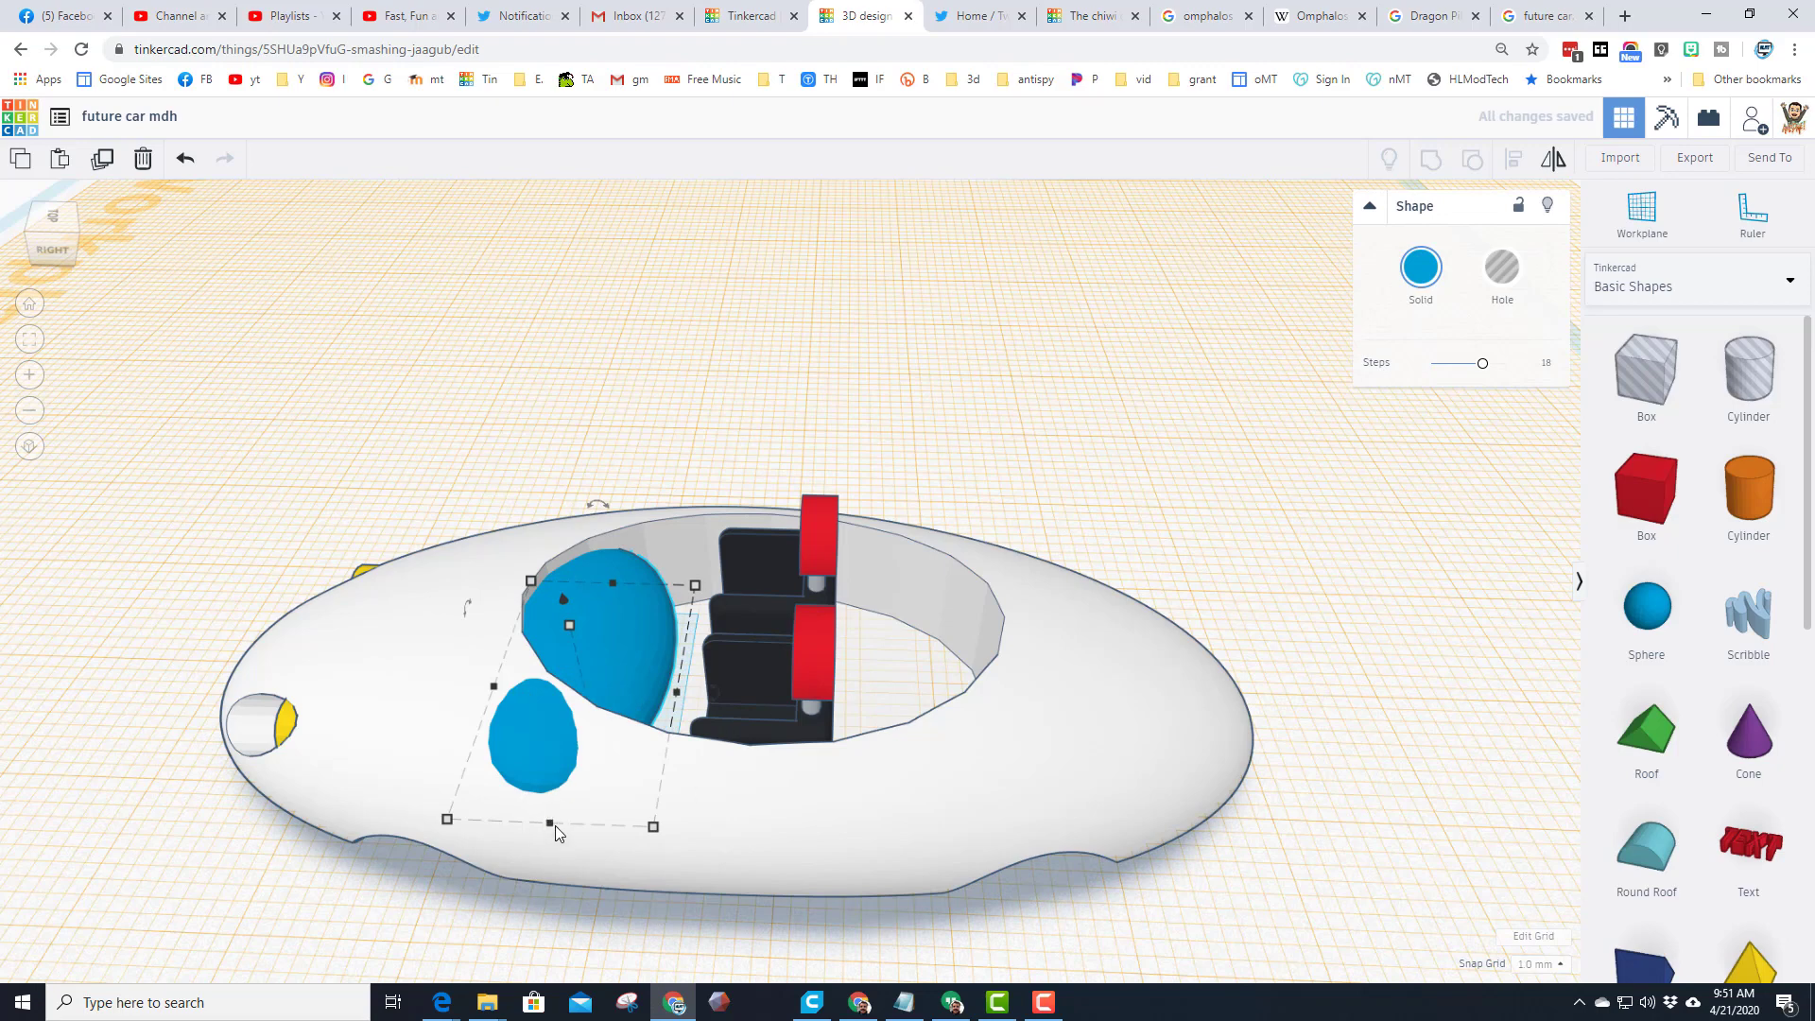
# Step: Narrow the blue sphere to 18 mm across the car so it stays inside the body
pyautogui.moveTo(552, 823); pyautogui.dragTo(554, 792)
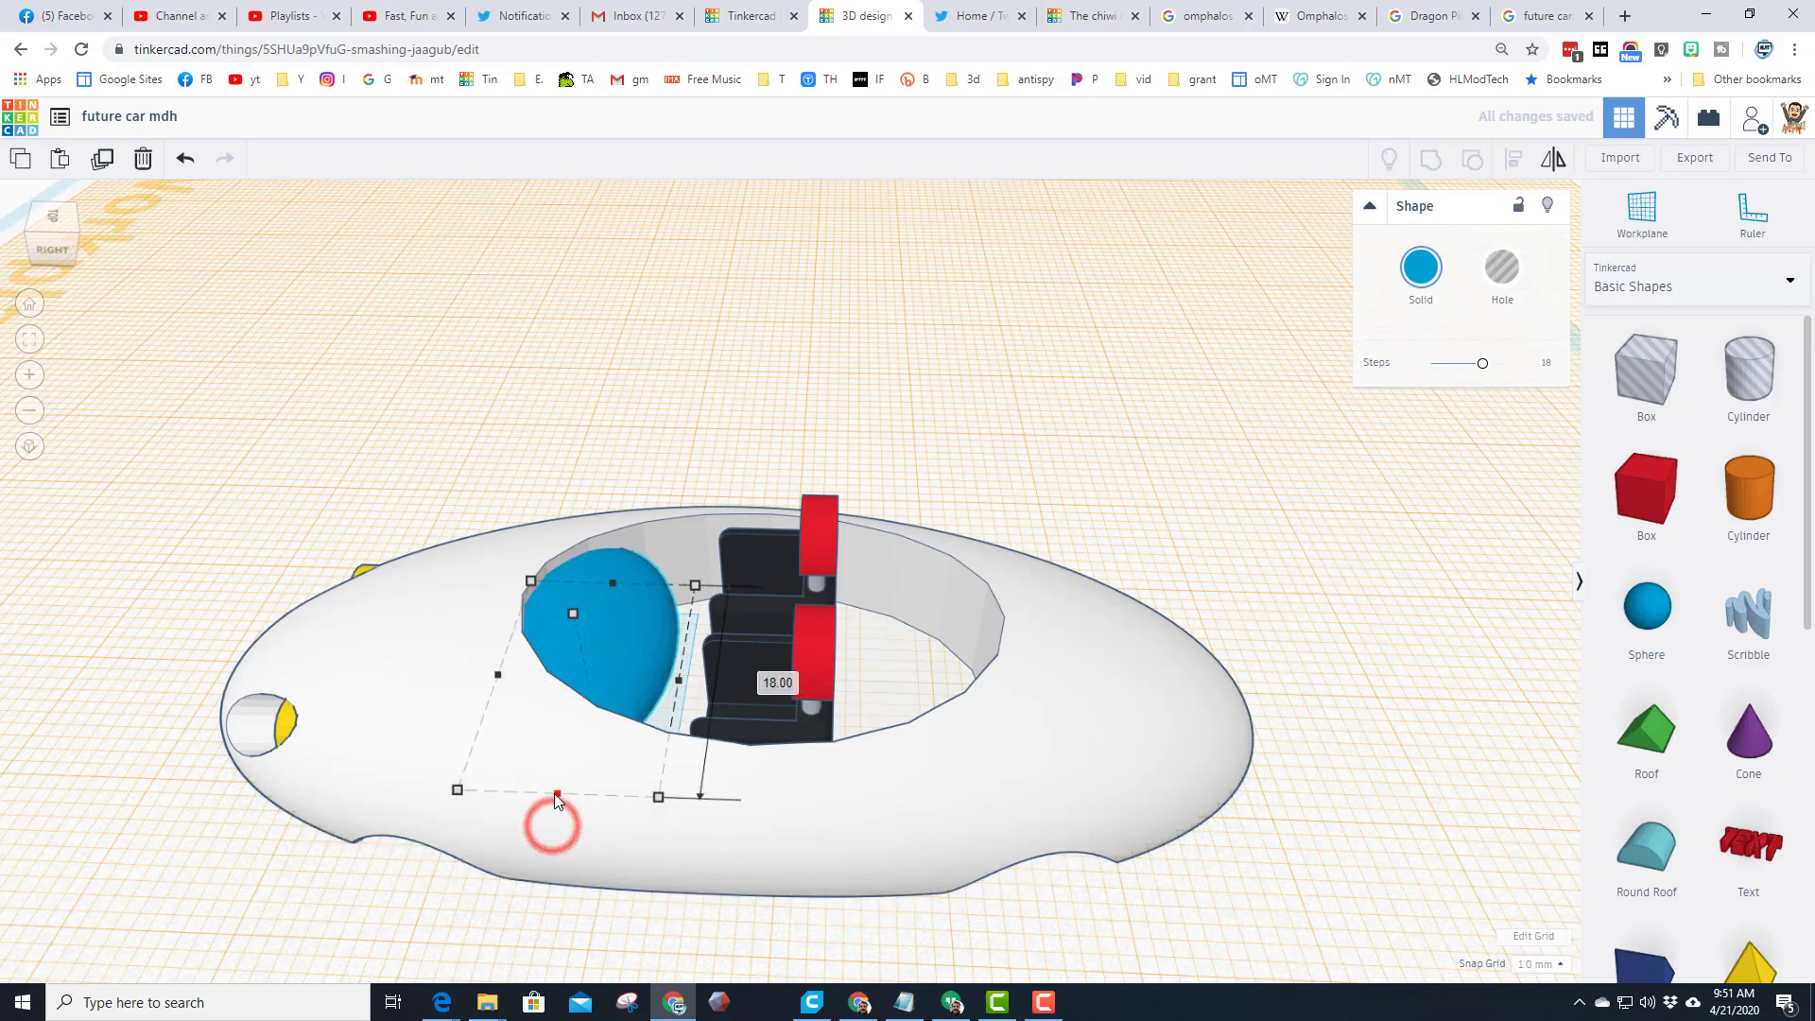
pyautogui.click(677, 680)
pyautogui.moveTo(595, 669)
pyautogui.mouseDown(button='right')
pyautogui.moveTo(939, 678)
pyautogui.moveTo(669, 695)
pyautogui.moveTo(594, 658)
pyautogui.mouseUp(button='right')
pyautogui.scroll(-3, 594, 658)
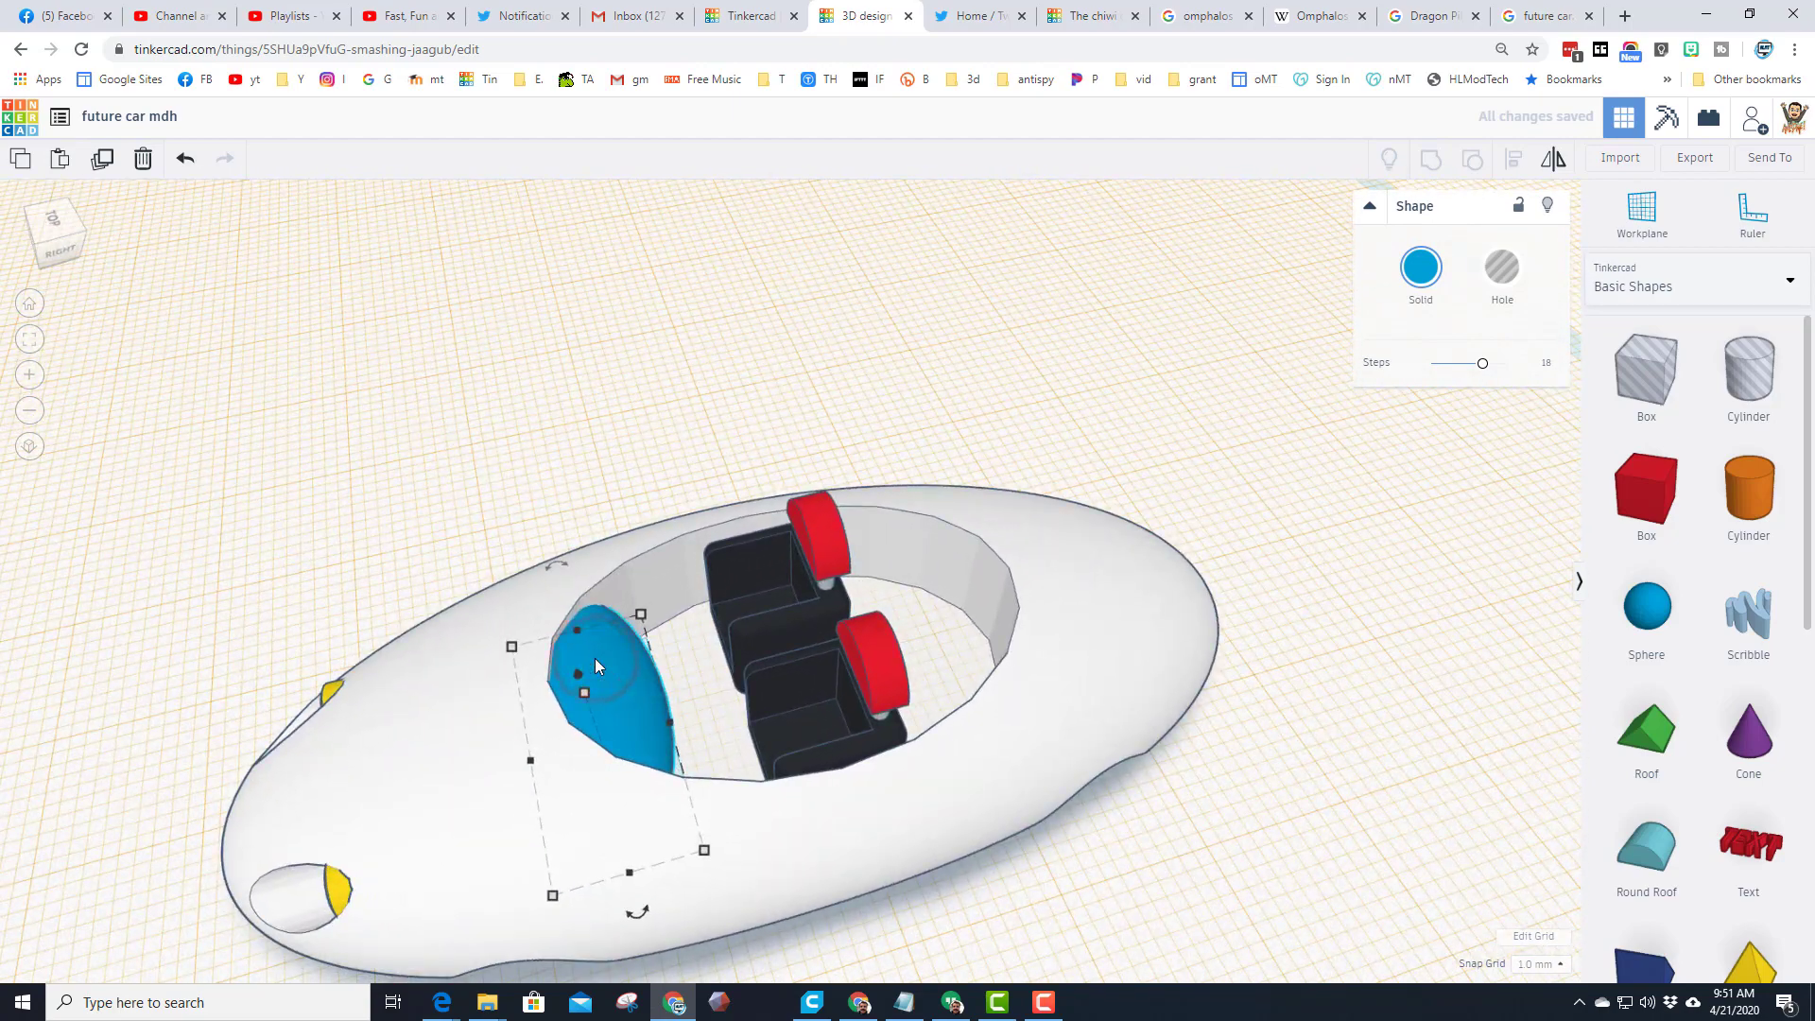
# Step: Select the blue sphere together with the car body and centre-align them across the car's width
pyautogui.click(555, 505)
pyautogui.moveTo(583, 468); pyautogui.dragTo(638, 826)
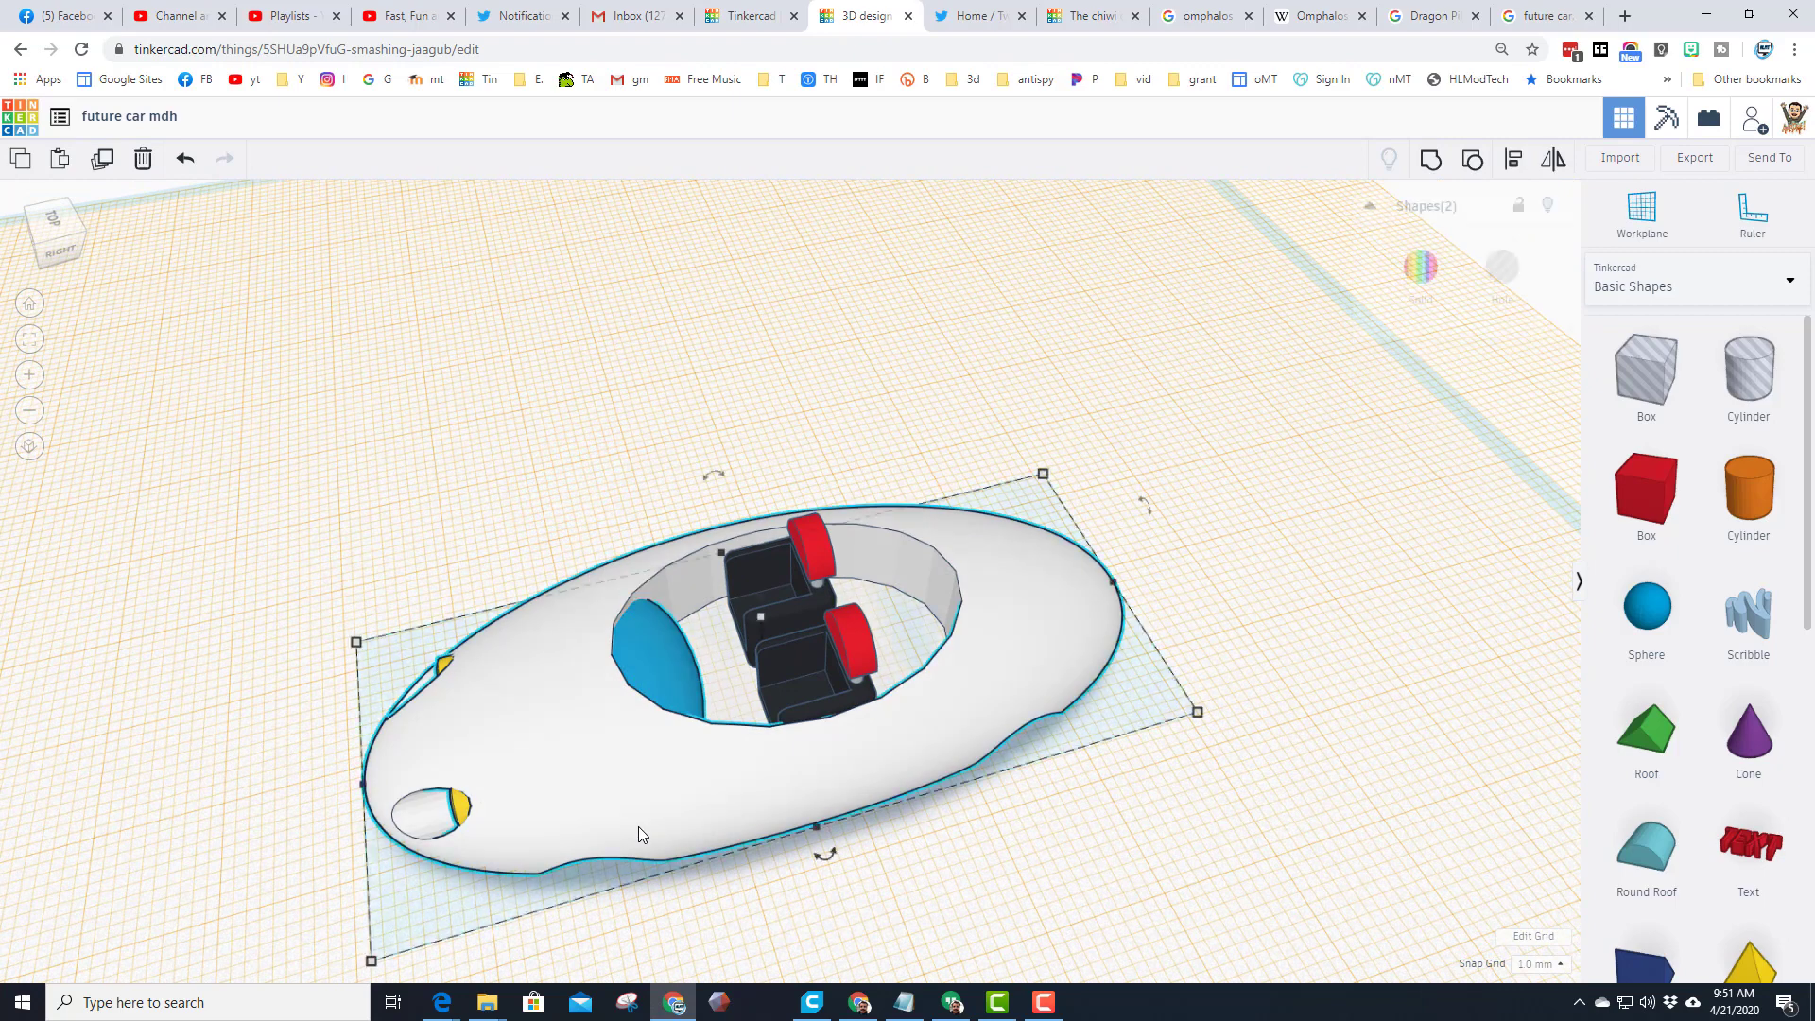
pyautogui.click(1510, 162)
pyautogui.click(526, 700)
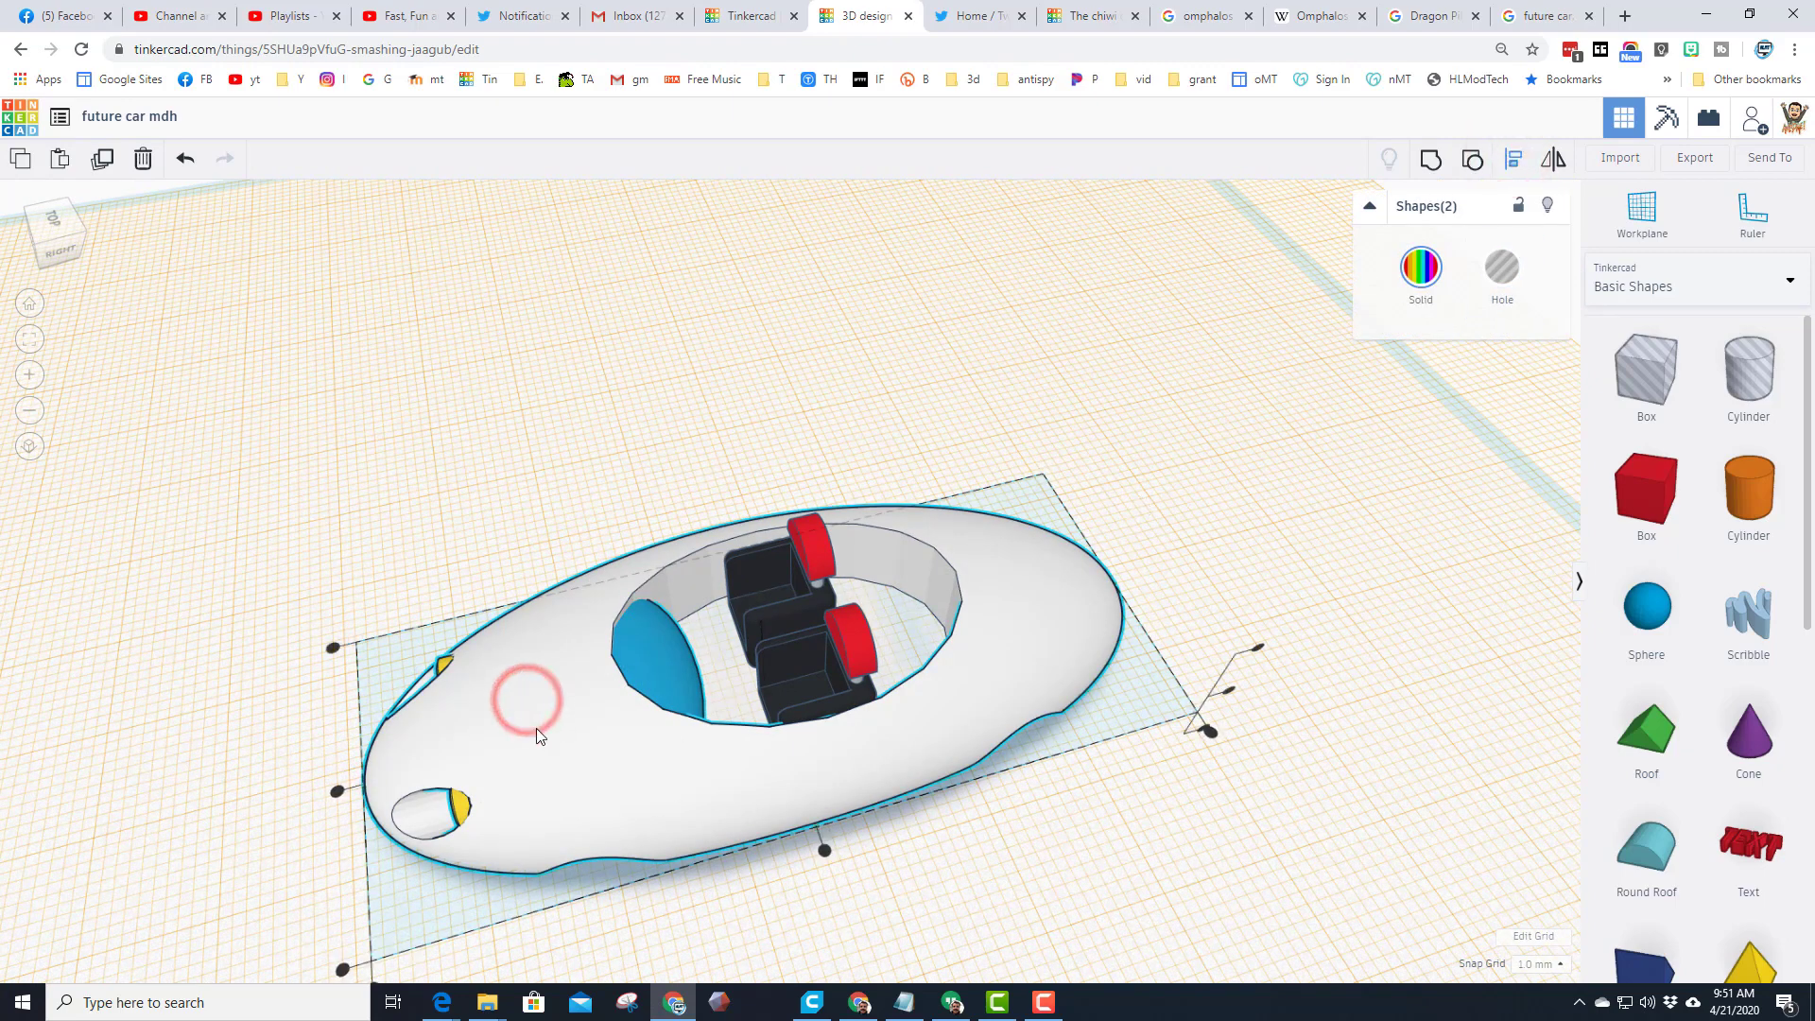
pyautogui.click(336, 790)
pyautogui.click(650, 482)
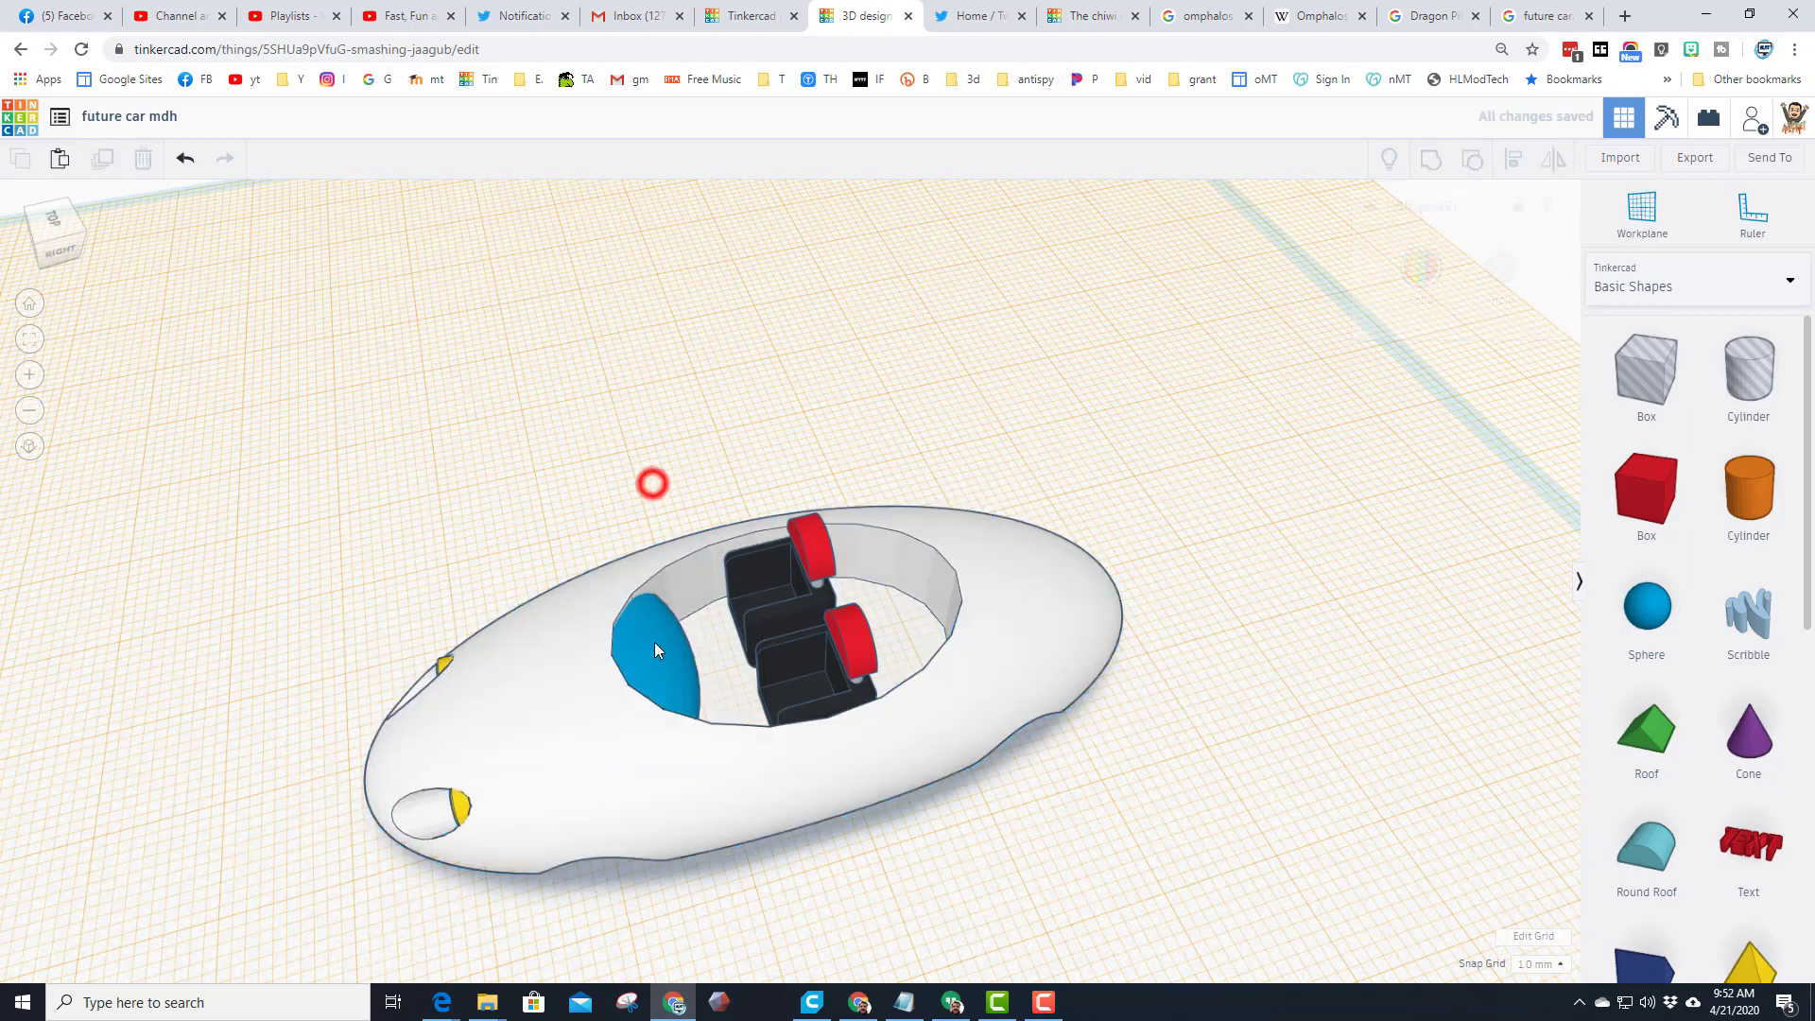
# Step: Recolour the cockpit sphere dark grey and group it with the car body and both seats
pyautogui.click(649, 652)
pyautogui.click(1437, 270)
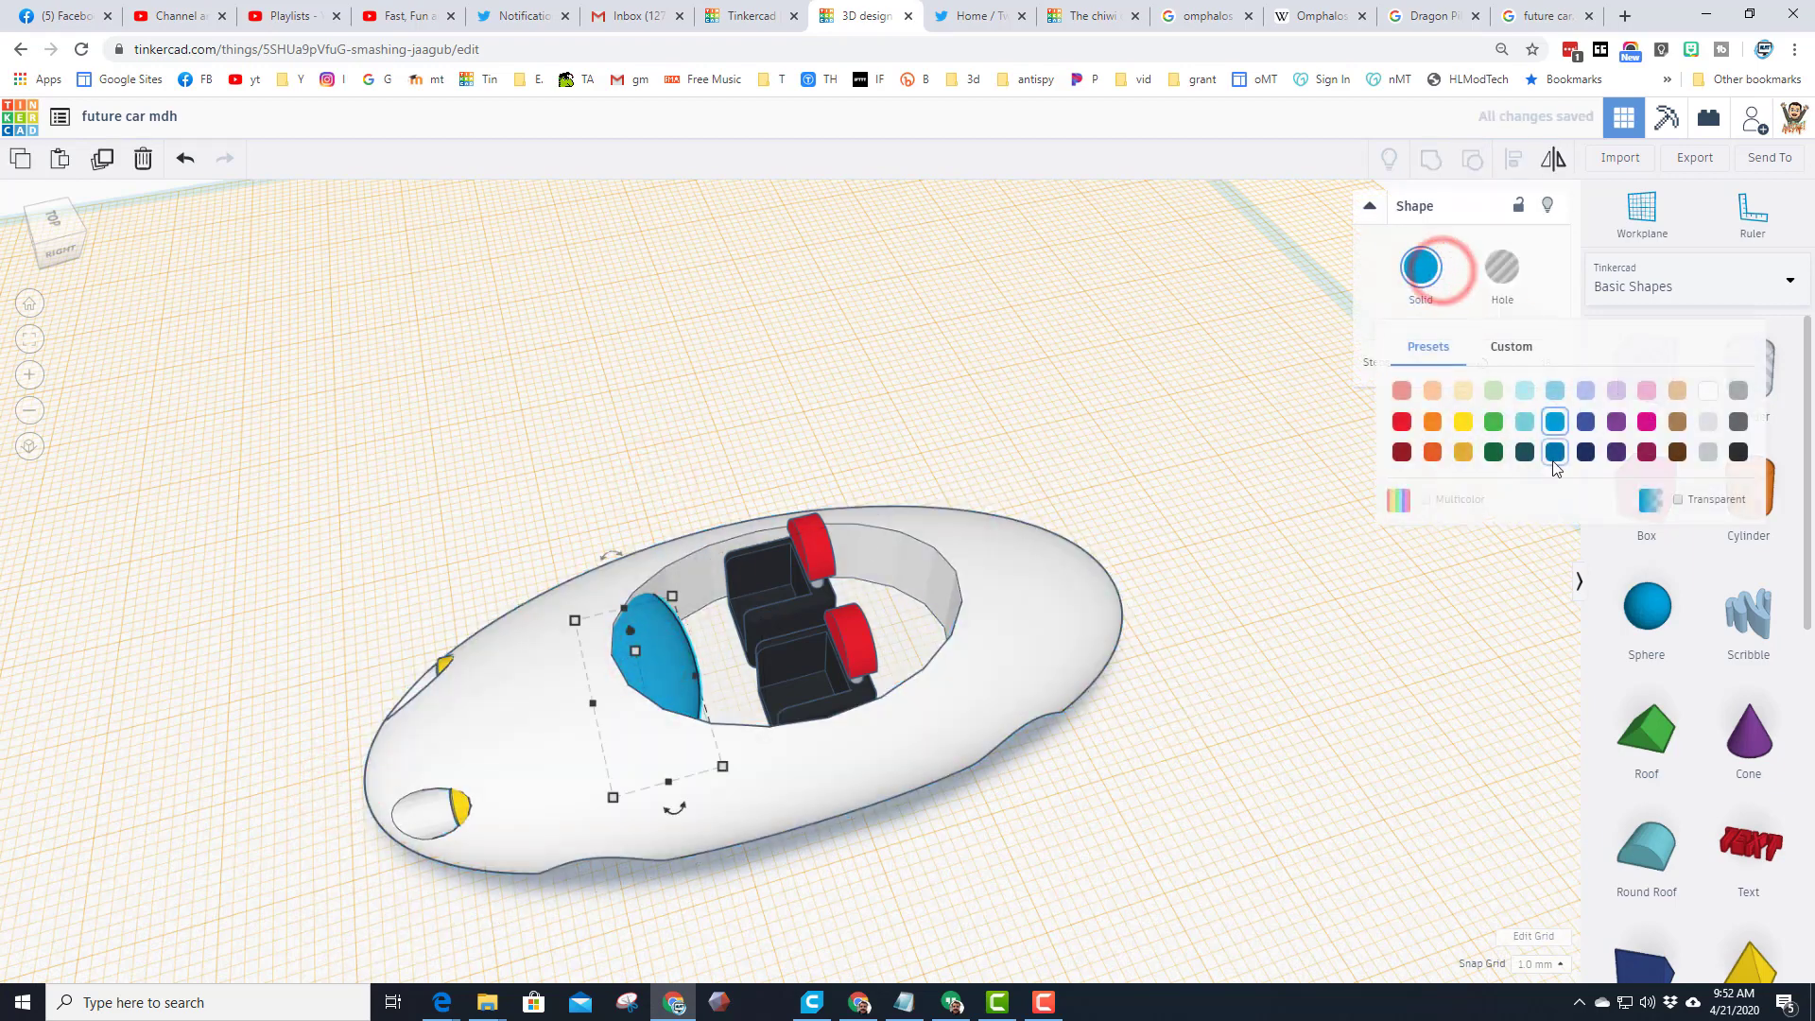
pyautogui.click(1737, 422)
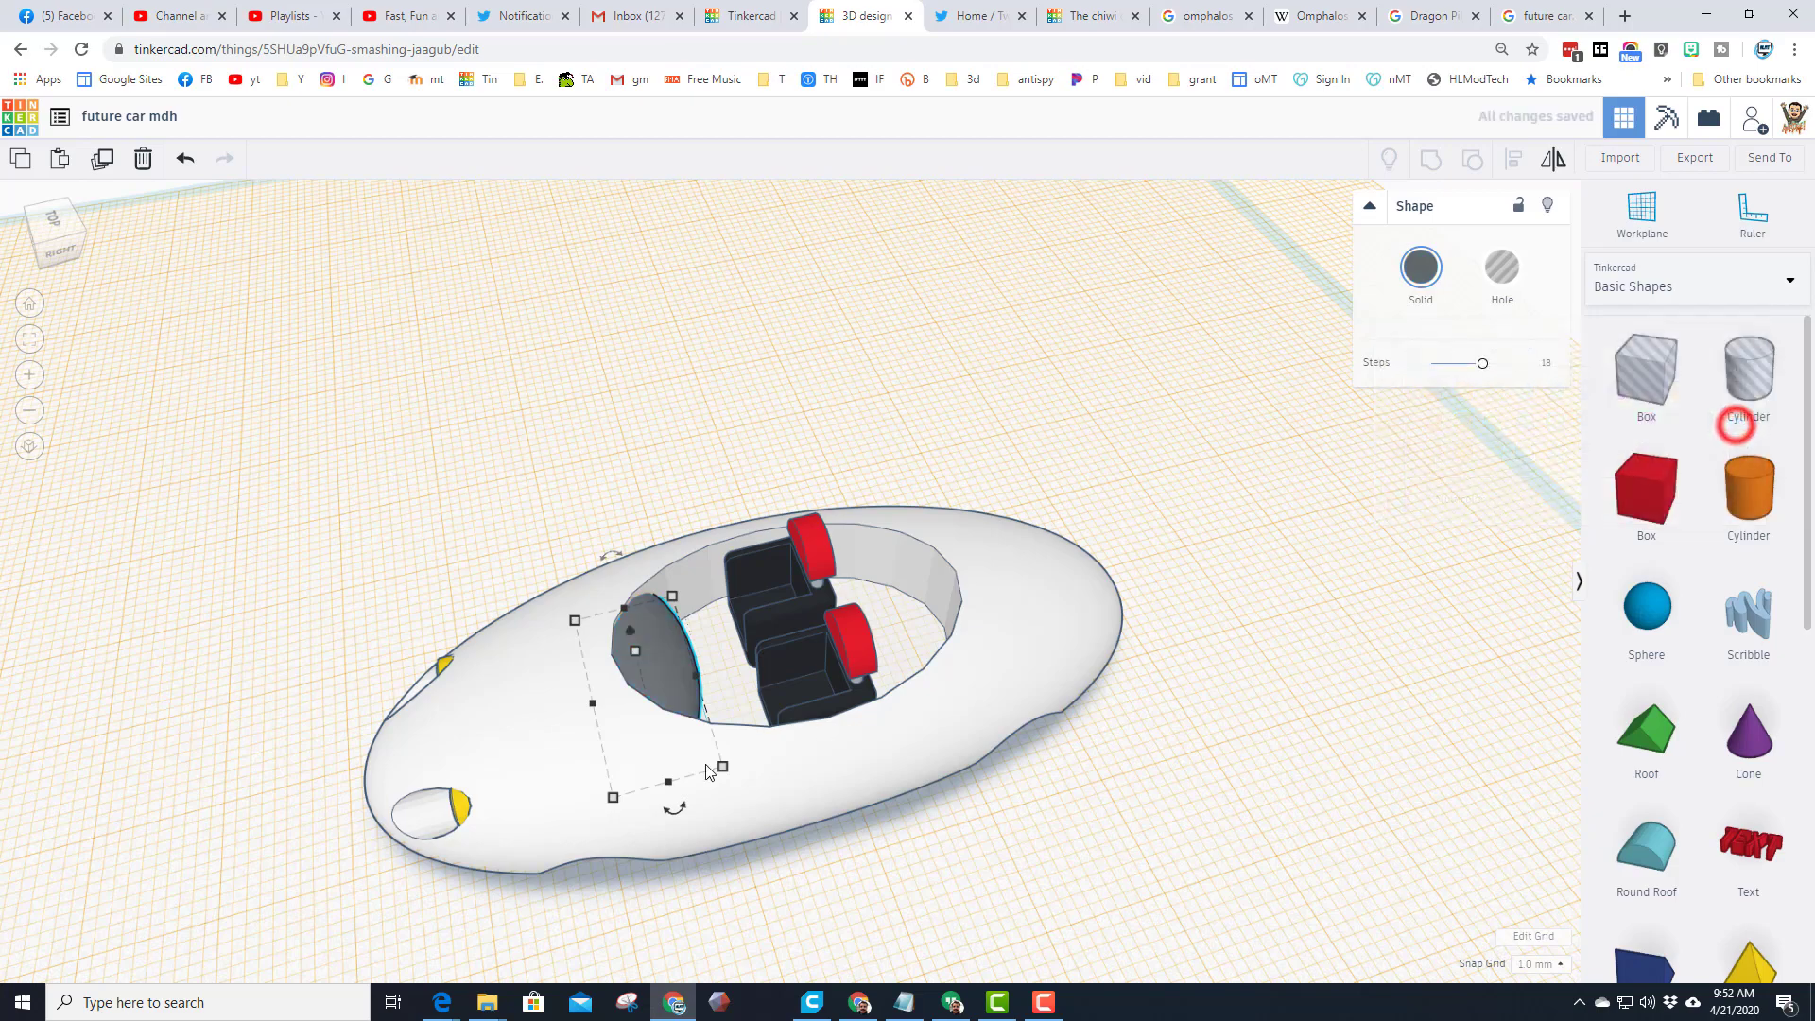
pyautogui.moveTo(665, 661); pyautogui.dragTo(655, 622, button='right')
pyautogui.moveTo(655, 622); pyautogui.dragTo(633, 646)
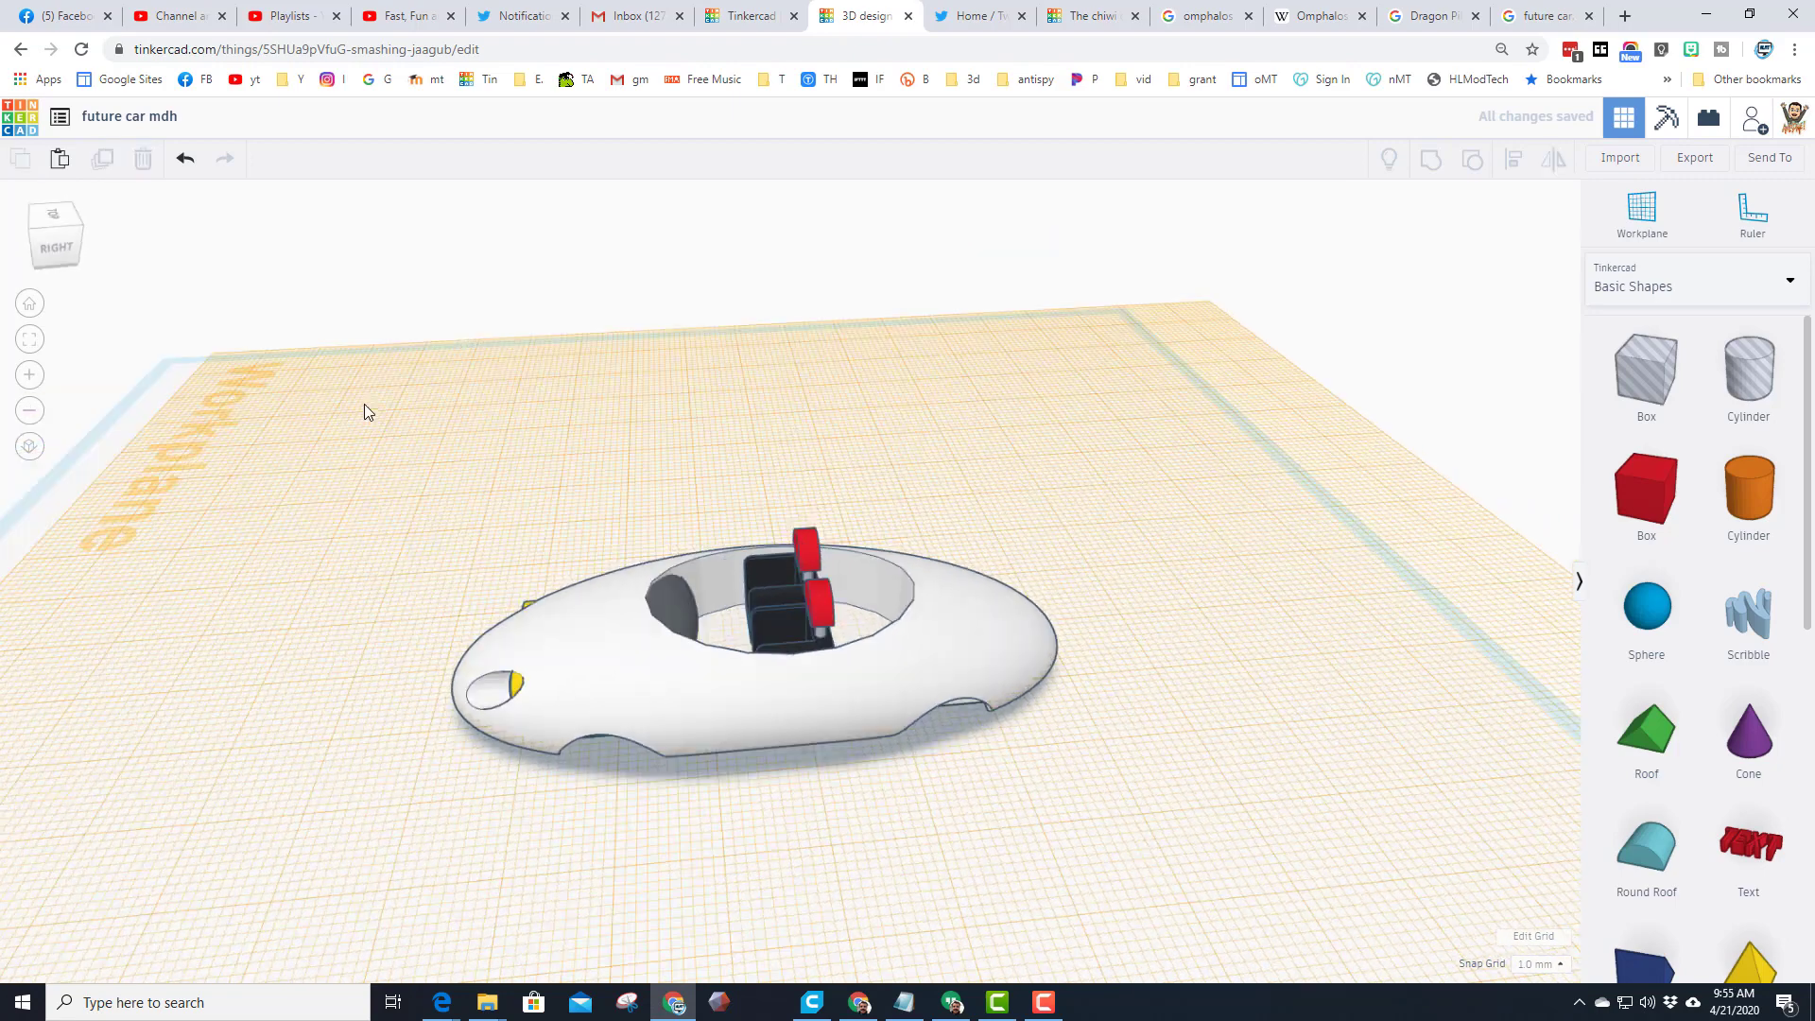
pyautogui.moveTo(367, 406); pyautogui.dragTo(1151, 898)
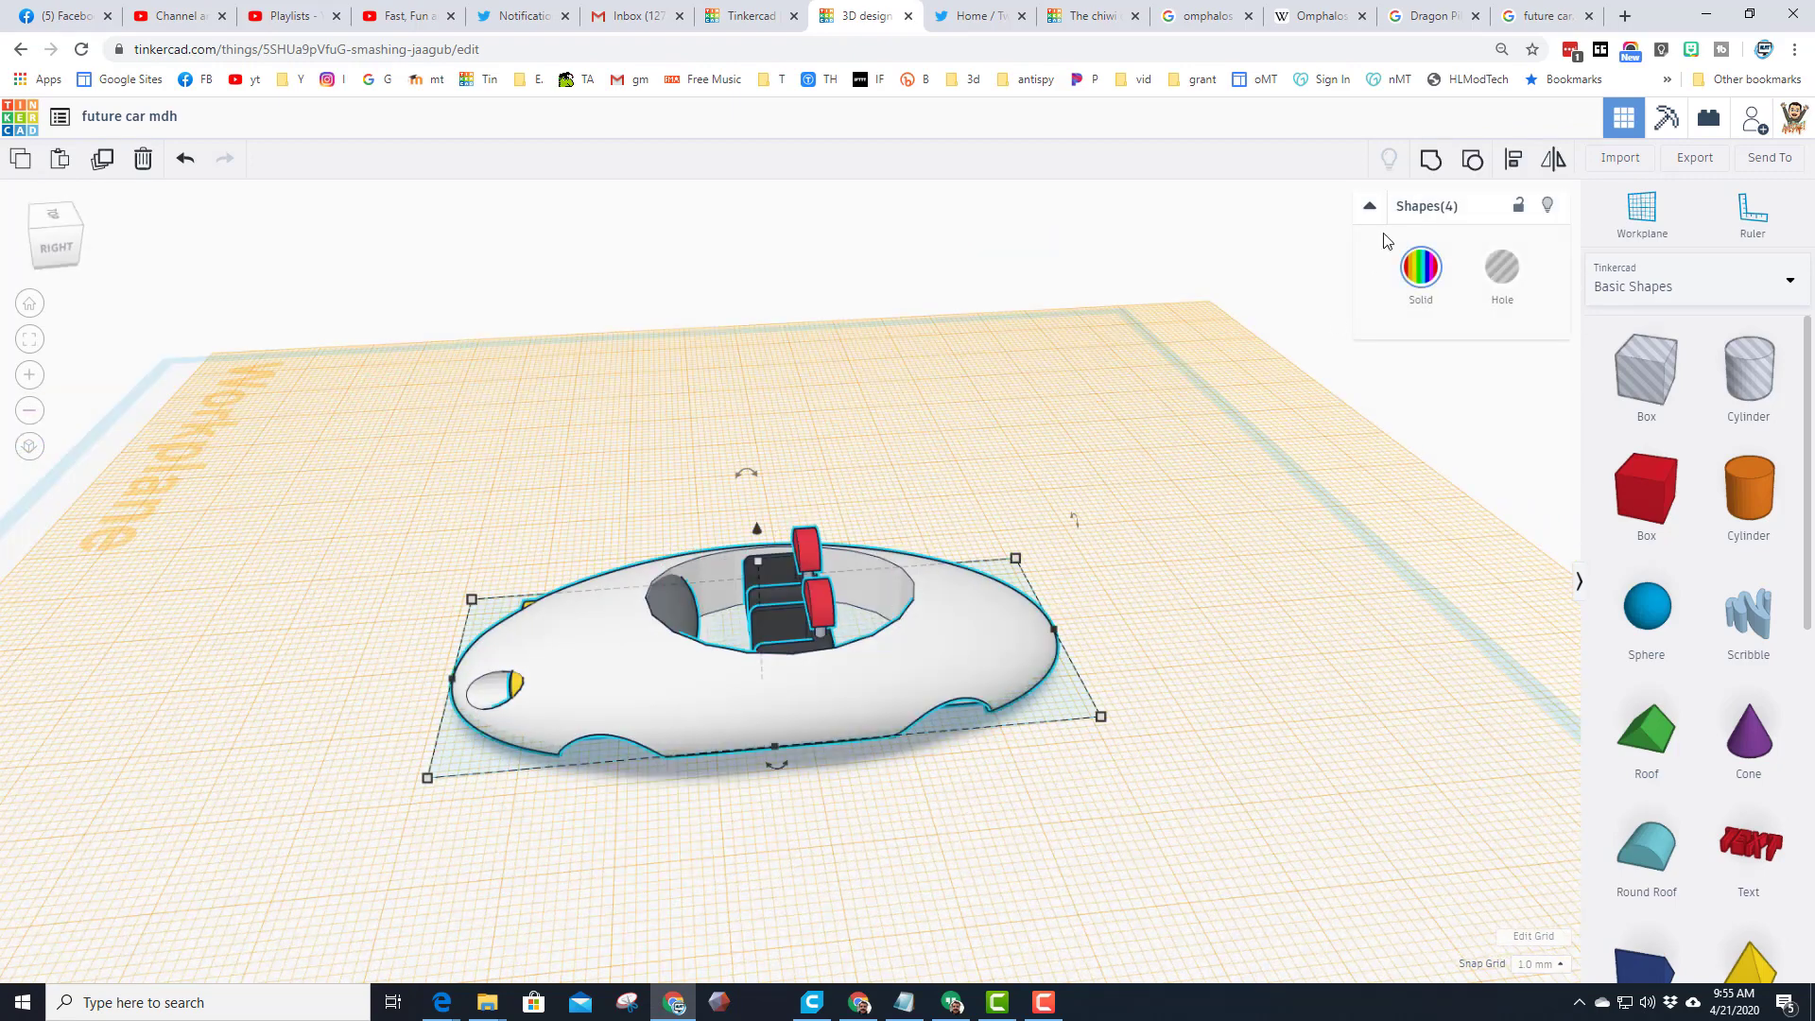
pyautogui.click(1434, 158)
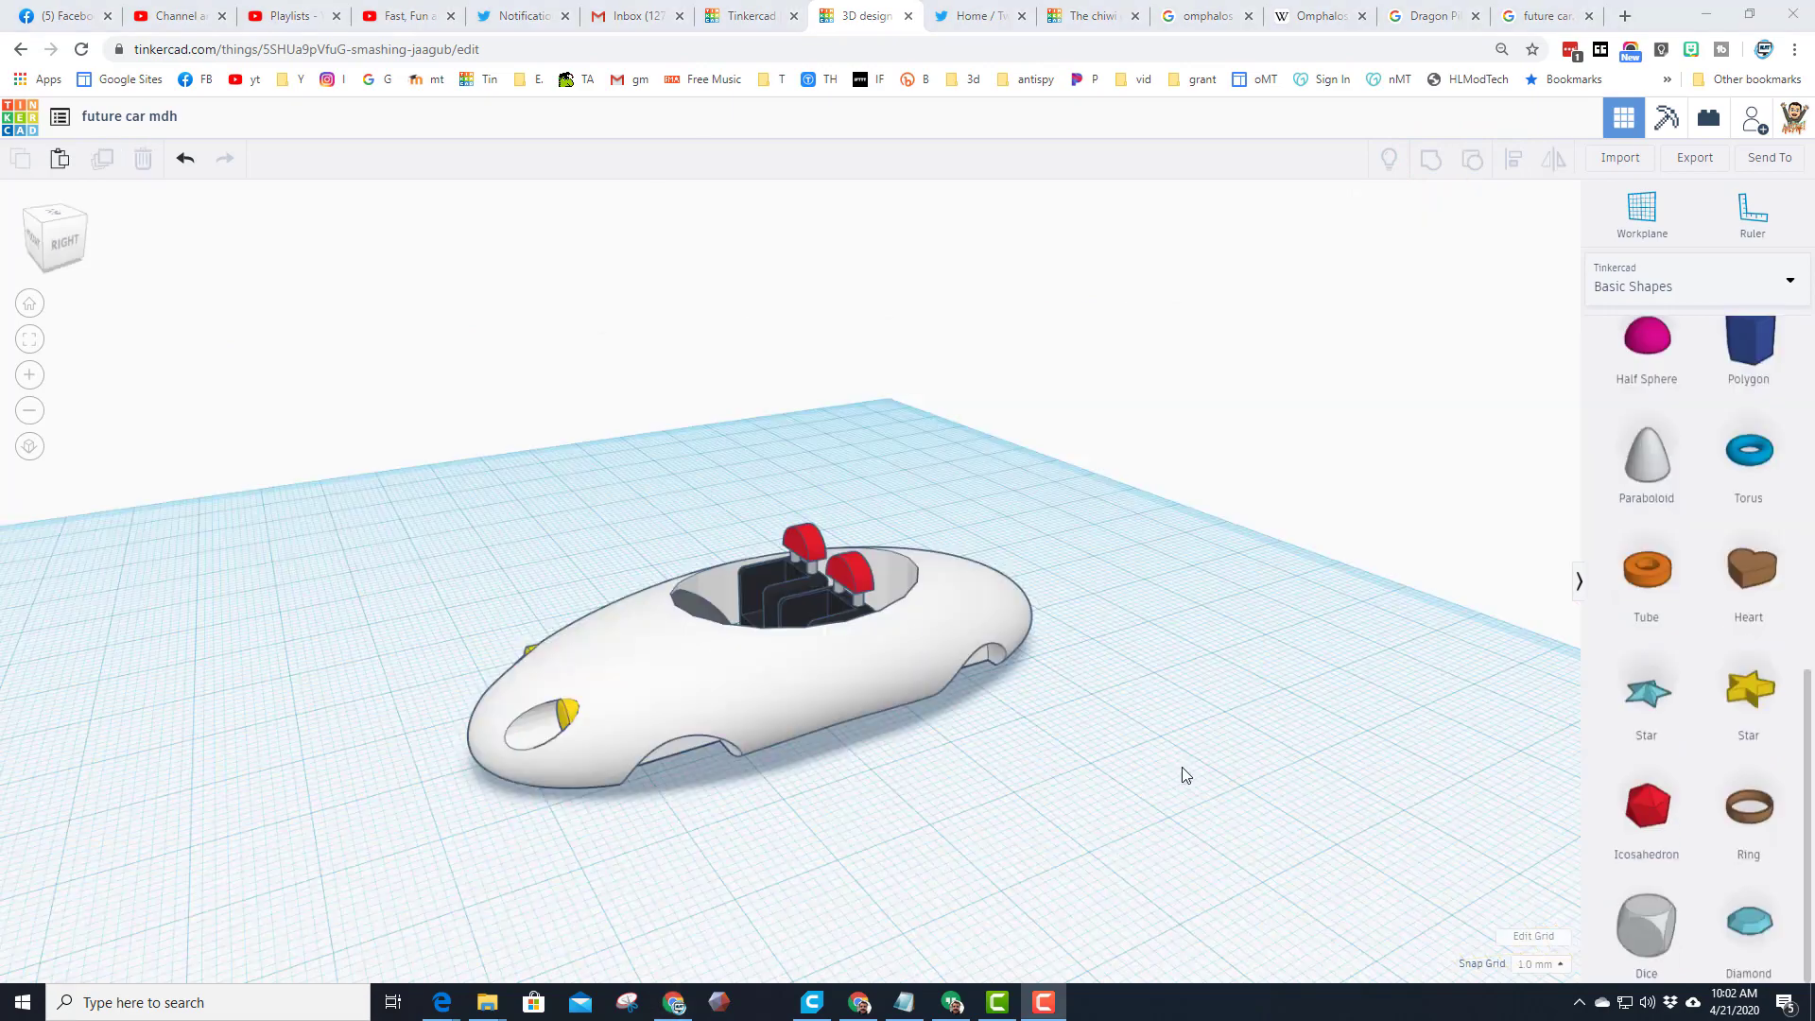
# Step: Set the workplane on the front wheel well's inner wall and place a Wheel from the shape generators on it
pyautogui.moveTo(1175, 765); pyautogui.dragTo(913, 744, button='right')
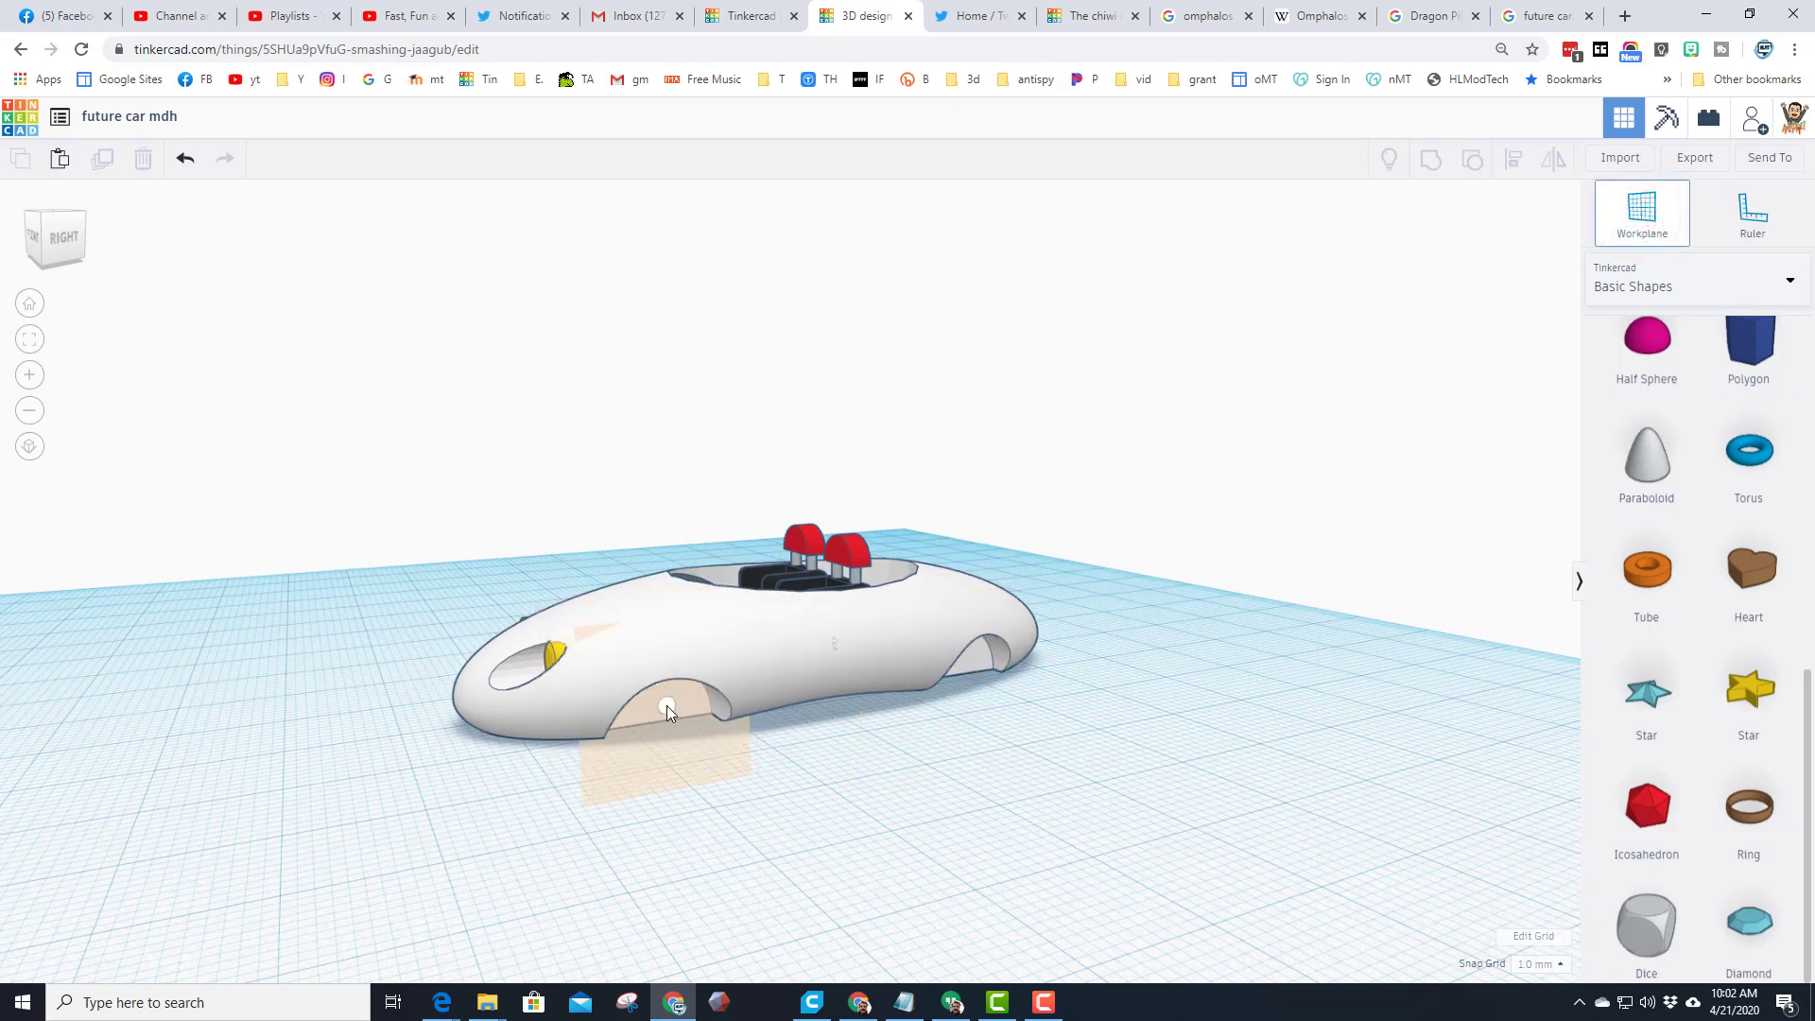
pyautogui.click(666, 705)
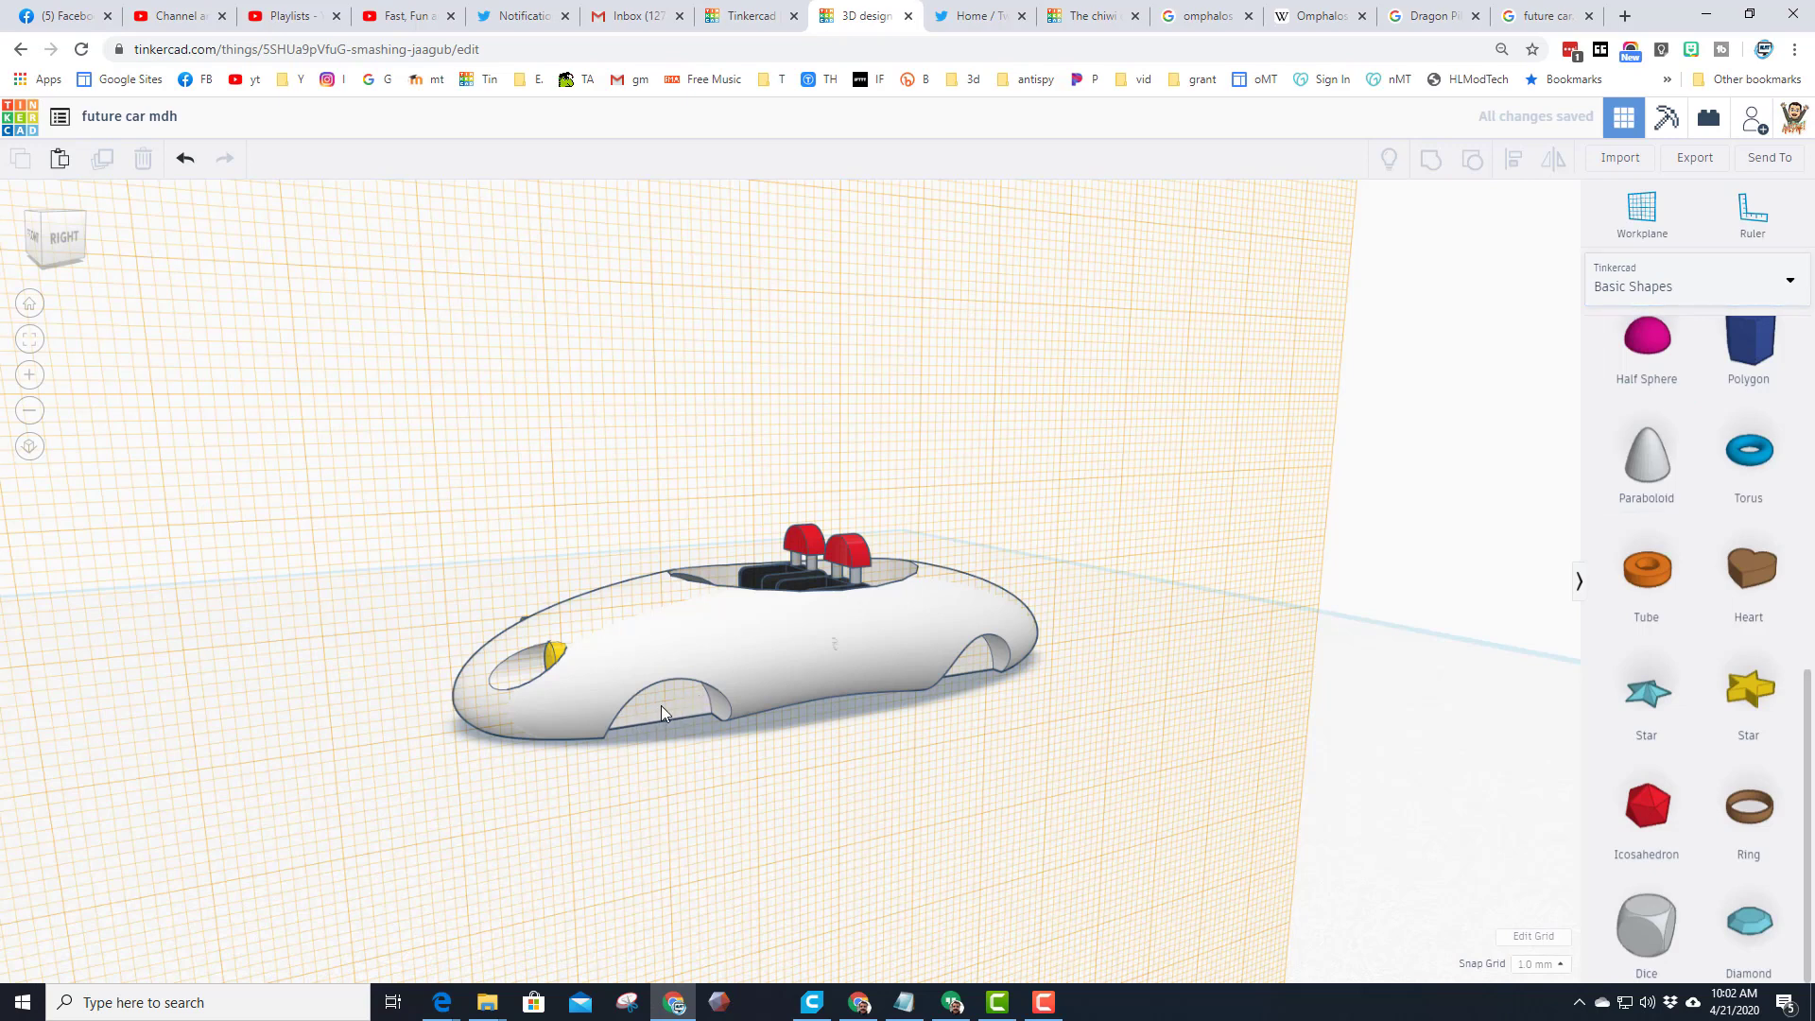
pyautogui.click(1606, 276)
pyautogui.click(1614, 519)
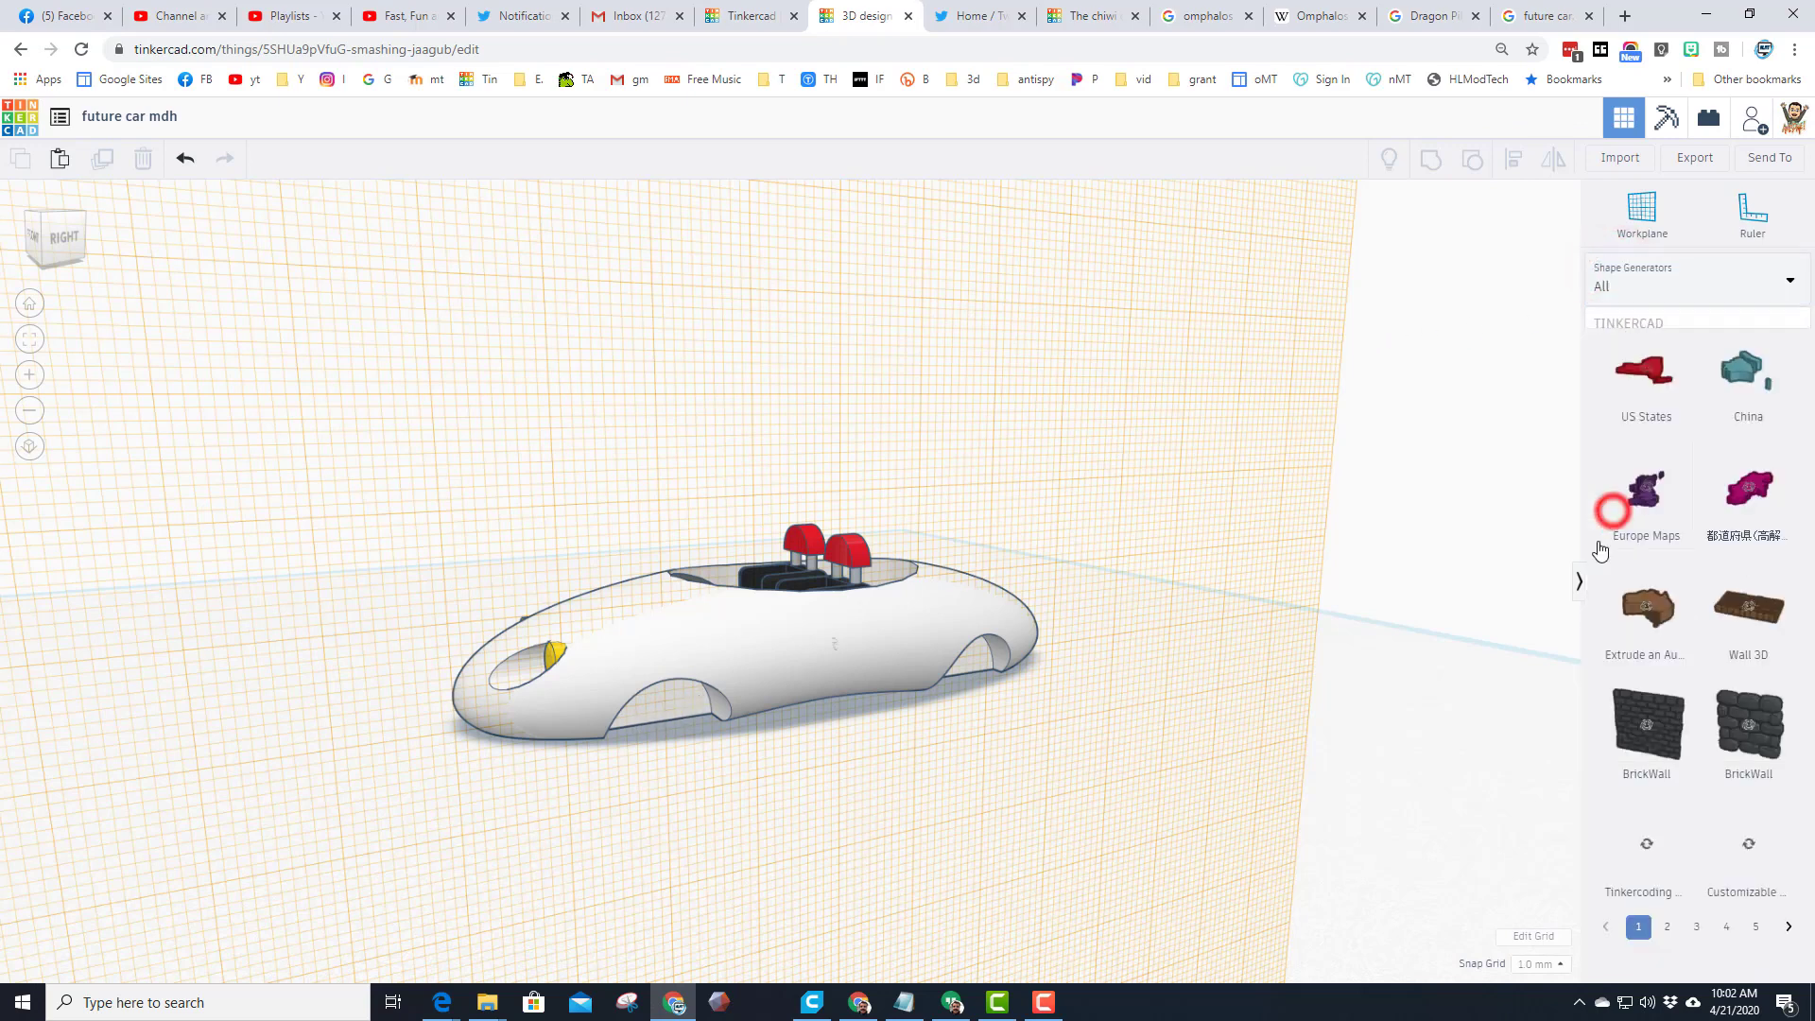
pyautogui.click(1695, 926)
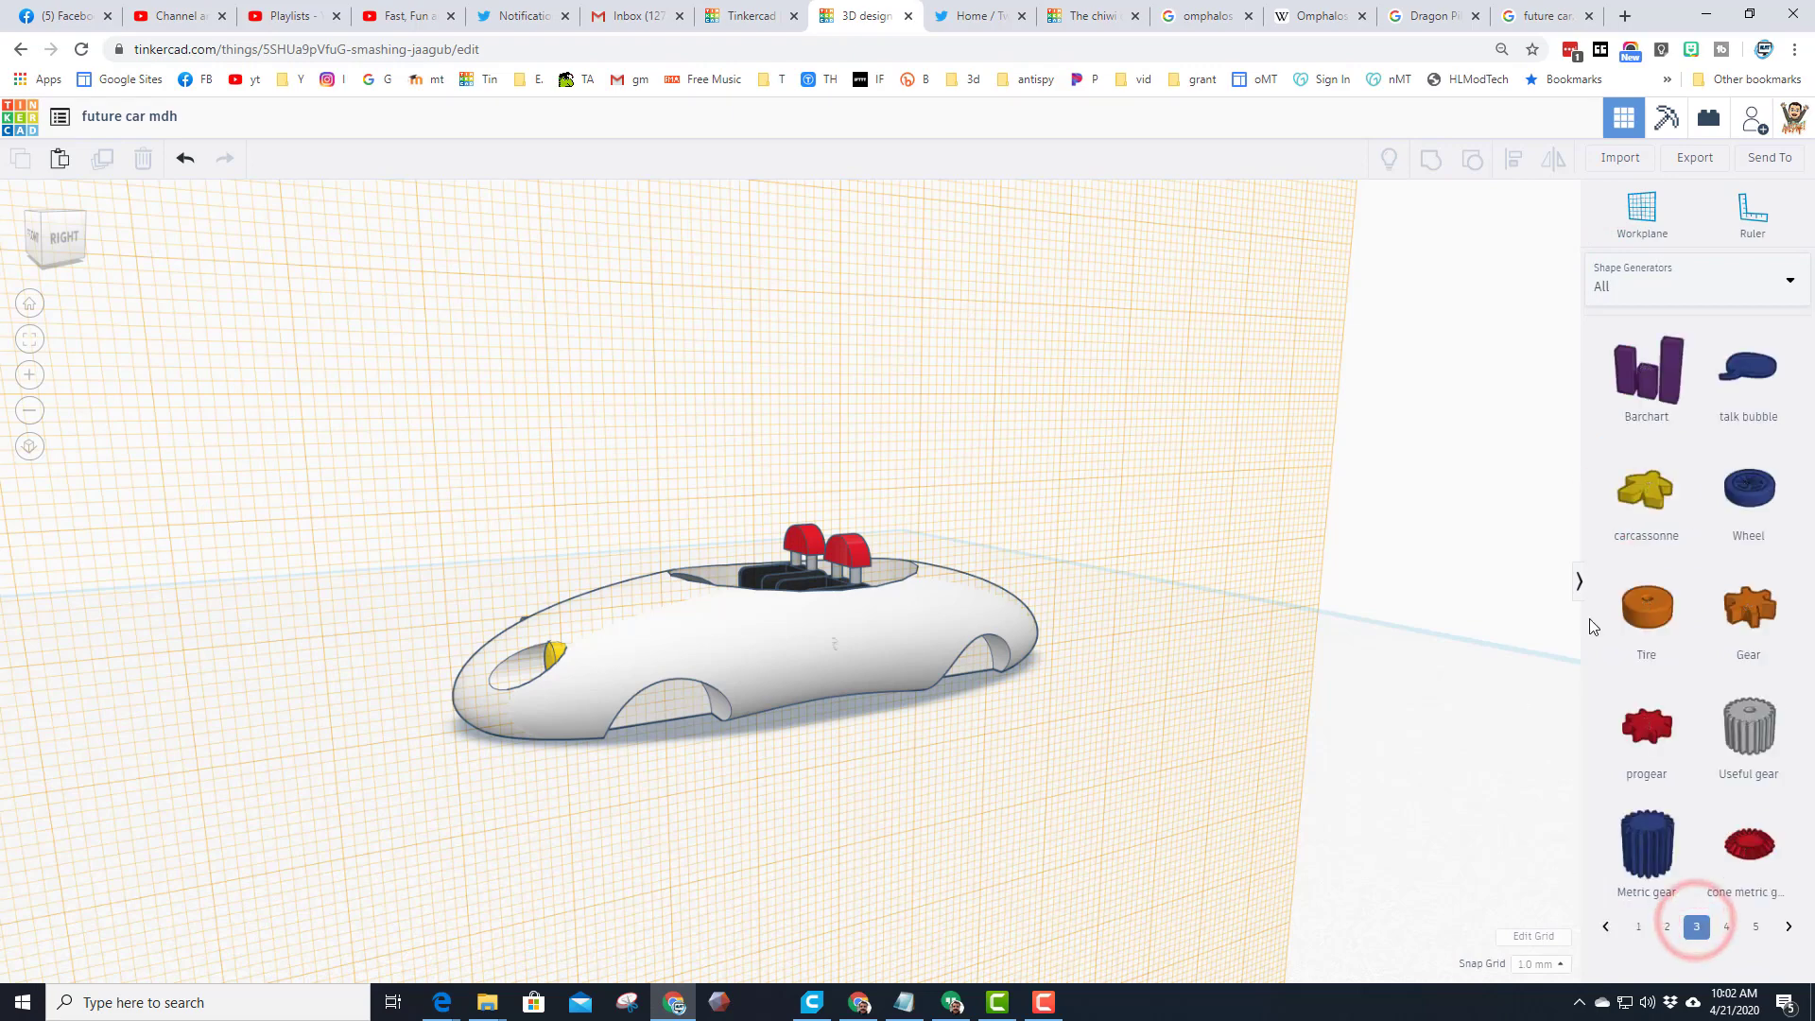
pyautogui.moveTo(1748, 487); pyautogui.dragTo(936, 599)
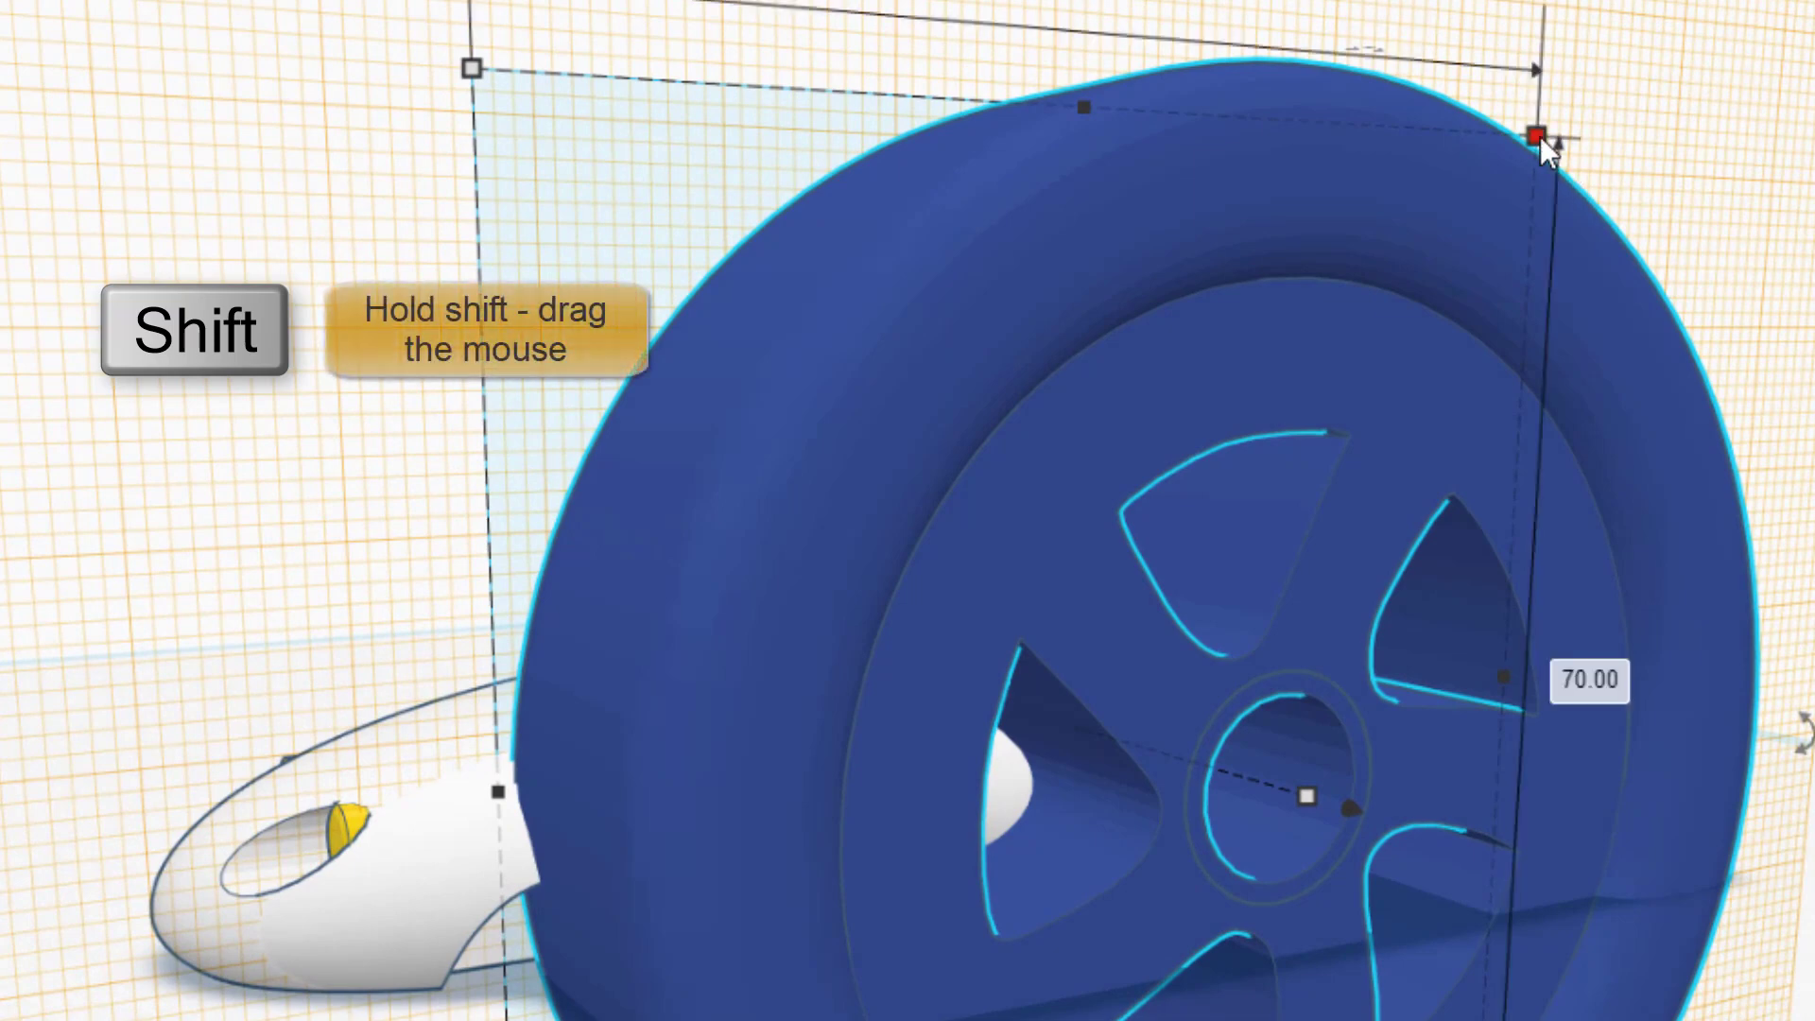
# Step: Scale the wheel uniformly to a diameter of 10 mm
pyautogui.keyDown('shift'); pyautogui.moveTo(1538, 135); pyautogui.dragTo(1017, 917); pyautogui.keyUp('shift')
pyautogui.keyDown('shift'); pyautogui.moveTo(1055, 633); pyautogui.dragTo(1056, 635); pyautogui.keyUp('shift')
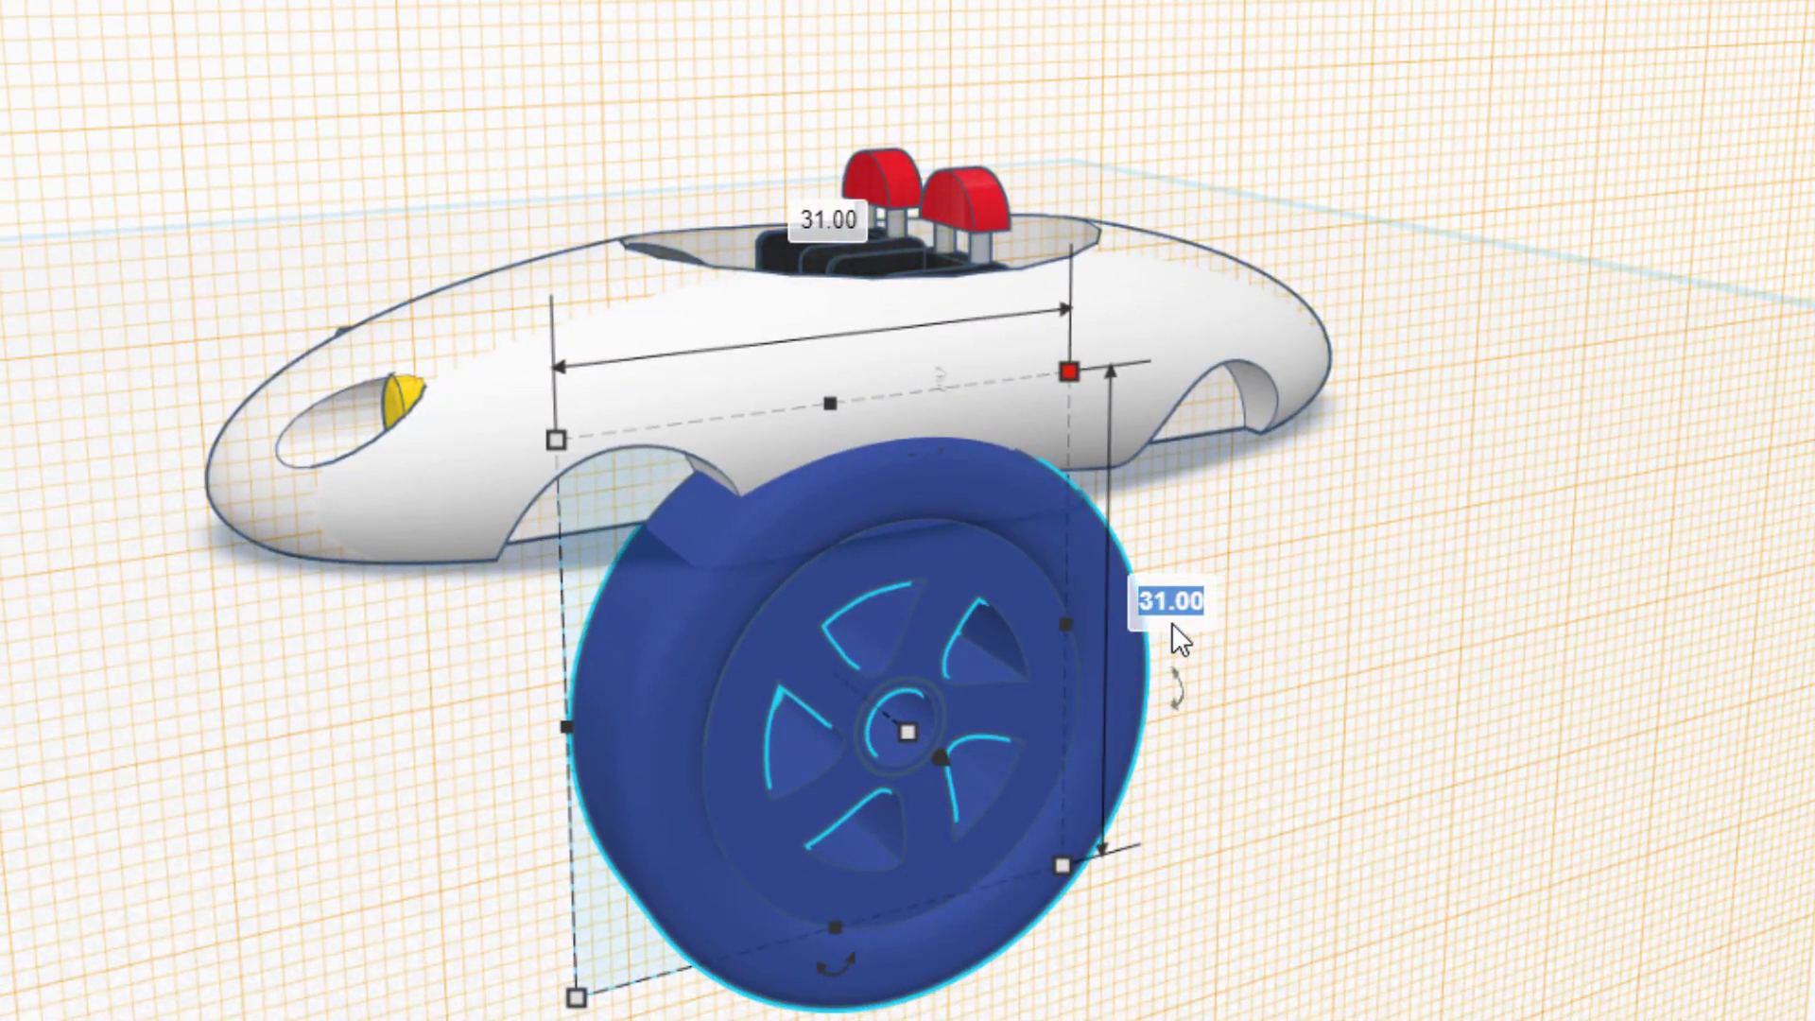
pyautogui.write('10')
pyautogui.press('Return')
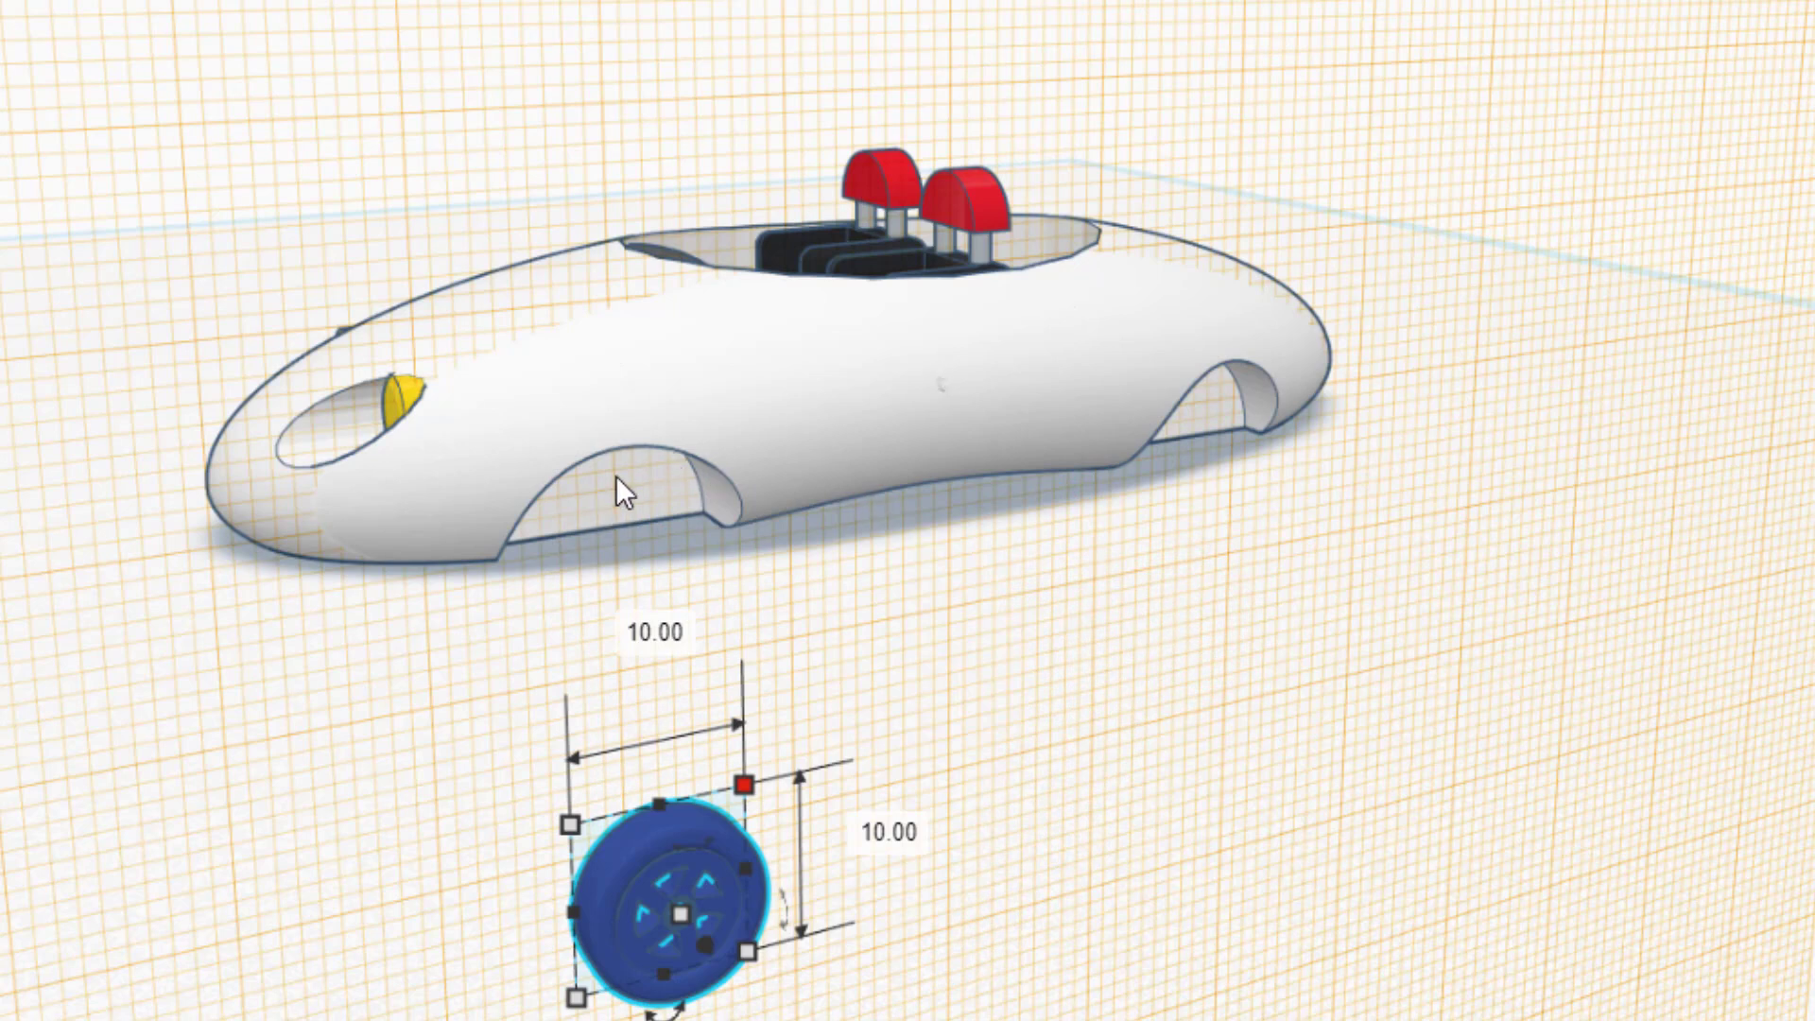
# Step: Move the small blue wheel up along the workplane into the front wheel well
pyautogui.press('Up')
pyautogui.press('Up')
pyautogui.press('Up')
pyautogui.press('Up')
pyautogui.press('Up')
pyautogui.press('Up')
pyautogui.press('Up')
pyautogui.press('Up')
pyautogui.press('Up')
pyautogui.press('Up')
pyautogui.press('Up')
pyautogui.press('Up')
pyautogui.press('Up')
pyautogui.press('Up')
pyautogui.press('Up')
pyautogui.press('Up')
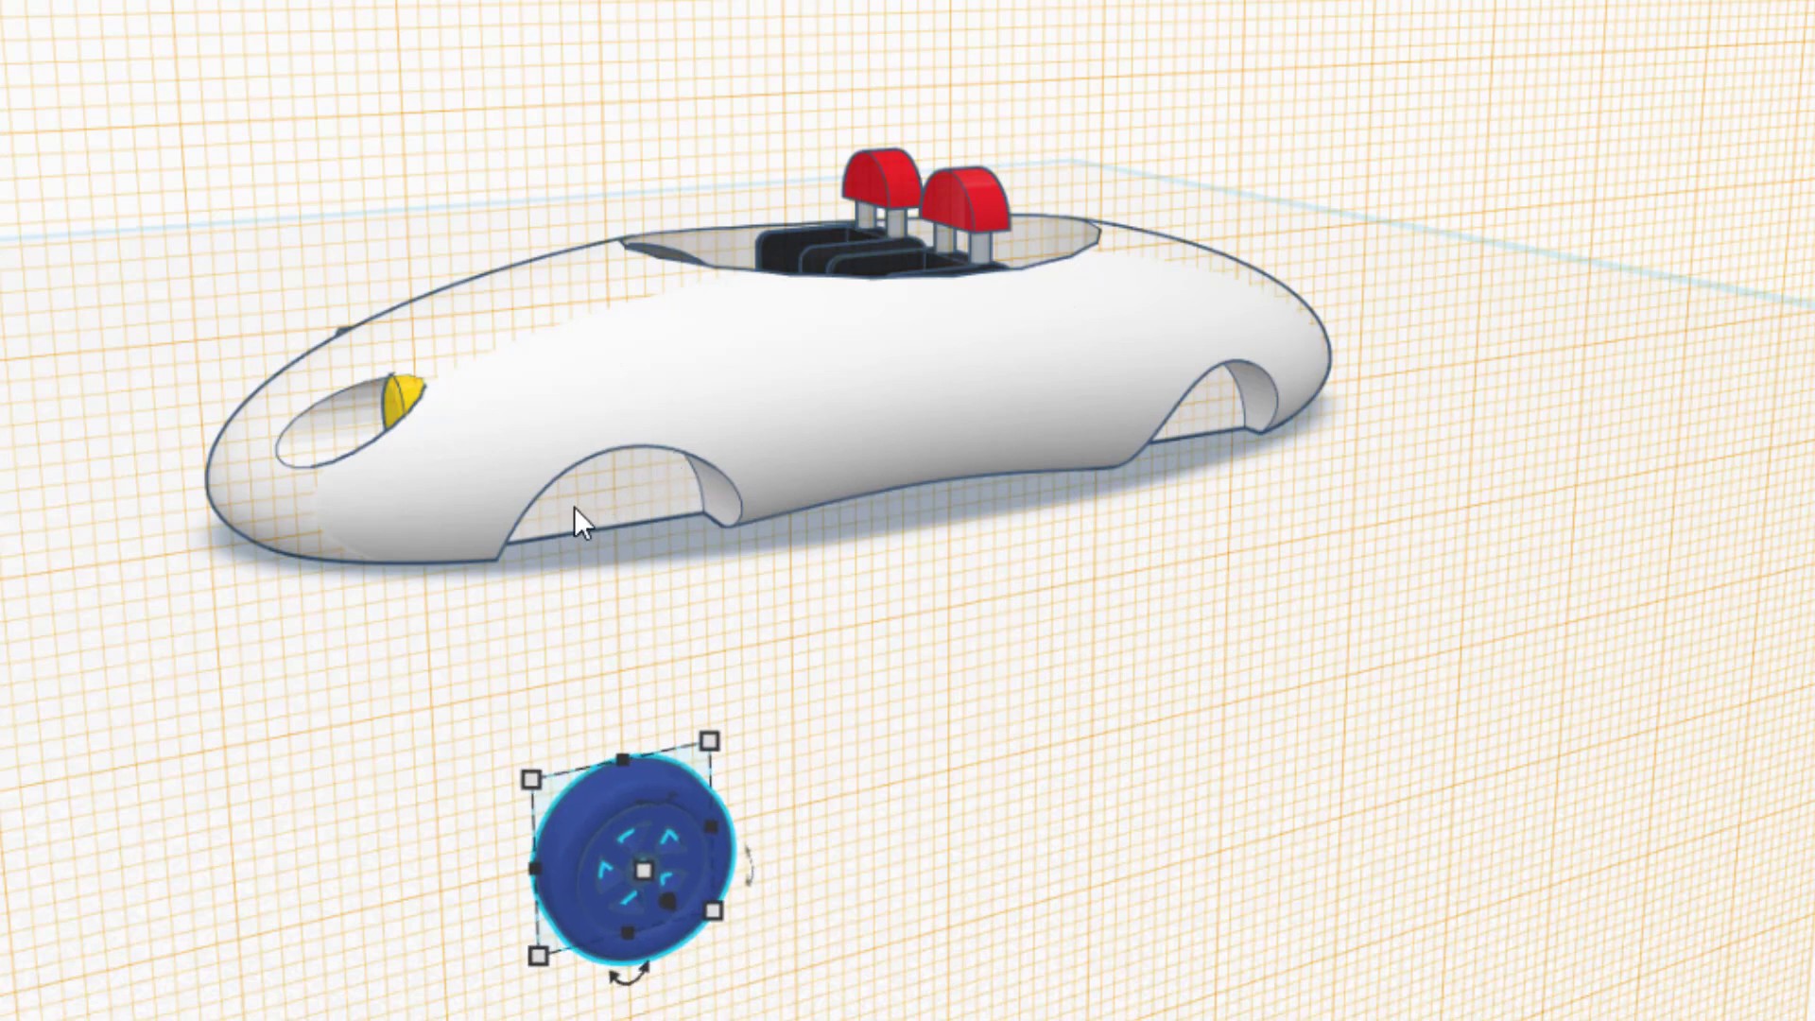
pyautogui.press('Up')
pyautogui.press('Up')
pyautogui.press('Up')
pyautogui.press('Up')
pyautogui.press('Up')
pyautogui.press('Up')
pyautogui.press('Up')
pyautogui.press('Up')
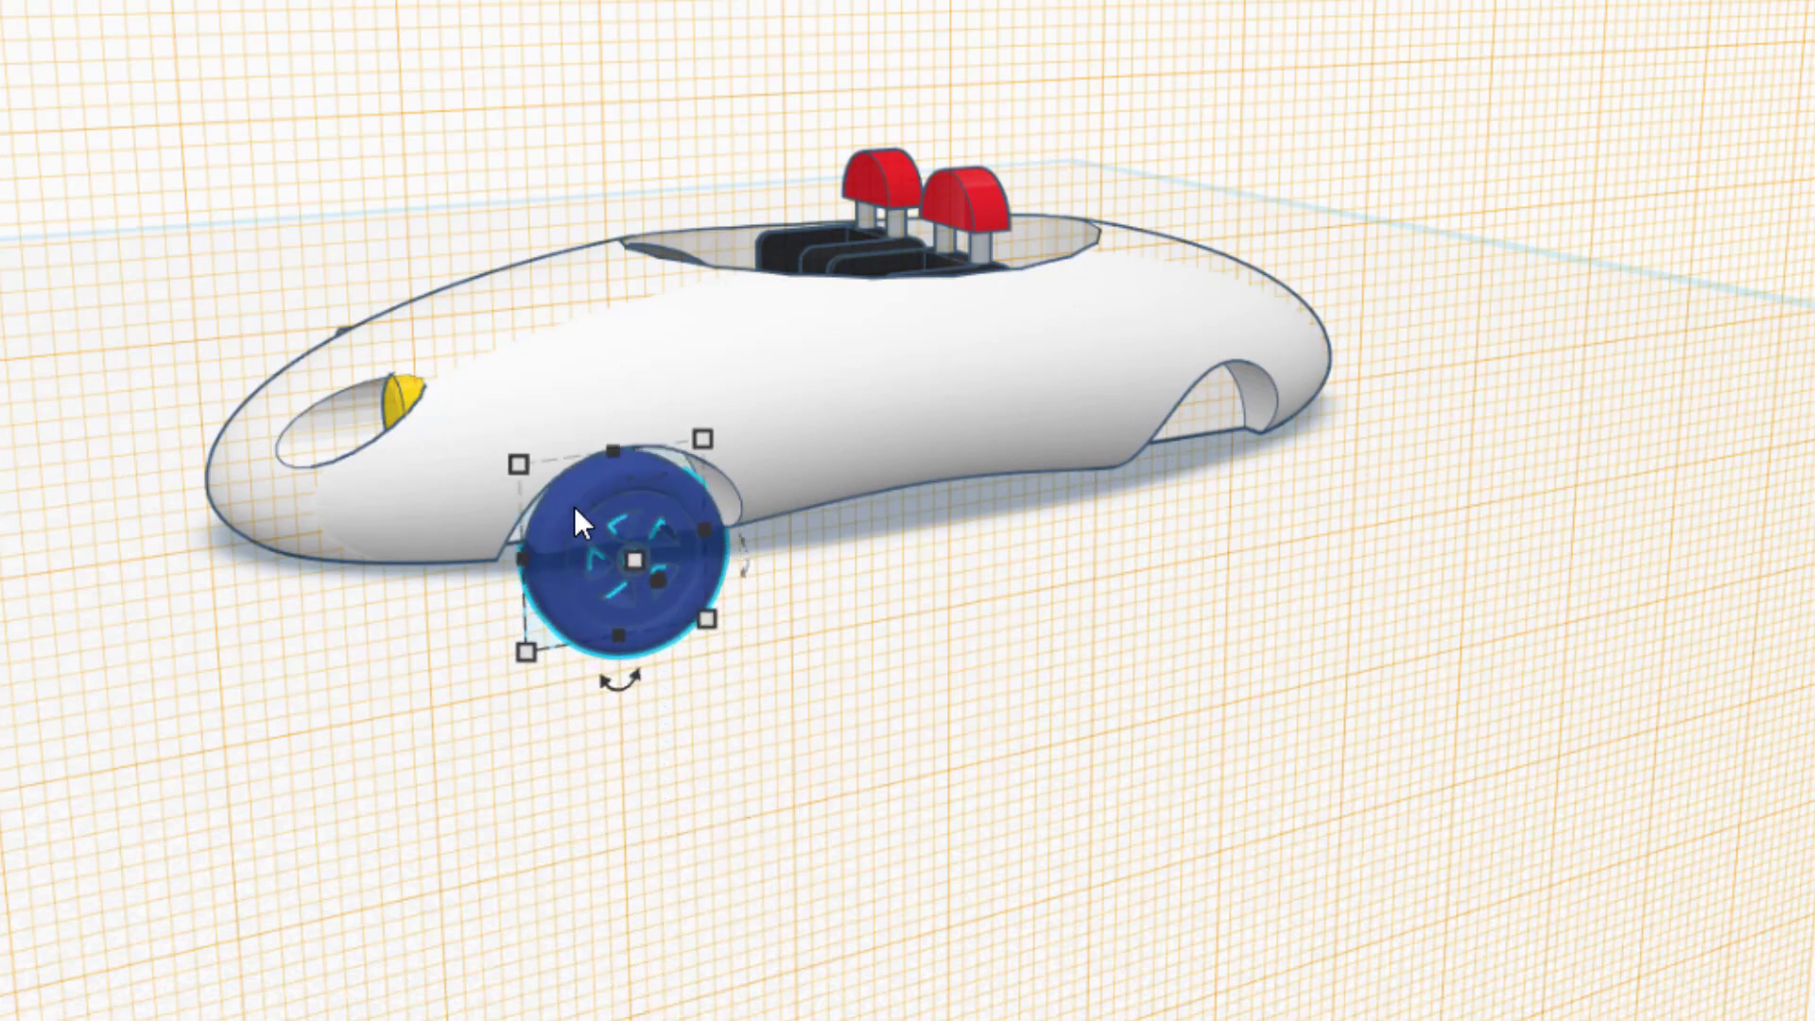
# Step: Recolour the blue wheel in the front wheel well black
pyautogui.click(412, 628)
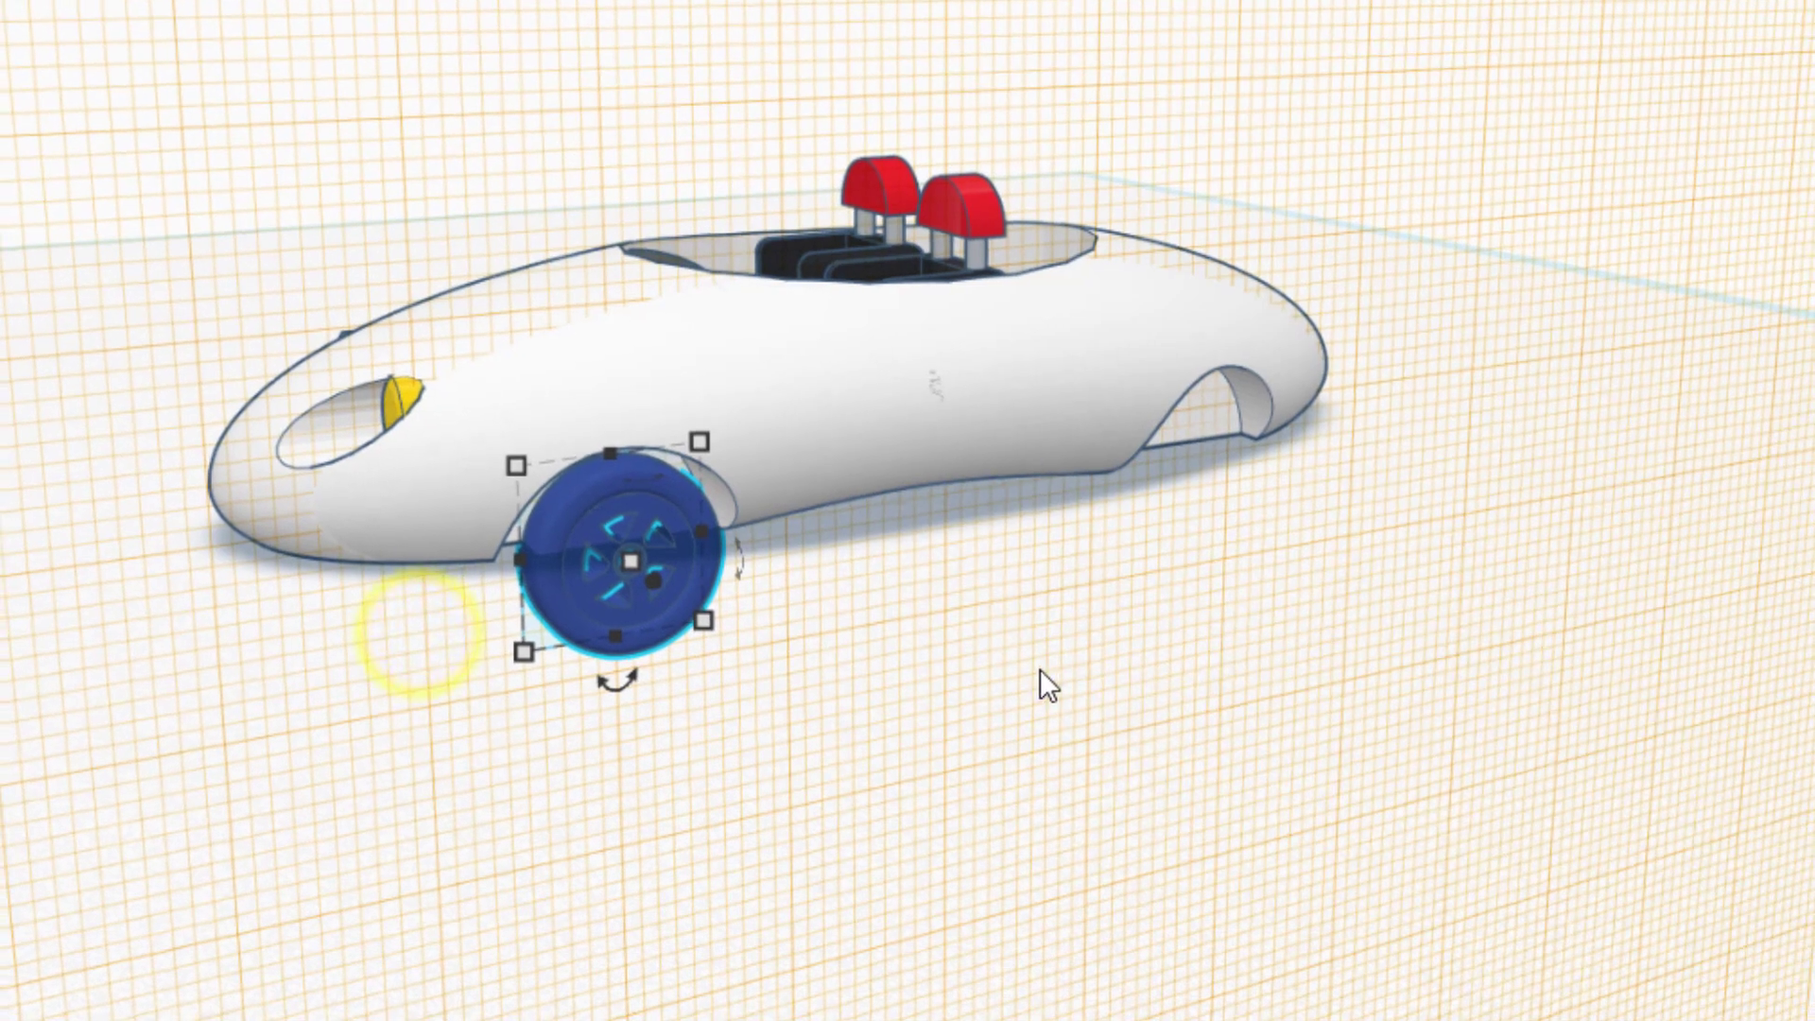
pyautogui.moveTo(683, 767); pyautogui.dragTo(892, 751, button='right')
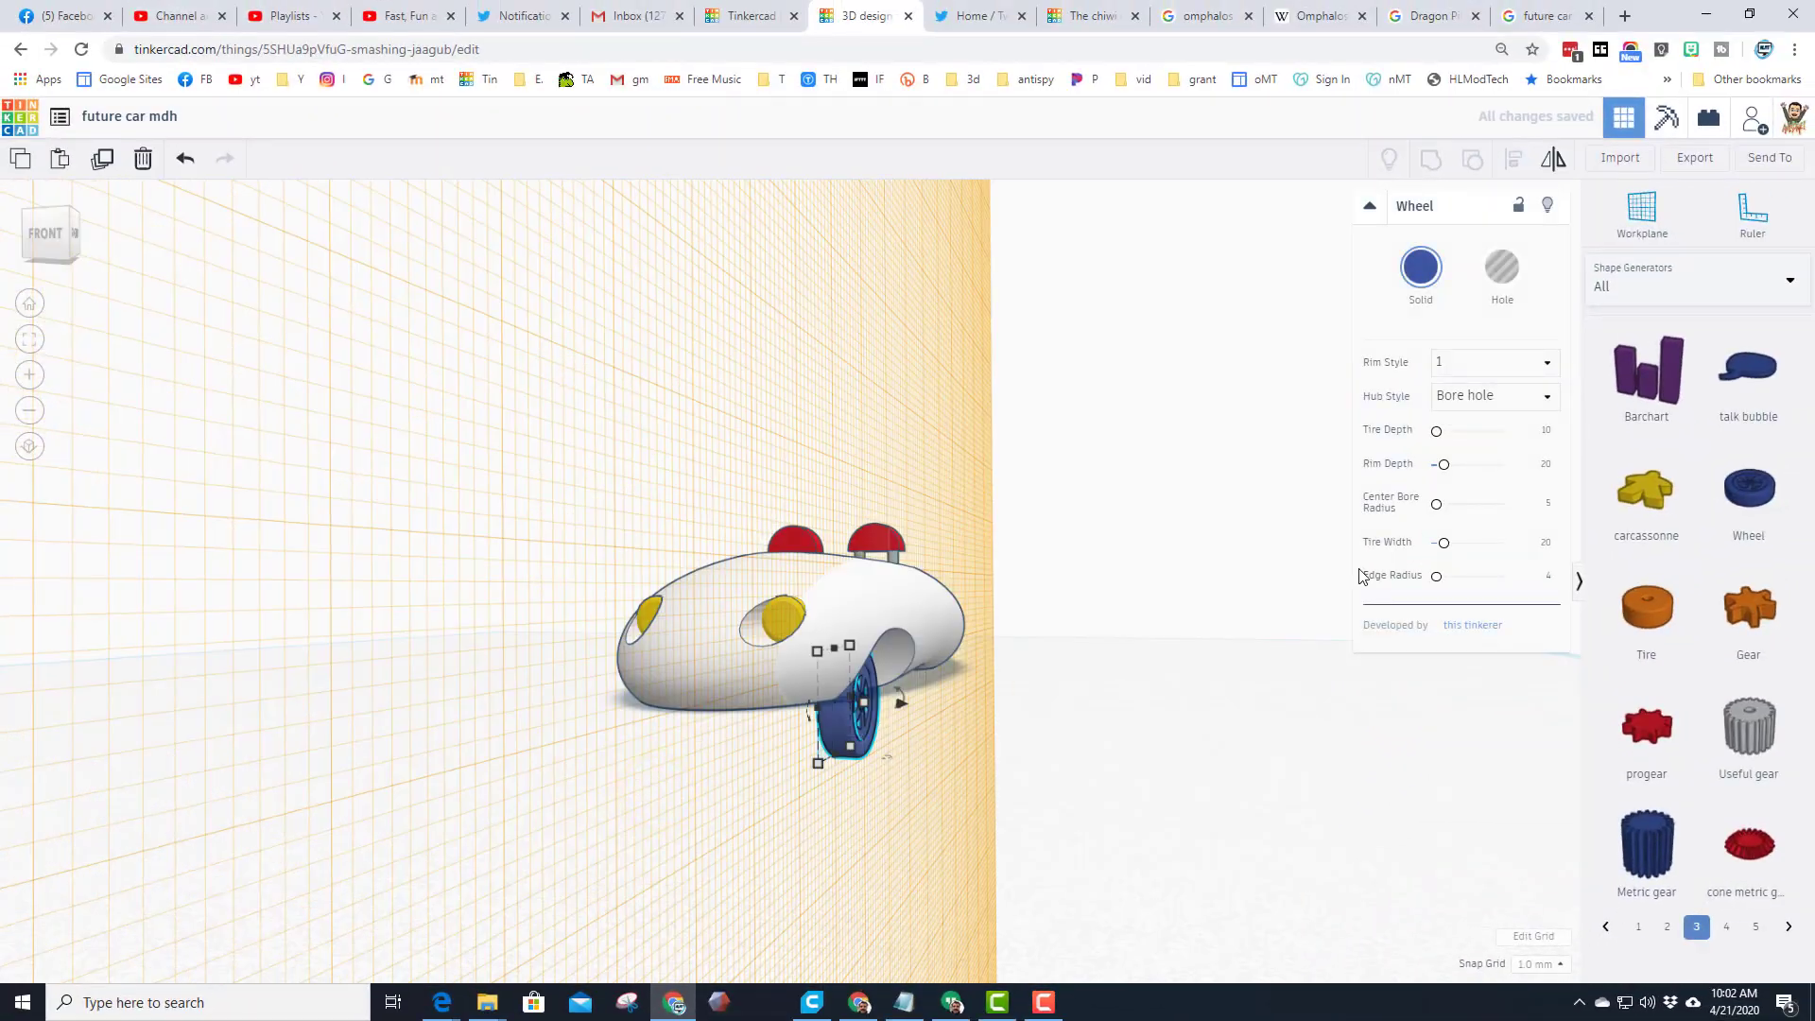
pyautogui.click(1421, 268)
pyautogui.click(1730, 458)
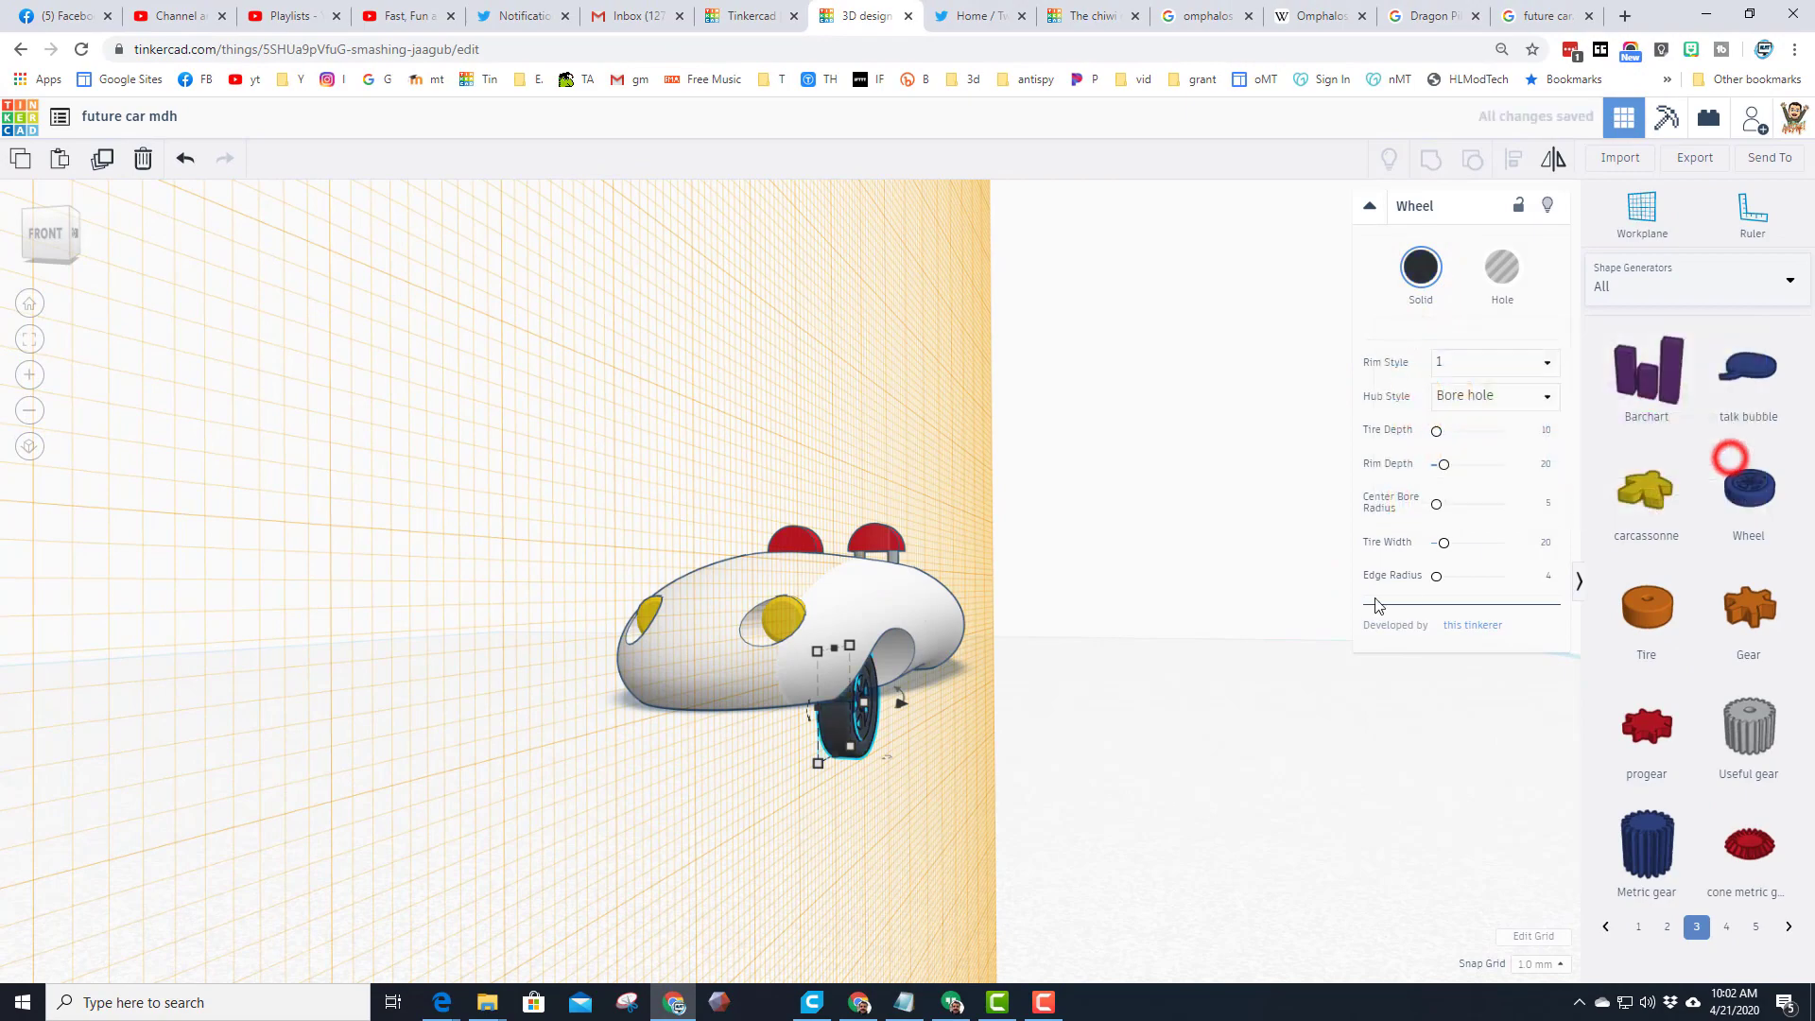
# Step: Thicken the black wheel slightly outward and nudge it one grid step forward in the front wheel well
pyautogui.moveTo(1045, 709); pyautogui.dragTo(889, 746, button='right')
pyautogui.click(778, 759)
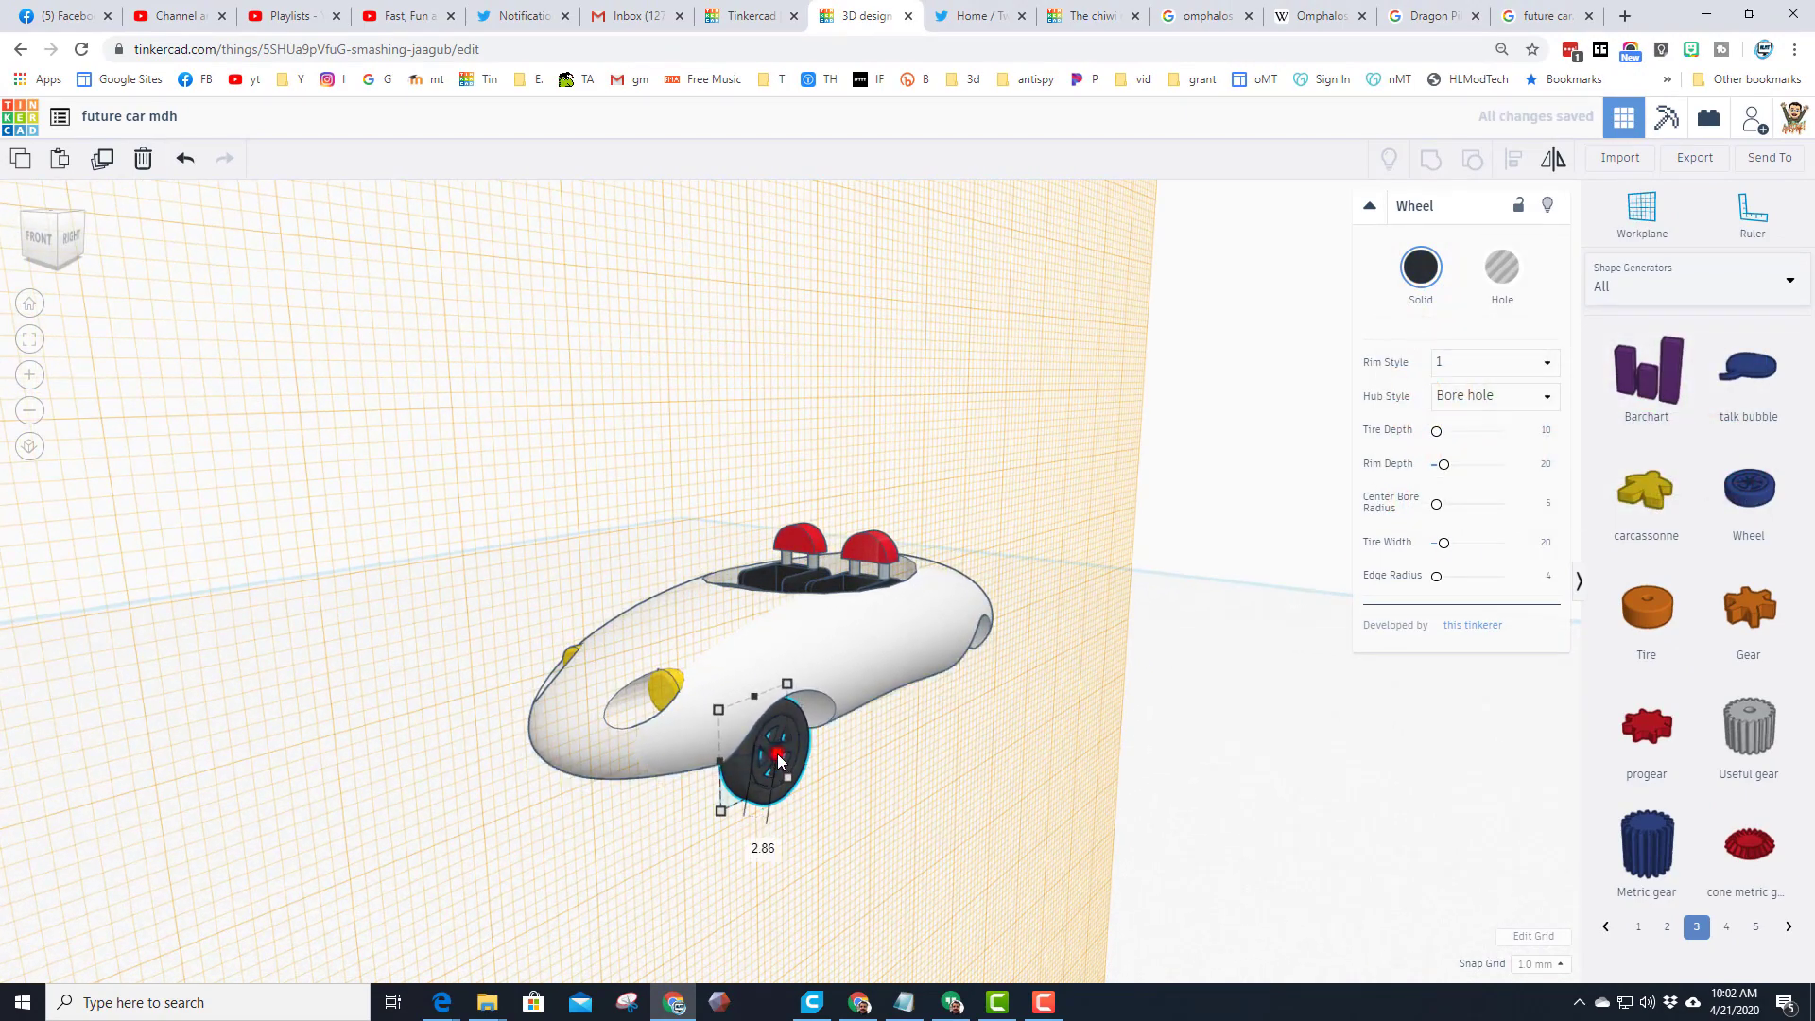
pyautogui.moveTo(778, 759); pyautogui.dragTo(799, 763)
pyautogui.moveTo(796, 761); pyautogui.dragTo(606, 796, button='right')
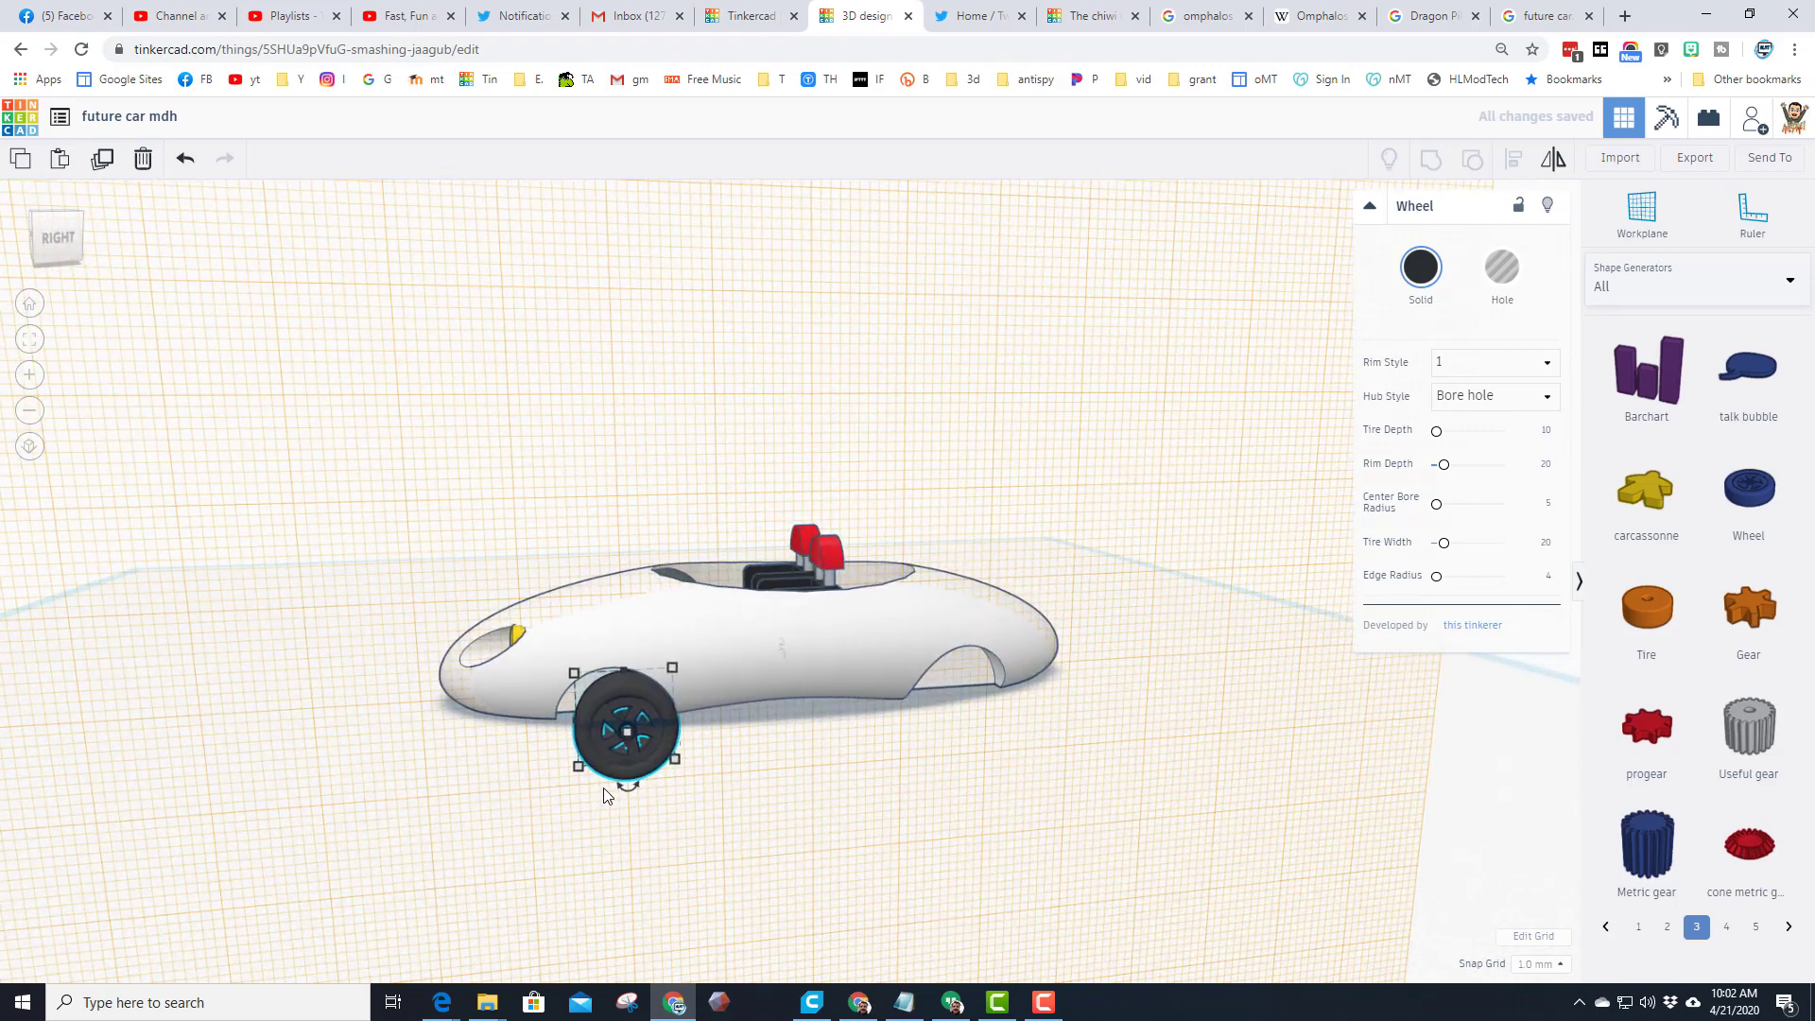
pyautogui.press('Left')
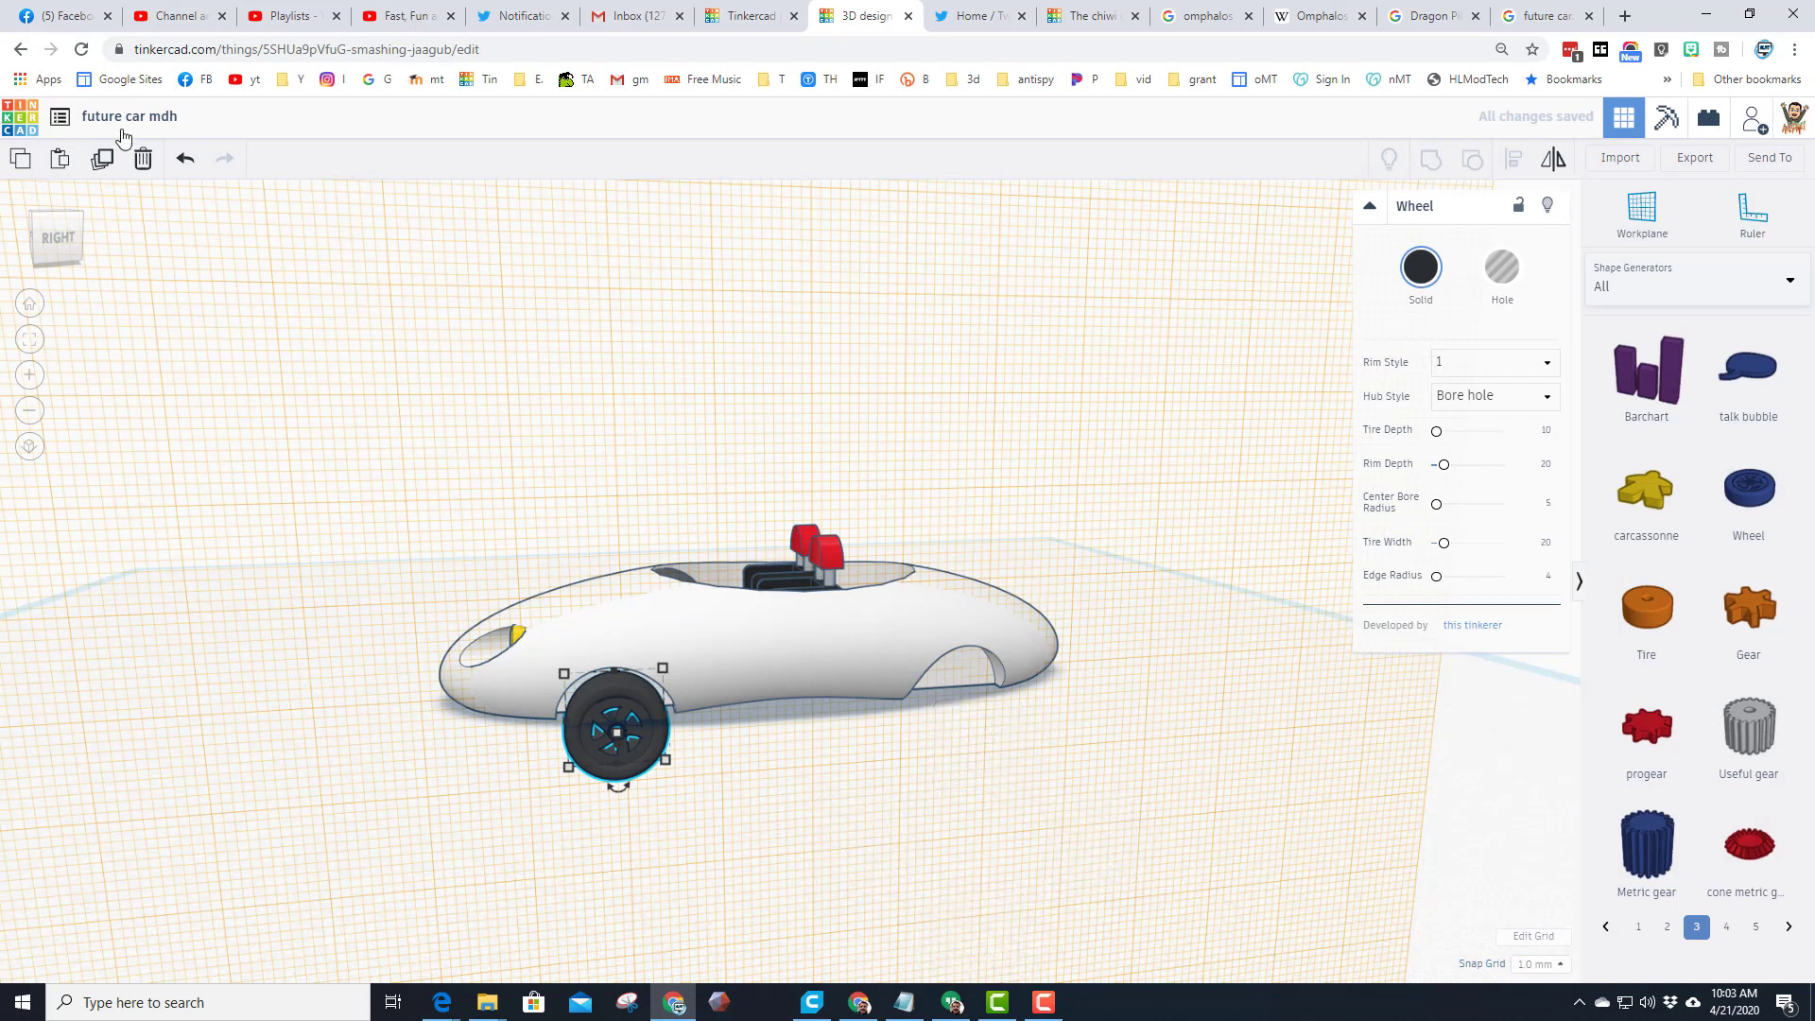
# Step: Duplicate the front wheel and move the copy back along the car until it is centred in the rear wheel well
pyautogui.click(99, 161)
pyautogui.press('Right')
pyautogui.press('Right')
pyautogui.press('Right')
pyautogui.press('Right')
pyautogui.press('Right')
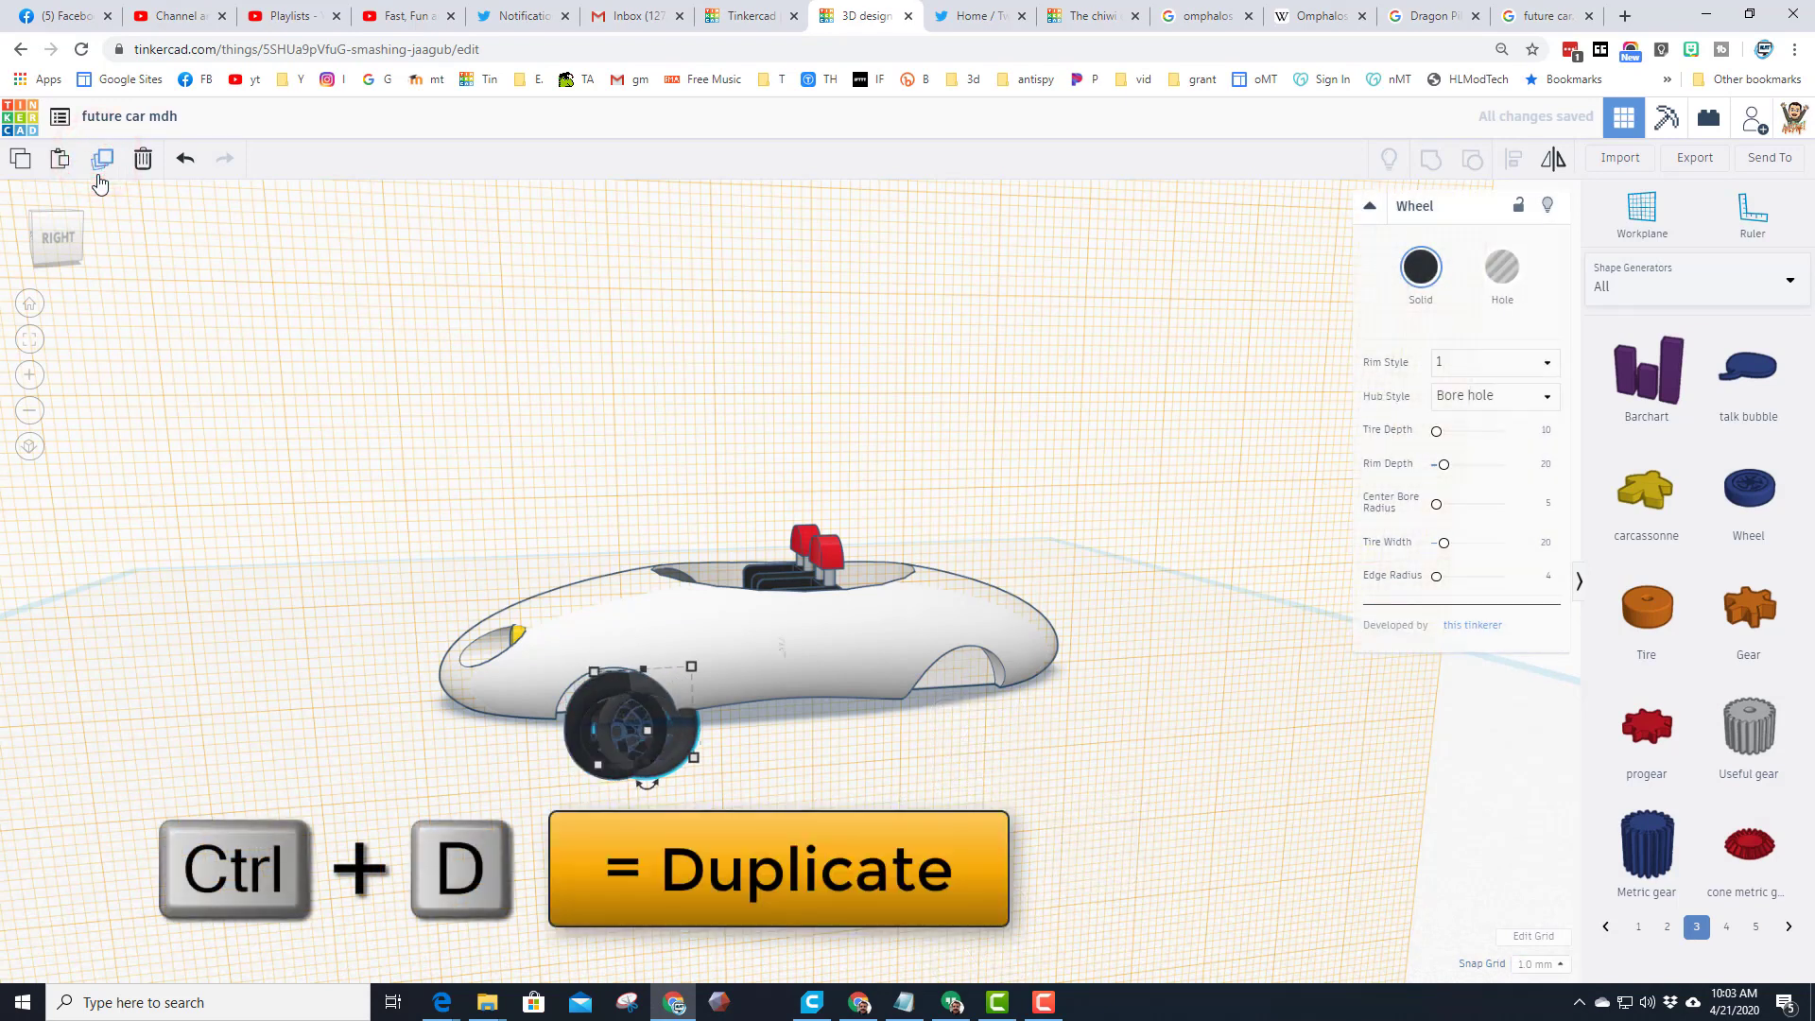
pyautogui.press('Right')
pyautogui.press('Right')
pyautogui.press('Right')
pyautogui.press('Right')
pyautogui.press('Right')
pyautogui.press('Right')
pyautogui.press('Right')
pyautogui.press('Right')
pyautogui.press('Right')
pyautogui.press('Right')
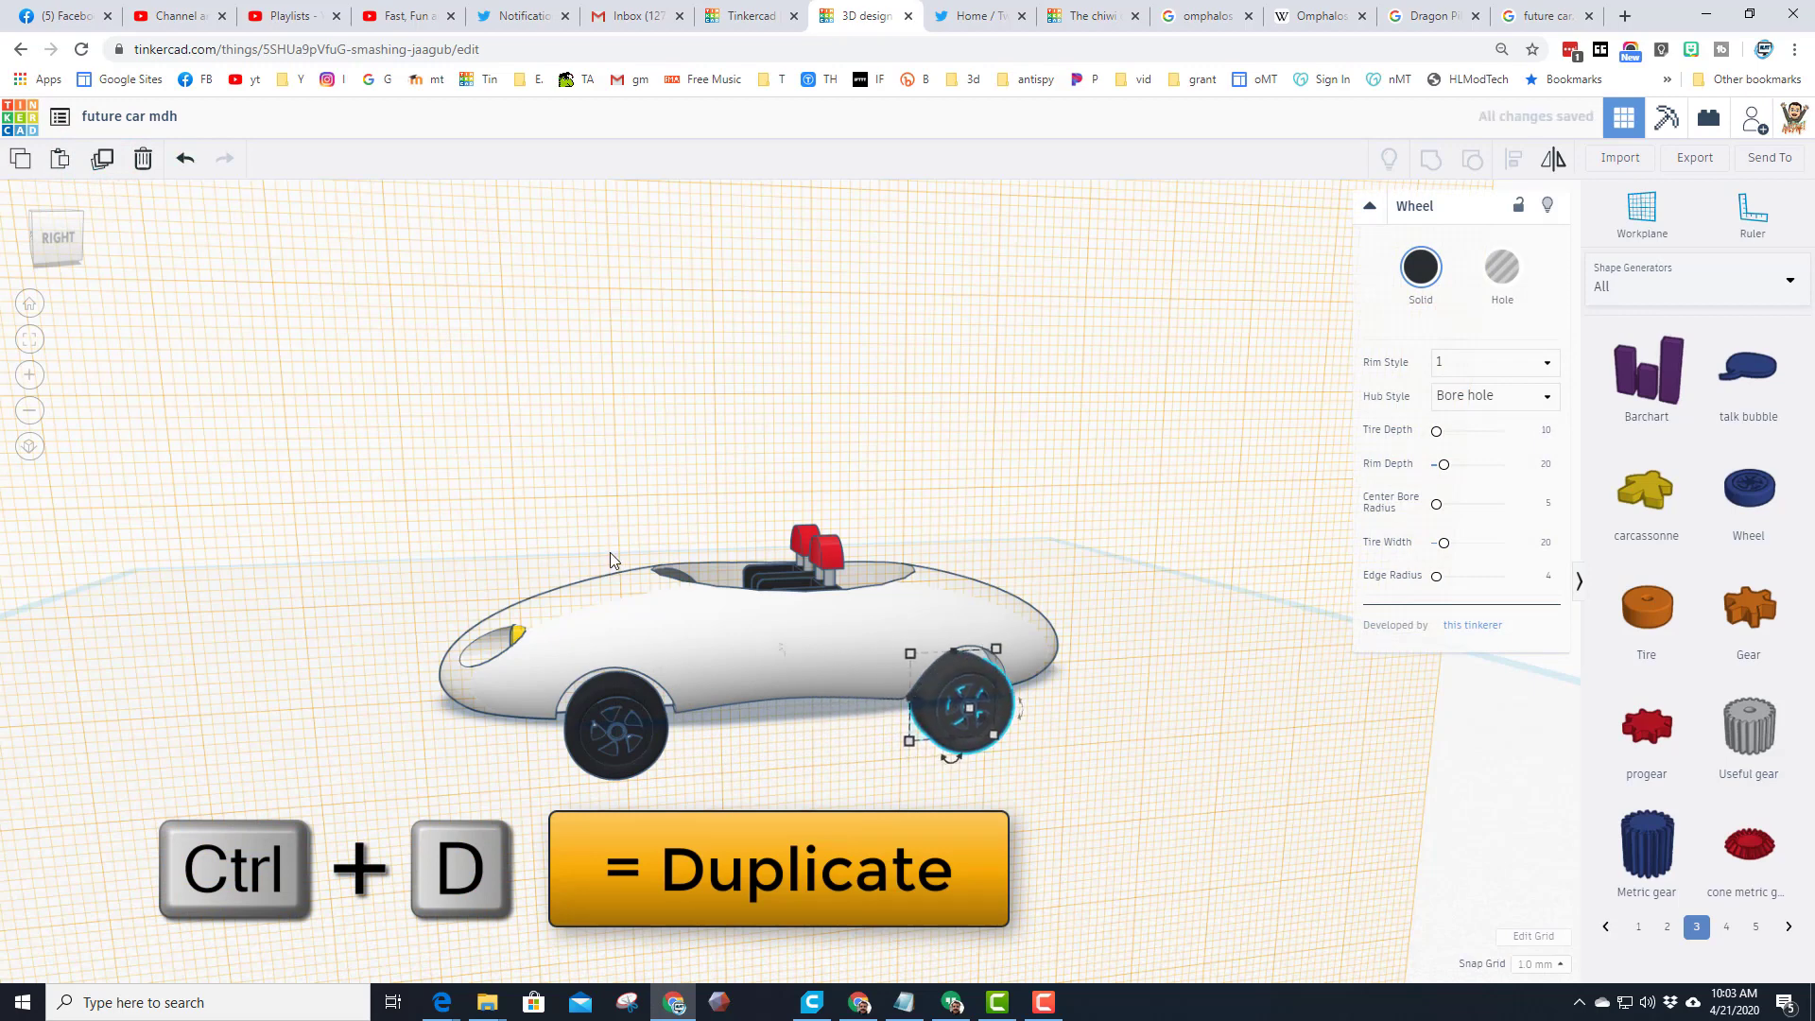
pyautogui.moveTo(1205, 835); pyautogui.dragTo(1060, 803, button='right')
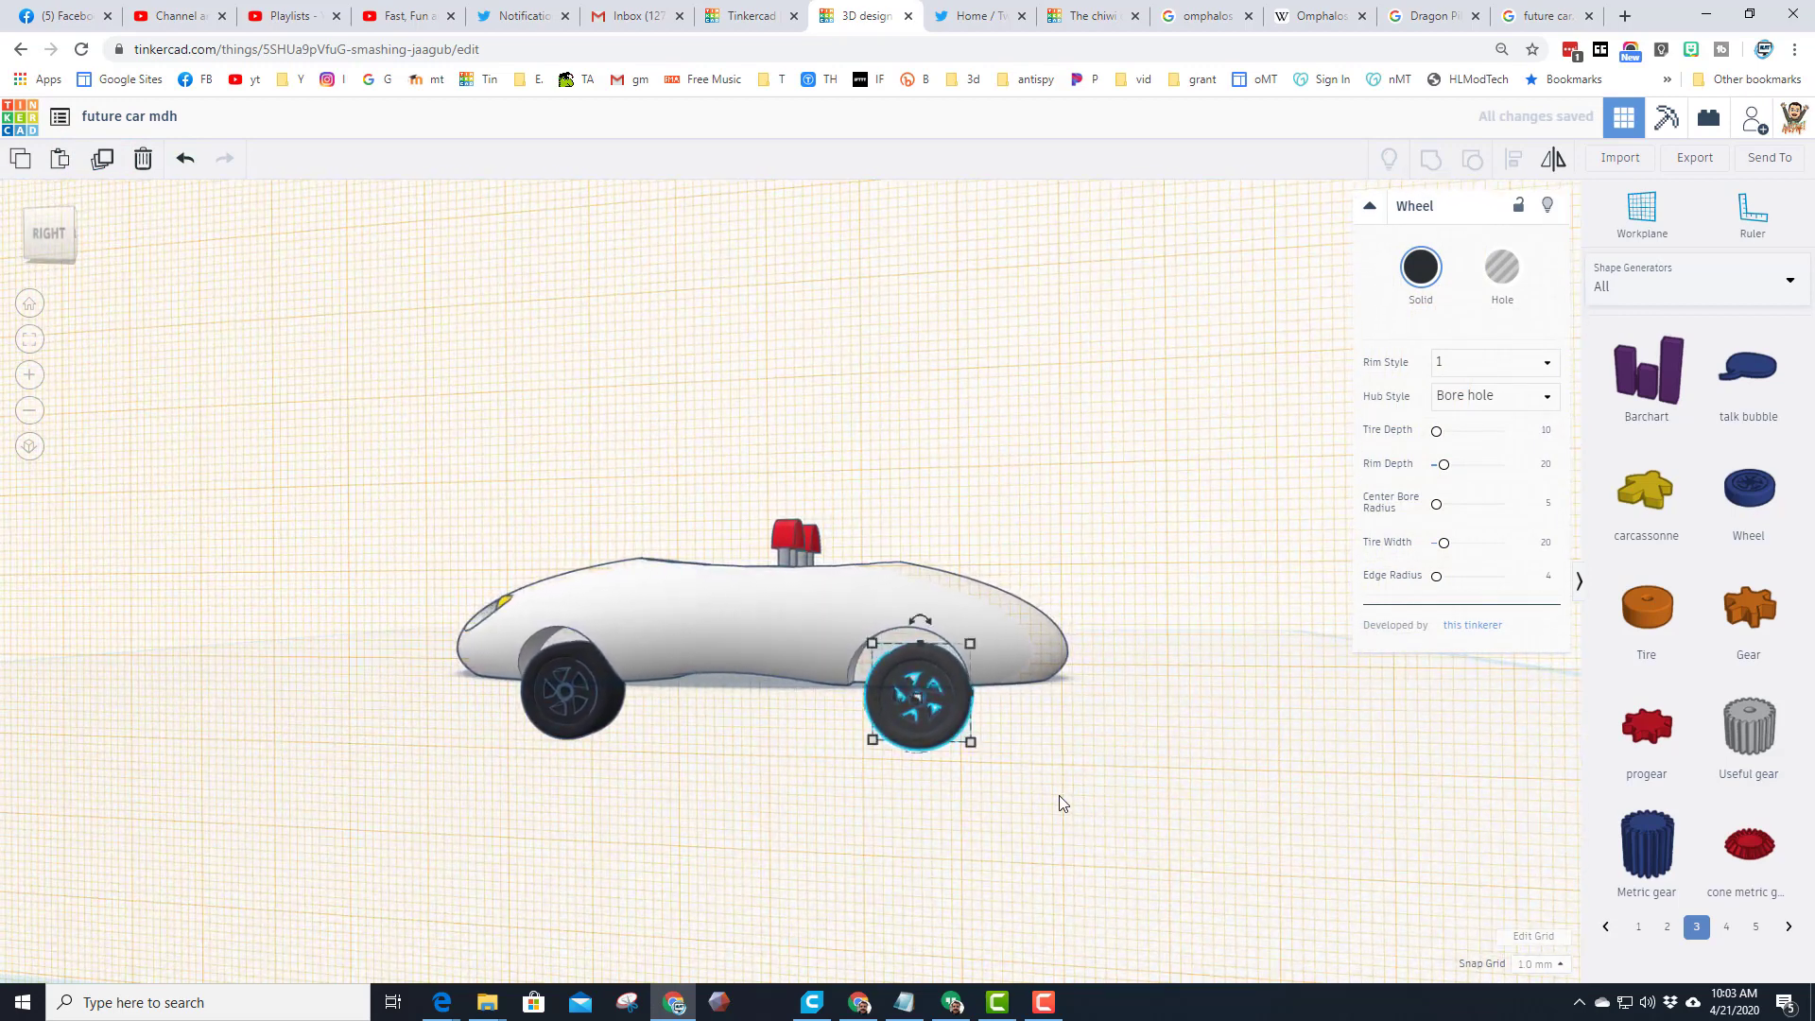
pyautogui.press('Left')
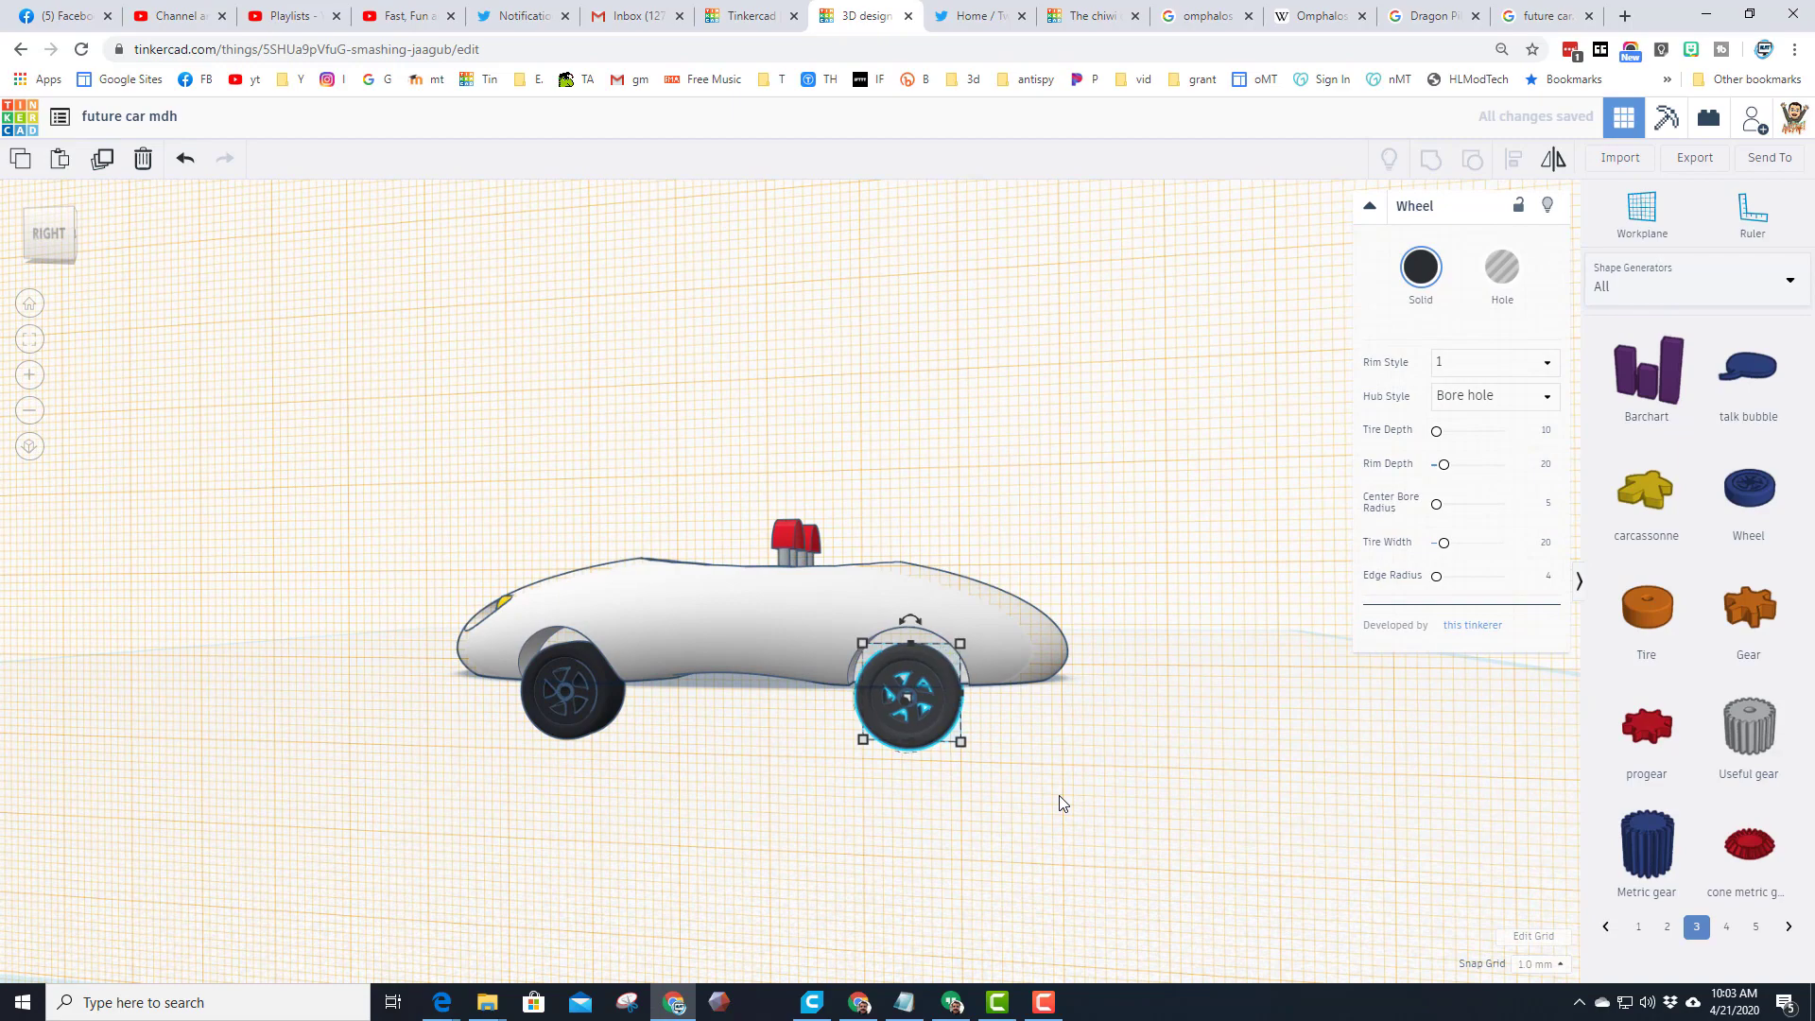
# Step: Group the front and rear wheels on this side of the car
pyautogui.click(735, 745)
pyautogui.moveTo(735, 744); pyautogui.dragTo(847, 758, button='right')
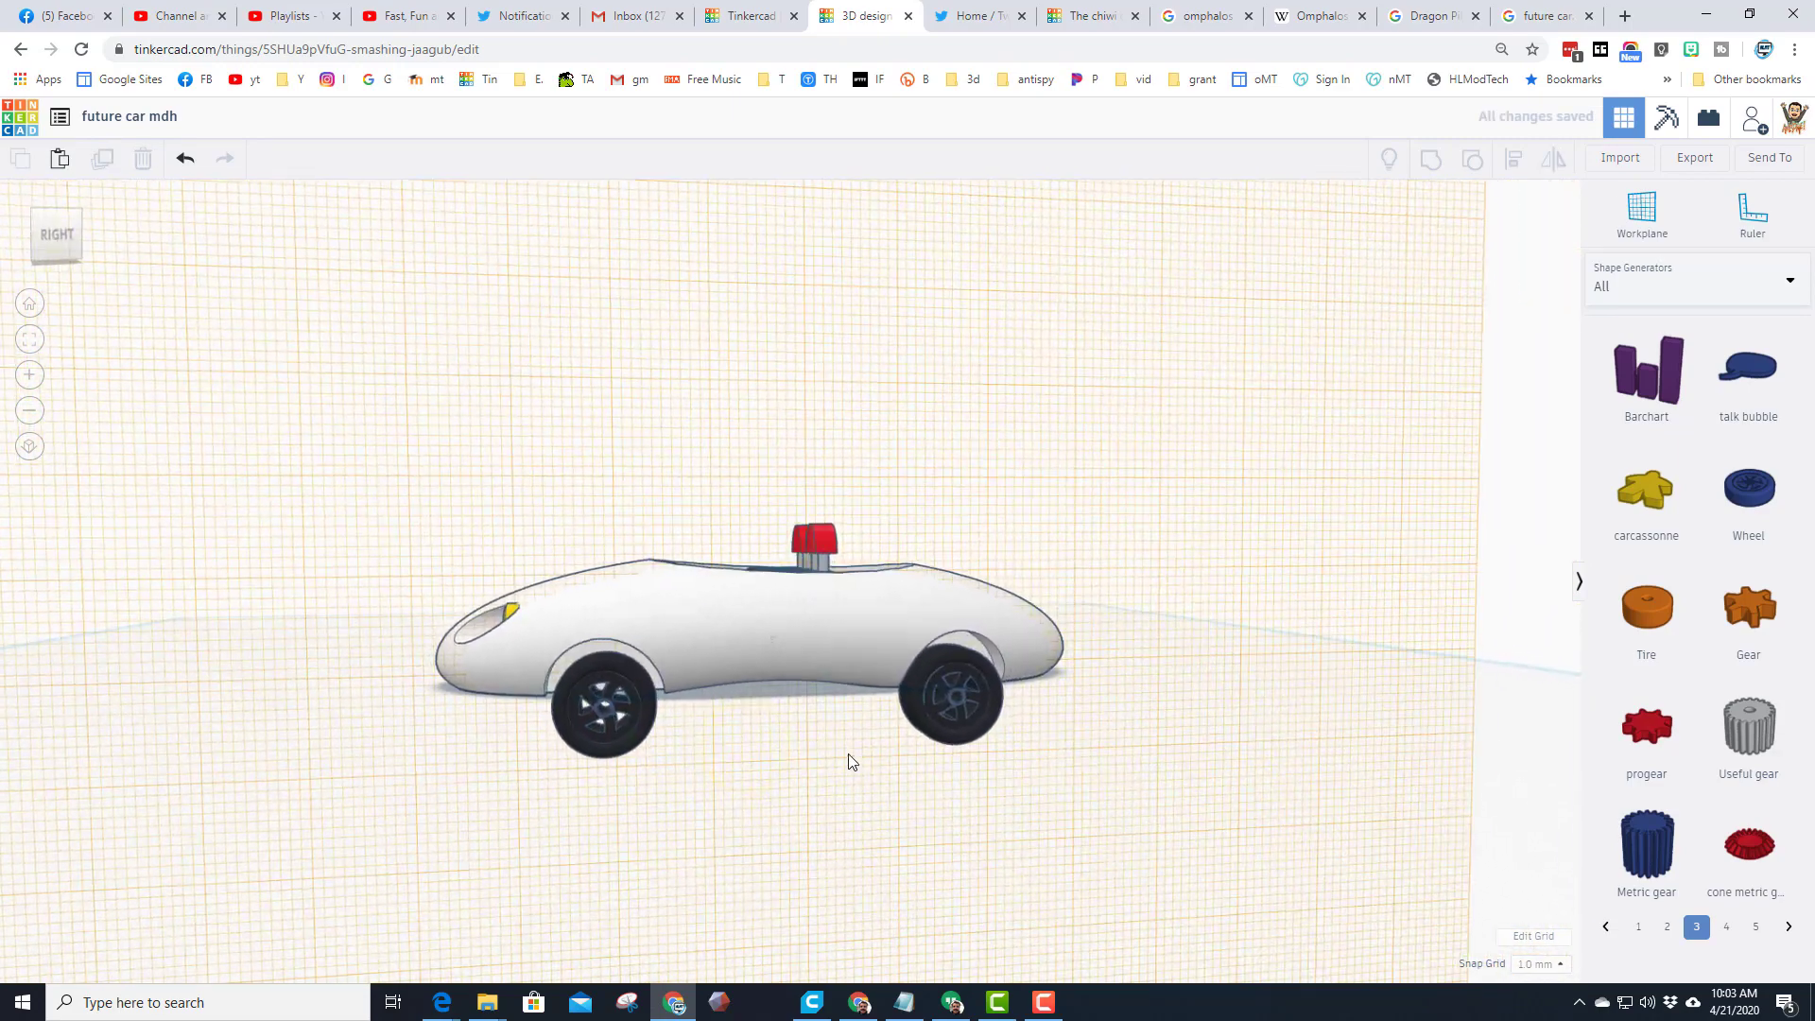
pyautogui.click(1000, 707)
pyautogui.click(612, 726)
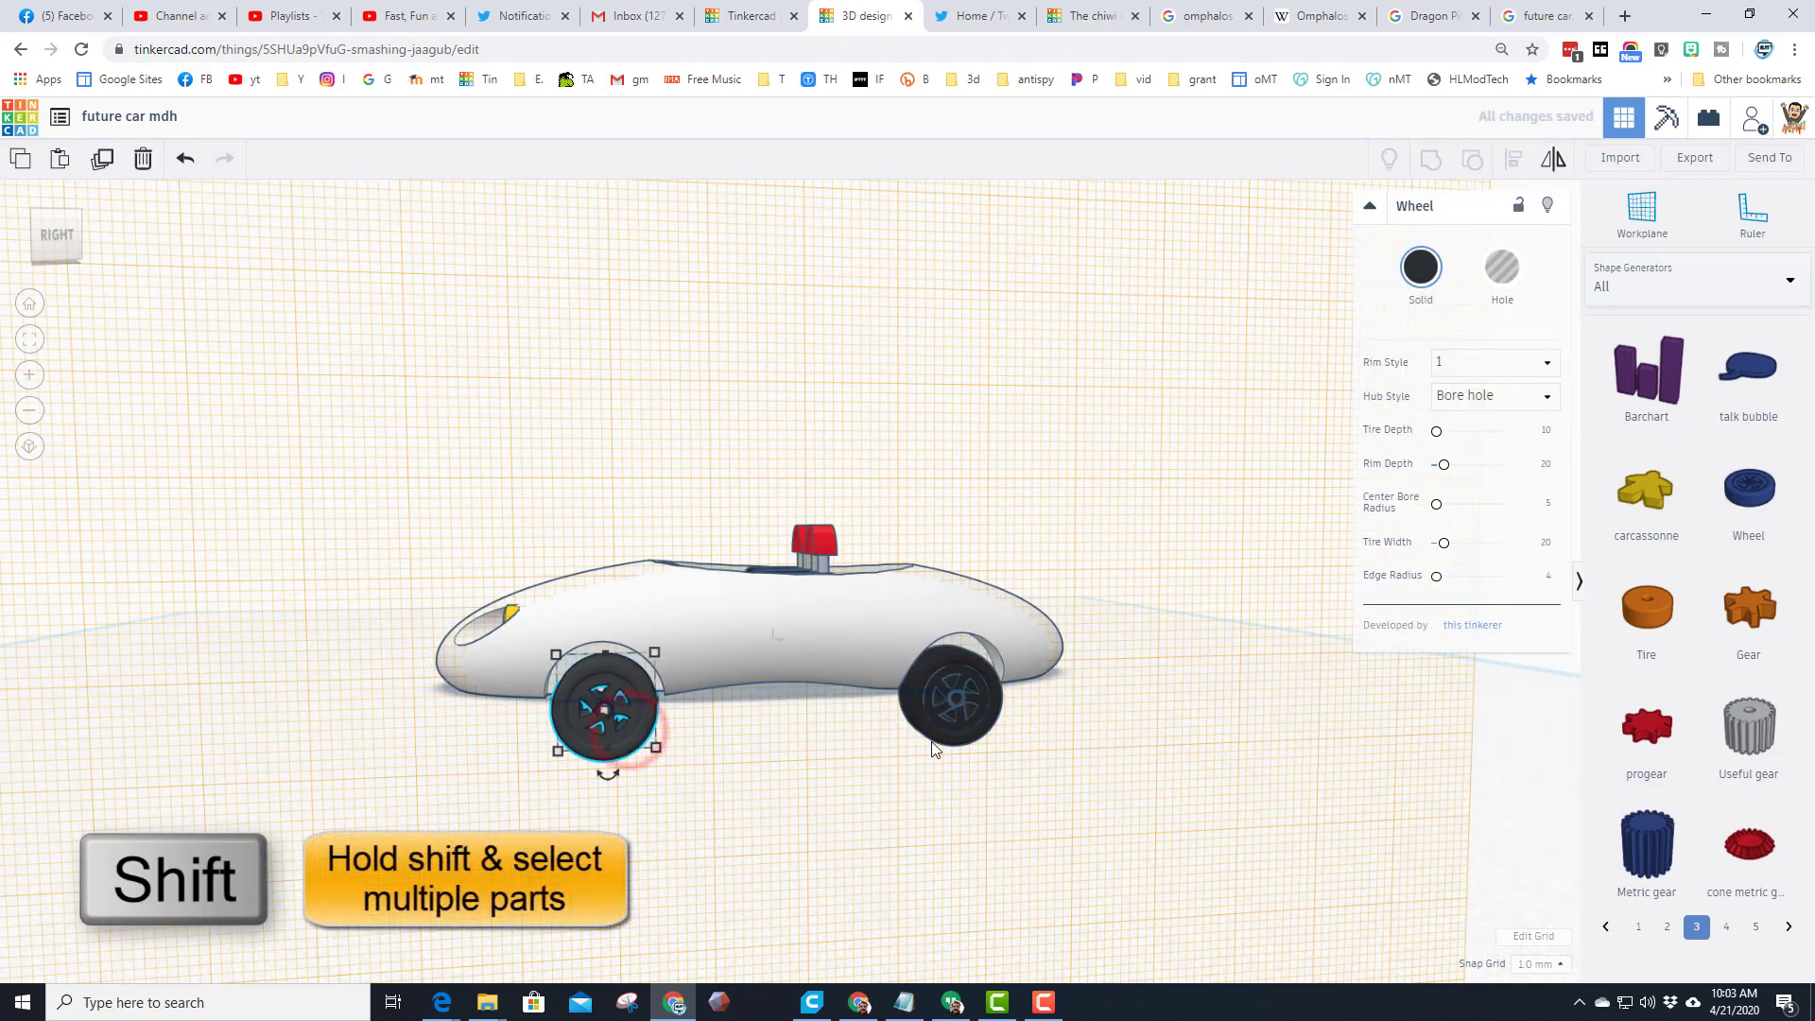
pyautogui.keyDown('shift'); pyautogui.click(981, 732); pyautogui.keyUp('shift')
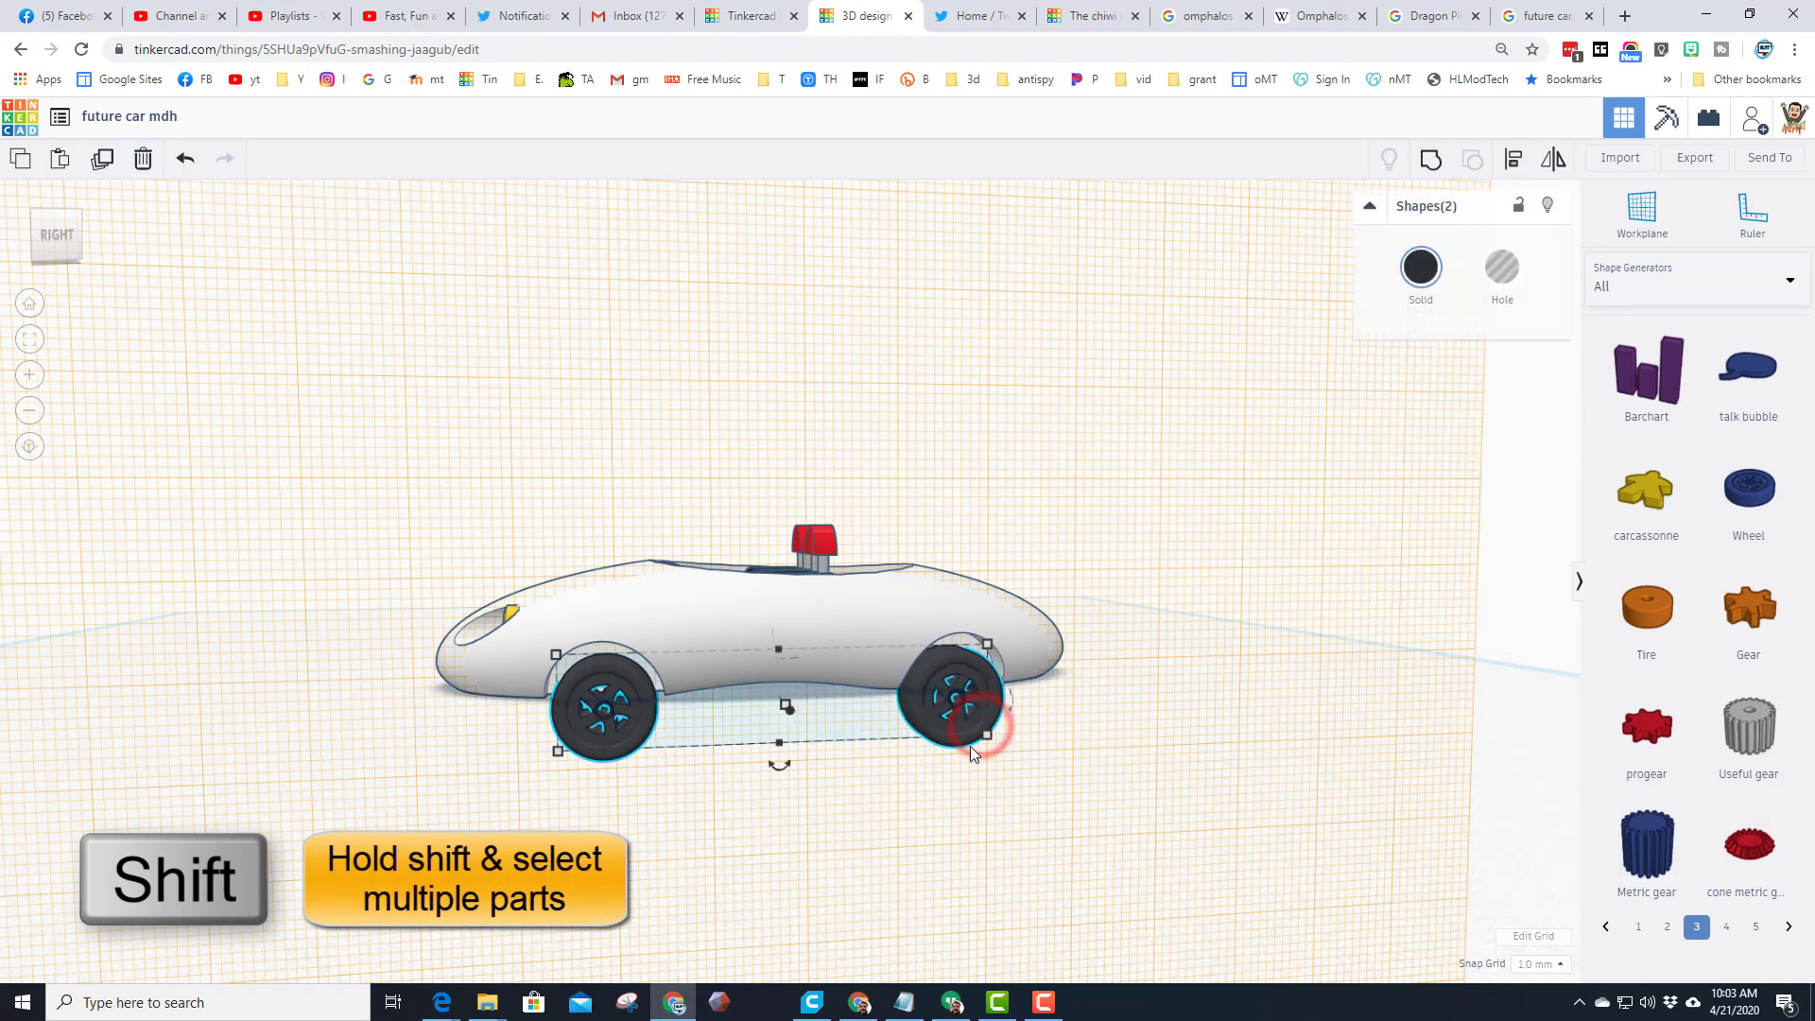
pyautogui.click(1428, 163)
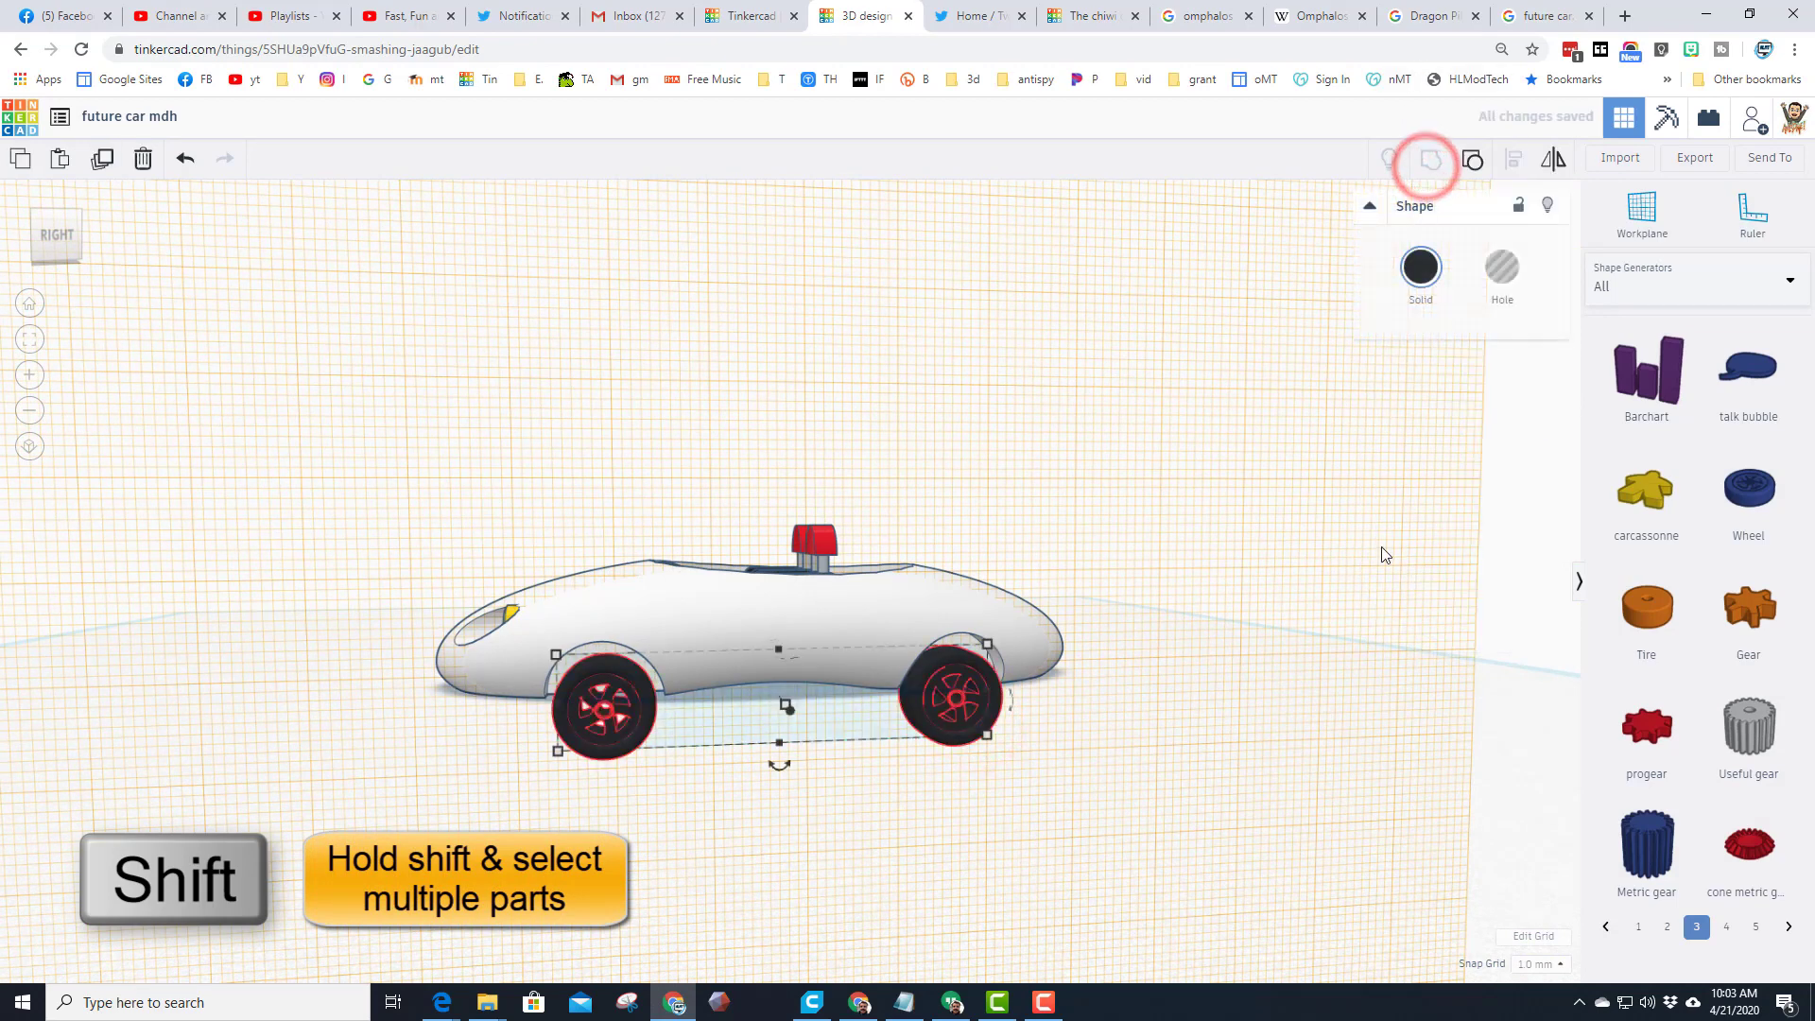
# Step: Raise the grouped wheels slightly into the wells using a 0.5 mm snap grid, and restore the snap grid to 1.0 mm
pyautogui.click(1537, 963)
pyautogui.click(1532, 859)
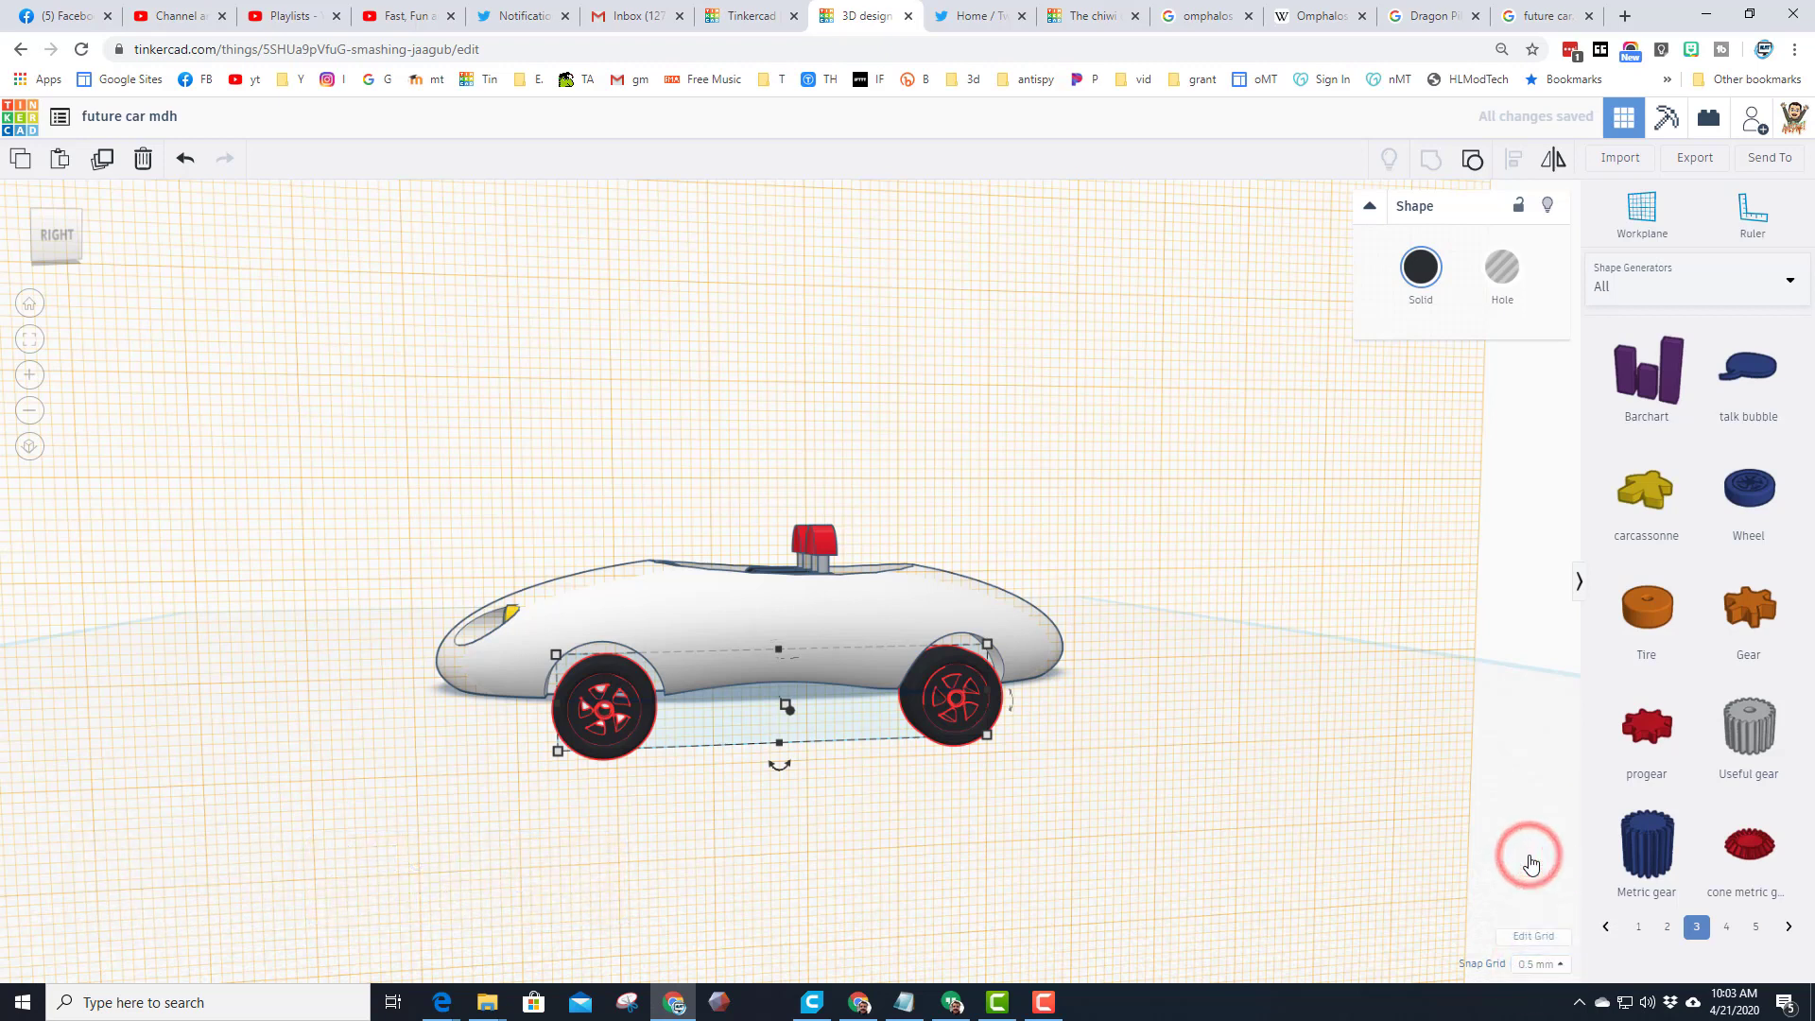
pyautogui.hotkey('ctrl', 'Up')
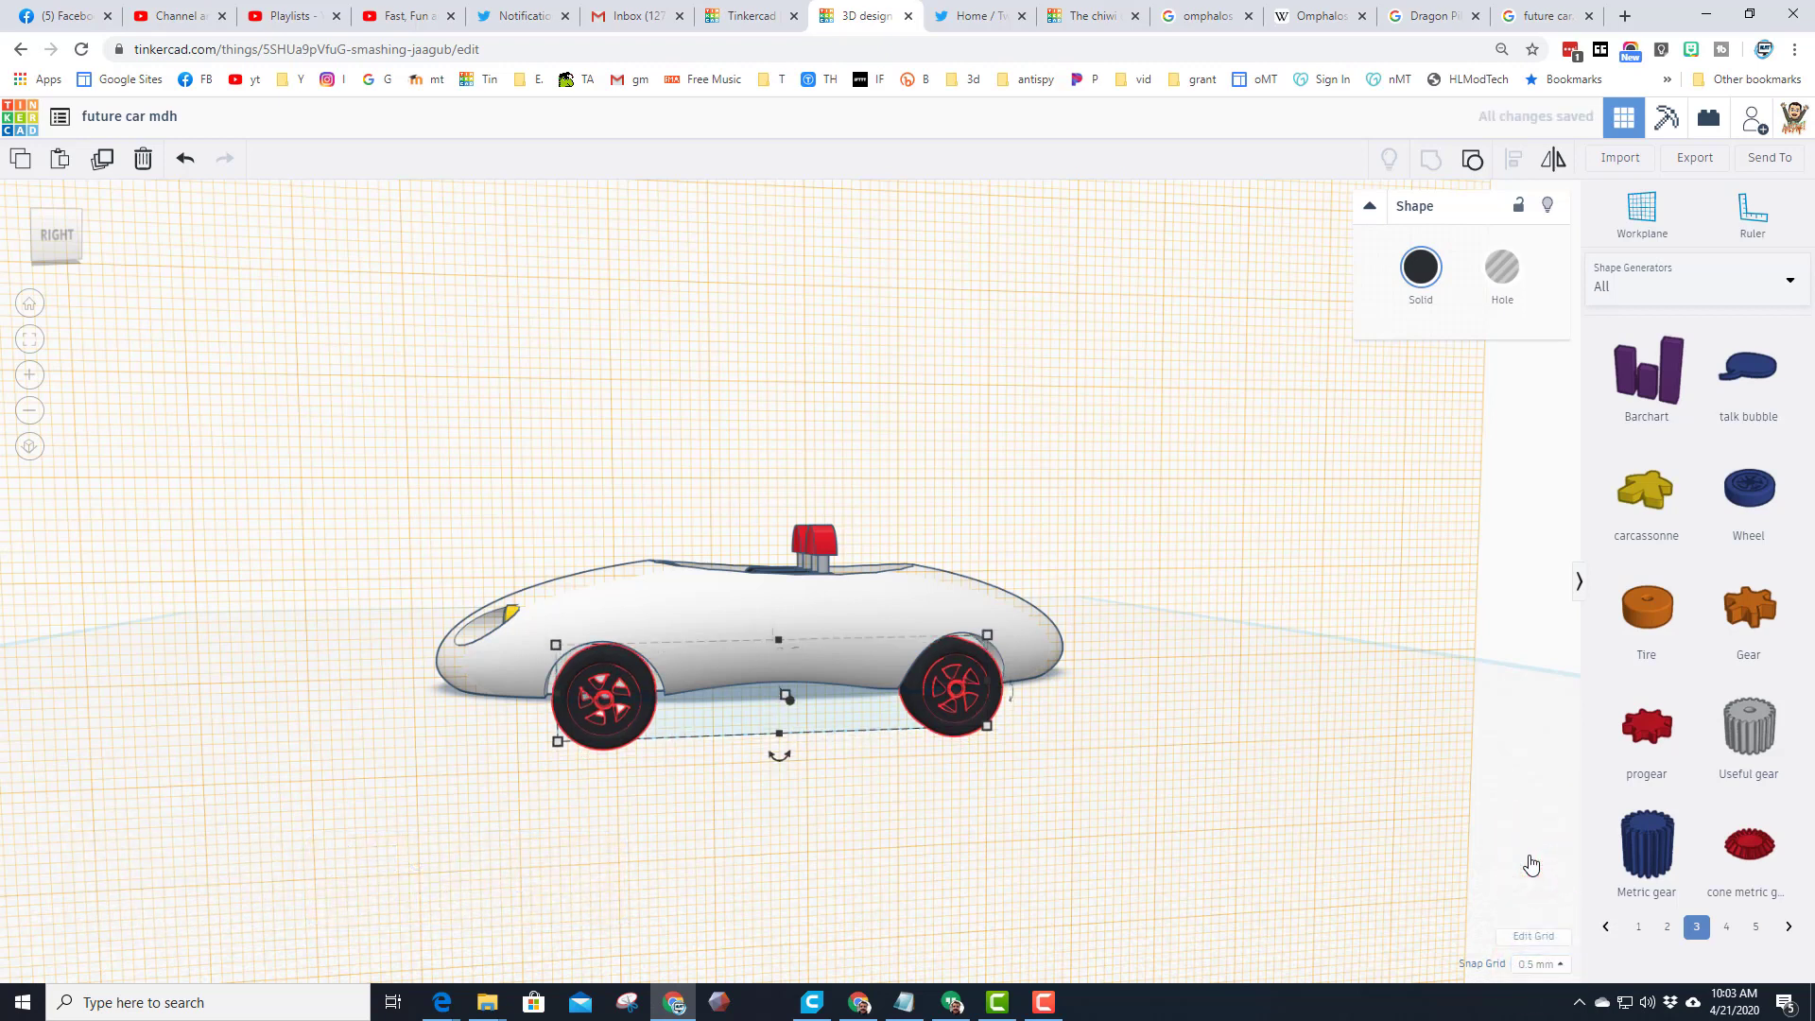
pyautogui.click(1543, 964)
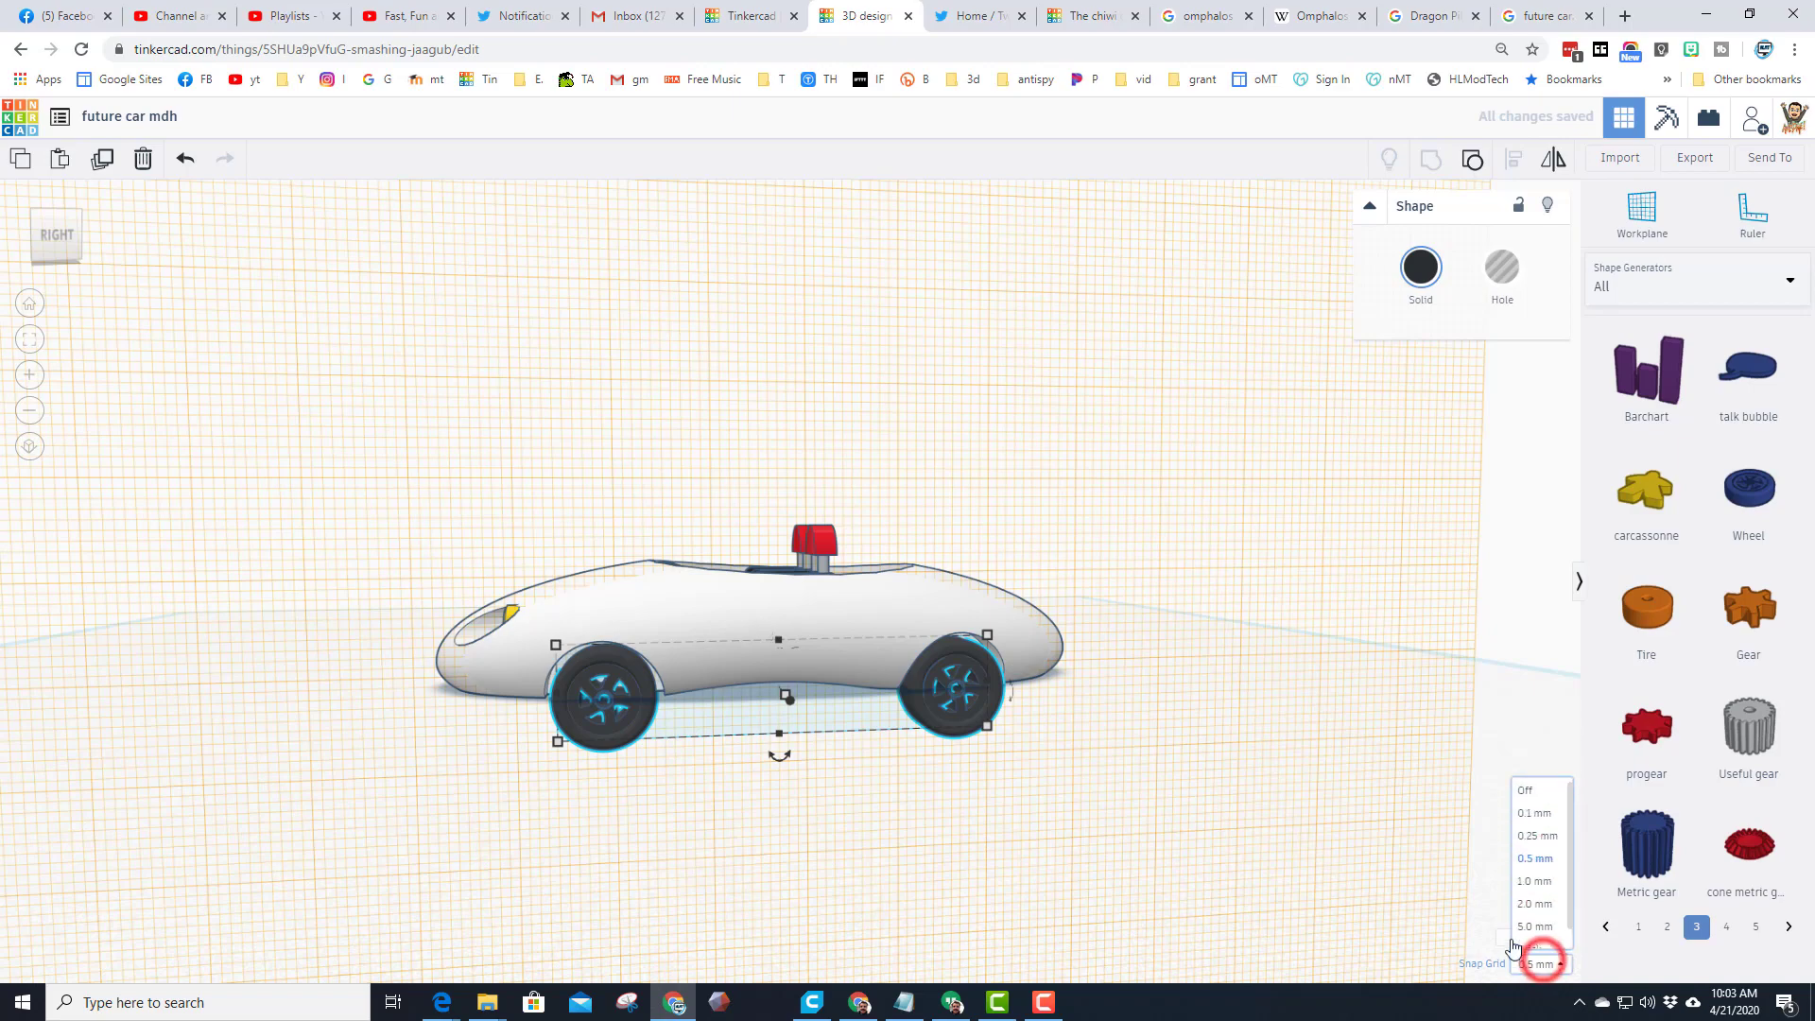
pyautogui.click(1520, 876)
# Step: Duplicate the wheel pair and drop the copy onto a workplane set on the inner wall of the opposite front wheel well
pyautogui.moveTo(974, 848); pyautogui.dragTo(1071, 844, button='right')
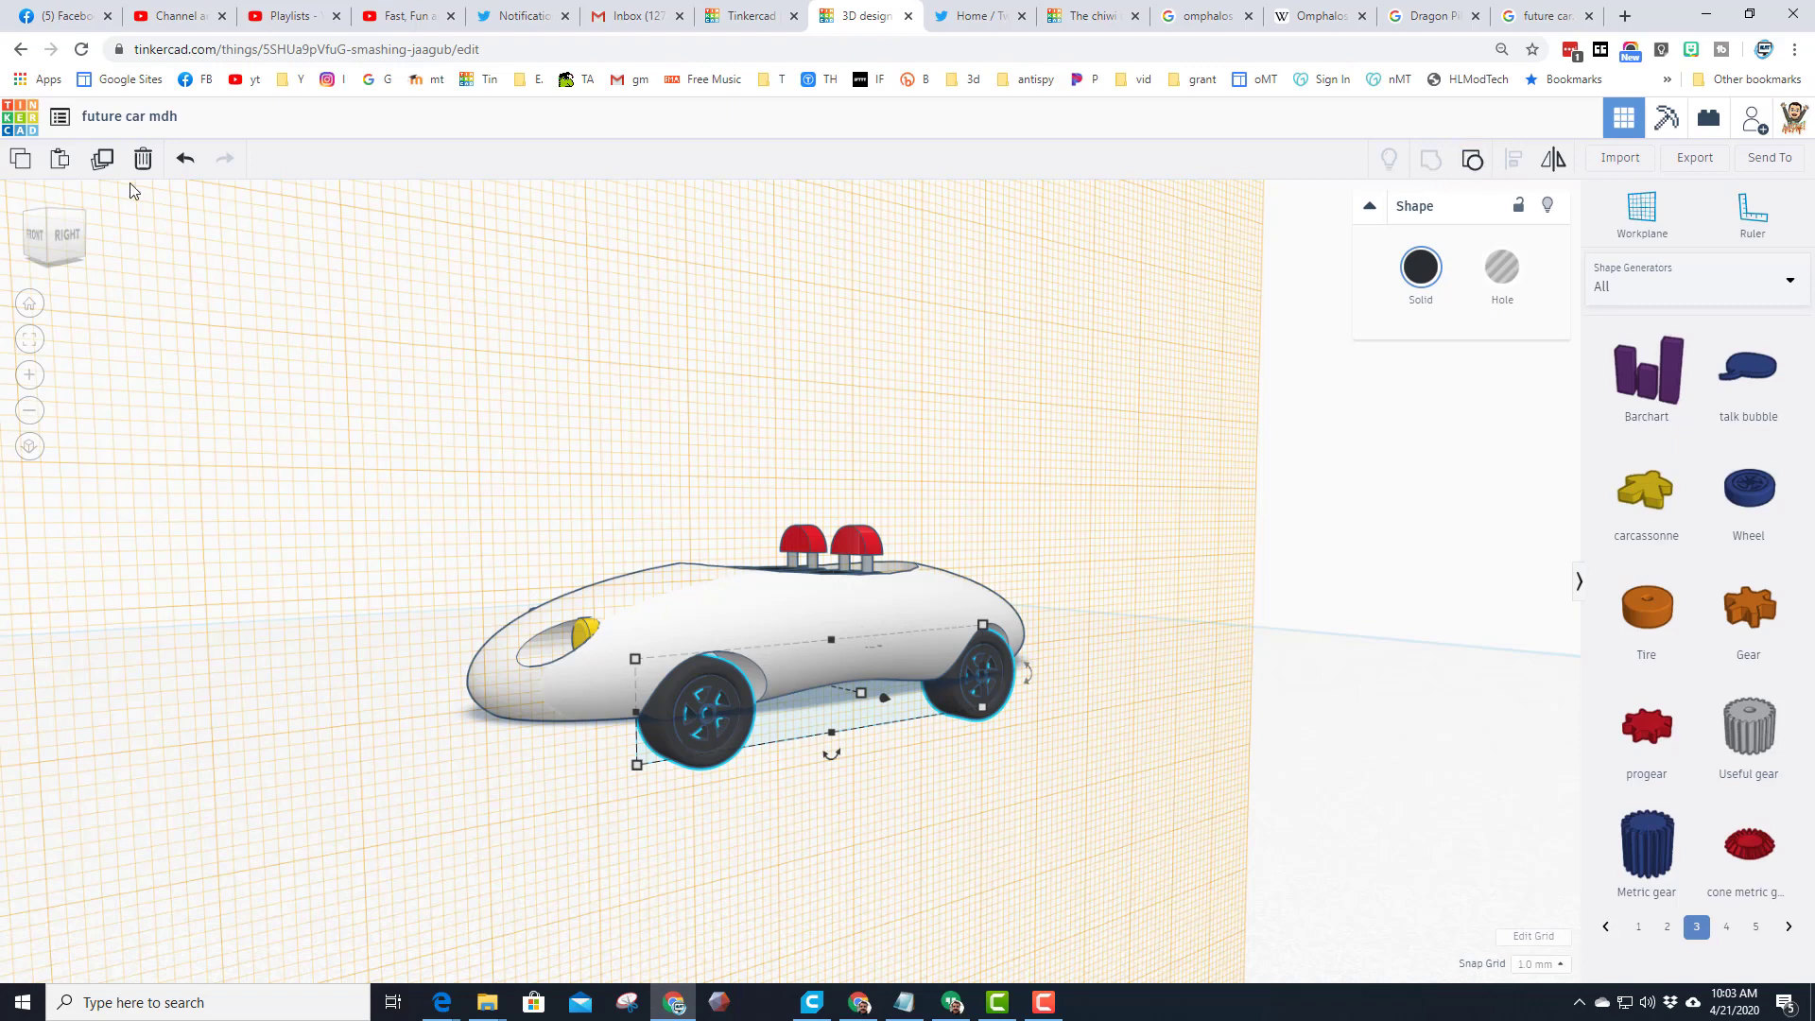
pyautogui.click(88, 167)
pyautogui.moveTo(286, 488); pyautogui.dragTo(923, 511, button='right')
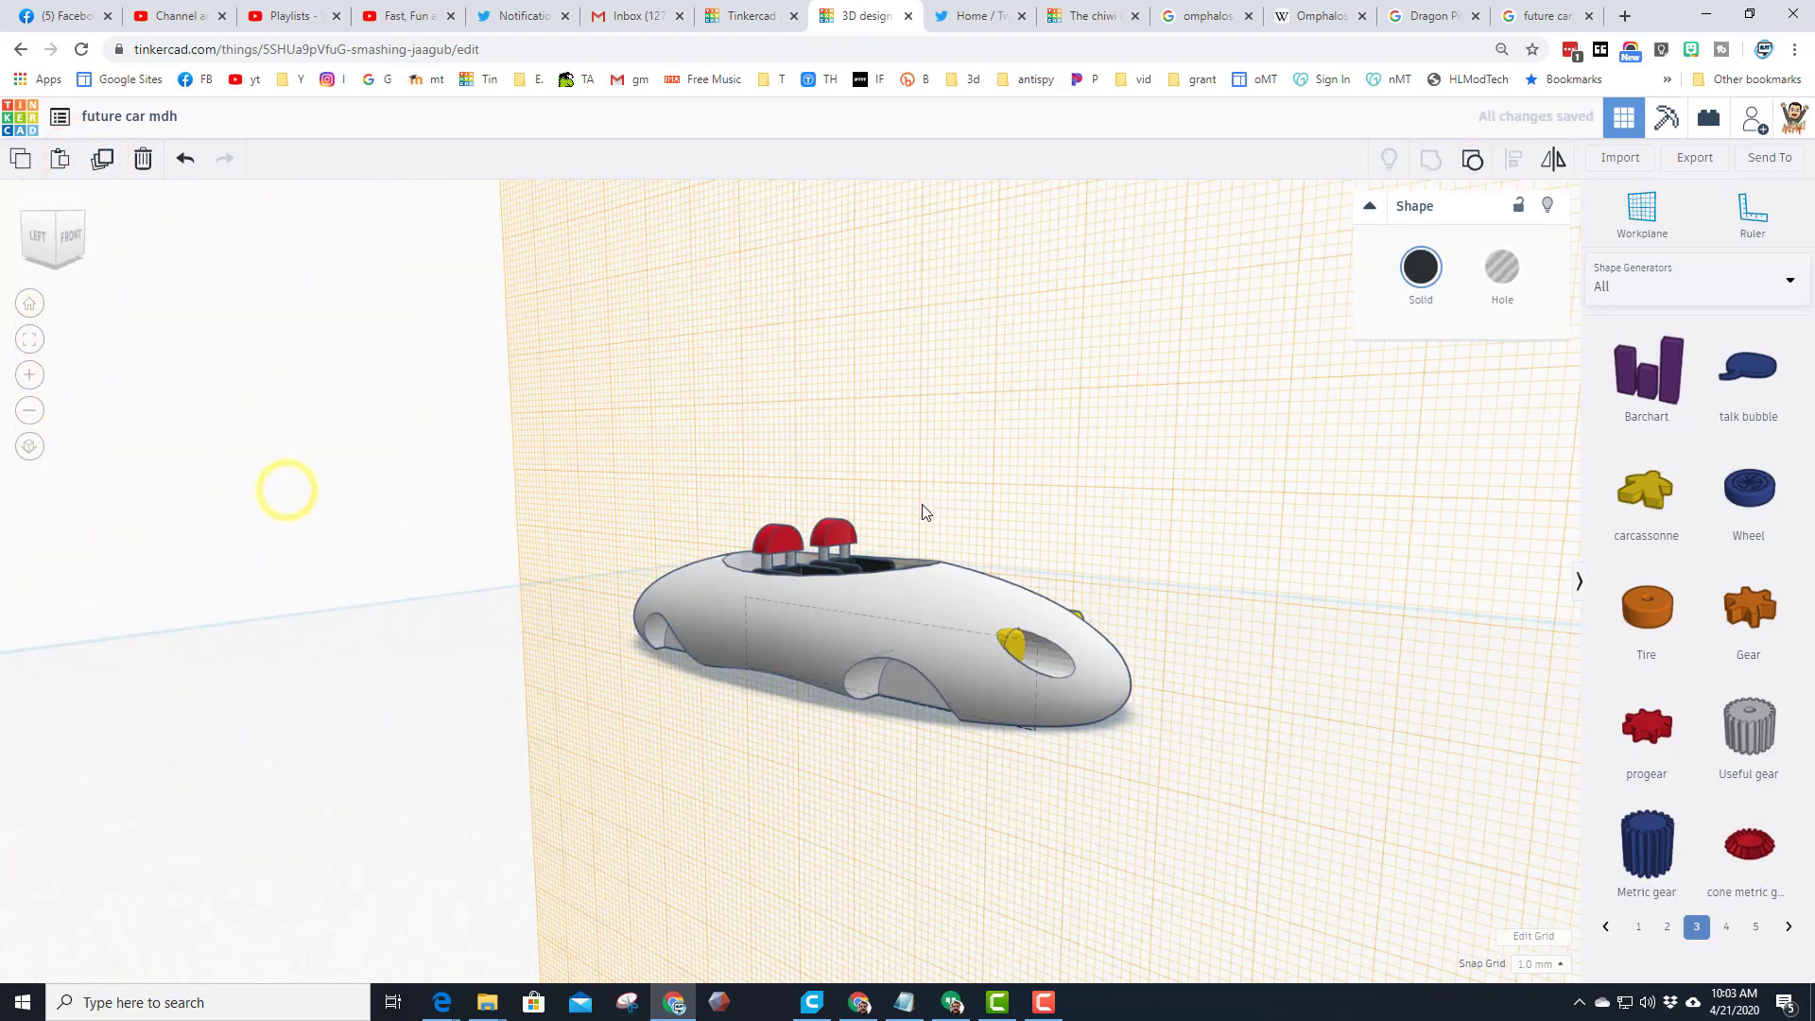
pyautogui.click(1630, 219)
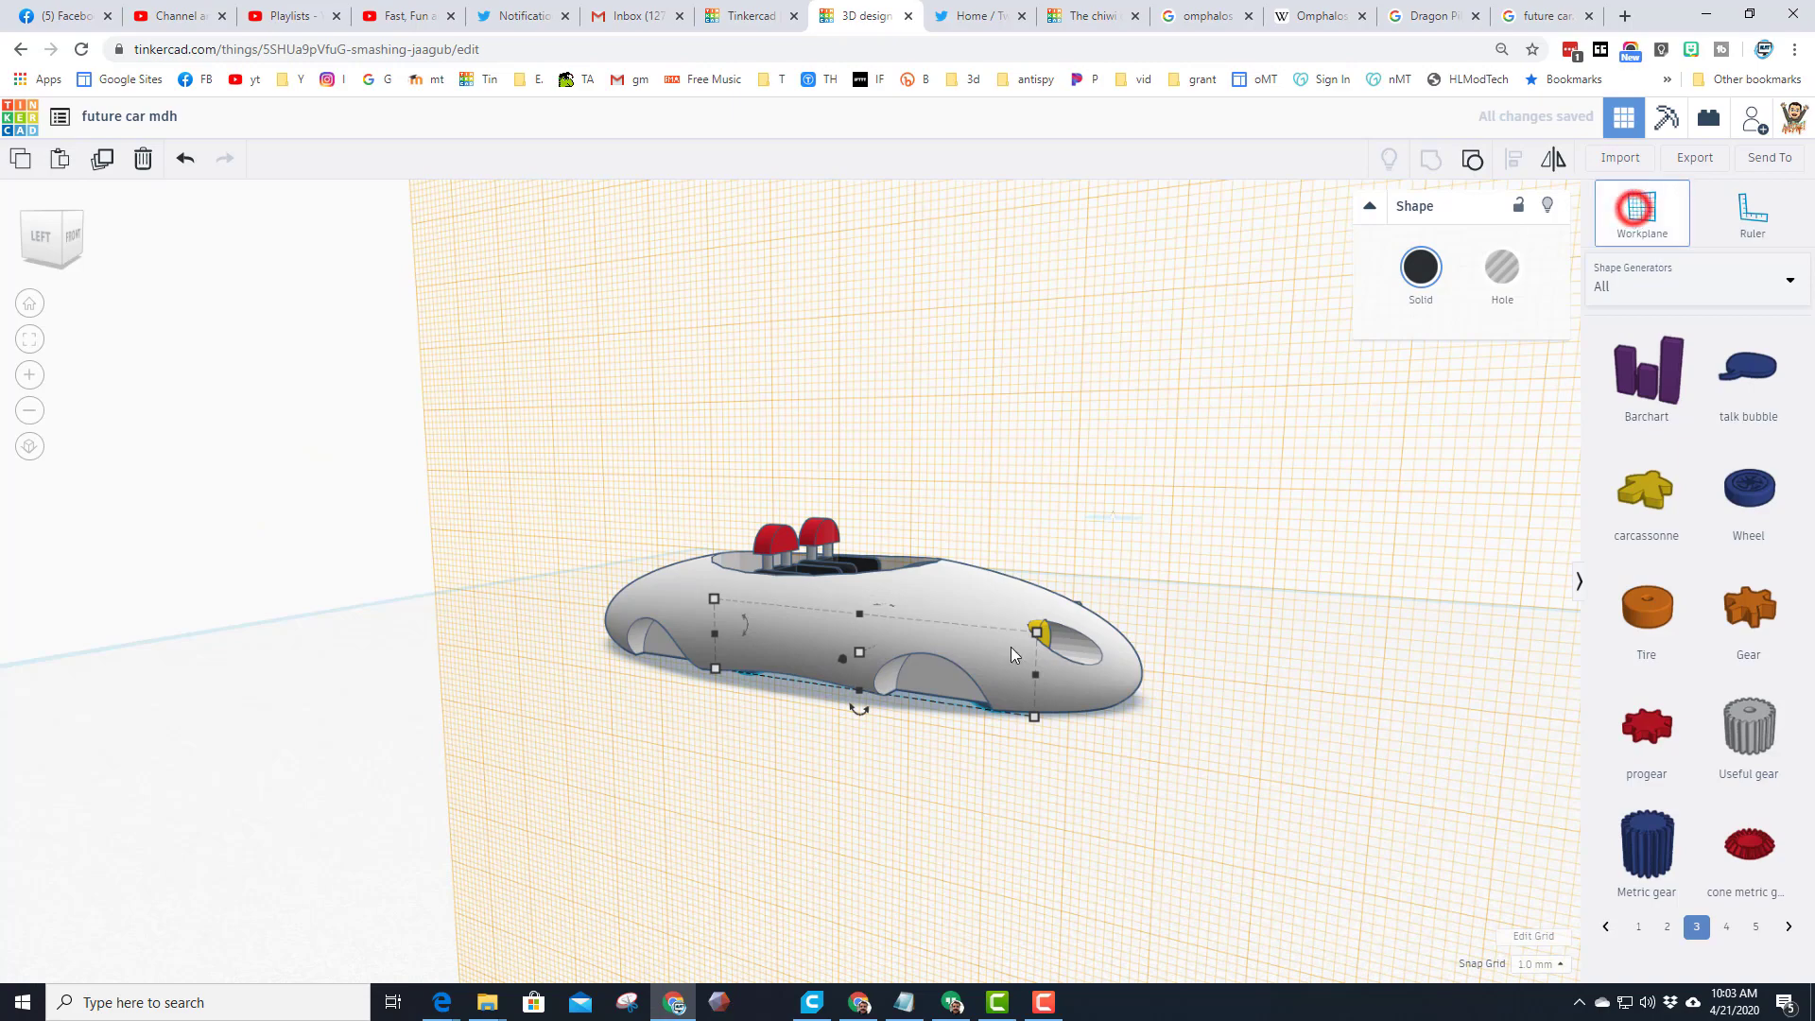
pyautogui.click(926, 682)
pyautogui.press('d')
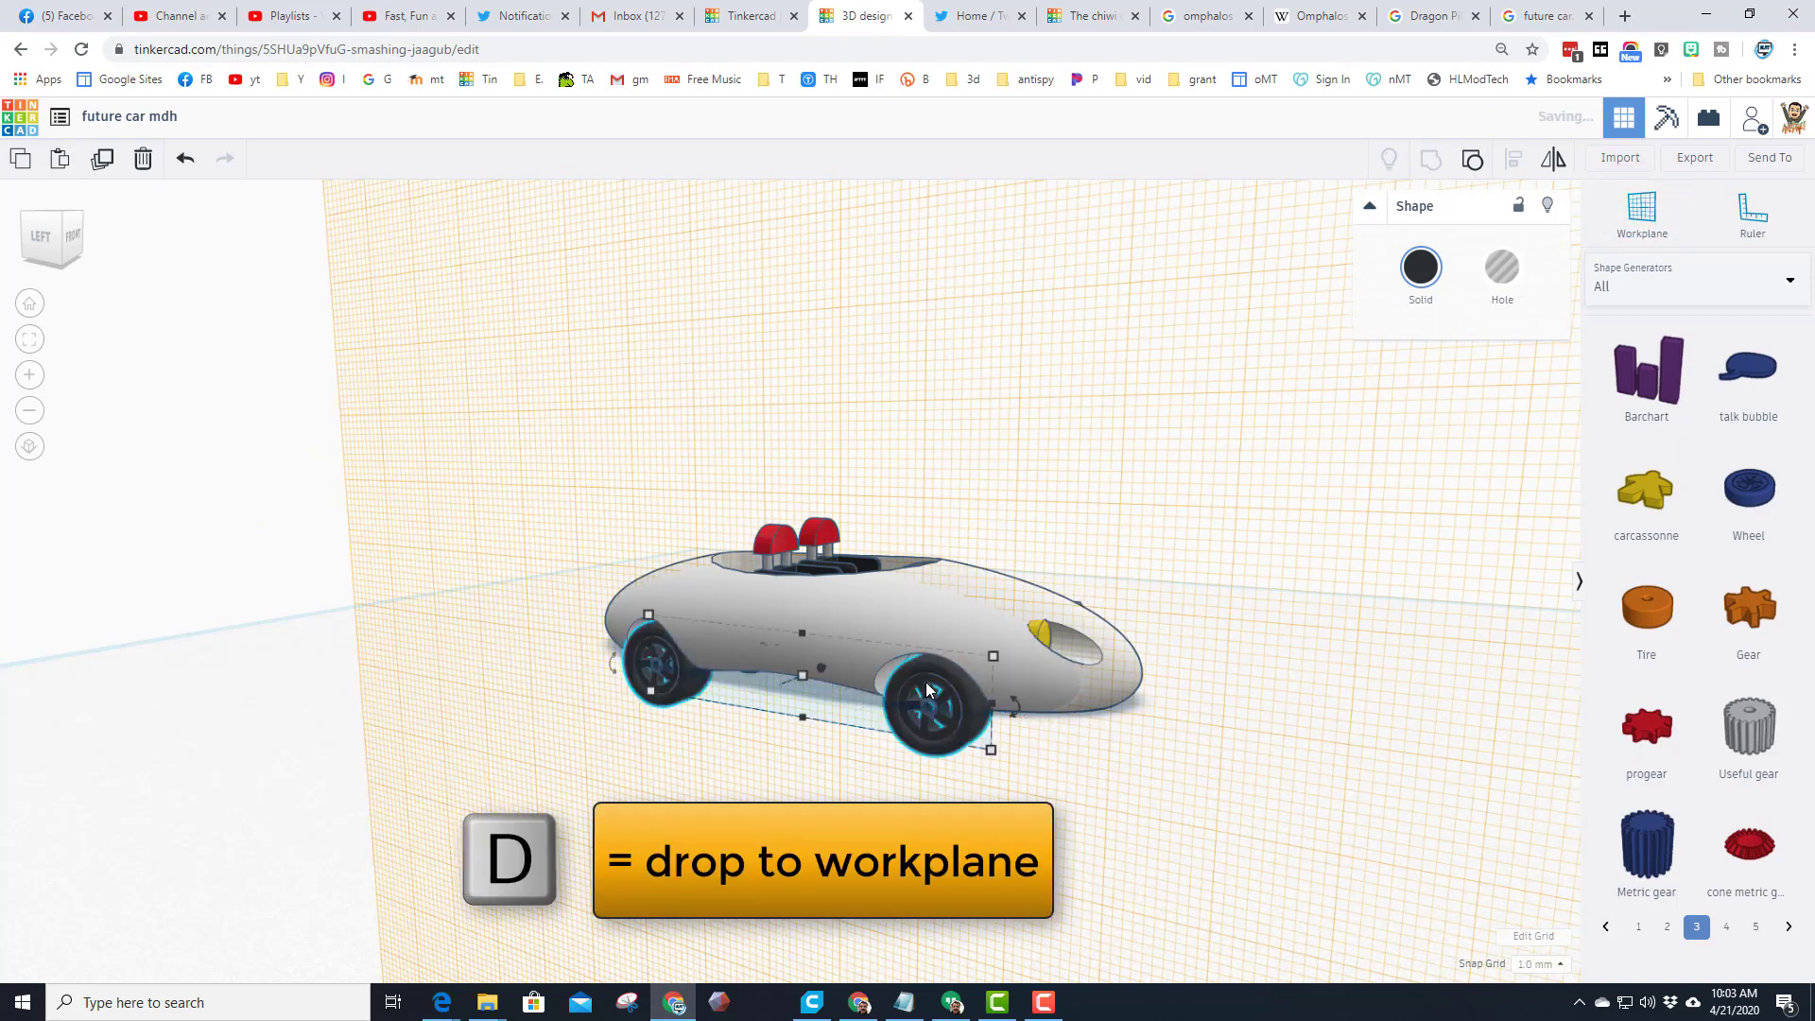
# Step: Return the workplane to the default base plane
pyautogui.moveTo(1202, 707); pyautogui.dragTo(1148, 888, button='right')
pyautogui.click(1629, 231)
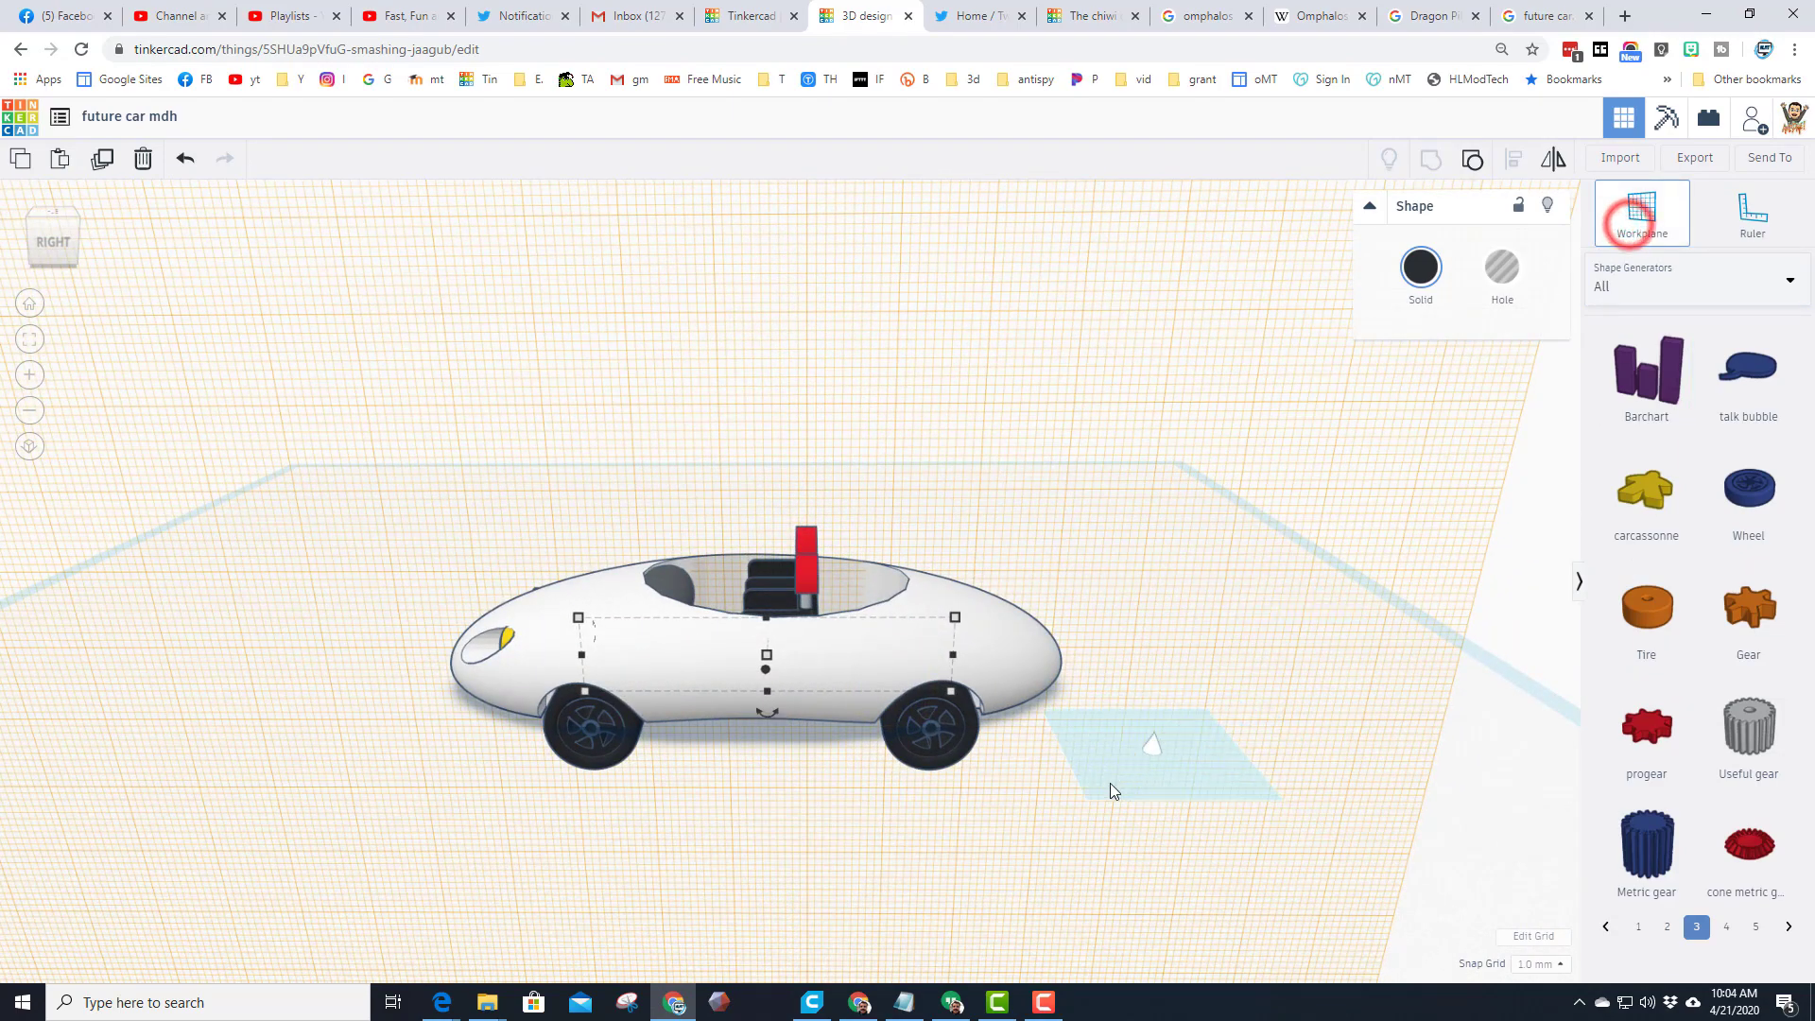
pyautogui.click(1099, 790)
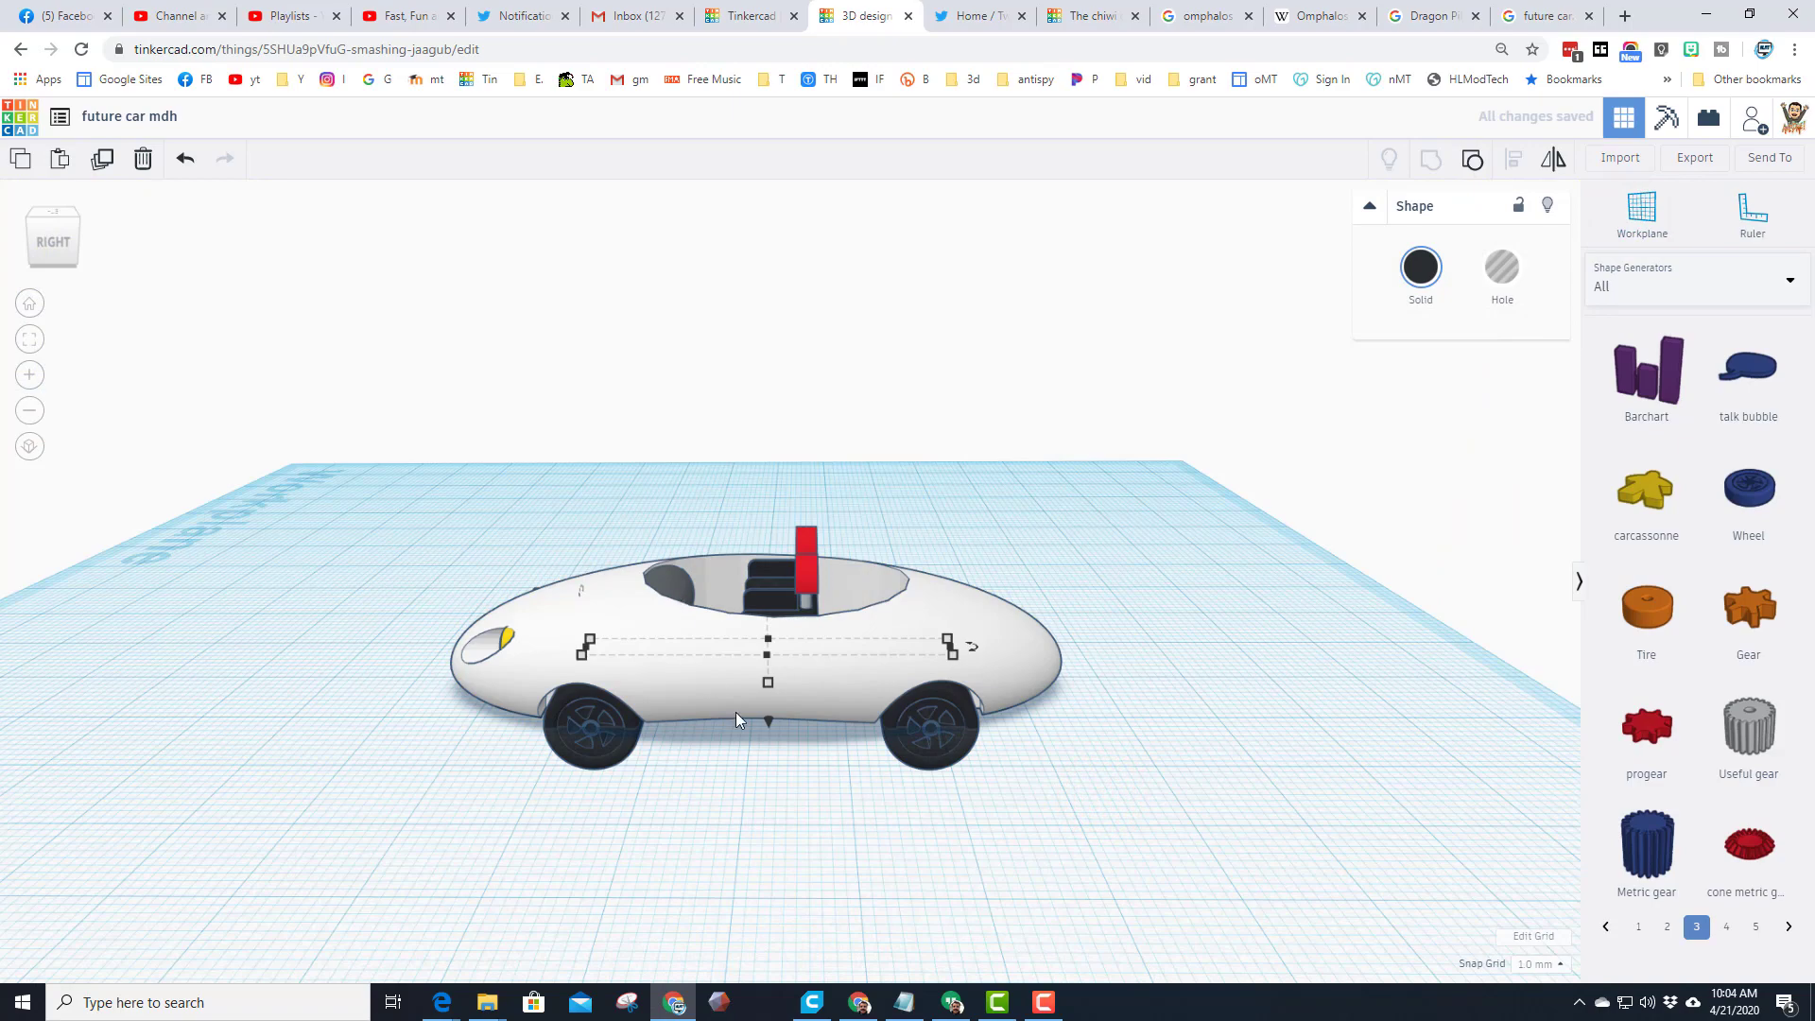
pyautogui.moveTo(738, 718); pyautogui.dragTo(1016, 814, button='right')
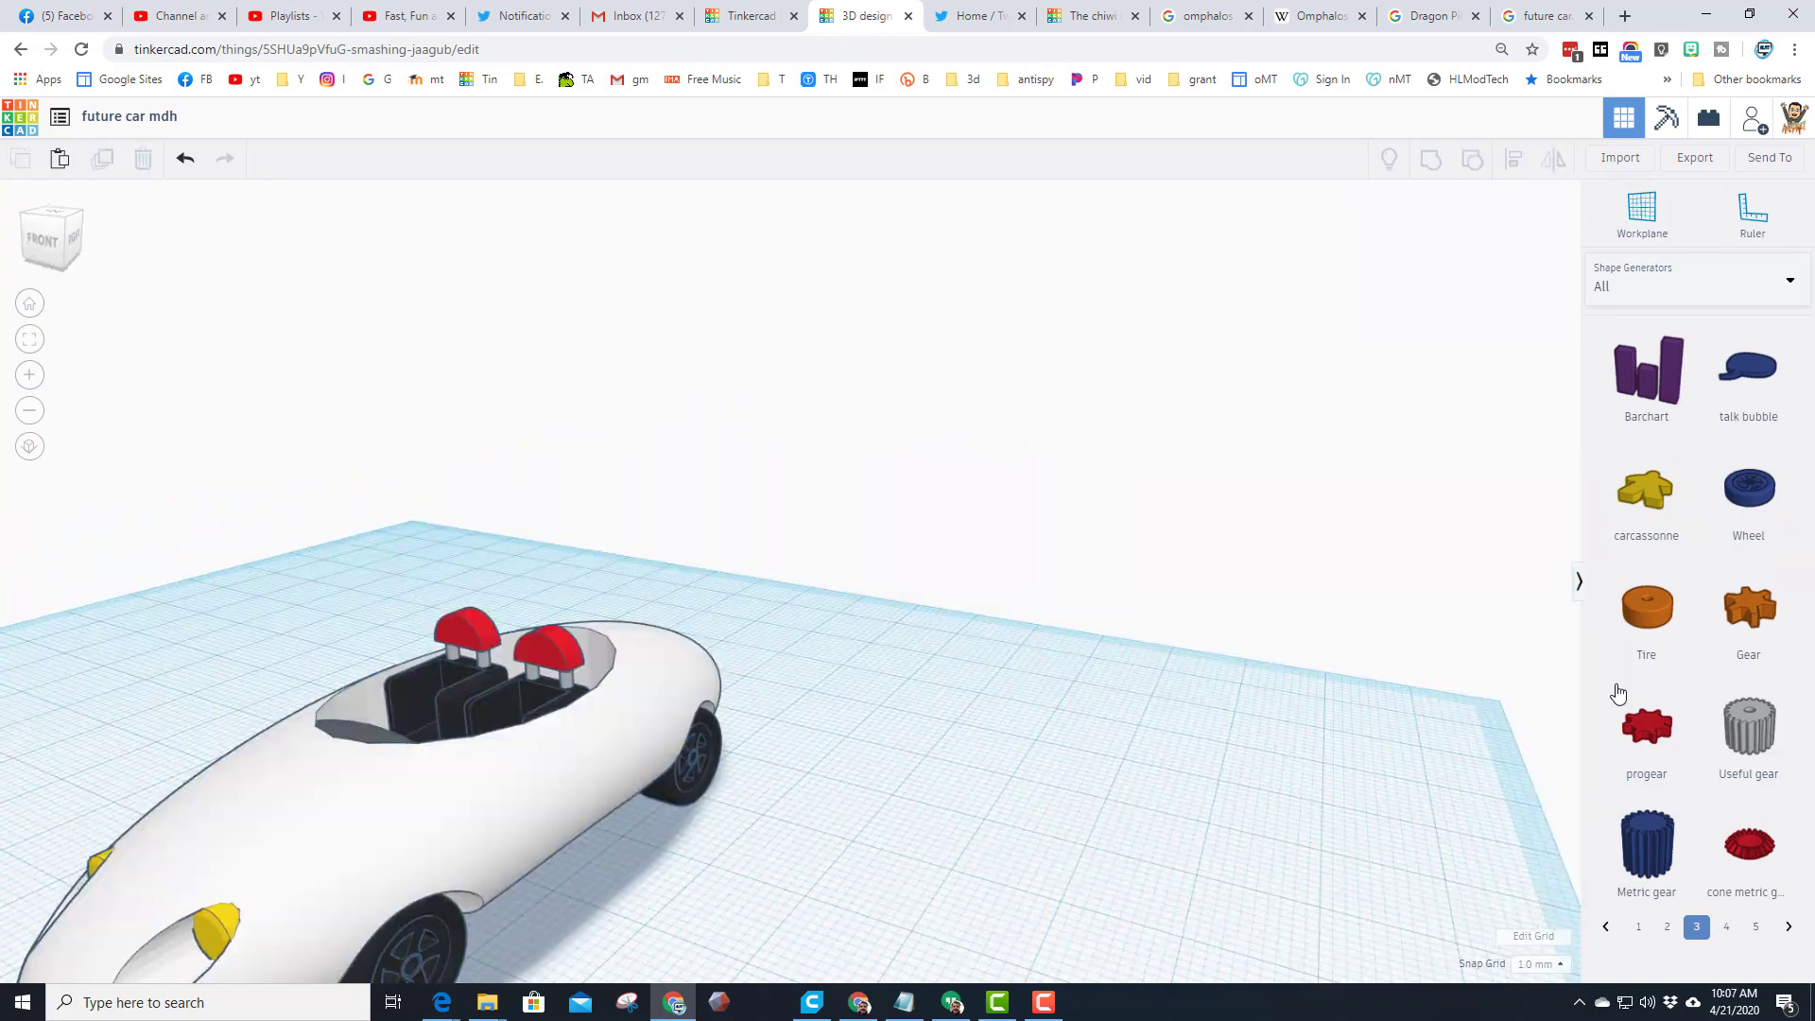
# Step: Place a new Wheel beside the car, set its Rim Style to 2 and colour it brown
pyautogui.moveTo(1748, 508); pyautogui.dragTo(1116, 782)
pyautogui.scroll(-2, 1255, 635)
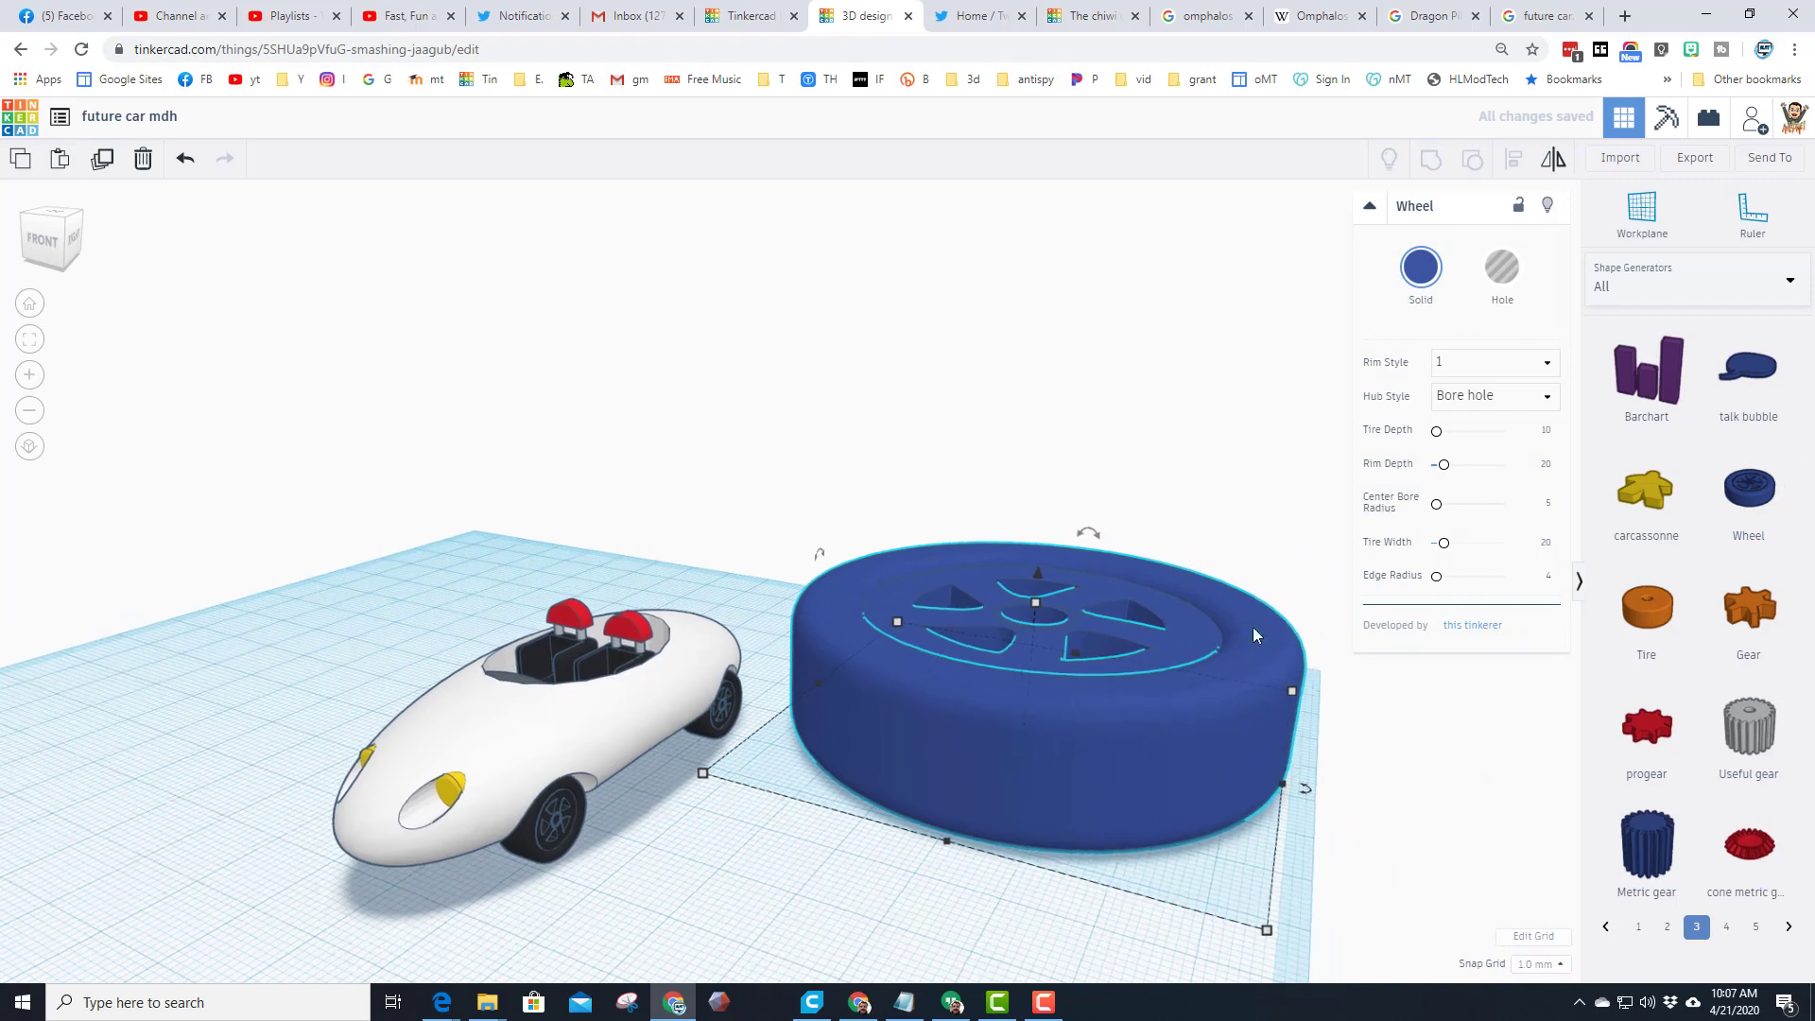
pyautogui.click(1465, 367)
pyautogui.click(1446, 411)
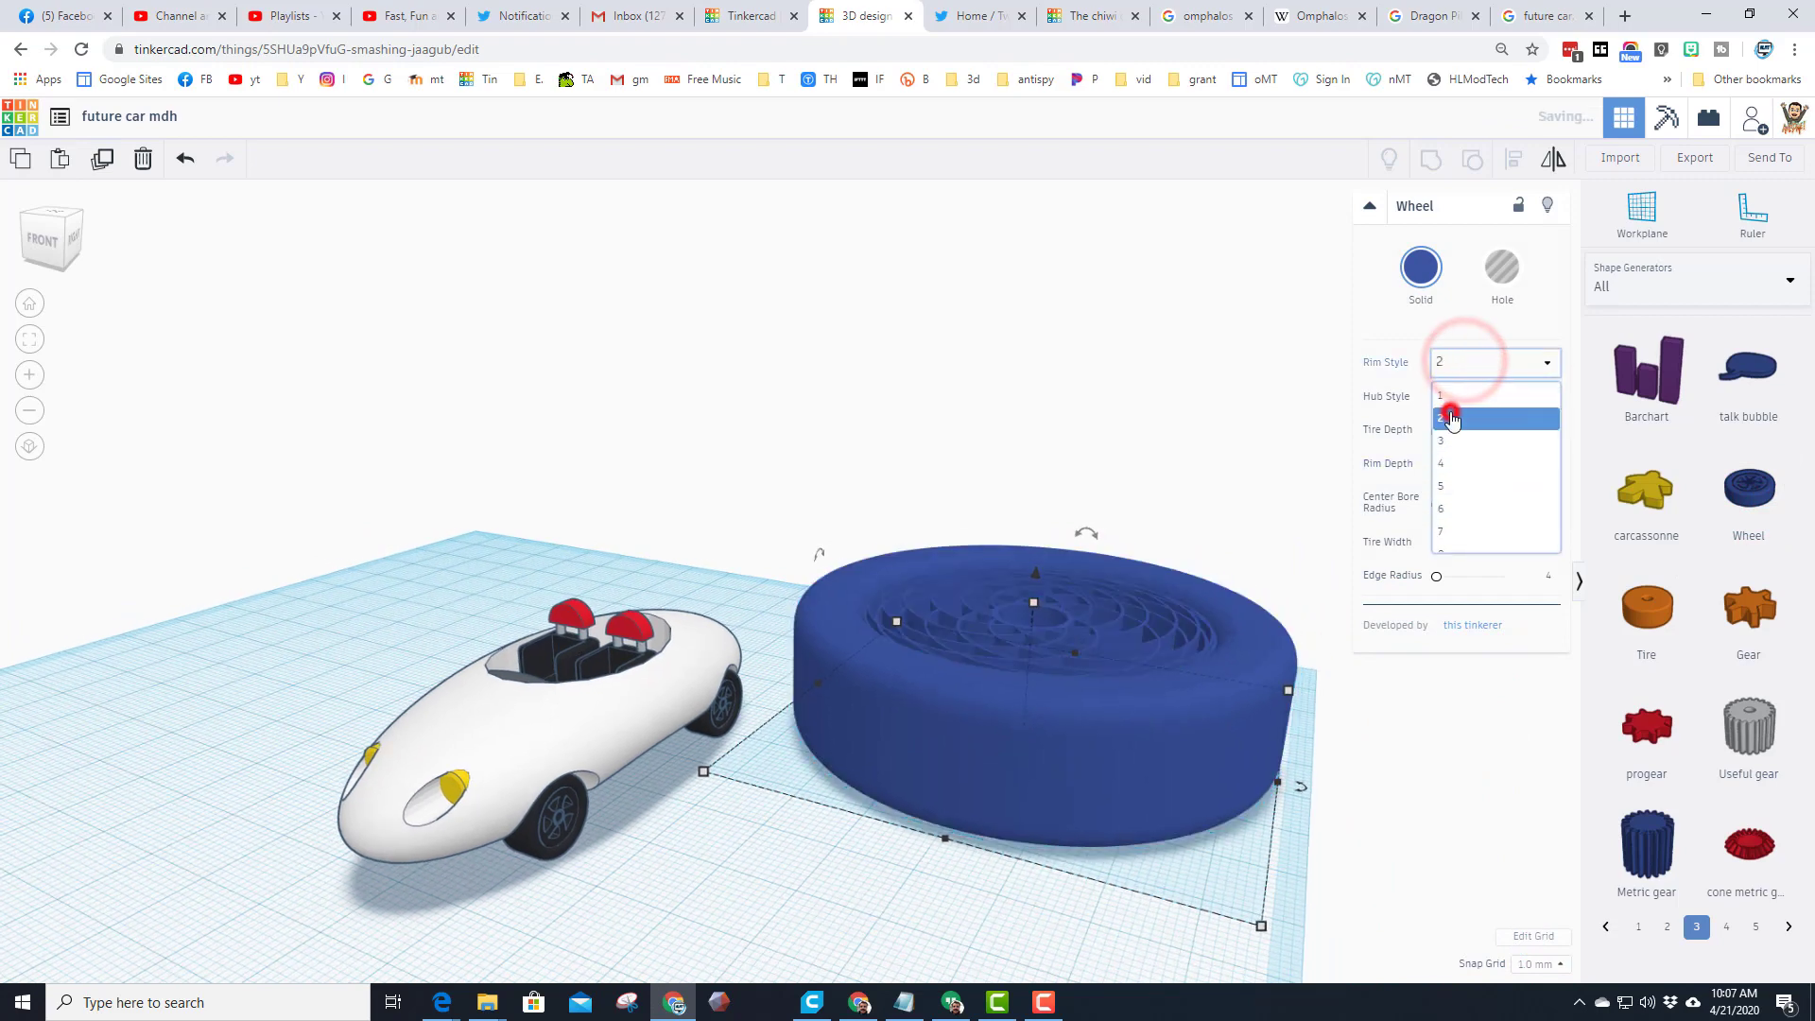
pyautogui.click(1418, 269)
pyautogui.click(1673, 445)
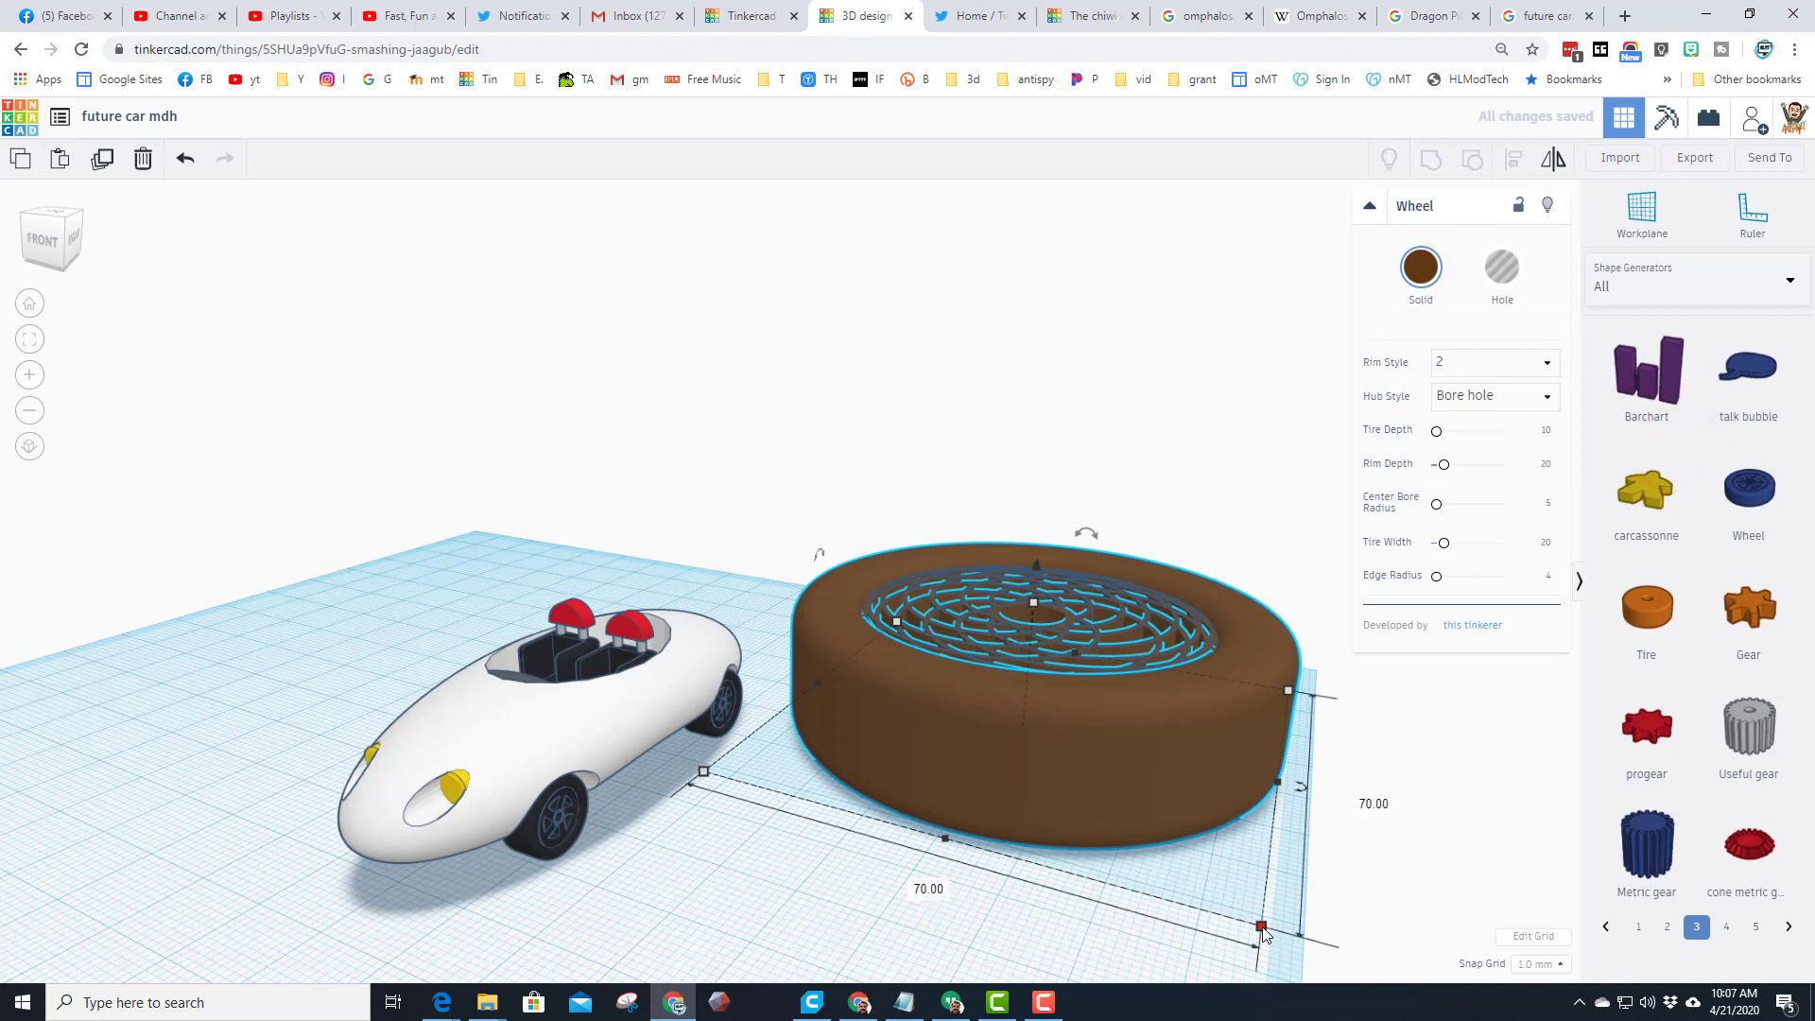
# Step: Scale the brown wheel uniformly to a diameter of 5 mm
pyautogui.moveTo(1262, 926); pyautogui.dragTo(1130, 766)
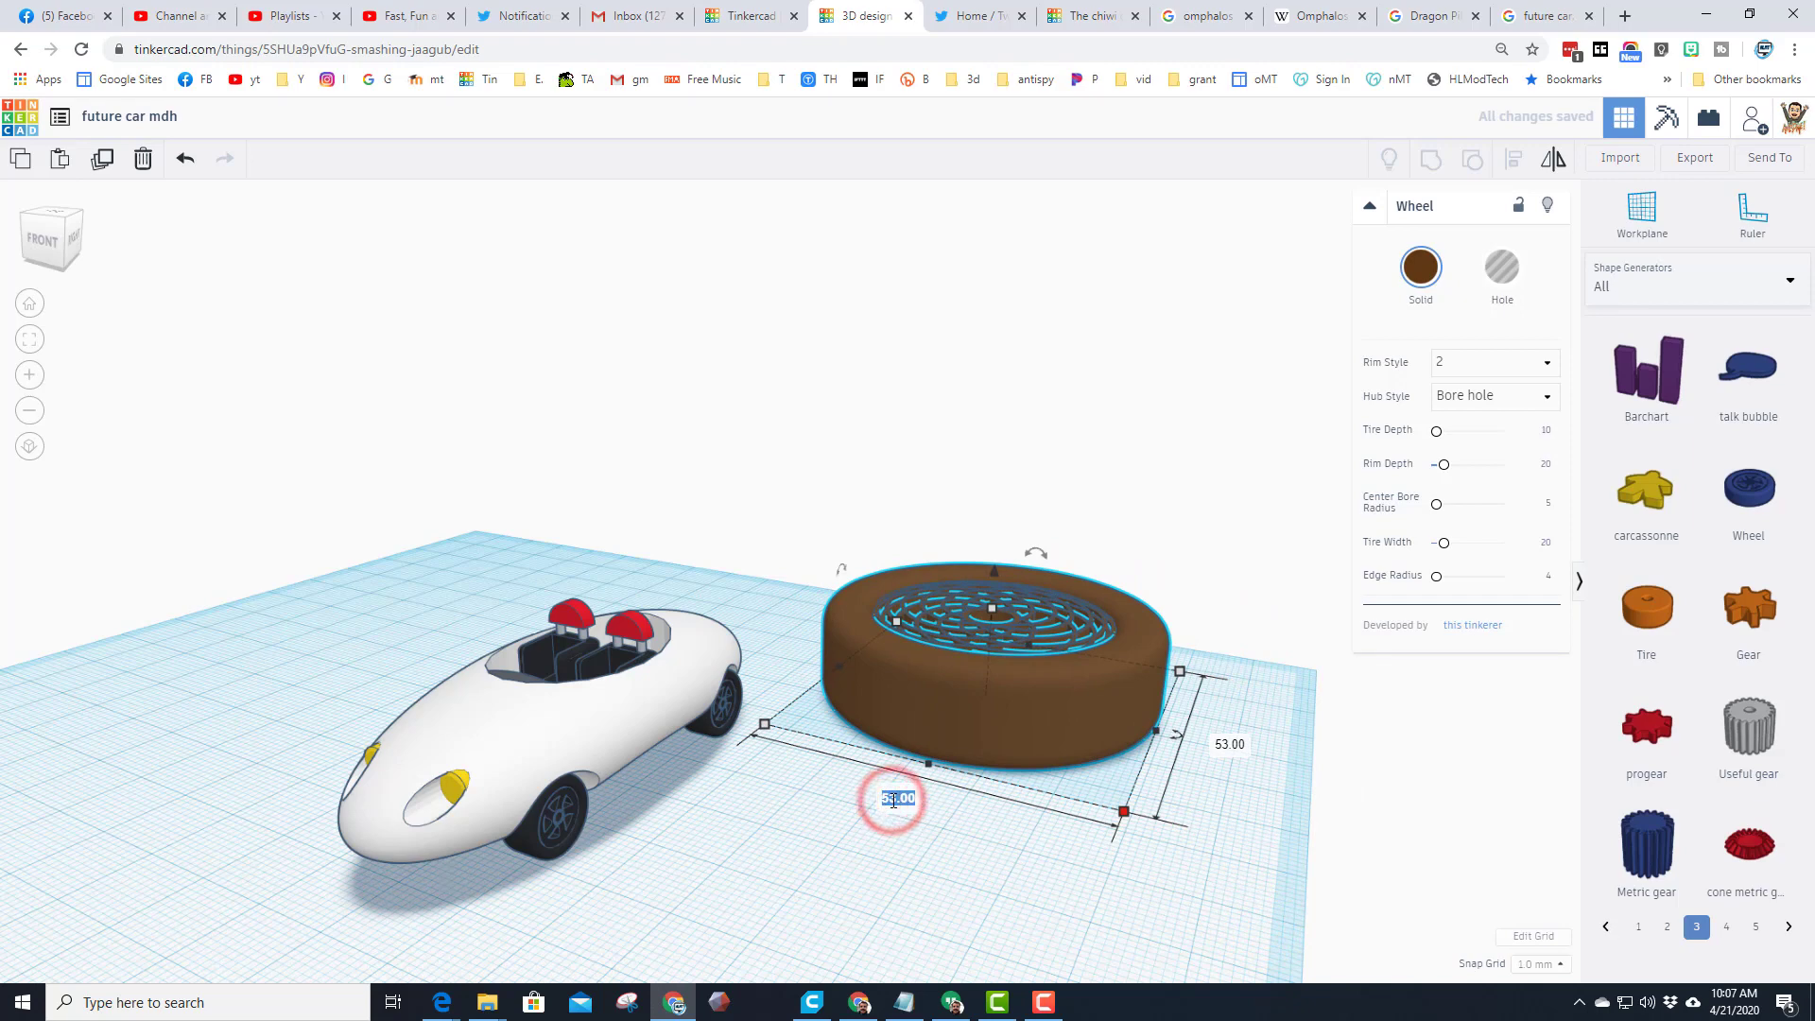
pyautogui.write('5')
pyautogui.press('Return')
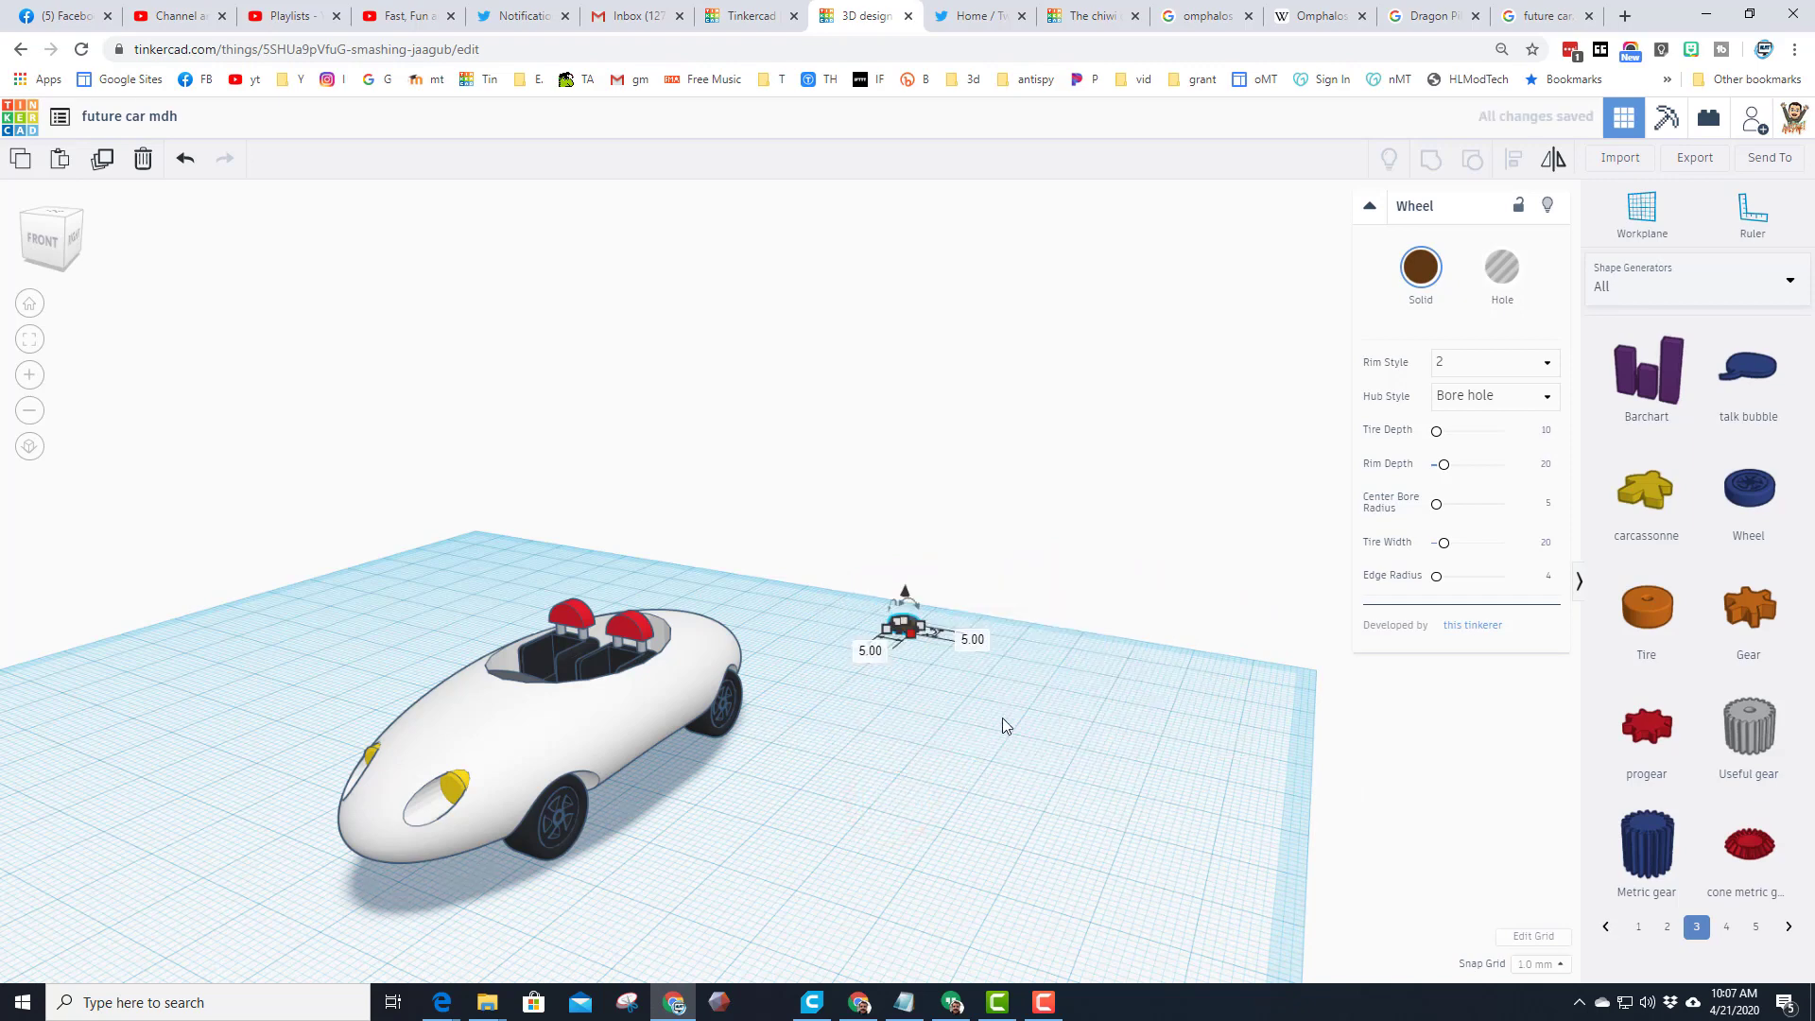
# Step: Move the small brown wheel across the workplane until it lies beside the car, near the front wheel
pyautogui.click(990, 725)
pyautogui.moveTo(855, 563); pyautogui.dragTo(1002, 673)
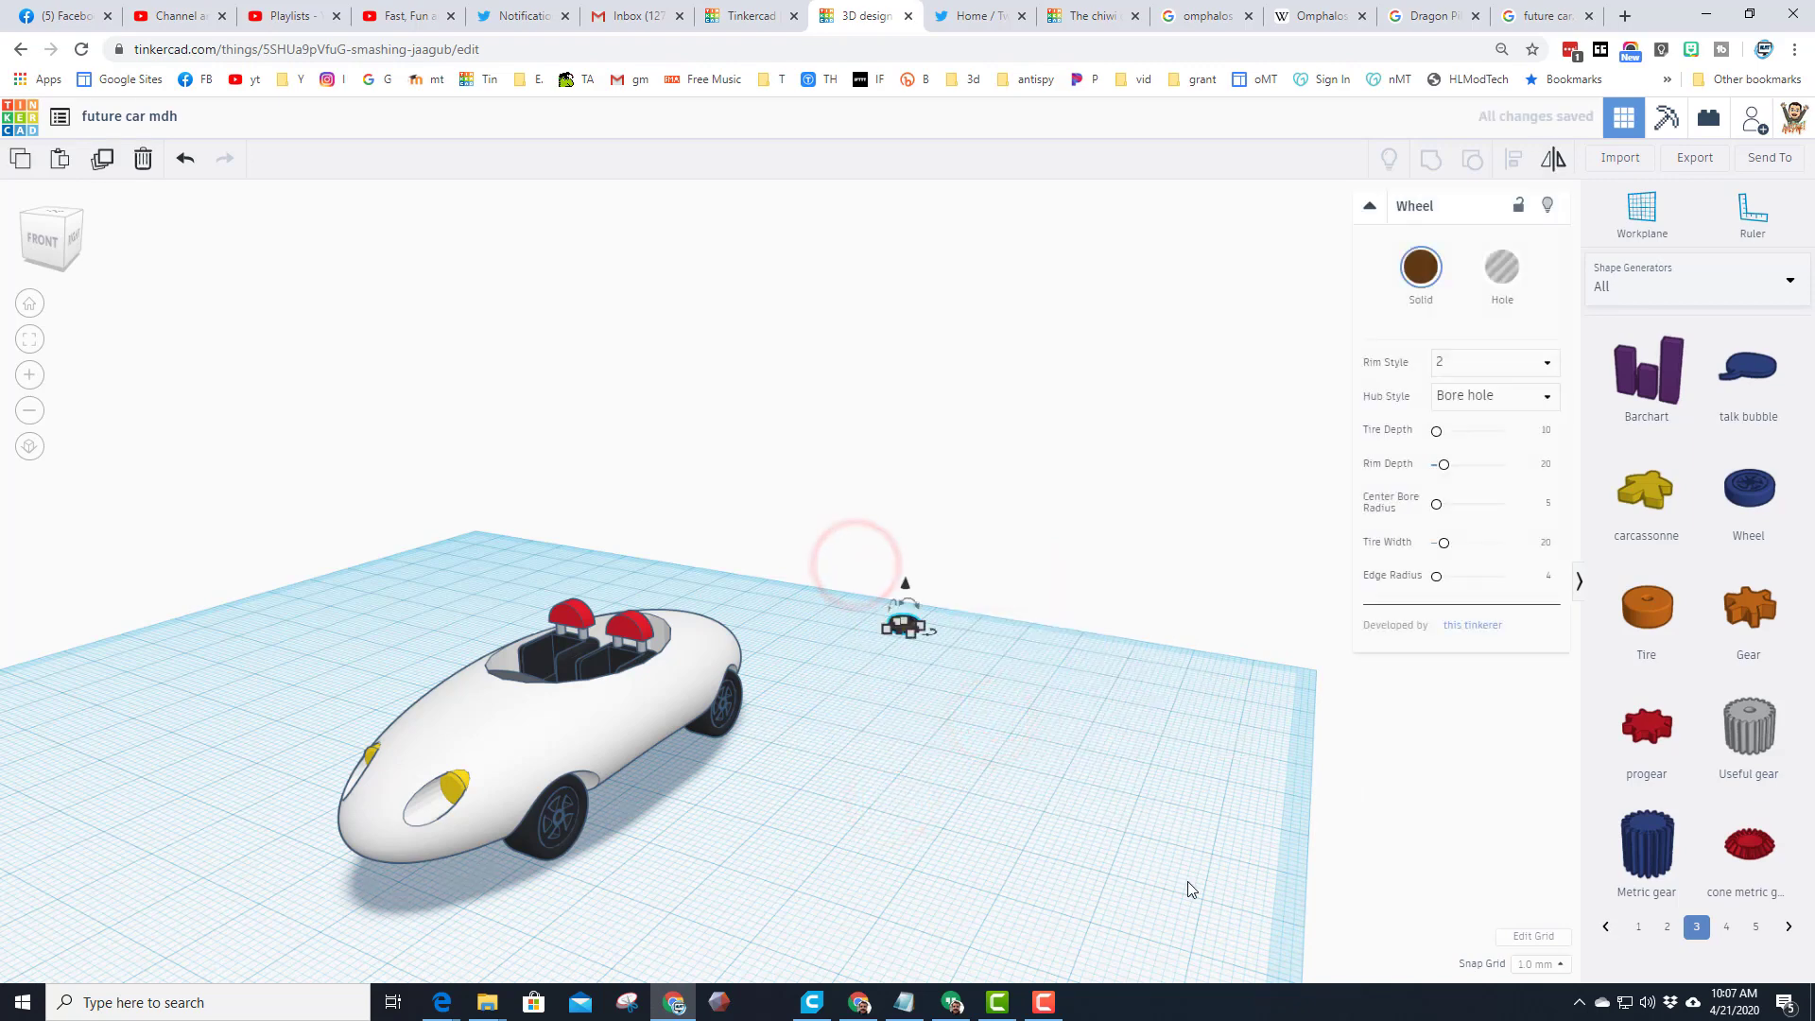
pyautogui.press('Down')
pyautogui.press('Down')
pyautogui.press('Down')
pyautogui.press('Down')
pyautogui.press('Down')
pyautogui.press('Down')
pyautogui.press('Down')
pyautogui.press('Down')
pyautogui.press('Down')
pyautogui.press('Down')
pyautogui.press('Down')
pyautogui.press('Down')
pyautogui.press('Down')
pyautogui.press('Down')
pyautogui.press('Down')
pyautogui.press('Down')
pyautogui.press('Down')
pyautogui.press('Down')
pyautogui.press('Down')
pyautogui.press('Down')
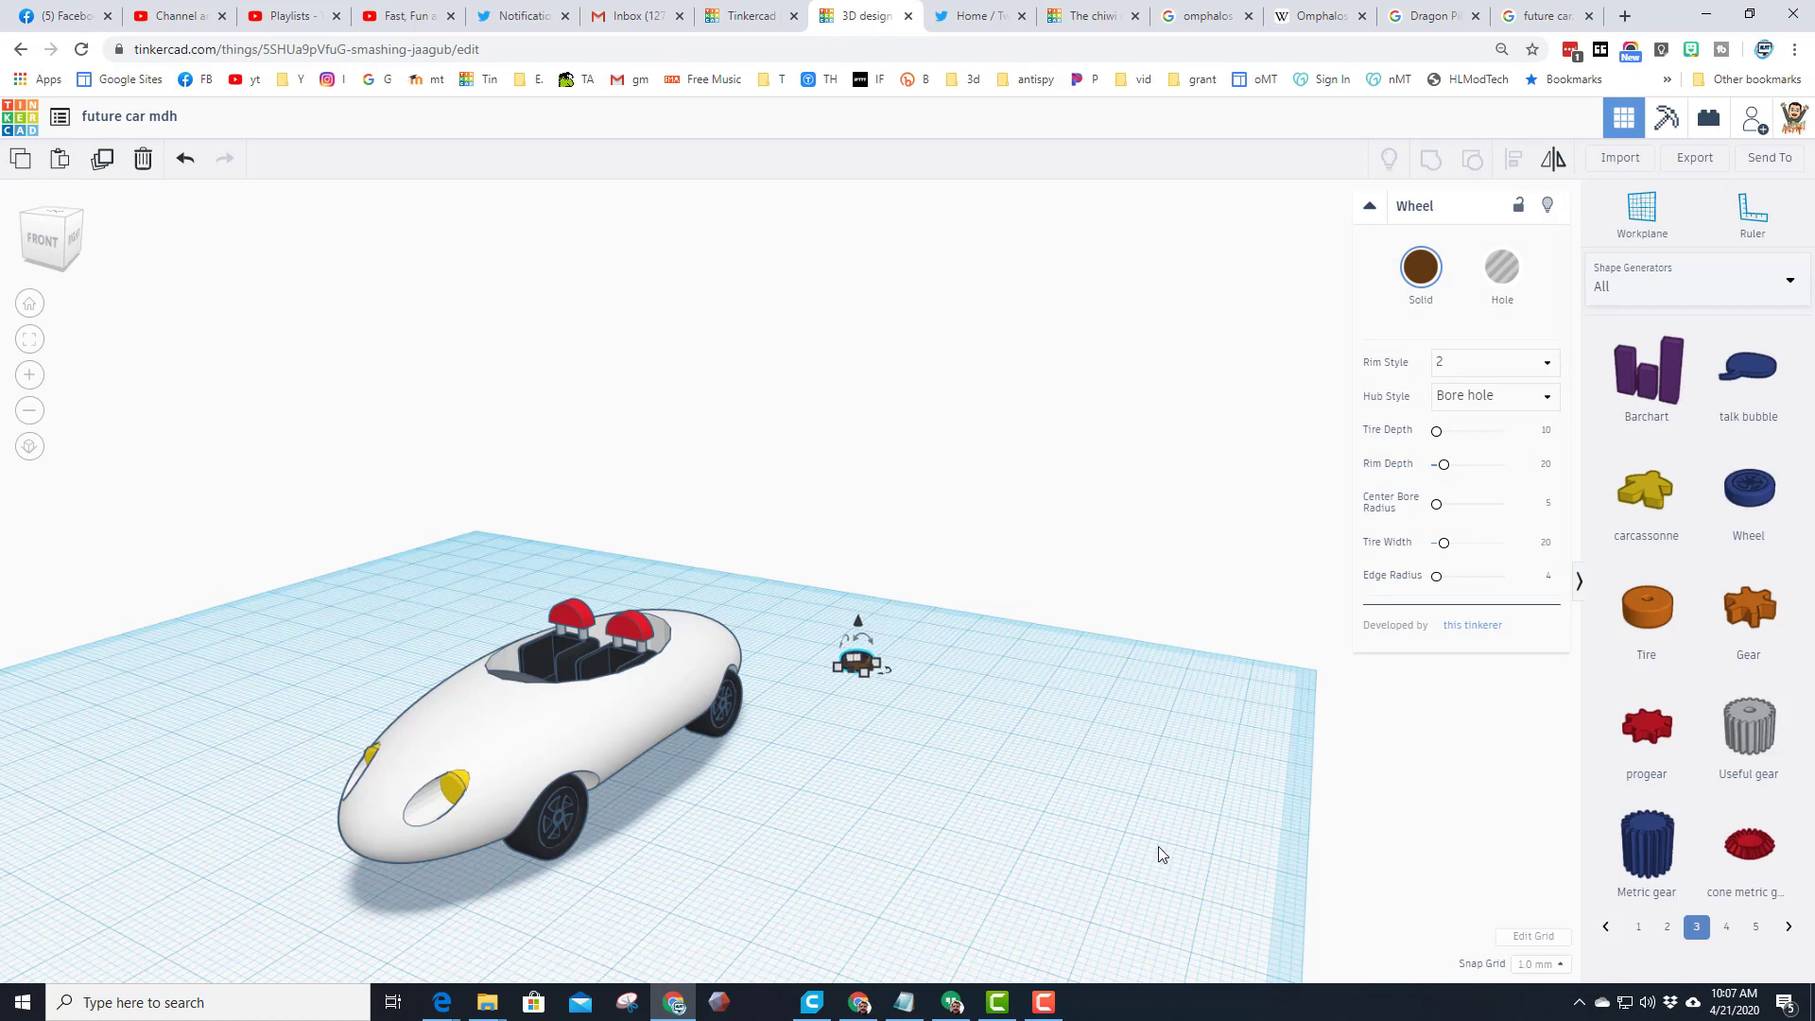
pyautogui.press('Down')
pyautogui.press('Down')
pyautogui.press('Down')
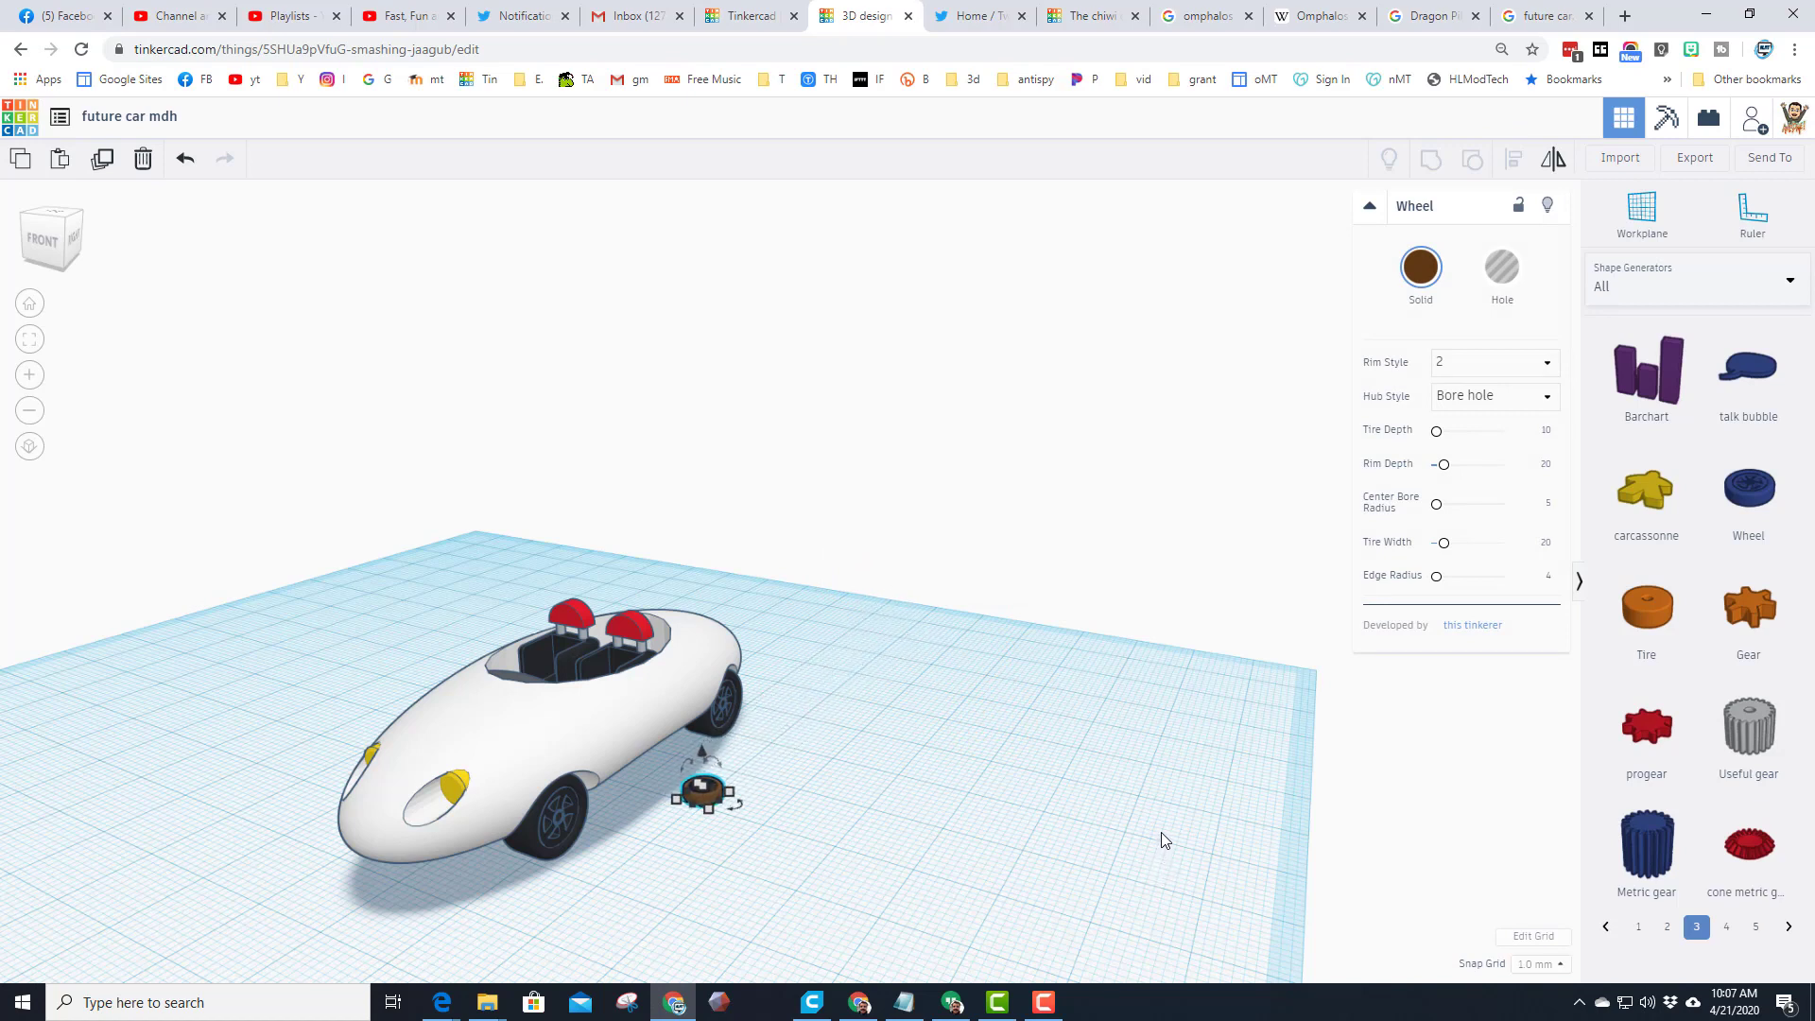
# Step: Flatten the small brown wheel to a height of 1 mm
pyautogui.click(30, 340)
pyautogui.moveTo(789, 521); pyautogui.dragTo(788, 554)
pyautogui.scroll(-8, 774, 621)
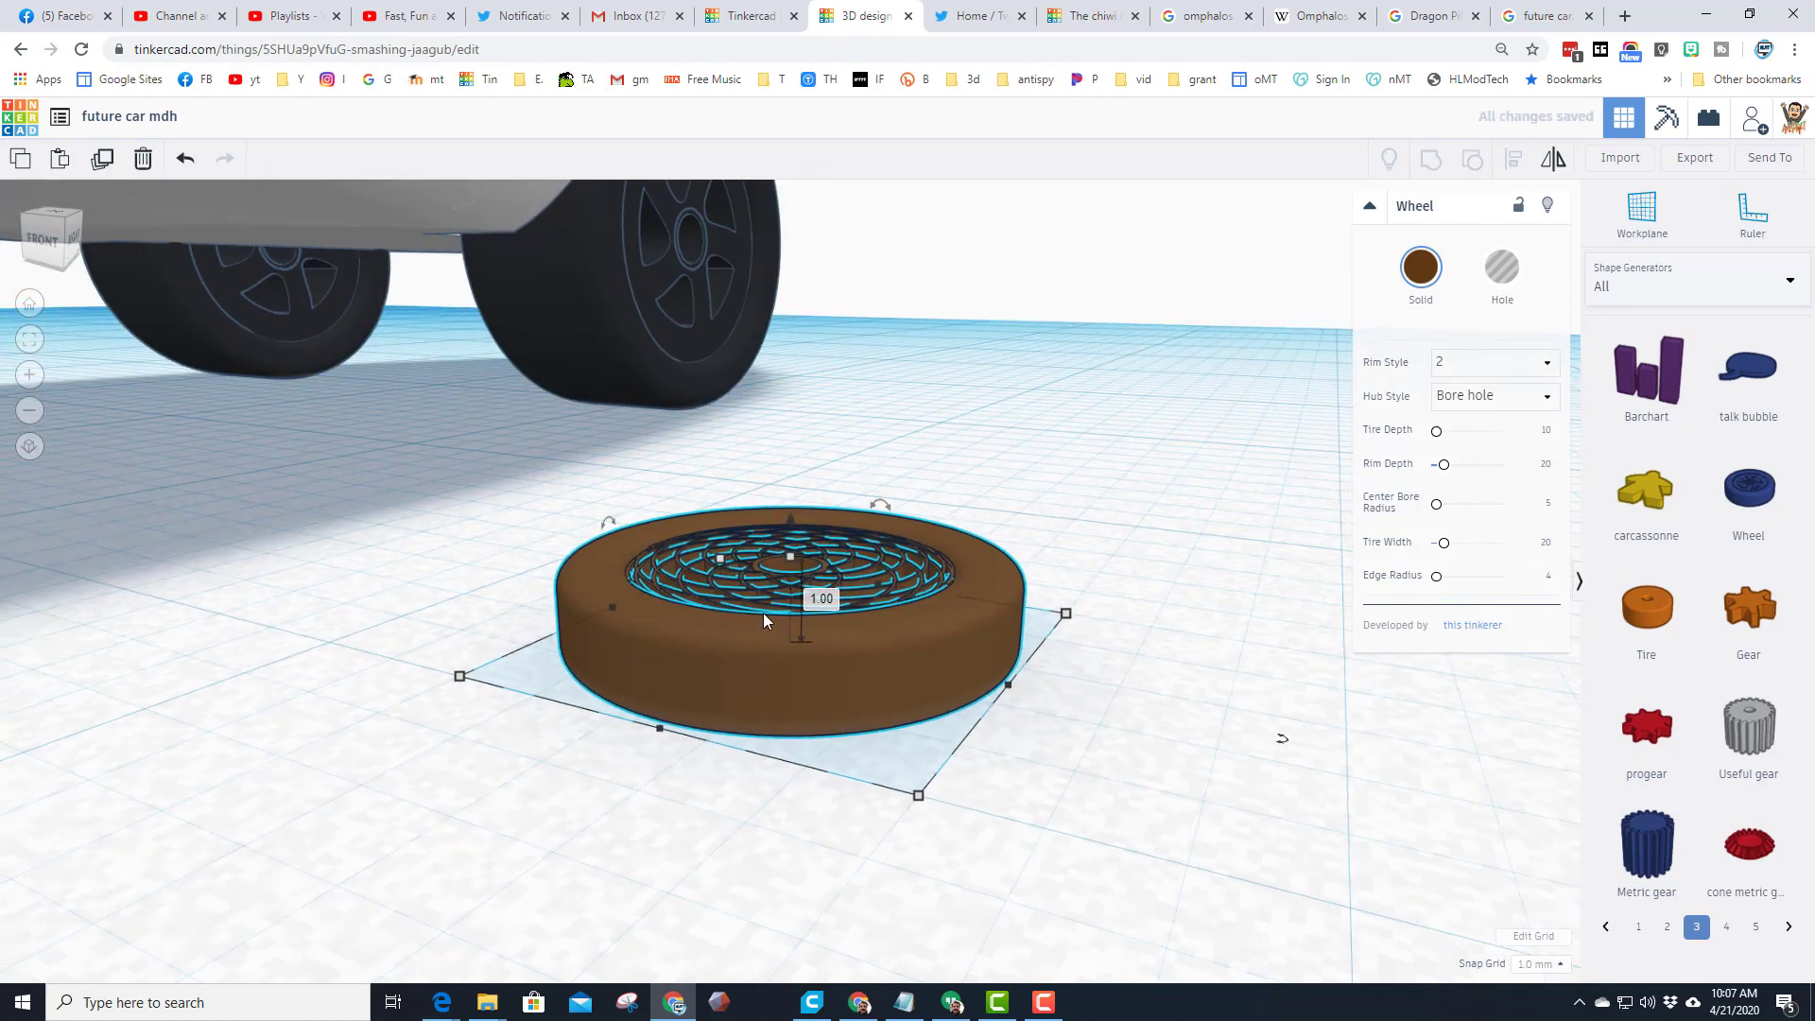
pyautogui.moveTo(892, 472); pyautogui.dragTo(832, 554, button='right')
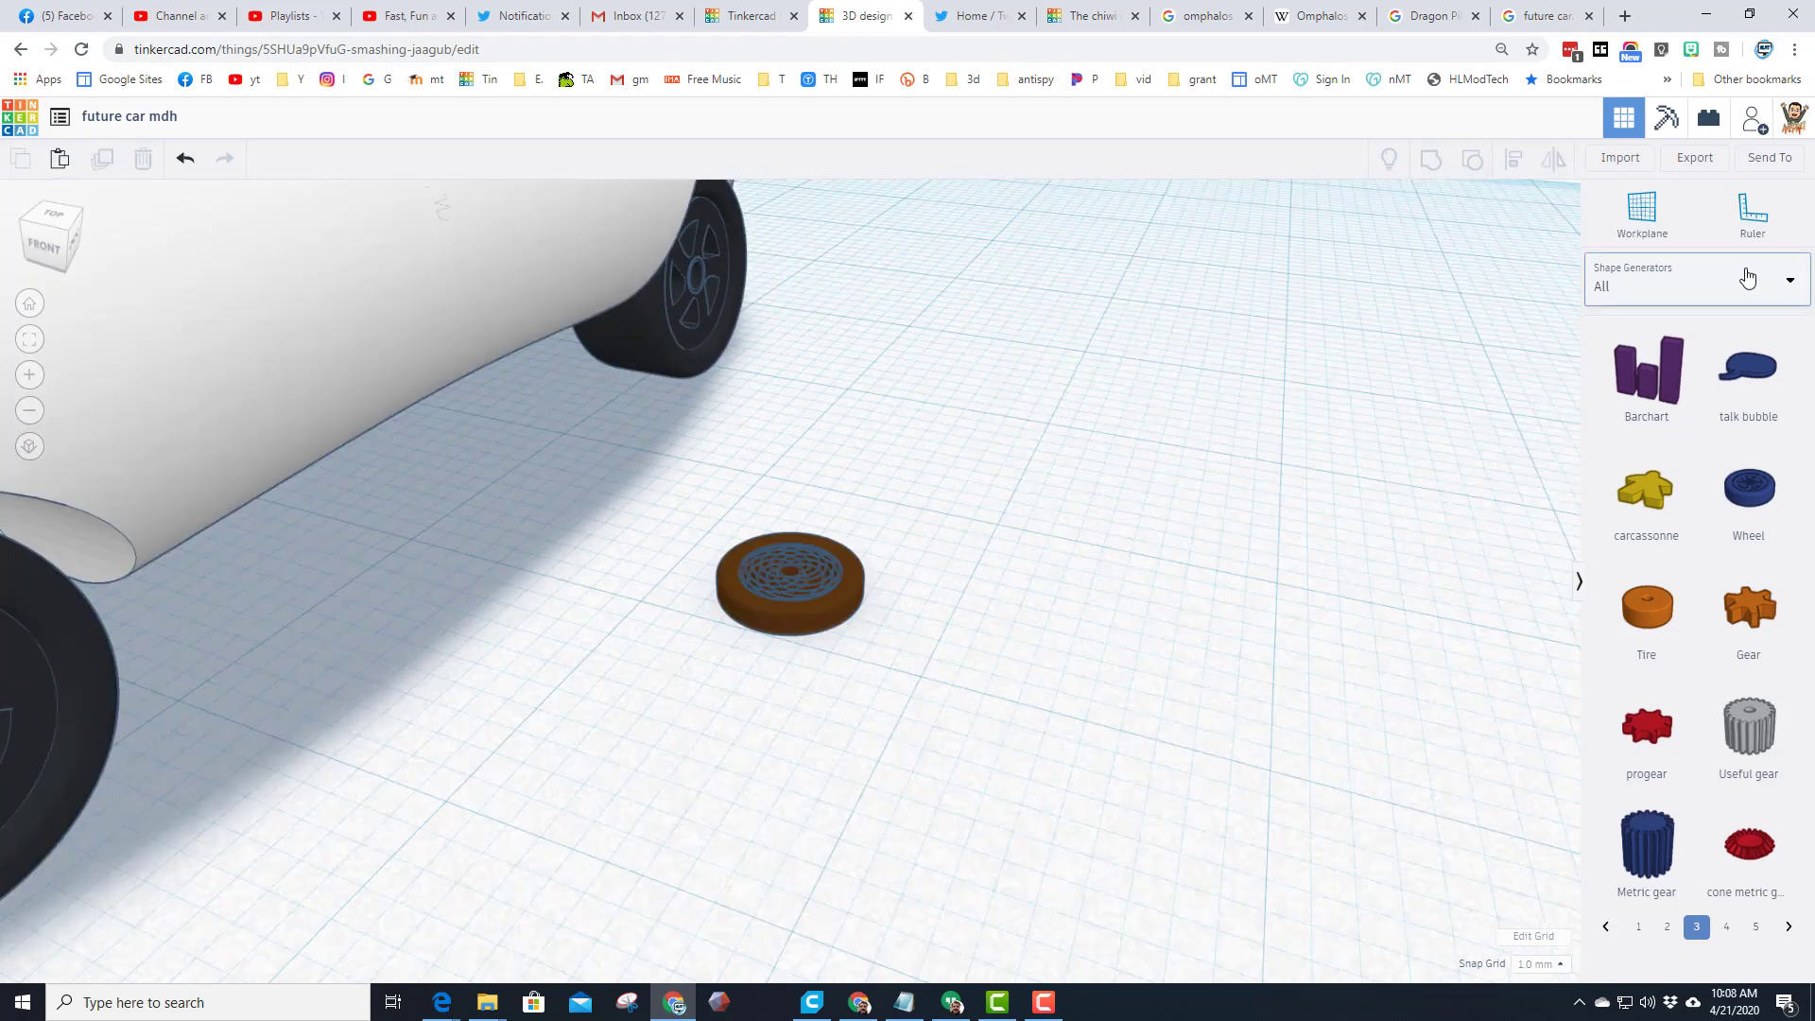
# Step: Place a Basic Shapes Cylinder beside the small brown wheel and size it to a 1 × 1 mm base with 15 mm height
pyautogui.click(1674, 278)
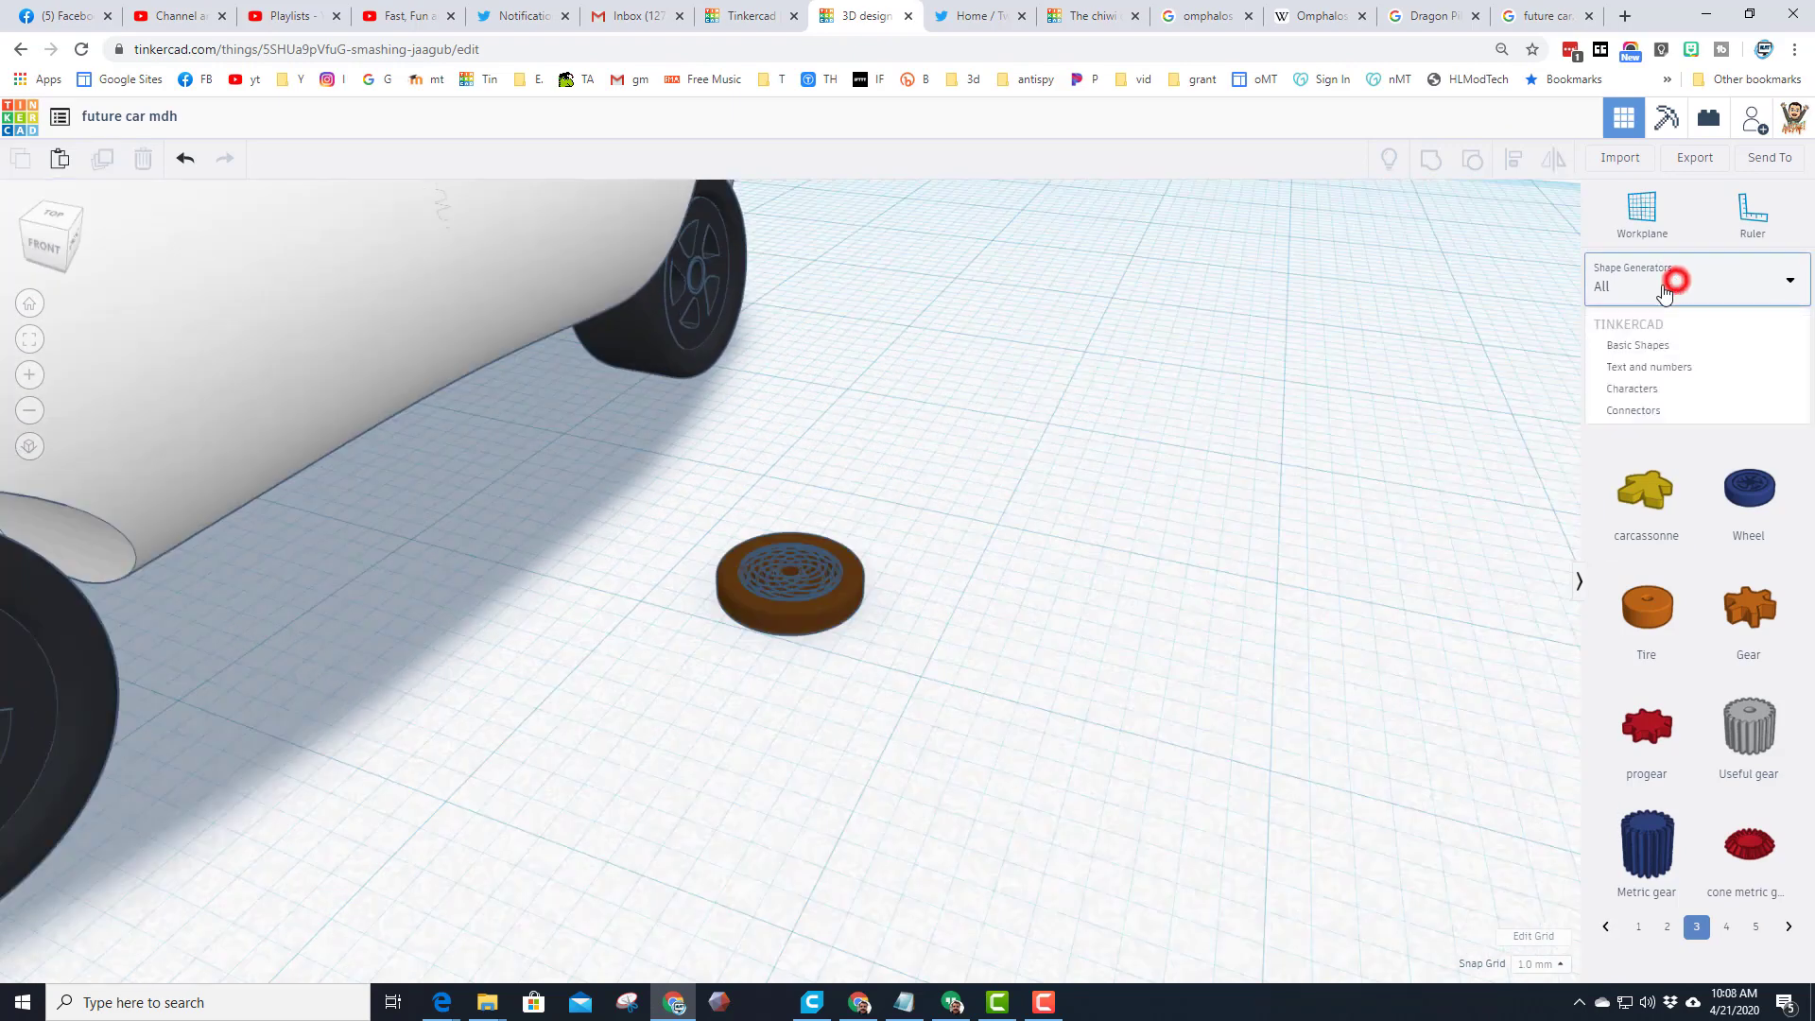
pyautogui.click(1646, 349)
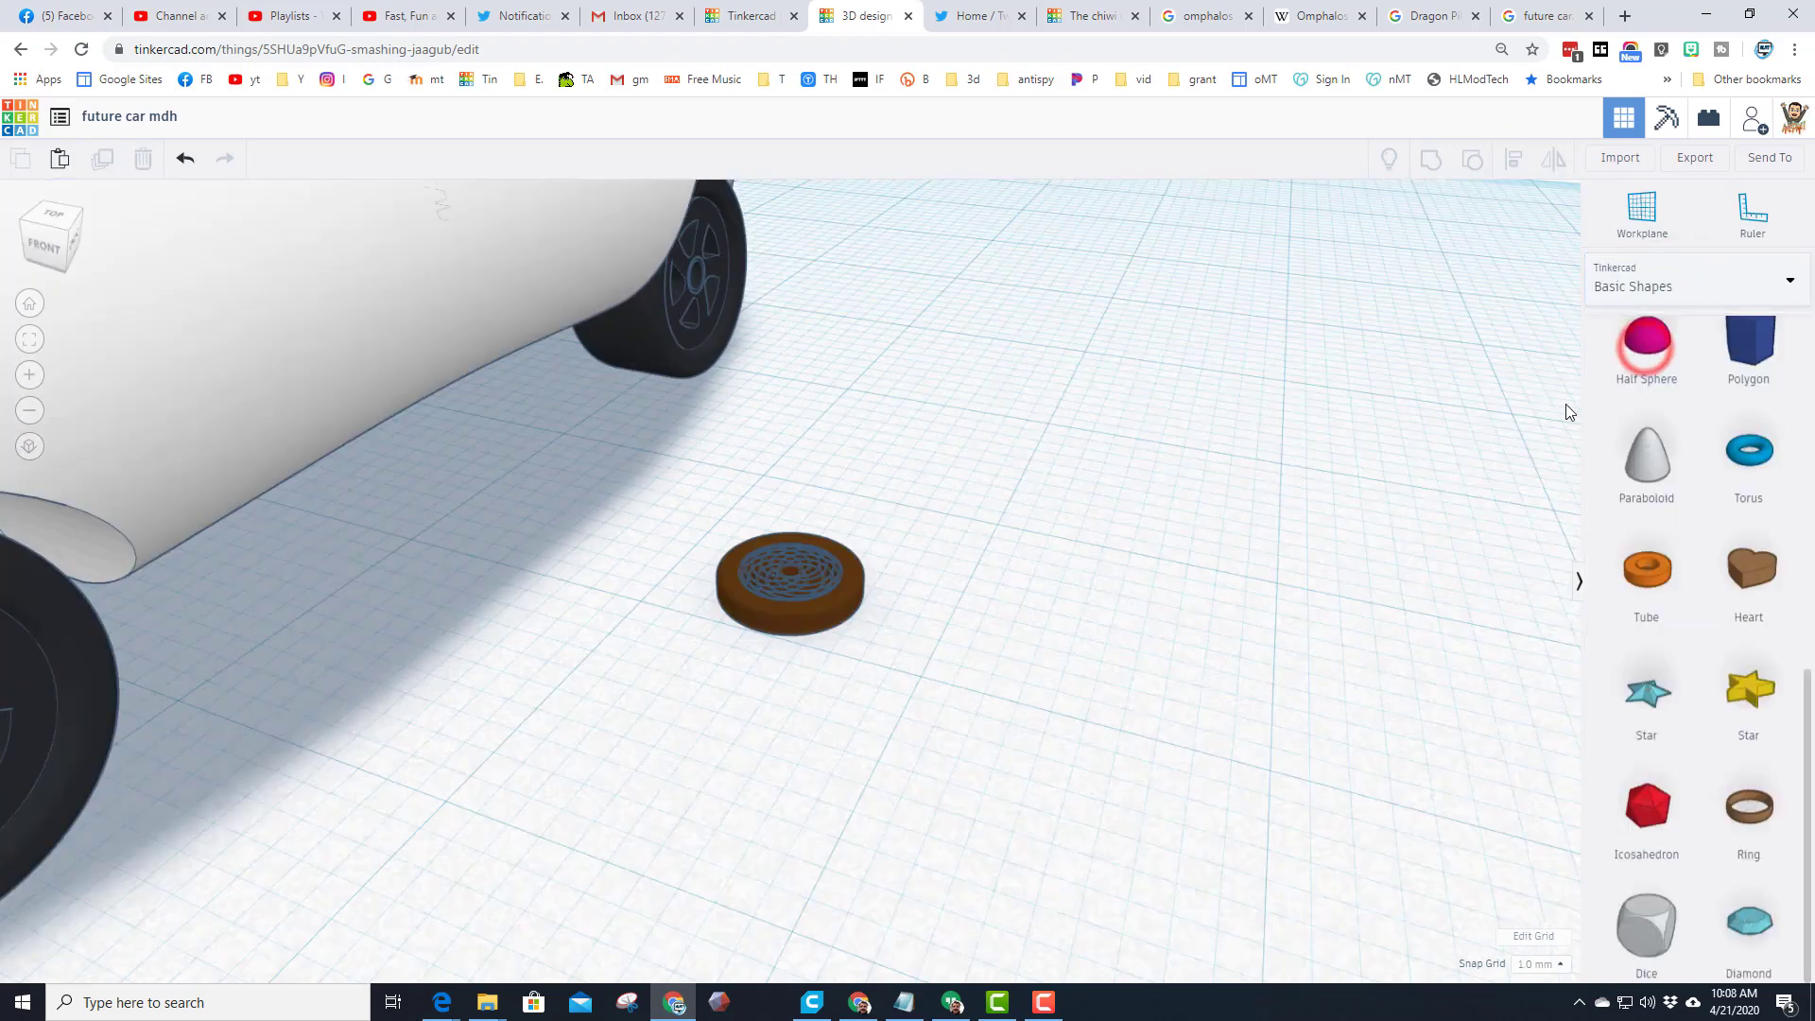
pyautogui.scroll(-1, 1694, 422)
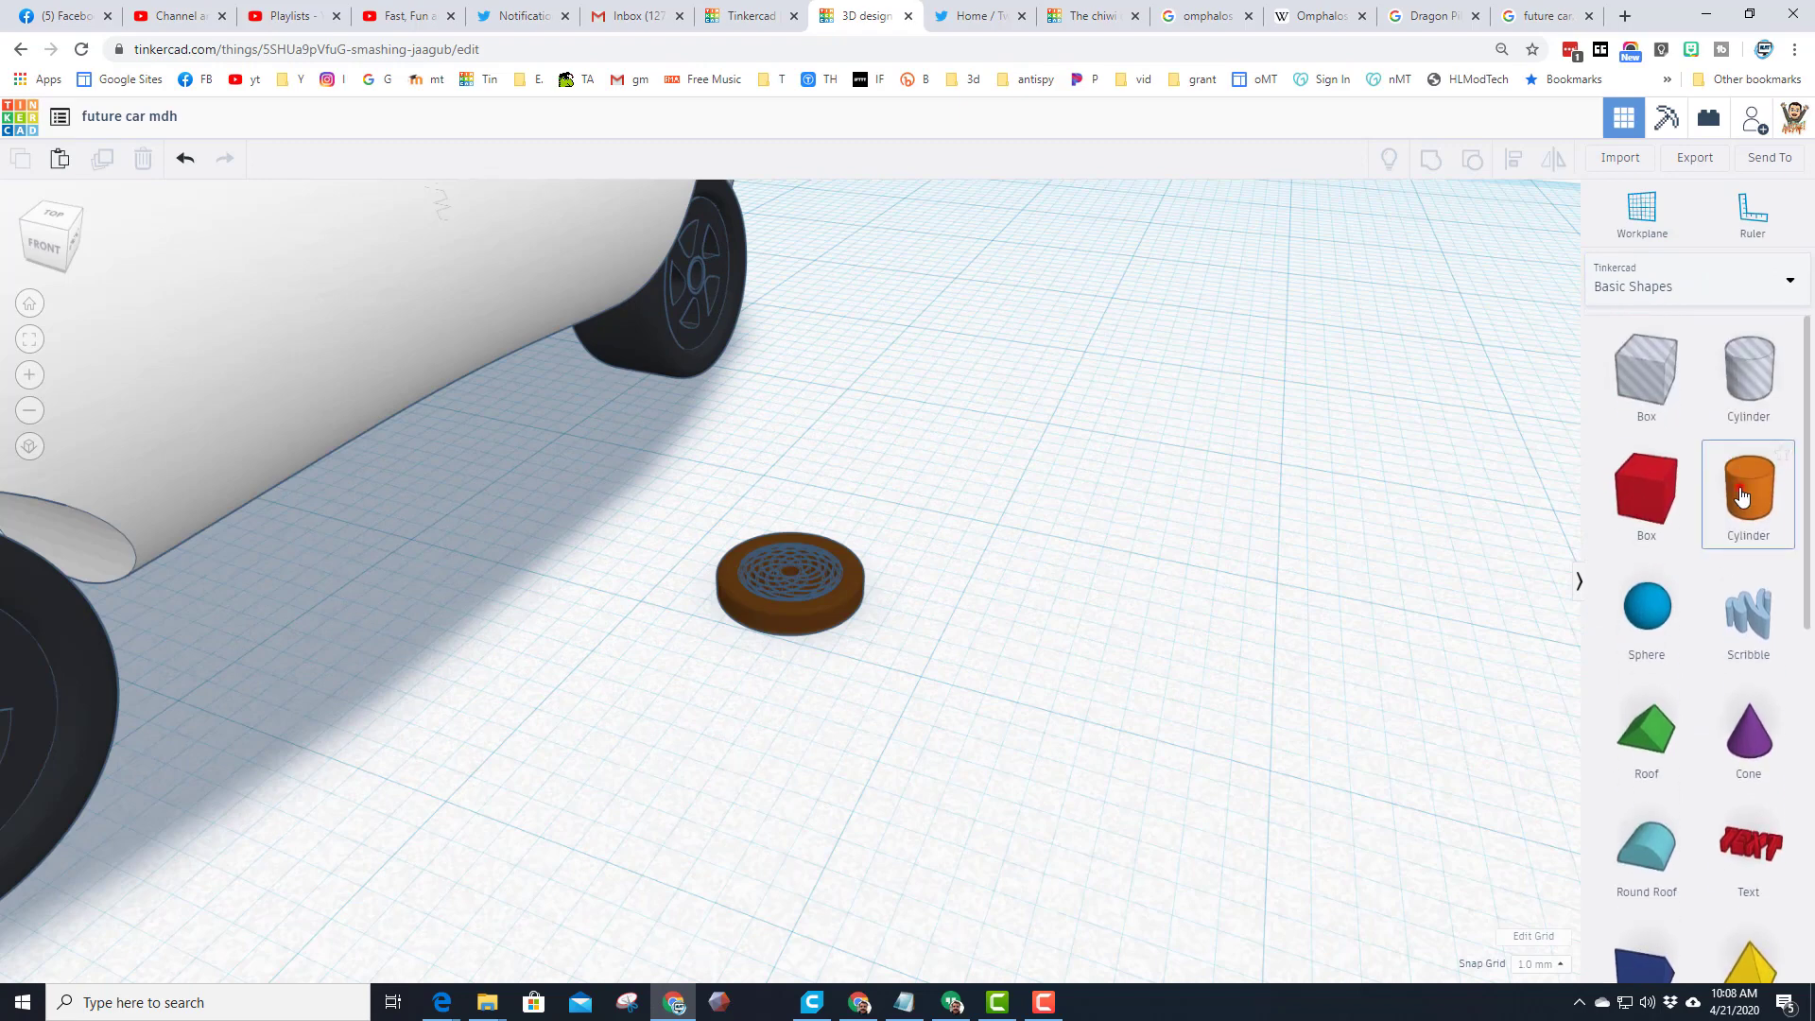
pyautogui.moveTo(1749, 486); pyautogui.dragTo(1221, 567)
pyautogui.moveTo(1221, 567); pyautogui.dragTo(1301, 643, button='right')
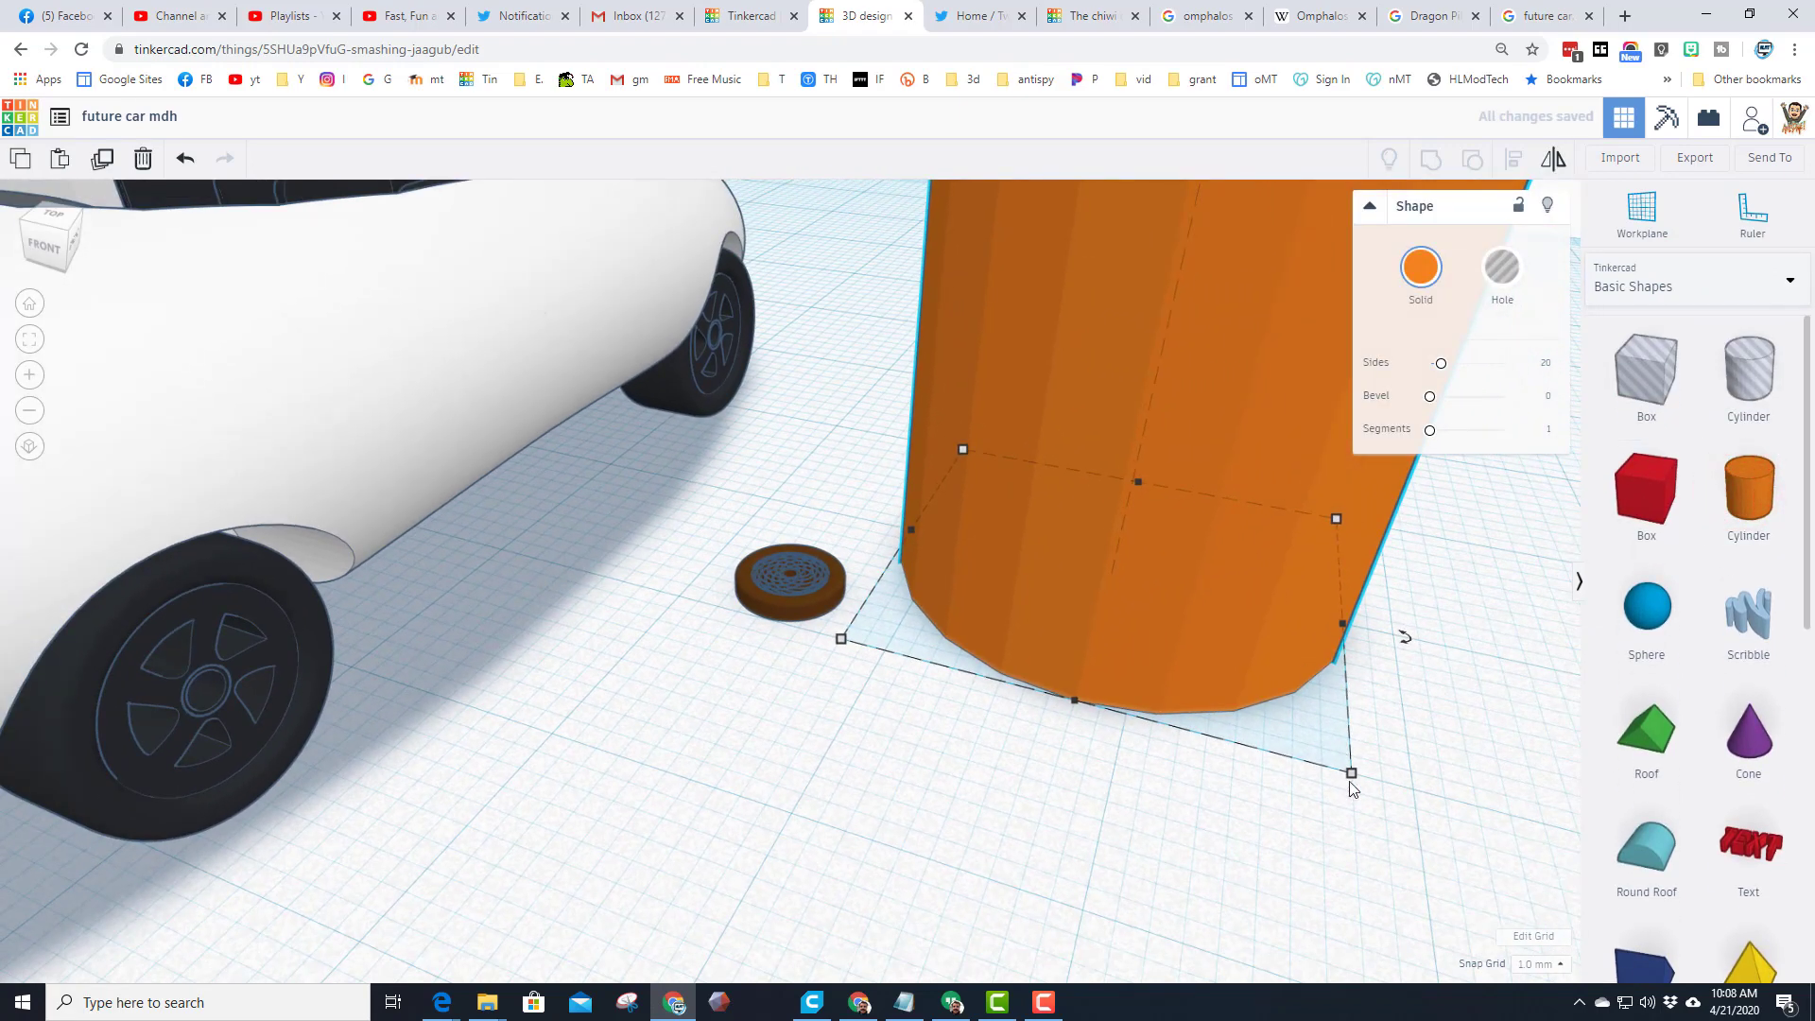
pyautogui.moveTo(1352, 773); pyautogui.dragTo(1215, 660)
pyautogui.write('1')
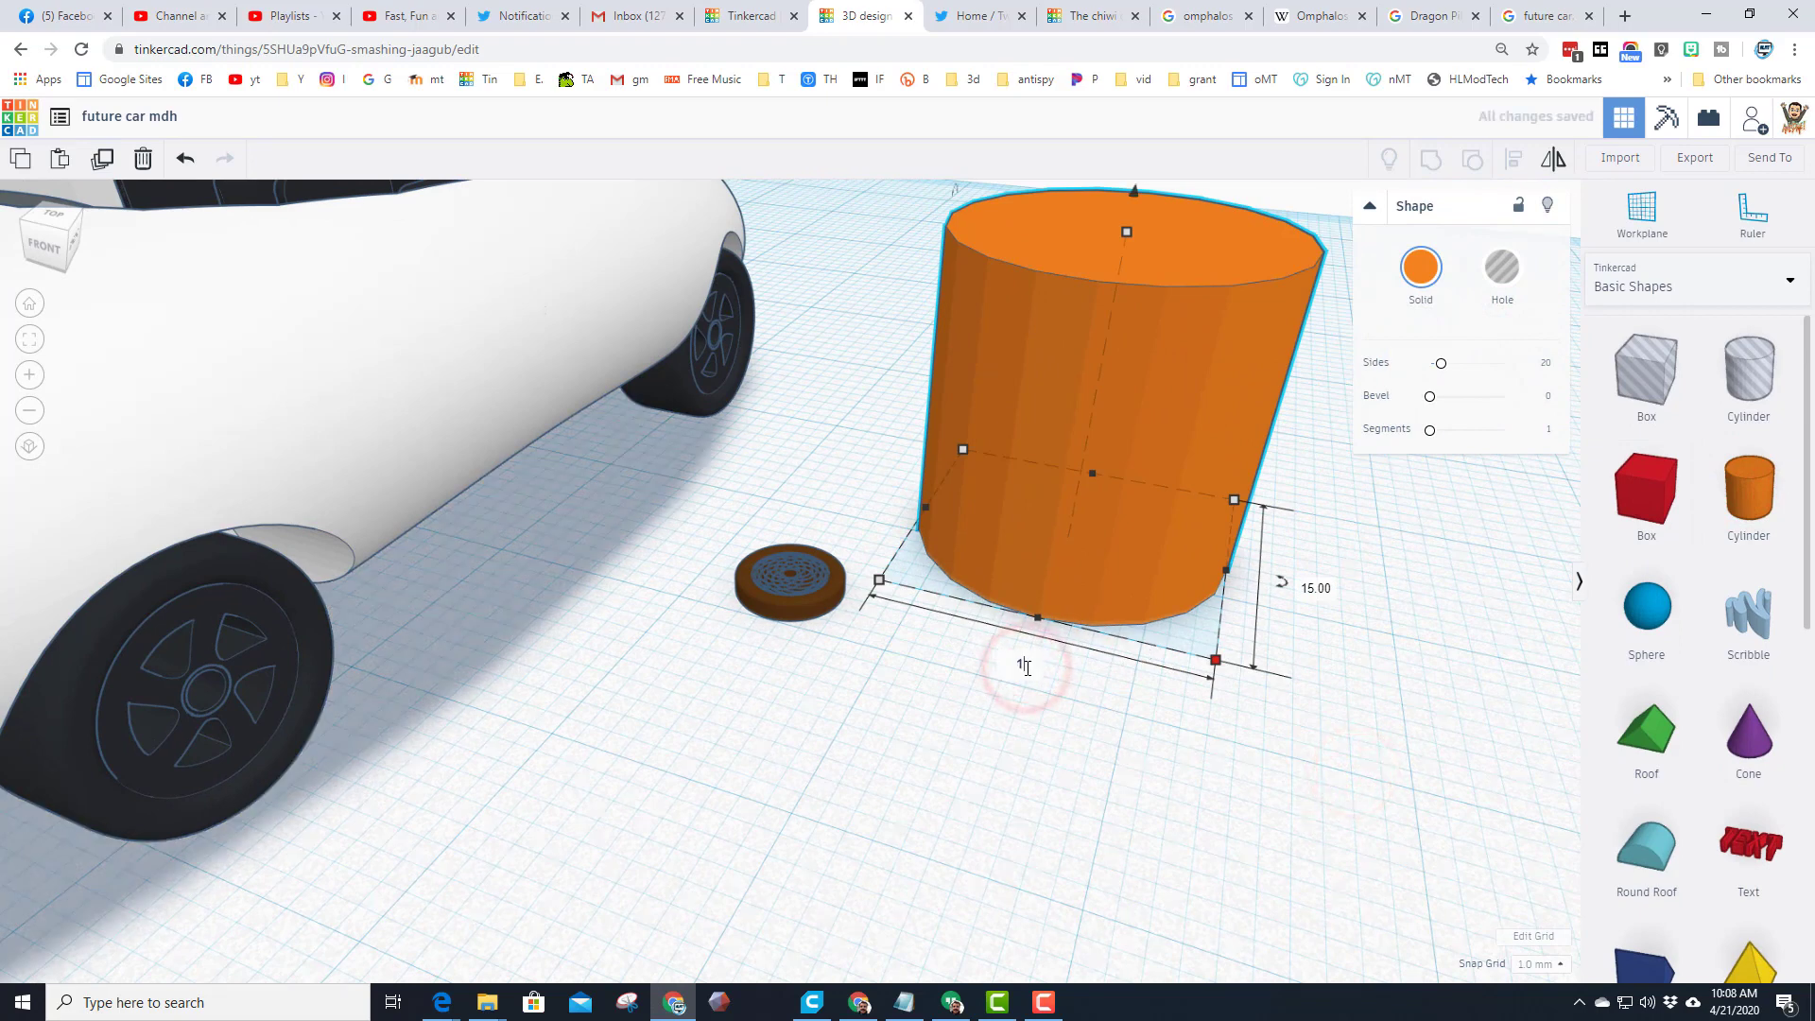
pyautogui.press('Return')
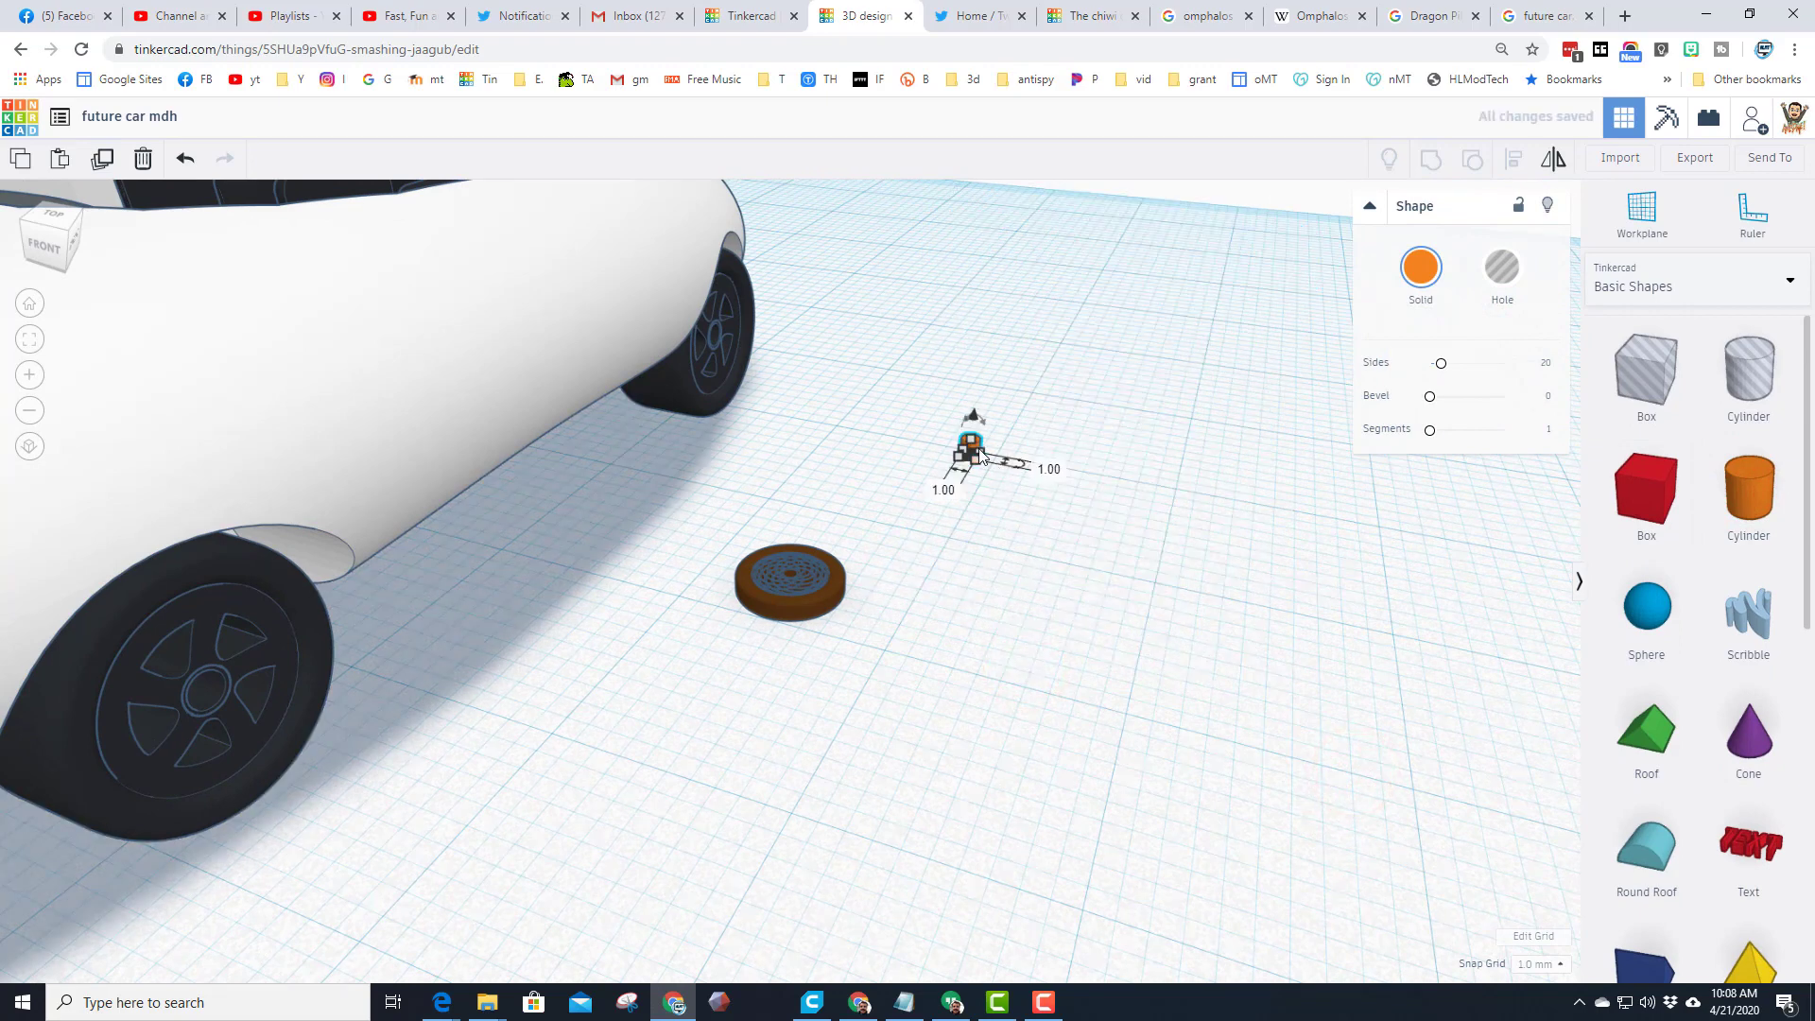
pyautogui.moveTo(974, 444); pyautogui.dragTo(976, 391)
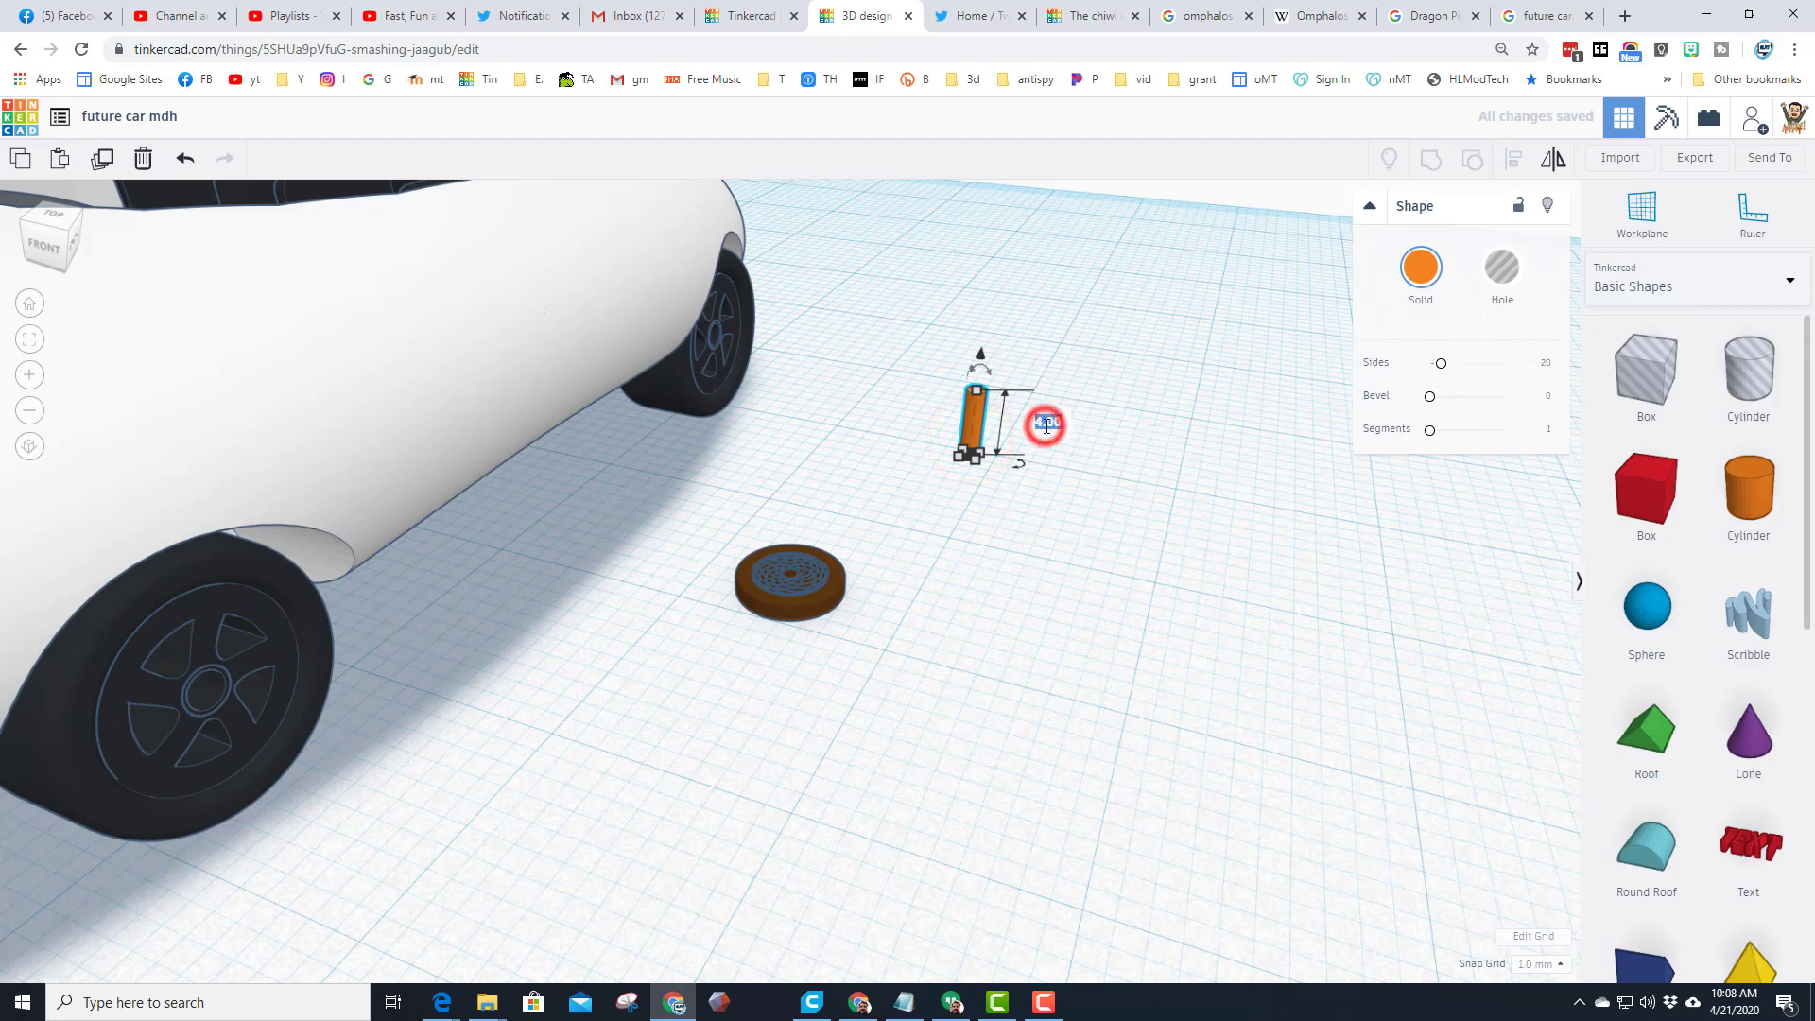
pyautogui.press('Return')
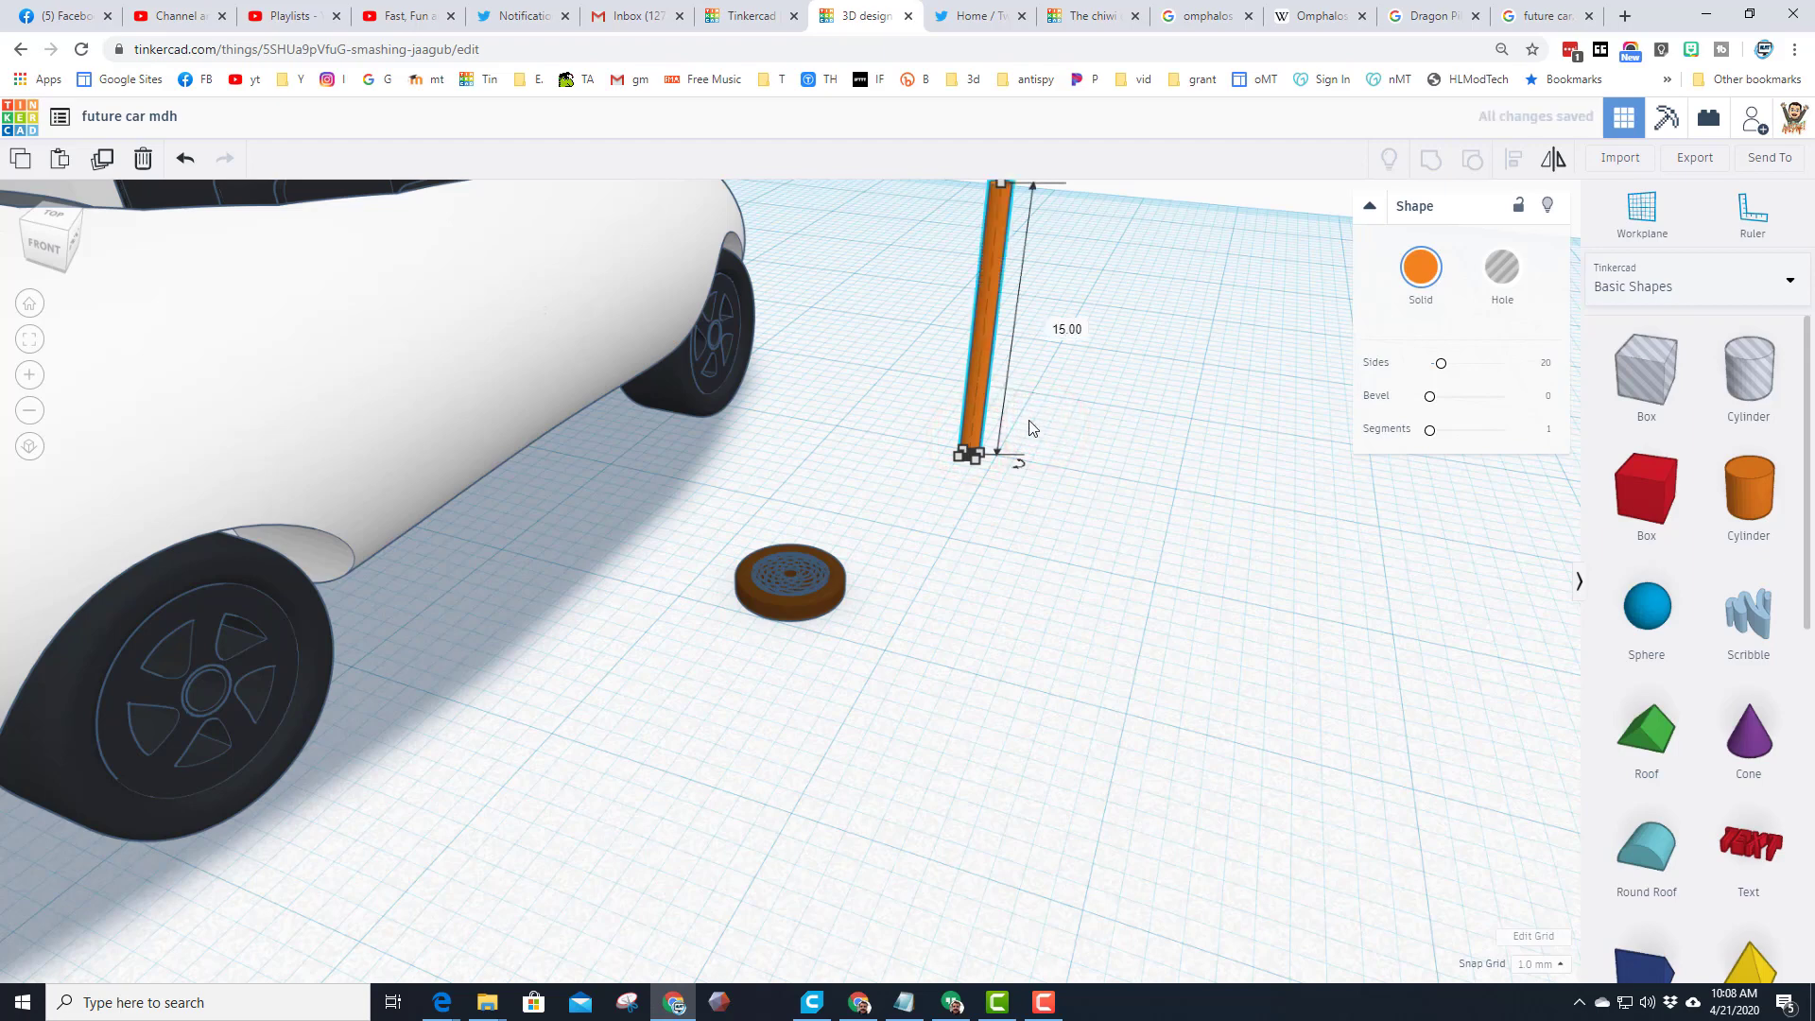
# Step: Align the thin cylinder and the brown wheel, centring them in both horizontal directions and matching their top faces
pyautogui.moveTo(1035, 412); pyautogui.dragTo(768, 630)
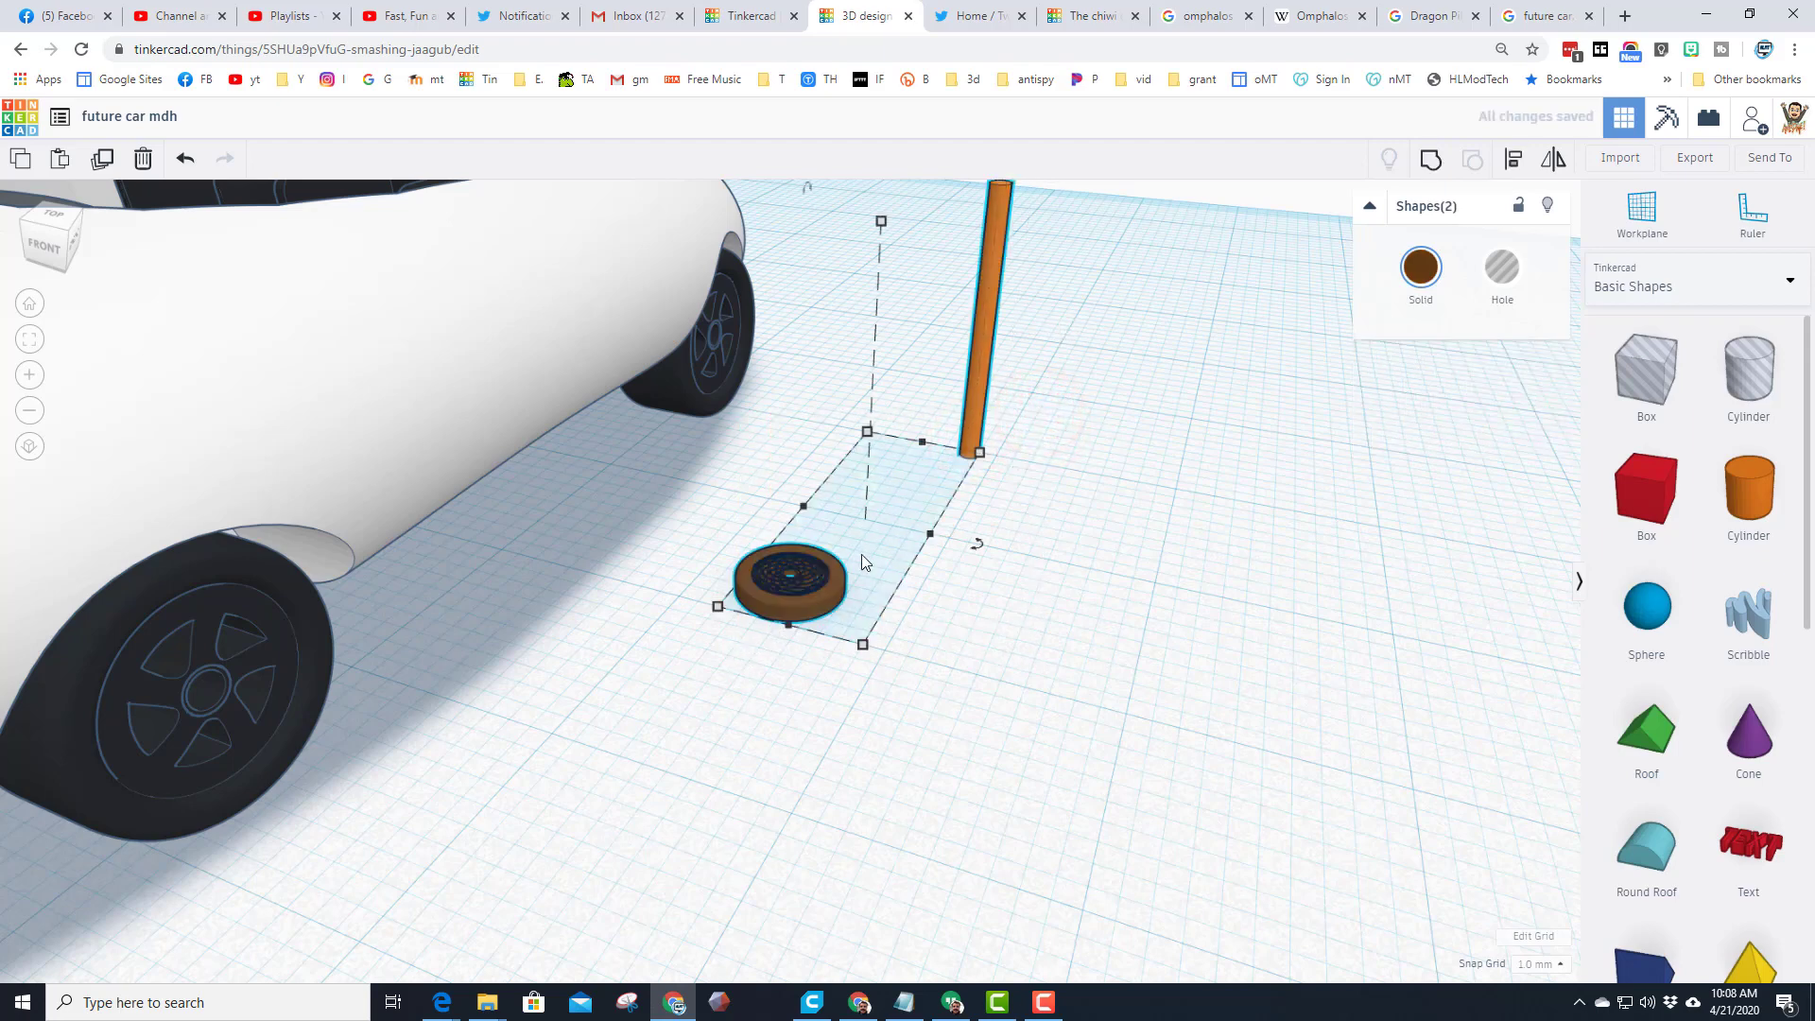
pyautogui.click(1509, 167)
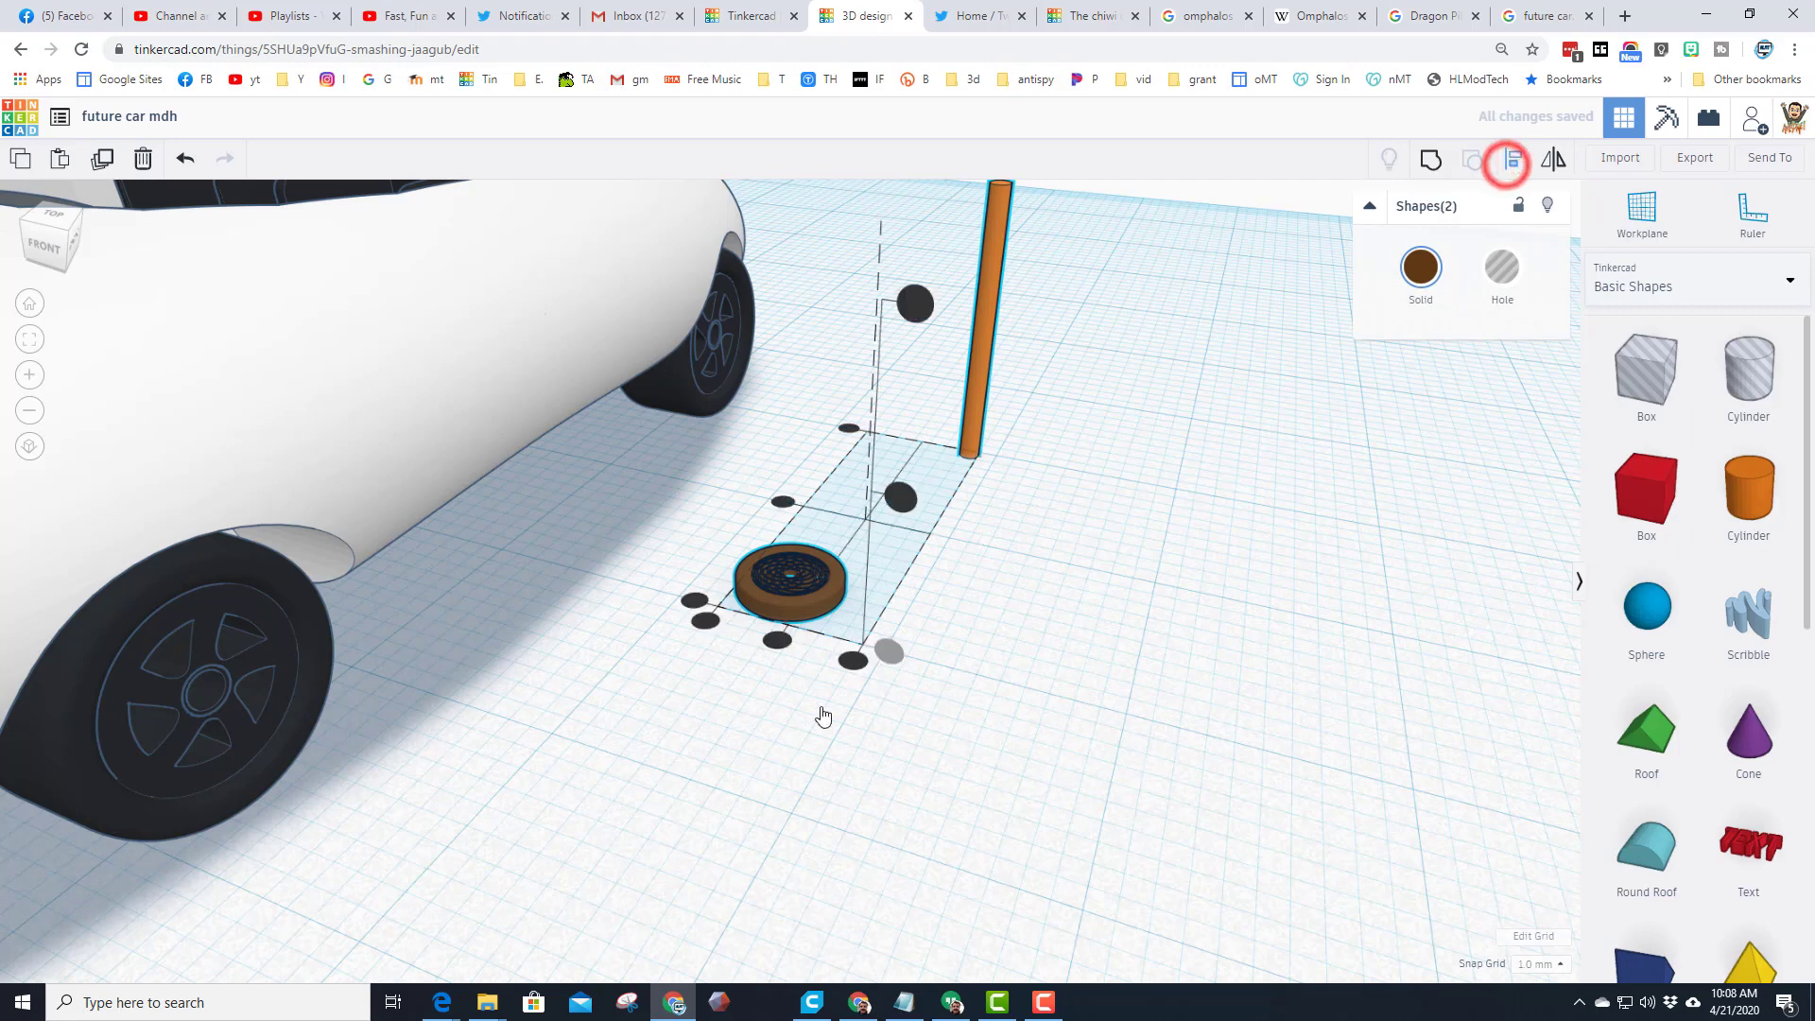
pyautogui.click(778, 641)
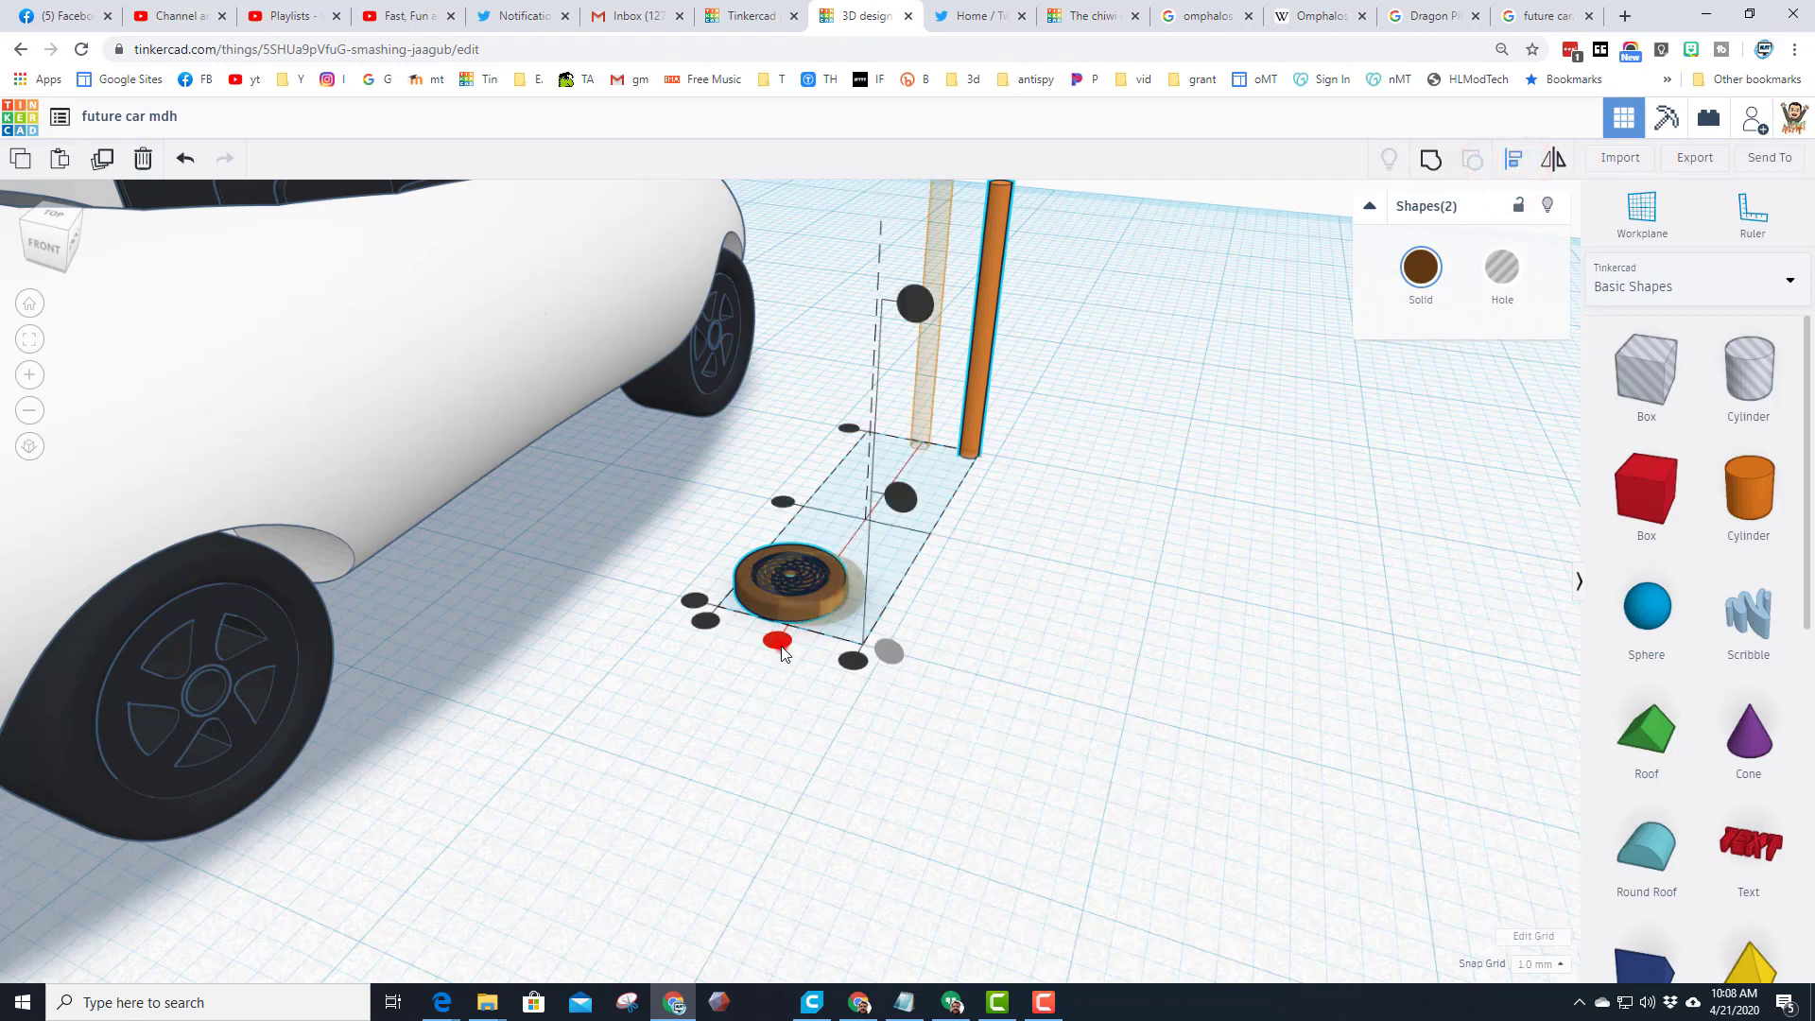
pyautogui.click(801, 507)
pyautogui.click(947, 246)
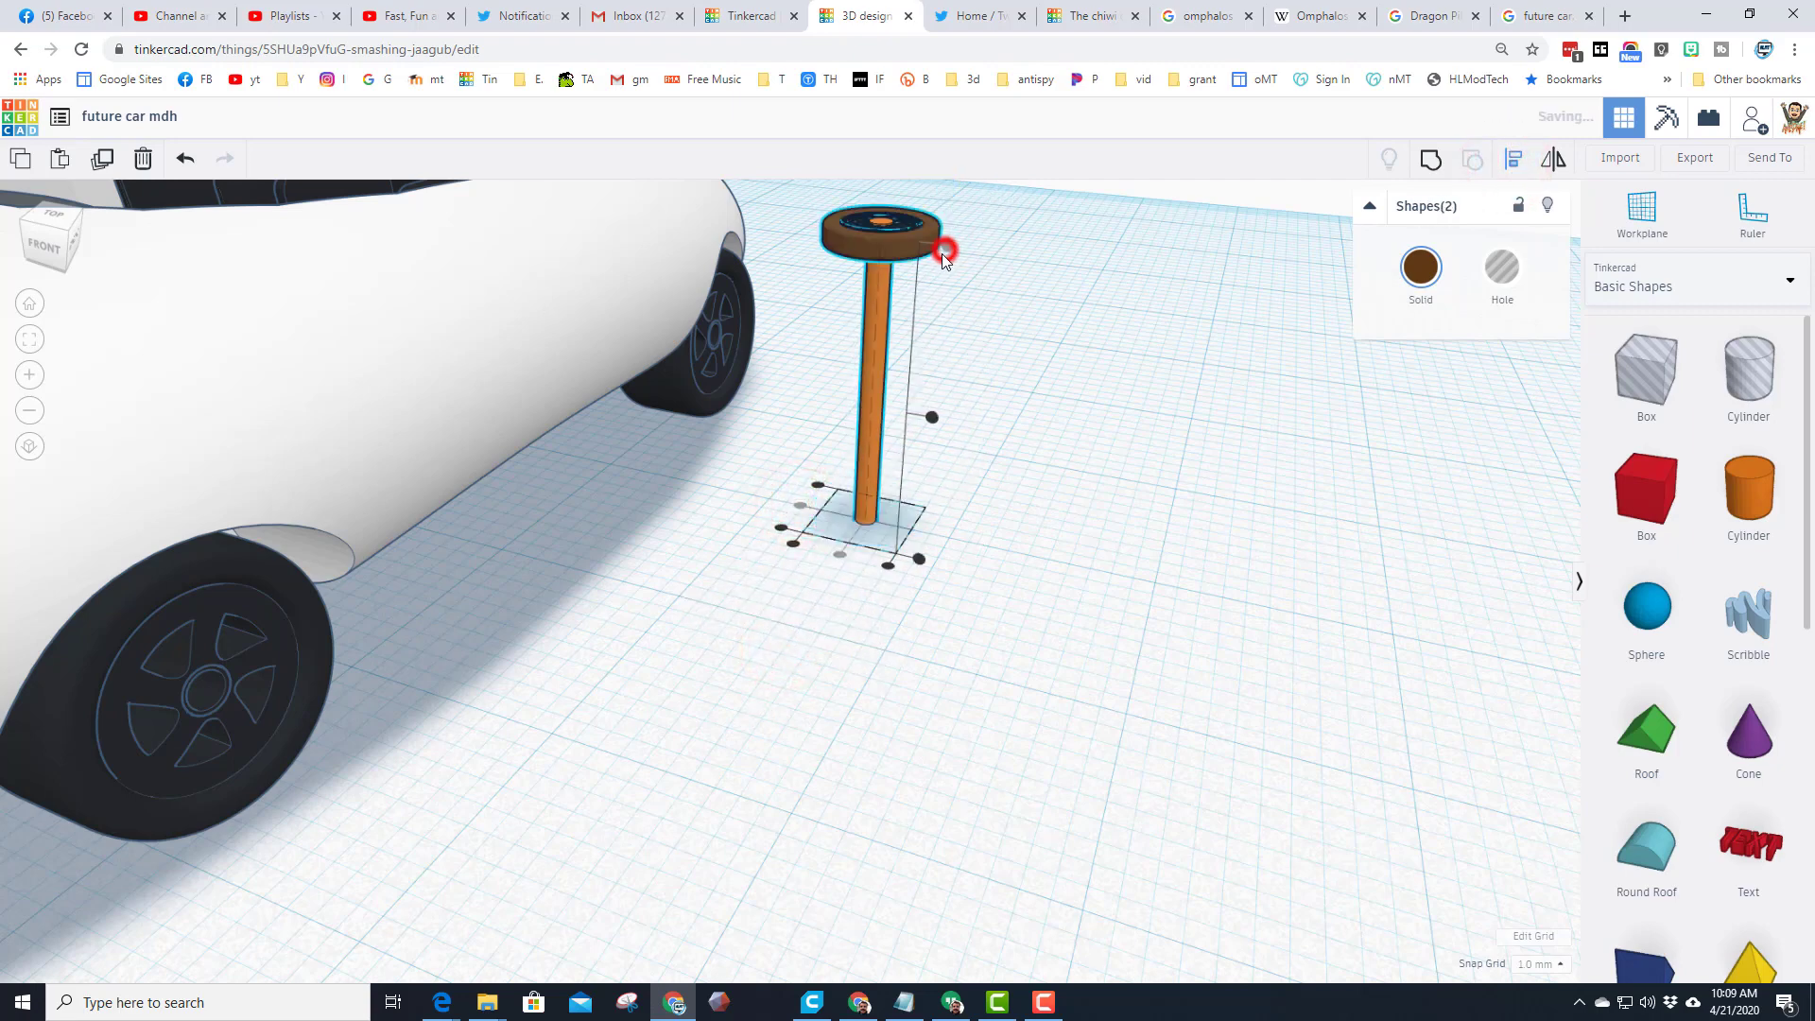
pyautogui.click(1017, 326)
# Step: Set the steering column cylinder's bevel to 2.5 and colour it dark grey
pyautogui.click(860, 359)
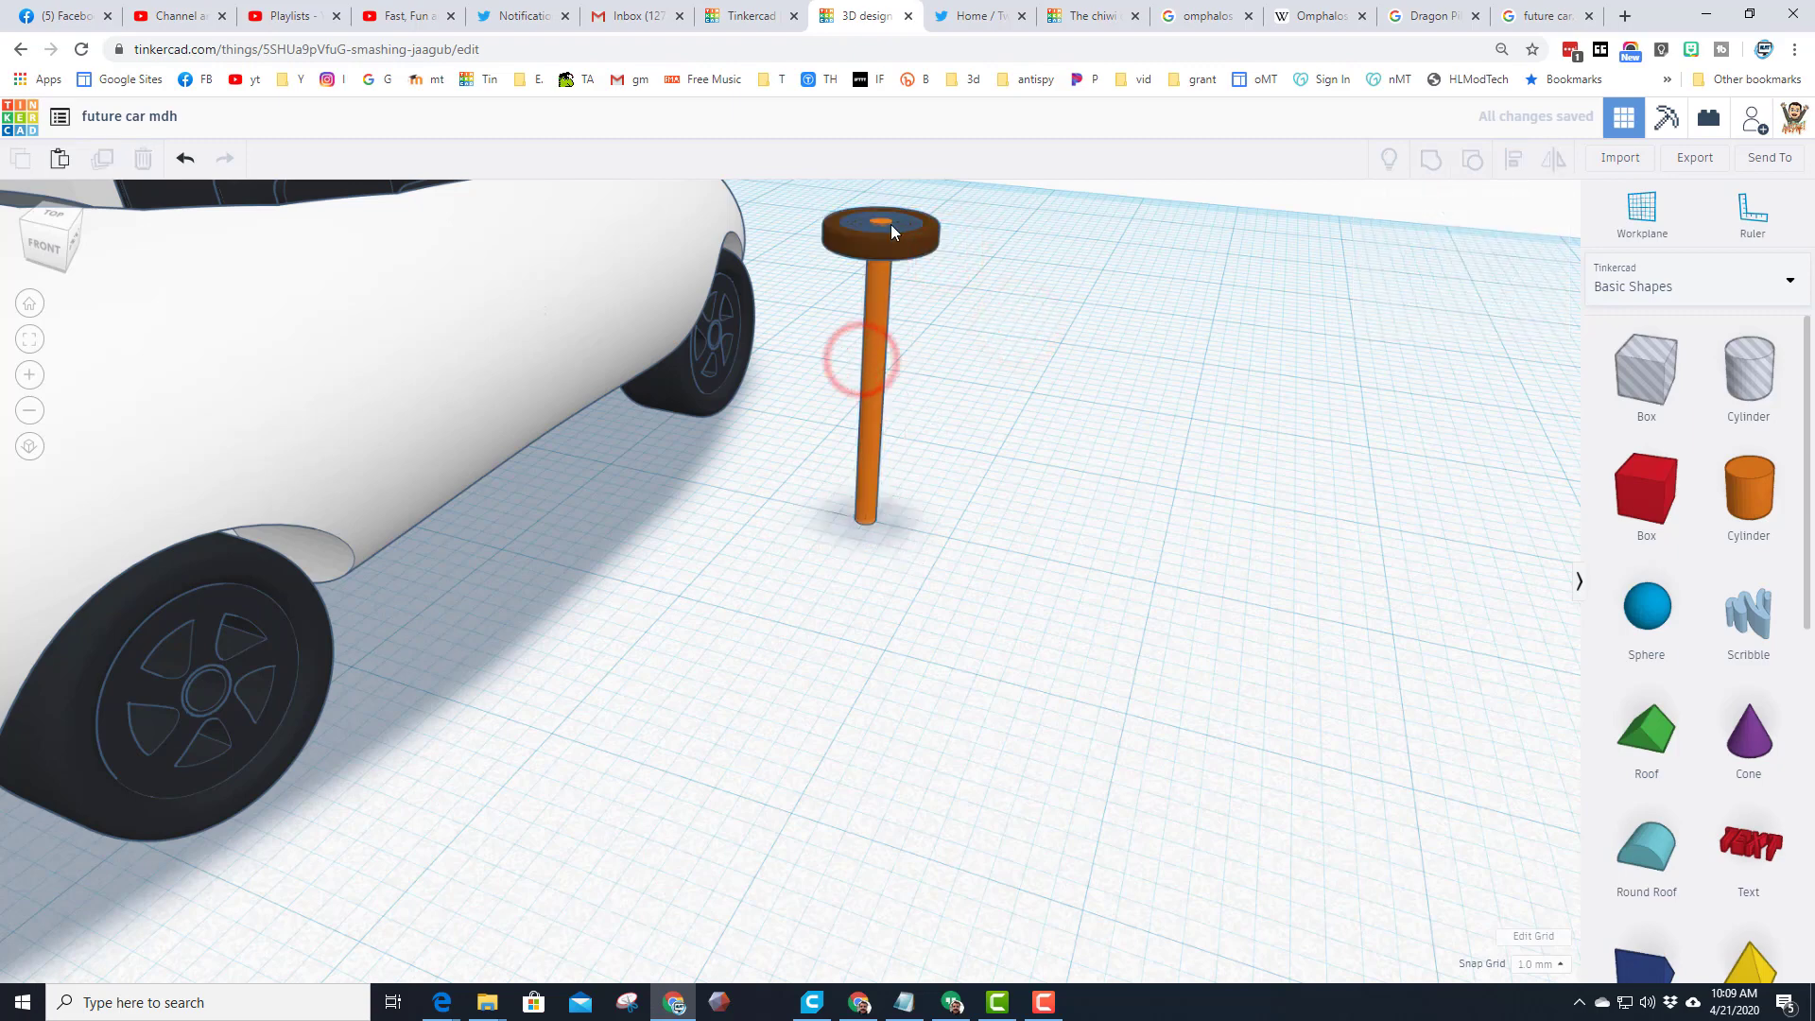
pyautogui.click(866, 352)
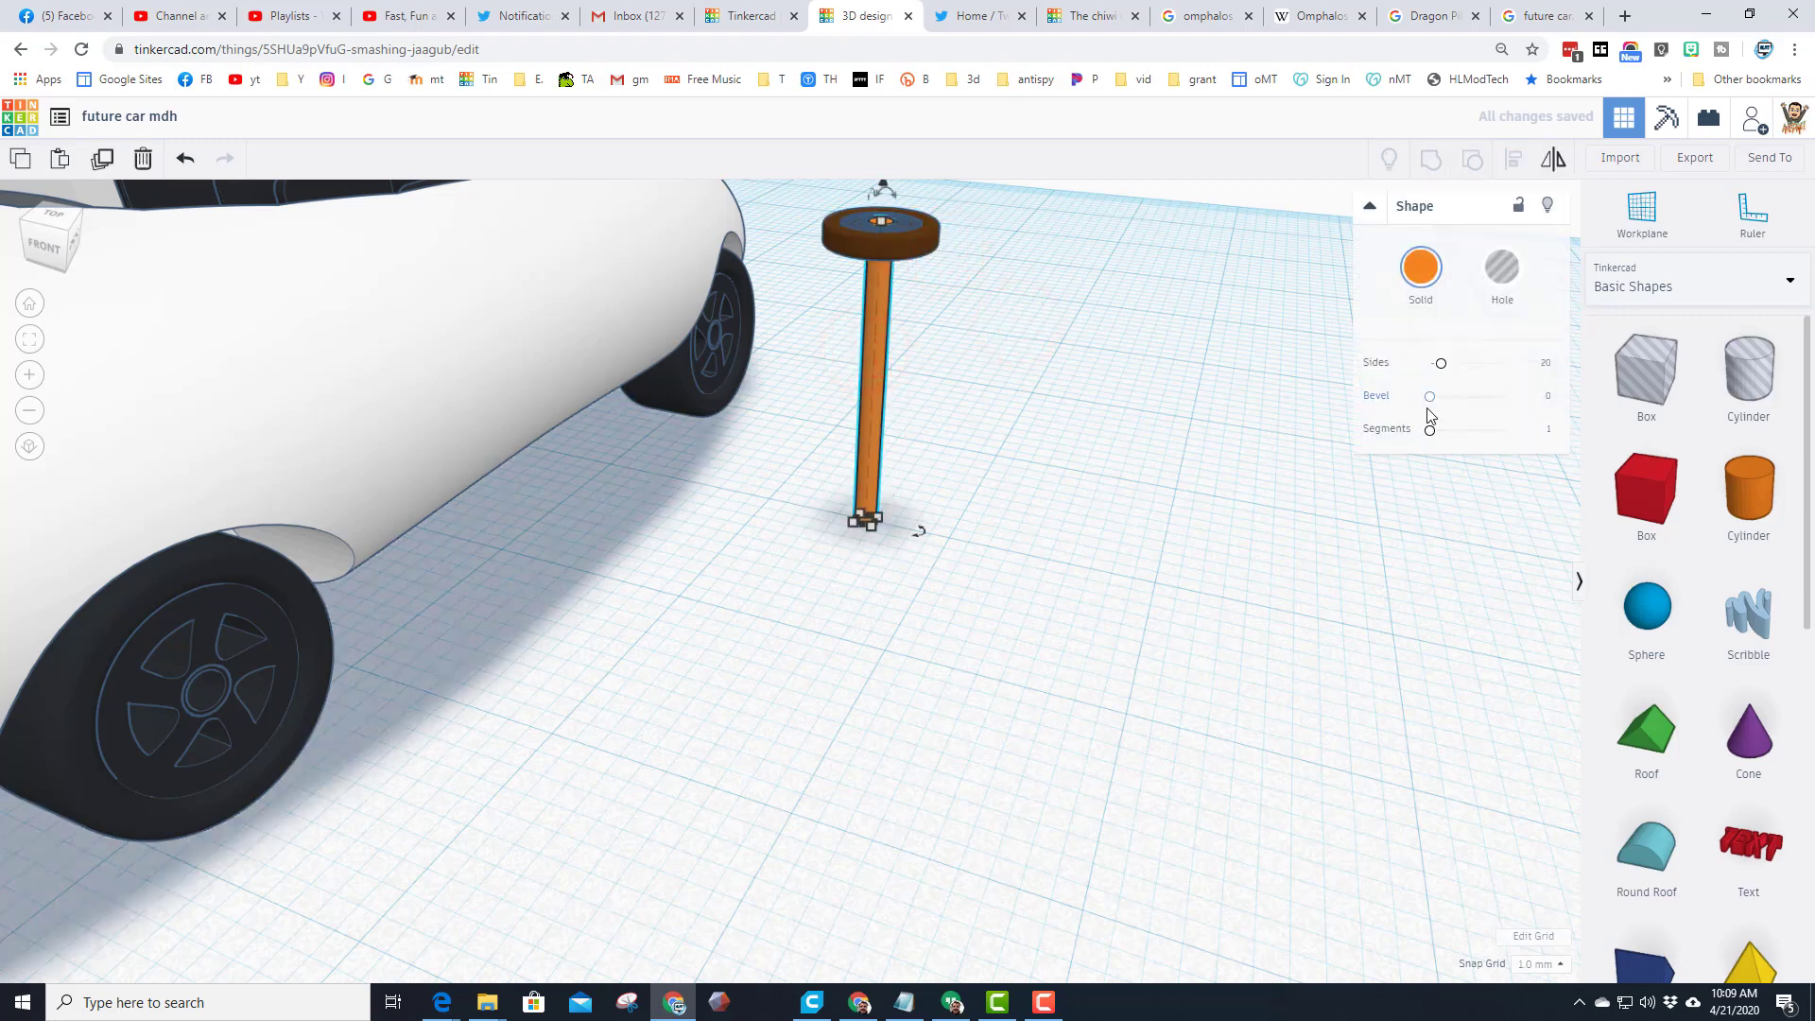
pyautogui.write('2.5')
pyautogui.press('Return')
pyautogui.click(984, 208)
pyautogui.click(879, 349)
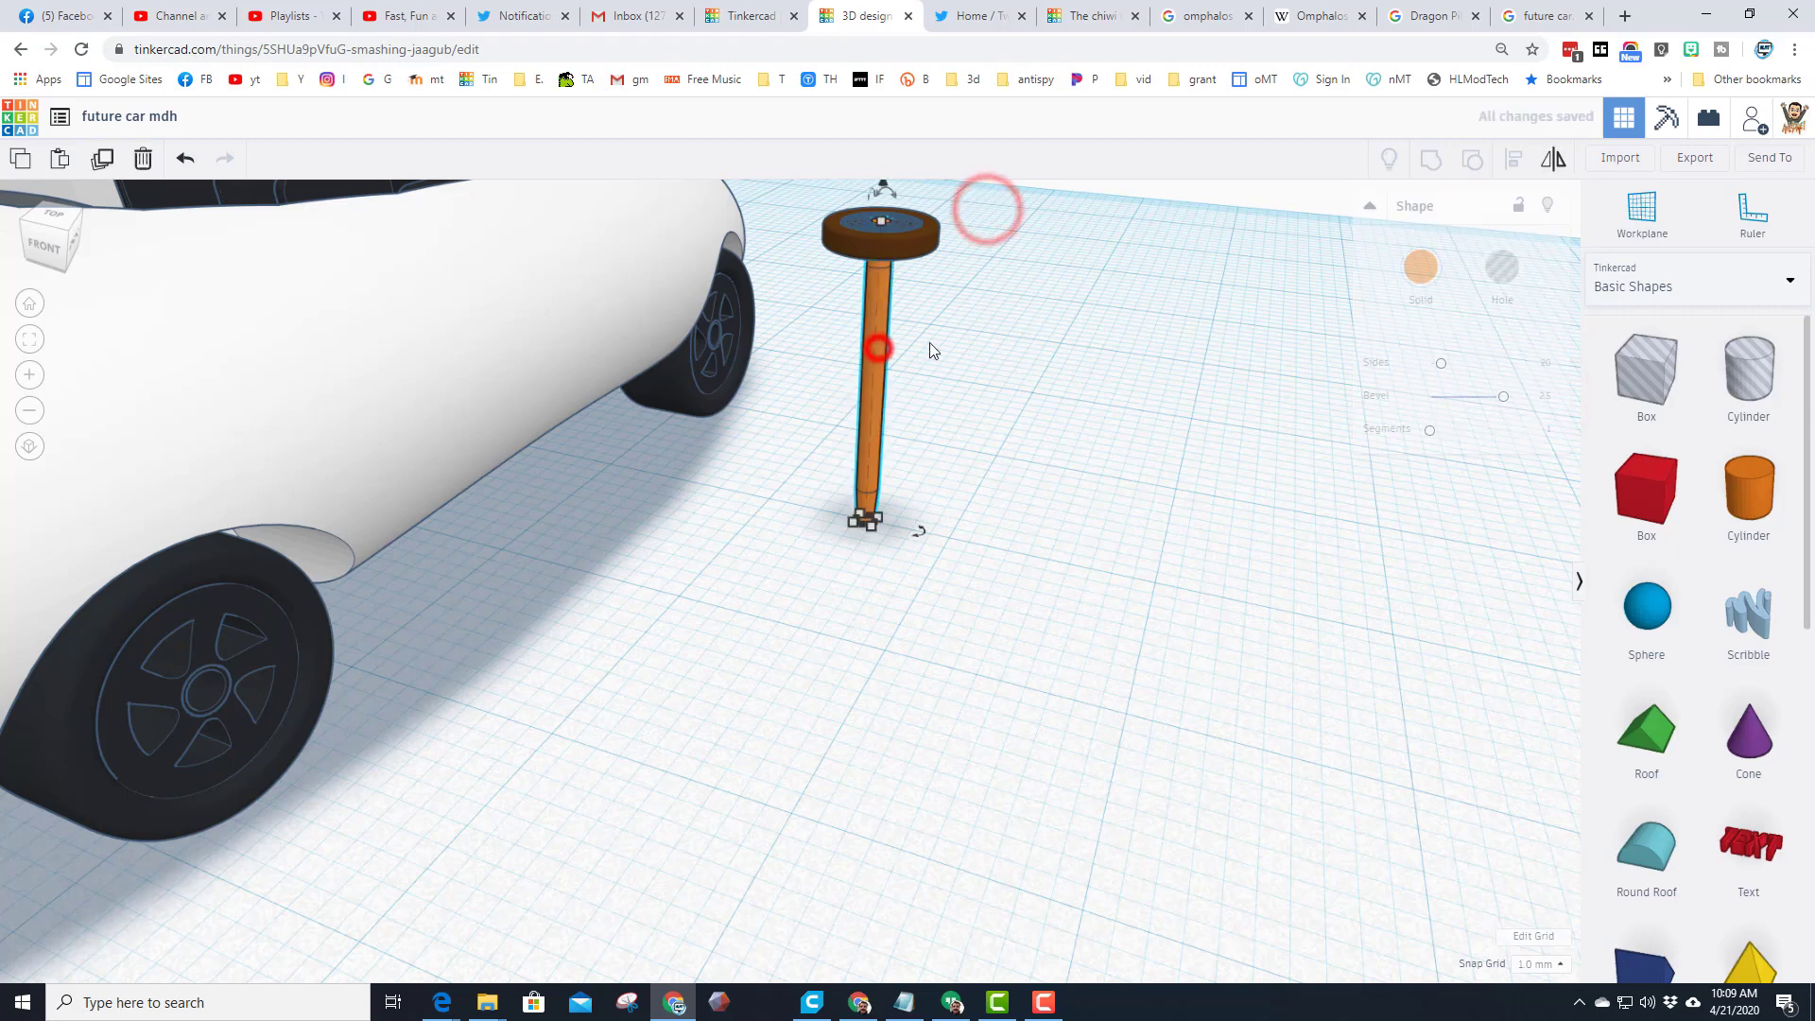
pyautogui.click(1414, 269)
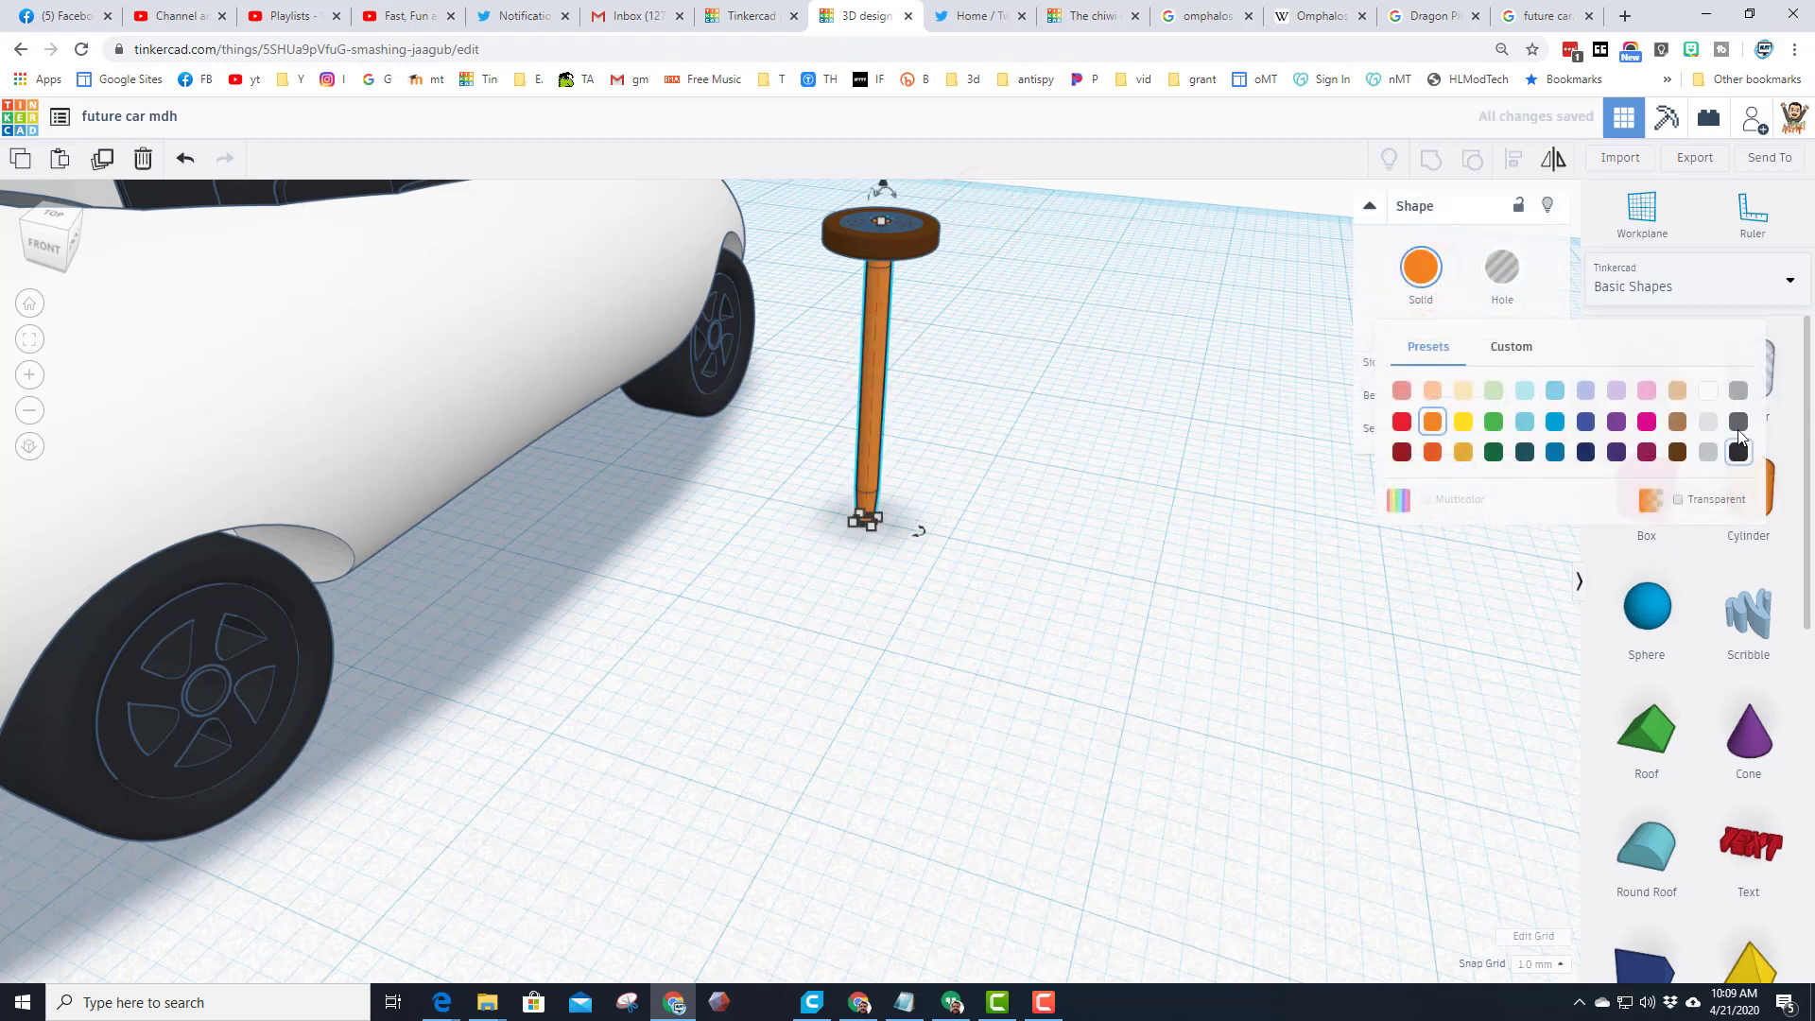
pyautogui.click(1738, 422)
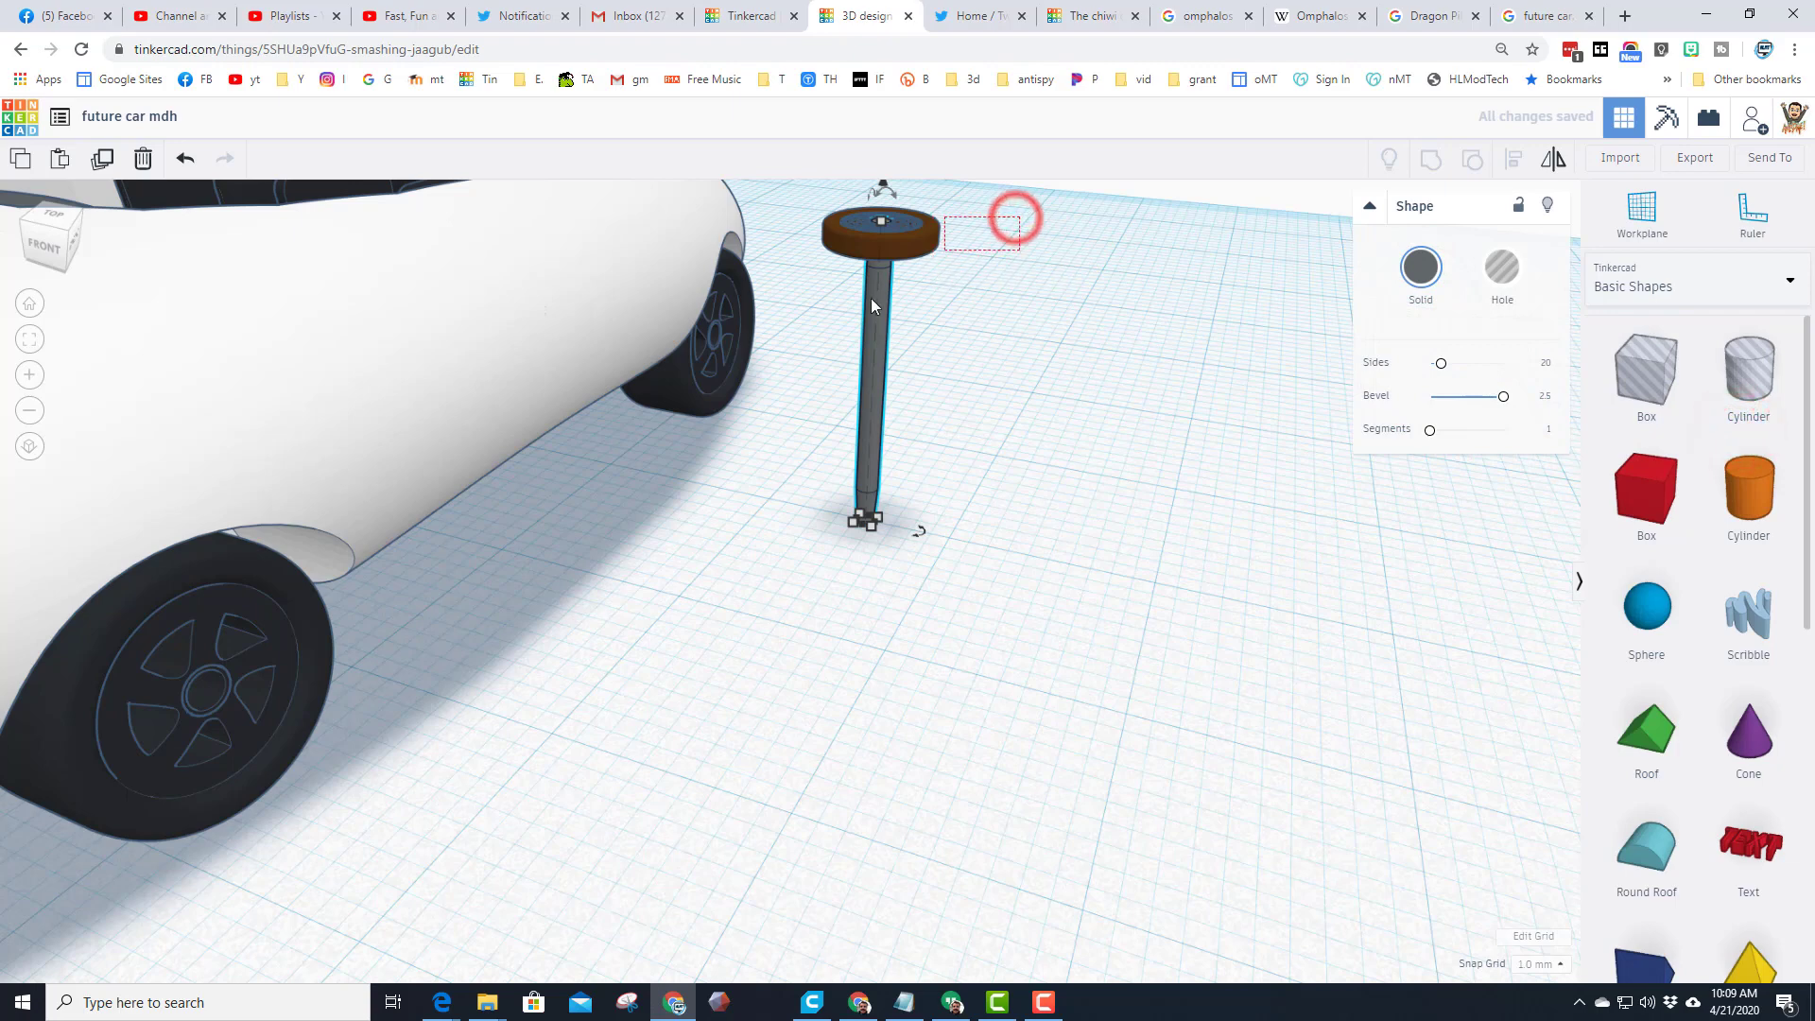
# Step: Group the grey column with the brown wheel and make the group Multicolor so both keep their colours
pyautogui.keyDown('shift'); pyautogui.click(879, 235); pyautogui.keyUp('shift')
pyautogui.click(1432, 163)
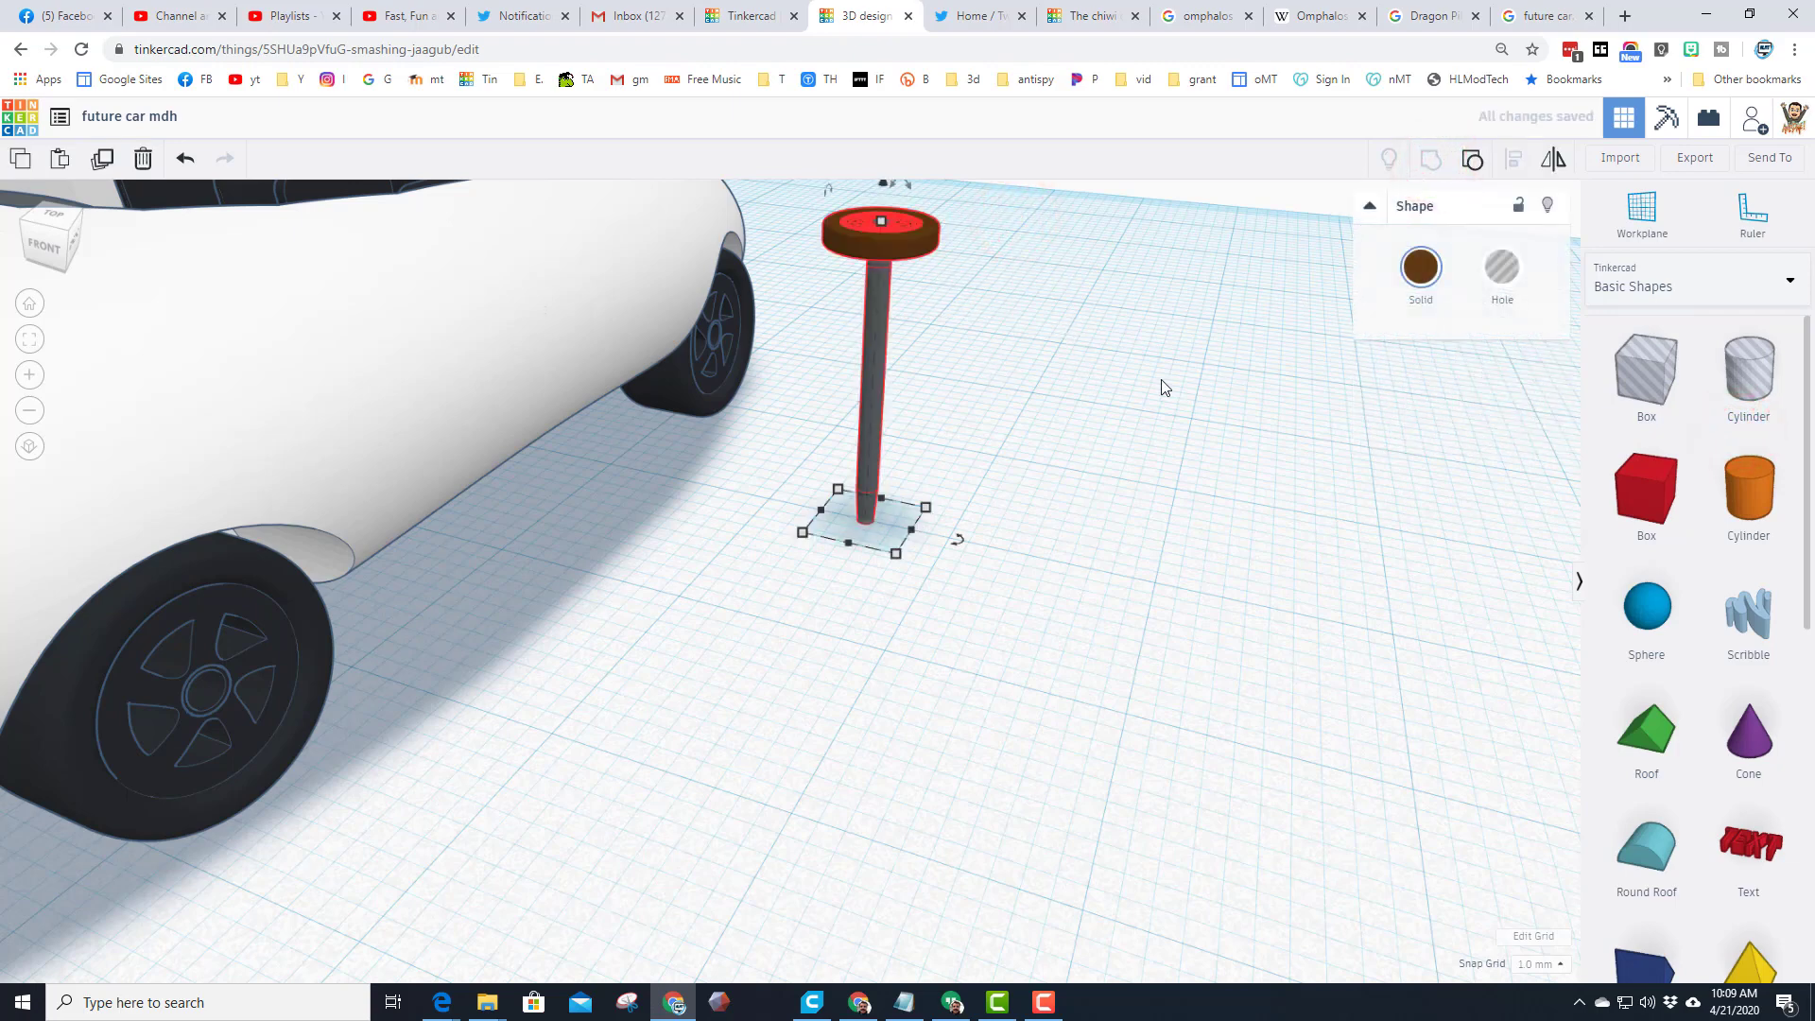
pyautogui.click(1432, 268)
pyautogui.click(1425, 499)
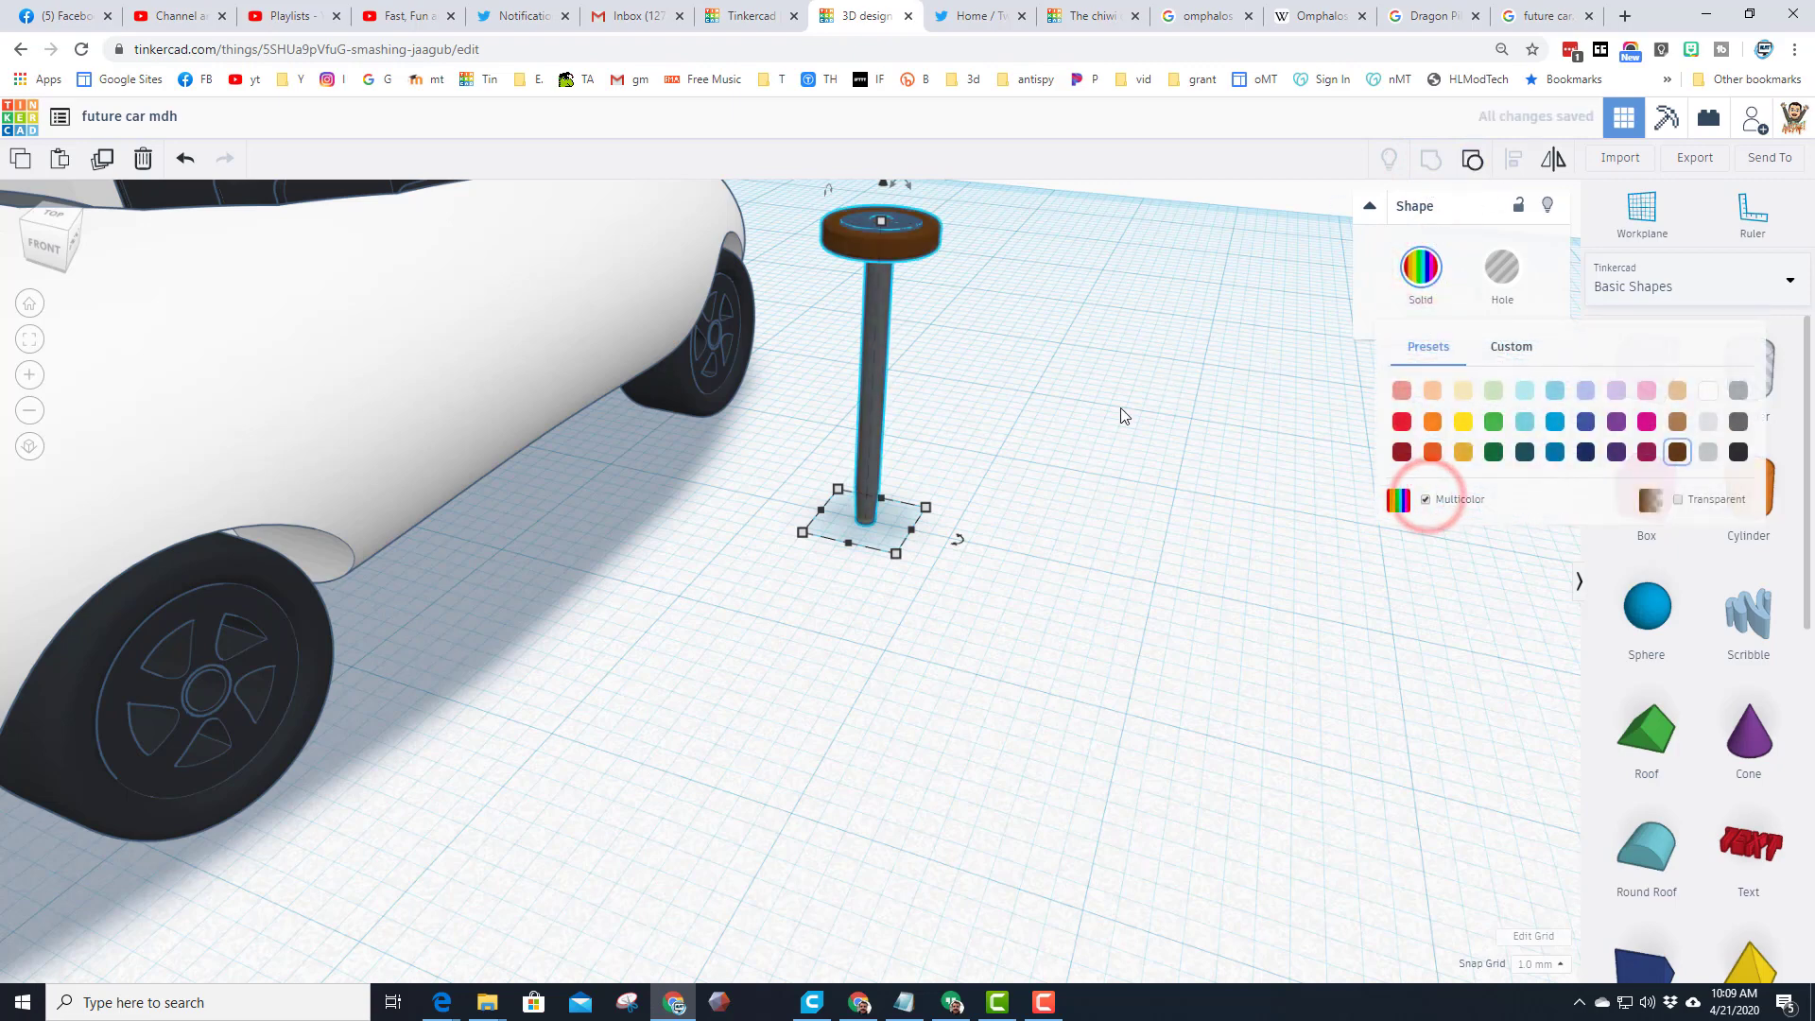
# Step: Tilt the grouped steering wheel 62° and move it across the workplane under the car body, towards the front
pyautogui.moveTo(1135, 410); pyautogui.dragTo(763, 340, button='right')
pyautogui.moveTo(893, 397); pyautogui.dragTo(974, 515)
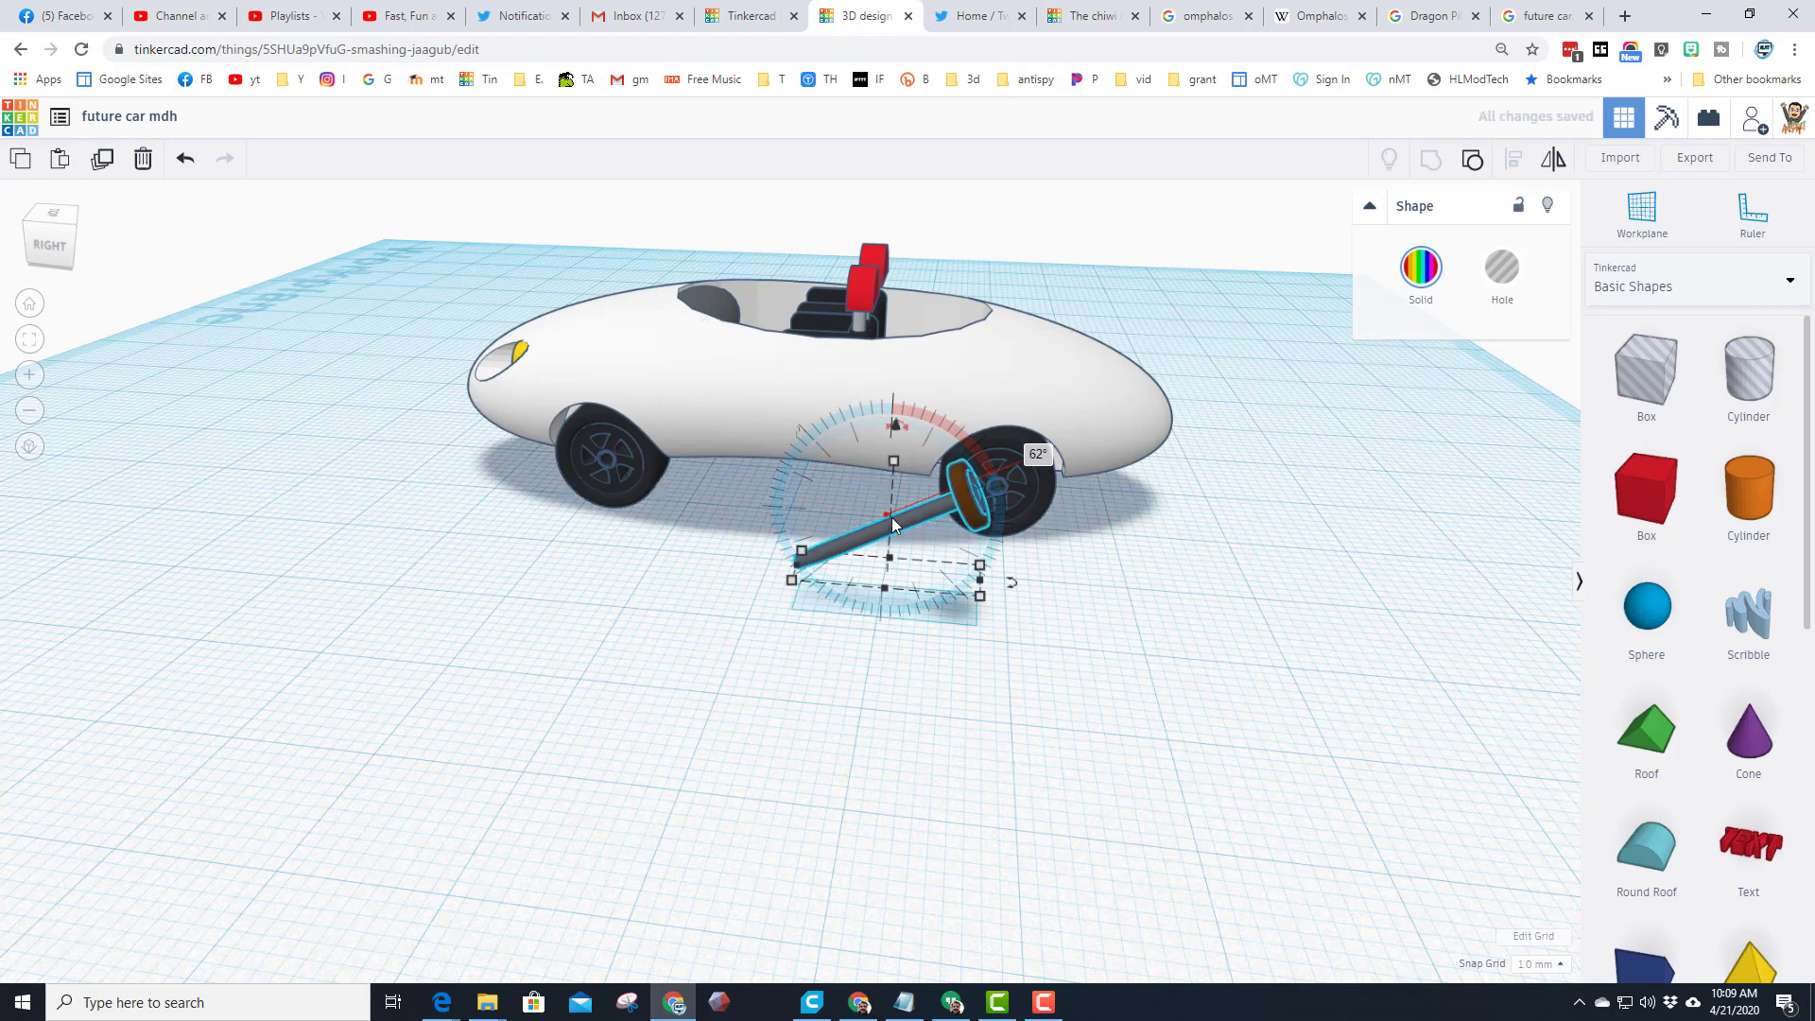
pyautogui.press('Up')
pyautogui.press('Up')
pyautogui.press('Up')
pyautogui.press('Up')
pyautogui.press('Up')
pyautogui.press('Up')
pyautogui.press('Up')
pyautogui.press('Up')
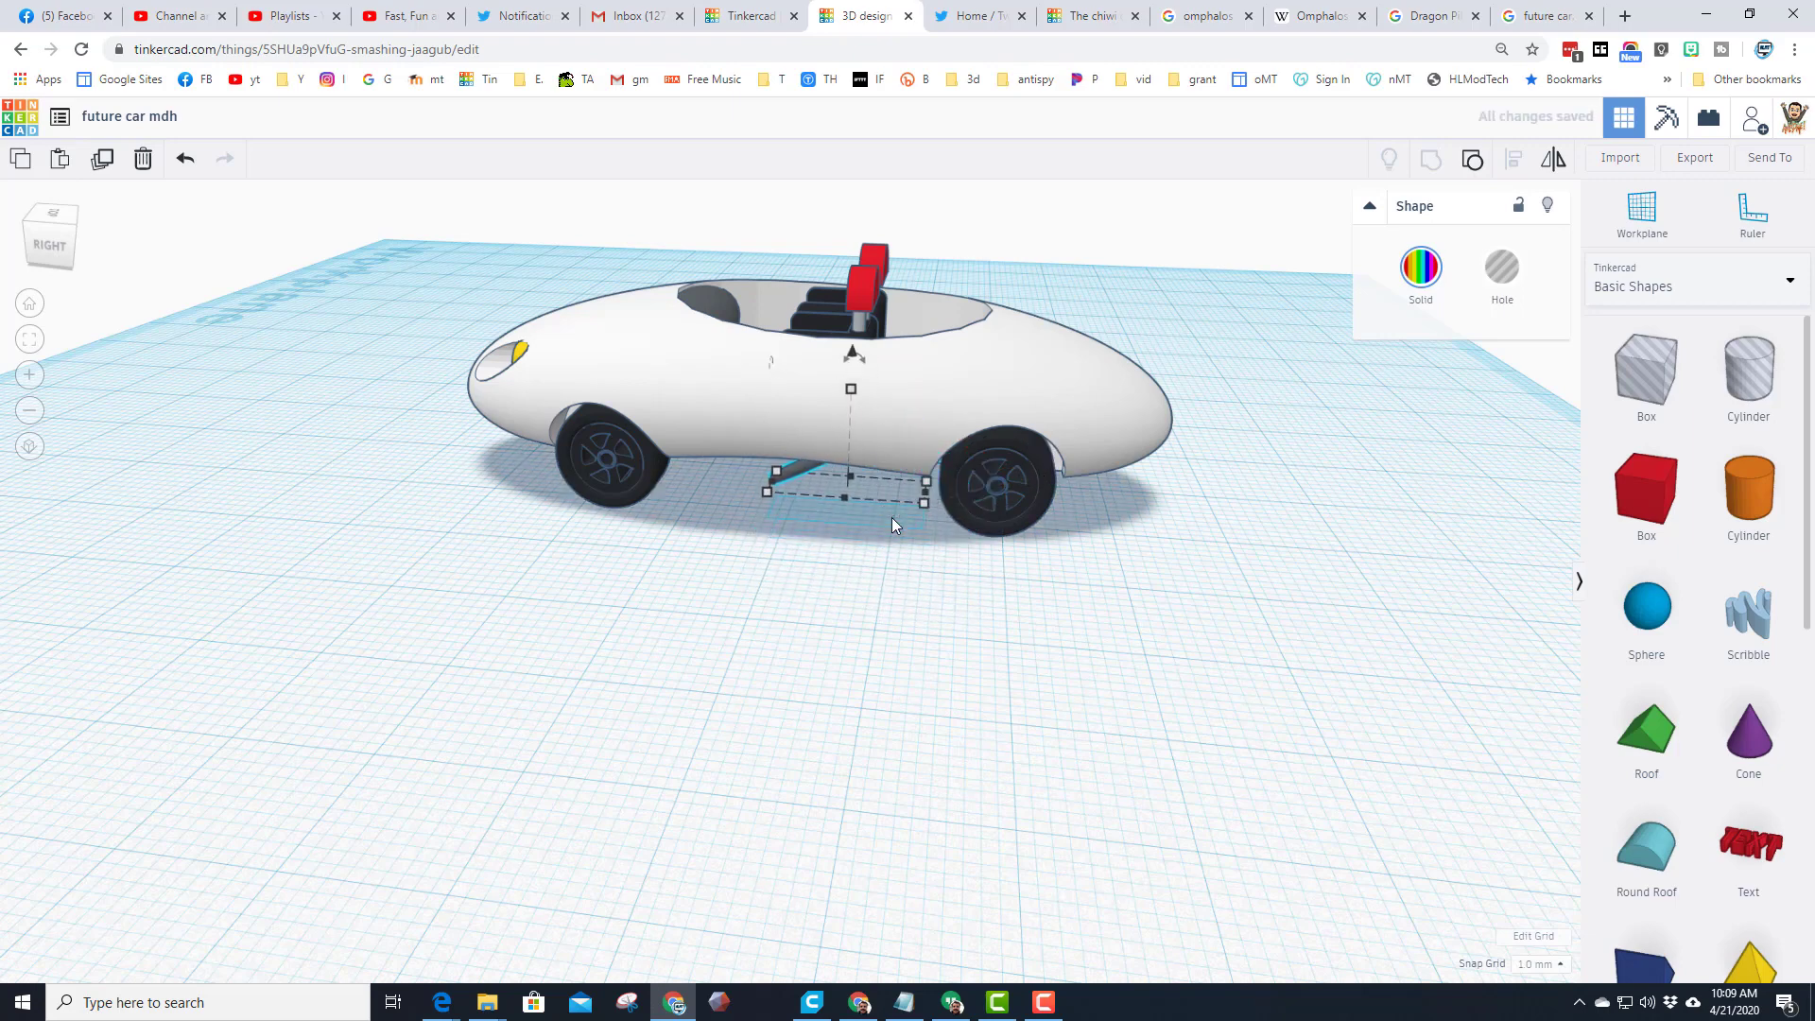
pyautogui.press('Left')
pyautogui.press('Left')
pyautogui.press('Left')
pyautogui.press('Left')
pyautogui.press('Left')
pyautogui.press('Left')
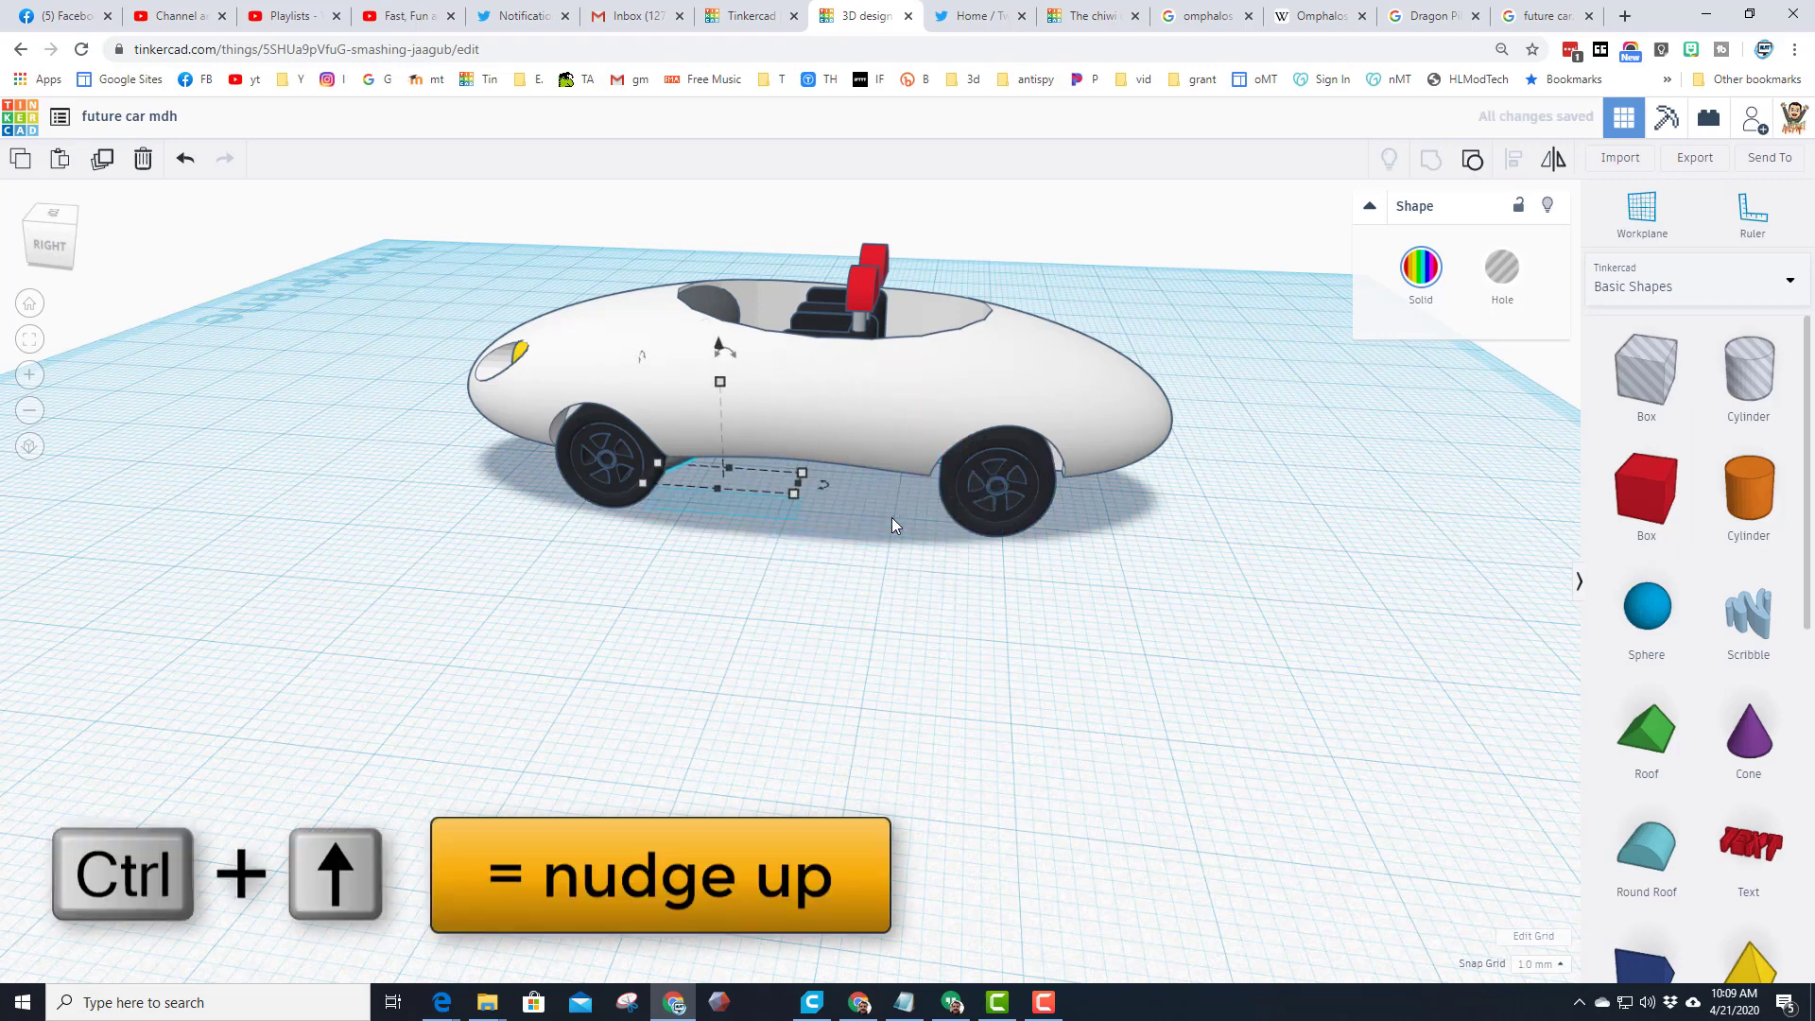
# Step: Raise the steering wheel through the body into the cockpit so it sits above the rim in front of the seats
pyautogui.hotkey('ctrl', 'Up')
pyautogui.hotkey('ctrl', 'Up')
pyautogui.hotkey('ctrl', 'Up')
pyautogui.hotkey('ctrl', 'Up')
pyautogui.hotkey('ctrl', 'Up')
pyautogui.hotkey('ctrl', 'Up')
pyautogui.hotkey('ctrl', 'Up')
pyautogui.hotkey('ctrl', 'Up')
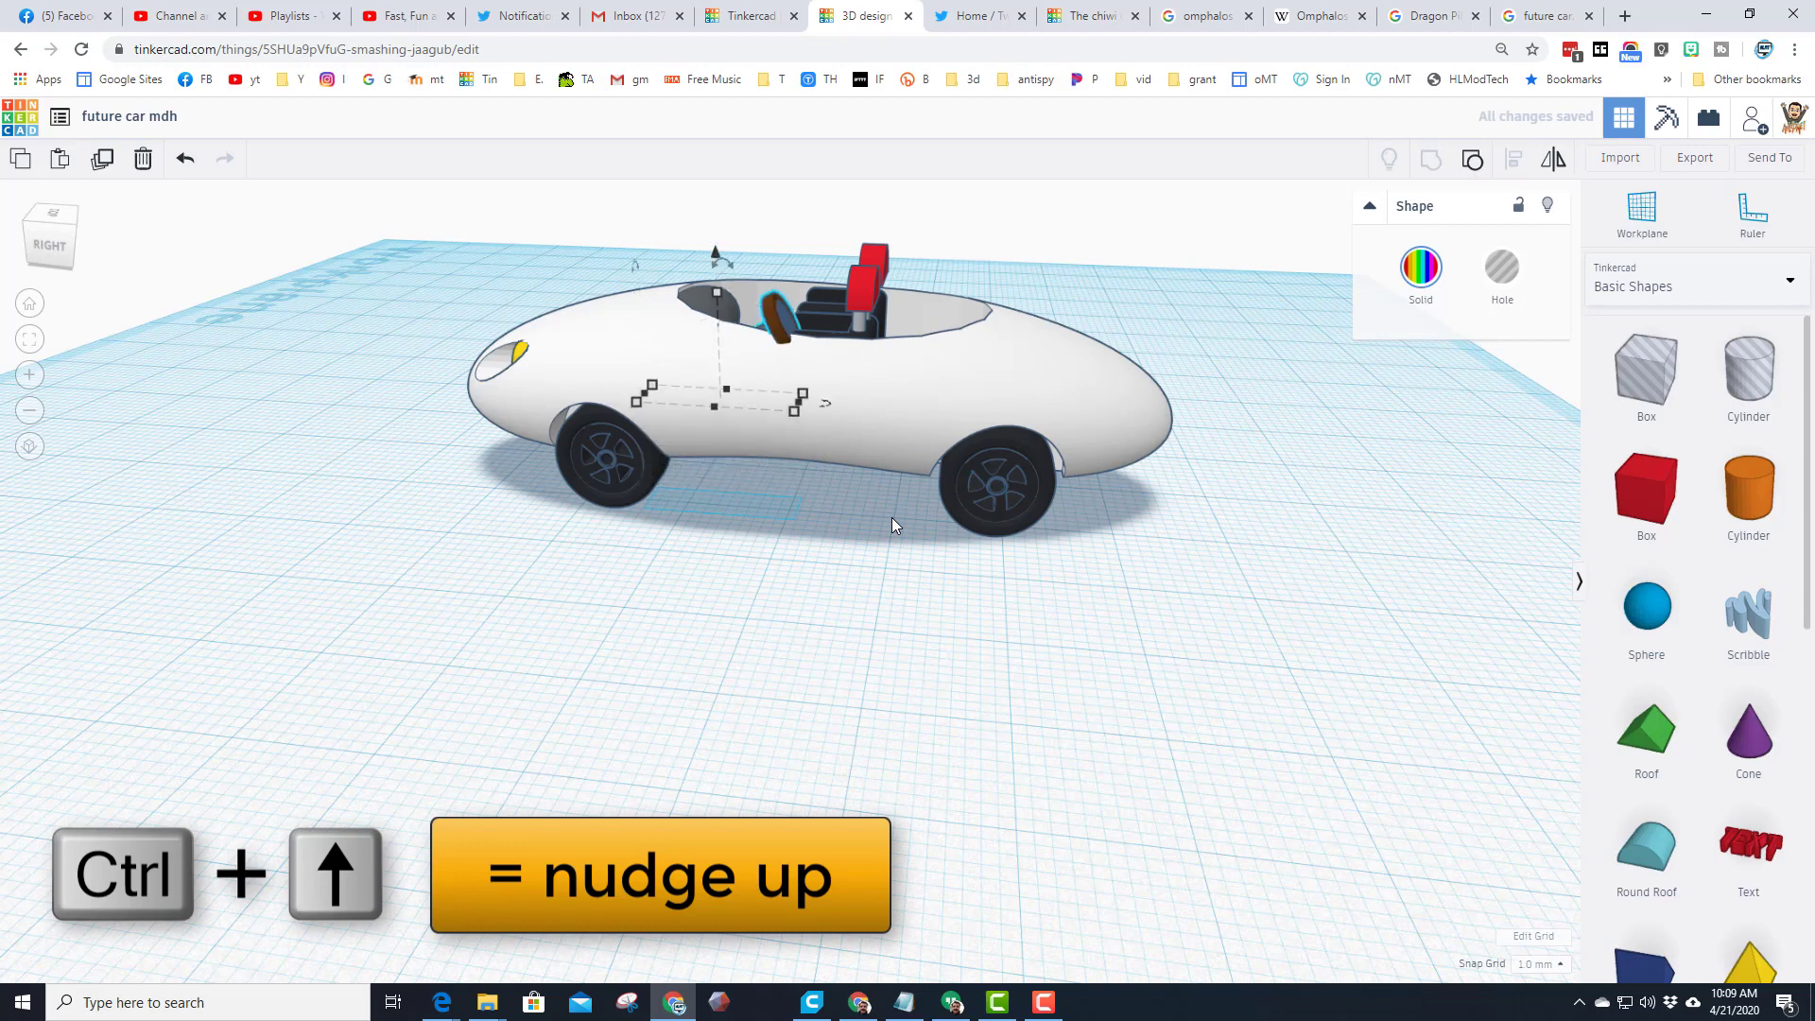
pyautogui.hotkey('ctrl', 'Up')
pyautogui.hotkey('ctrl', 'Up')
pyautogui.hotkey('ctrl', 'Up')
pyautogui.hotkey('ctrl', 'Up')
pyautogui.hotkey('ctrl', 'Up')
pyautogui.hotkey('ctrl', 'Up')
pyautogui.hotkey('ctrl', 'Up')
pyautogui.hotkey('ctrl', 'Up')
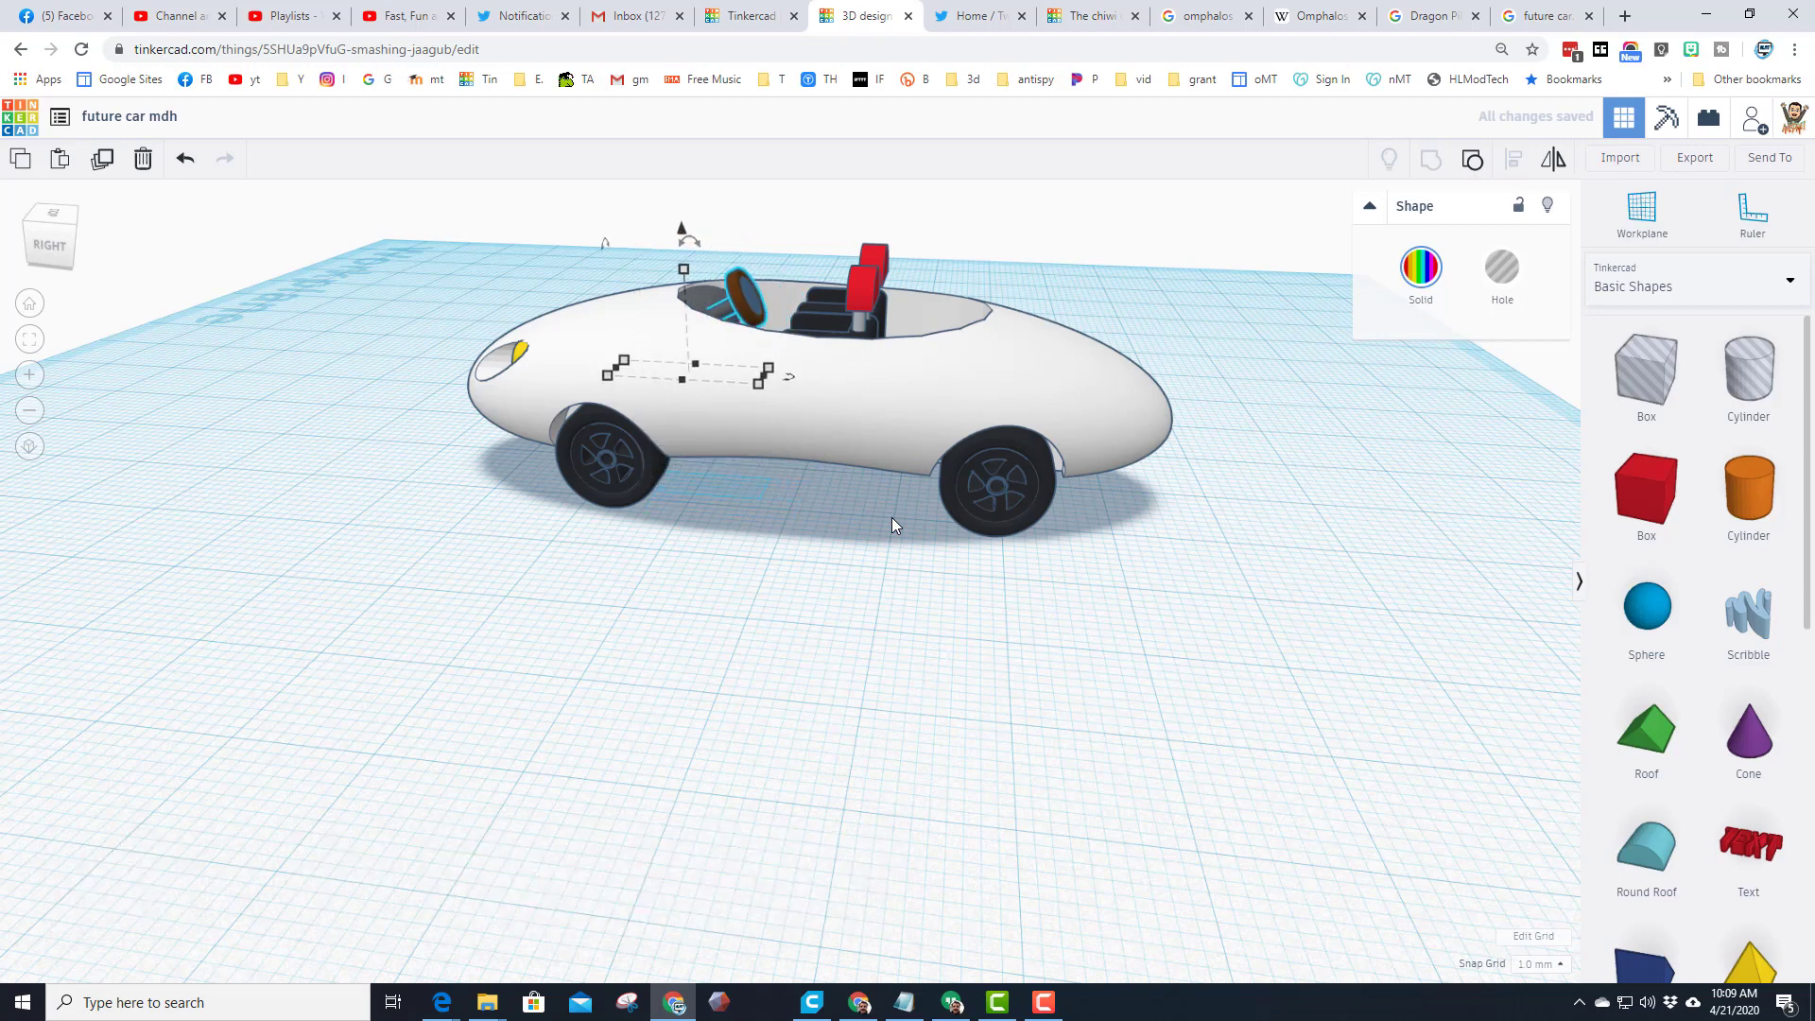
pyautogui.press('Up')
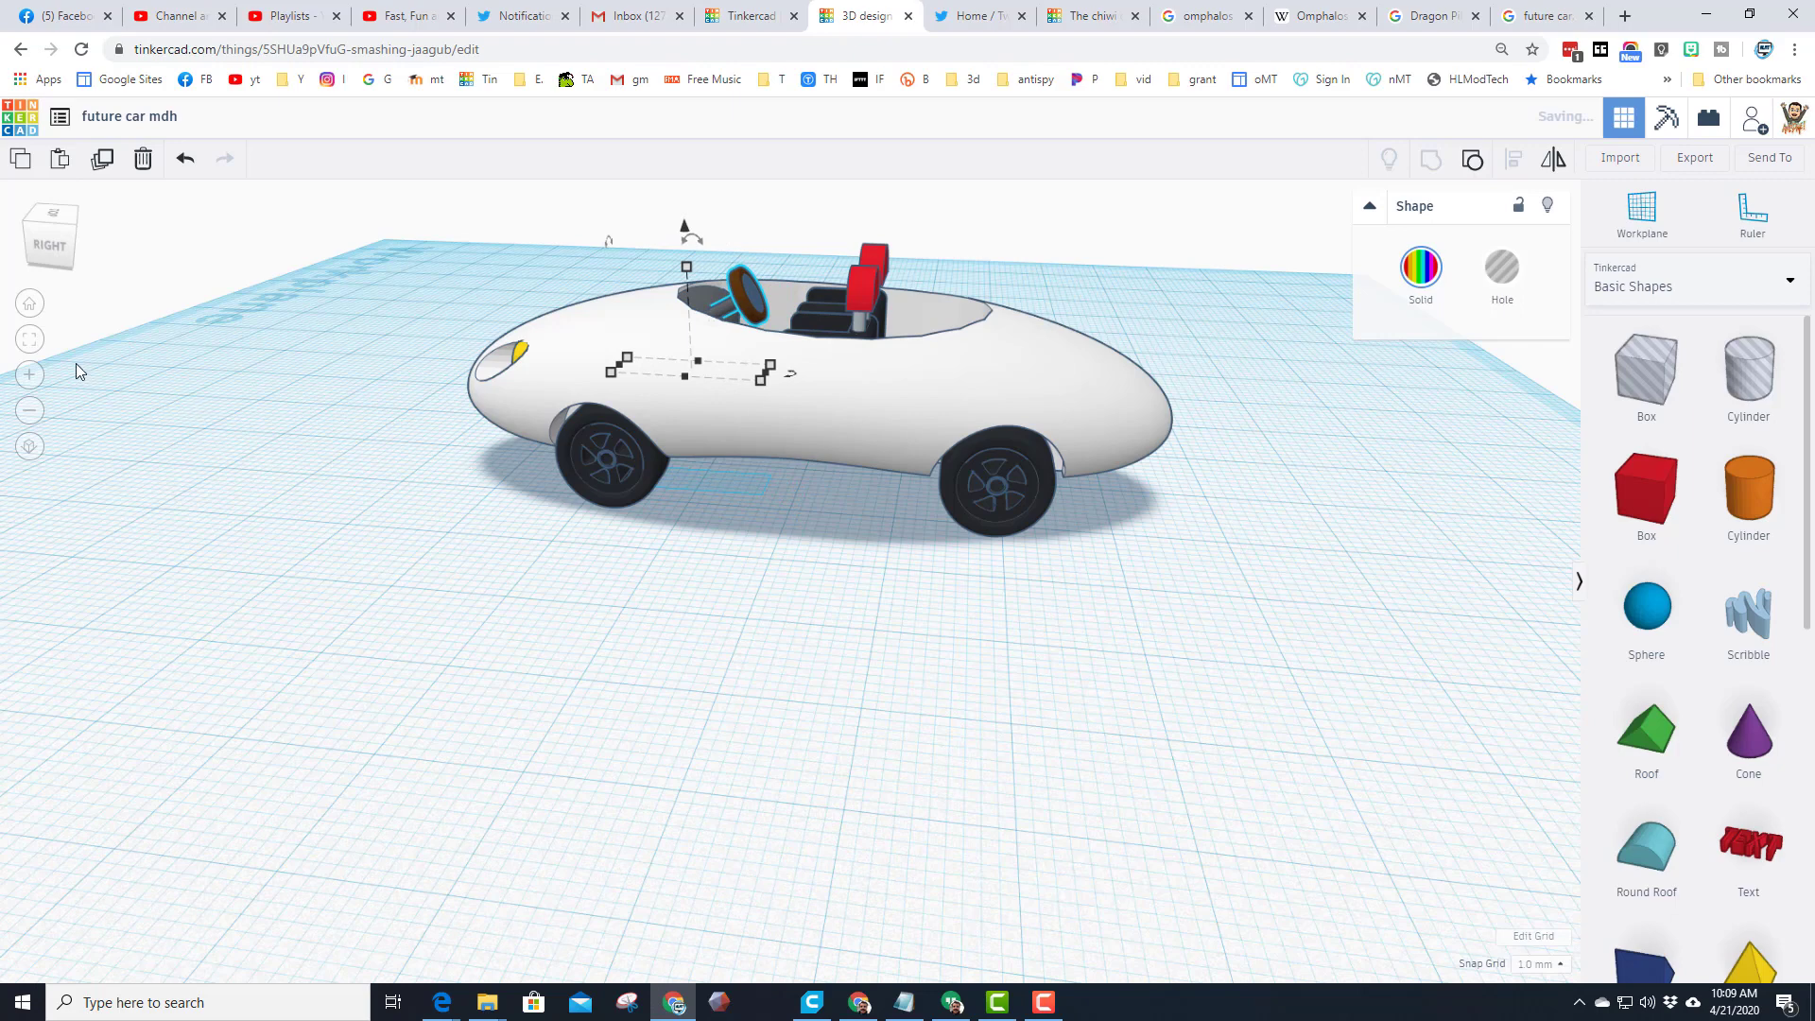
# Step: Fine-tune the steering wheel's position, nudging it closer to the dashboard, slightly lower and sideways in line with the driver's seat
pyautogui.click(38, 342)
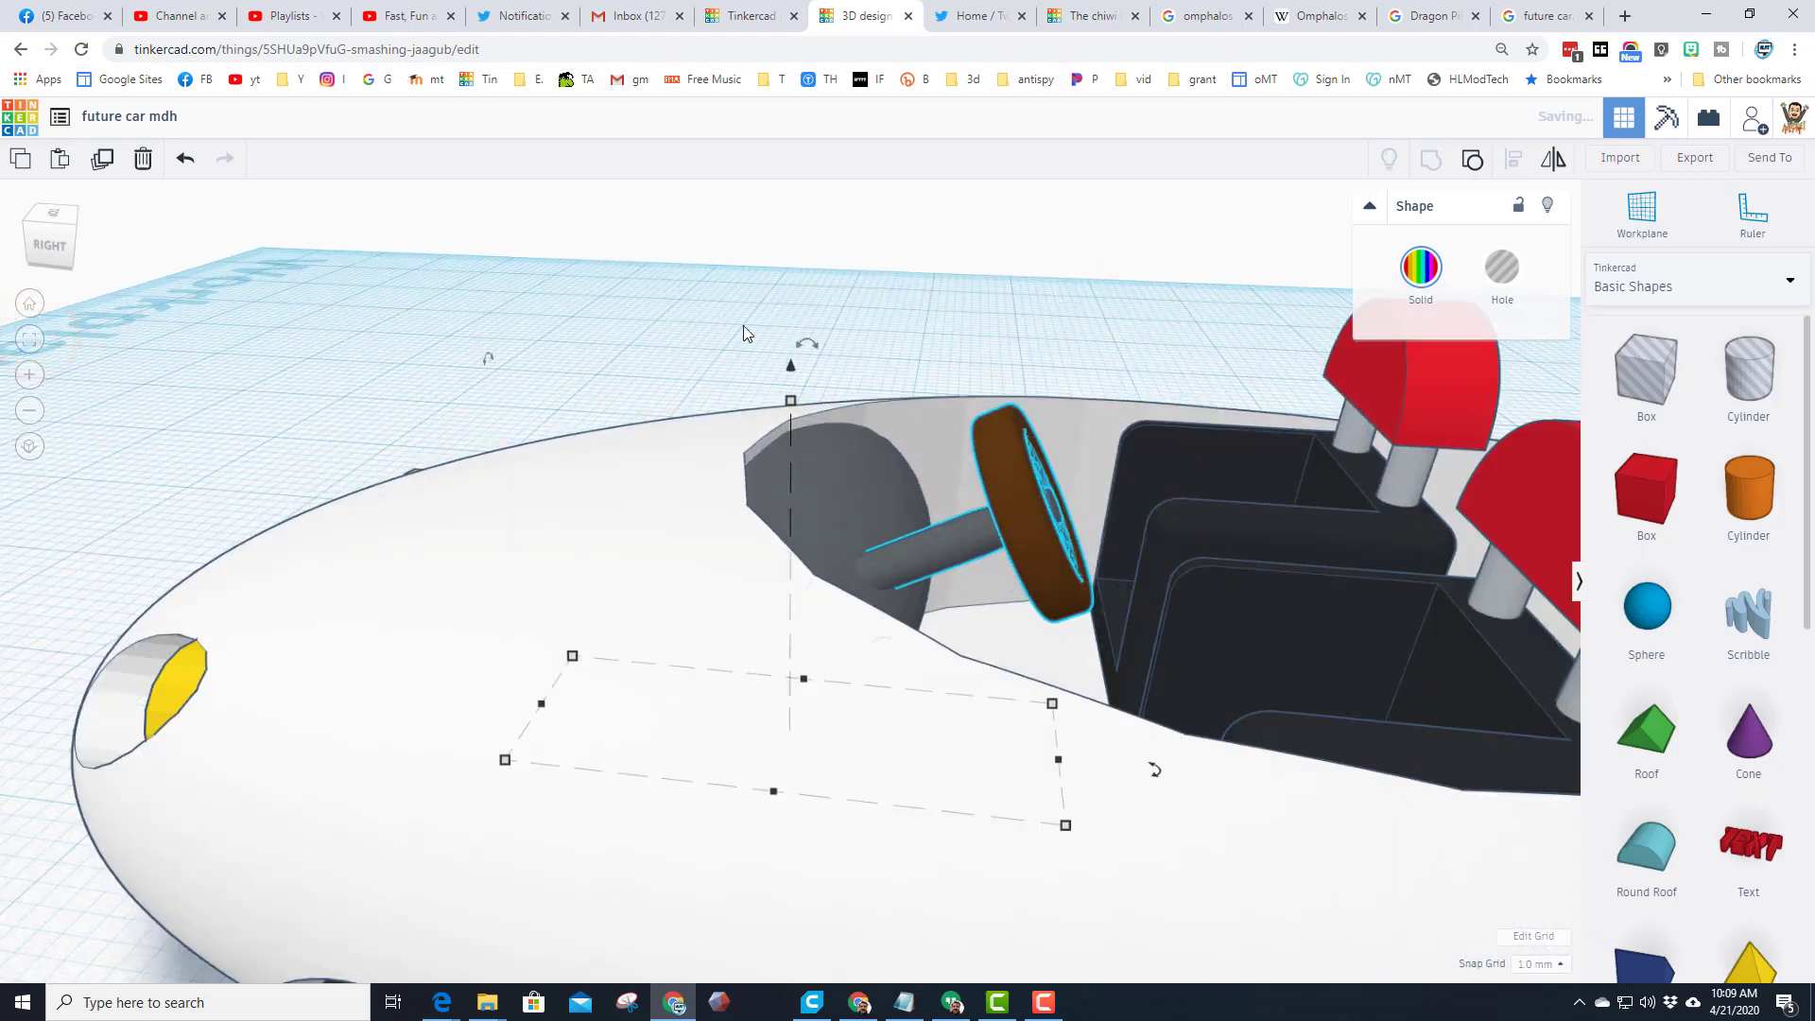
pyautogui.click(76, 239)
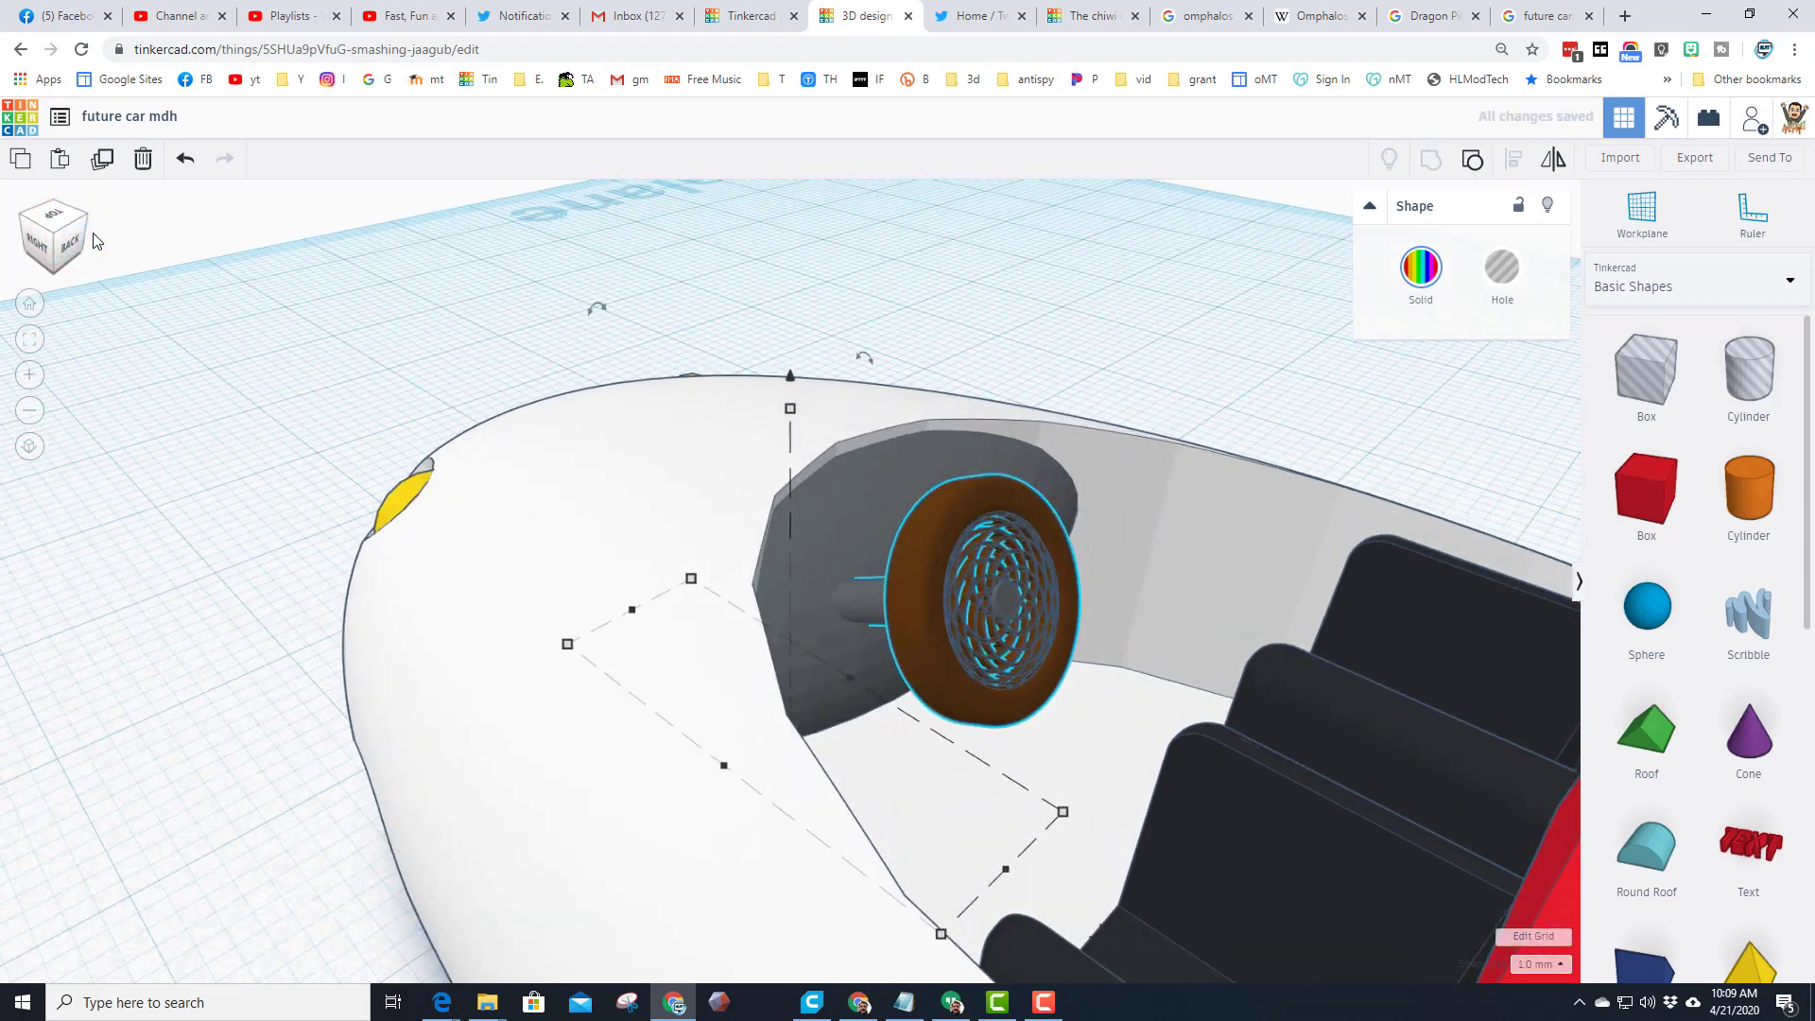
pyautogui.press('Up')
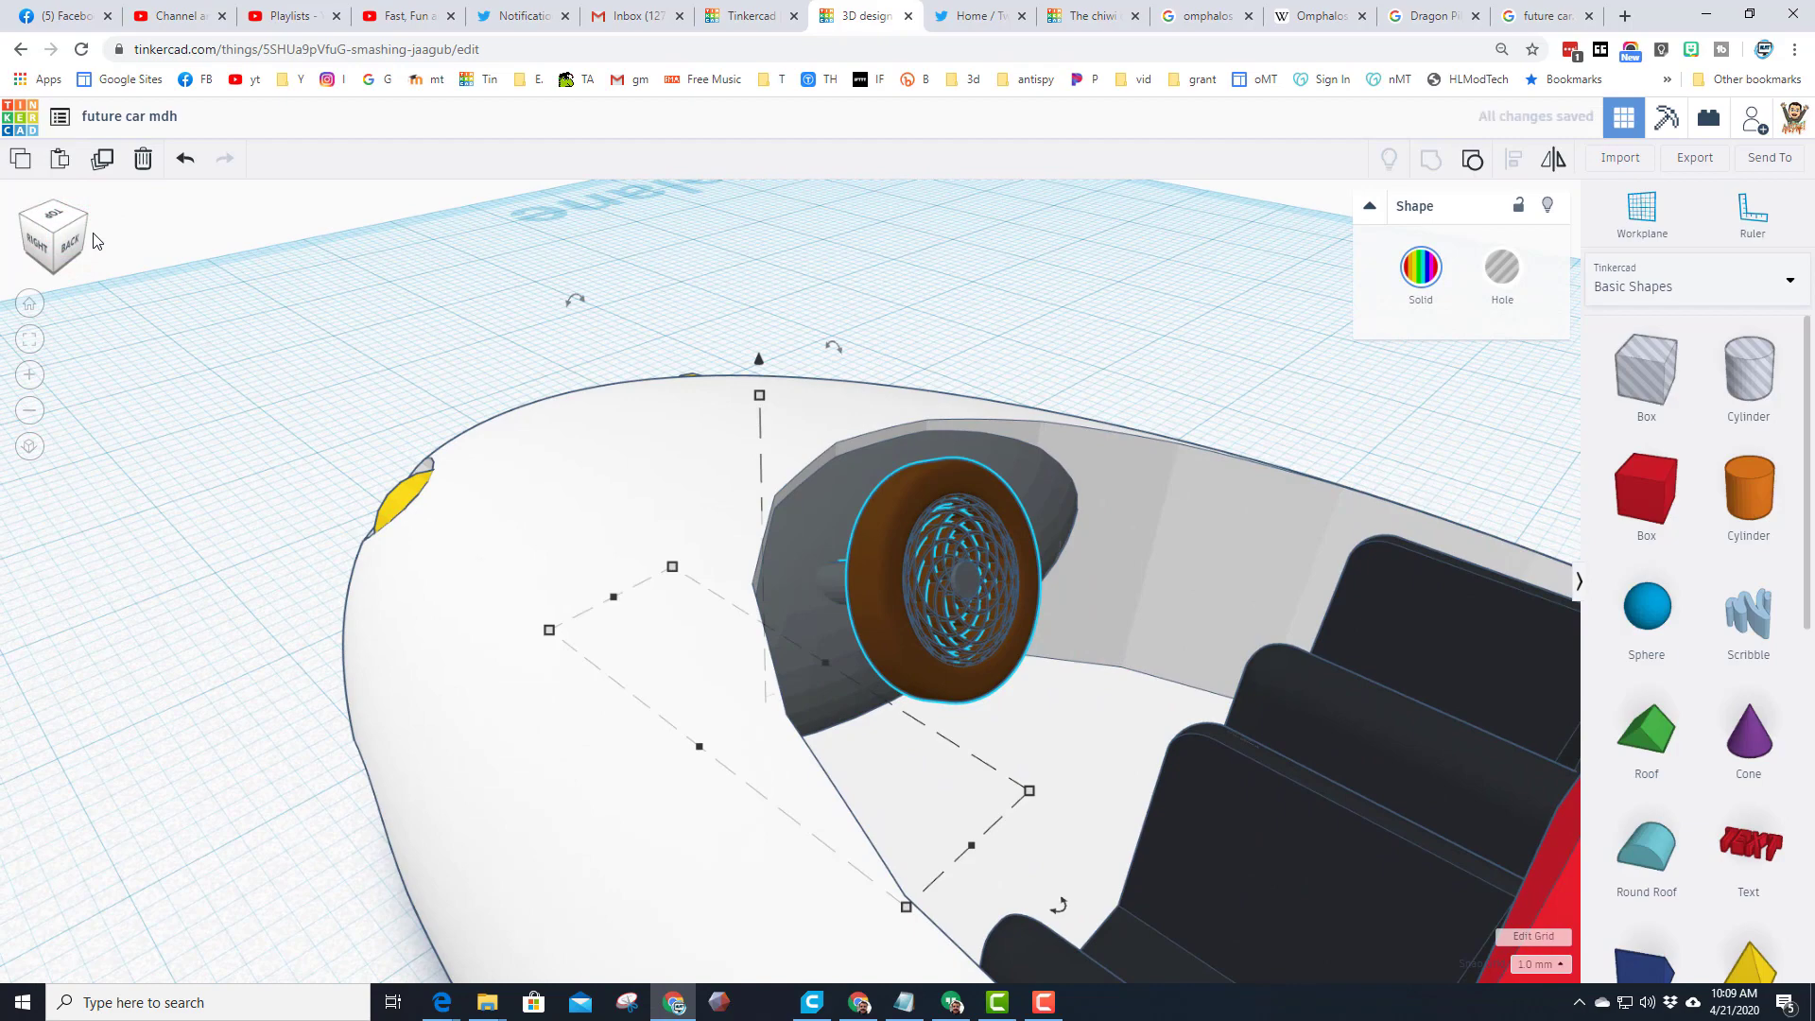
pyautogui.hotkey('ctrl', 'Down')
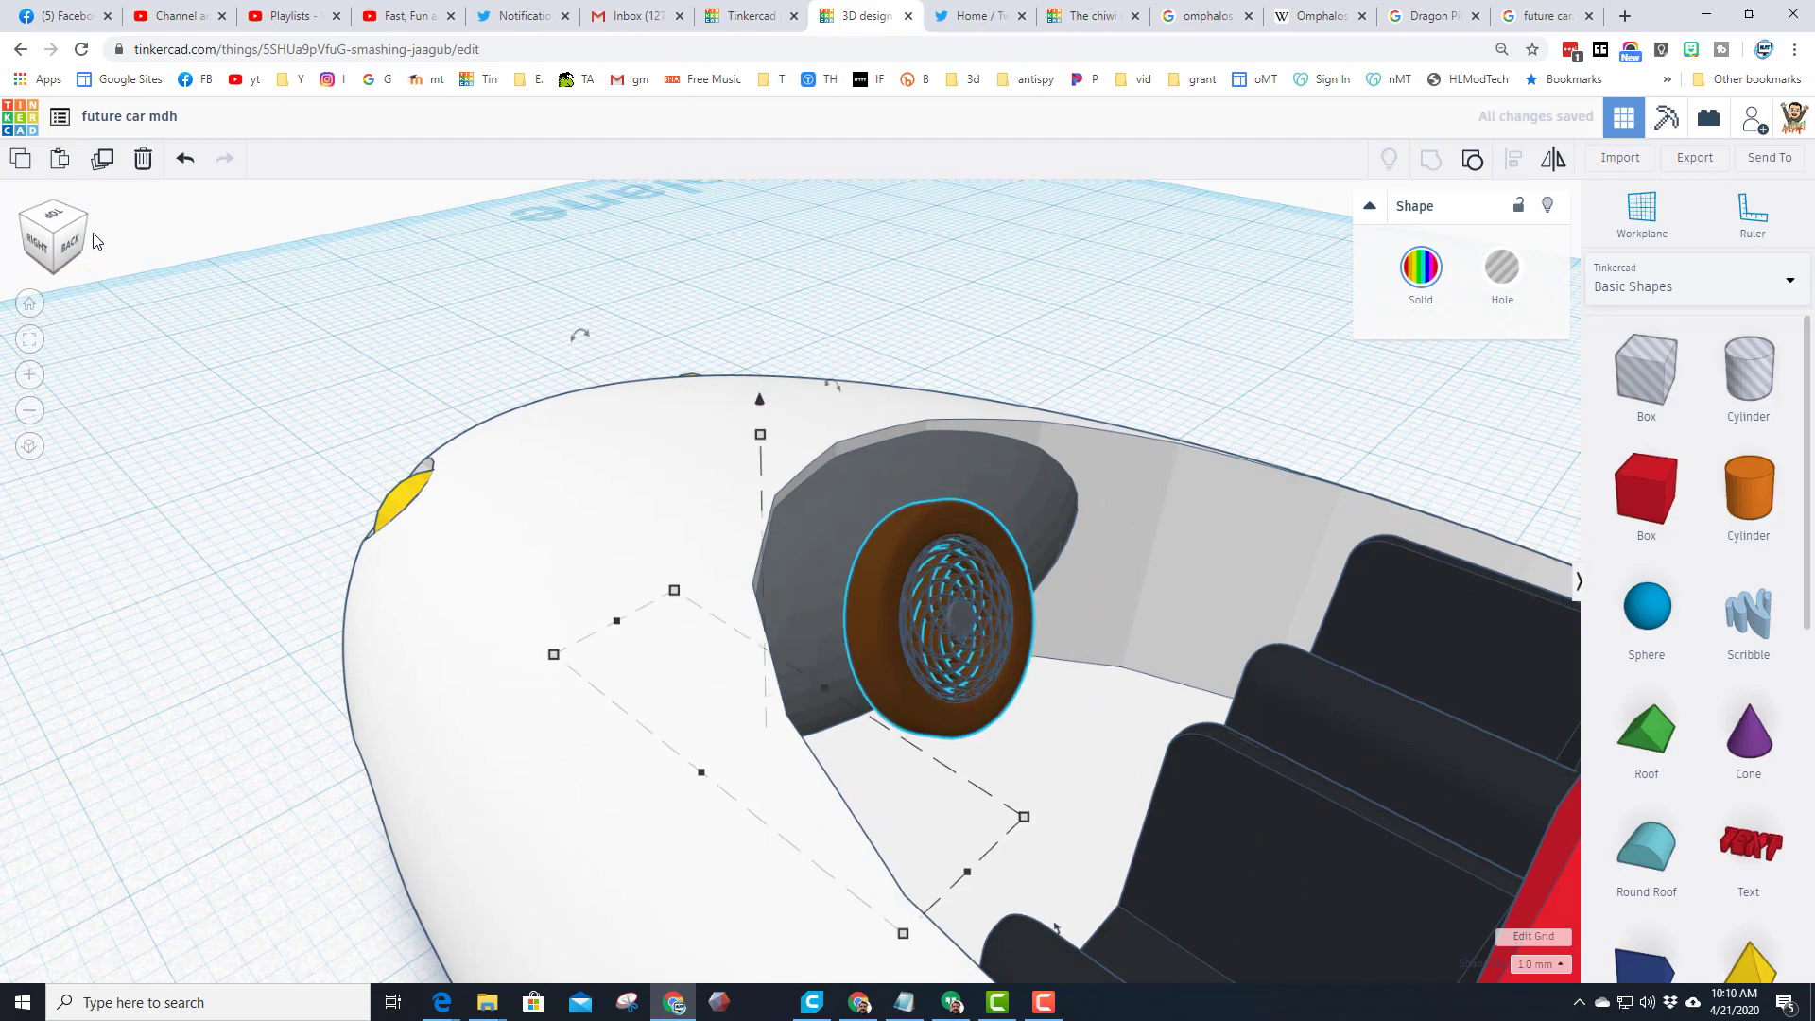
pyautogui.scroll(-5, 94, 239)
pyautogui.moveTo(915, 402); pyautogui.dragTo(705, 397, button='right')
pyautogui.scroll(2, 705, 393)
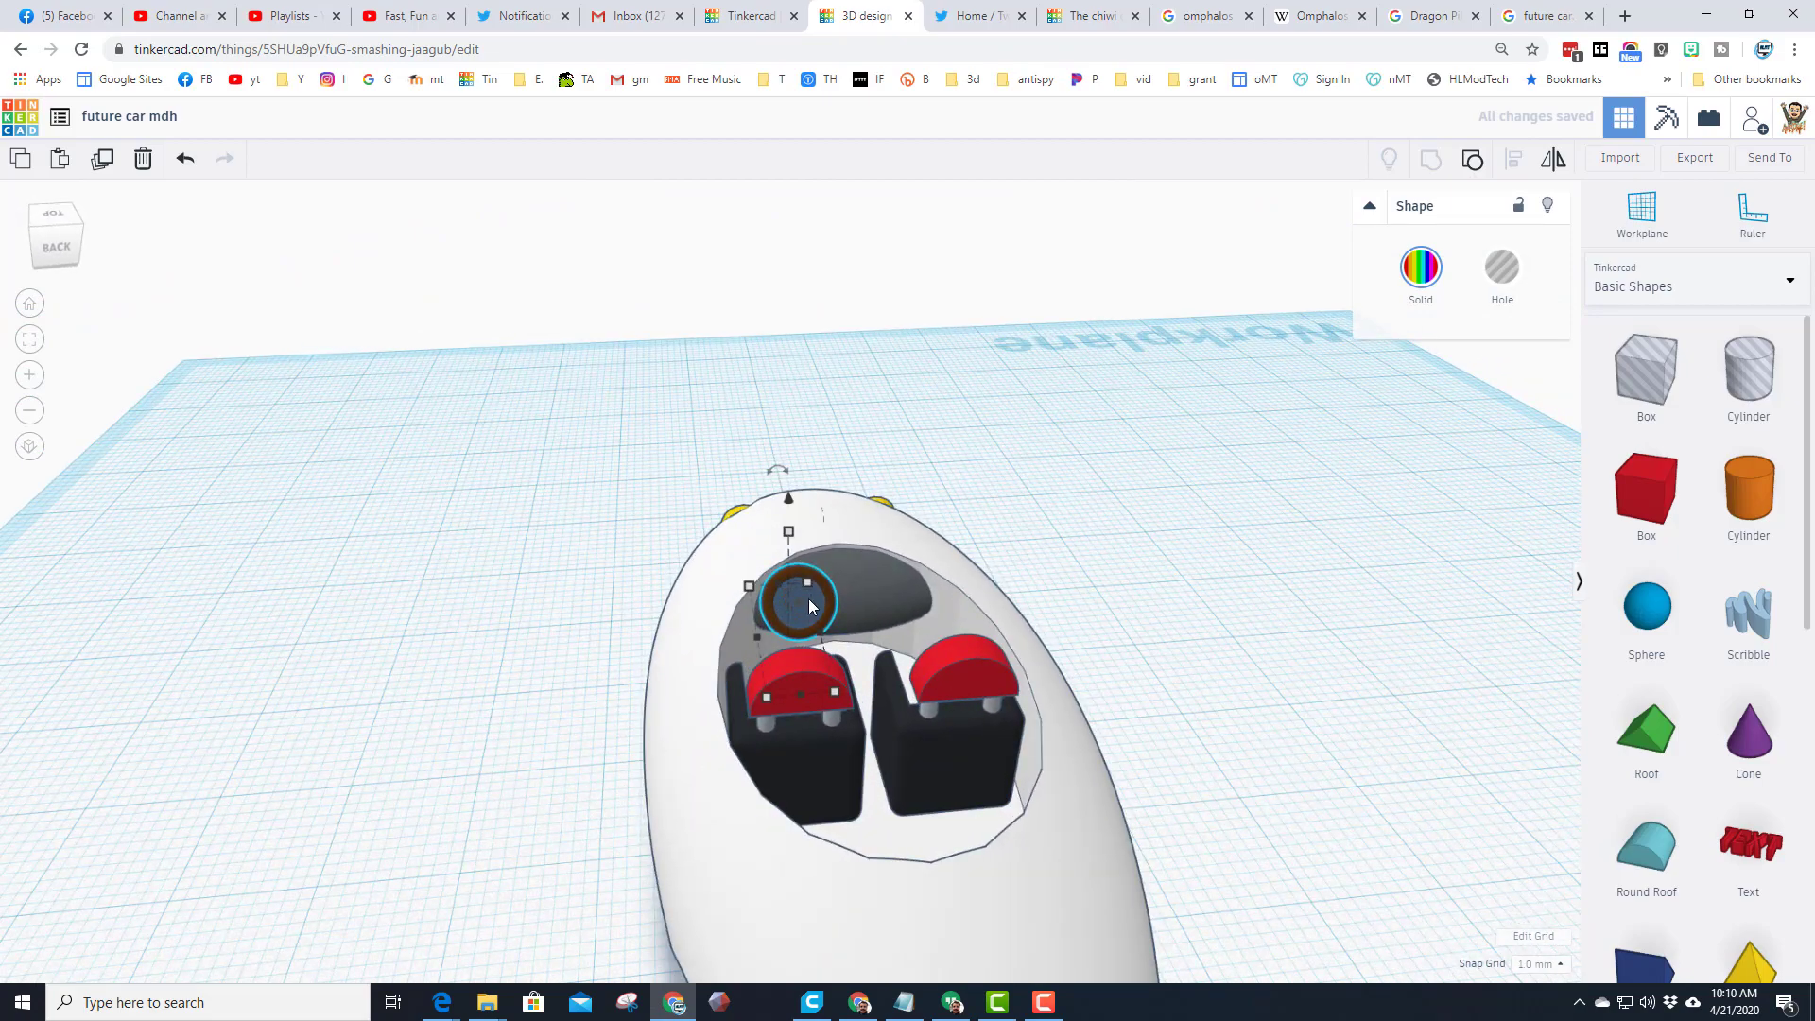
pyautogui.press('Left')
pyautogui.moveTo(774, 589); pyautogui.dragTo(718, 478, button='right')
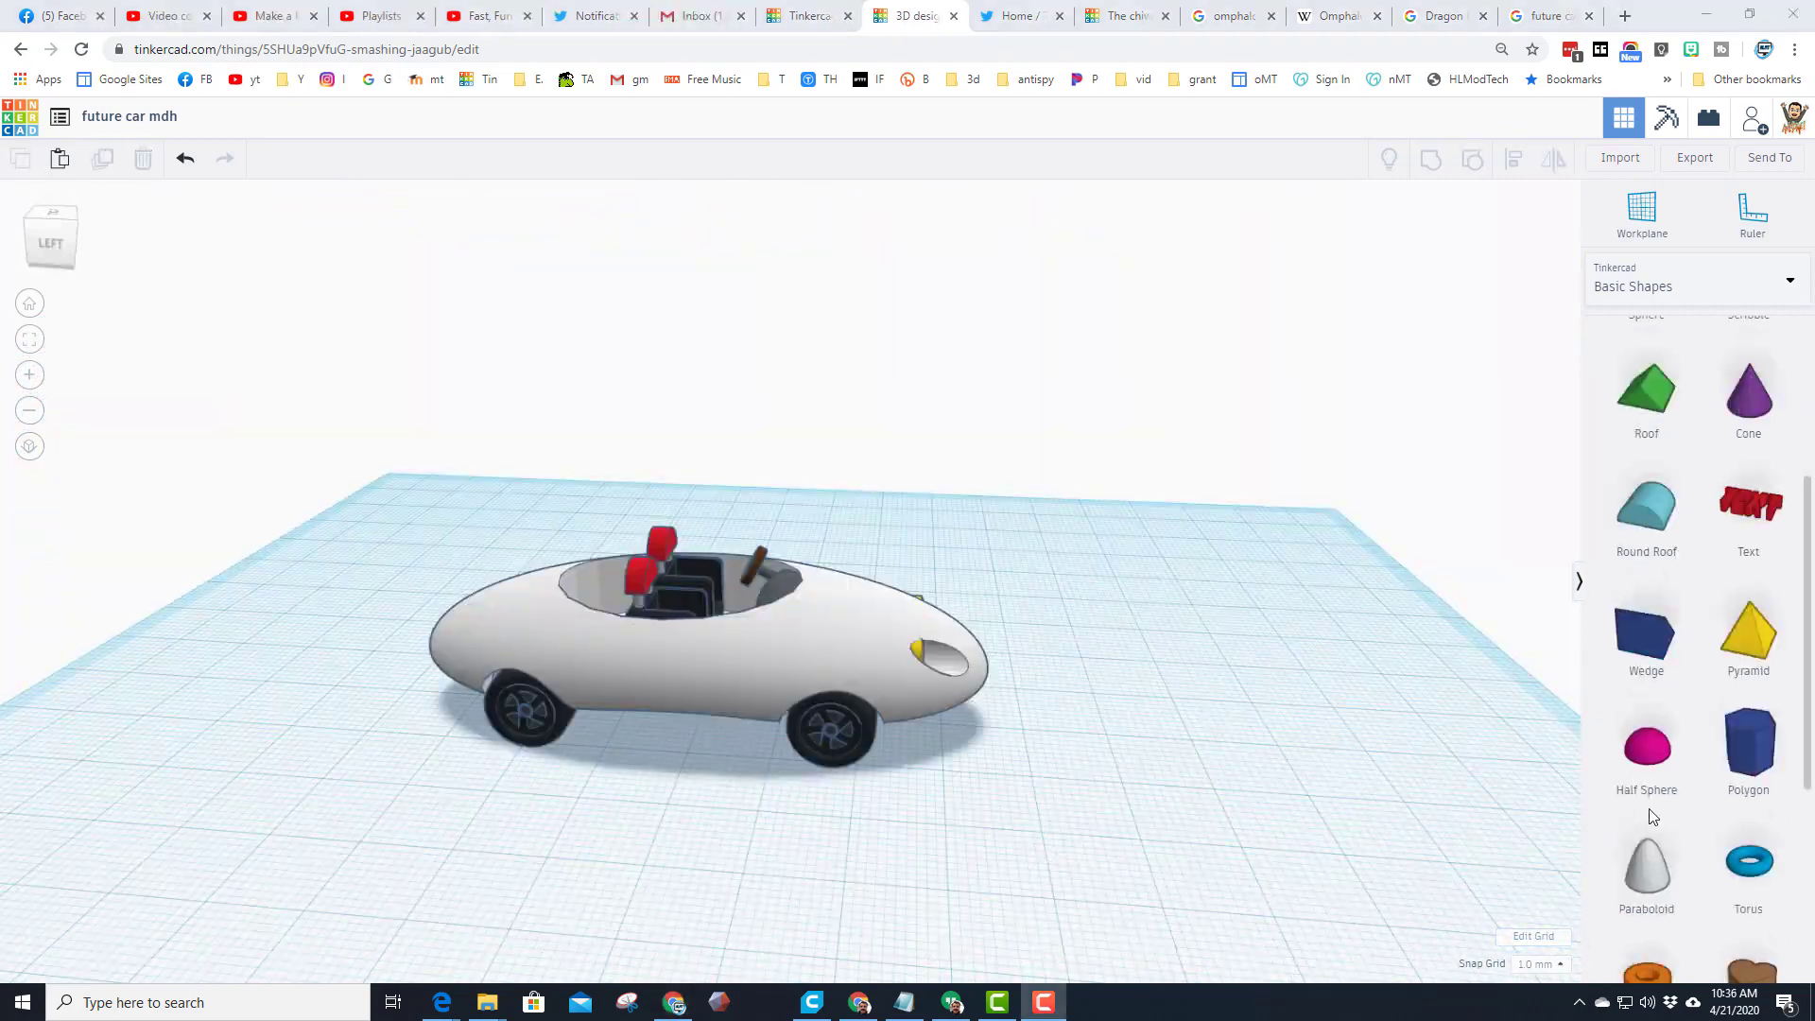
# Step: Place a Half Sphere beside the front of the car and size it 35 mm long, 25 mm wide and 15 mm high
pyautogui.moveTo(1659, 763); pyautogui.dragTo(994, 829)
pyautogui.click(1235, 972)
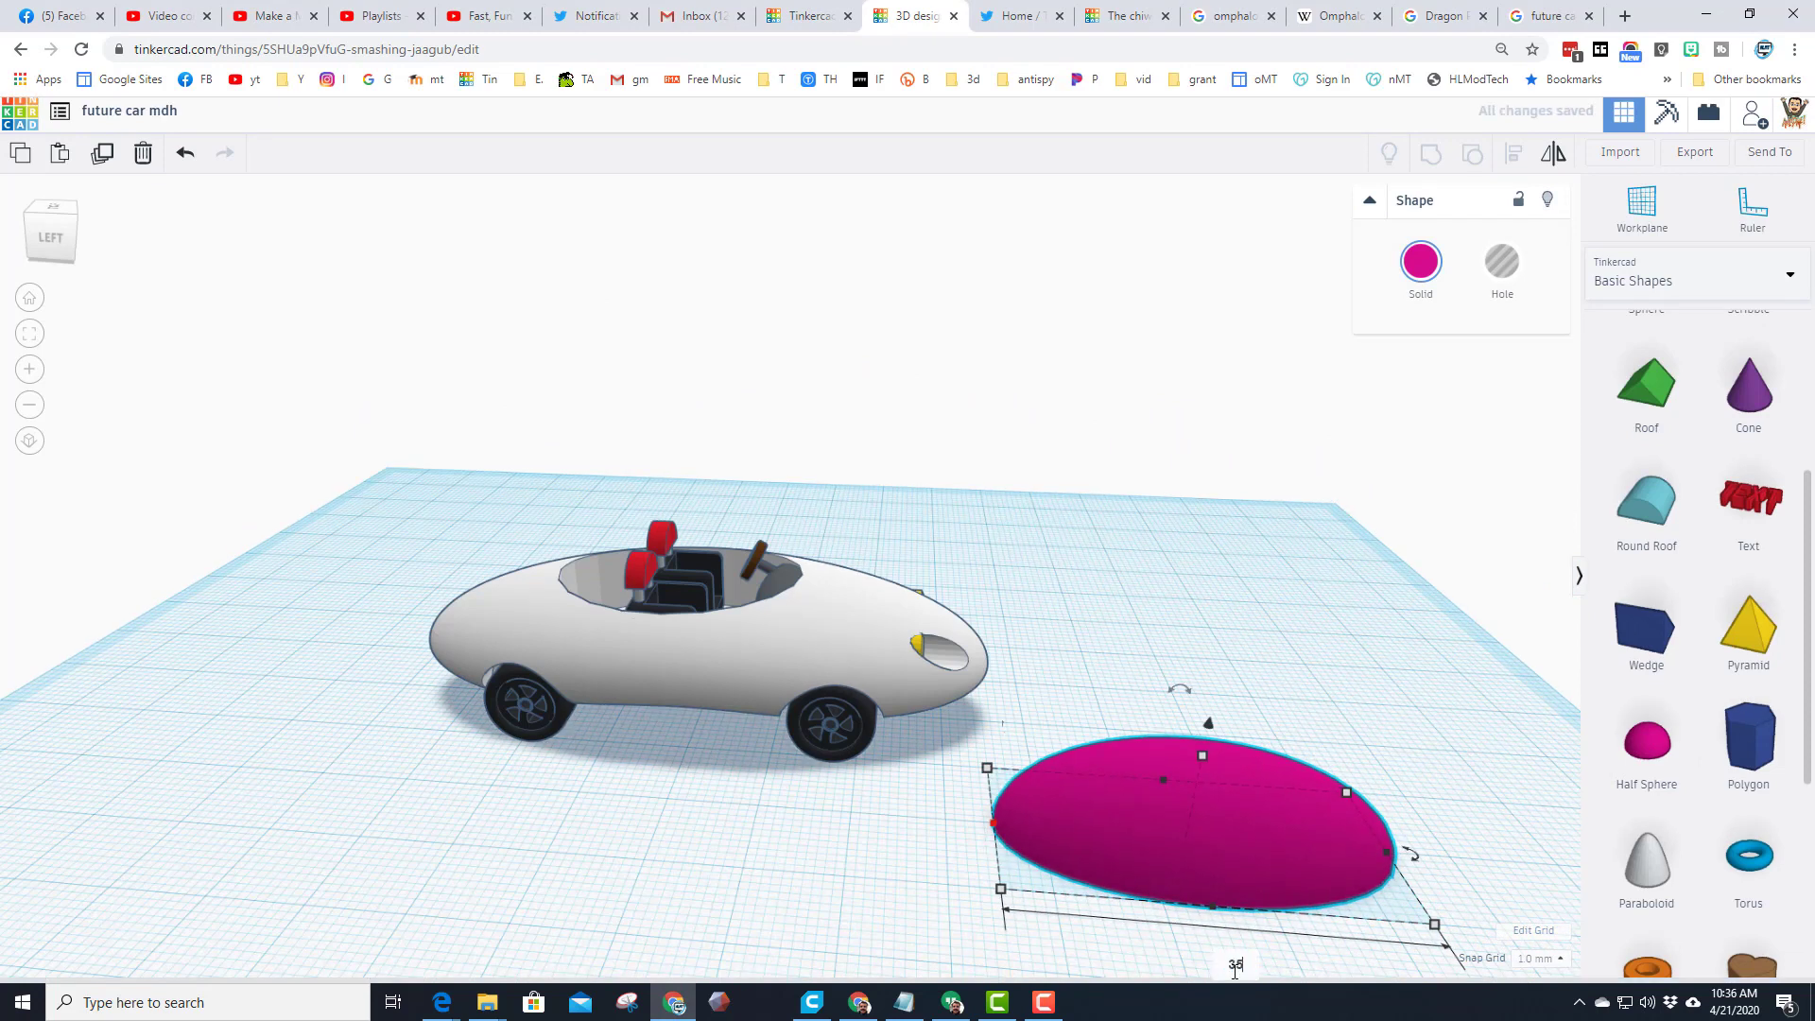
pyautogui.press('Return')
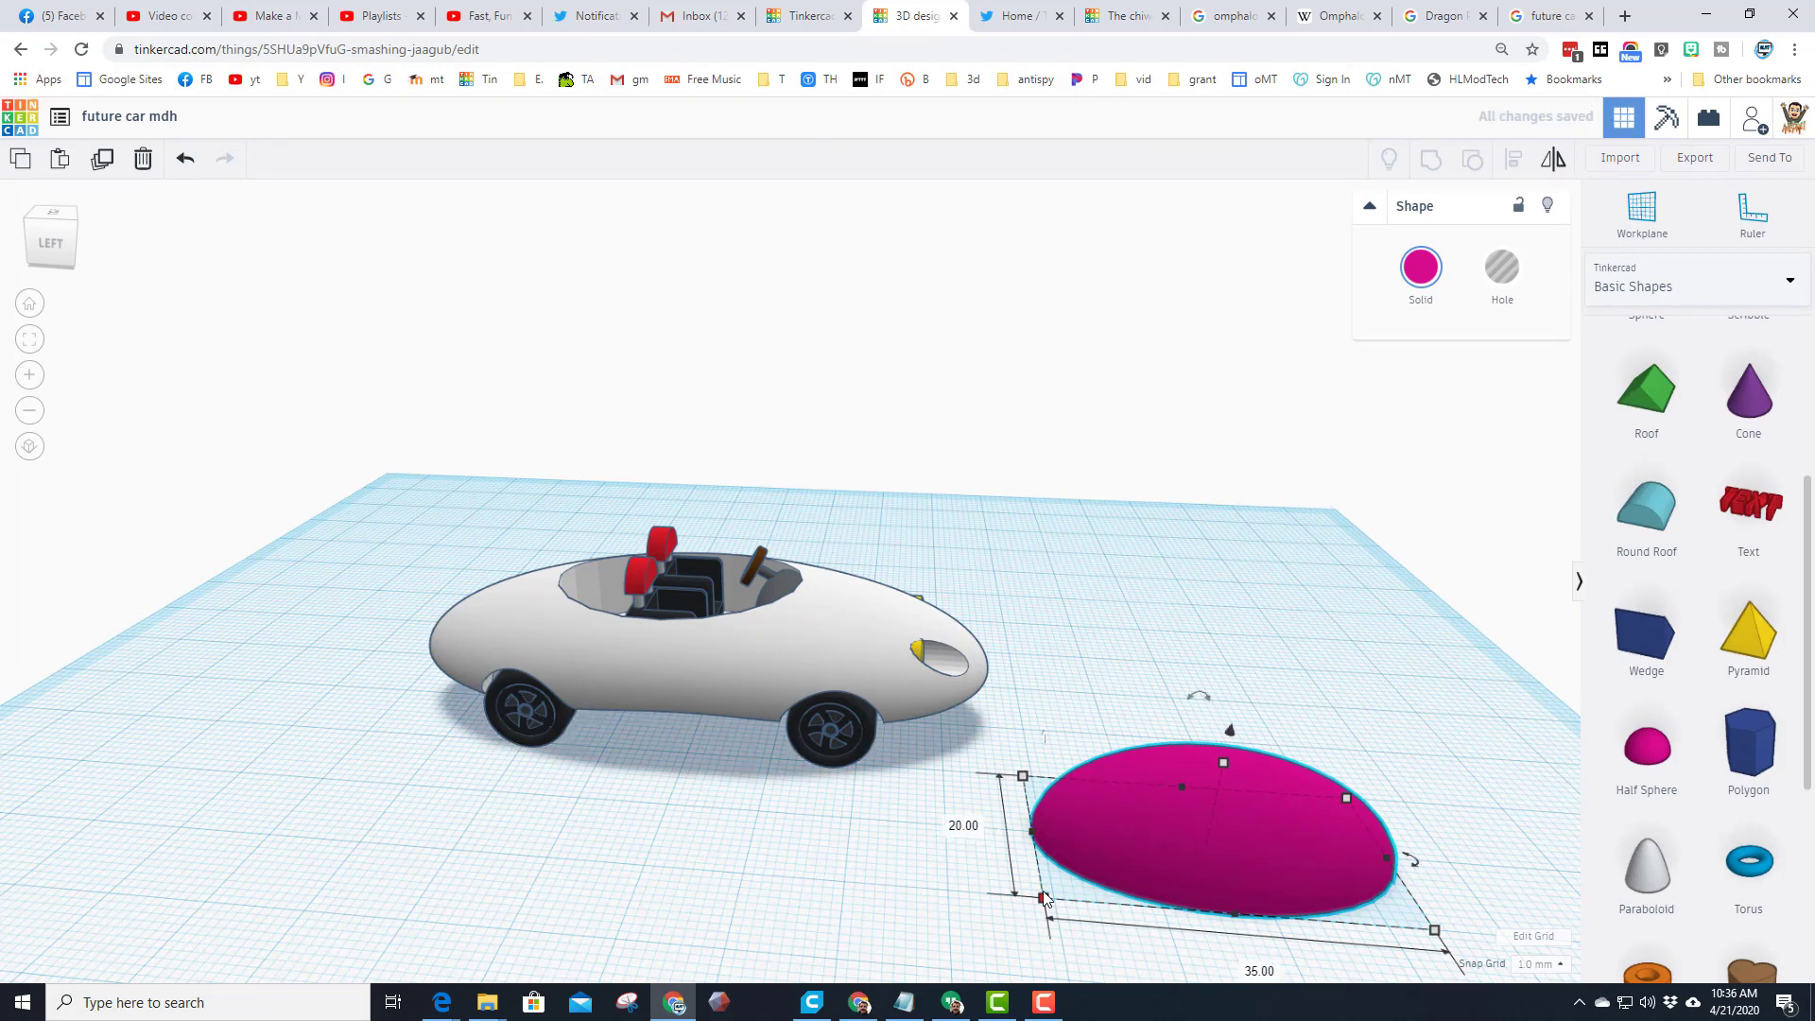
pyautogui.click(954, 827)
pyautogui.write('25')
pyautogui.press('Return')
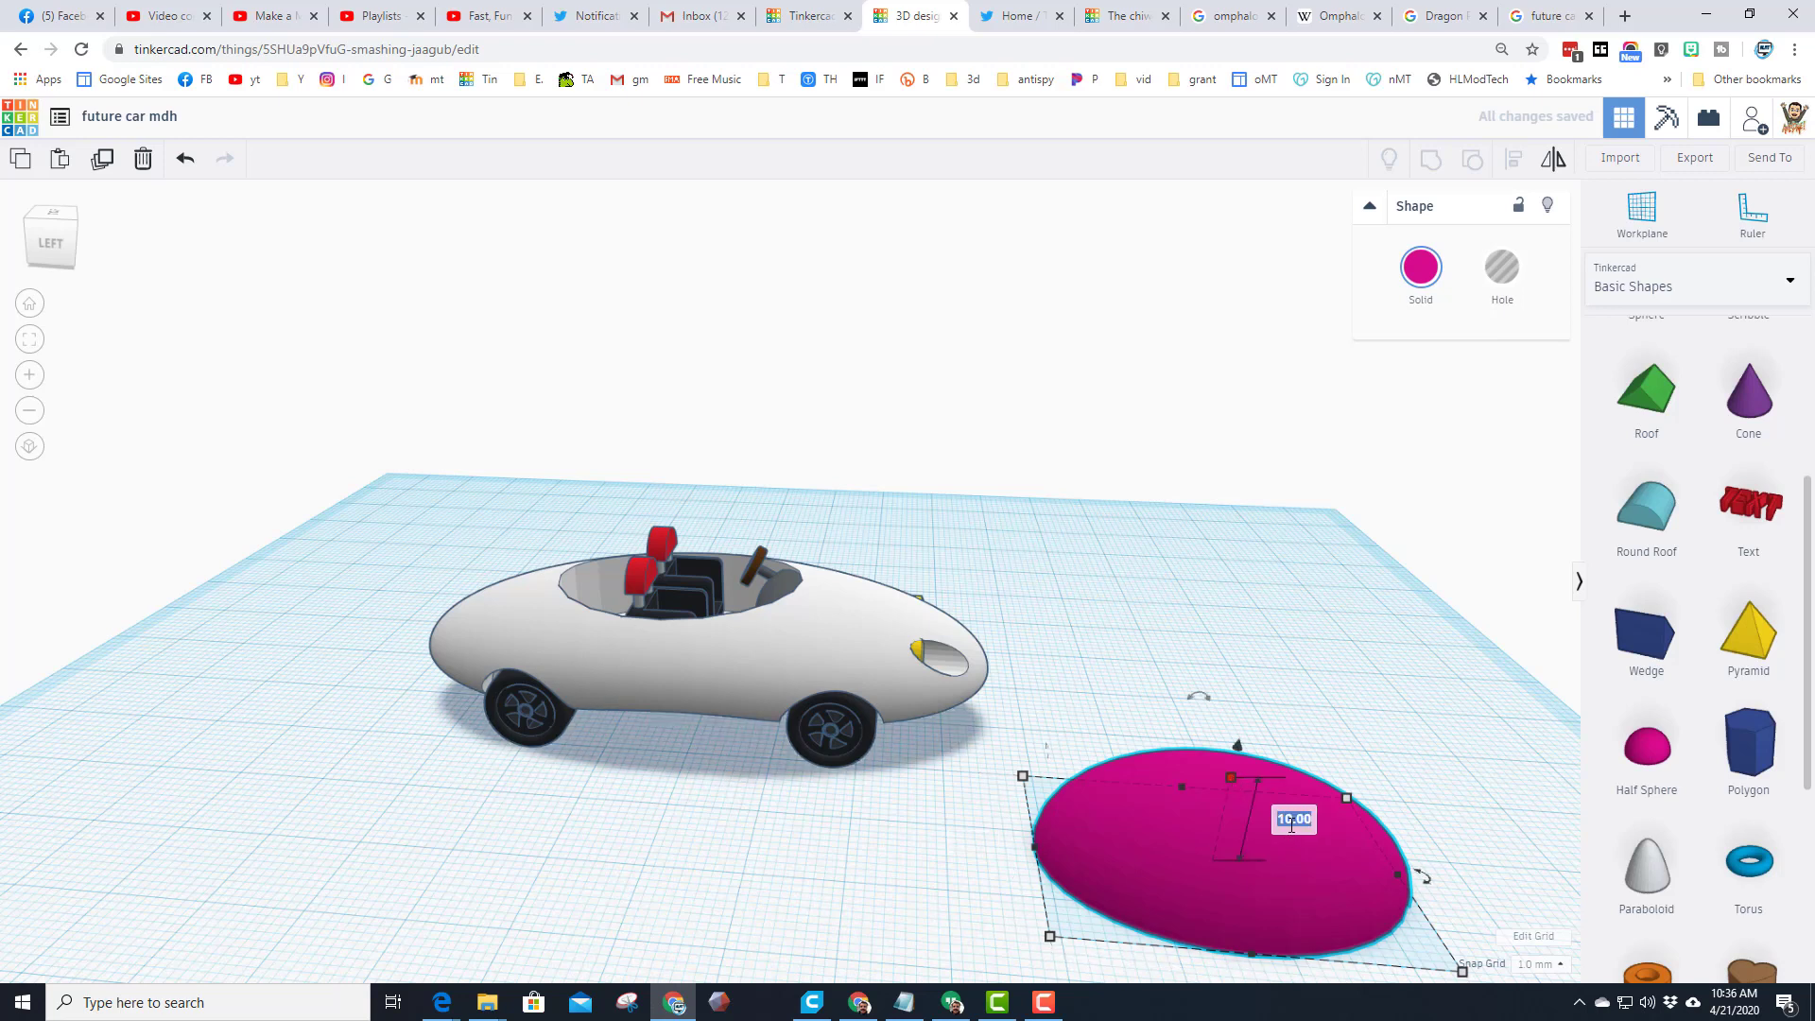
pyautogui.press('Return')
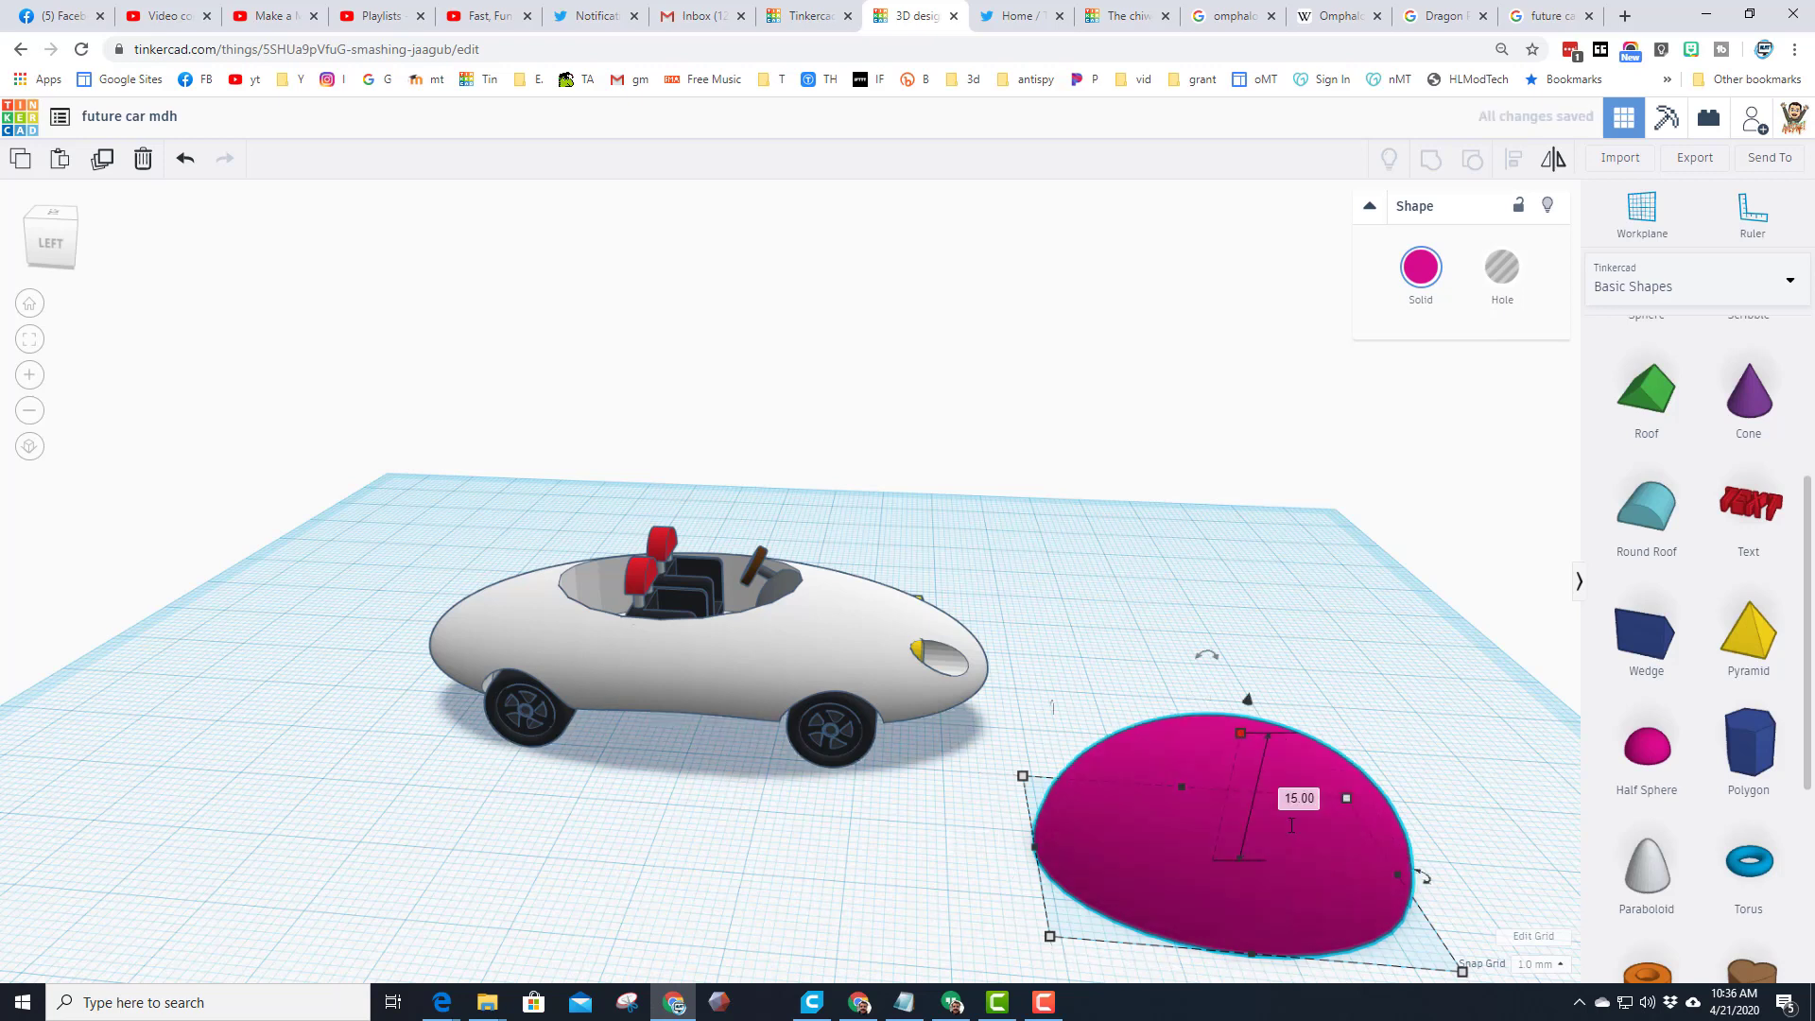
# Step: Colour the half sphere light blue and make it transparent like glass
pyautogui.click(1425, 263)
pyautogui.click(1524, 423)
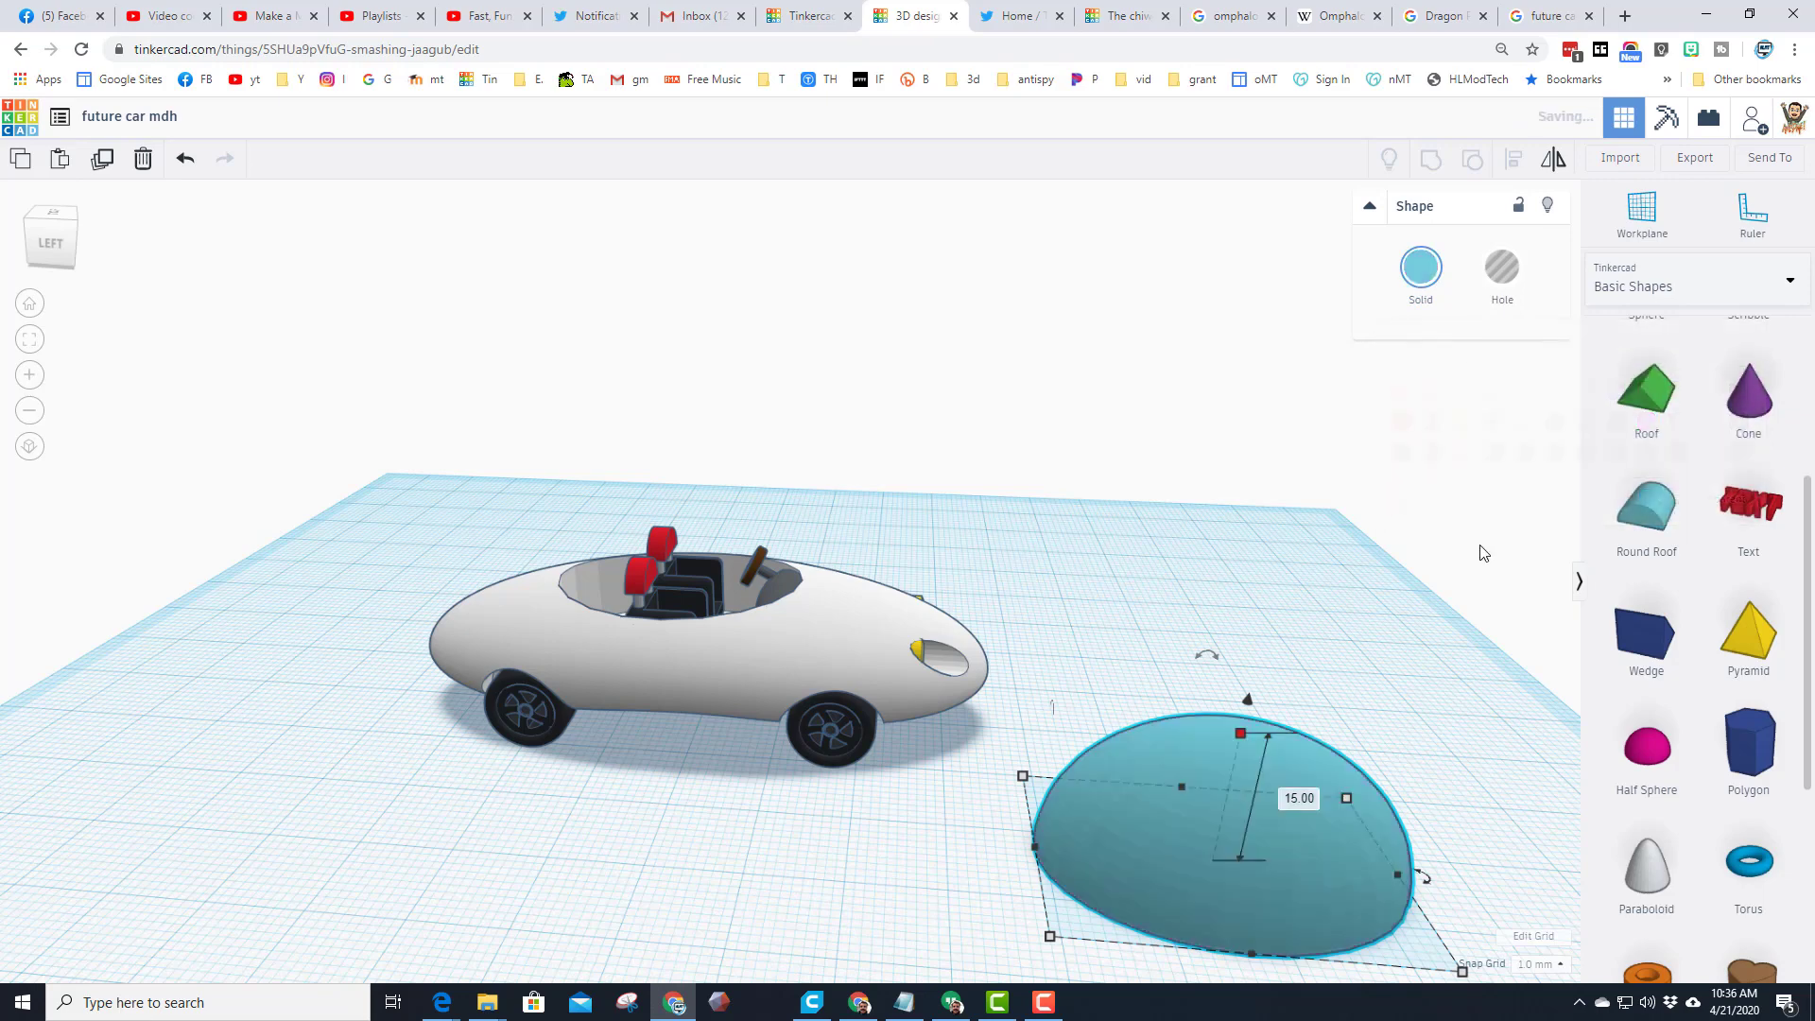
pyautogui.click(1425, 279)
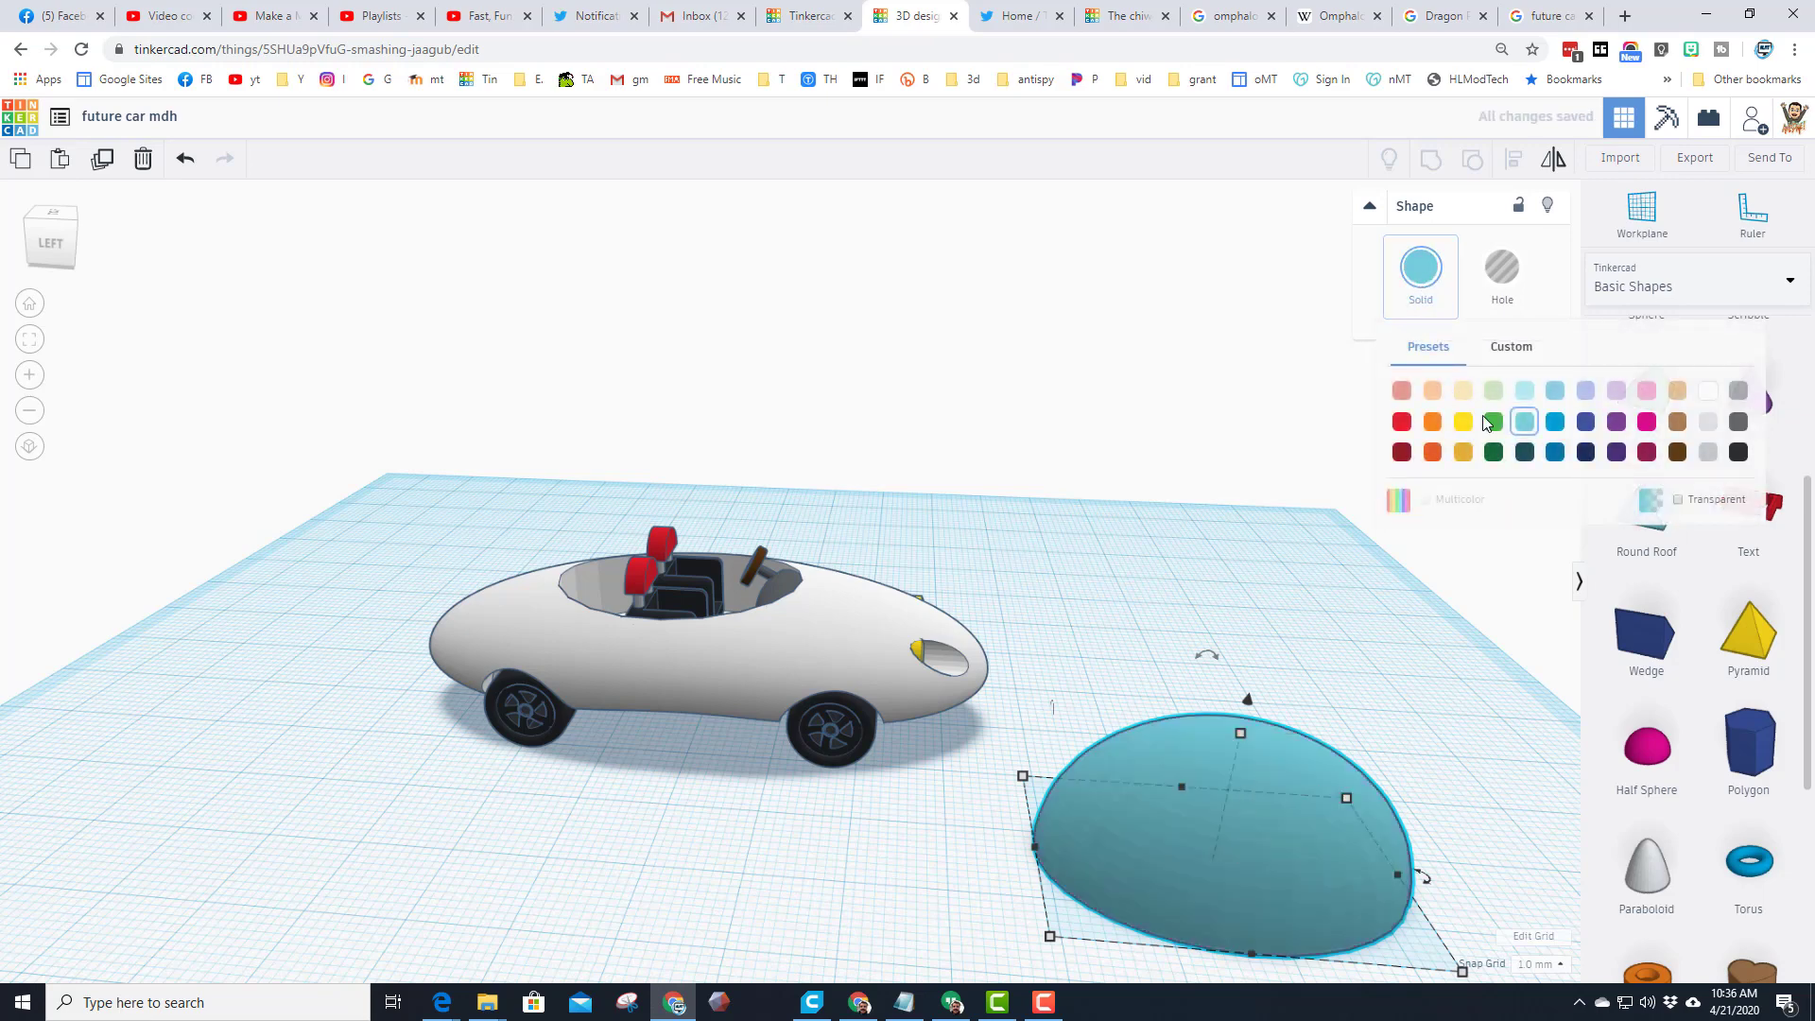
pyautogui.click(1679, 500)
# Step: Move the transparent half sphere under the car's cockpit and raise it through the body until it covers the seats and steering wheel
pyautogui.moveTo(1256, 831); pyautogui.dragTo(659, 672)
pyautogui.moveTo(659, 672); pyautogui.dragTo(795, 768, button='right')
pyautogui.hotkey('ctrl', 'Up')
pyautogui.hotkey('ctrl', 'Up')
pyautogui.hotkey('ctrl', 'Up')
pyautogui.hotkey('ctrl', 'Up')
pyautogui.hotkey('ctrl', 'Up')
pyautogui.hotkey('ctrl', 'Up')
pyautogui.hotkey('ctrl', 'Up')
pyautogui.hotkey('ctrl', 'Up')
pyautogui.hotkey('ctrl', 'Up')
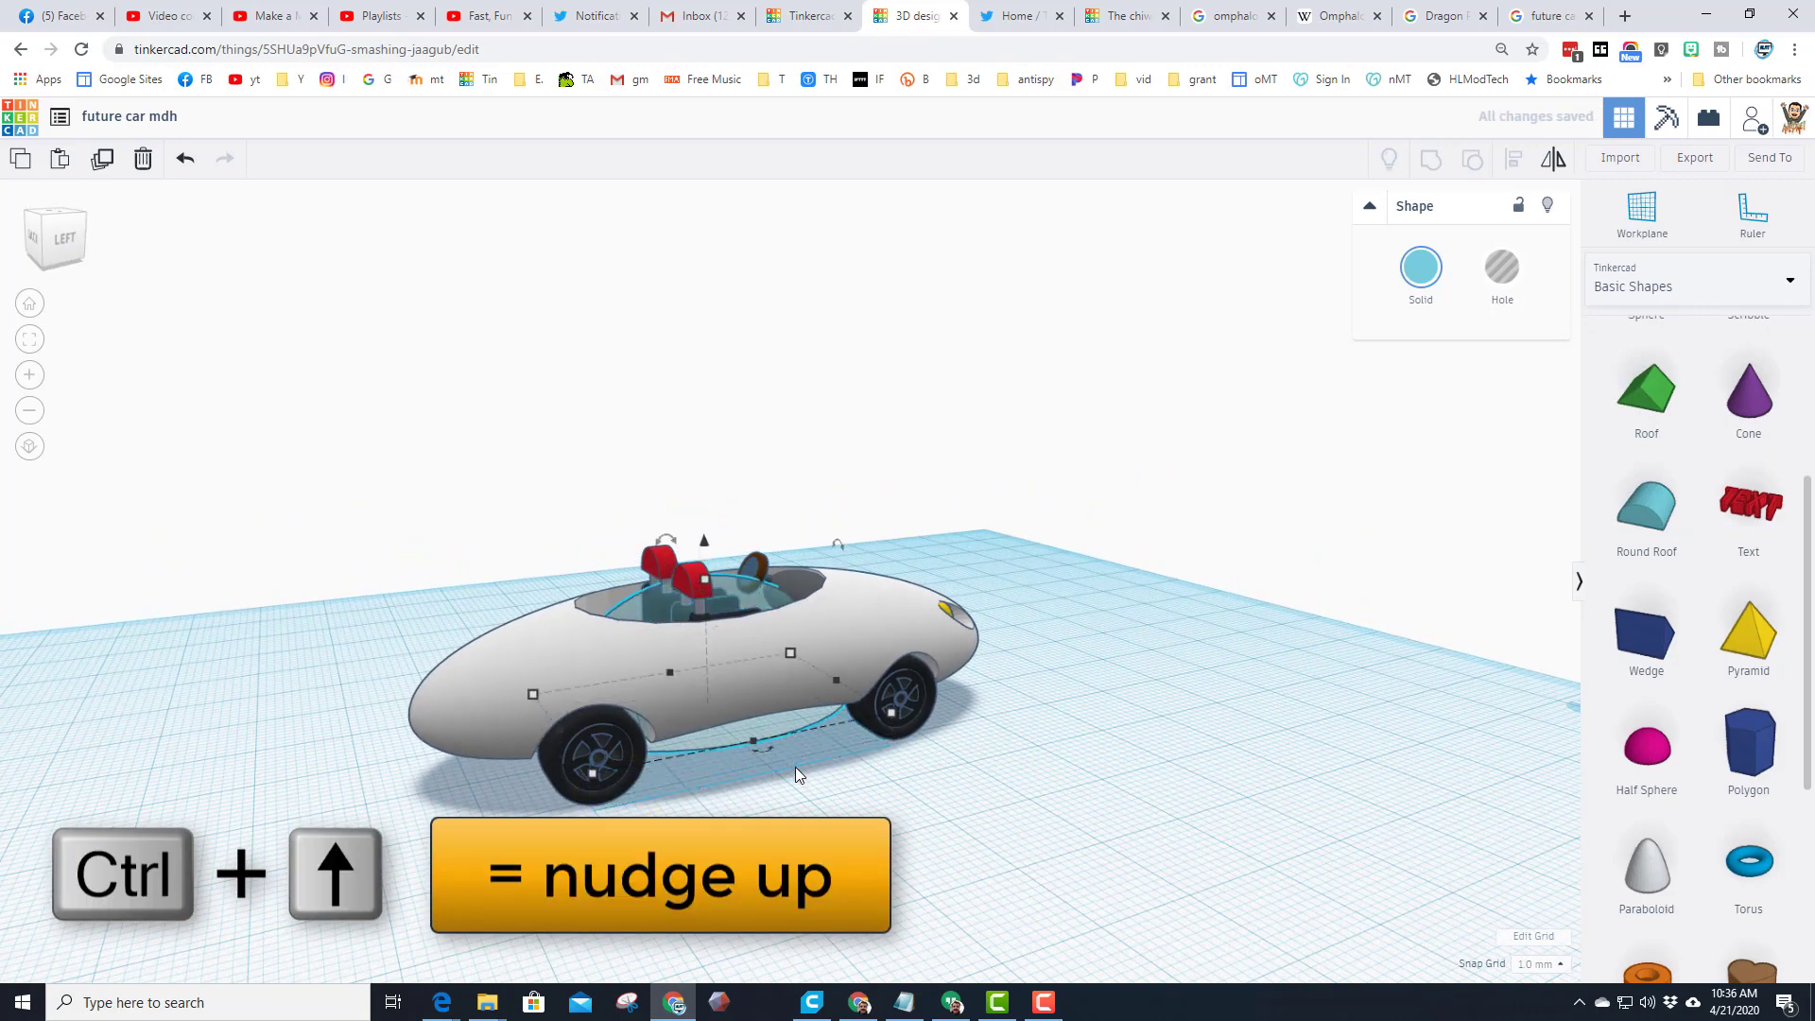
pyautogui.hotkey('ctrl', 'Up')
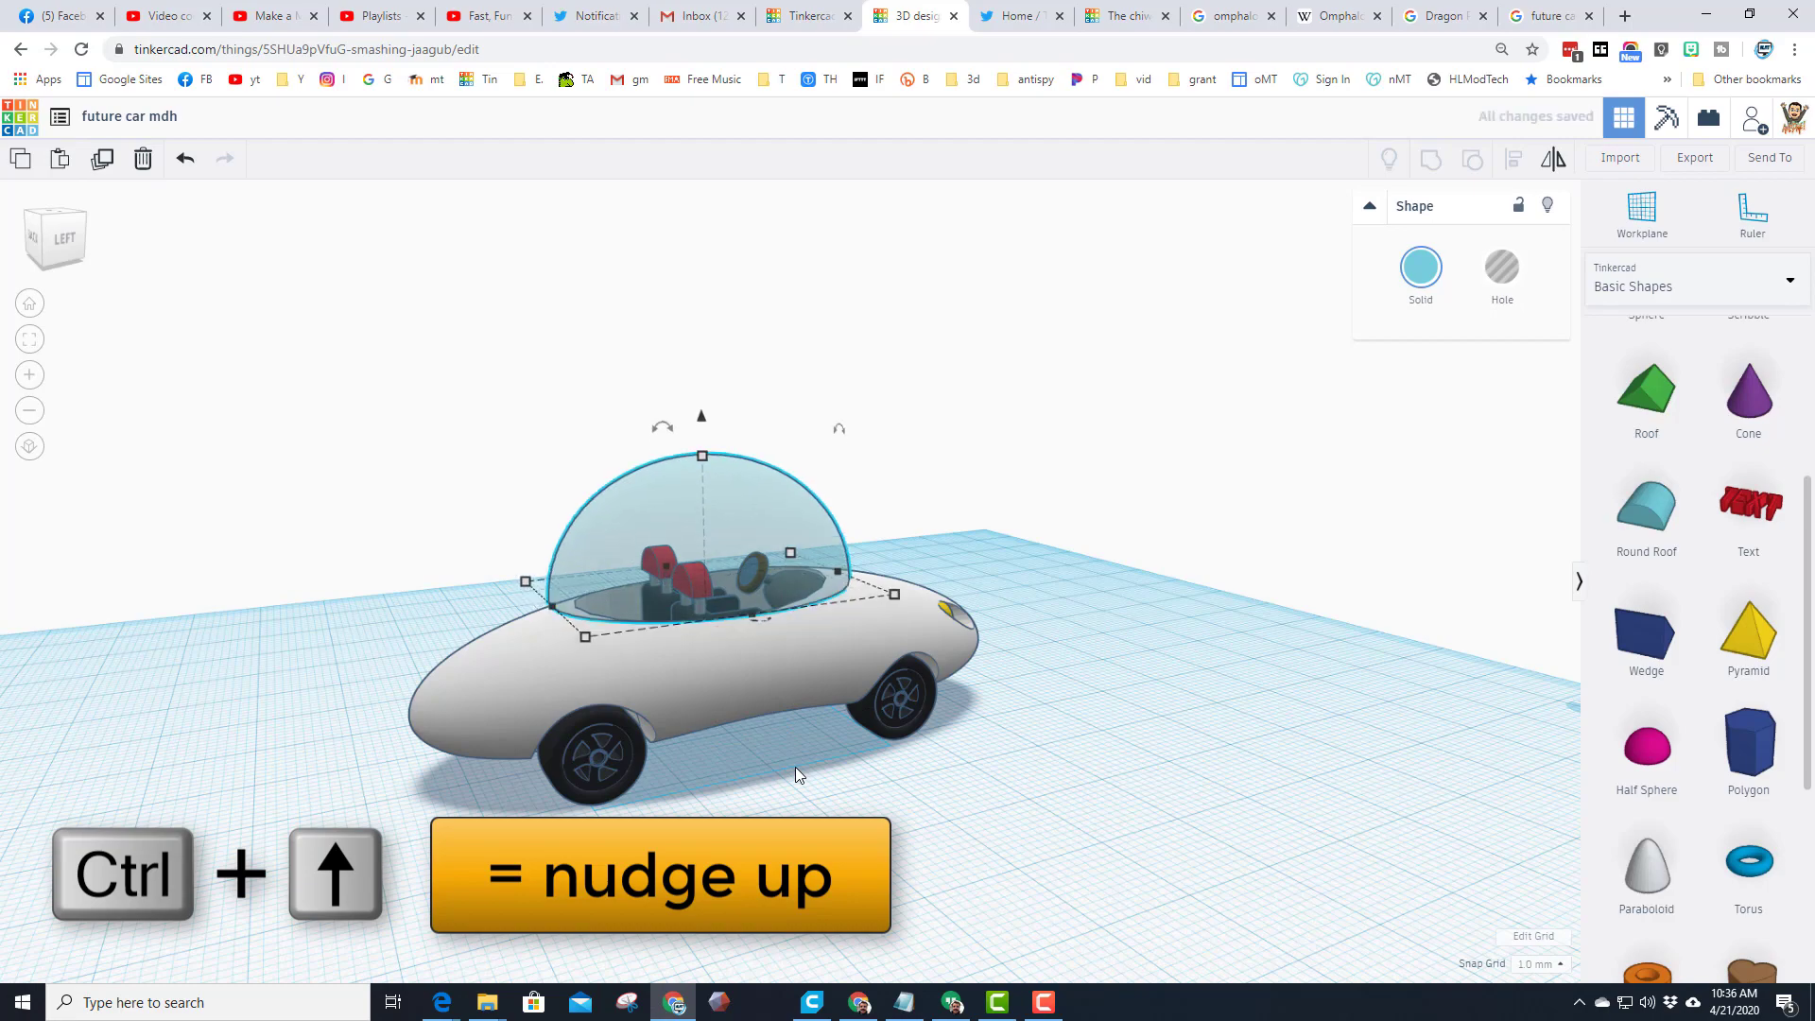
# Step: Lower the glass dome slightly so its base sinks into the white body around the cockpit opening
pyautogui.hotkey('ctrl', 'Down')
pyautogui.hotkey('ctrl', 'Down')
pyautogui.hotkey('ctrl', 'Down')
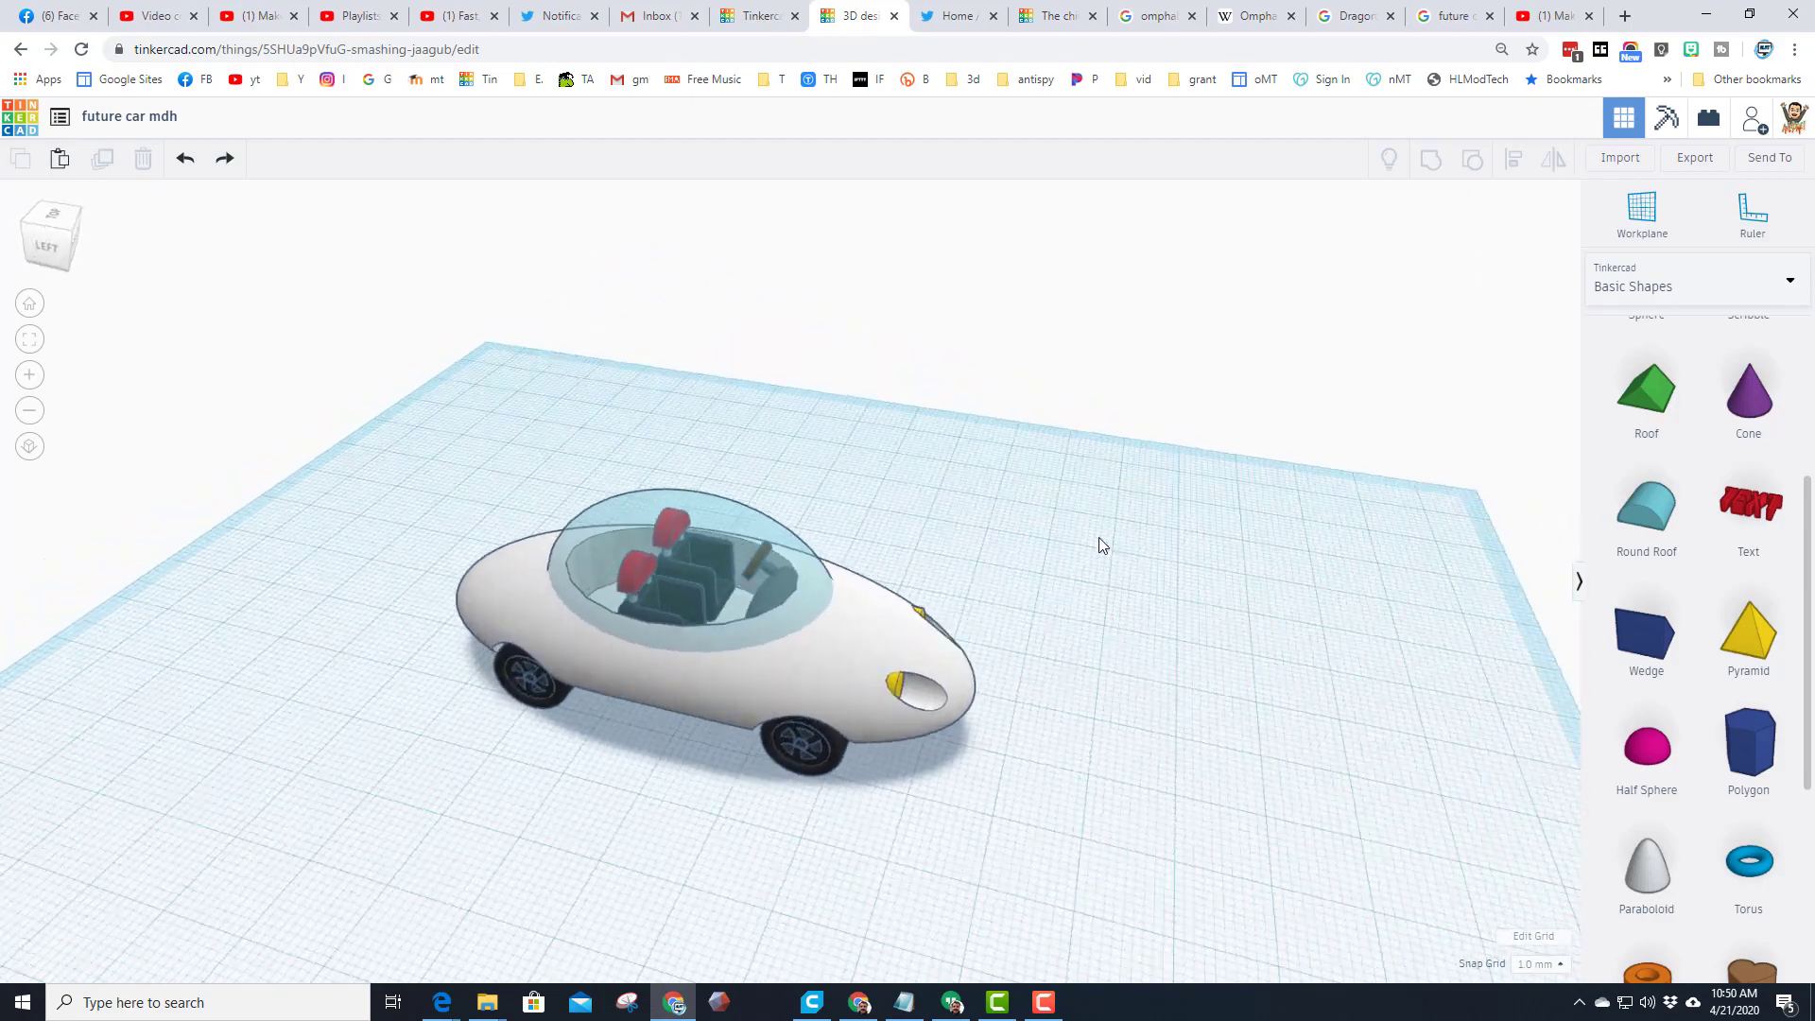
pyautogui.moveTo(1099, 545); pyautogui.dragTo(854, 570, button='right')
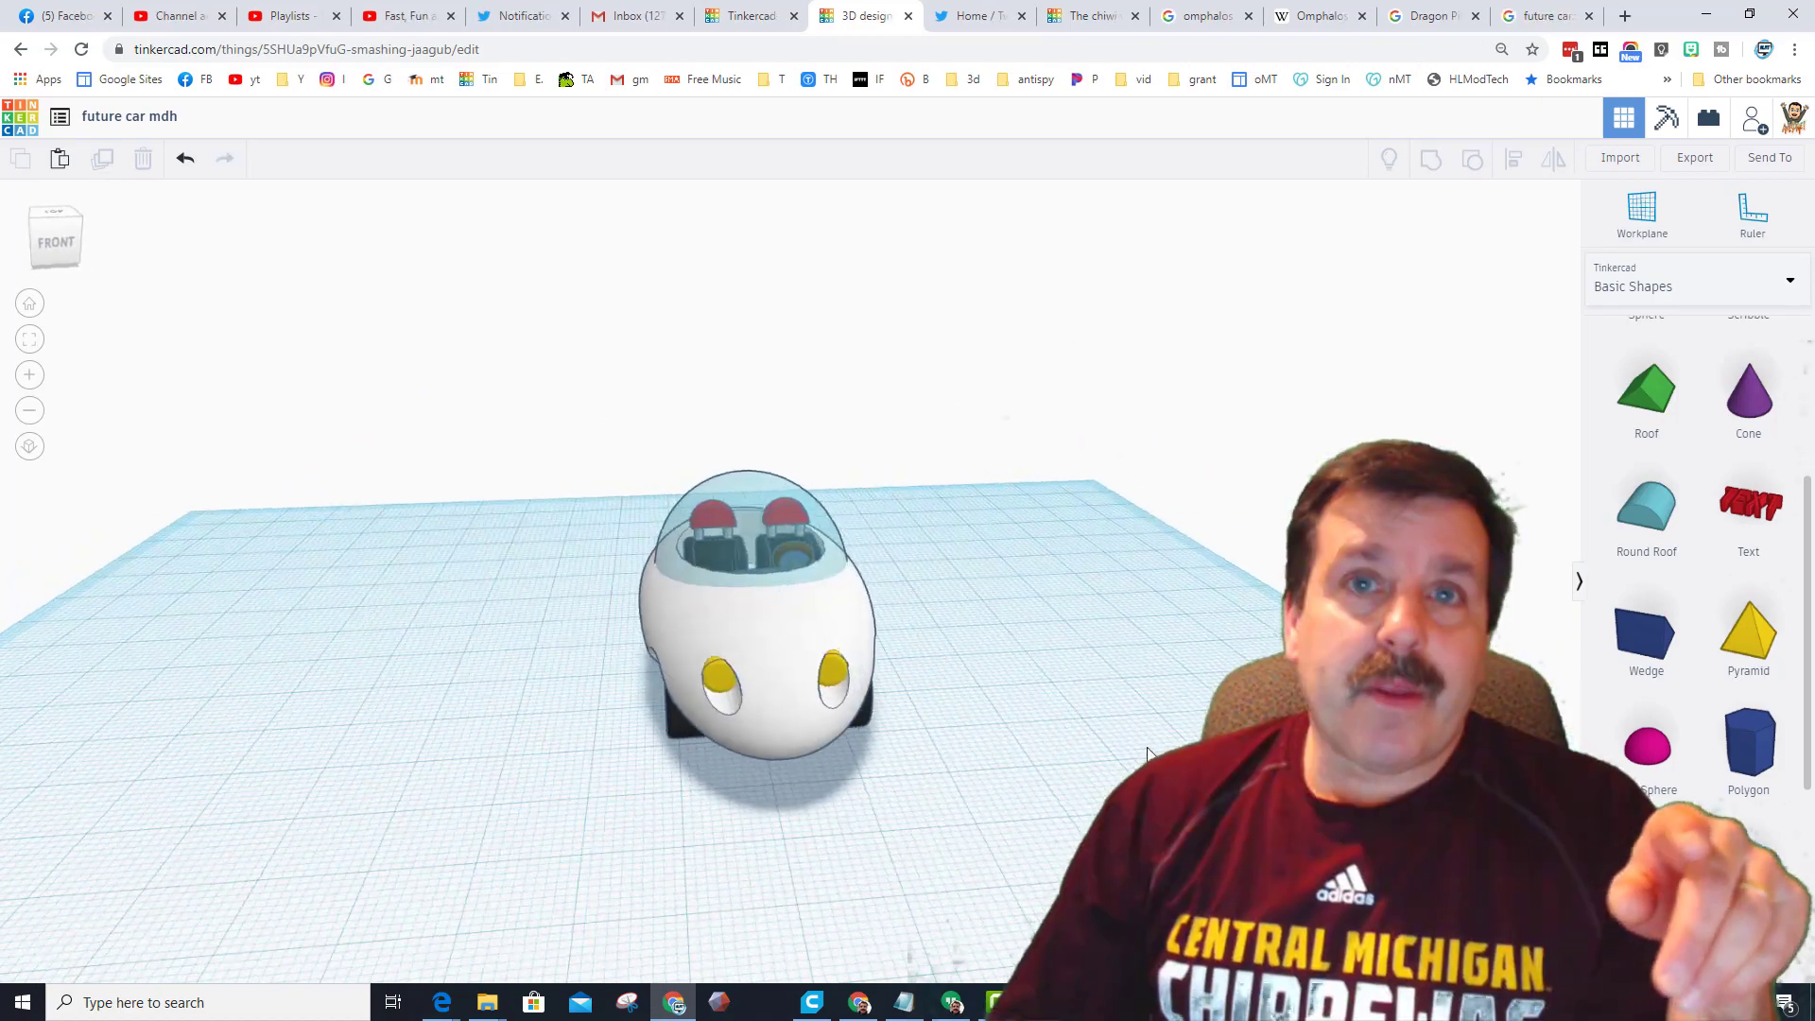
pyautogui.moveTo(1040, 756); pyautogui.dragTo(662, 813, button='right')
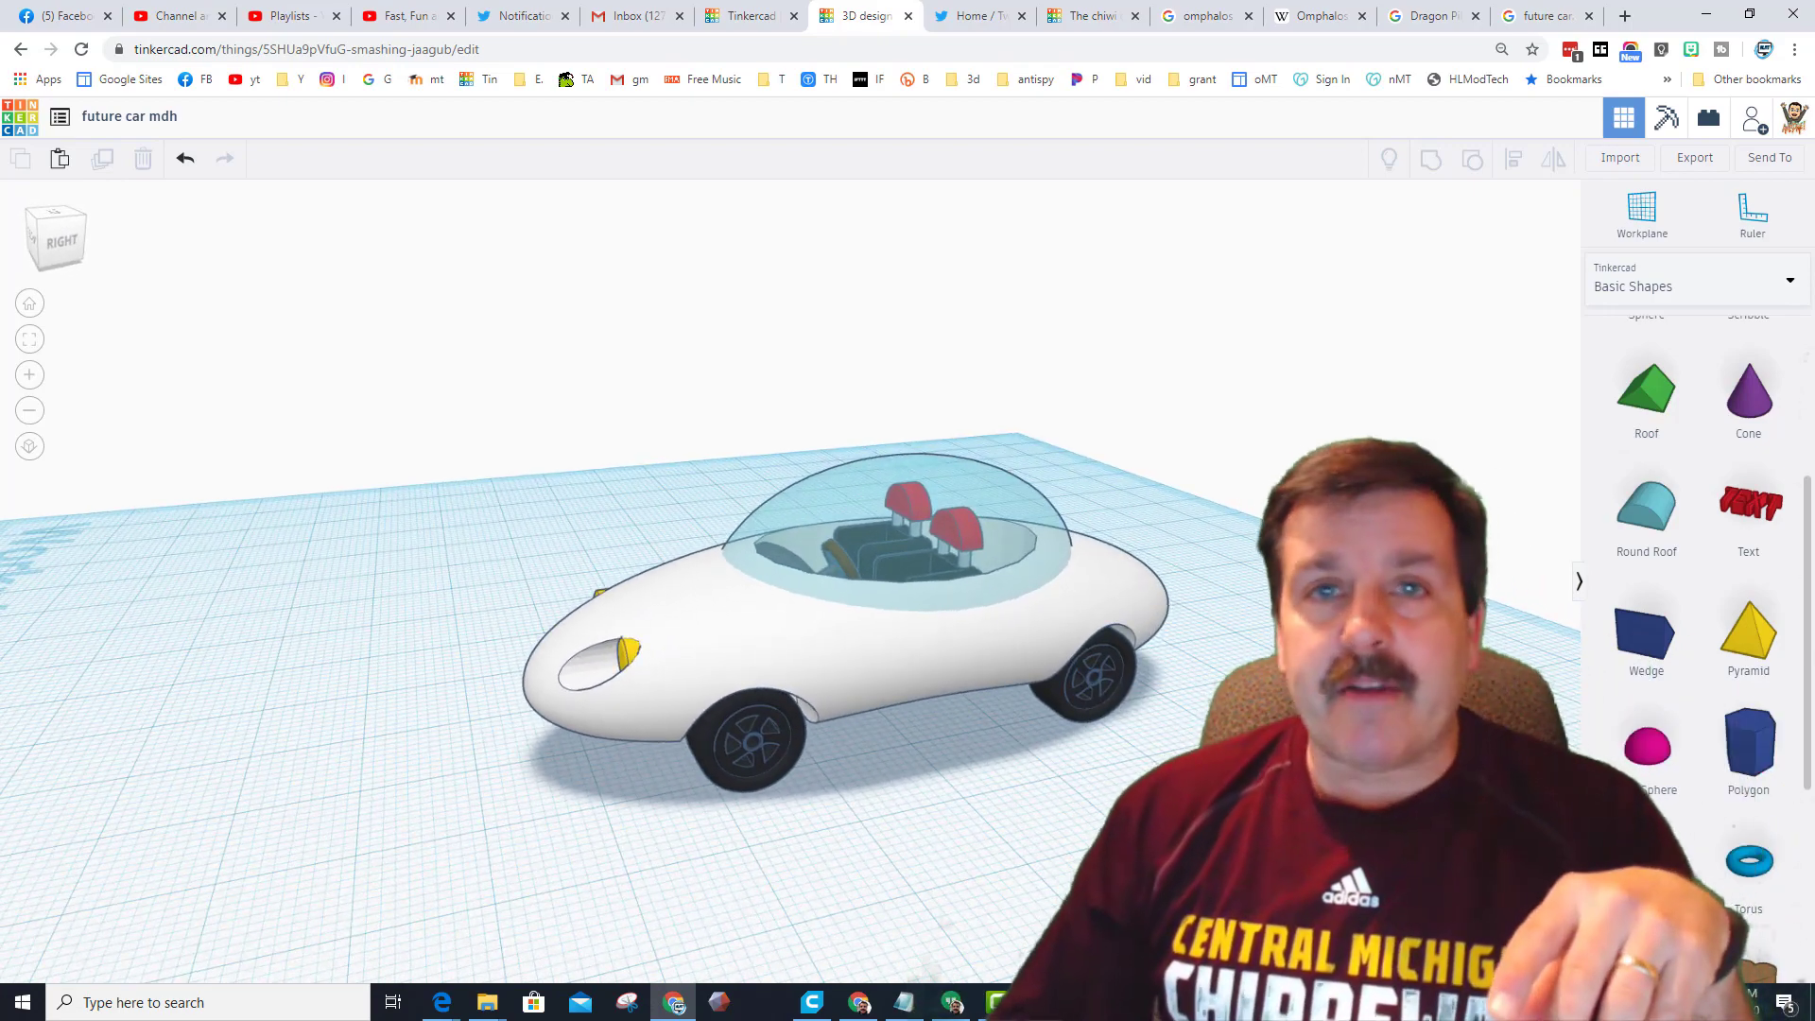
pyautogui.moveTo(662, 813); pyautogui.dragTo(917, 813, button='right')
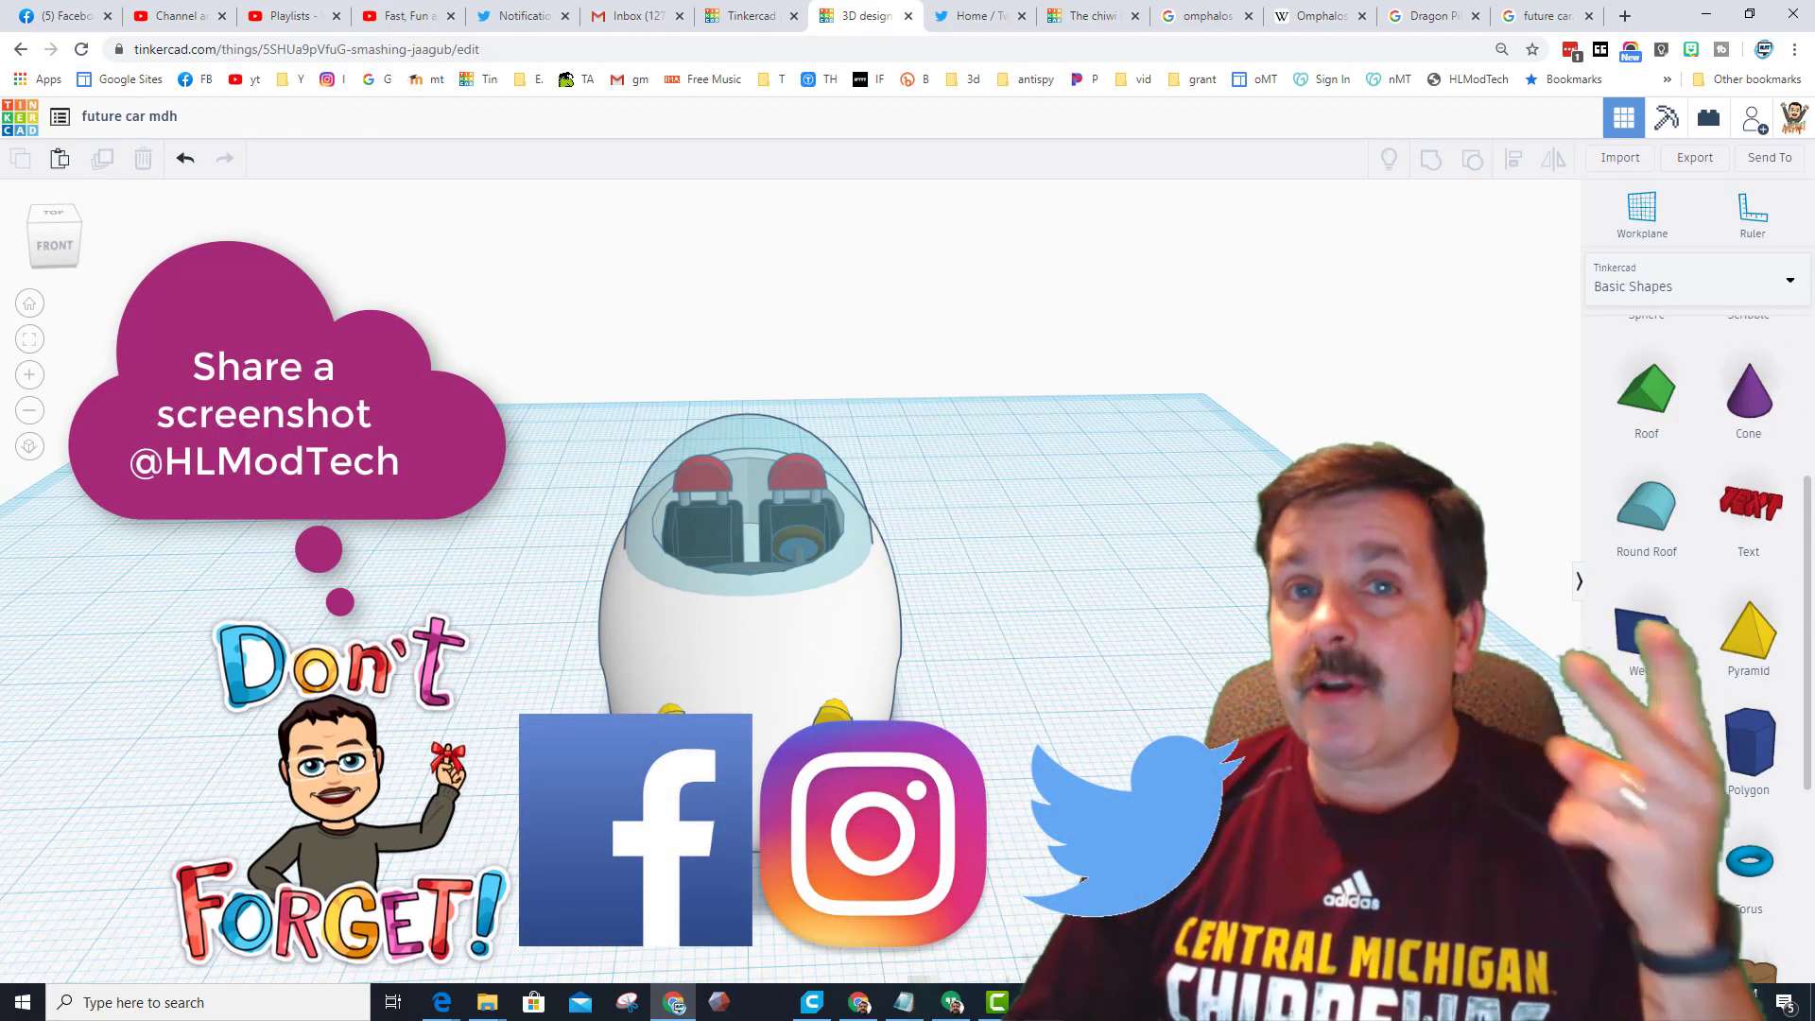
pyautogui.moveTo(775, 756); pyautogui.dragTo(921, 762, button='right')
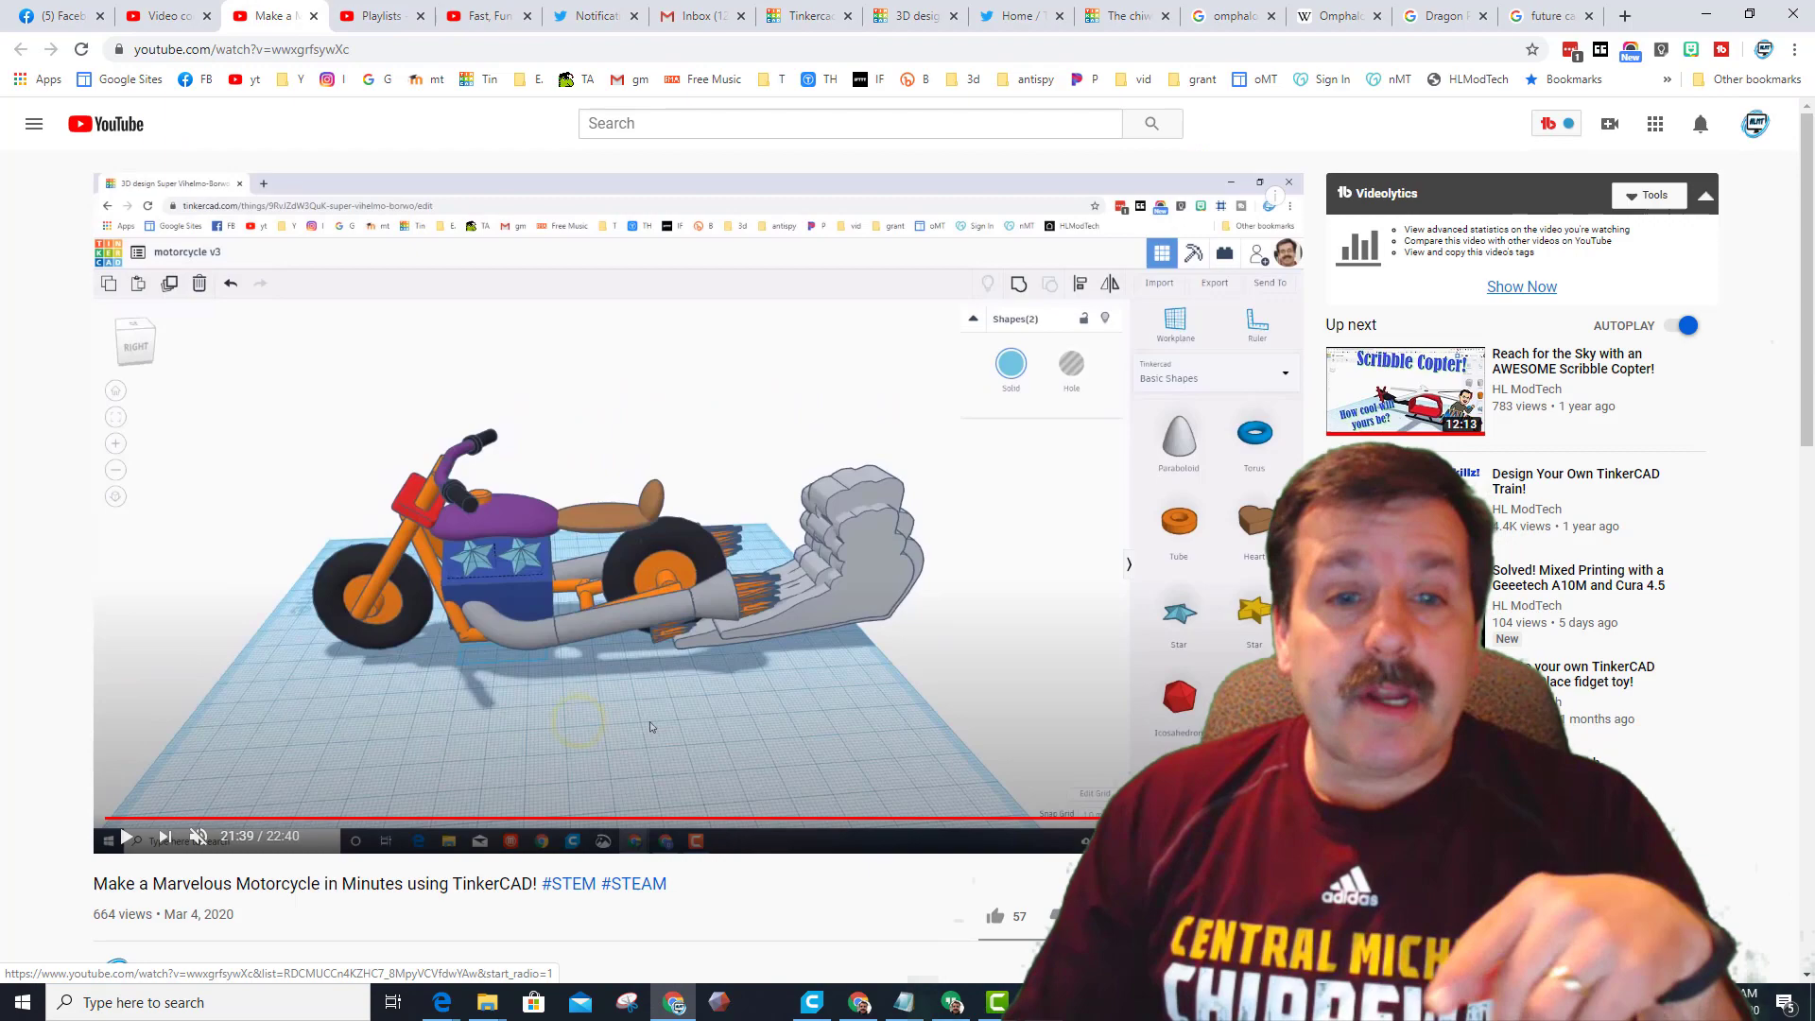
# Step: Switch to the motorcycle tutorial's YouTube page and go down to the viewer comments below the video
pyautogui.scroll(-4, 907, 548)
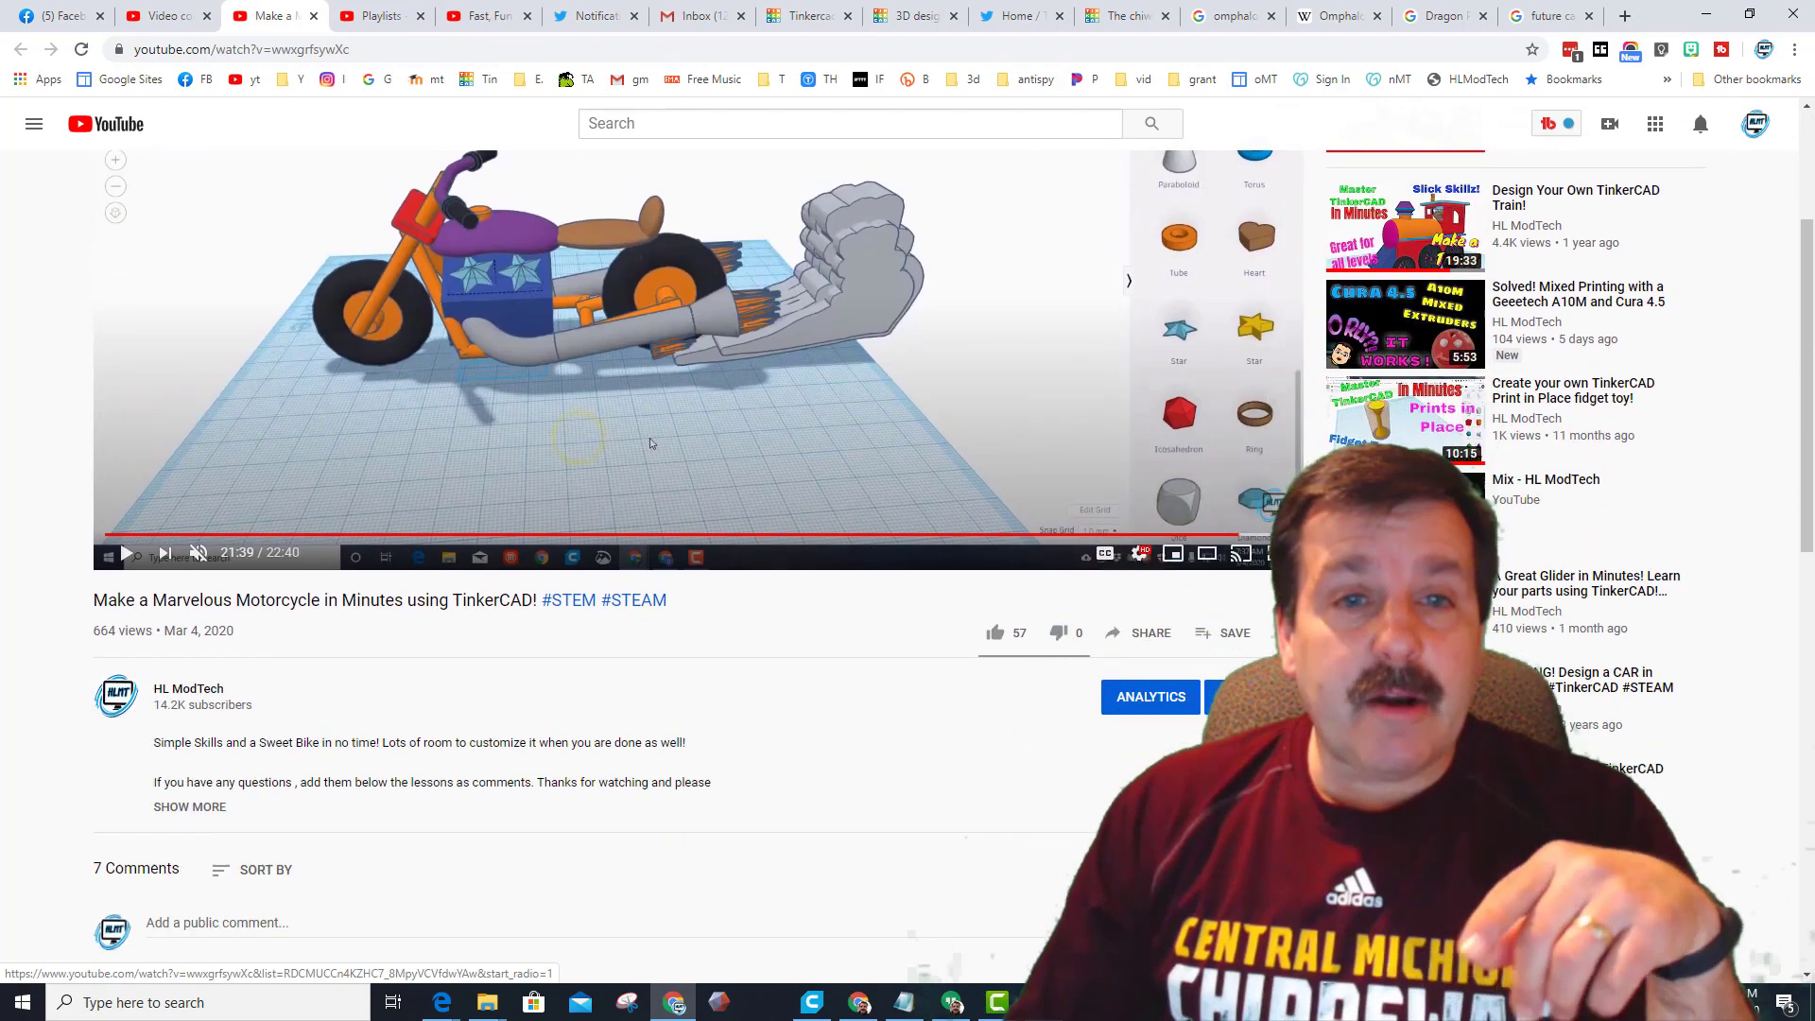
pyautogui.scroll(3, 908, 548)
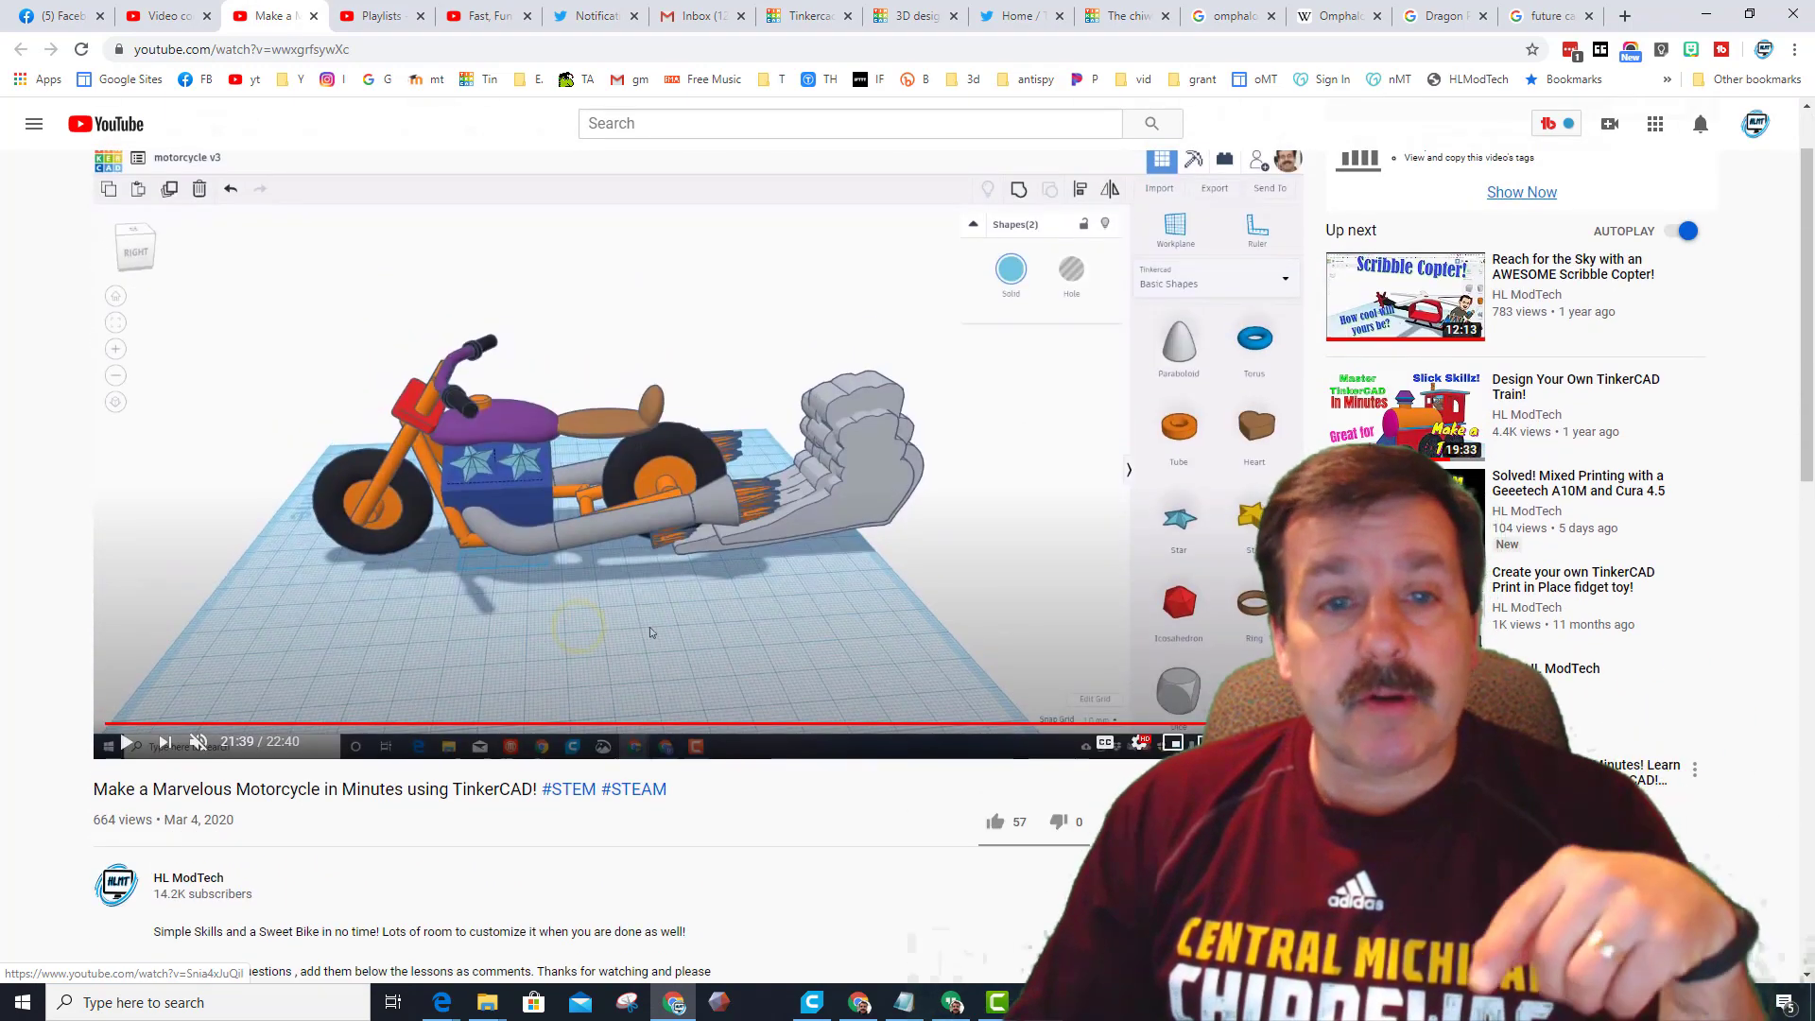
pyautogui.scroll(-10, 650, 631)
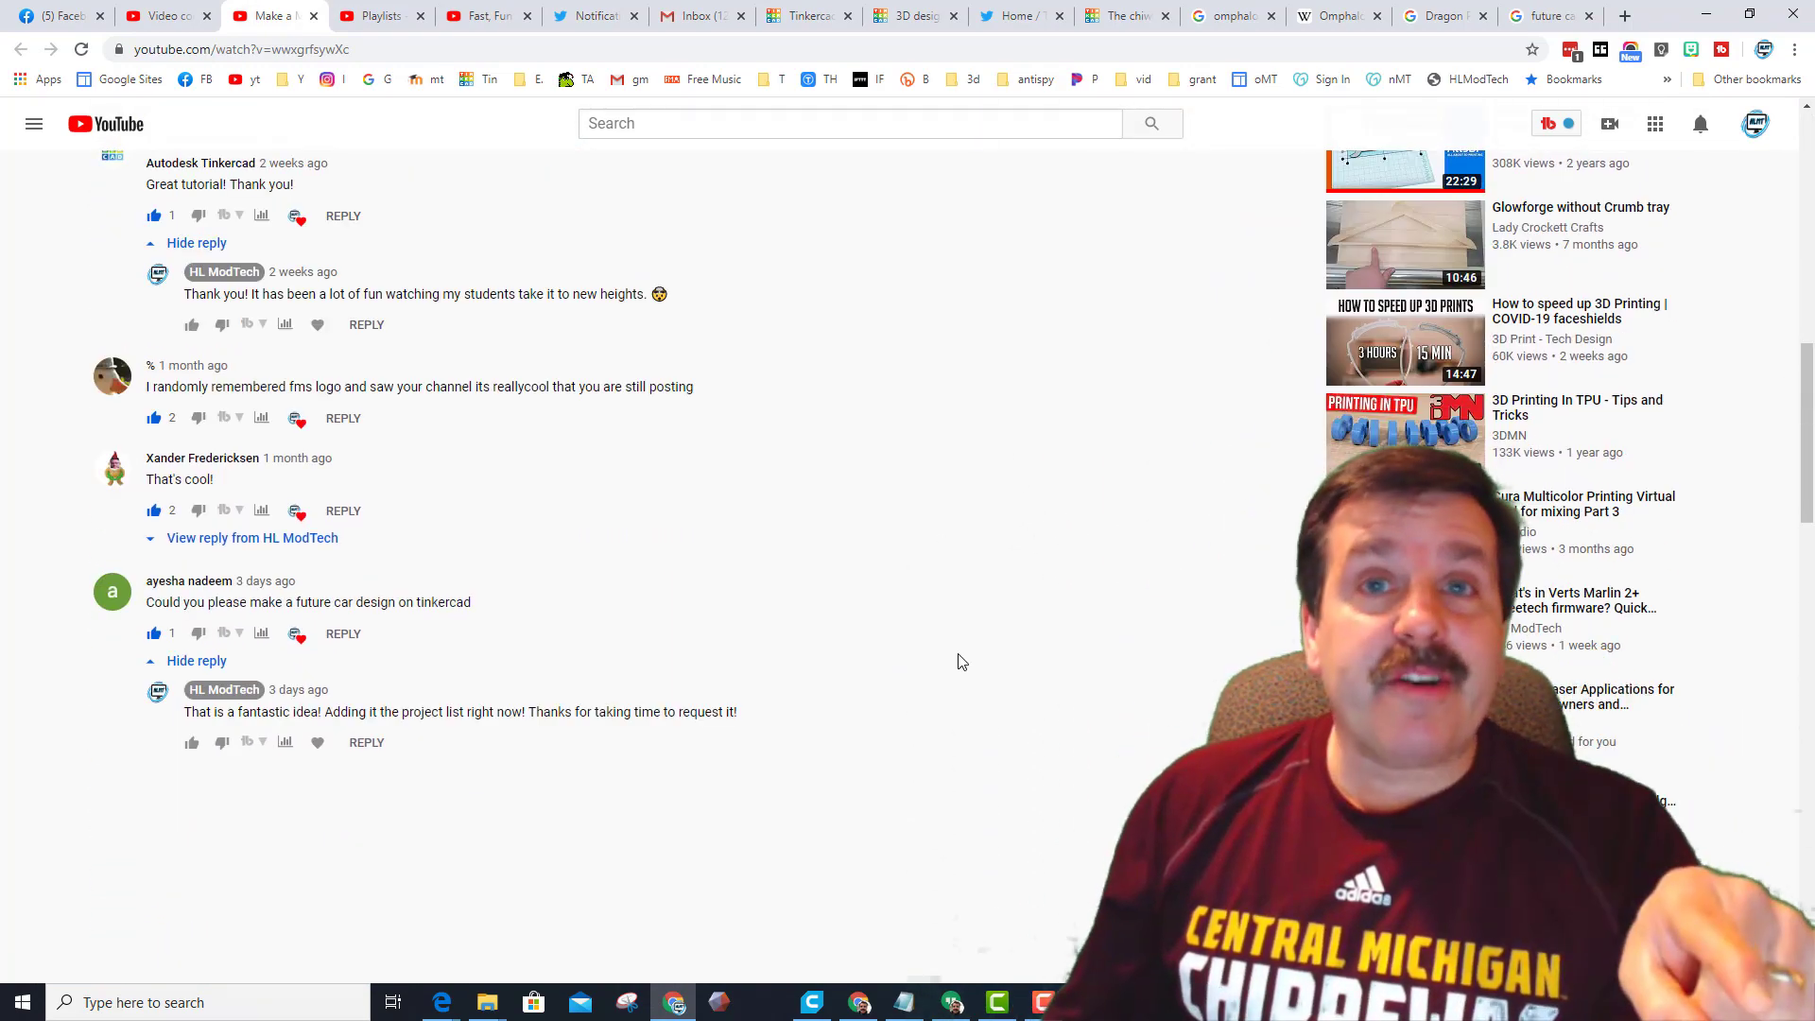